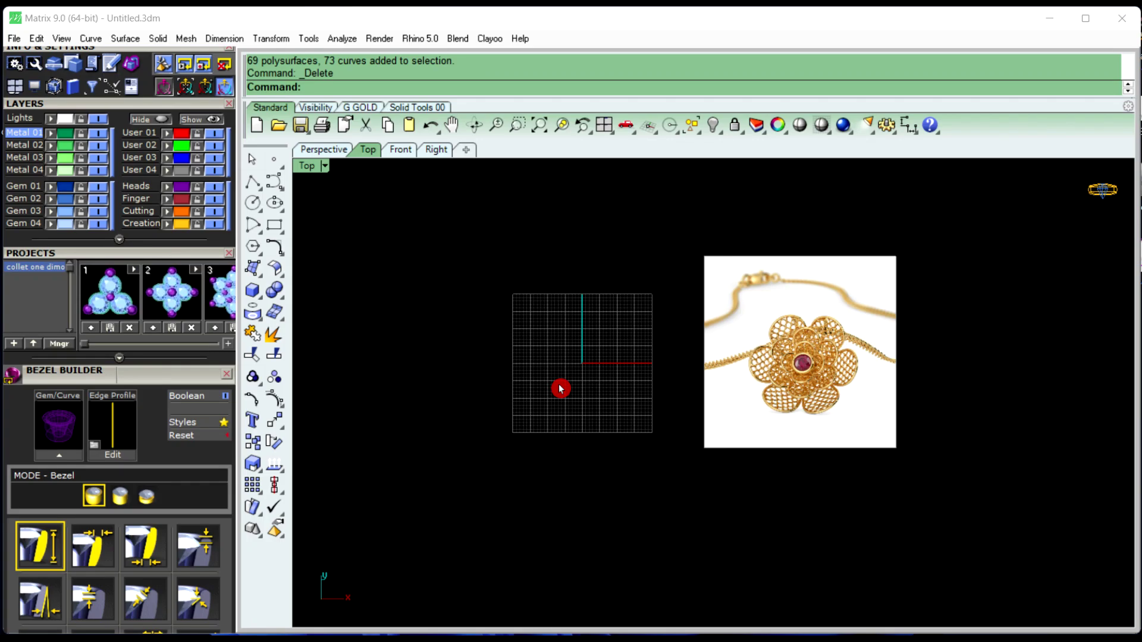
Draw a 5-unit polyline rising straight up from the origin at 0
scroll(865, 369, up, 2)
scroll(739, 362, up, 2)
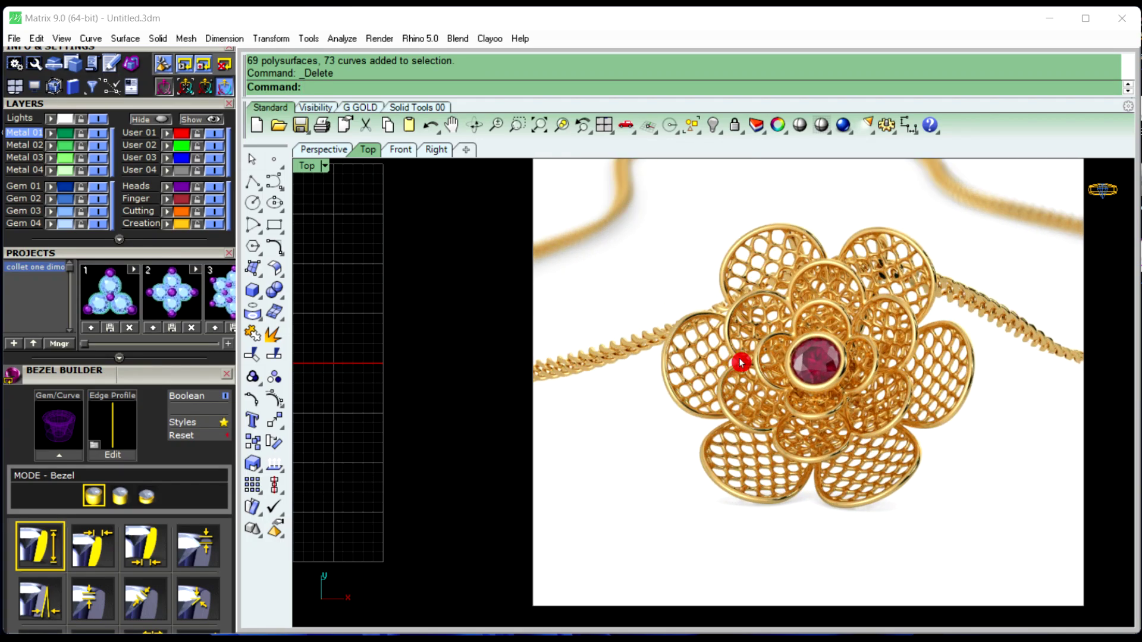
scroll(756, 357, up, 2)
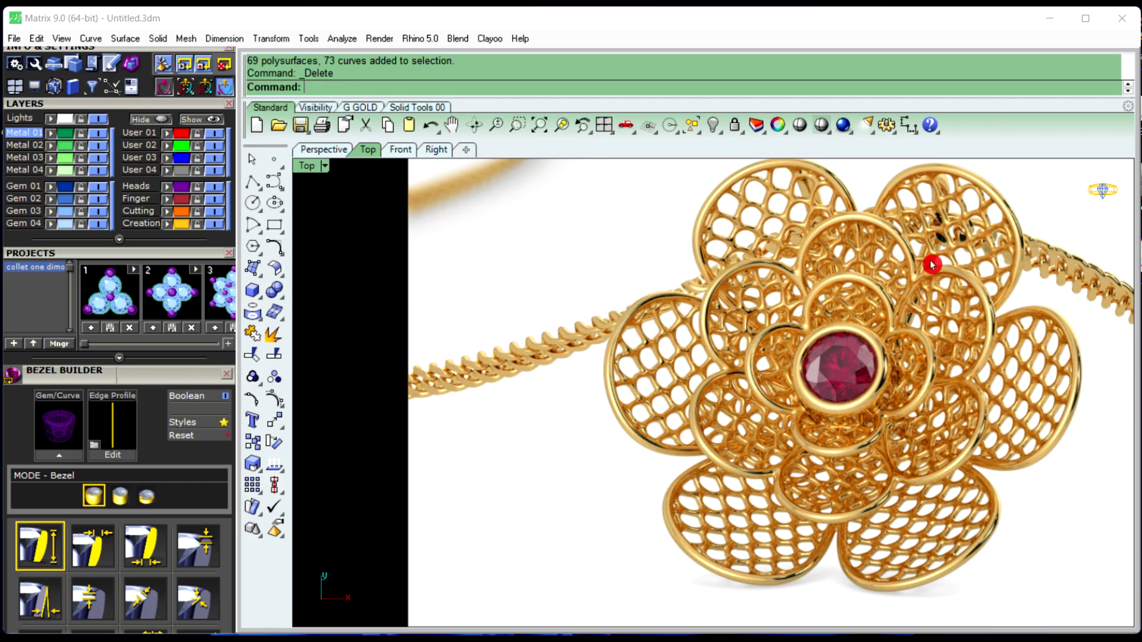
scroll(932, 267, down, 1)
scroll(895, 332, down, 2)
scroll(928, 353, down, 1)
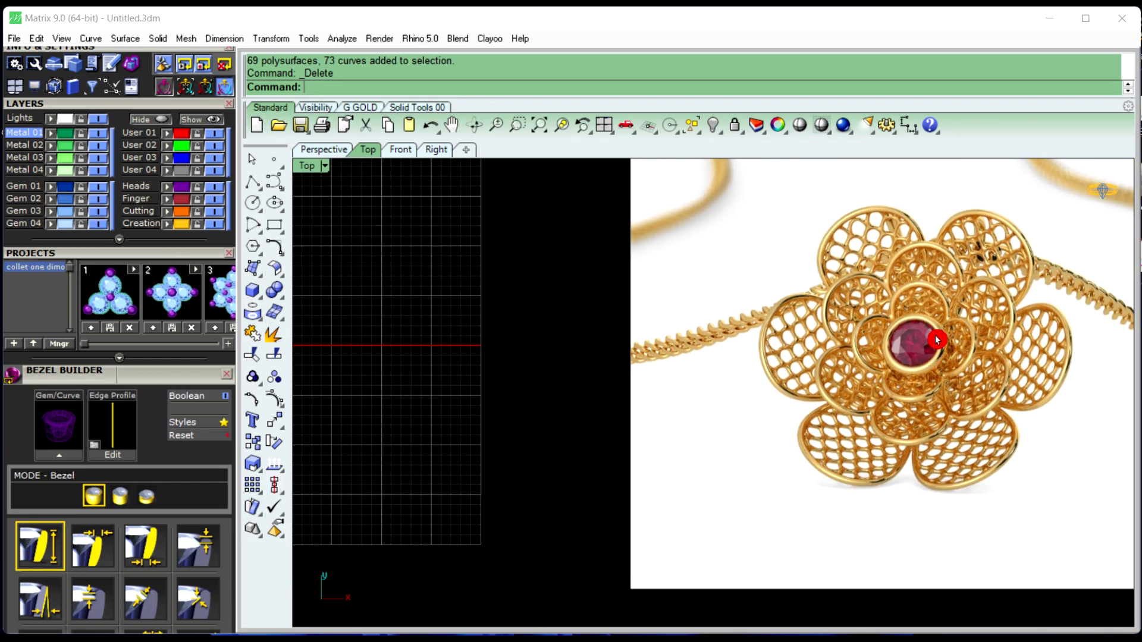
scroll(933, 334, up, 2)
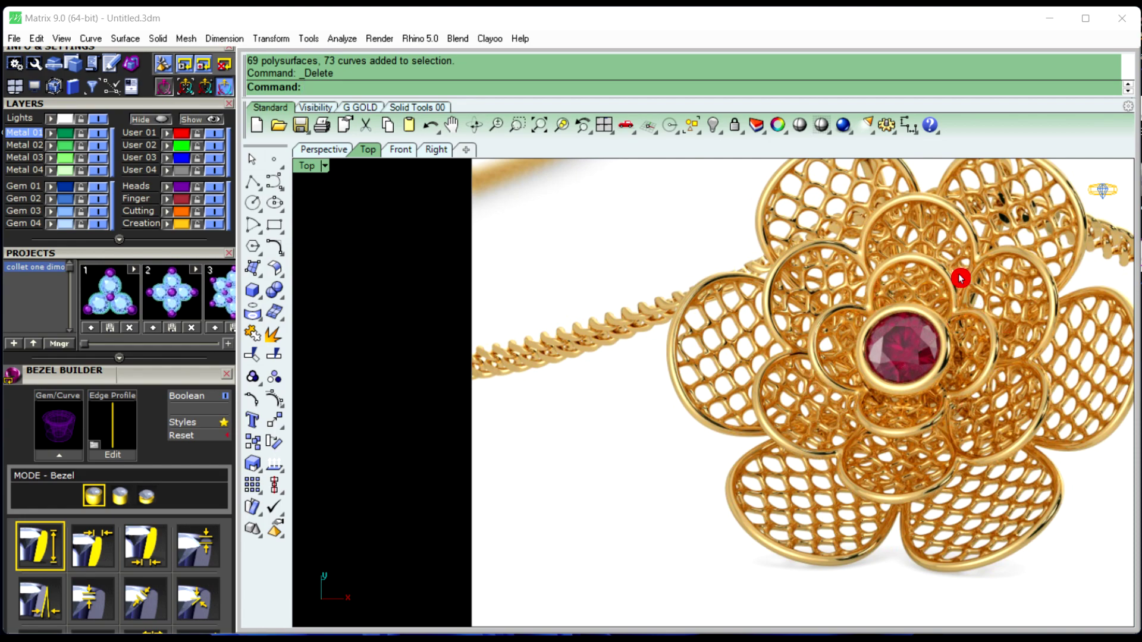
scroll(934, 294, up, 2)
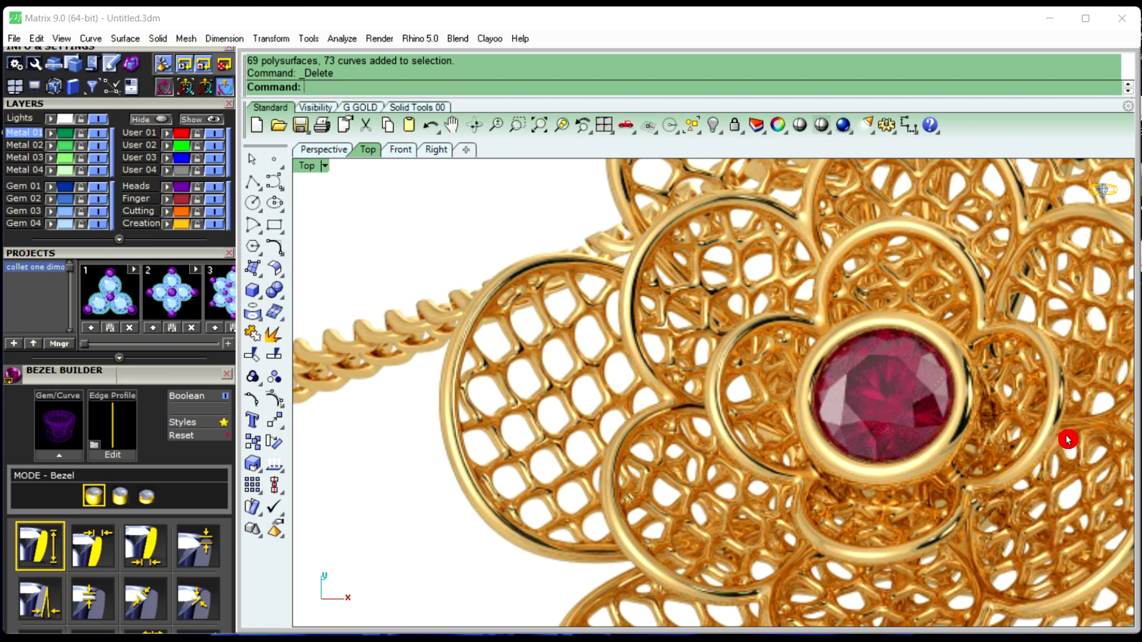
scroll(1066, 414, down, 3)
scroll(1065, 414, down, 2)
scroll(1065, 414, down, 1)
scroll(698, 355, up, 2)
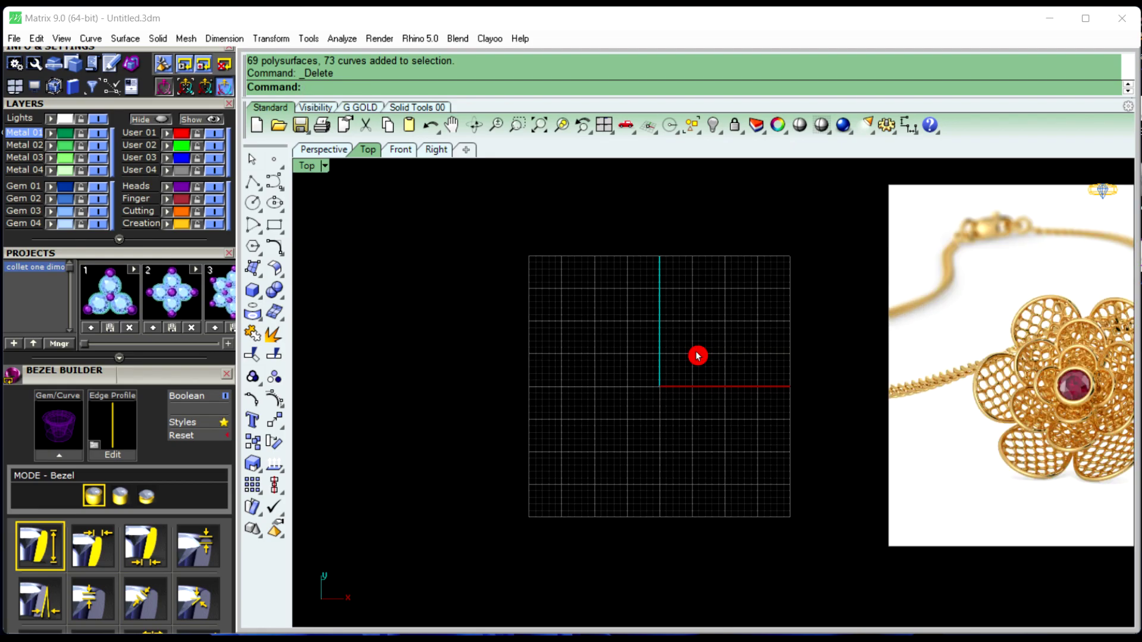
scroll(698, 355, up, 2)
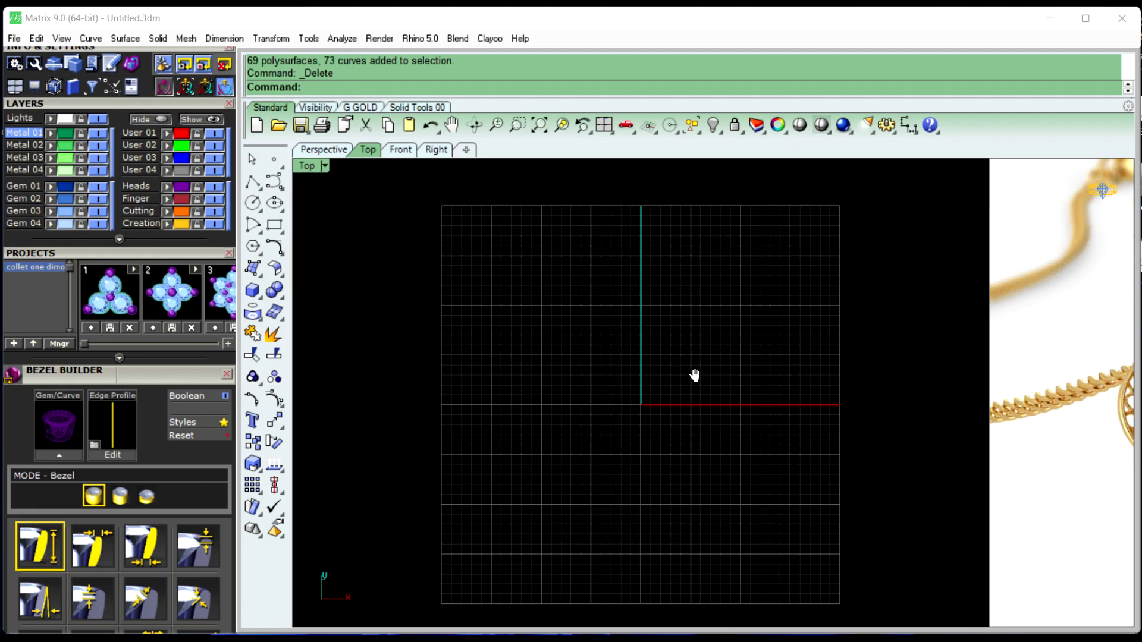
click(249, 186)
right_drag(706, 469, 660, 428)
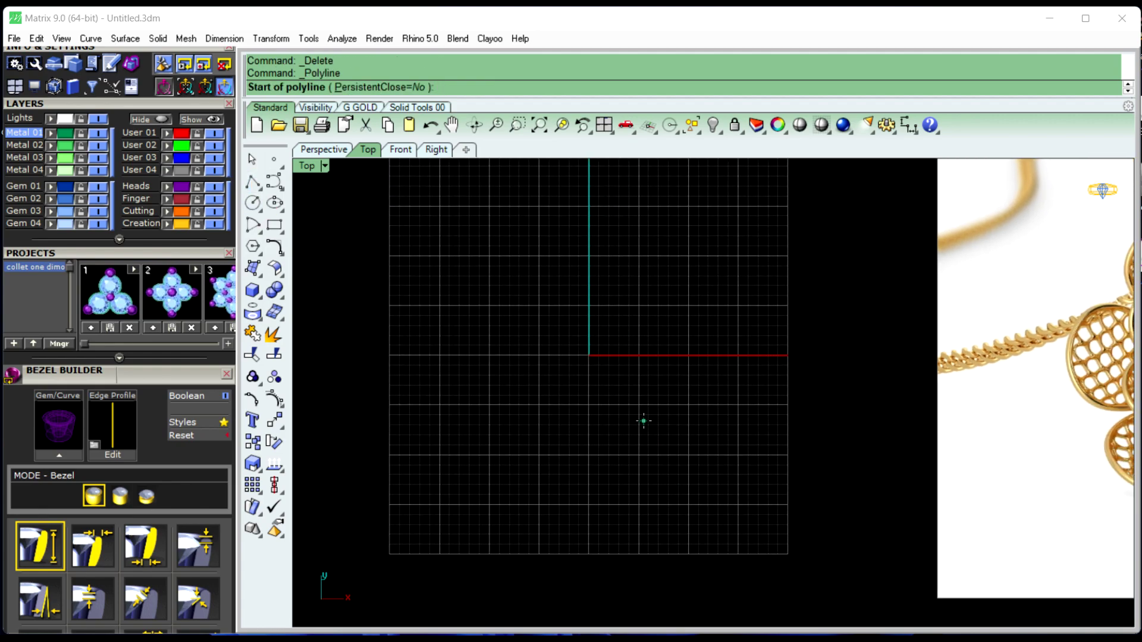
text(0)
key(Return)
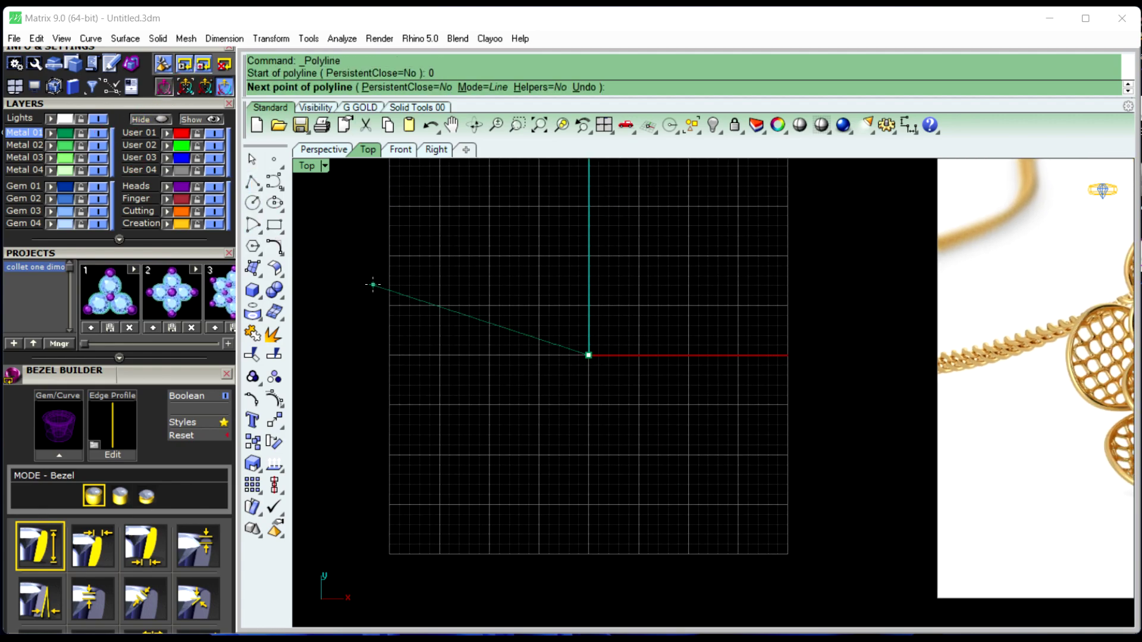
scroll(579, 319, up, 2)
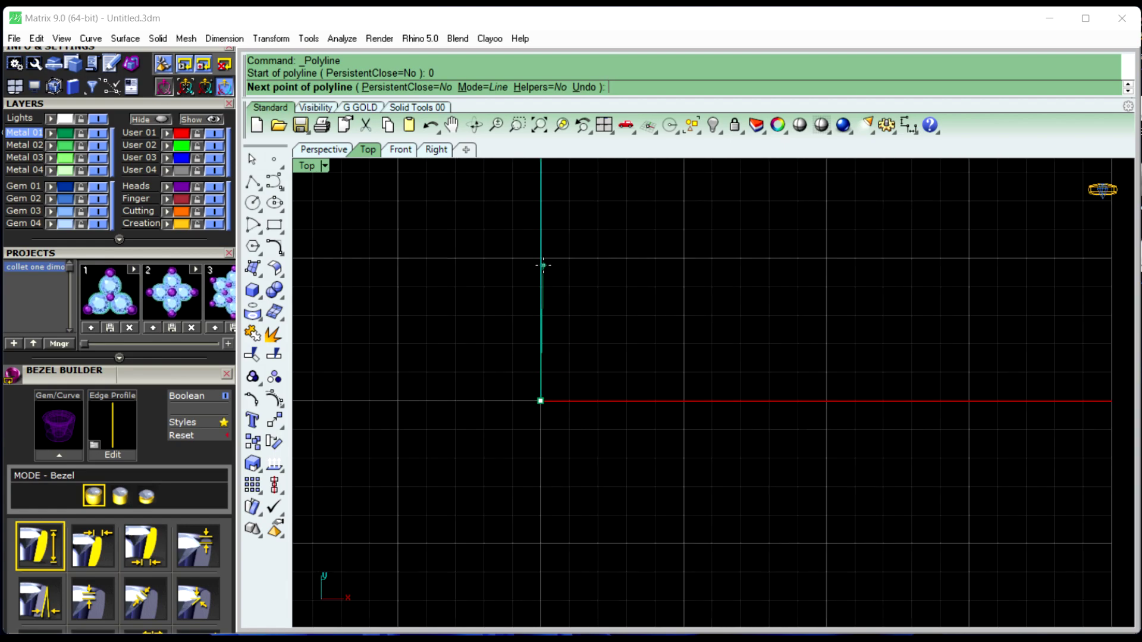
text(5)
key(Return)
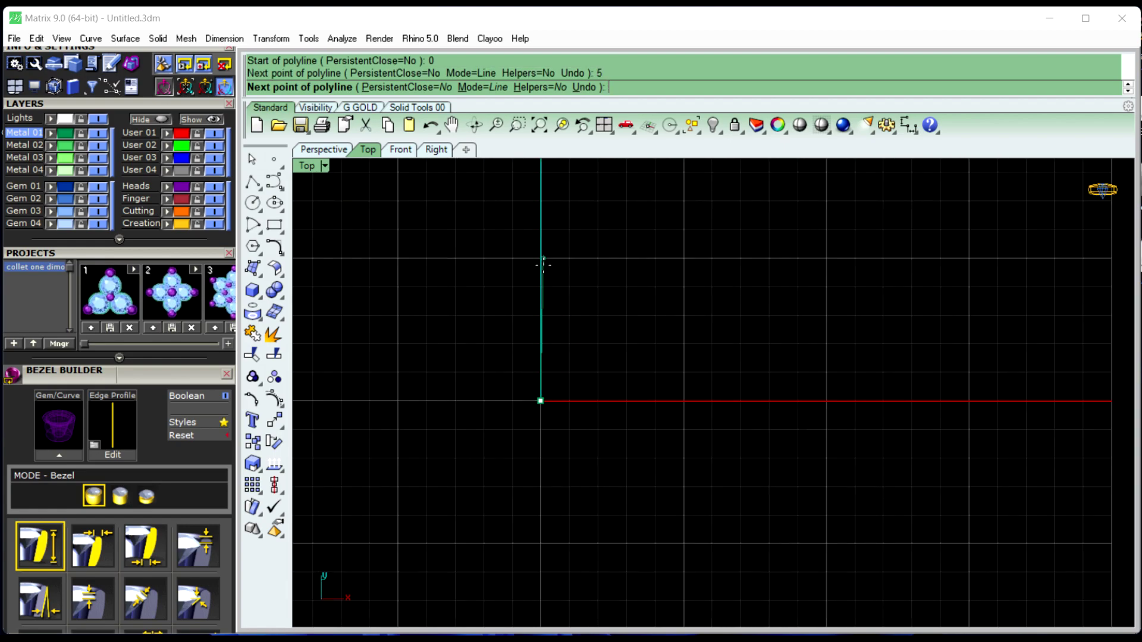
click(542, 264)
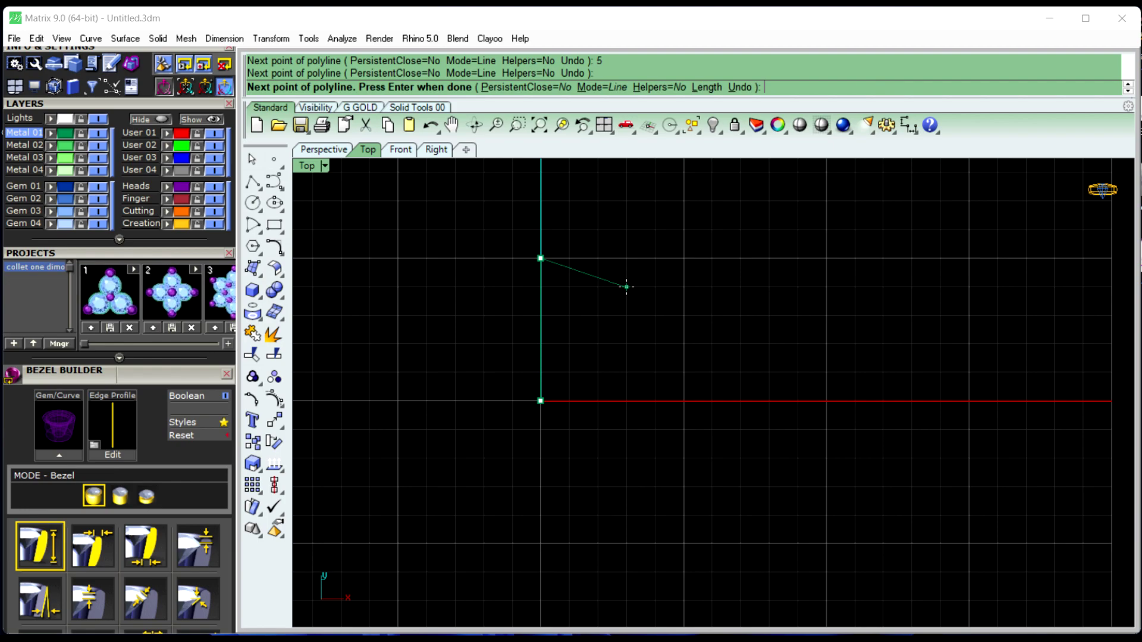
right_click(550, 319)
Select the new curve, hide it, bring it back, then hide it again
click(538, 323)
click(37, 142)
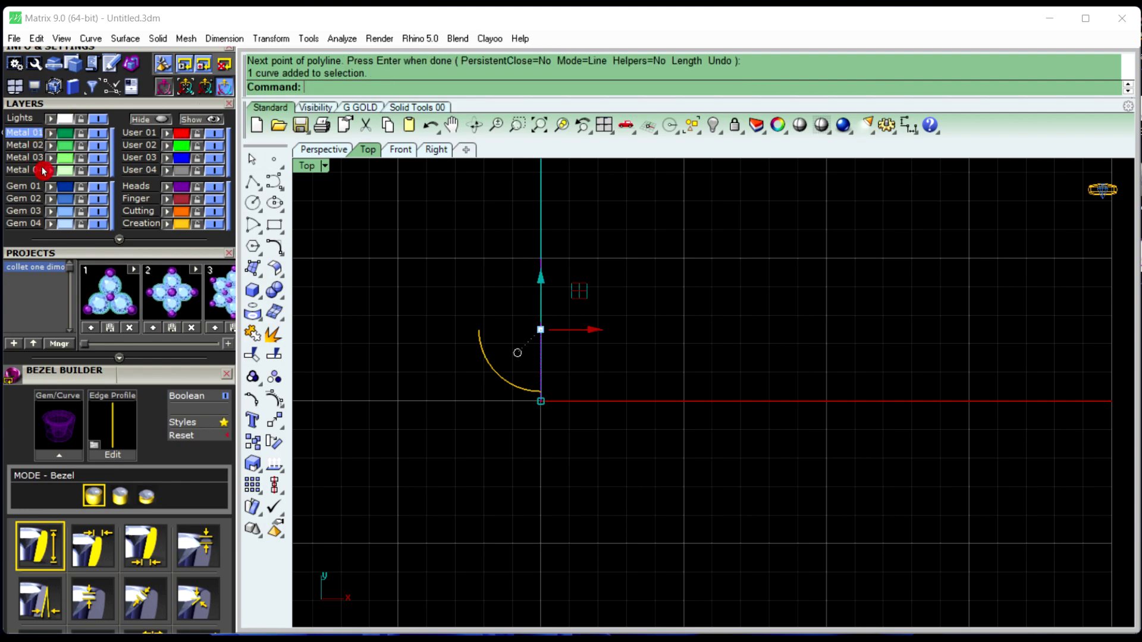
key(Delete)
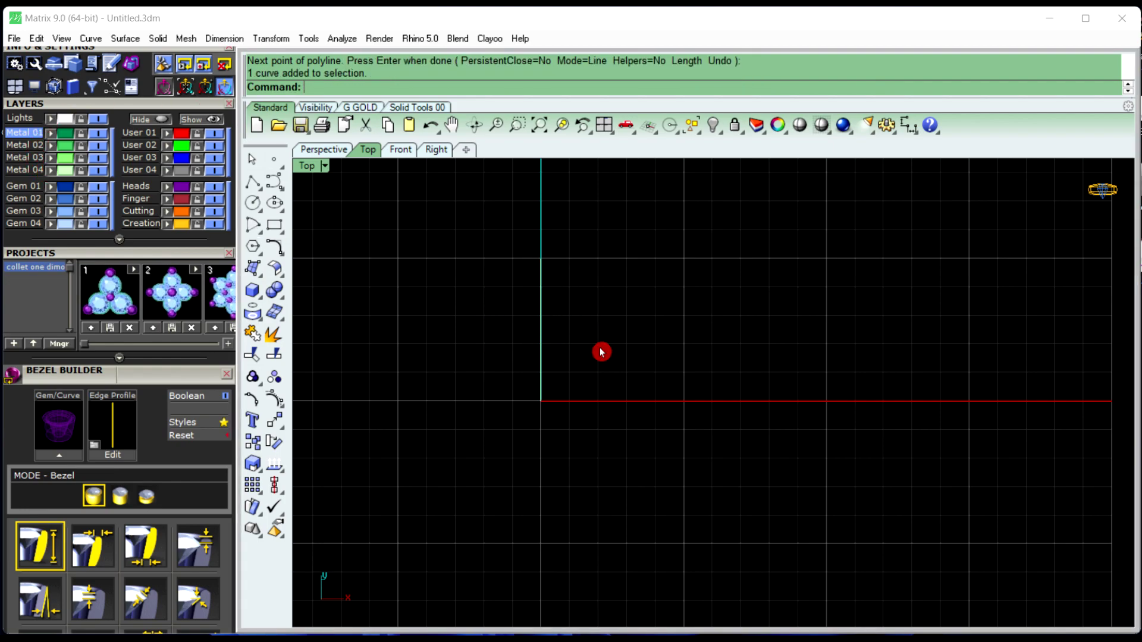
click(540, 334)
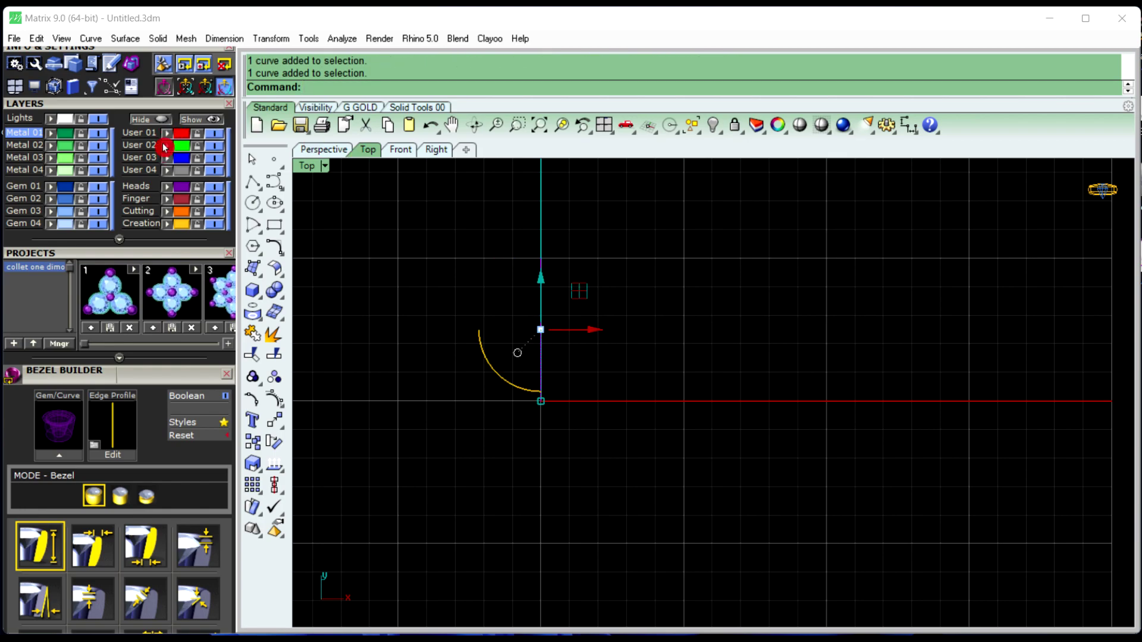
key(Delete)
scroll(464, 354, down, 2)
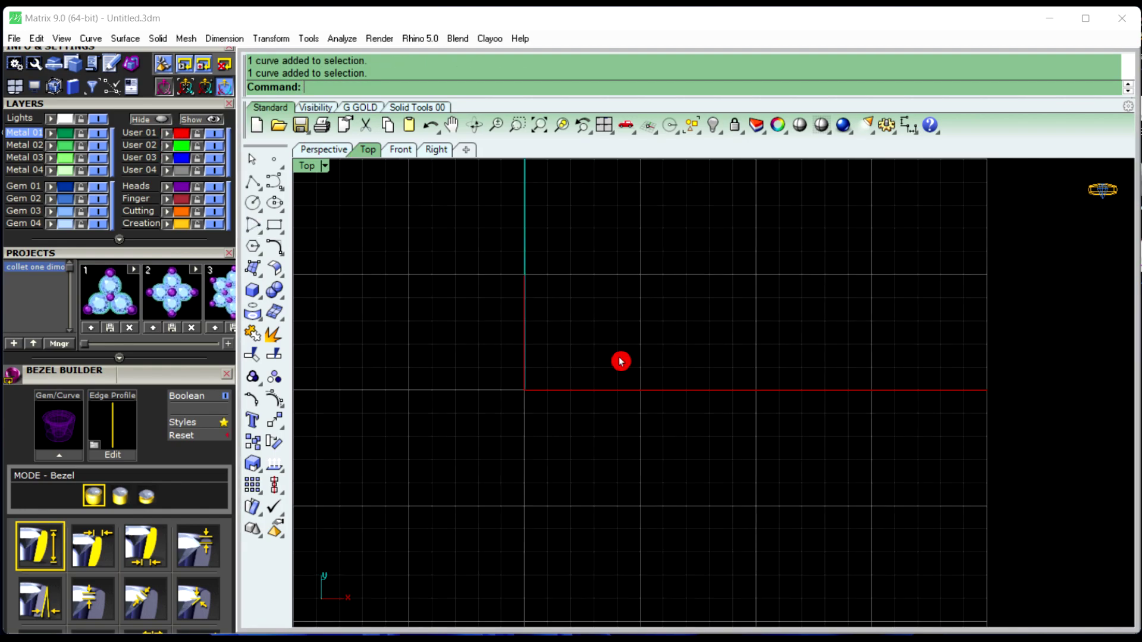
right_drag(621, 361, 633, 387)
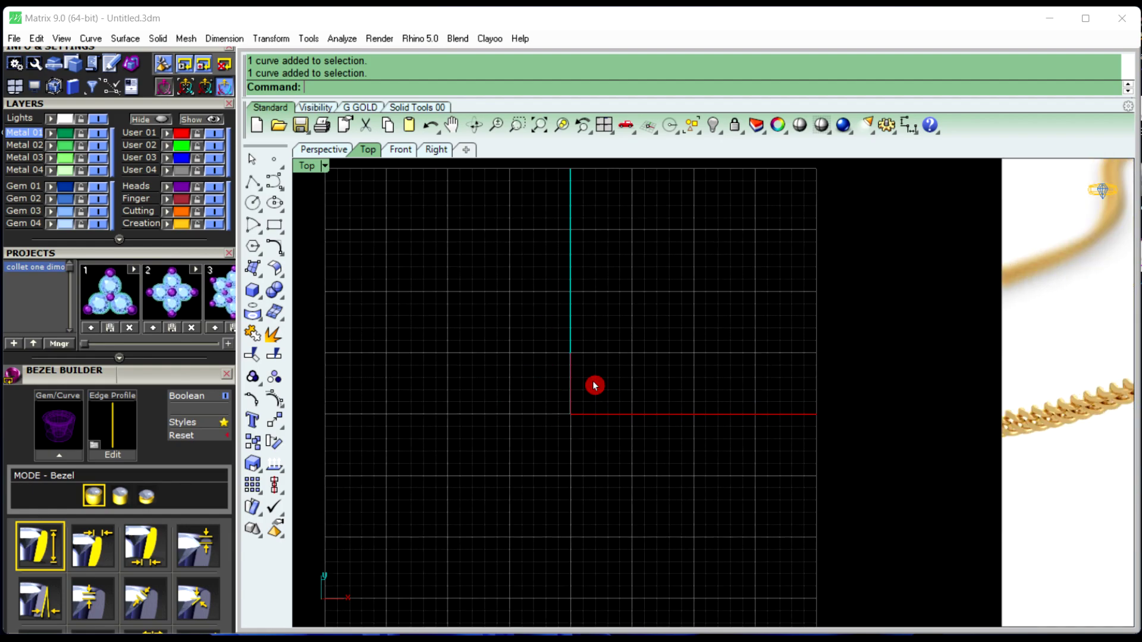
Polar-array the vertical line about the origin: 8 items over 360 degrees
click(278, 42)
mouse_move(316, 303)
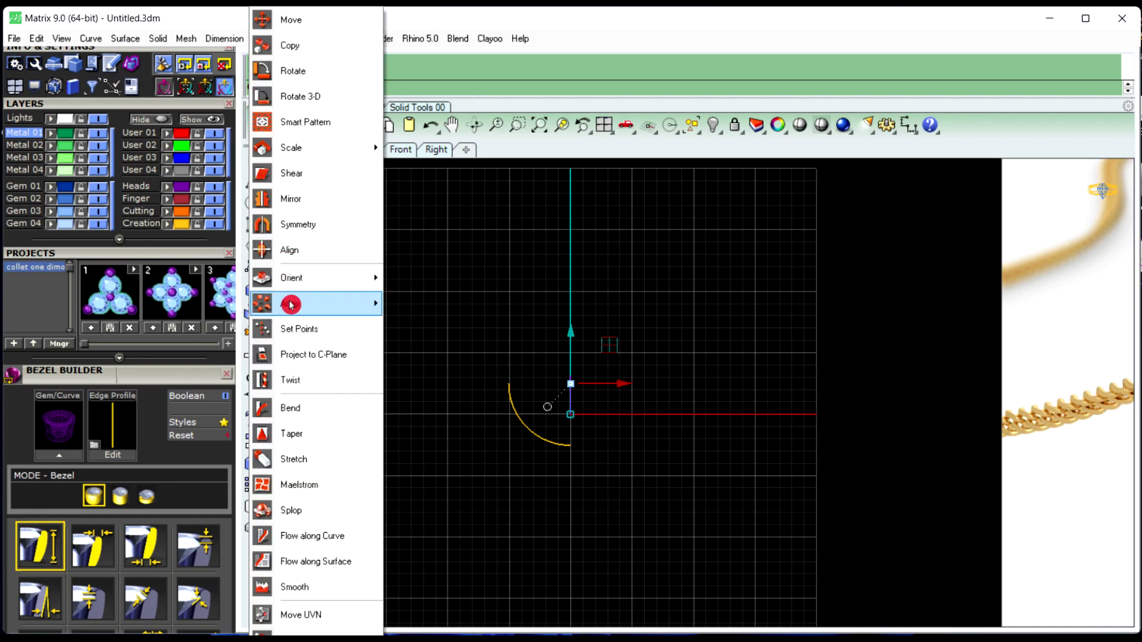
click(435, 330)
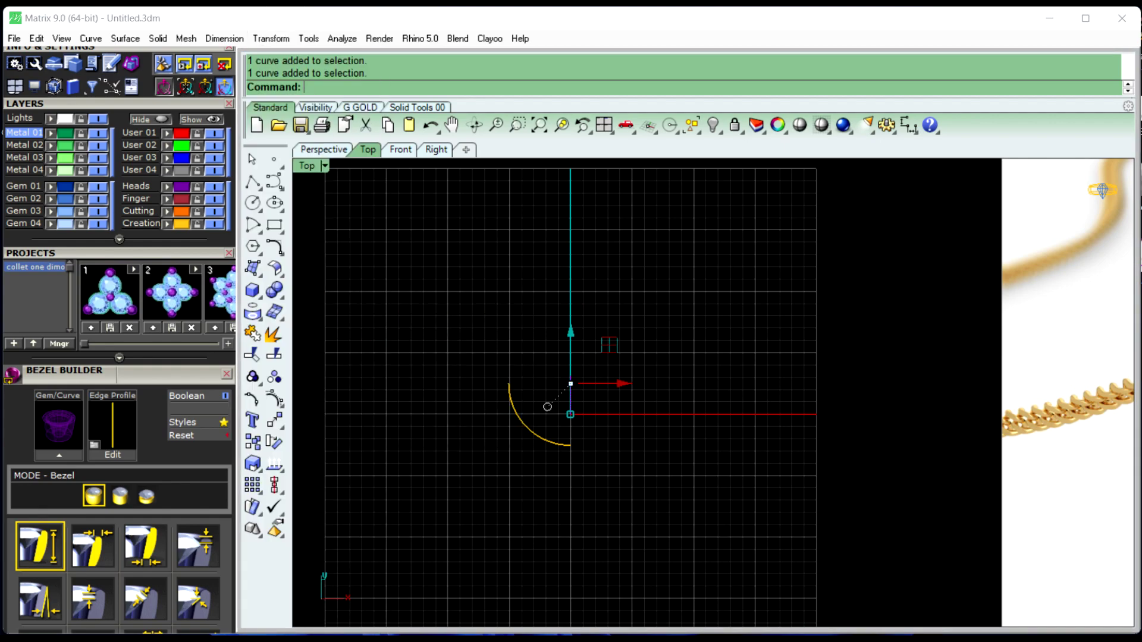
text(0)
key(Return)
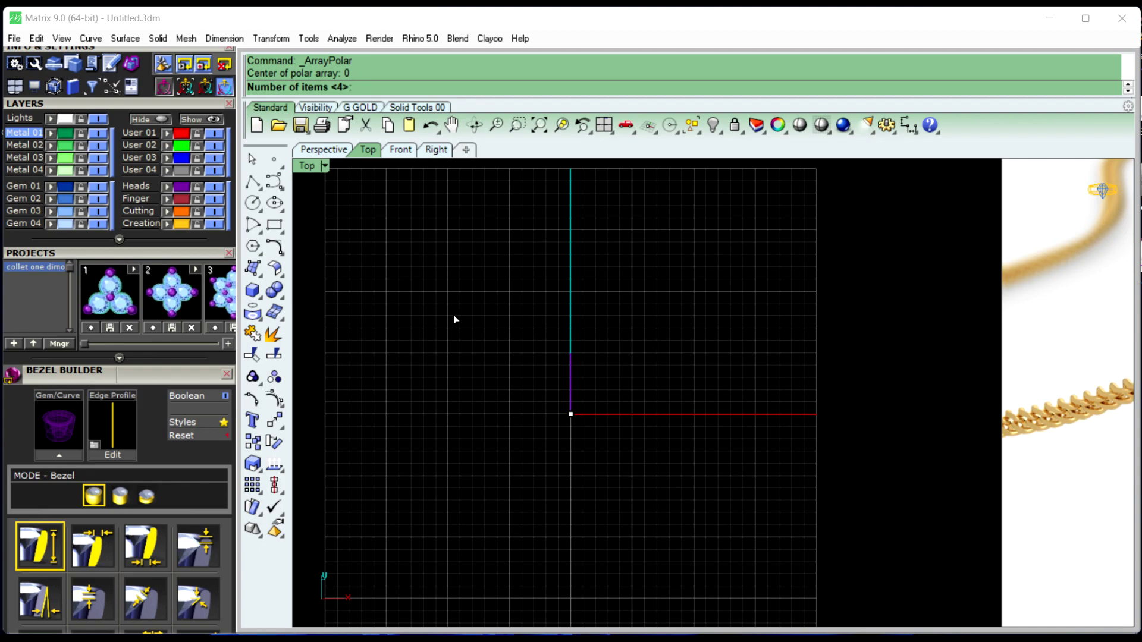
text(8)
key(Return)
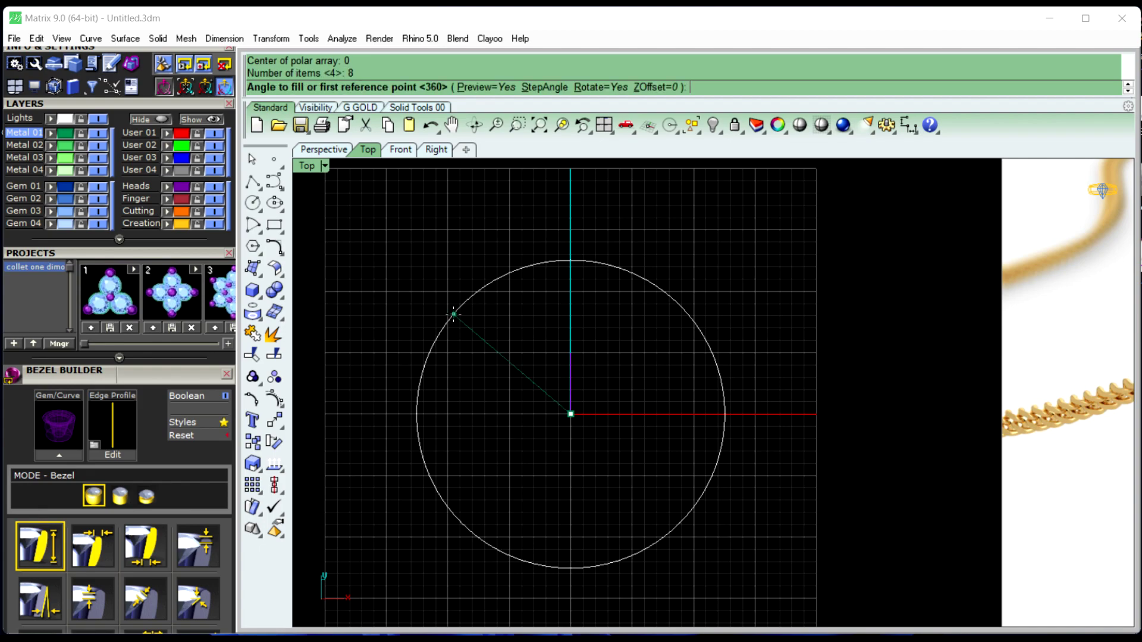
text(360)
key(Return)
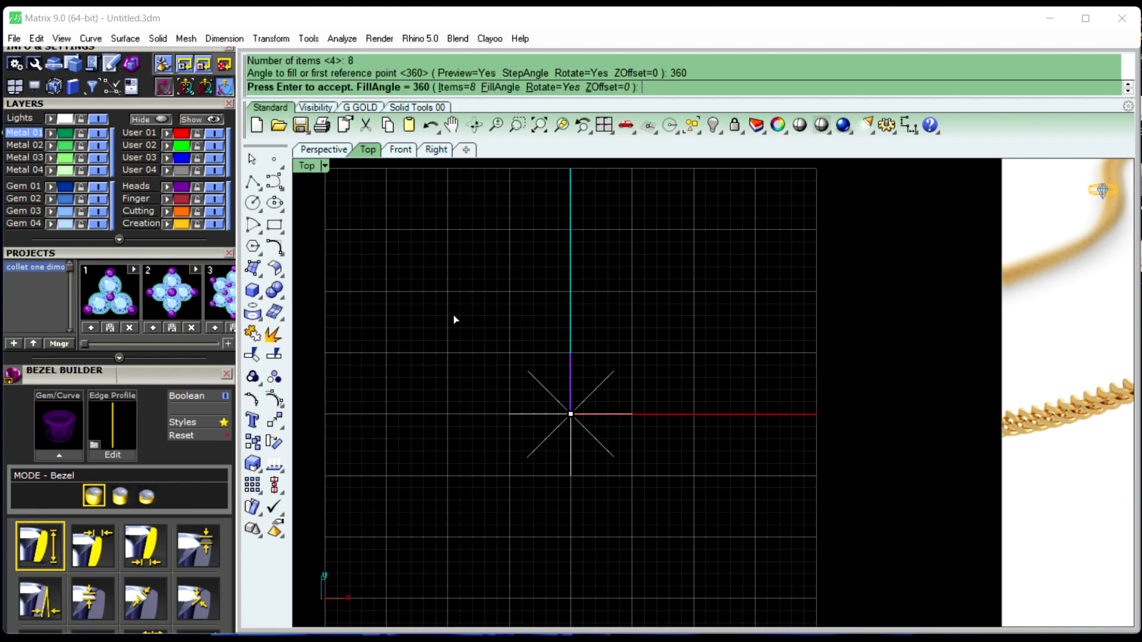
right_click(453, 307)
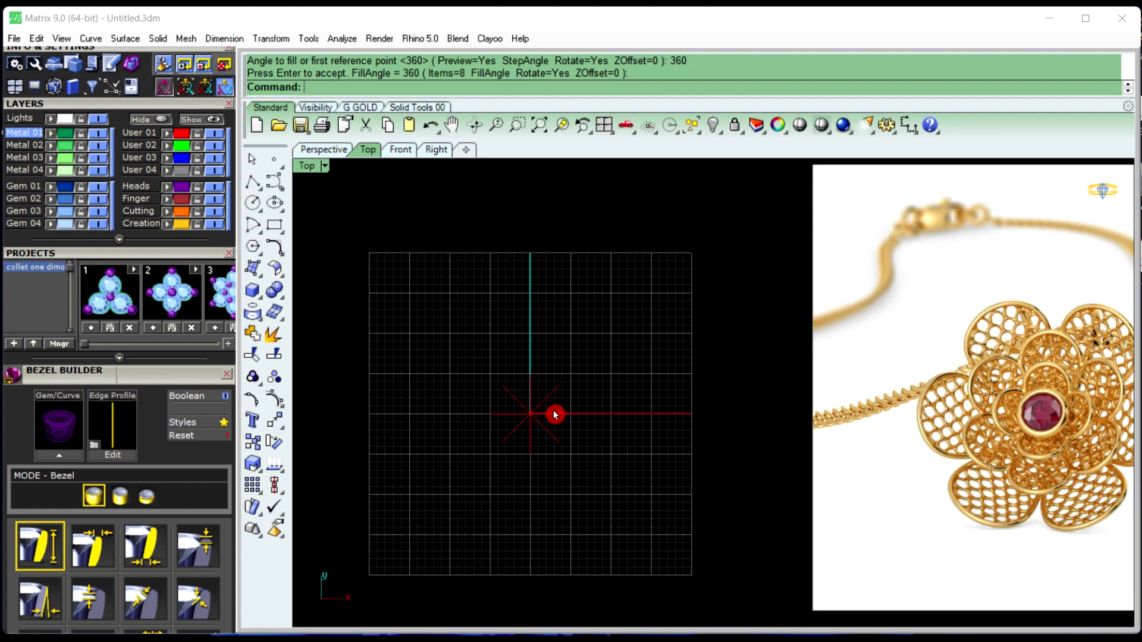
Select the upper-right diagonal spoke and hide it along with the arc
scroll(540, 410, up, 3)
click(548, 416)
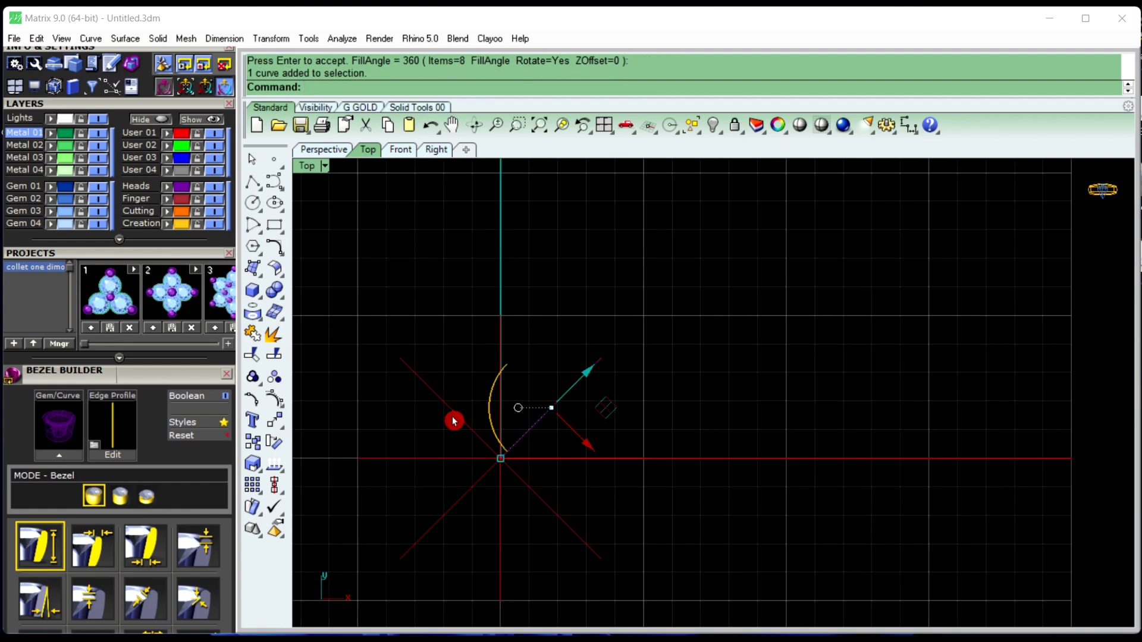
click(453, 421)
key(Escape)
click(499, 351)
key(Escape)
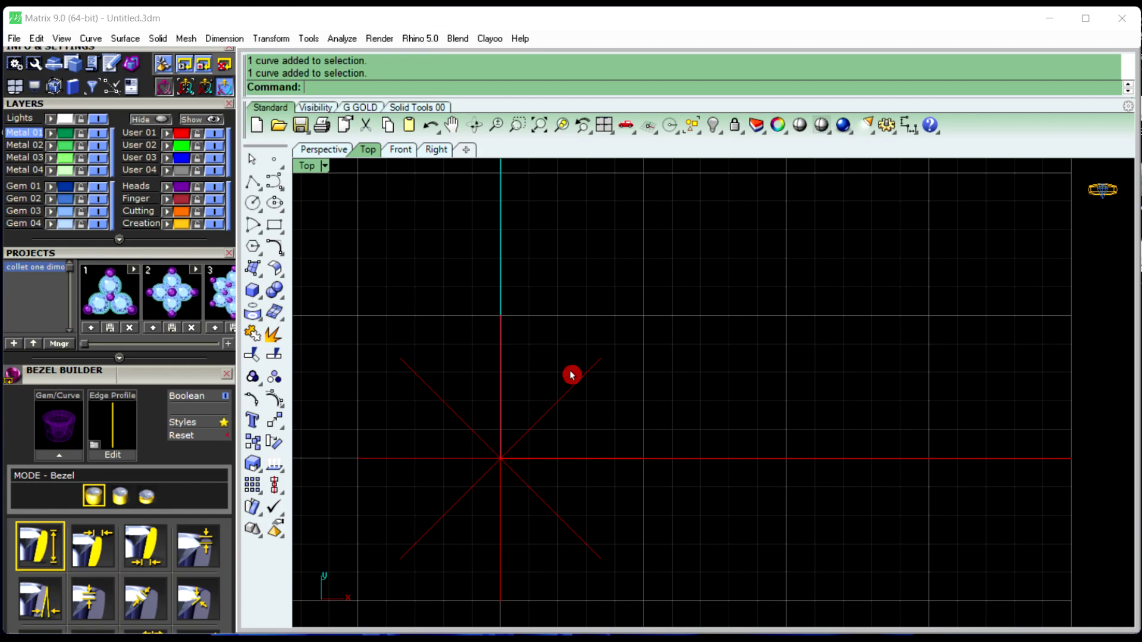
scroll(566, 421, up, 1)
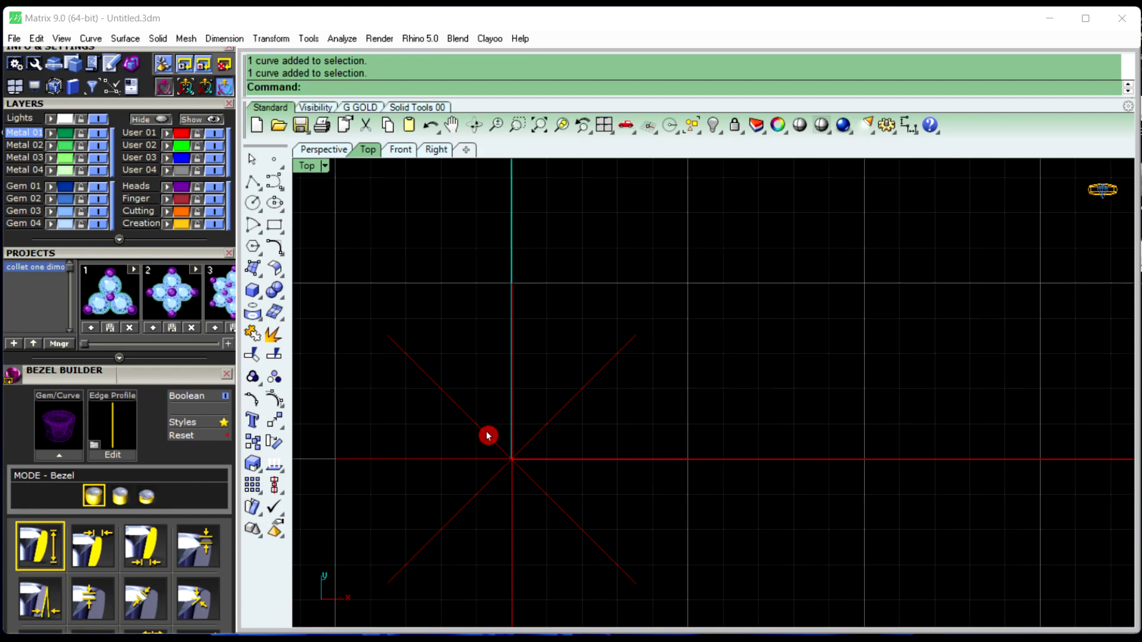
click(541, 431)
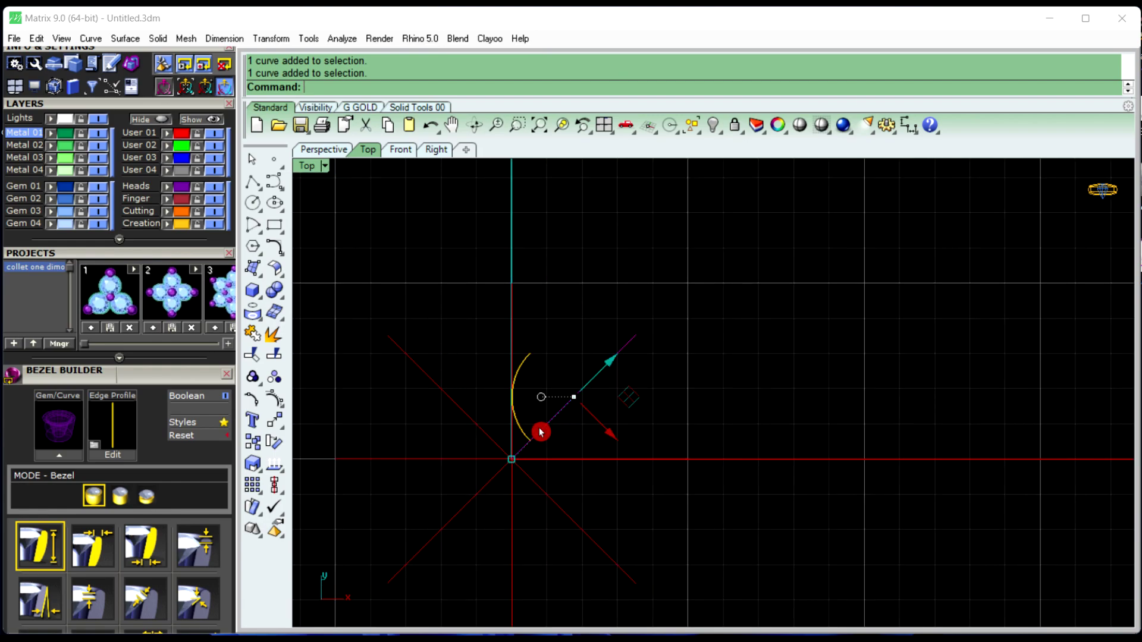
key(Delete)
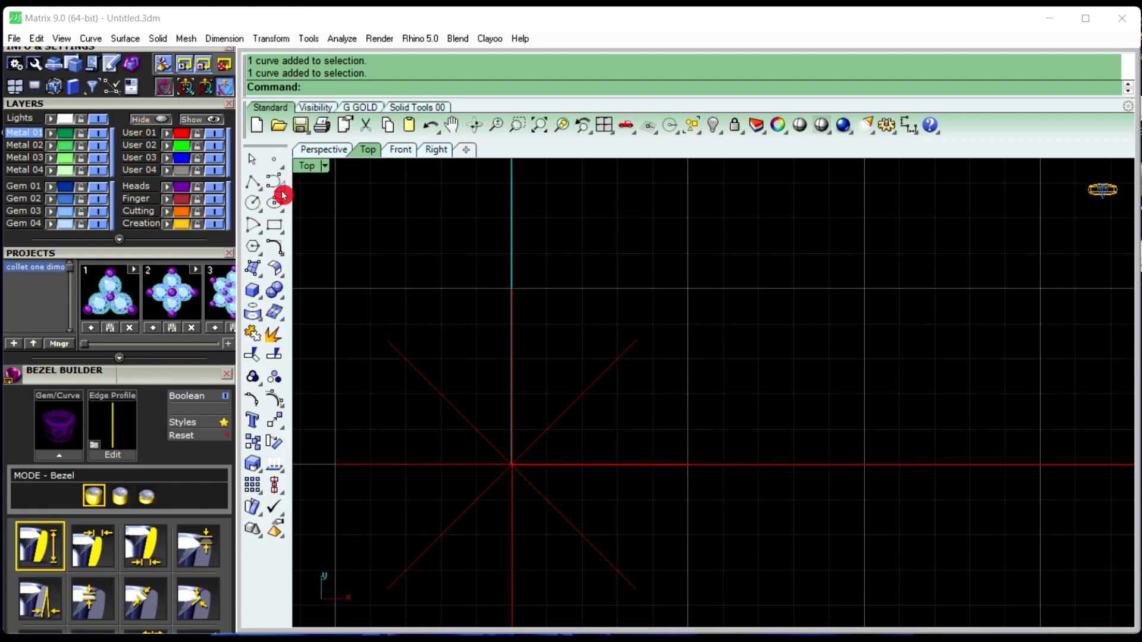
Draw an interpolated curve from the origin, through the diagonal guide, to the vertical axis top
drag(283, 194, 311, 191)
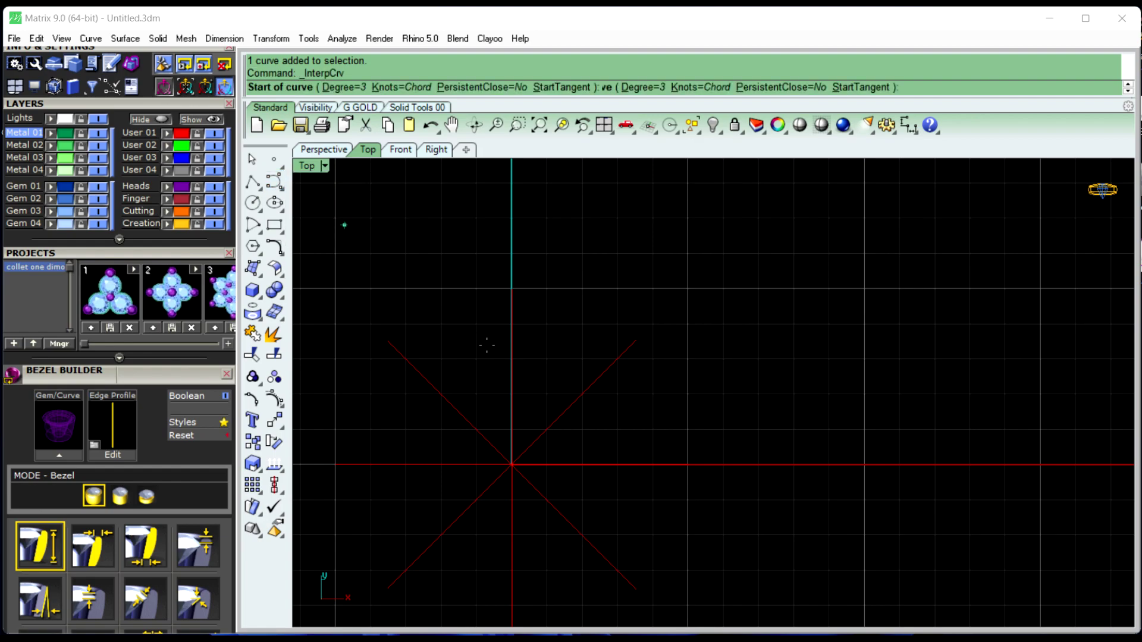
scroll(505, 434, up, 2)
scroll(514, 470, up, 2)
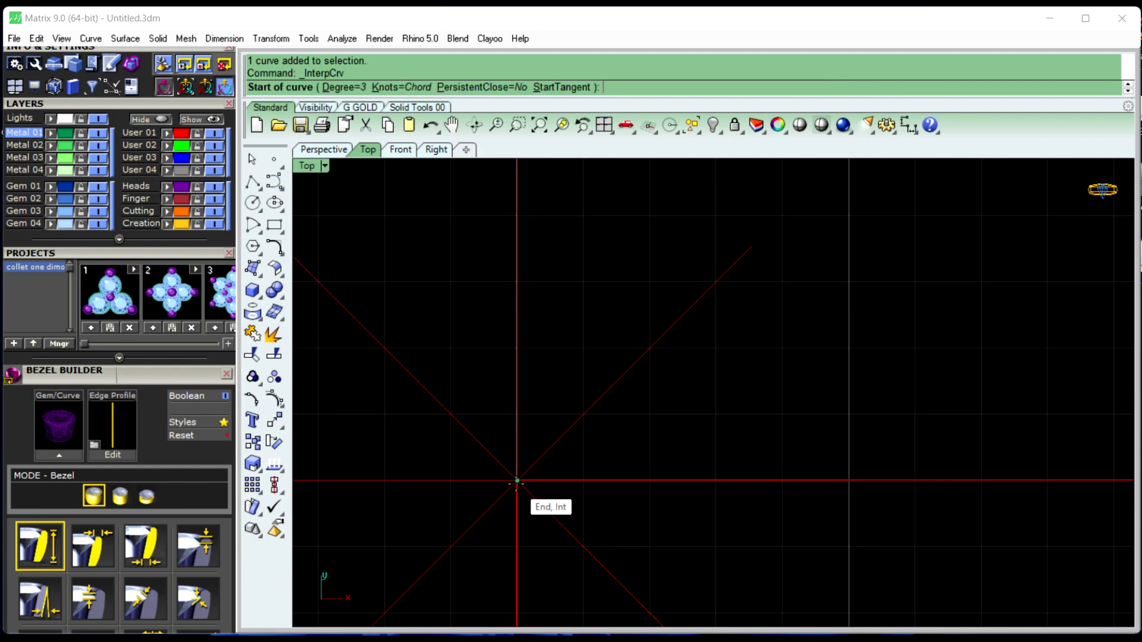
click(517, 480)
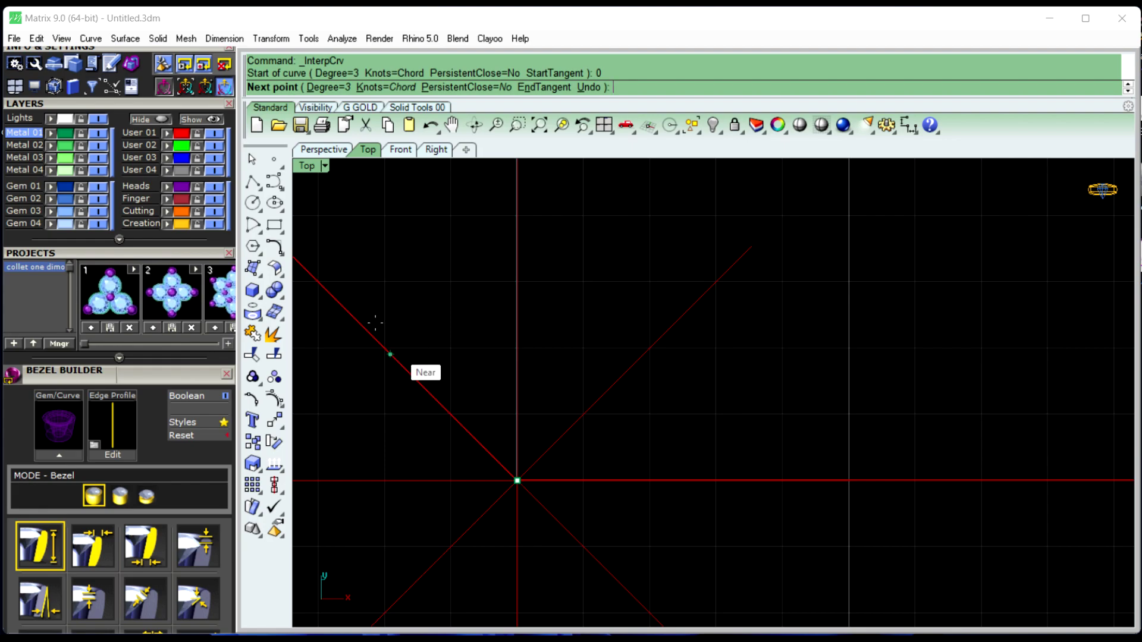
click(360, 310)
right_drag(353, 276, 462, 450)
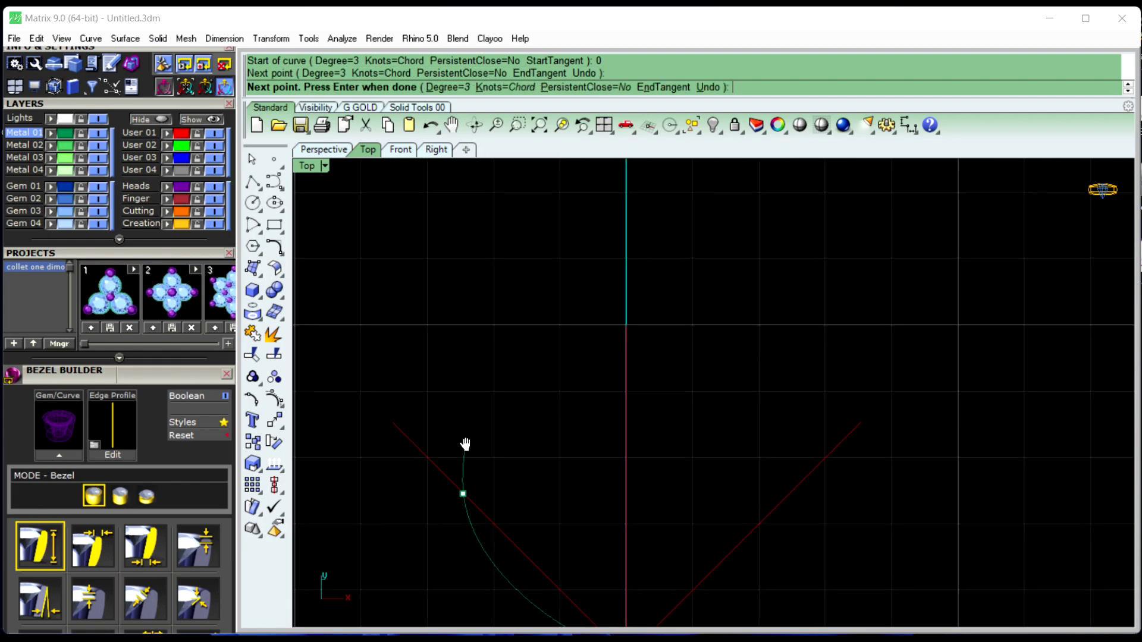
click(453, 387)
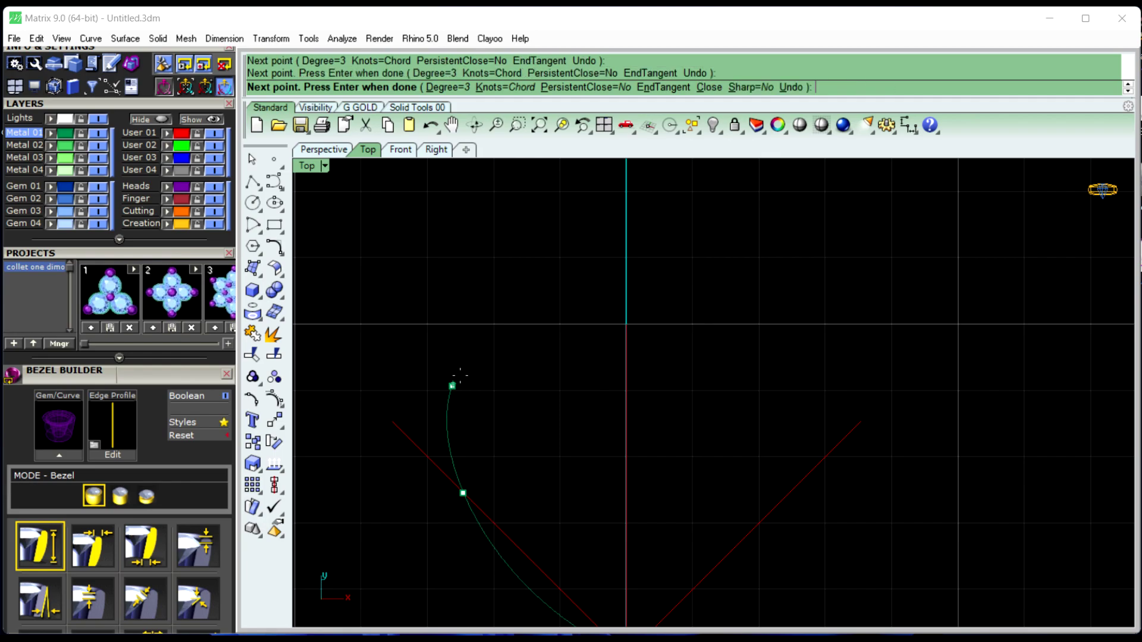
click(506, 338)
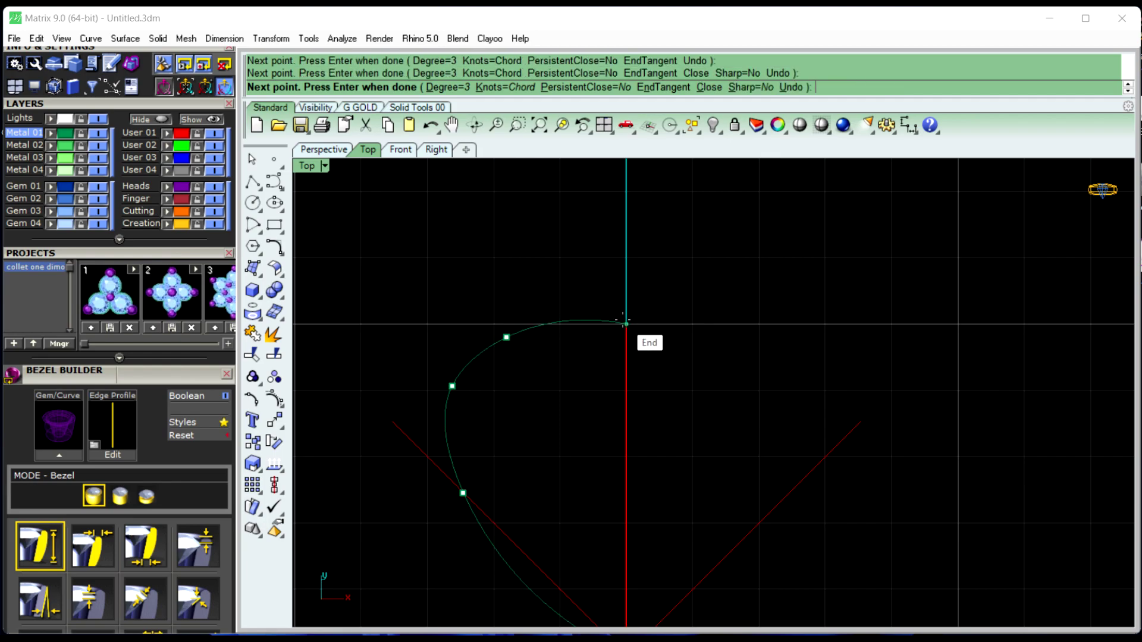
click(649, 340)
right_click(647, 377)
scroll(607, 360, down, 2)
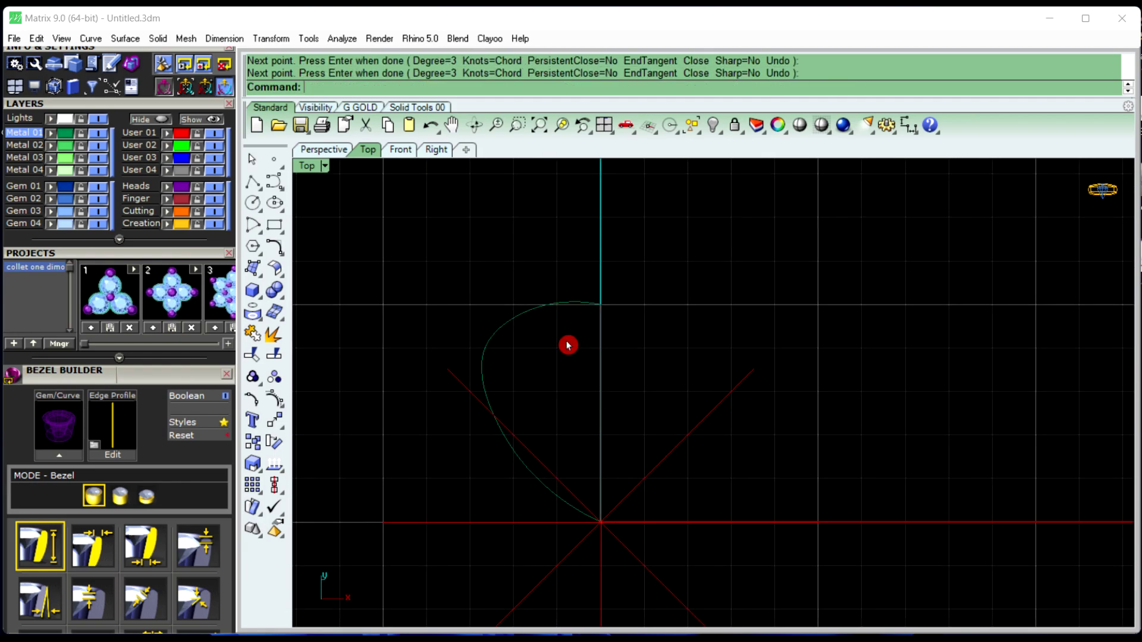
click(494, 343)
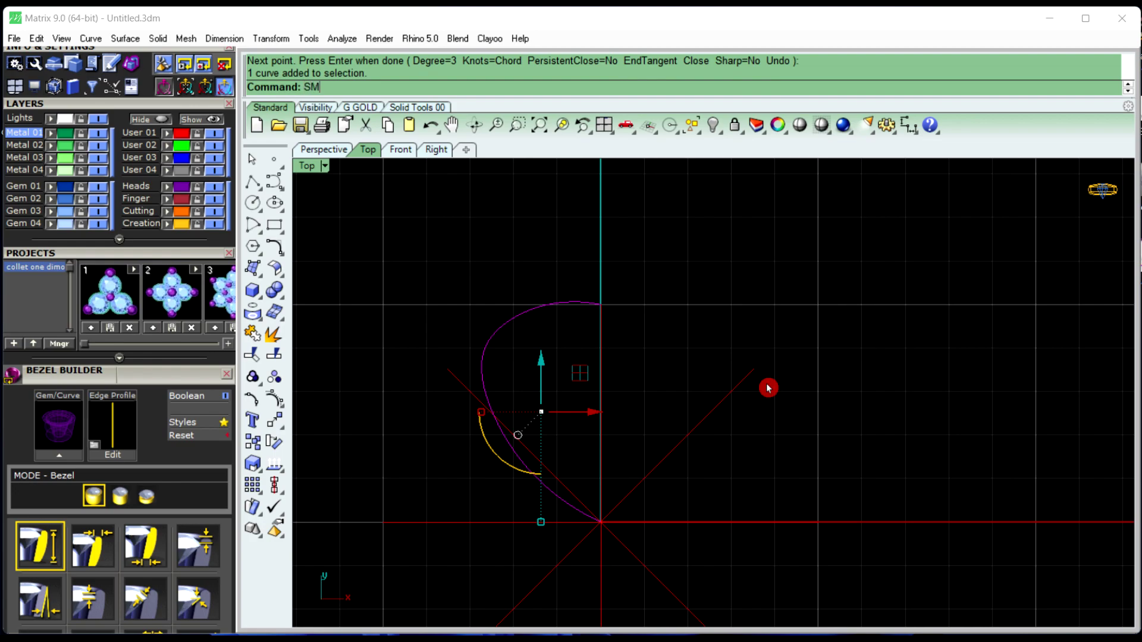
Smooth the half-teardrop curve
key(Return)
key(Return)
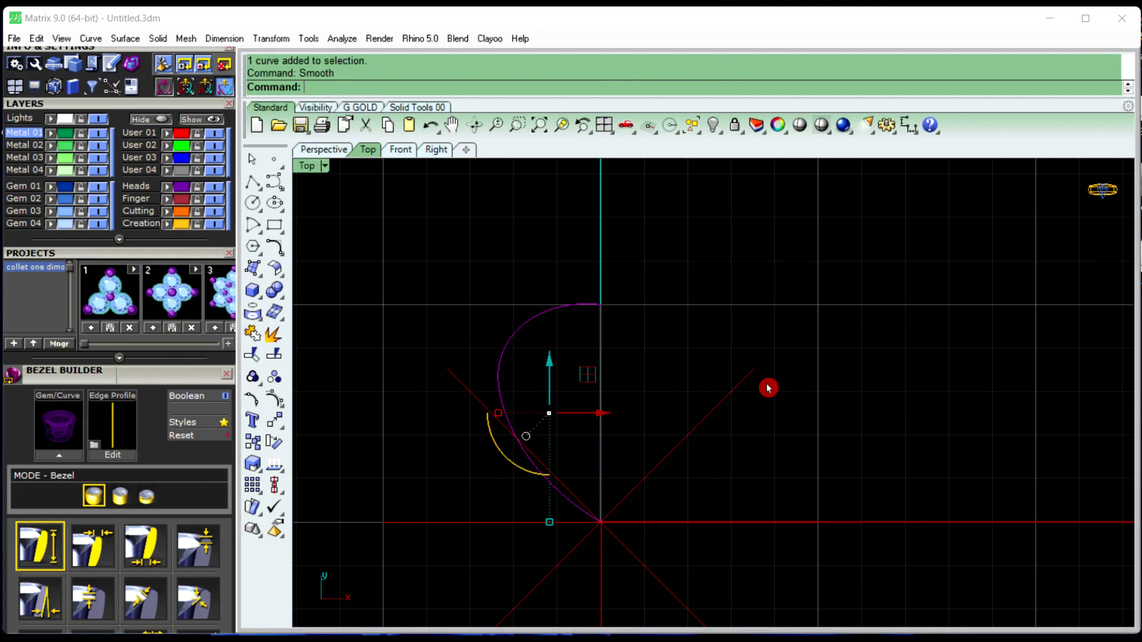
key(Escape)
scroll(615, 441, up, 2)
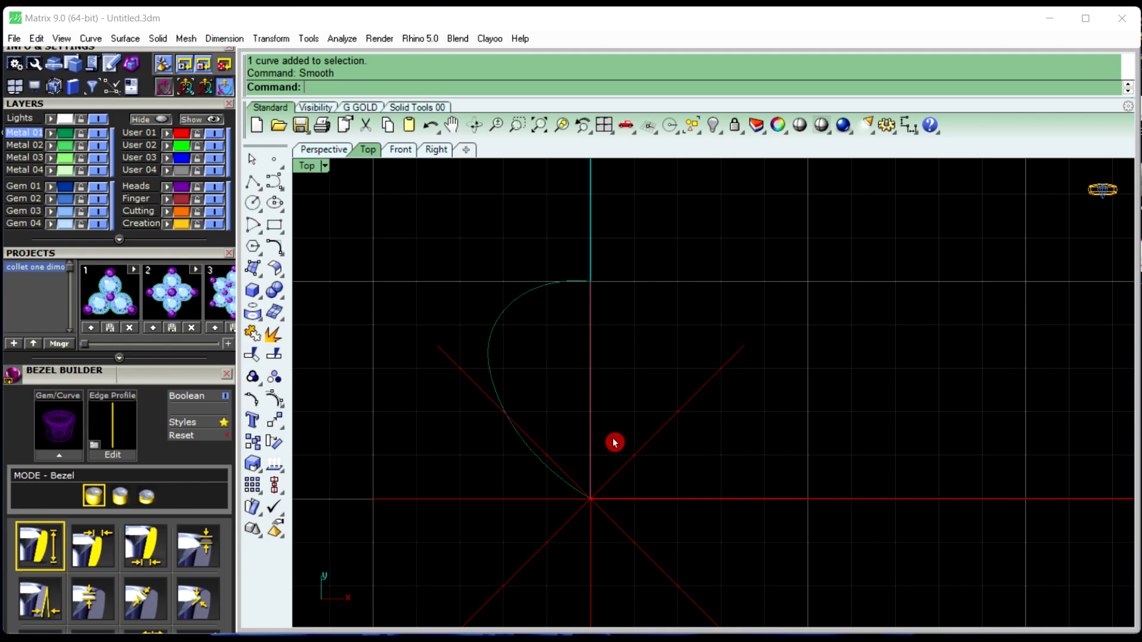
scroll(444, 473, up, 3)
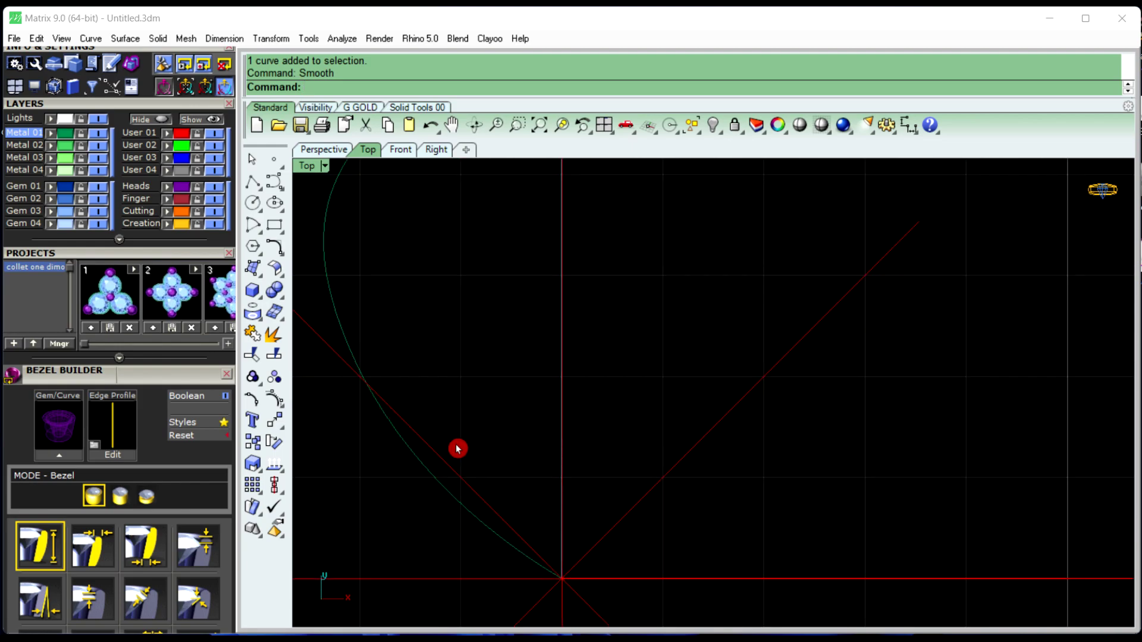
scroll(520, 427, down, 2)
right_drag(521, 427, 506, 422)
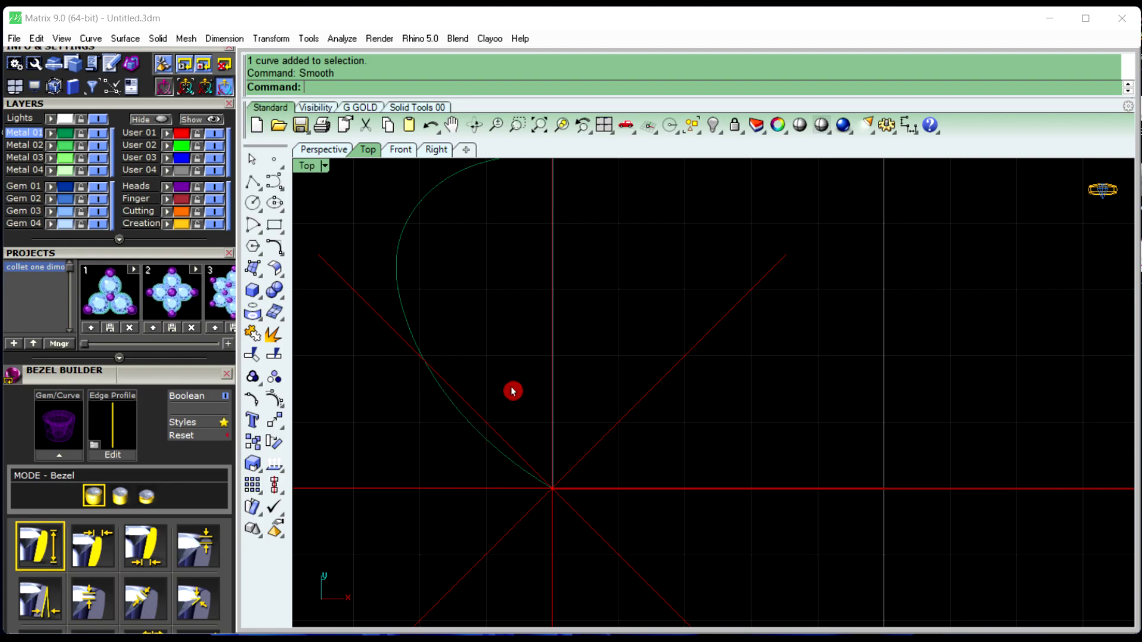
Rebuild the curve with 8 points at degree 3
scroll(513, 392, down, 1)
scroll(490, 434, down, 1)
scroll(486, 446, down, 1)
scroll(495, 452, down, 1)
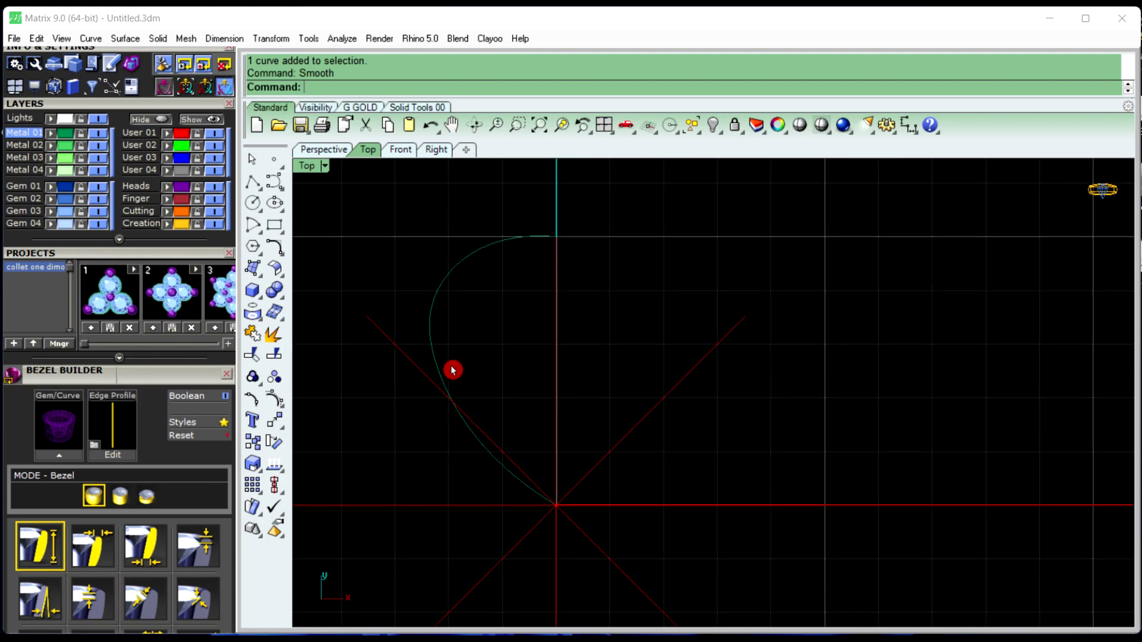
click(453, 371)
text(Reb)
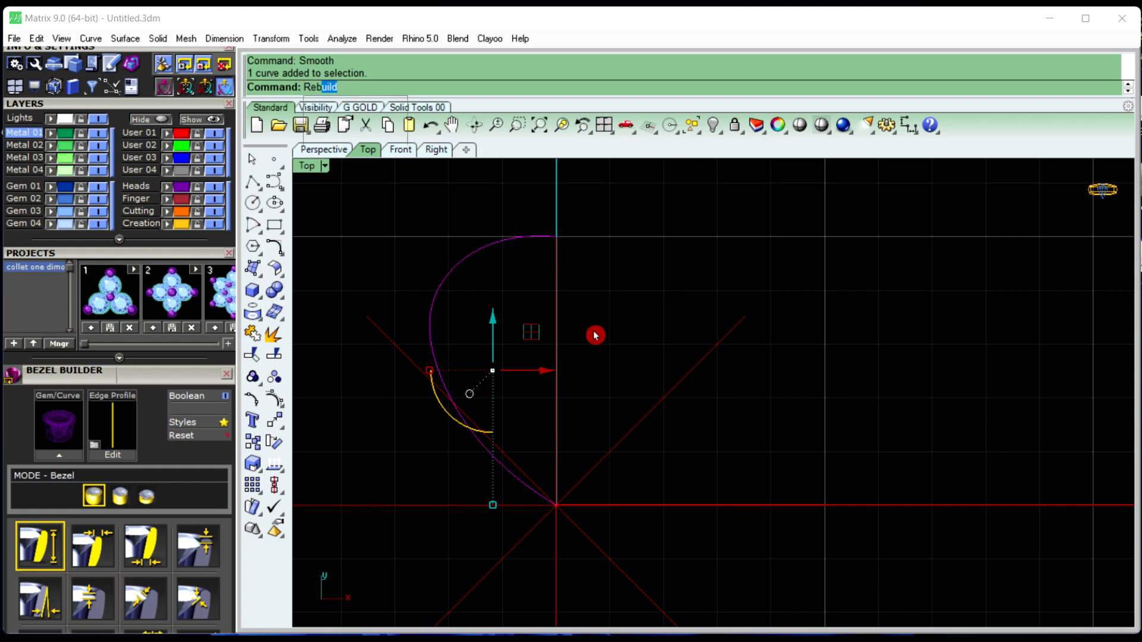
key(Return)
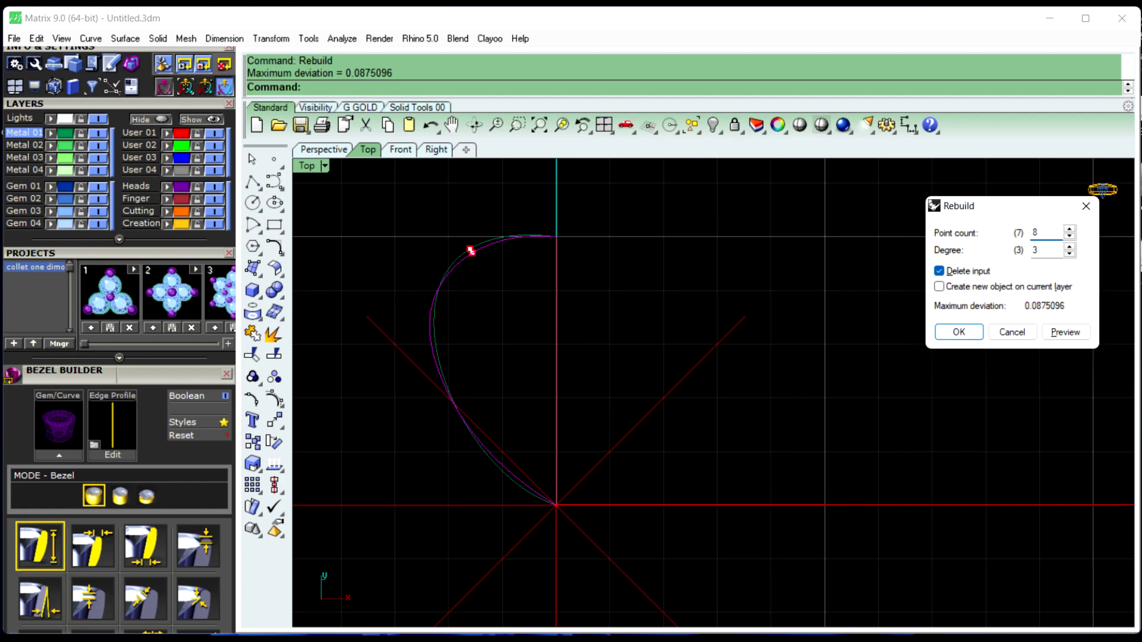
click(966, 337)
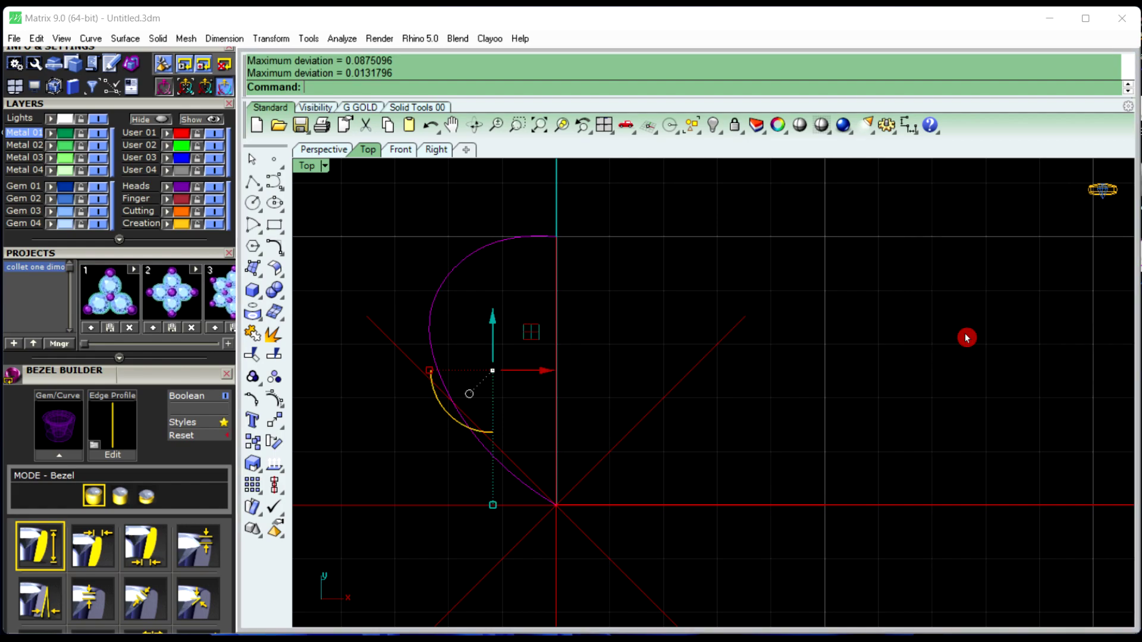
Show the curve's edit points and push the lower and middle points right
click(260, 409)
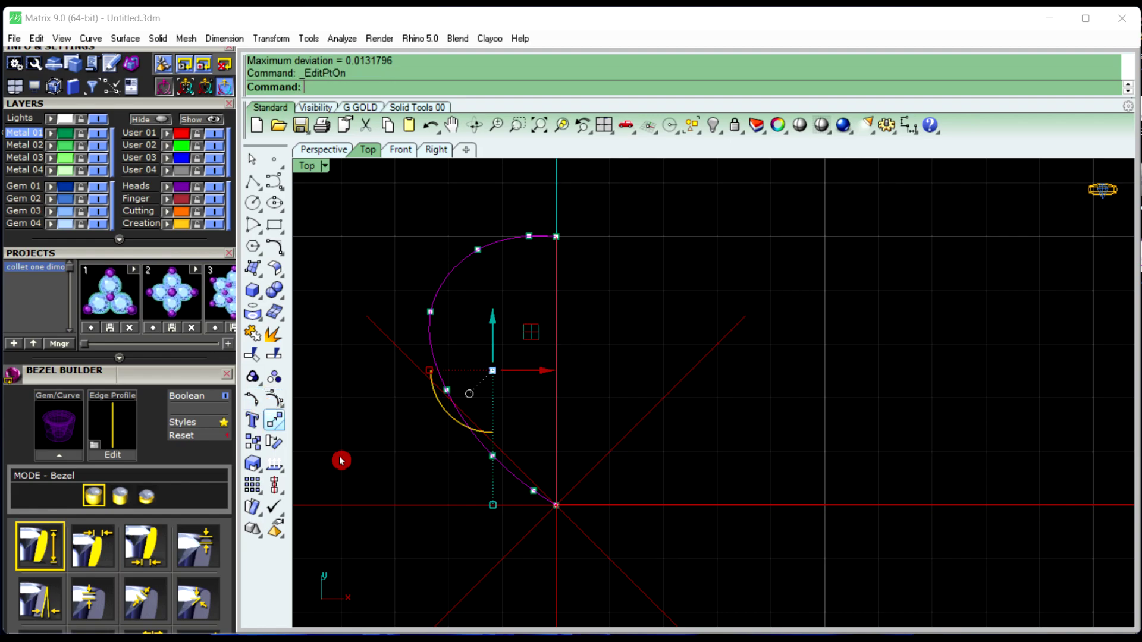
scroll(544, 522, up, 3)
scroll(548, 523, up, 2)
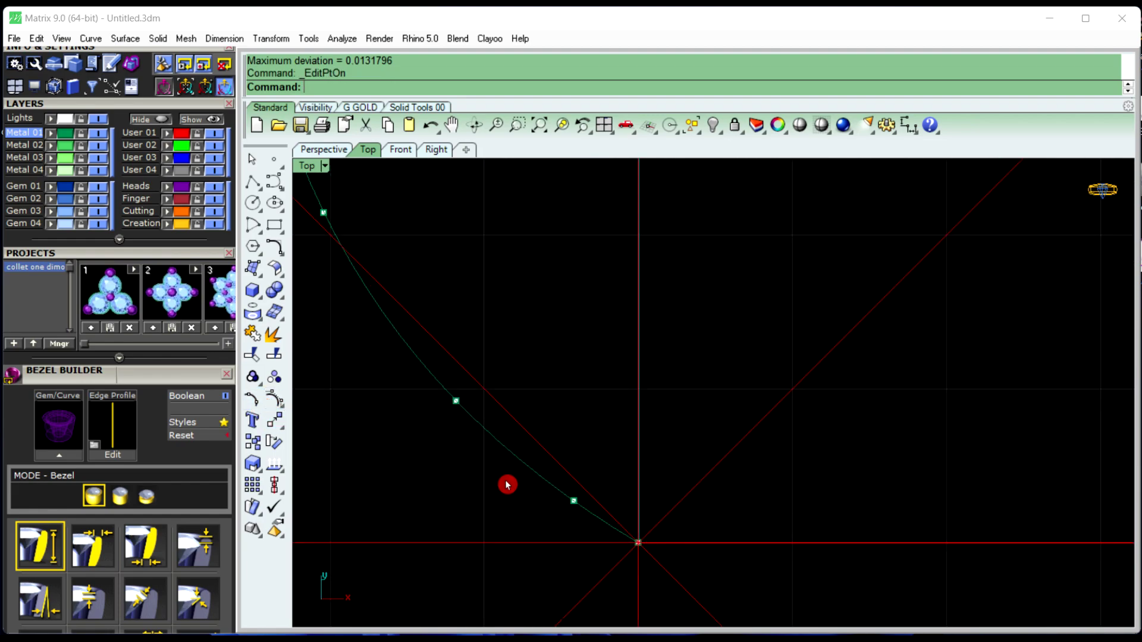
mouse_move(508, 481)
mouse_down()
mouse_move(648, 510)
mouse_move(622, 485)
mouse_up()
drag(418, 385, 533, 440)
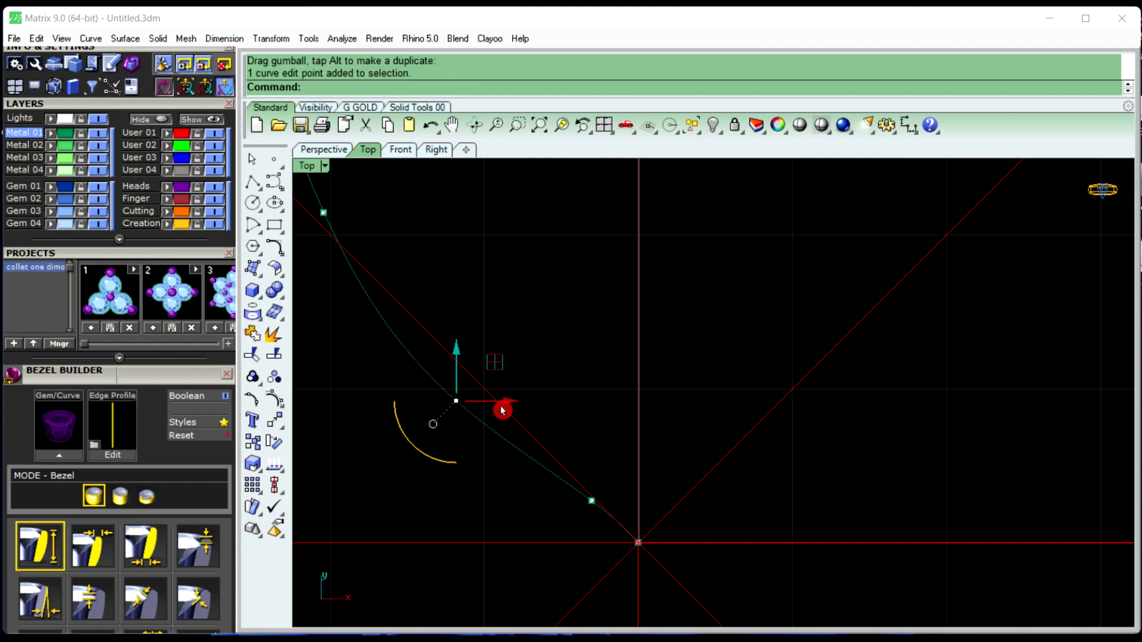
drag(503, 401, 543, 402)
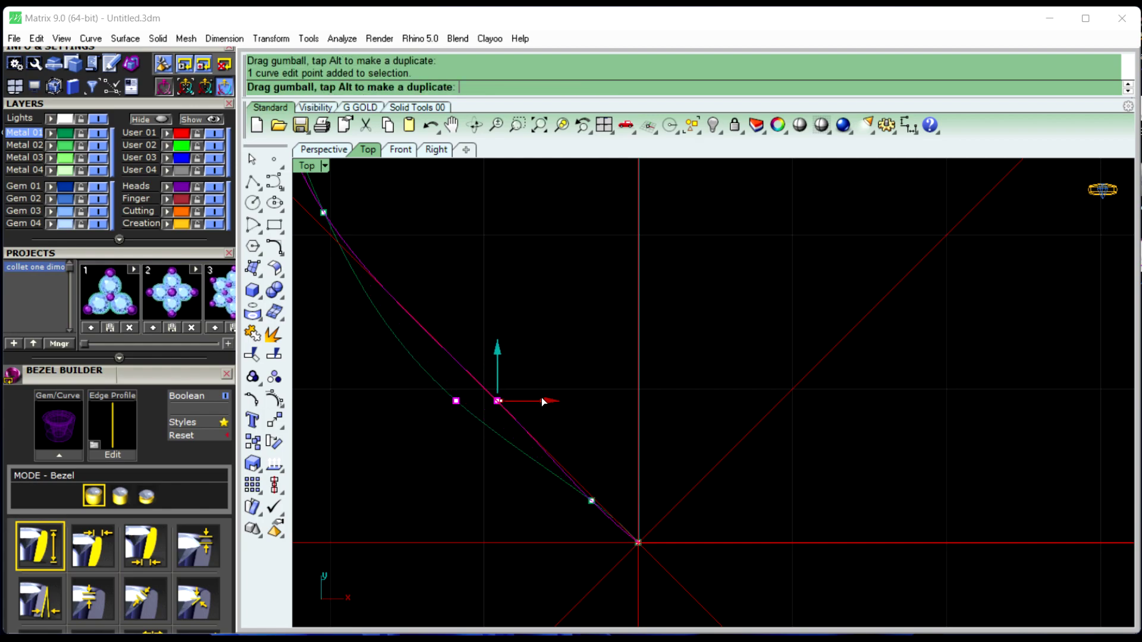
scroll(612, 413, down, 2)
scroll(615, 421, down, 1)
scroll(616, 433, down, 2)
scroll(630, 526, down, 1)
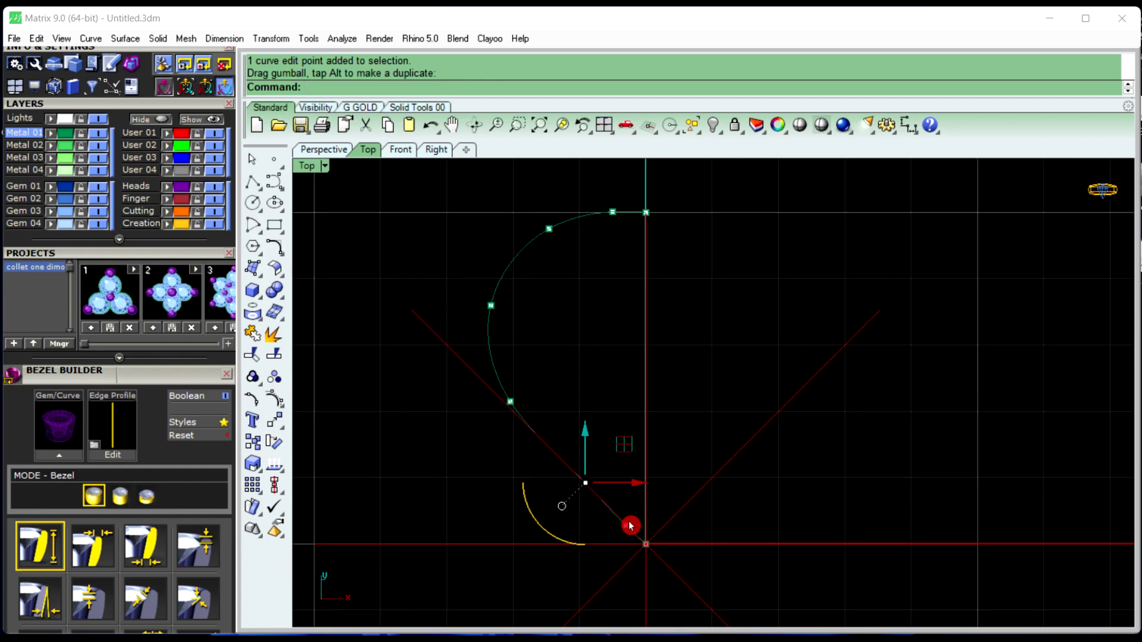
scroll(654, 505, up, 1)
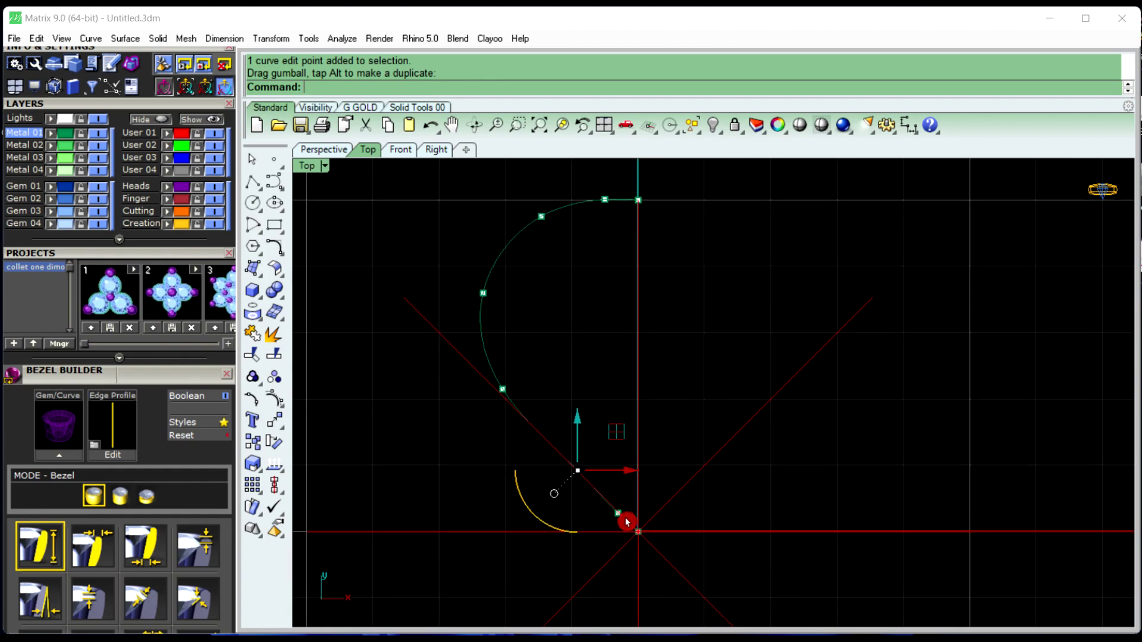
scroll(618, 519, up, 3)
Nudge the edit point nearest the origin slightly to the right
click(615, 508)
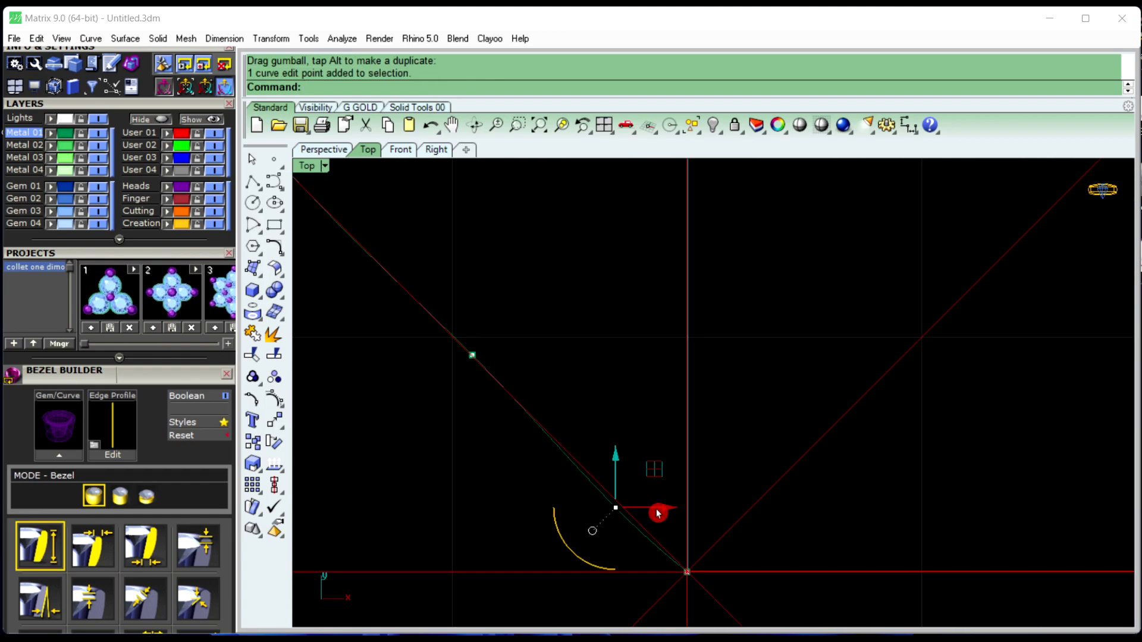
drag(666, 510, 675, 511)
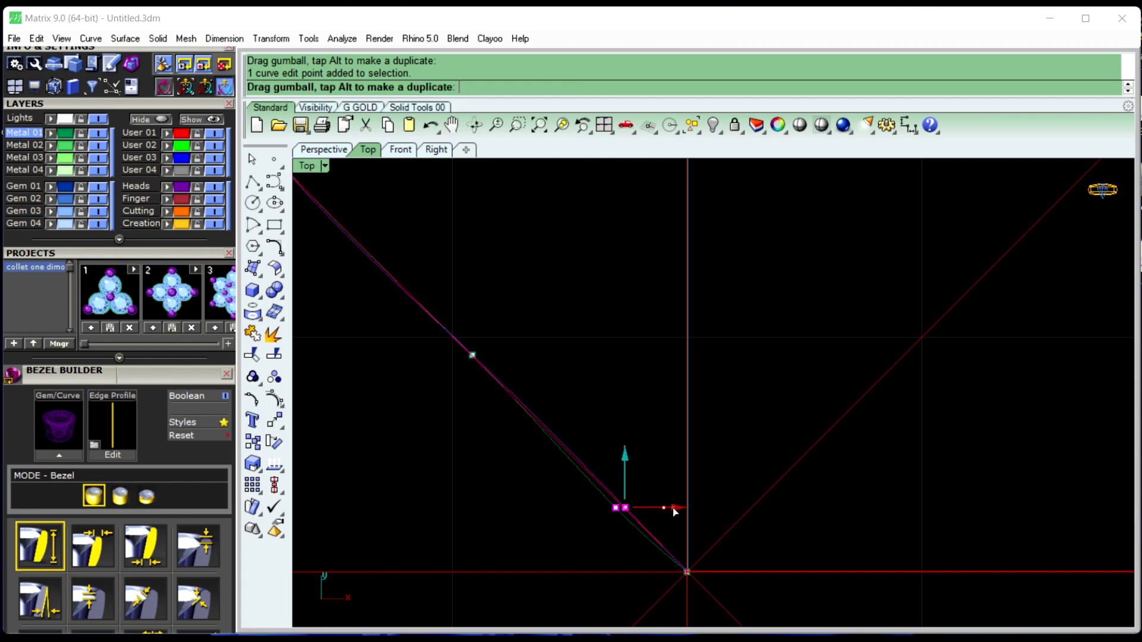
scroll(571, 426, down, 2)
scroll(550, 416, down, 2)
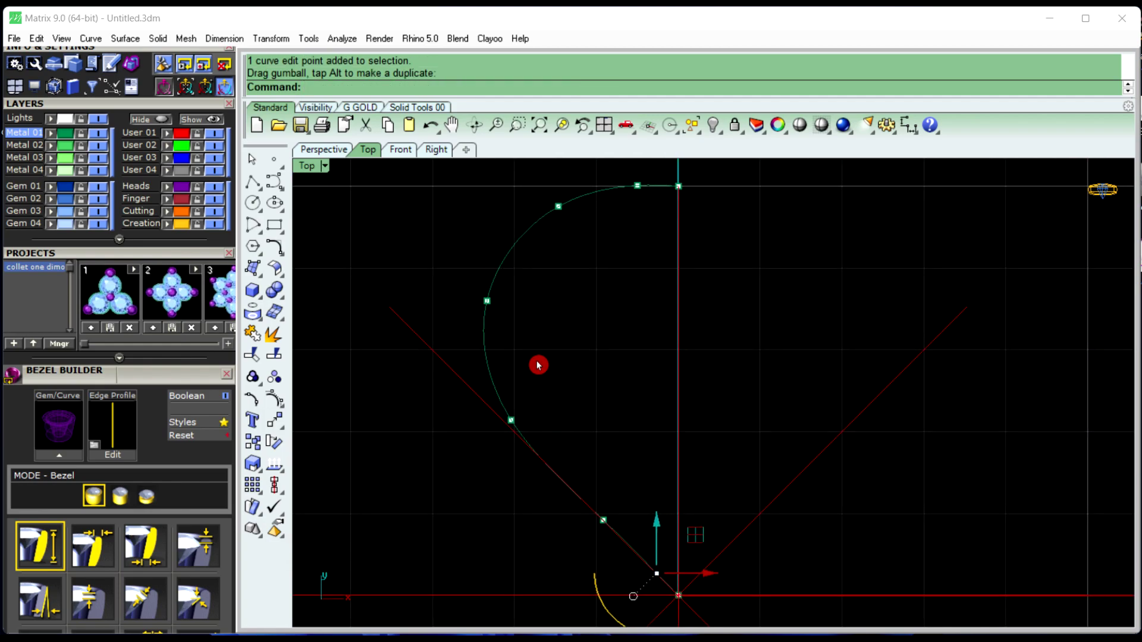
scroll(538, 365, up, 1)
scroll(489, 434, up, 1)
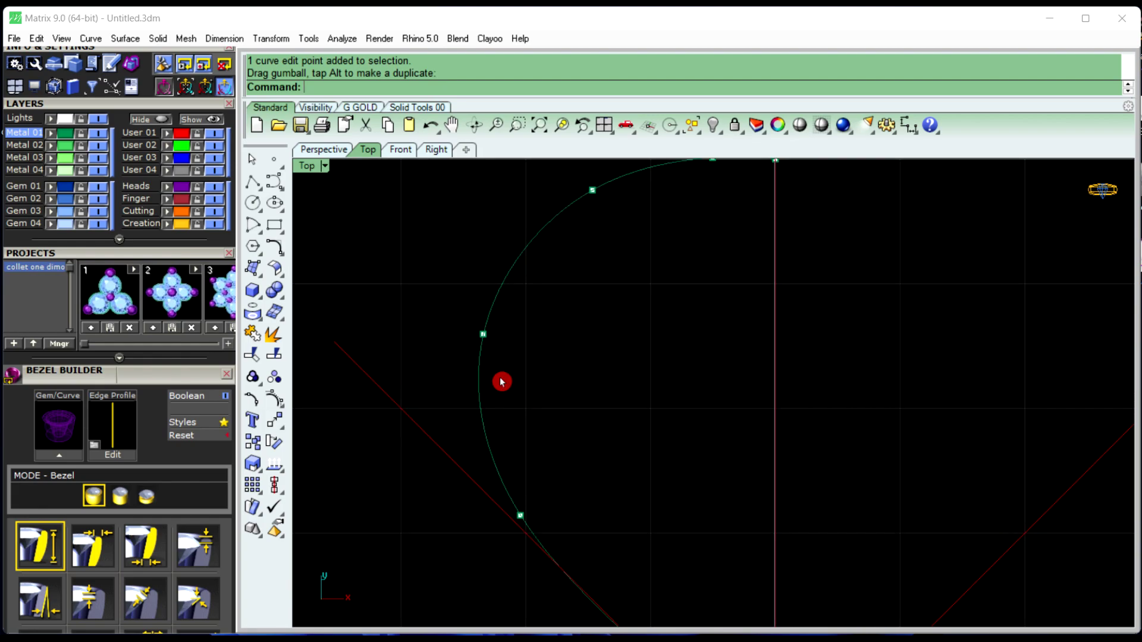
scroll(501, 382, down, 2)
scroll(587, 324, down, 1)
Move the top edit point so the curve meets the vertical spoke, then hide edit points
click(551, 282)
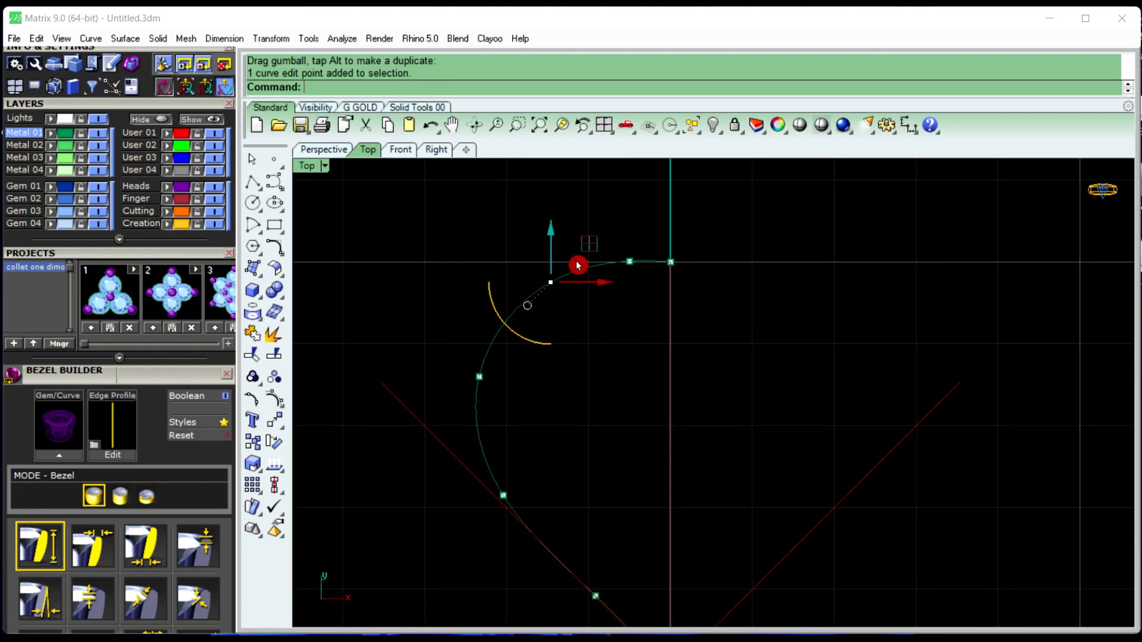
click(551, 282)
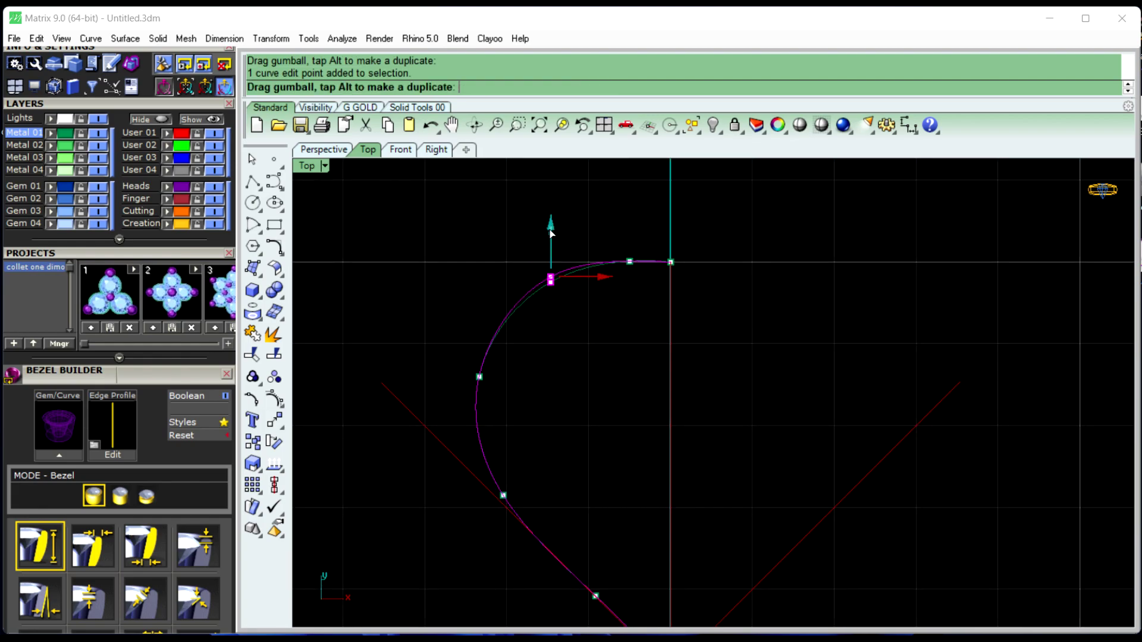
scroll(660, 257, up, 1)
scroll(660, 256, up, 1)
drag(571, 238, 635, 311)
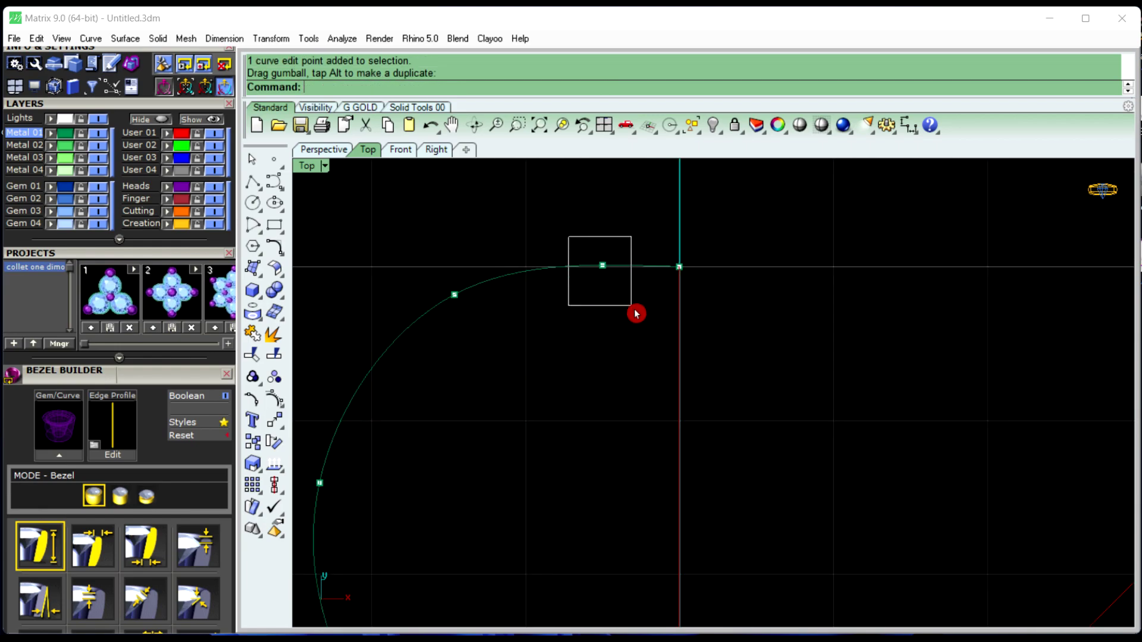
drag(605, 215, 602, 205)
scroll(543, 260, down, 3)
right_drag(573, 383, 530, 362)
scroll(611, 248, up, 2)
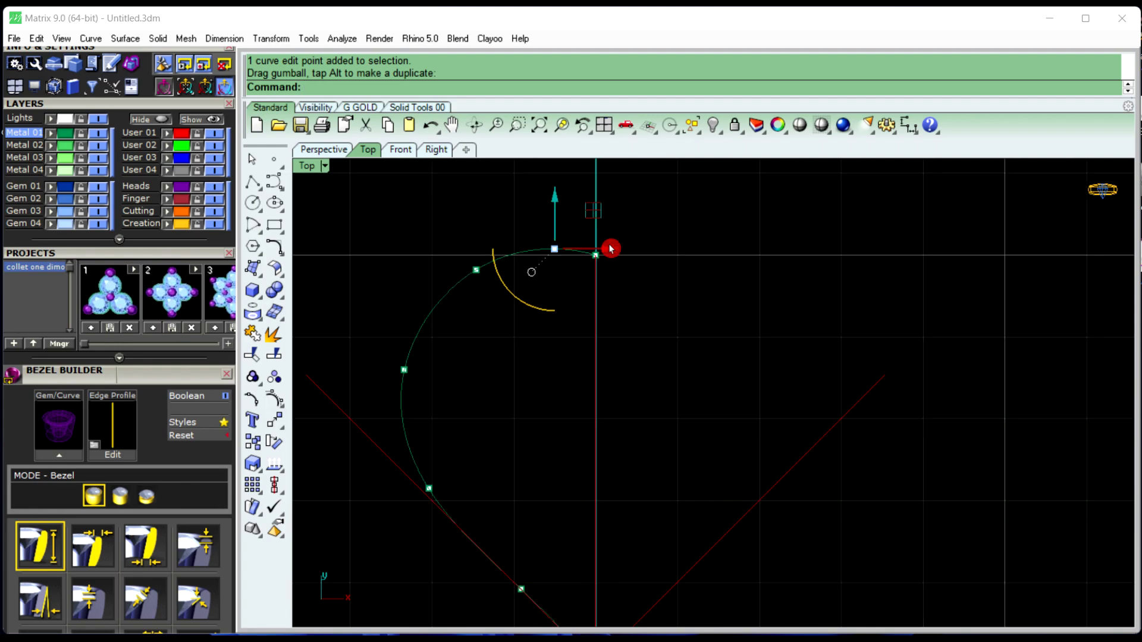
scroll(604, 248, up, 3)
drag(543, 239, 640, 343)
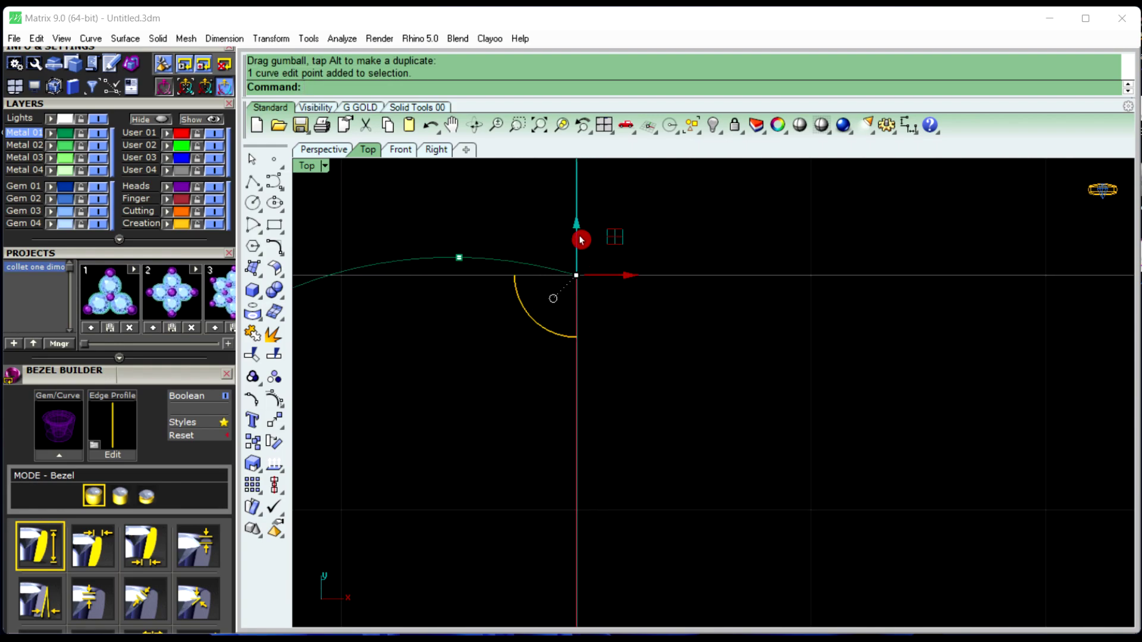
drag(581, 240, 585, 252)
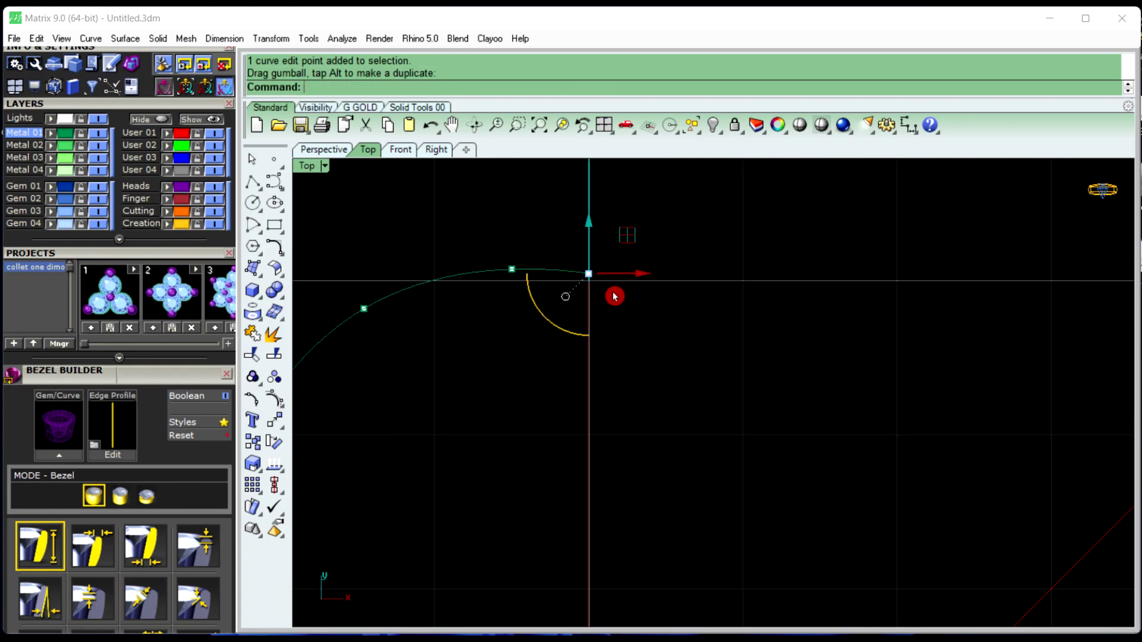
scroll(615, 296, down, 4)
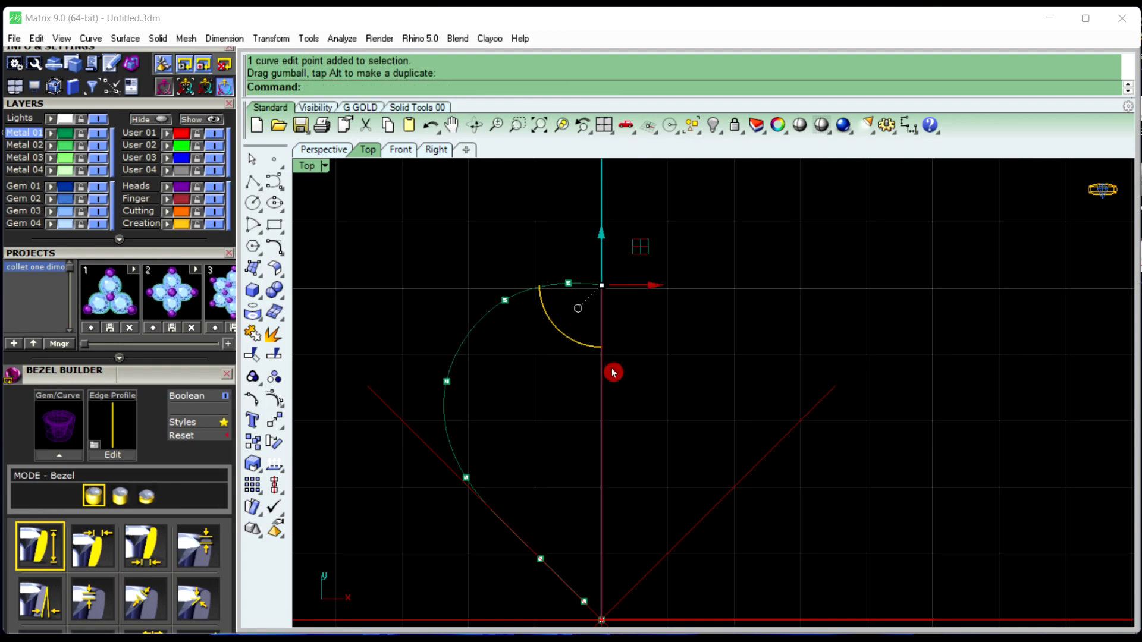
right_click(276, 422)
Rebuild the half-teardrop curve and mirror it across the vertical axis
click(430, 386)
text(Reb)
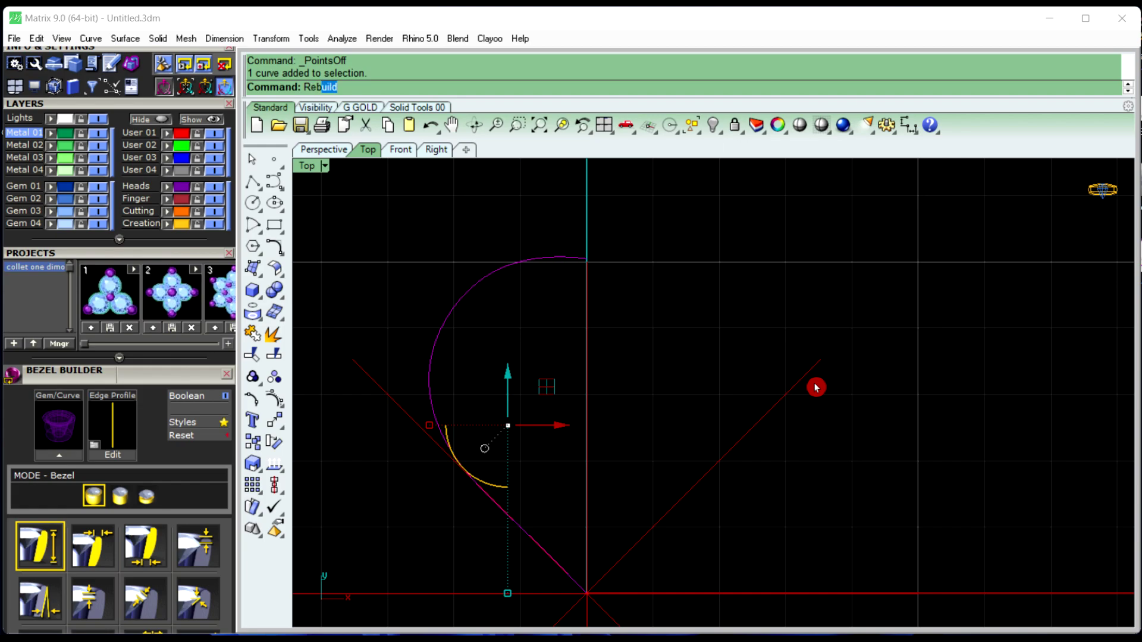
key(Return)
key(Return)
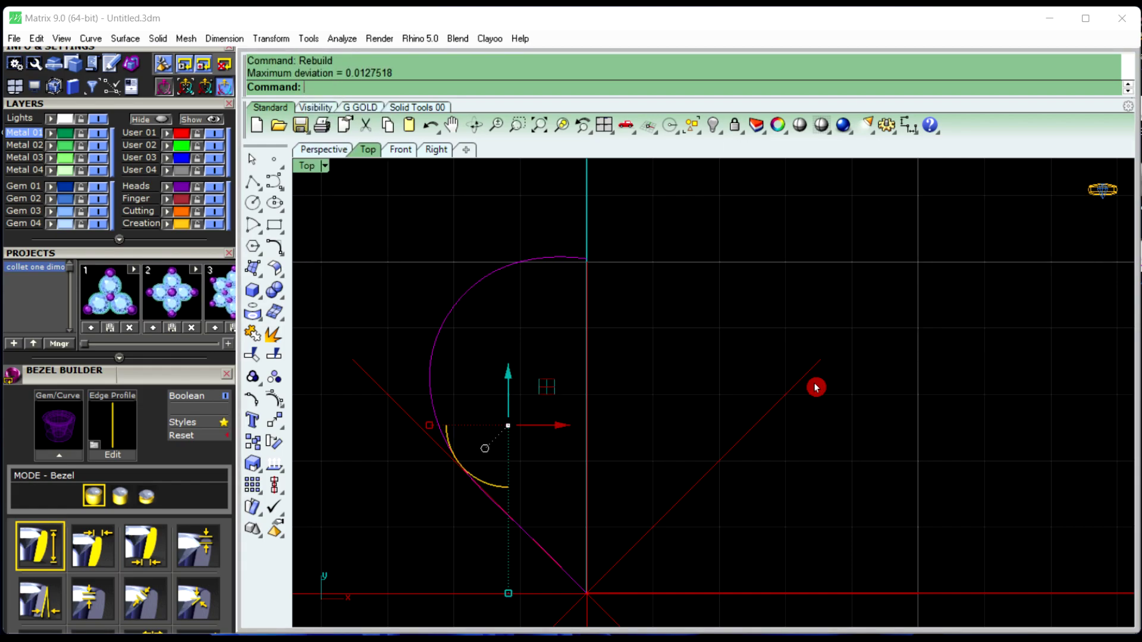
click(357, 107)
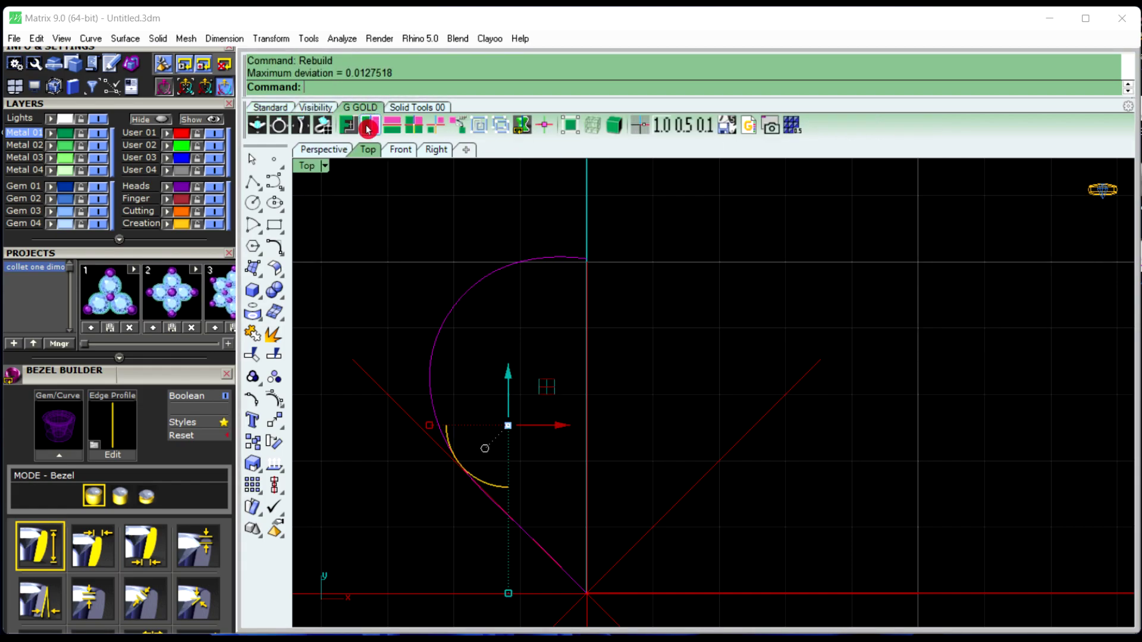
click(369, 125)
scroll(749, 315, up, 2)
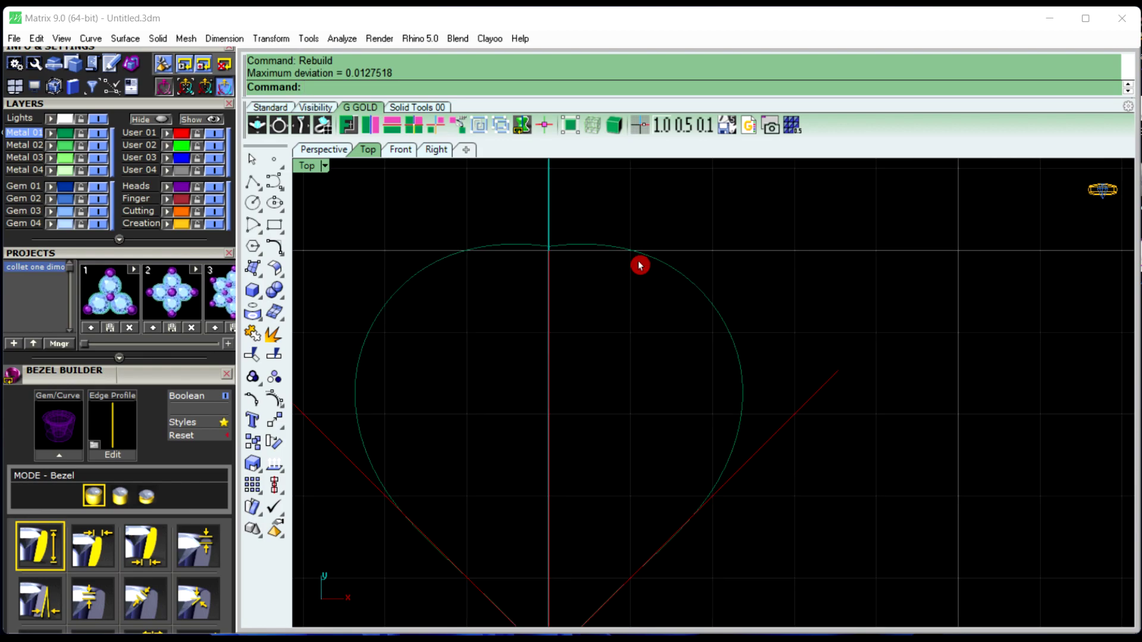
click(573, 244)
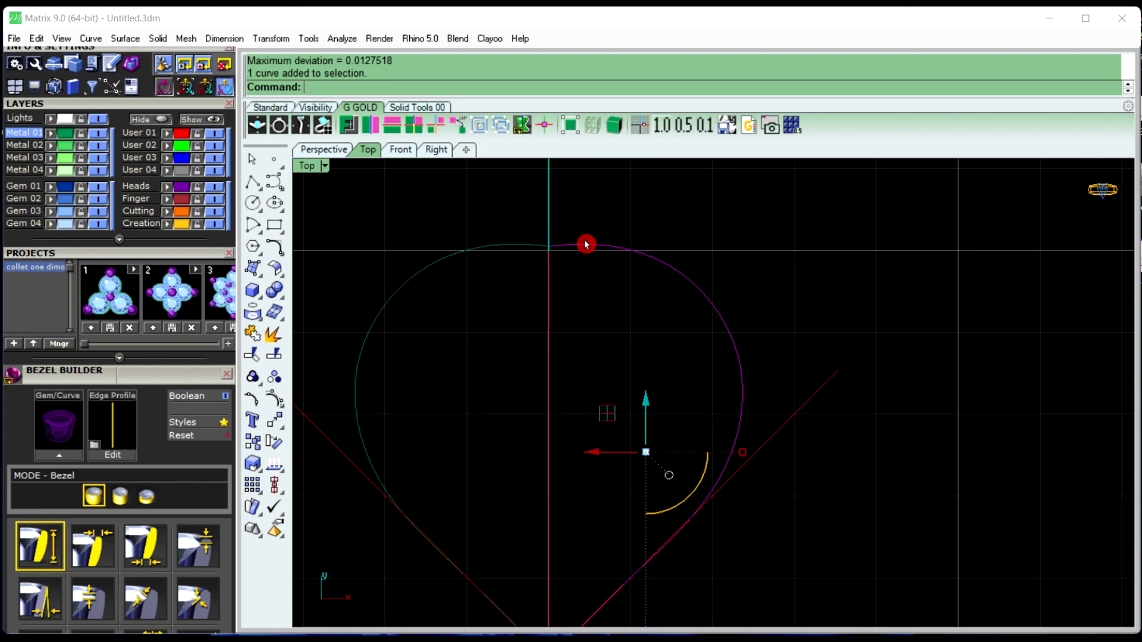
Raise both halves' top edit points together to smooth the crown, then hide the points
shift+click(529, 245)
click(254, 400)
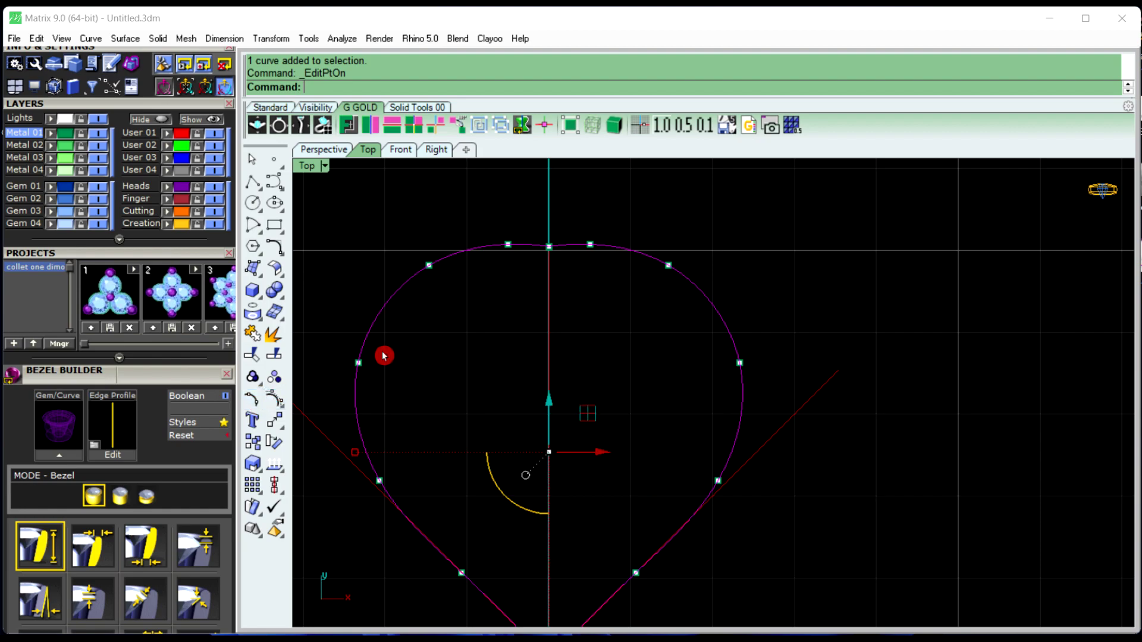
scroll(566, 304, up, 3)
scroll(517, 279, up, 2)
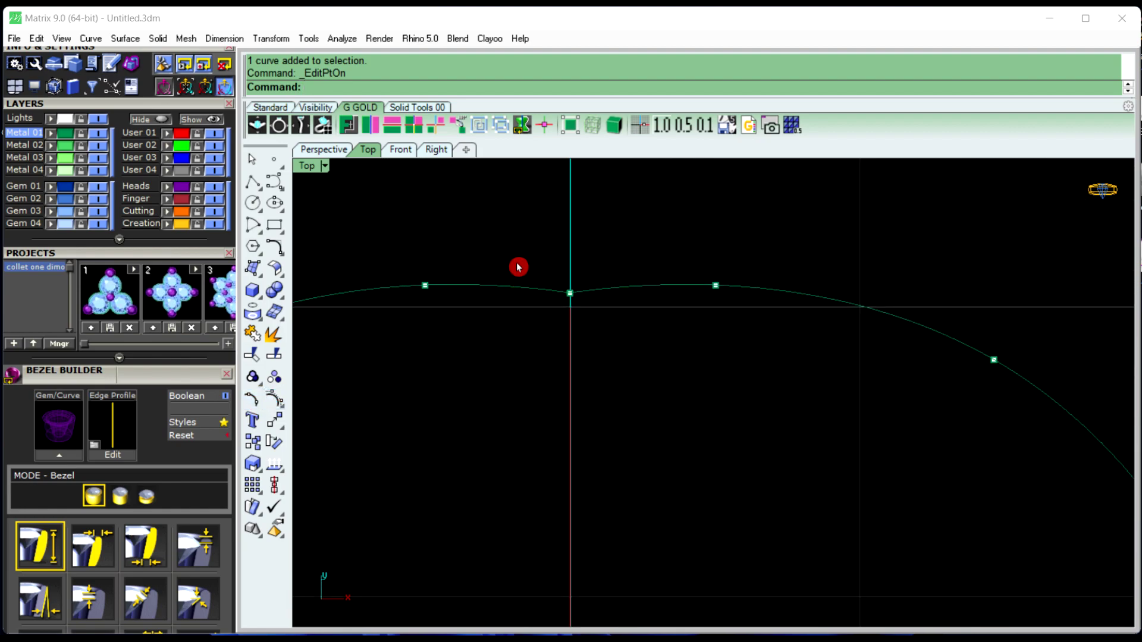
drag(512, 260, 633, 354)
drag(586, 281, 587, 263)
scroll(570, 301, down, 3)
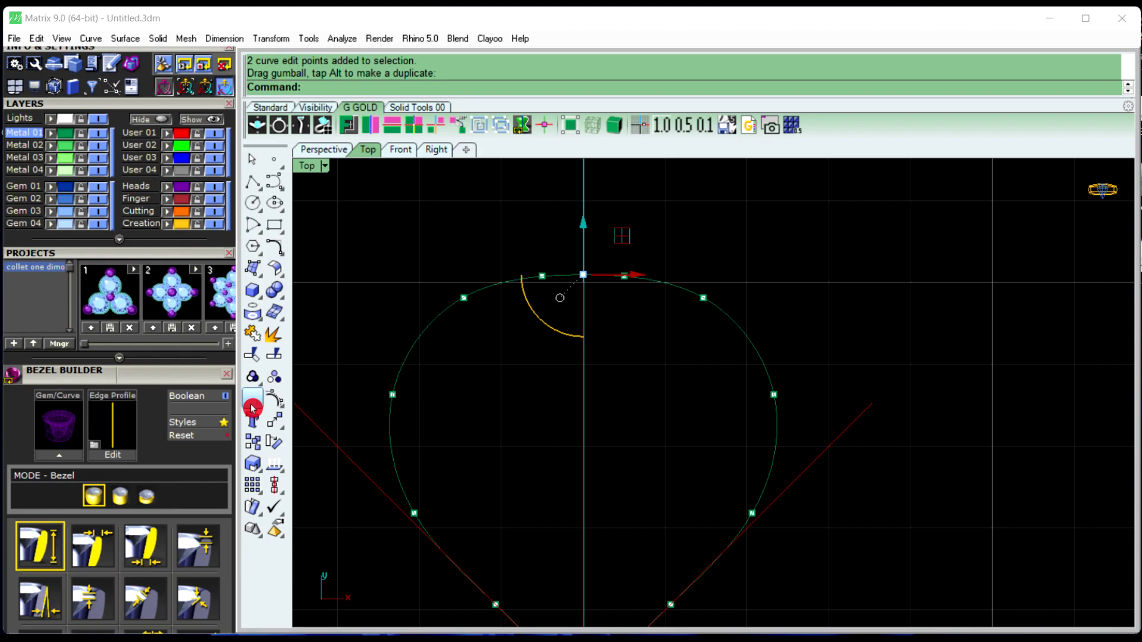
click(253, 408)
scroll(548, 395, down, 2)
scroll(602, 408, down, 1)
Join the left and right halves into one closed teardrop curve
click(463, 345)
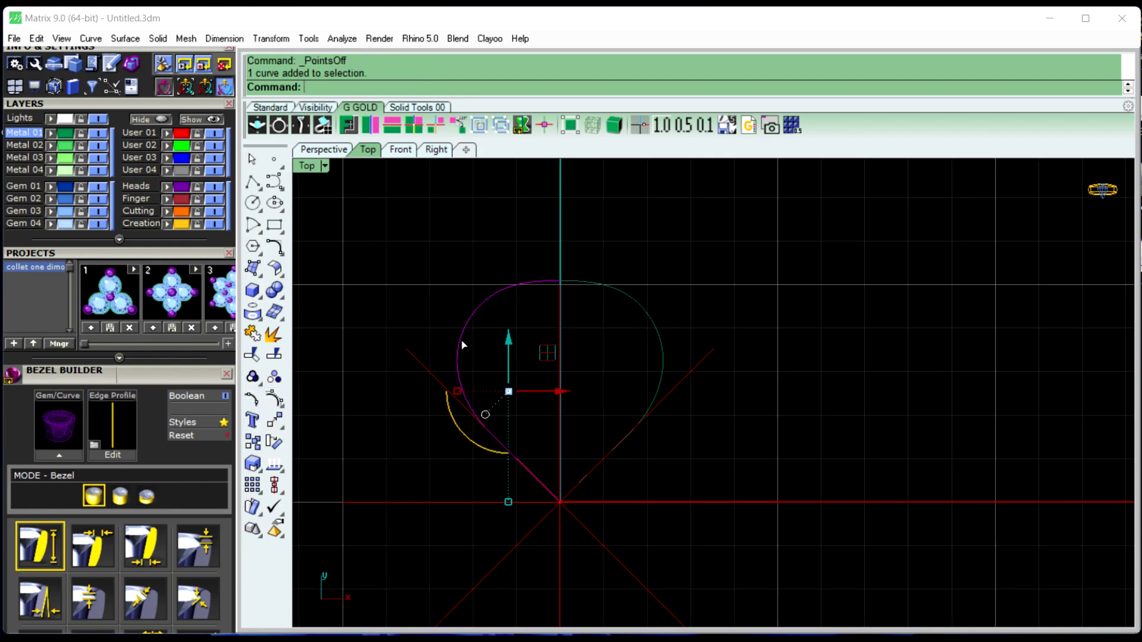
shift+click(659, 345)
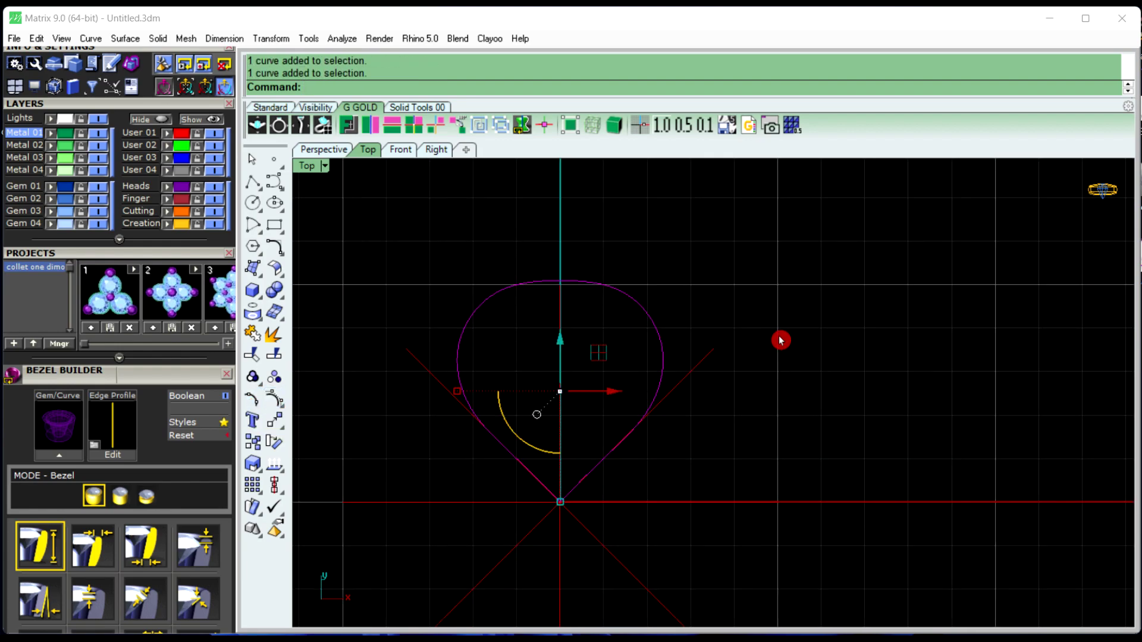
text(Jo)
right_click(781, 340)
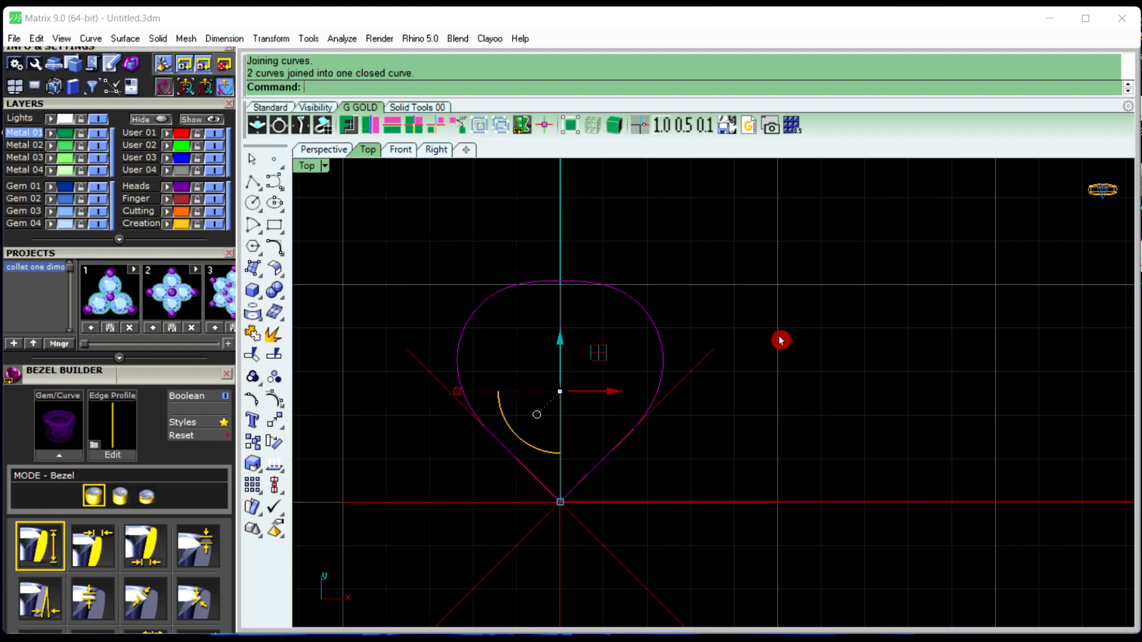
click(781, 340)
Hide the joined teardrop and window-select all remaining construction curves
scroll(685, 337, down, 2)
click(632, 320)
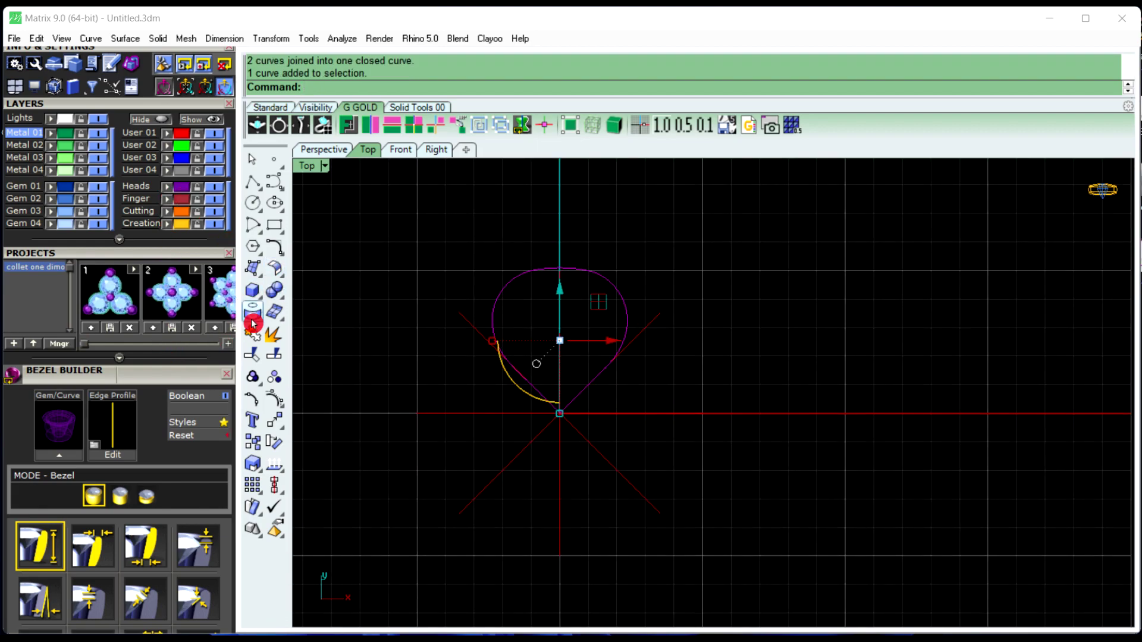
click(162, 122)
drag(329, 213, 813, 607)
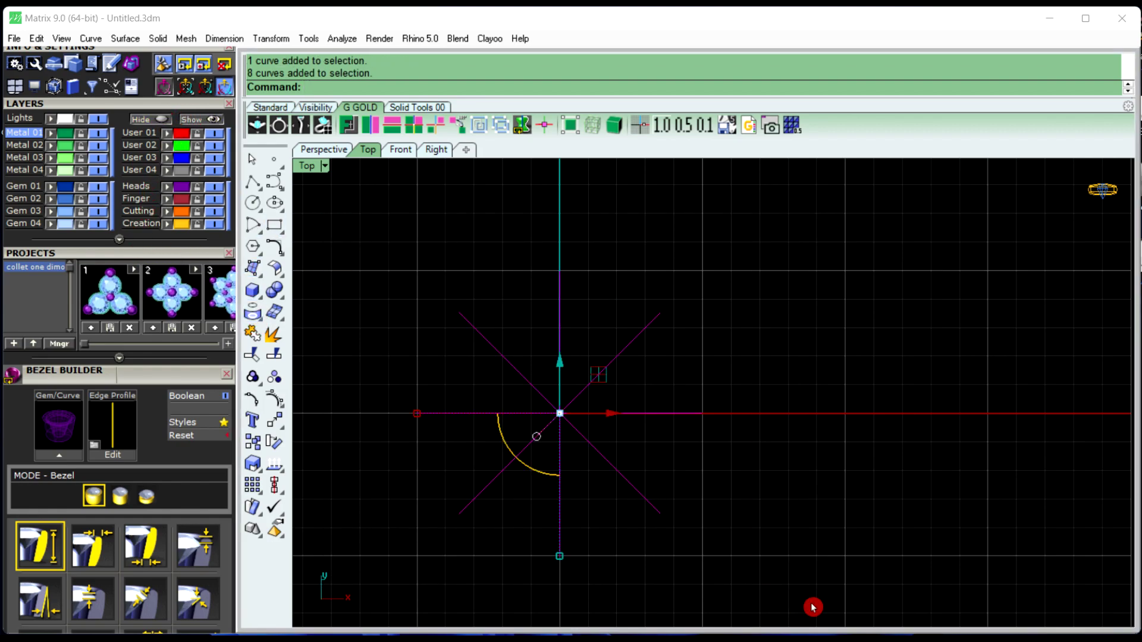
Delete the eight spoke guide lines, leaving an empty Top view grid
key(Delete)
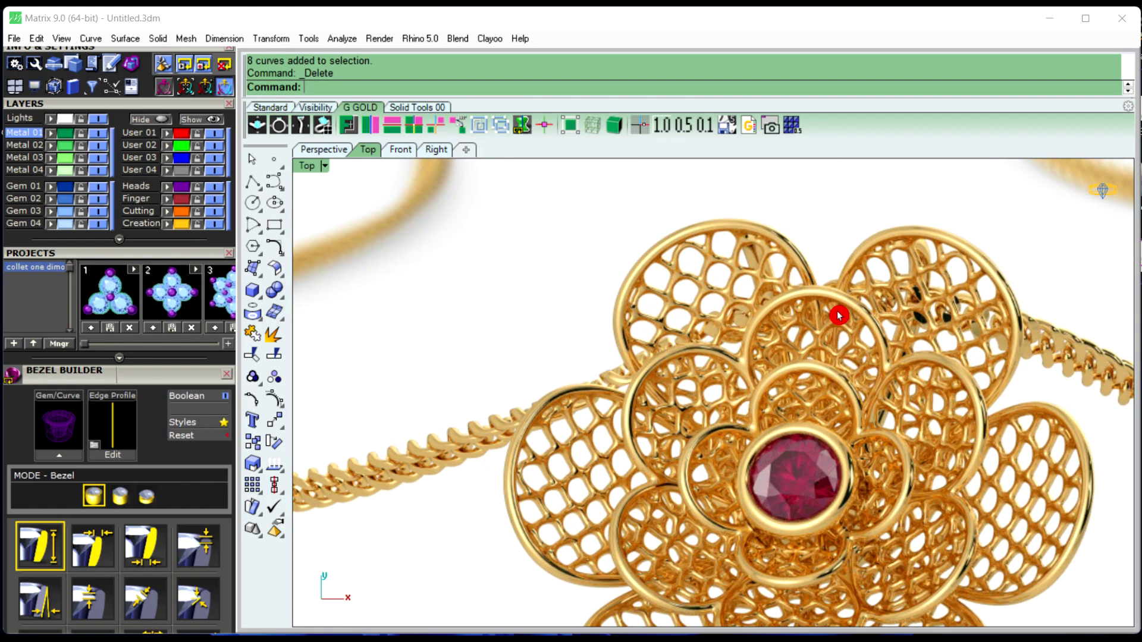
scroll(830, 309, down, 3)
scroll(819, 304, up, 2)
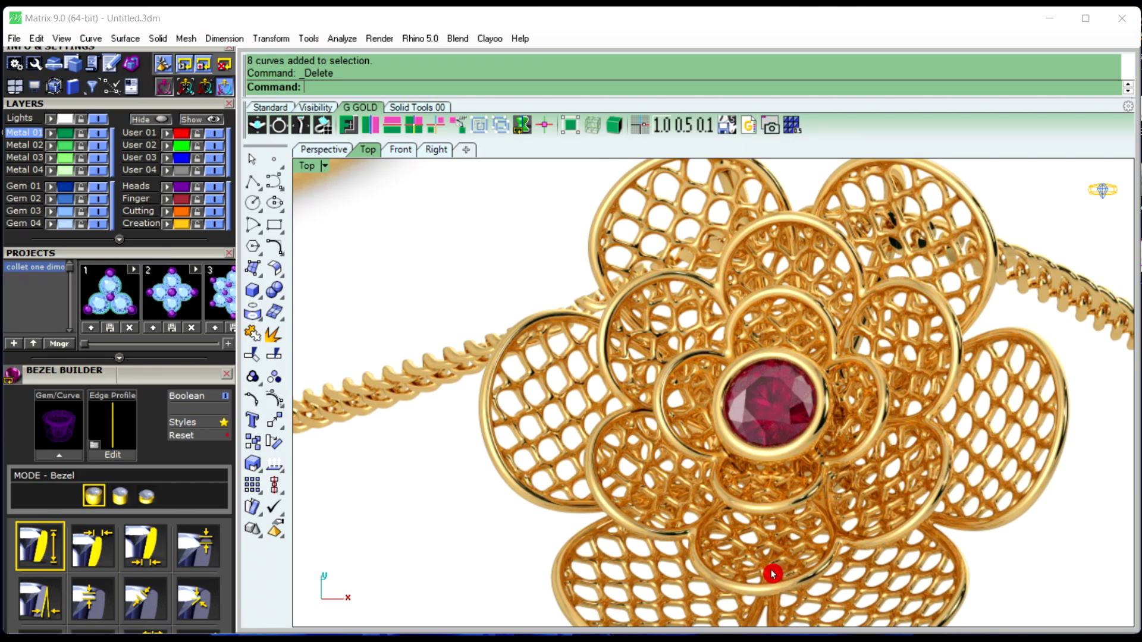
scroll(818, 326, down, 5)
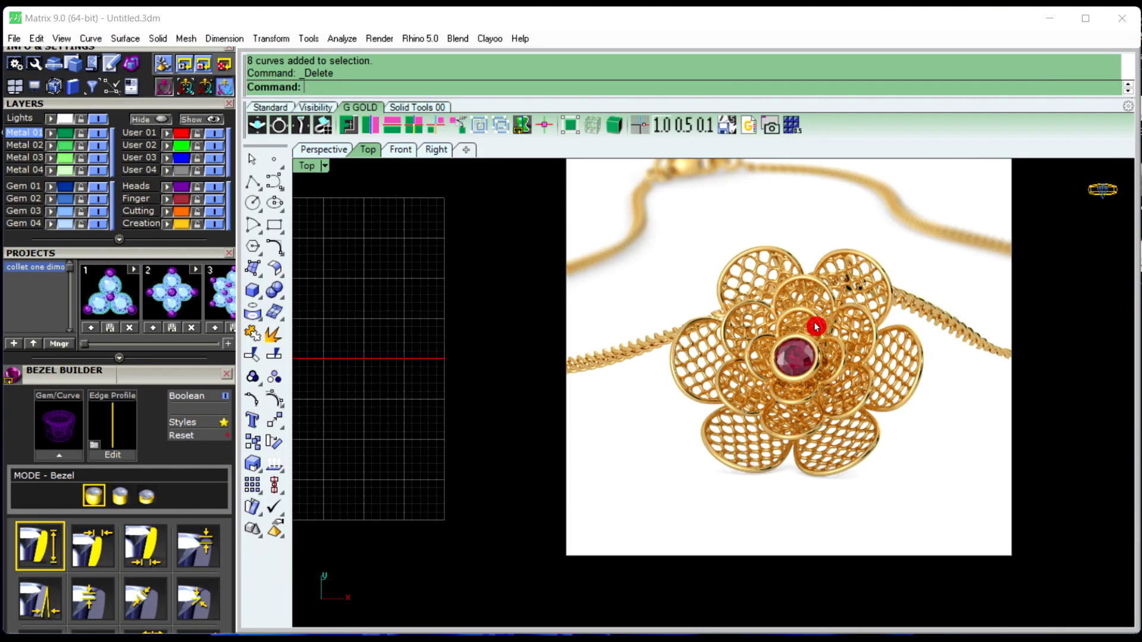
scroll(567, 357, up, 3)
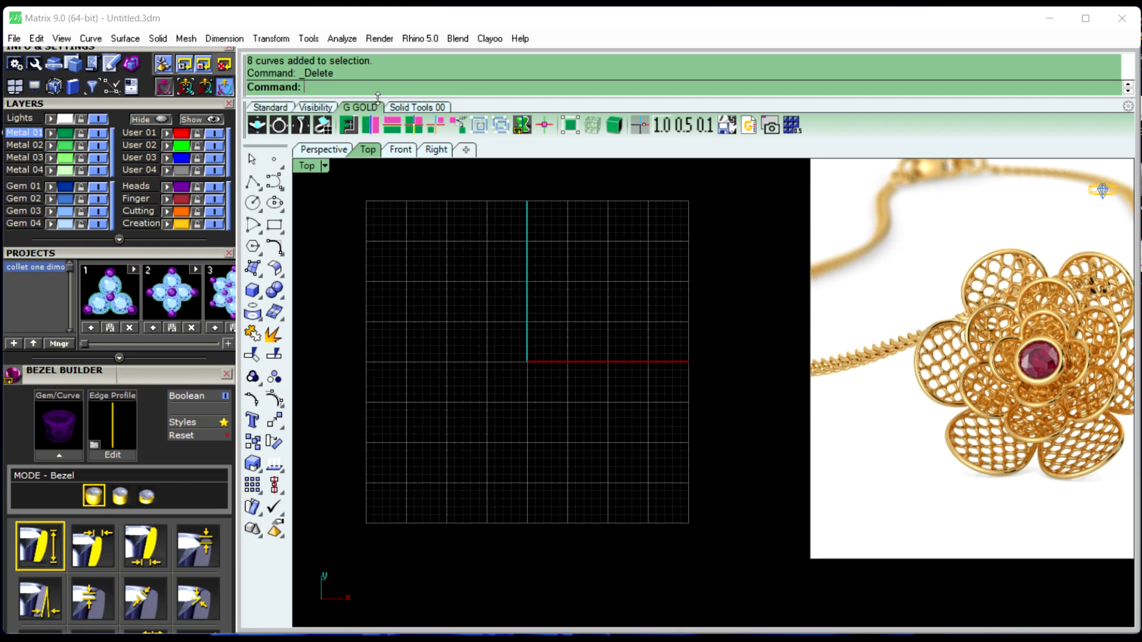
click(262, 181)
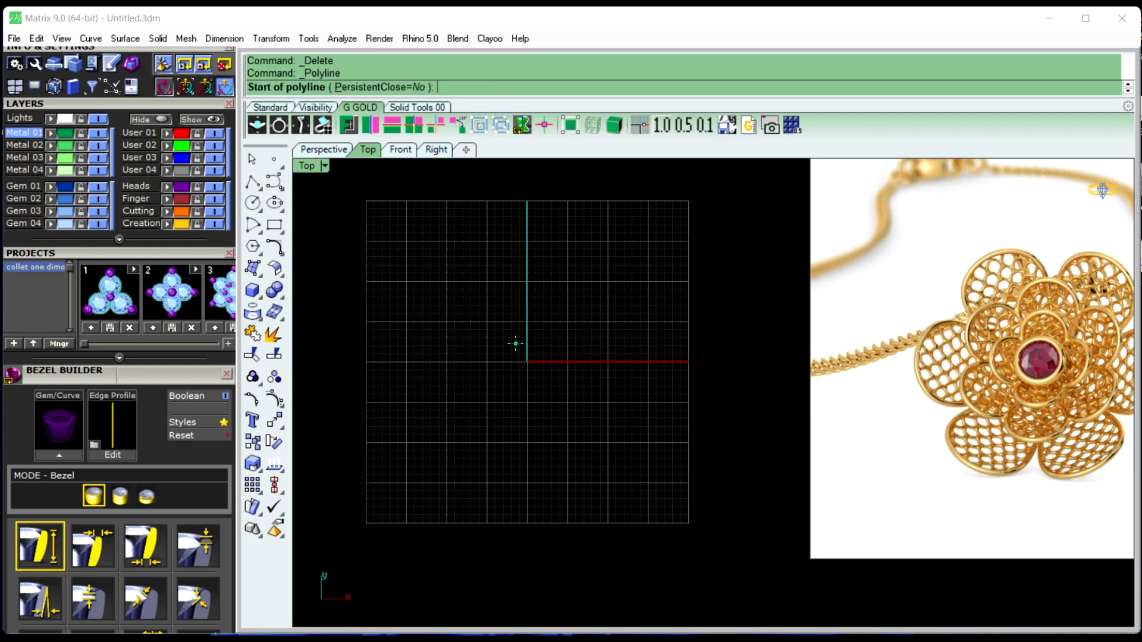
text(0)
Draw a 7-unit polyline from point 0 straight up the Y axis, then clear the selection
key(Return)
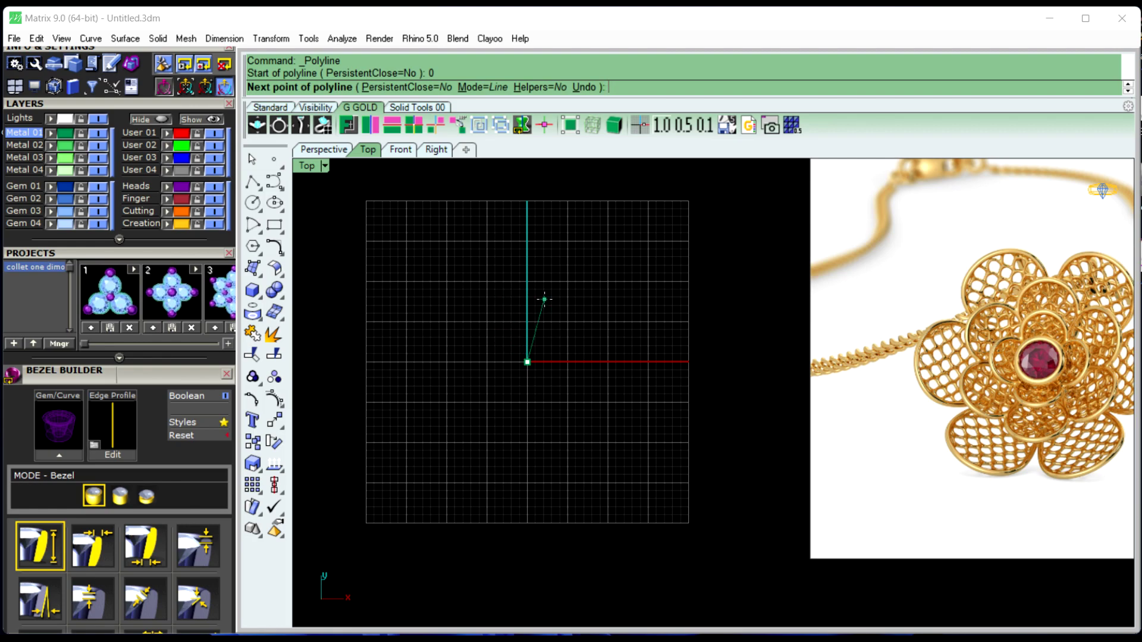
scroll(544, 300, up, 4)
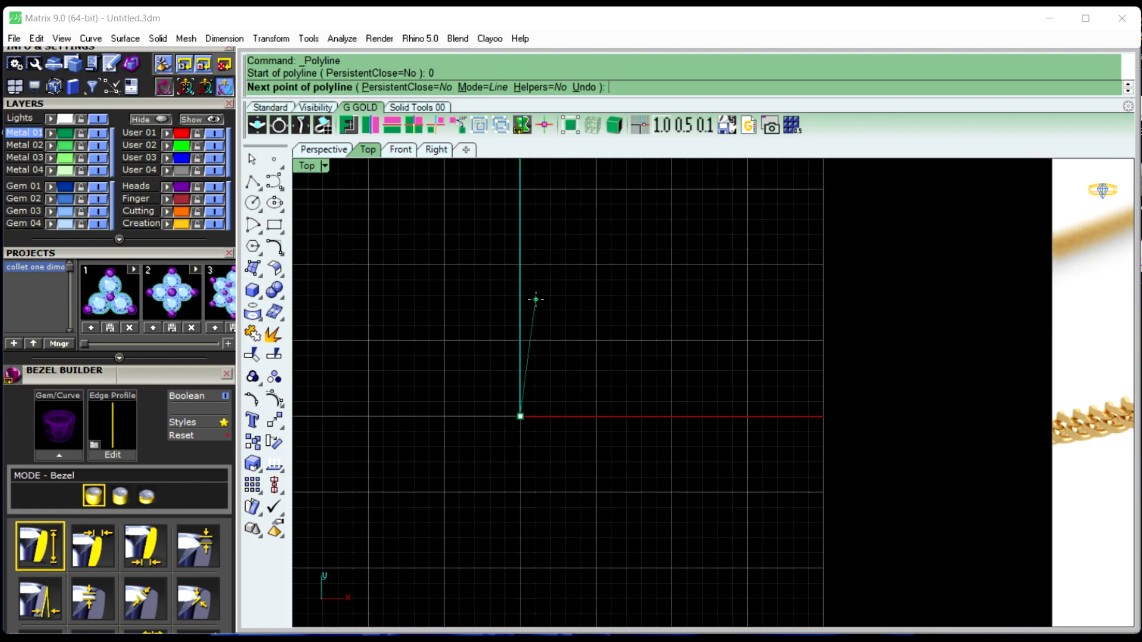
scroll(535, 298, up, 2)
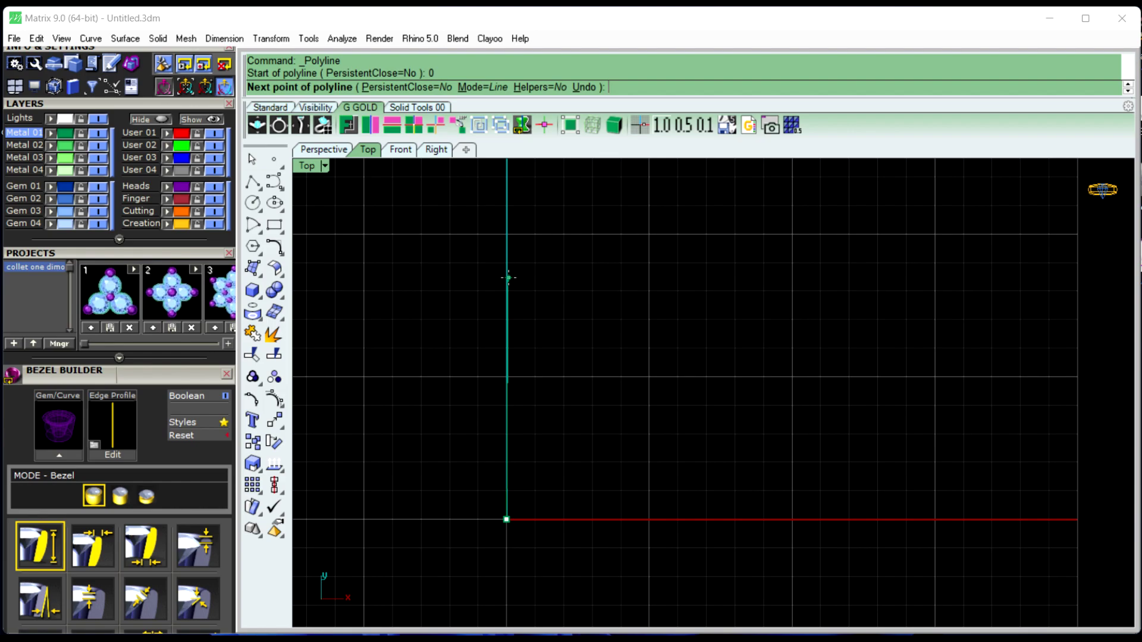
text(7)
key(Return)
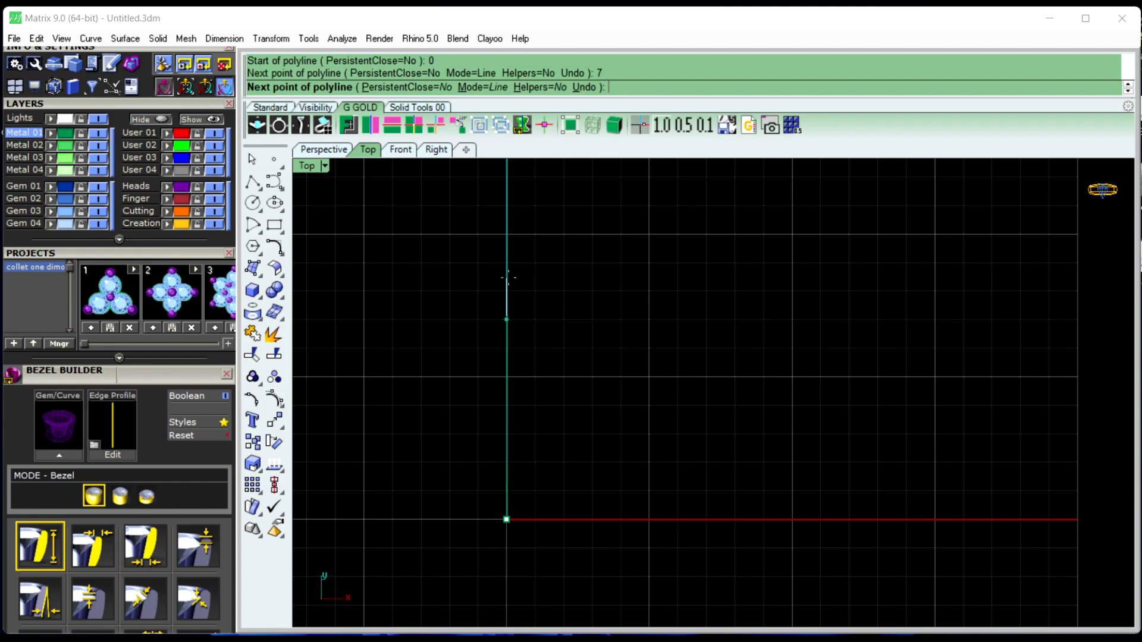
click(507, 280)
right_click(531, 350)
click(507, 360)
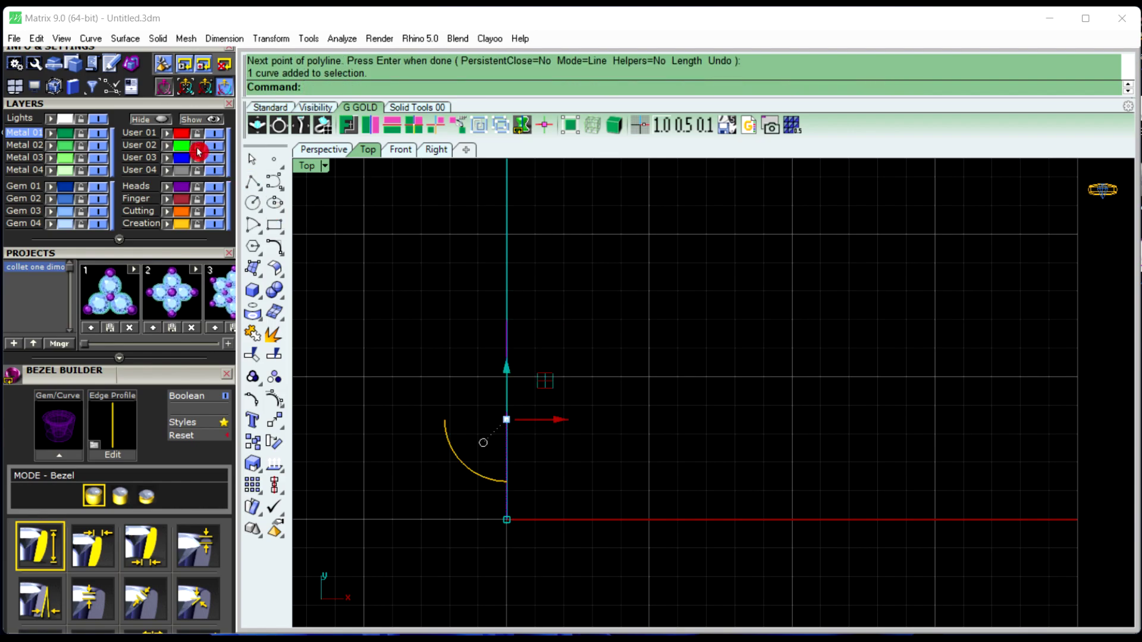
key(Delete)
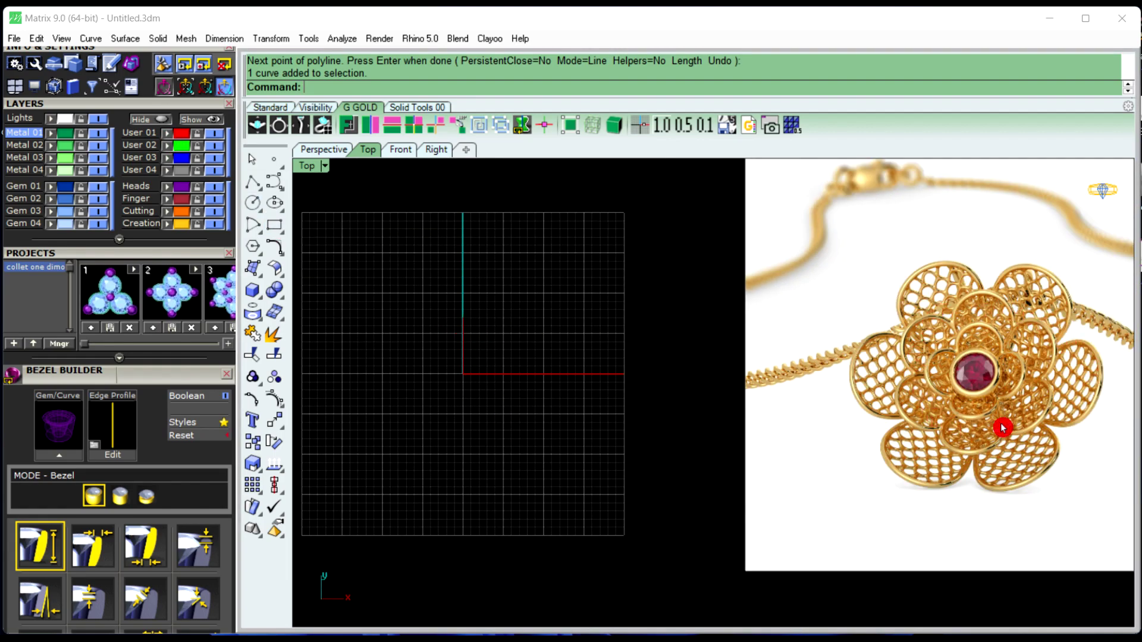
Polar-array the vertical line about centre 0 into 12 copies over 360°
scroll(574, 379, up, 3)
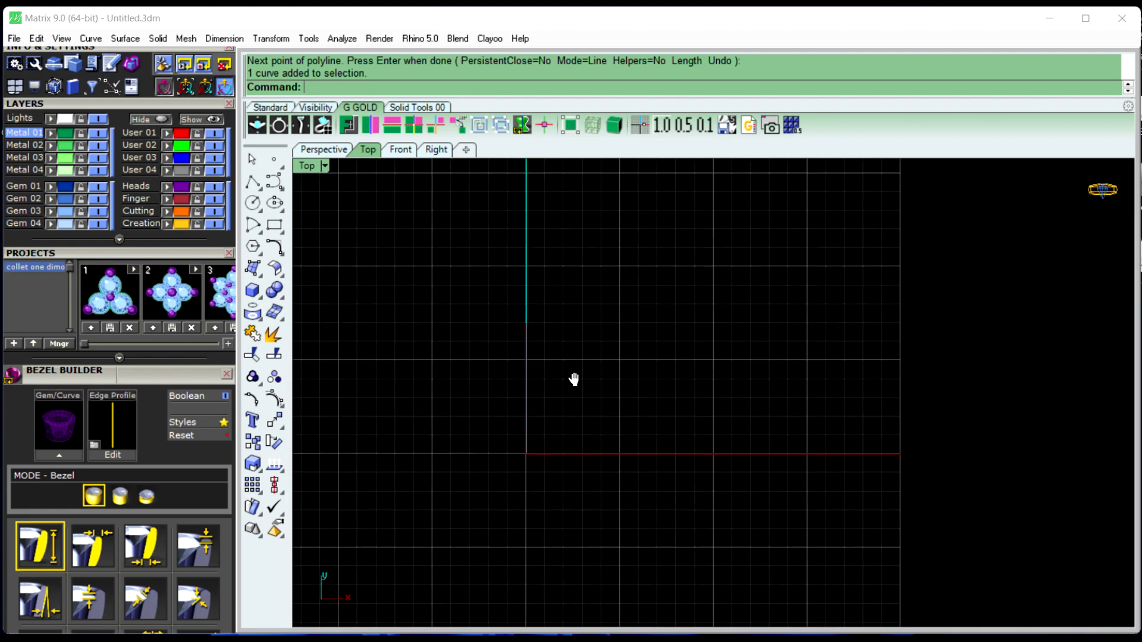
right_drag(574, 379, 564, 361)
click(518, 395)
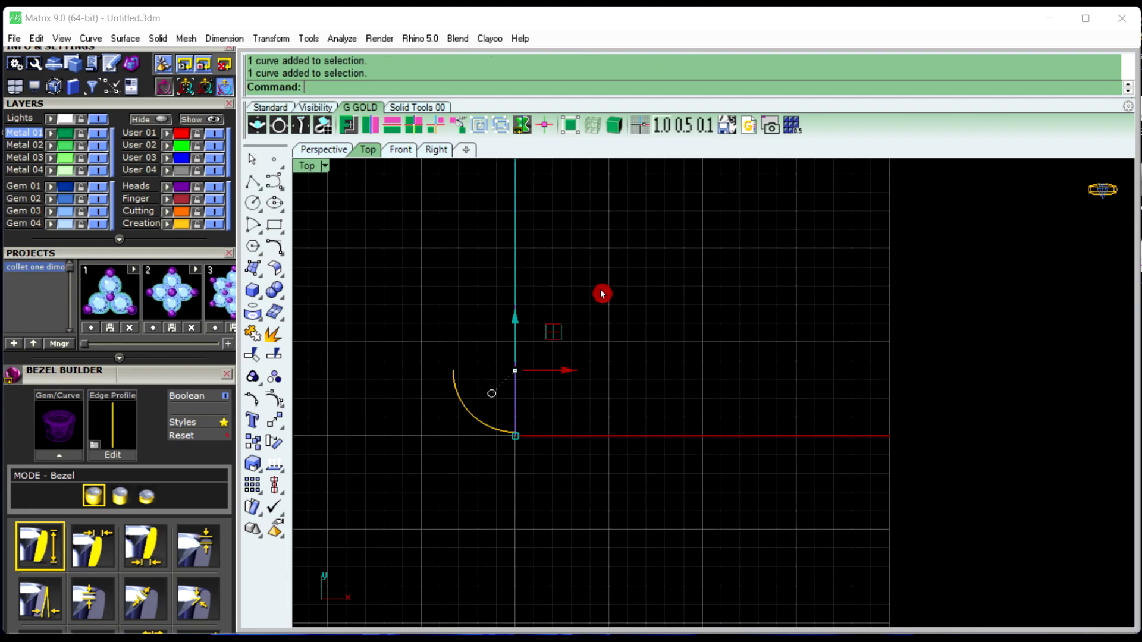
click(281, 39)
click(452, 334)
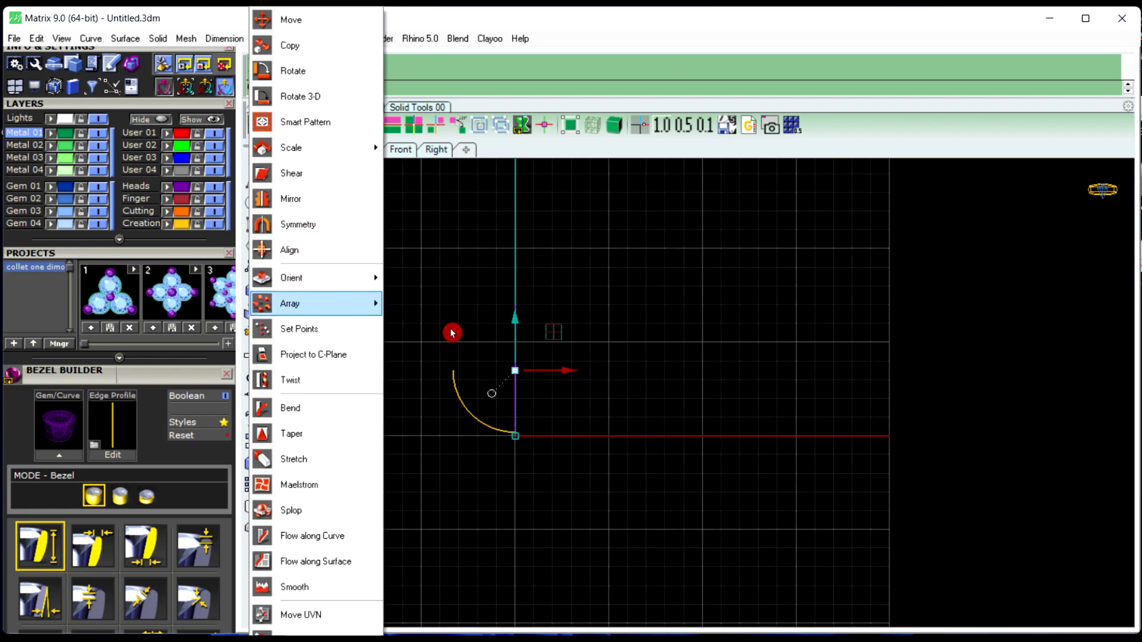
text(0)
key(Return)
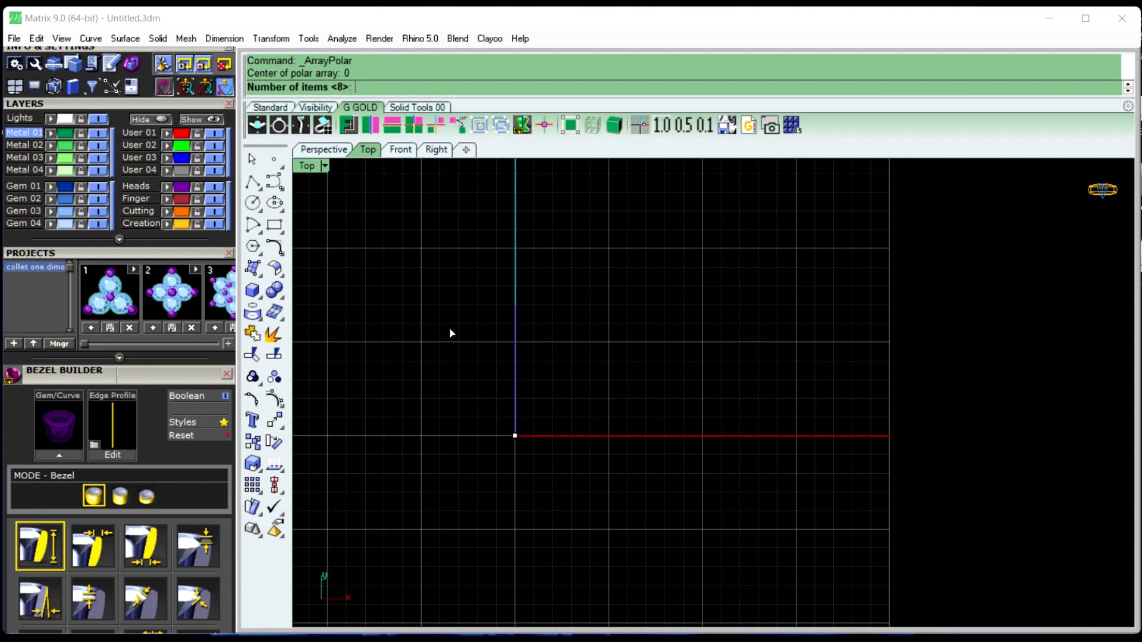
text(12)
key(Return)
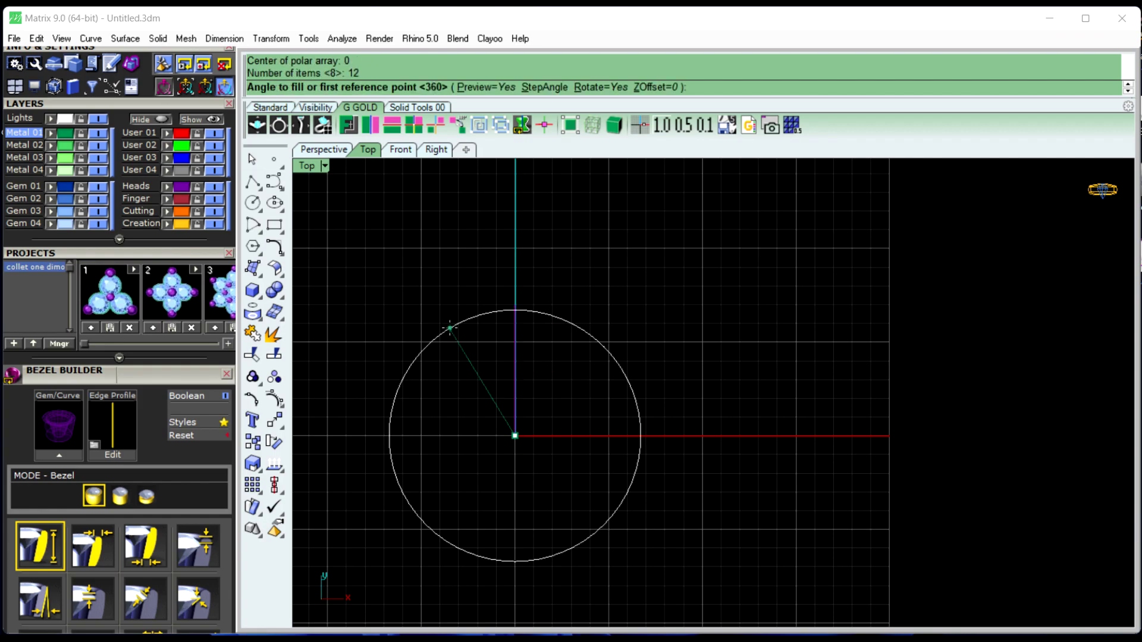
text(360)
key(Return)
key(Return)
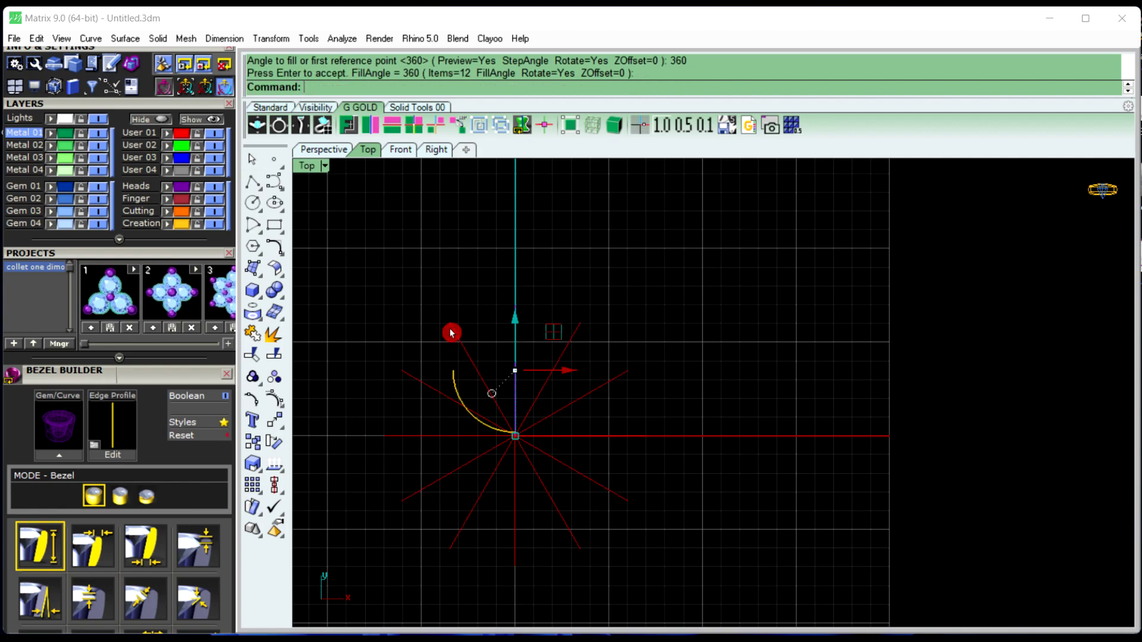
Inspect the twelve arrayed spokes, selecting one and then clearing the selection
scroll(595, 369, down, 2)
scroll(466, 474, up, 5)
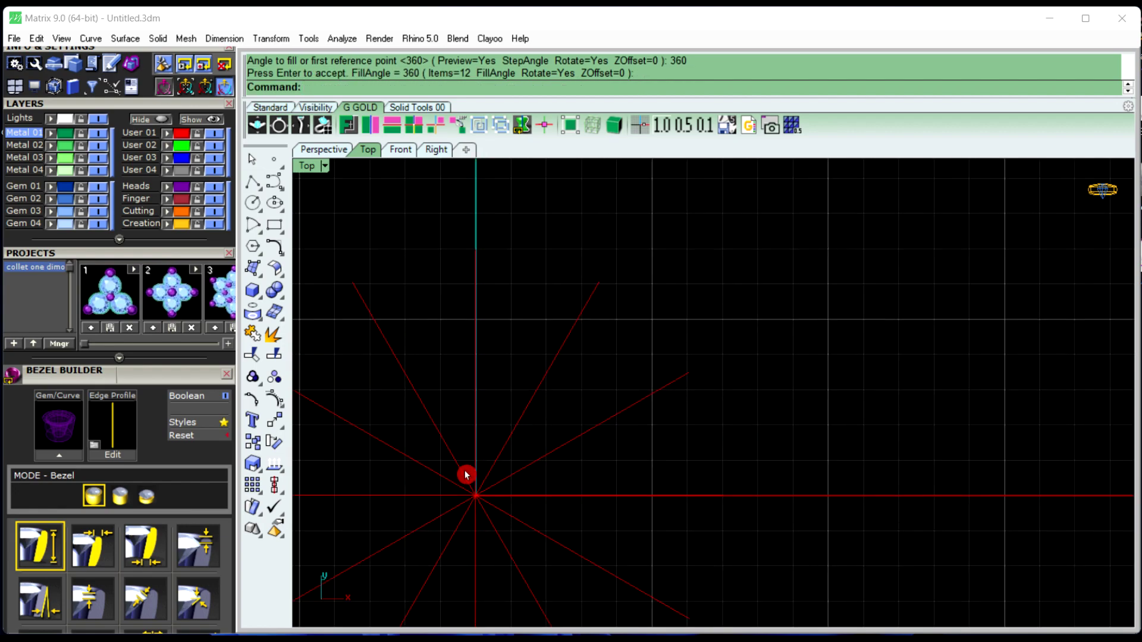
click(521, 426)
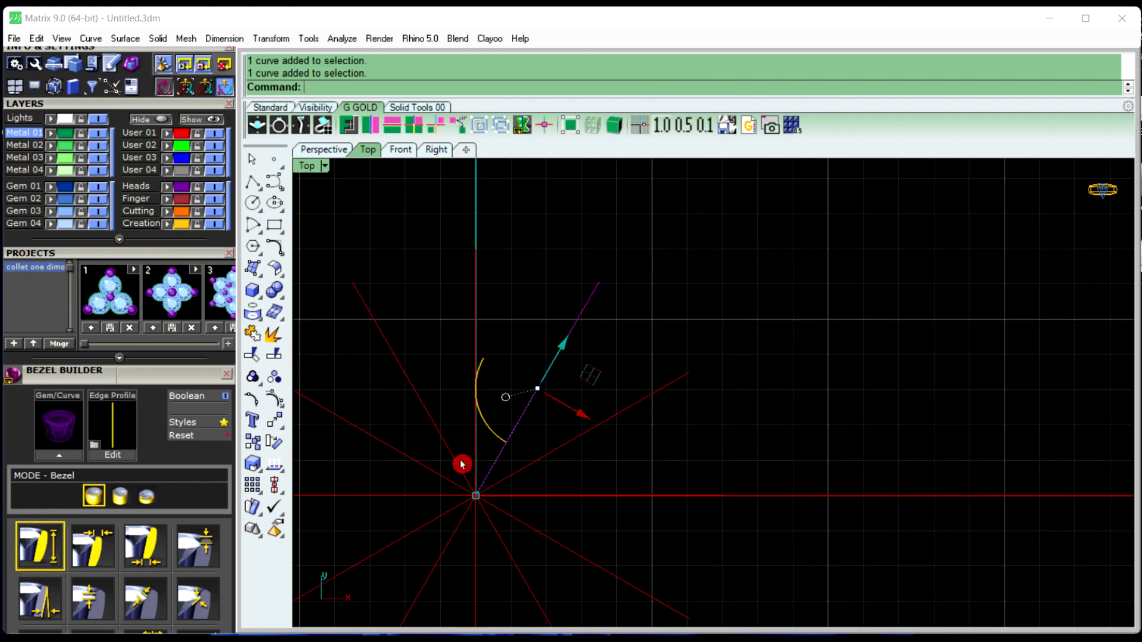
key(Escape)
scroll(601, 363, down, 3)
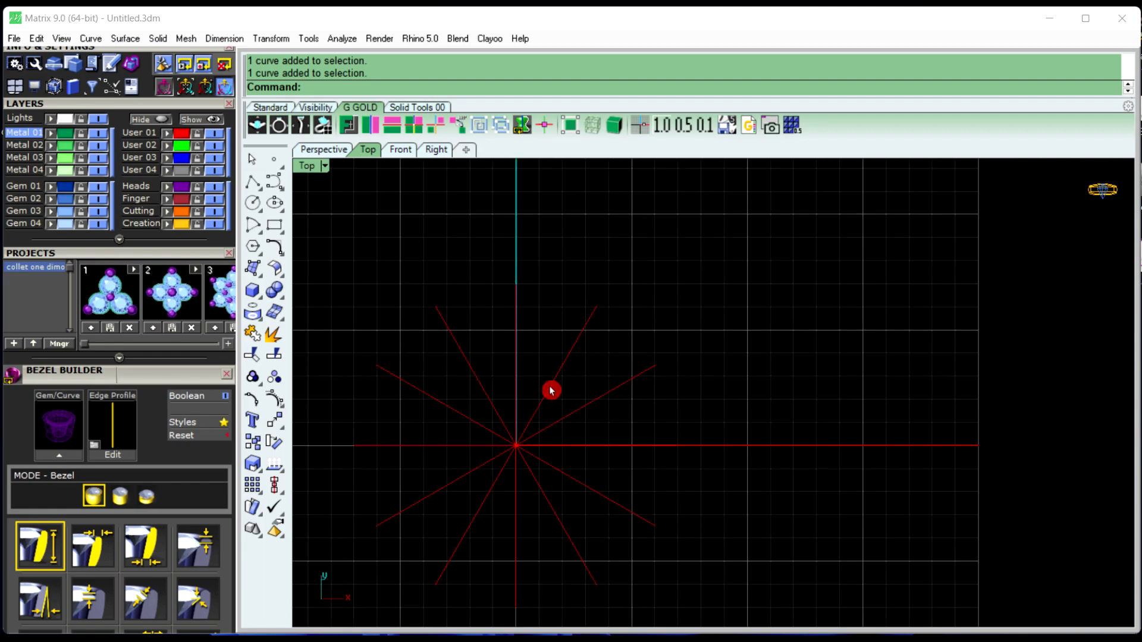
Draw an interpolated curve from 0 through points along a spoke, ending on the vertical spoke
click(281, 192)
click(311, 197)
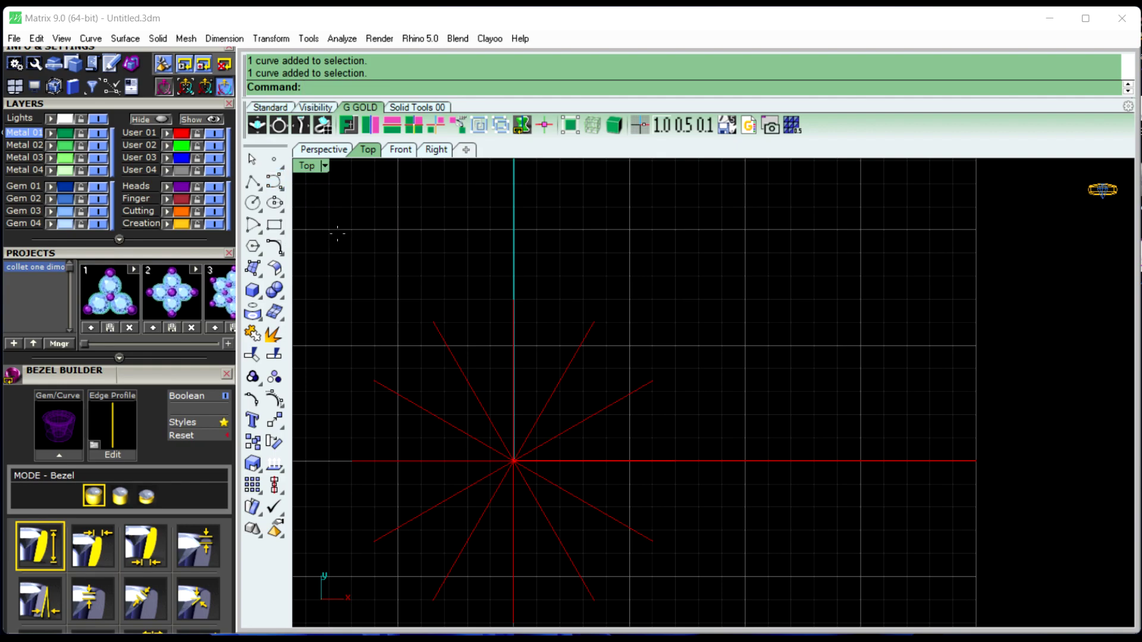
scroll(499, 432, up, 1)
text(0)
key(Return)
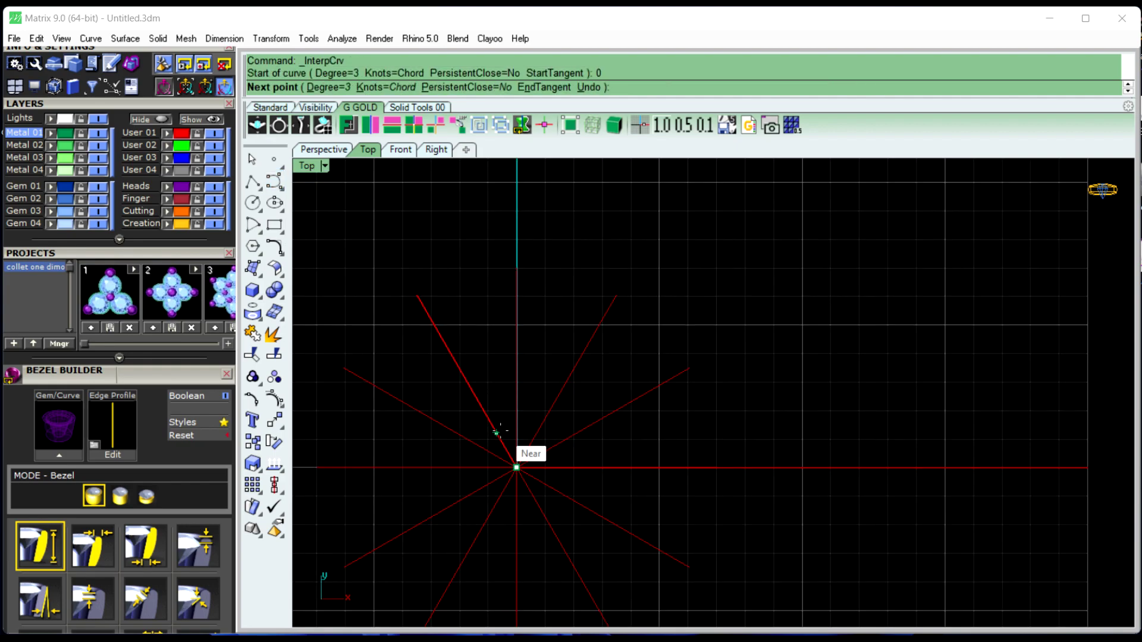
scroll(500, 398, up, 1)
scroll(496, 387, up, 1)
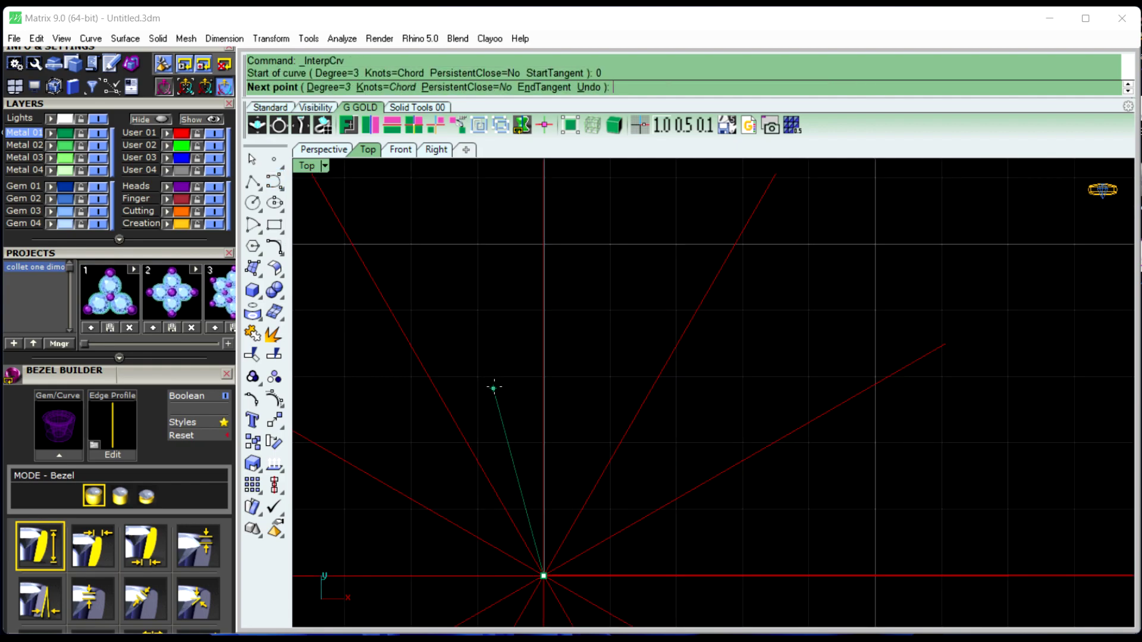
click(421, 364)
right_drag(401, 238, 428, 321)
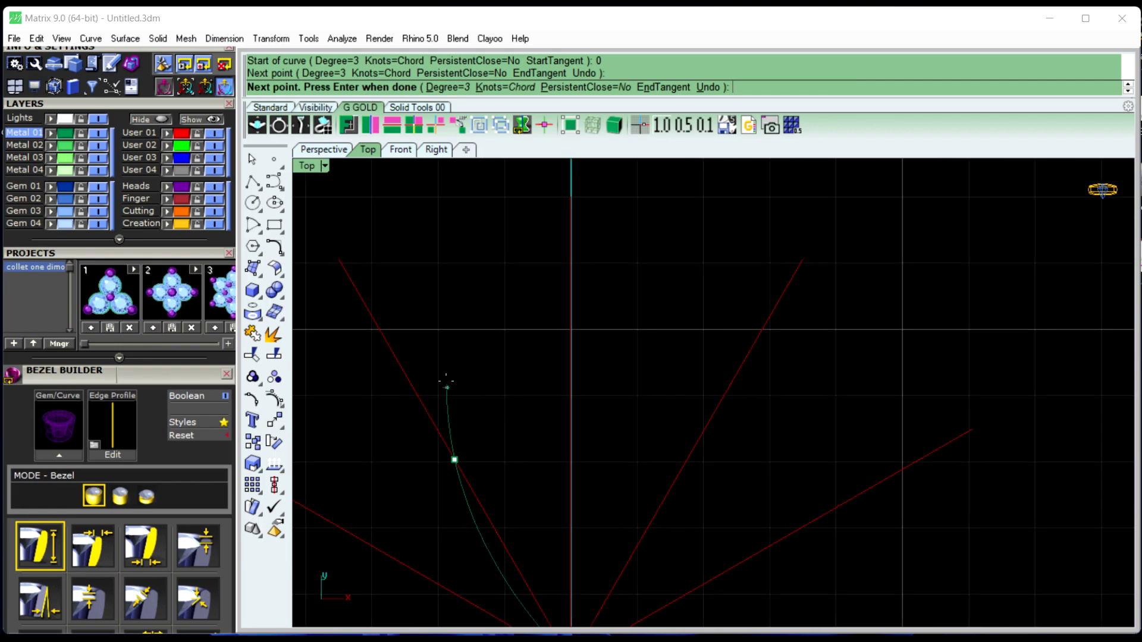
click(428, 321)
right_drag(446, 256, 456, 295)
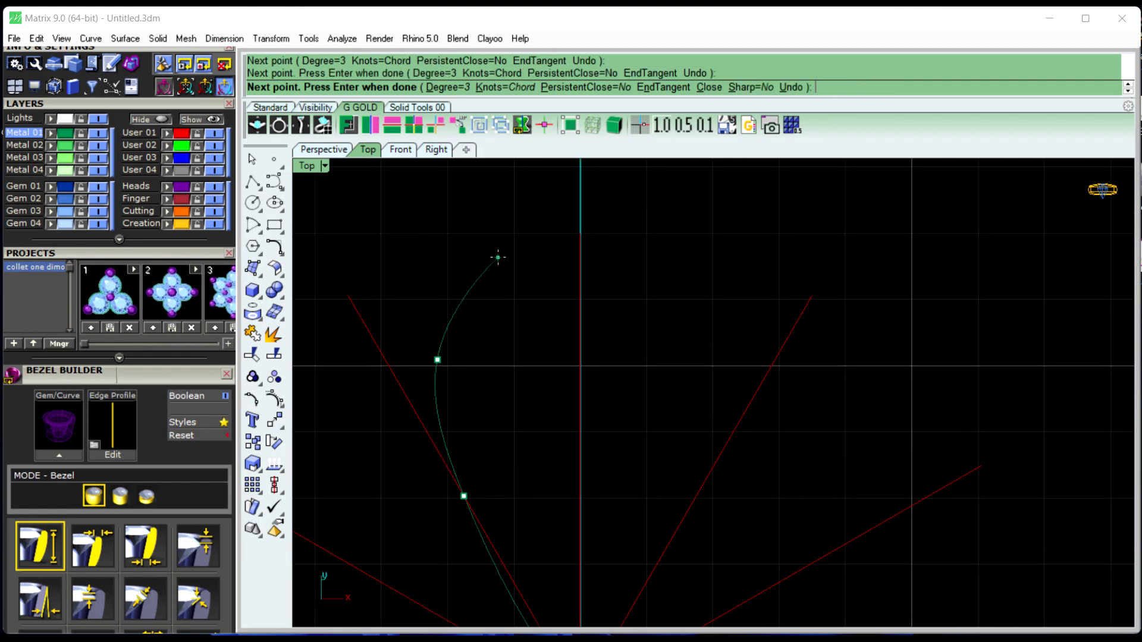
click(502, 253)
click(580, 233)
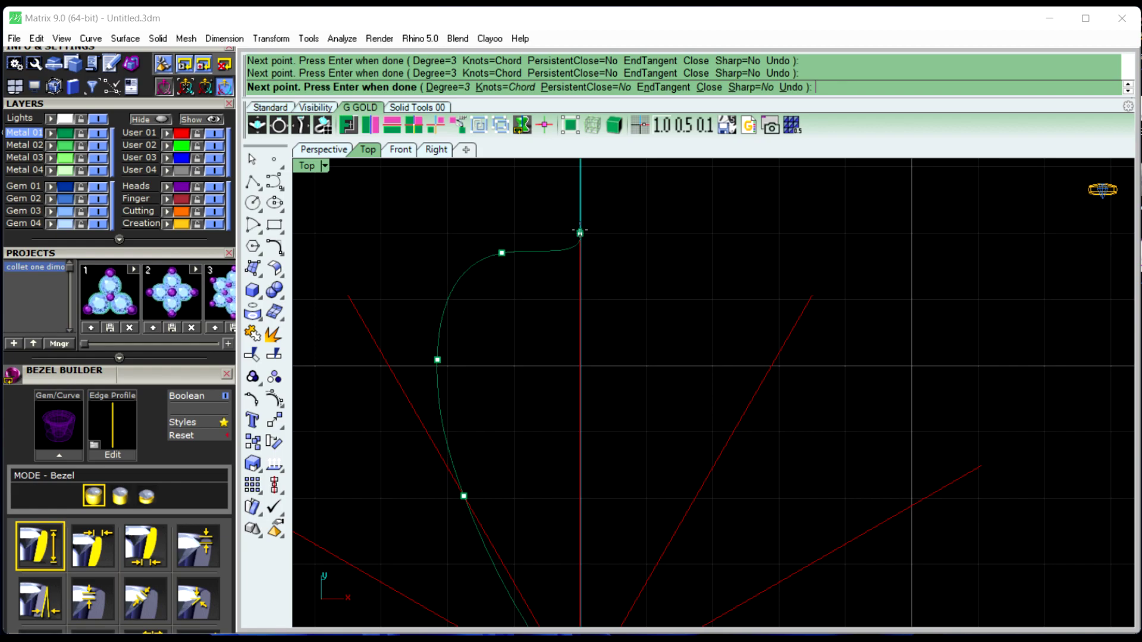
right_click(483, 271)
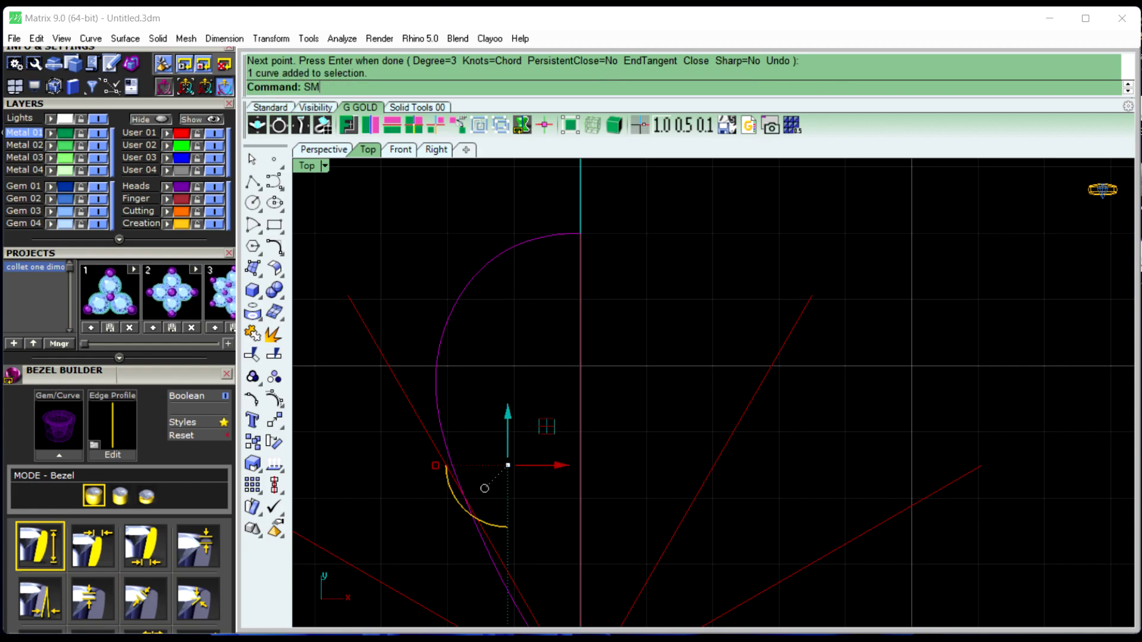
Smooth and rebuild the half-petal curve (deviation 0.0095362), then show its edit points
key(Return)
key(Return)
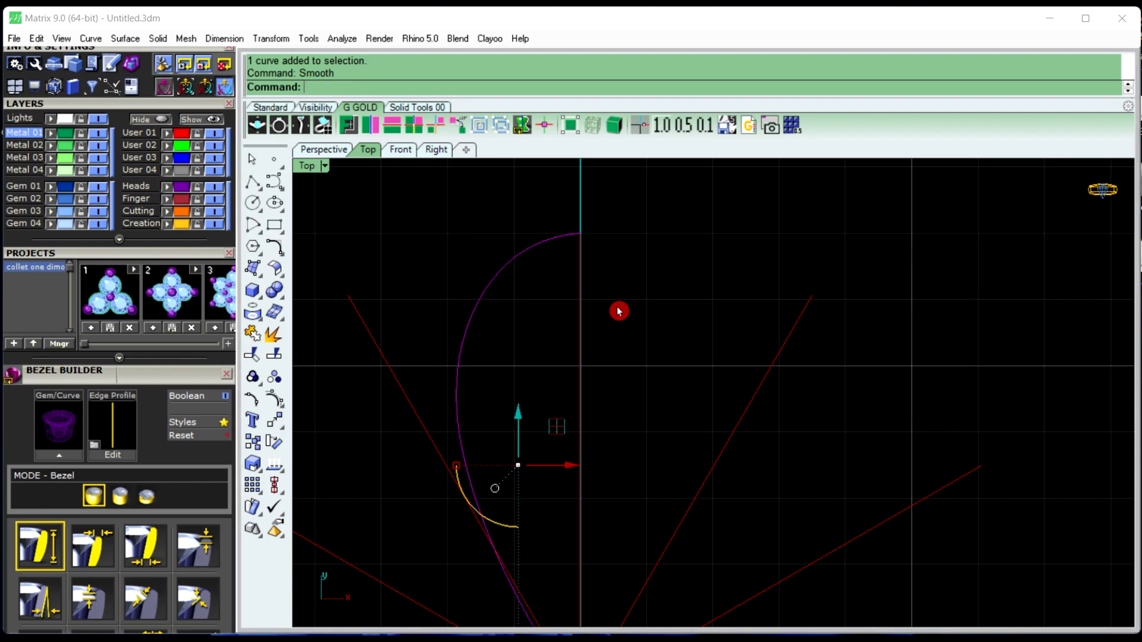
scroll(616, 306, down, 3)
right_drag(637, 371, 628, 350)
text(Reb)
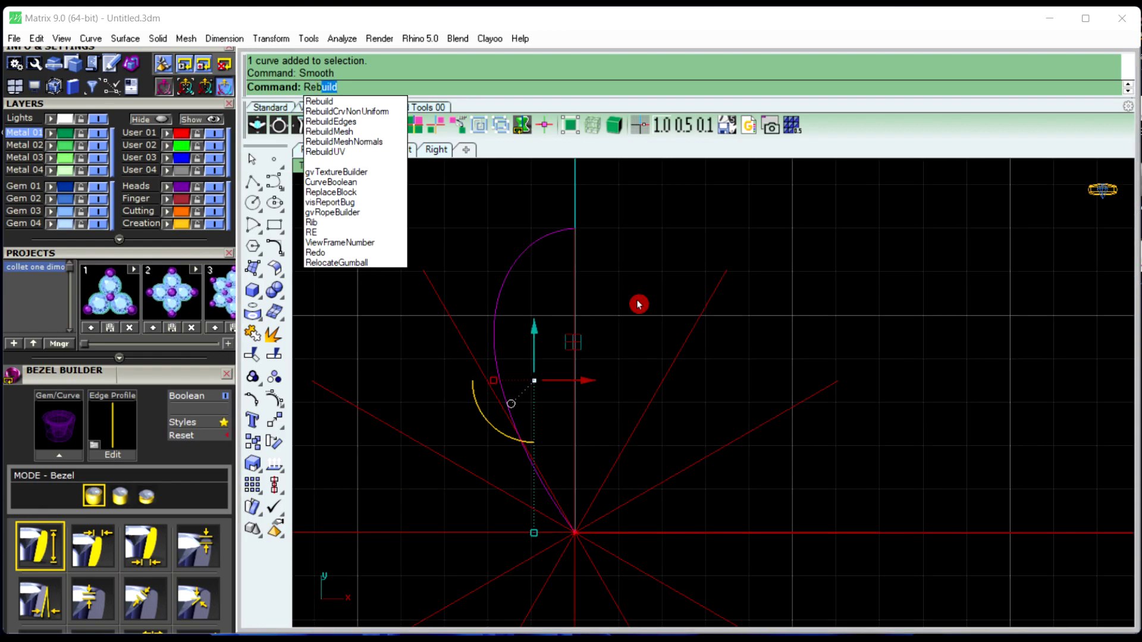
key(Return)
key(Return)
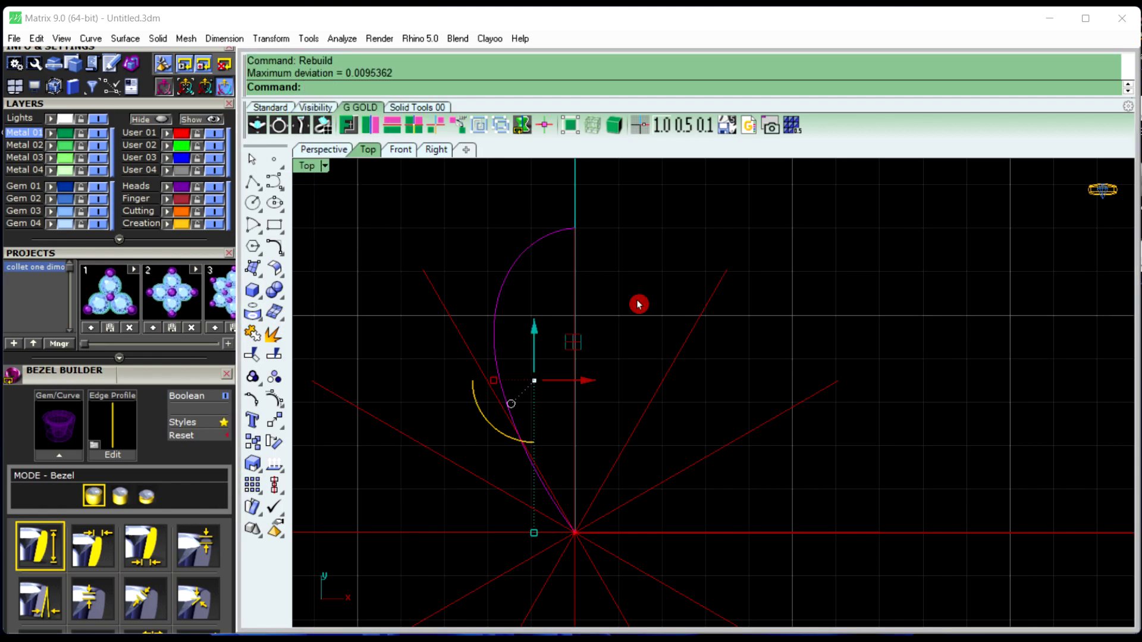
click(252, 400)
Drag the lowest edit point outward to widen the petal's base
right_drag(408, 458, 530, 434)
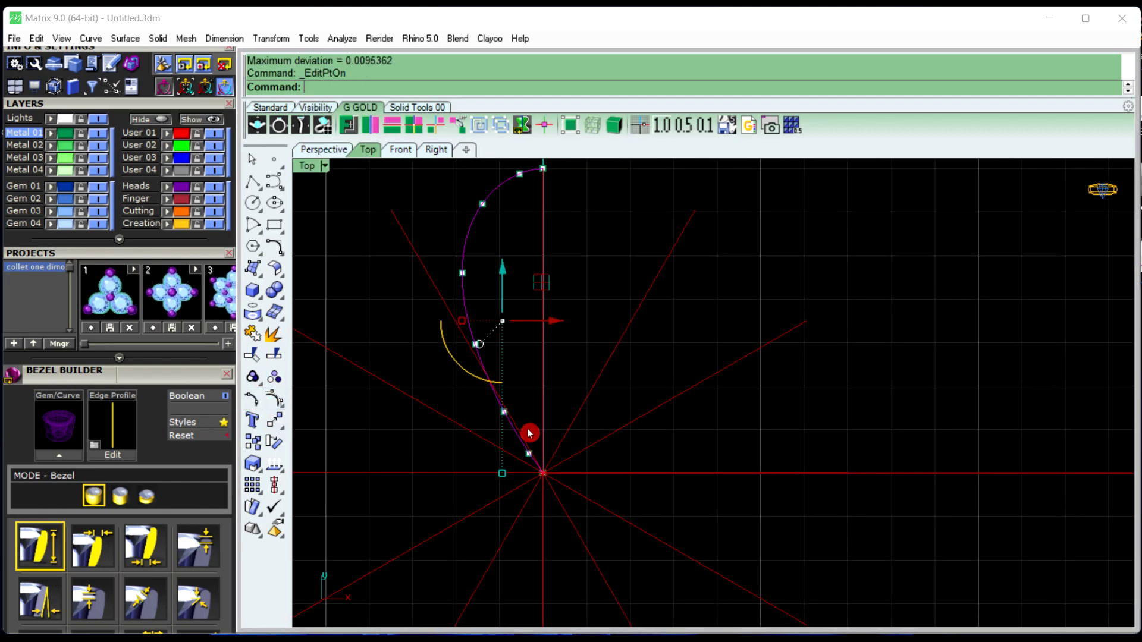
scroll(515, 428, up, 3)
scroll(515, 428, up, 2)
mouse_move(518, 510)
mouse_down()
mouse_move(591, 544)
mouse_move(622, 541)
mouse_up()
mouse_move(432, 385)
mouse_down()
mouse_move(505, 416)
mouse_move(536, 396)
mouse_up()
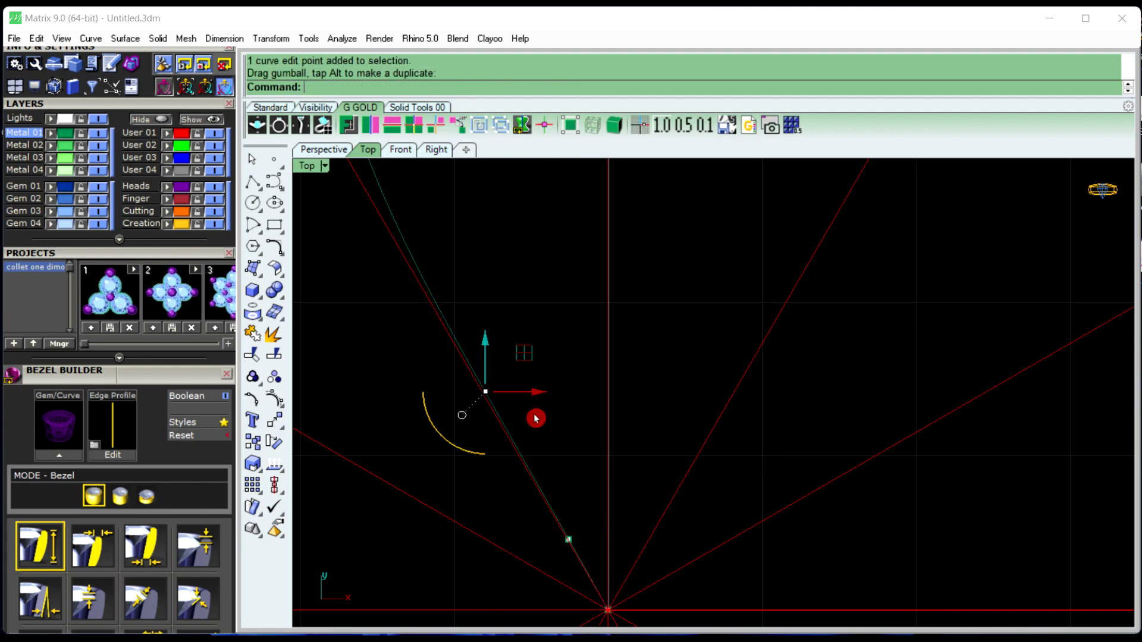
scroll(541, 392, down, 5)
scroll(542, 392, up, 2)
Move the next few edit points left to round out the curve's bulge
mouse_move(431, 354)
mouse_down()
mouse_move(527, 413)
mouse_move(543, 391)
mouse_up()
scroll(554, 387, down, 4)
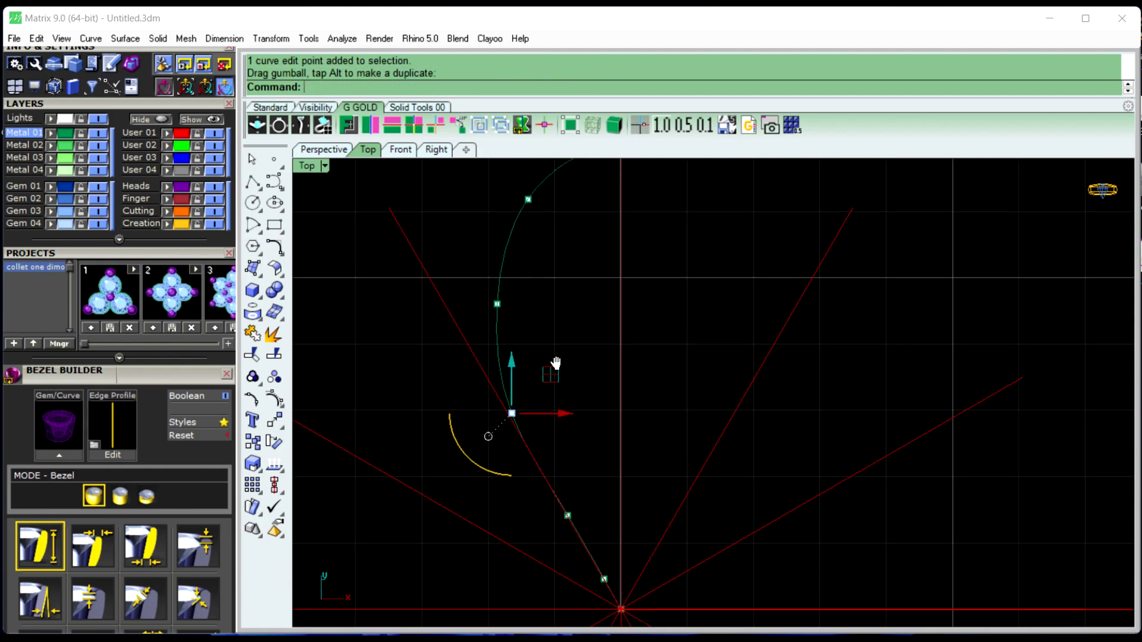
mouse_move(467, 290)
mouse_down()
mouse_move(538, 333)
mouse_move(534, 316)
mouse_up()
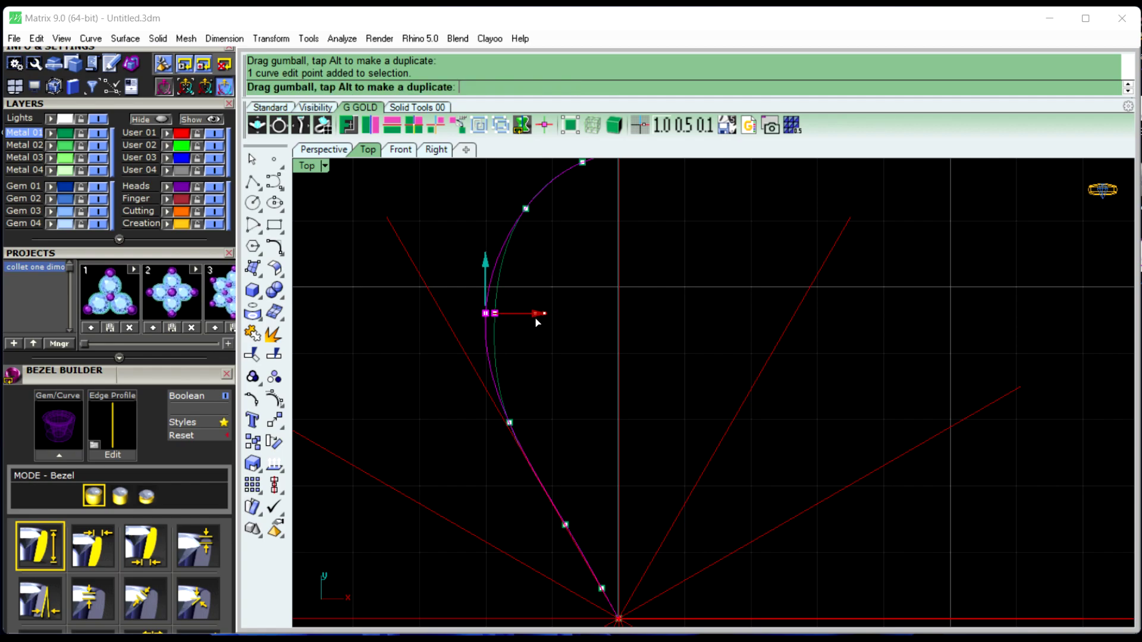
scroll(571, 298, up, 2)
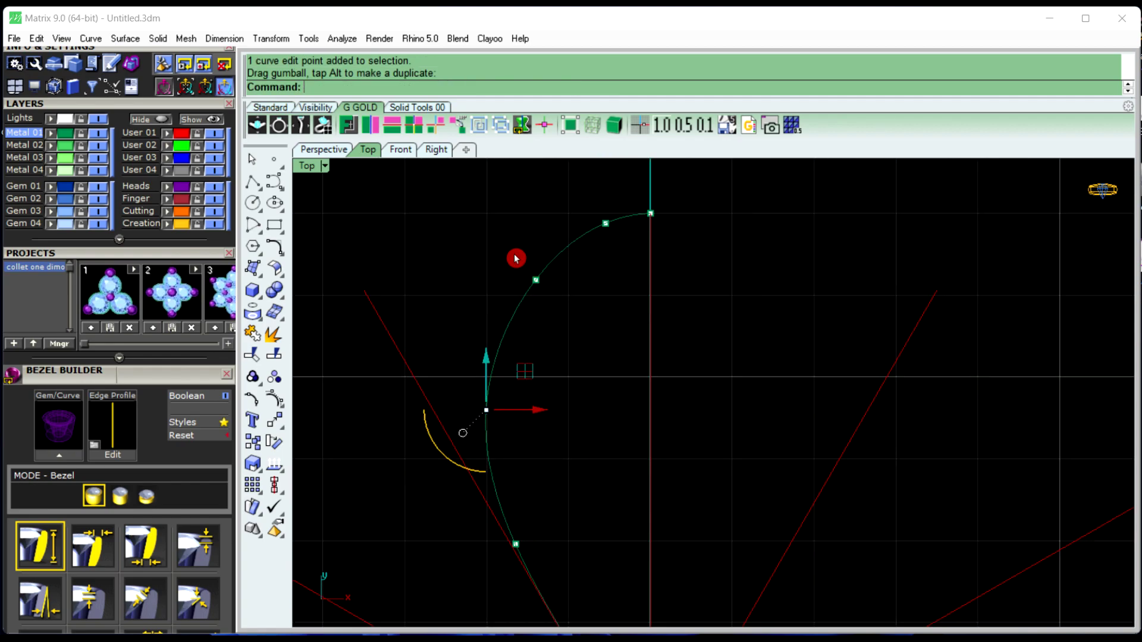
click(536, 279)
drag(587, 286, 576, 283)
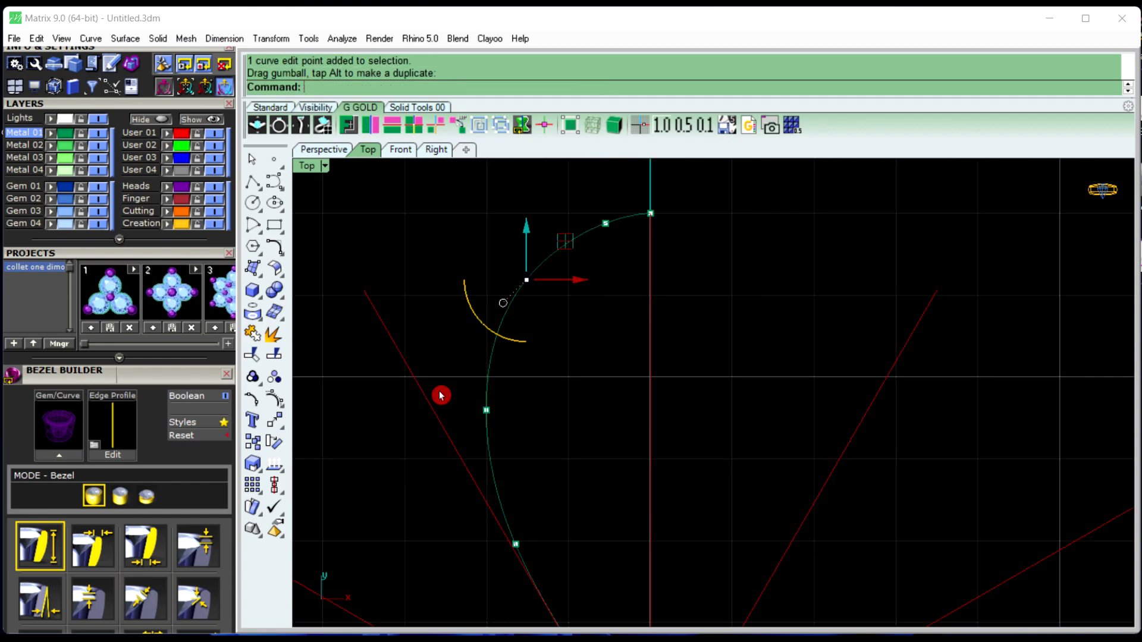
drag(439, 390, 554, 465)
drag(541, 410, 532, 411)
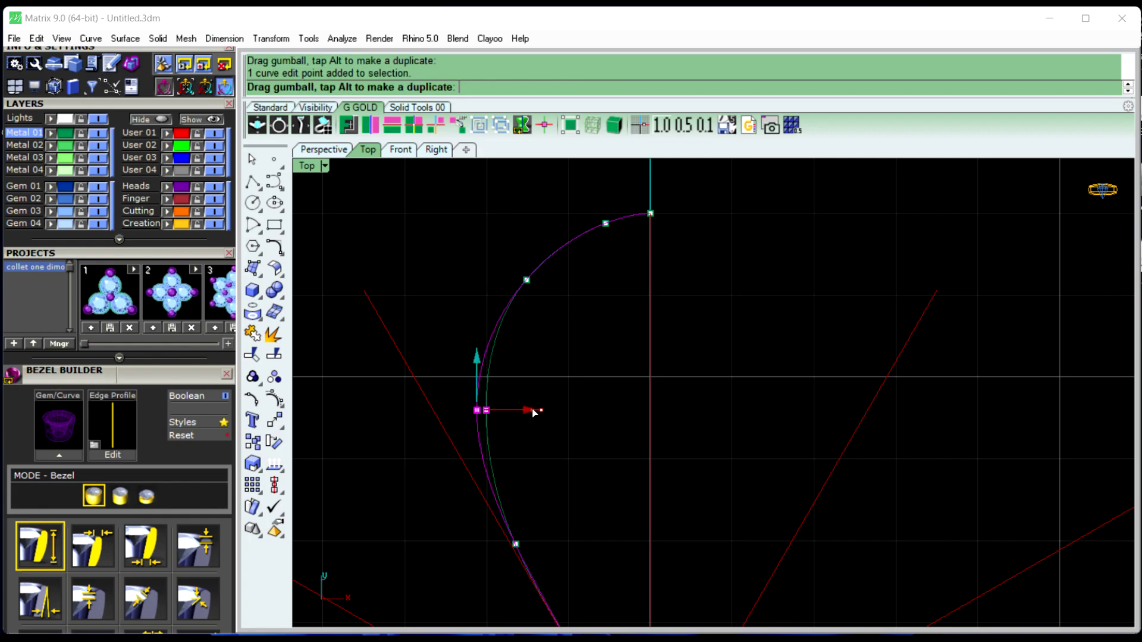
scroll(565, 387, down, 1)
Try moving an upper edit point, undo the bad move, and select the topmost point
mouse_move(507, 301)
mouse_down()
mouse_move(595, 327)
mouse_move(574, 324)
mouse_move(574, 342)
mouse_up()
scroll(614, 380, up, 3)
scroll(571, 275, up, 3)
mouse_move(561, 297)
mouse_down()
mouse_move(633, 322)
mouse_move(638, 295)
mouse_up()
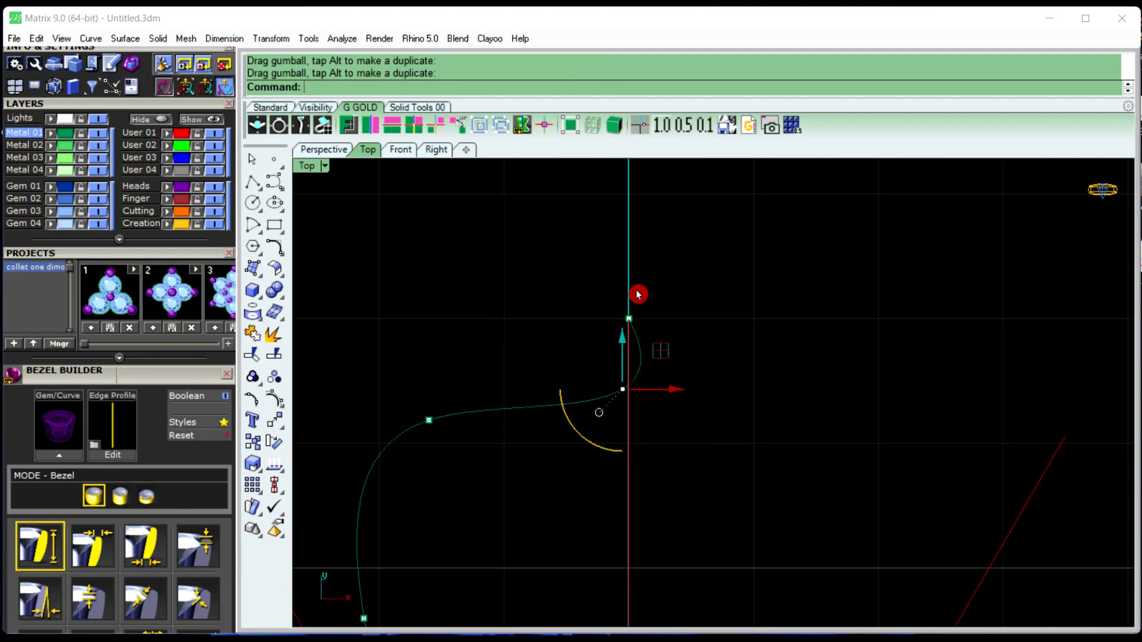
key(ctrl+z)
click(673, 300)
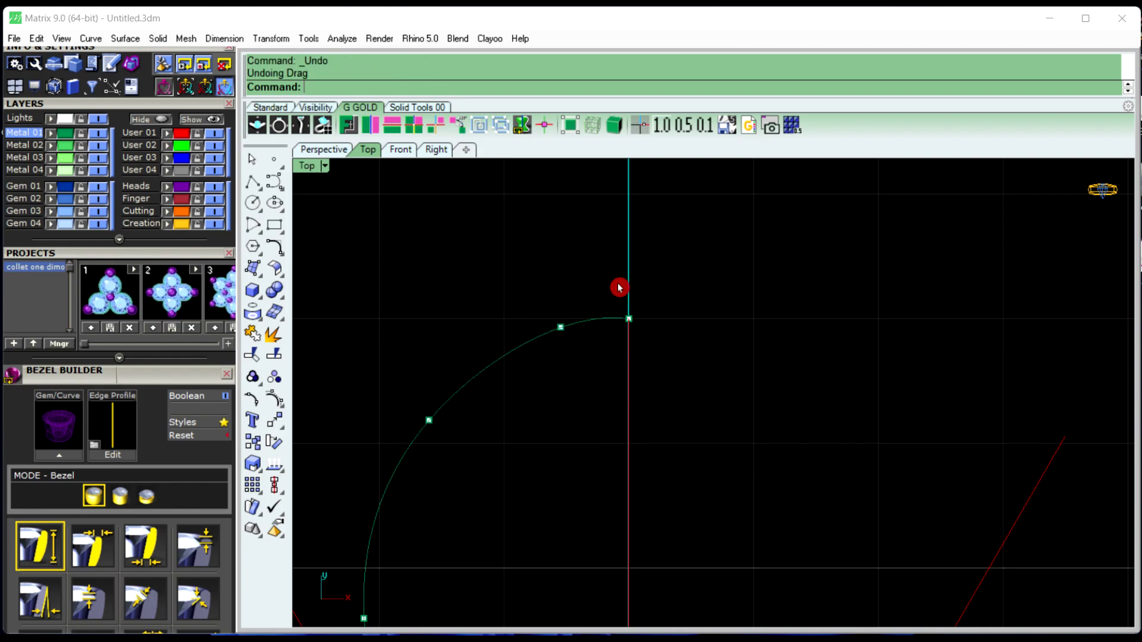
drag(587, 285, 686, 359)
click(631, 271)
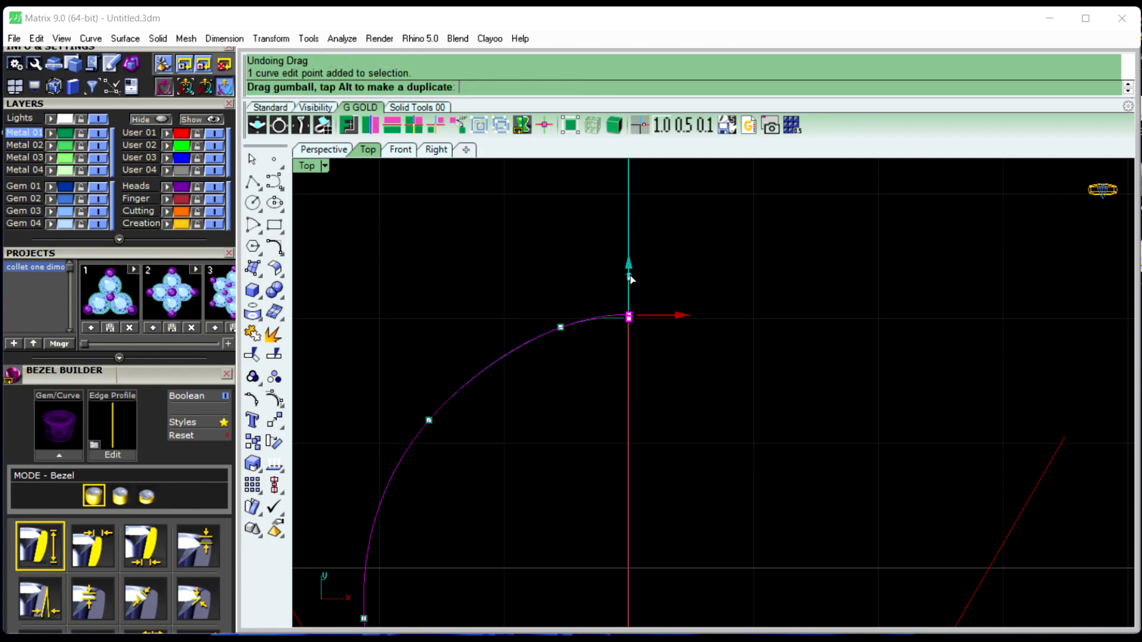
Reshape the middle of the curve by adjusting its middle edit points
scroll(642, 329, down, 3)
scroll(659, 393, down, 1)
scroll(563, 423, up, 2)
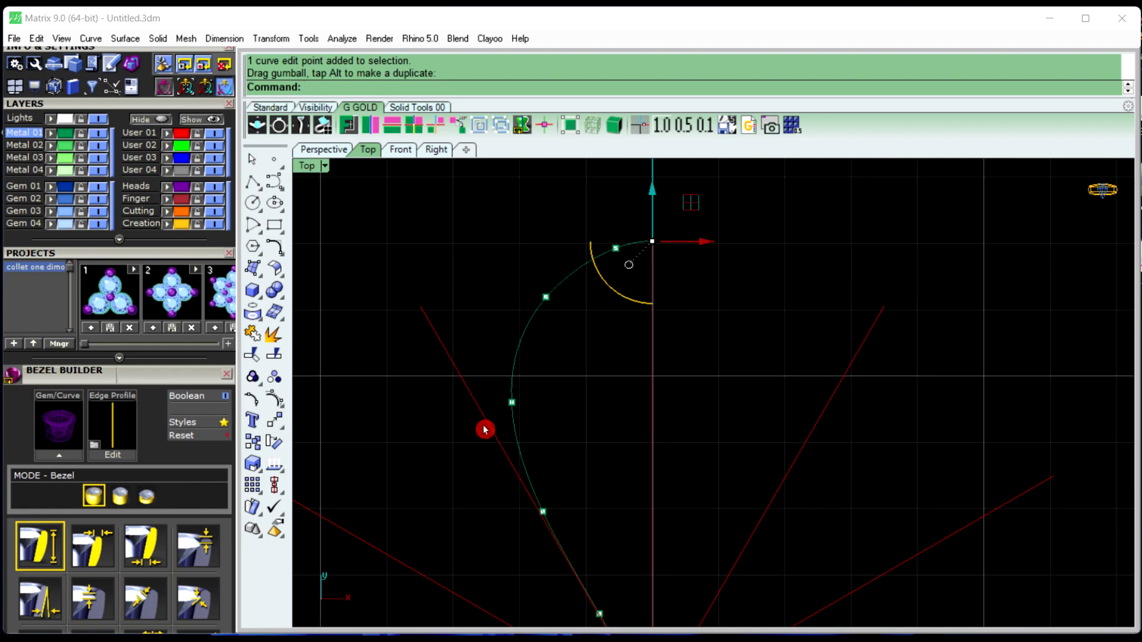
click(512, 403)
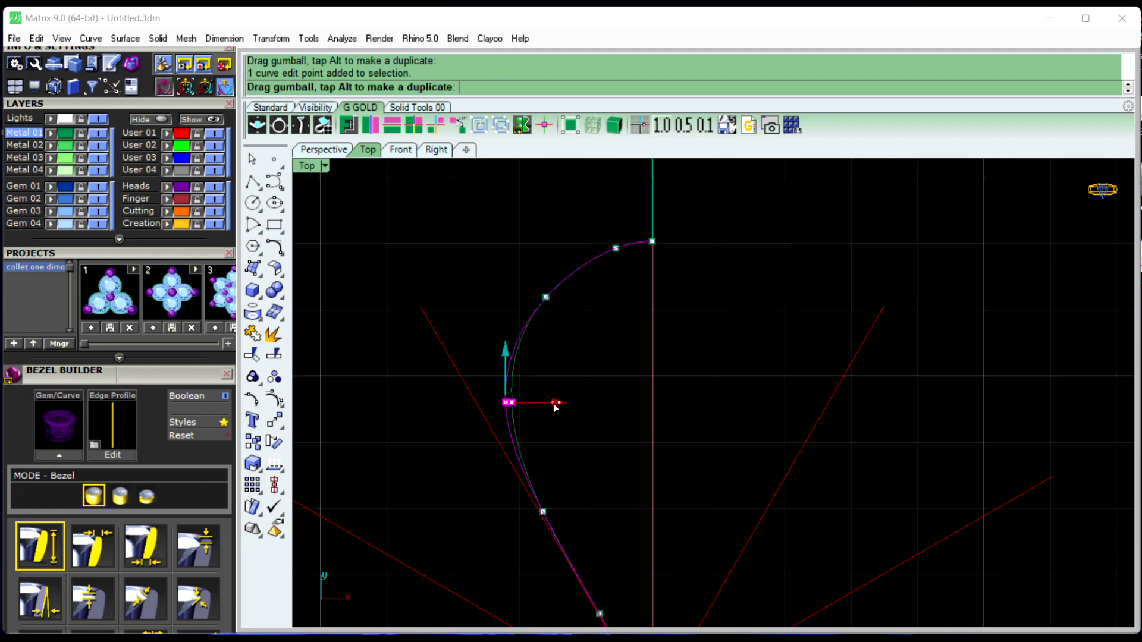
key(Up)
scroll(564, 332, up, 3)
mouse_move(510, 282)
mouse_down()
mouse_move(573, 347)
mouse_move(571, 301)
mouse_up()
Nudge the top edit points up so the curve rounds into the vertical spoke
right_drag(645, 306, 639, 241)
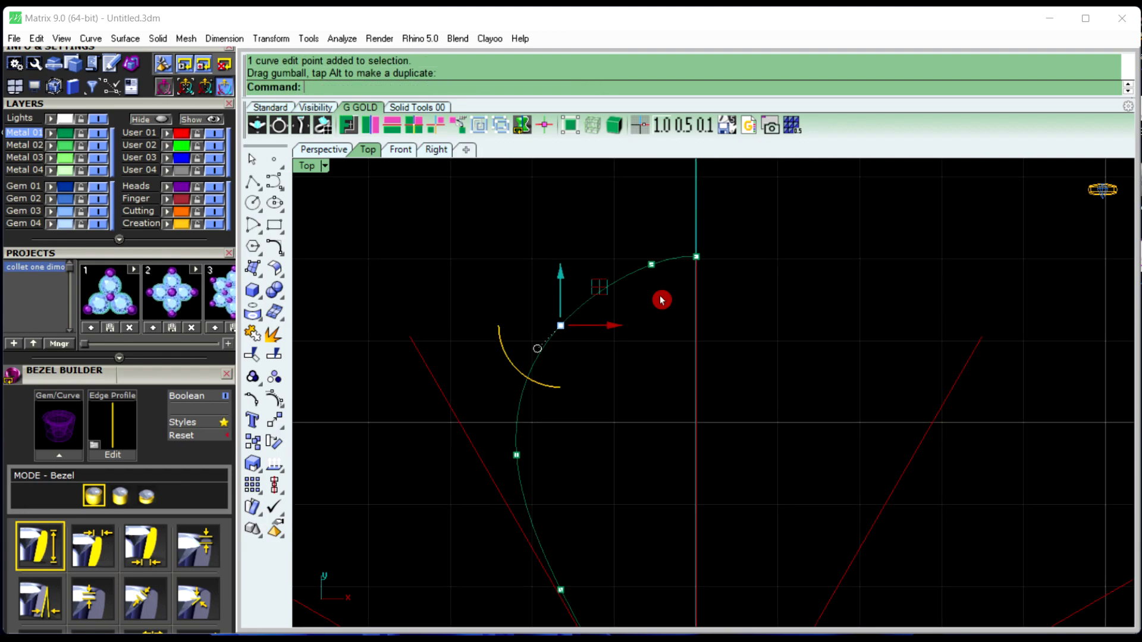
click(656, 295)
drag(658, 255, 658, 248)
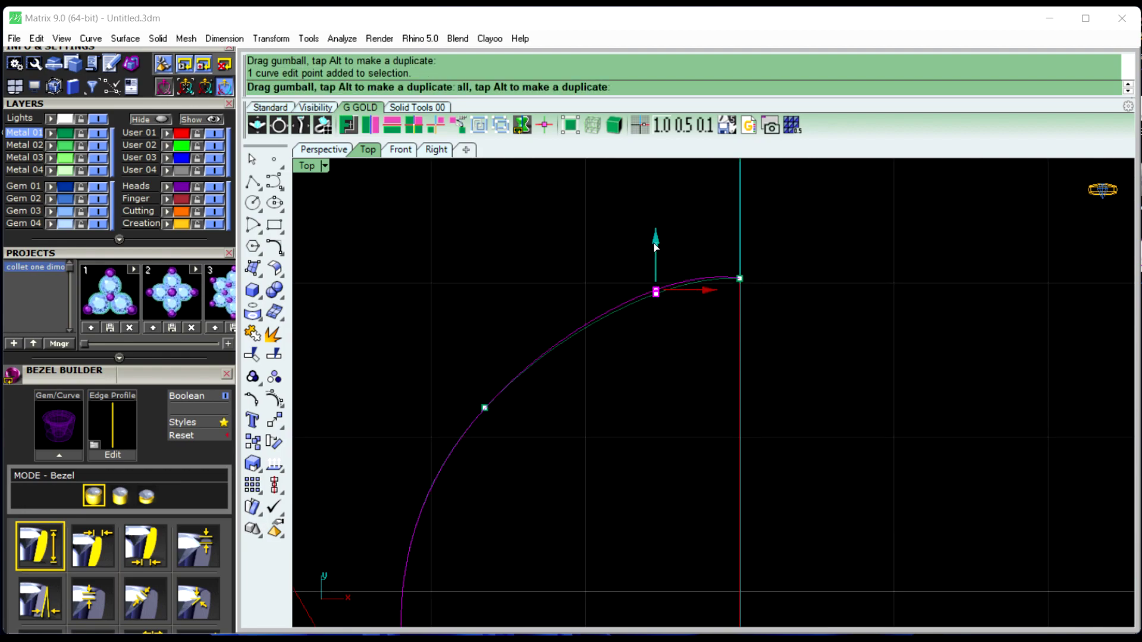
click(740, 278)
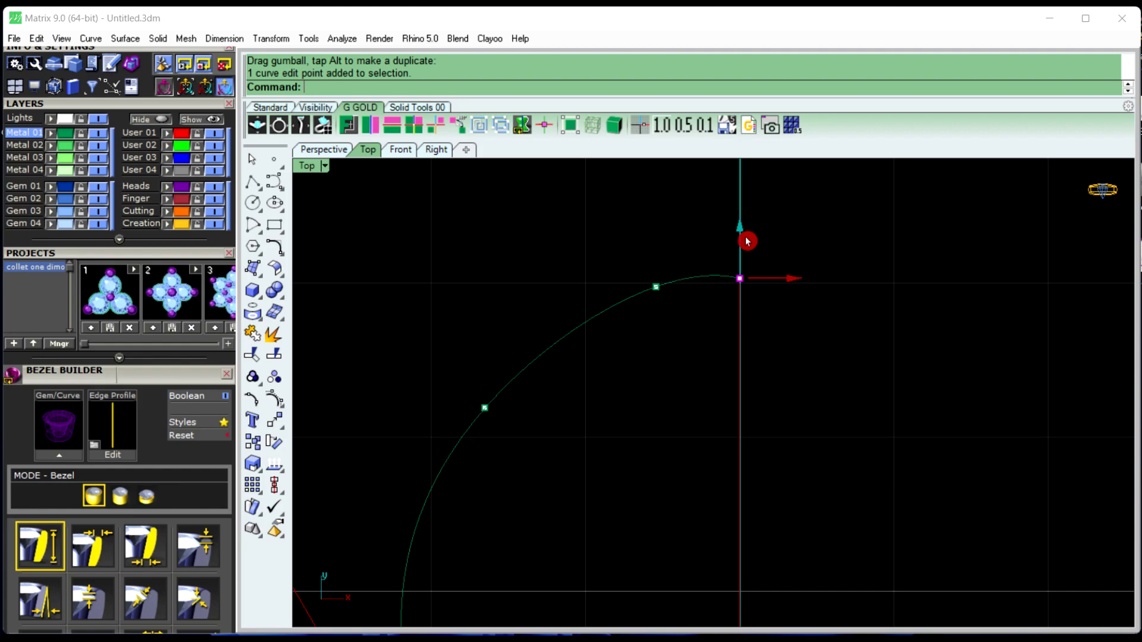
drag(741, 229, 741, 226)
scroll(681, 320, down, 10)
right_drag(681, 320, 612, 219)
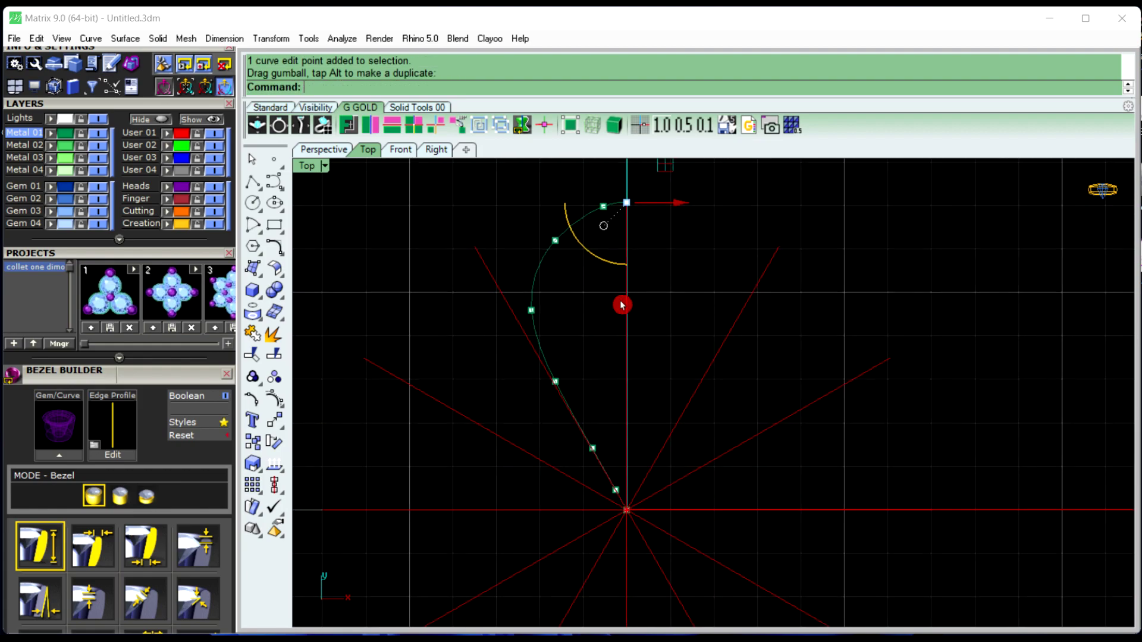
Hide edit points, rebuild the half curve (deviation 0.0279829), and mirror it across the vertical spoke
right_click(252, 407)
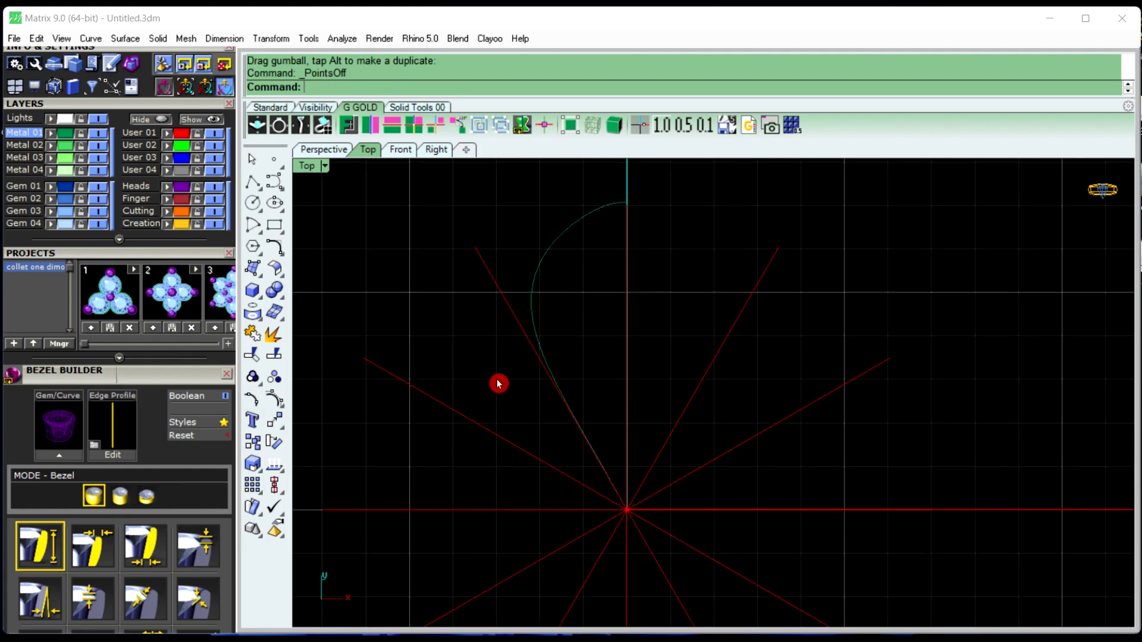
click(532, 316)
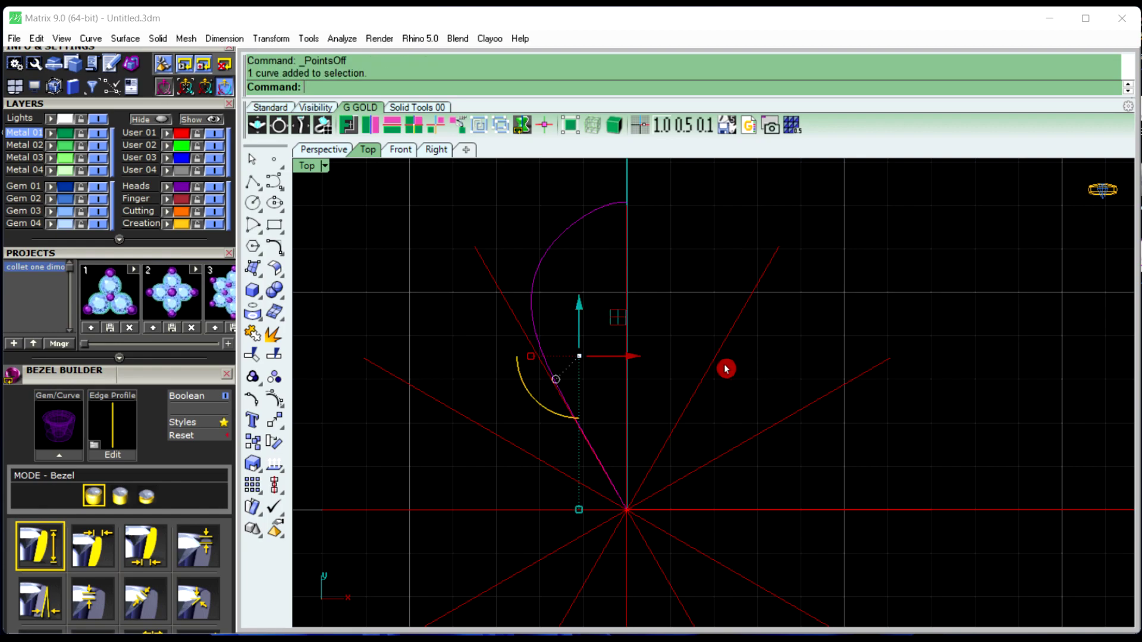
text(Reb)
key(Return)
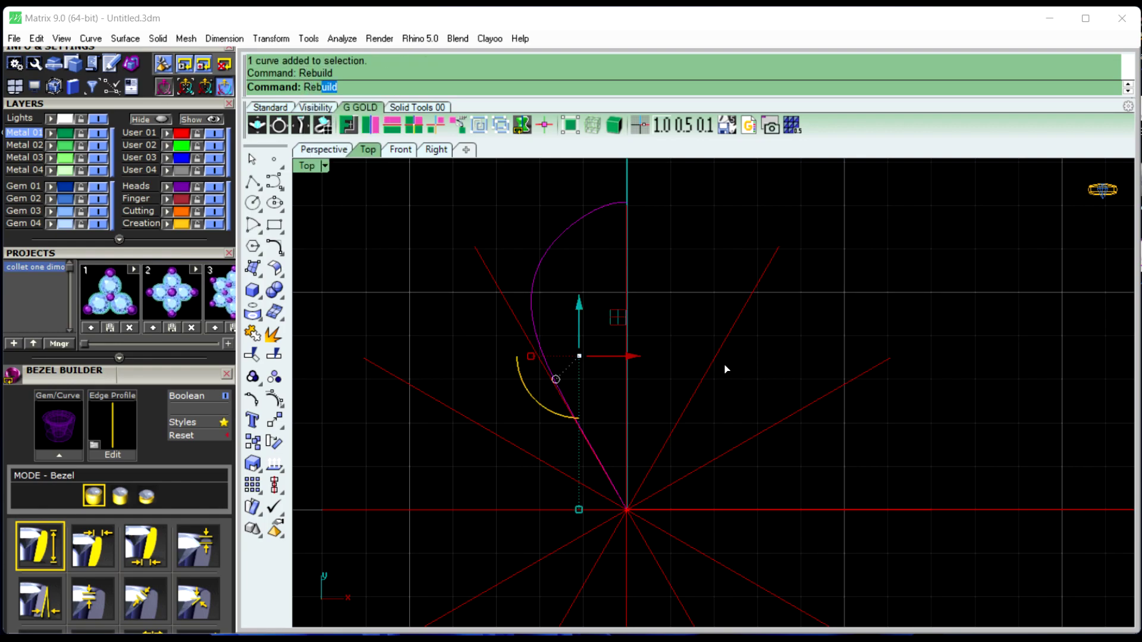
key(Return)
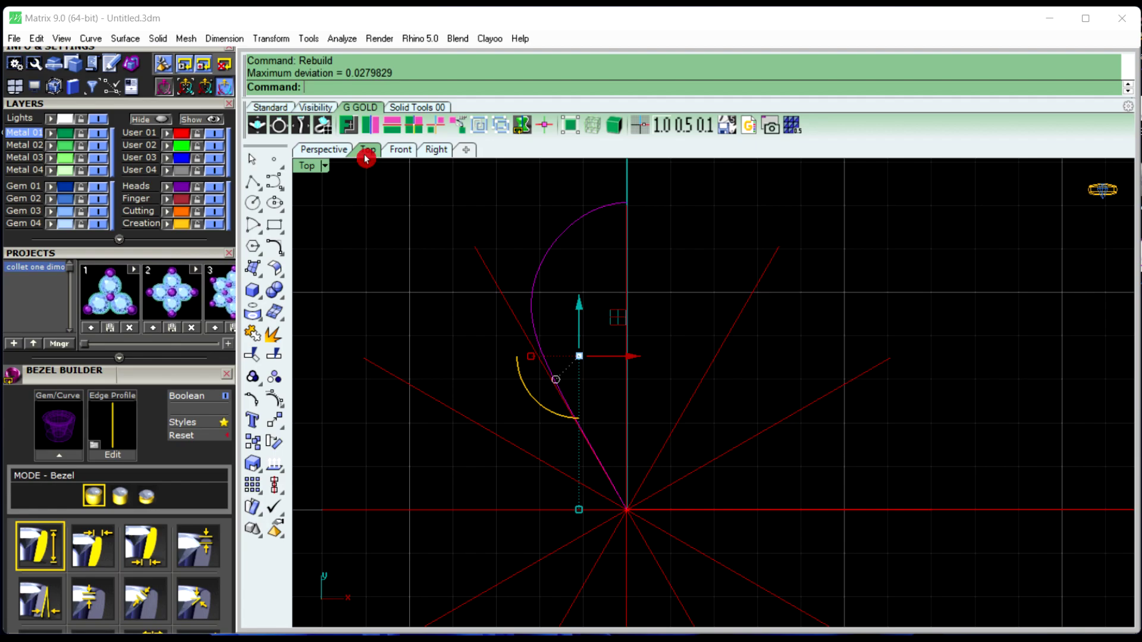
click(376, 125)
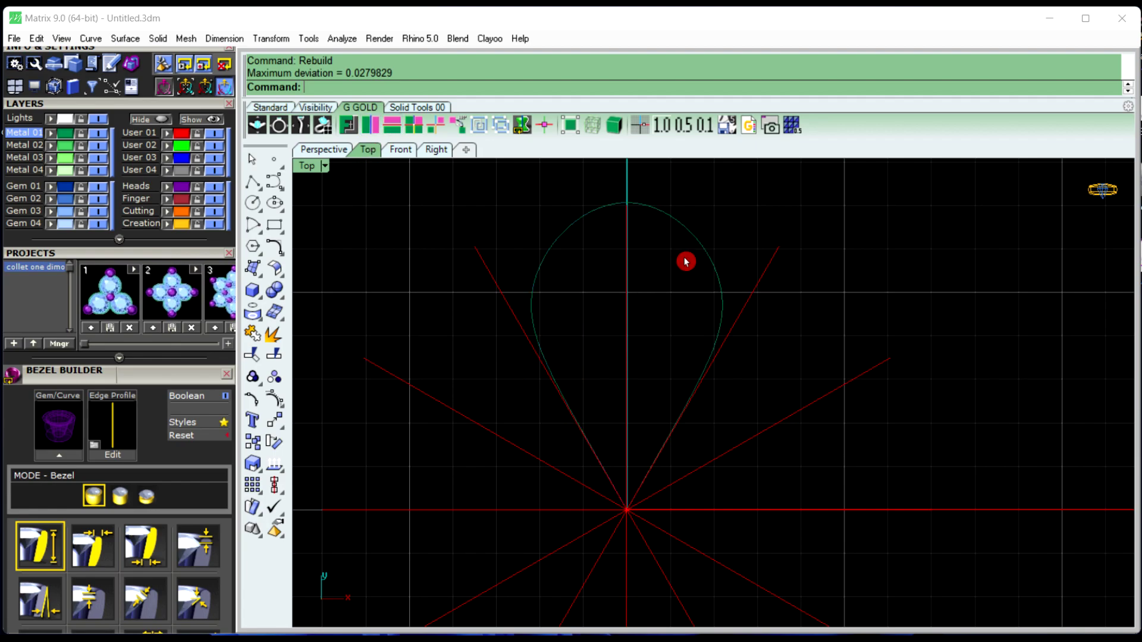
Join the left and right petal halves into one closed teardrop and reselect it
click(707, 257)
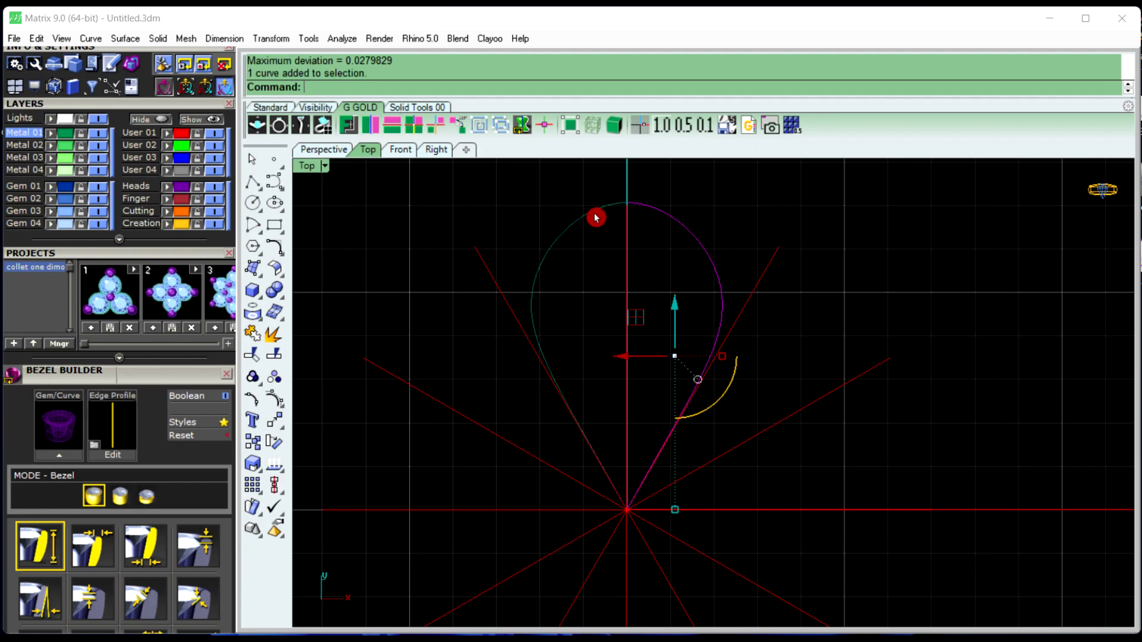
shift+click(595, 218)
text(Jo)
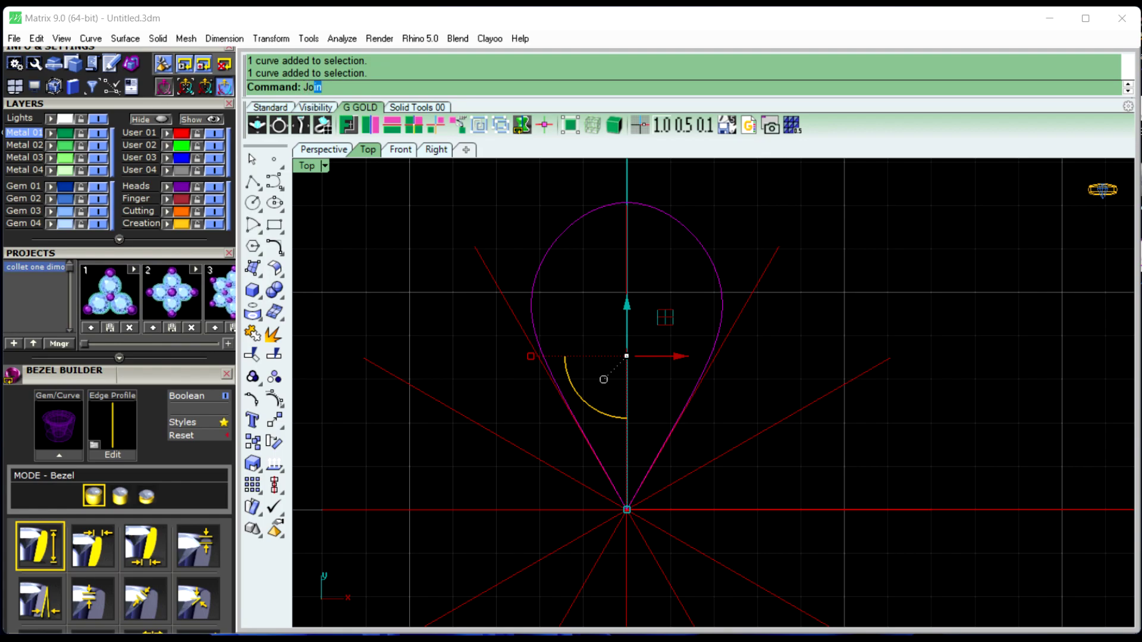
key(Return)
scroll(496, 366, down, 5)
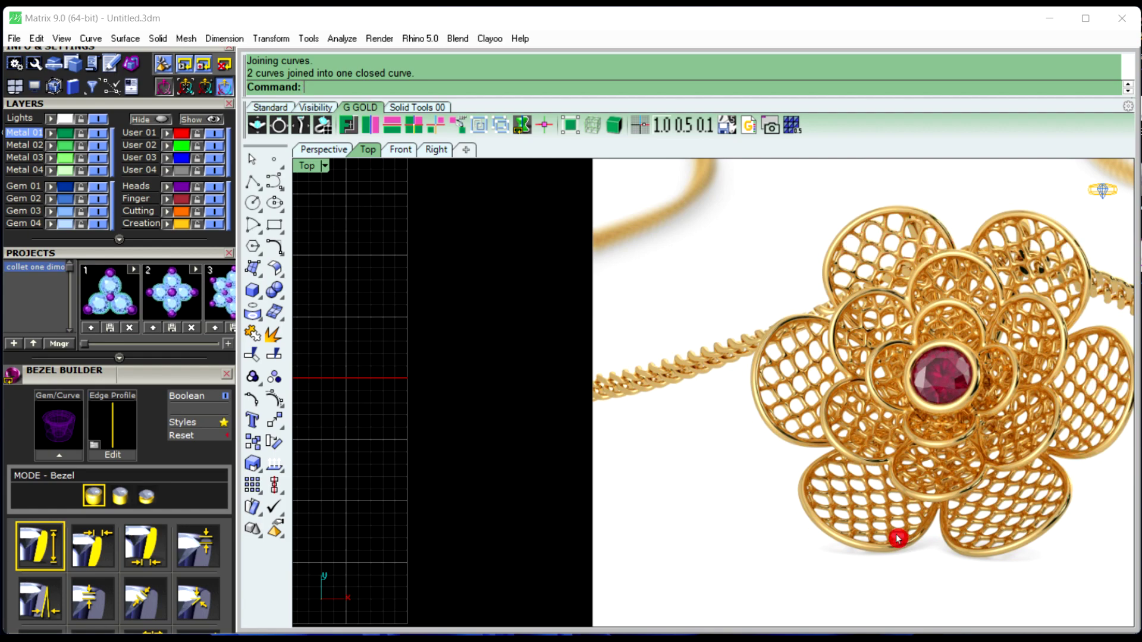
scroll(792, 395, down, 4)
scroll(816, 400, down, 6)
scroll(653, 369, up, 3)
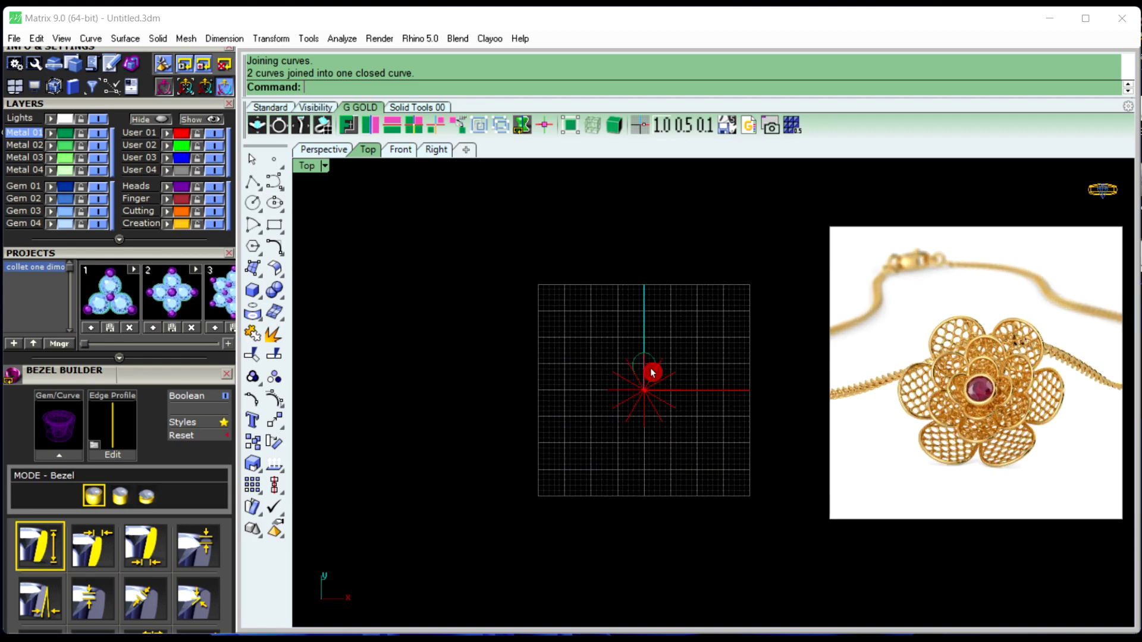
scroll(655, 356, up, 4)
click(655, 356)
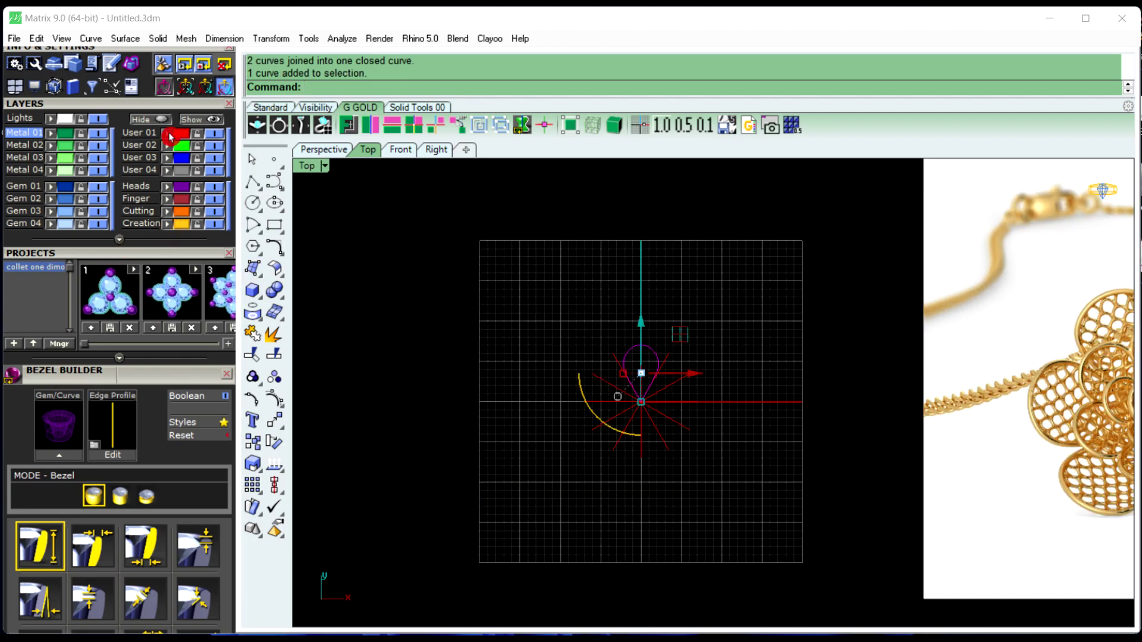
Delete all curves around the origin and draw a 9-unit polyline up the Y axis
drag(533, 290, 750, 527)
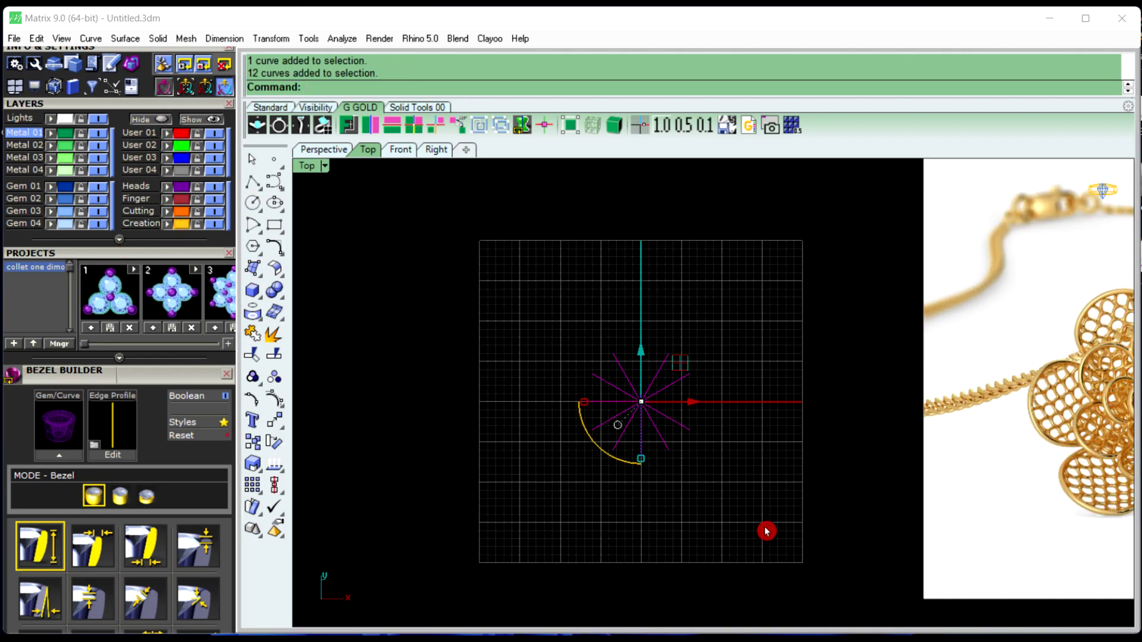
key(Delete)
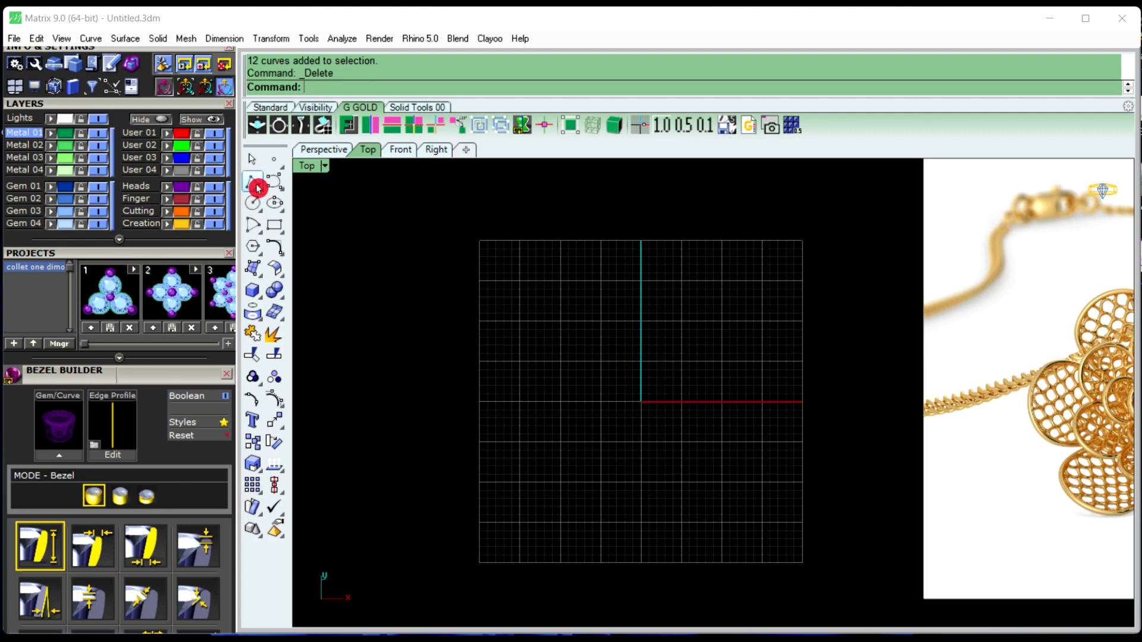
click(253, 182)
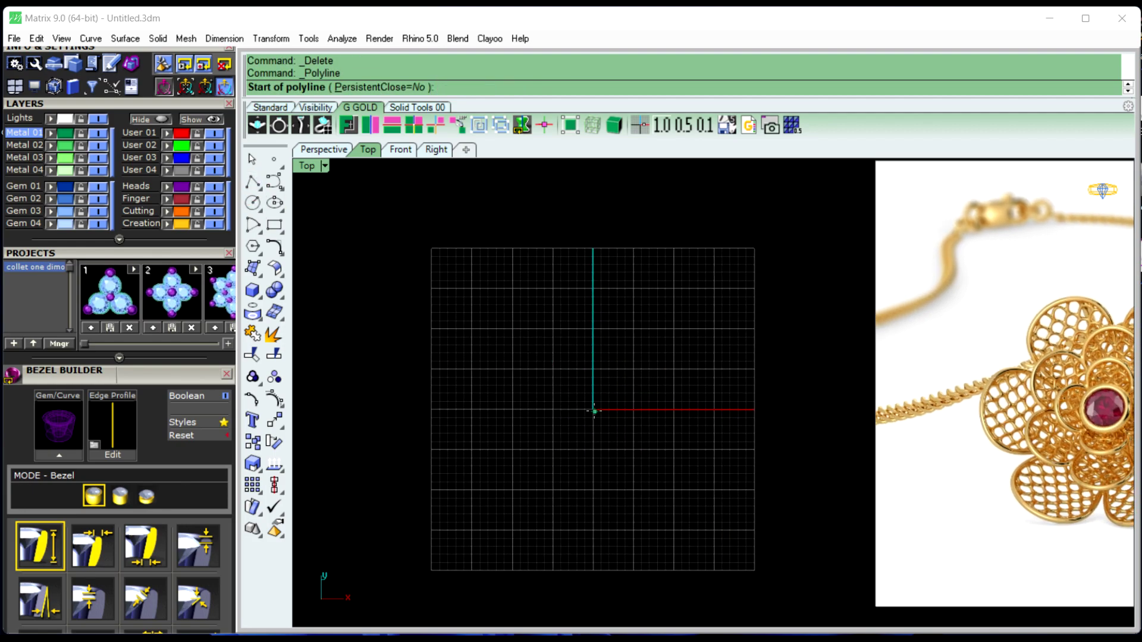
text(0)
key(Return)
scroll(587, 327, up, 3)
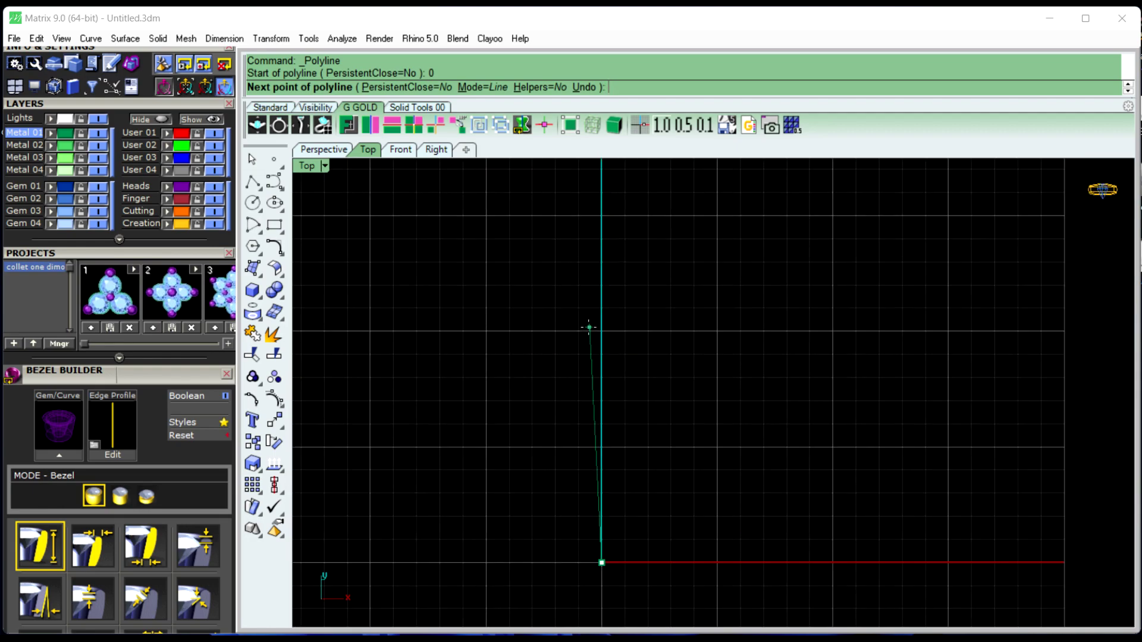
text(9)
key(Return)
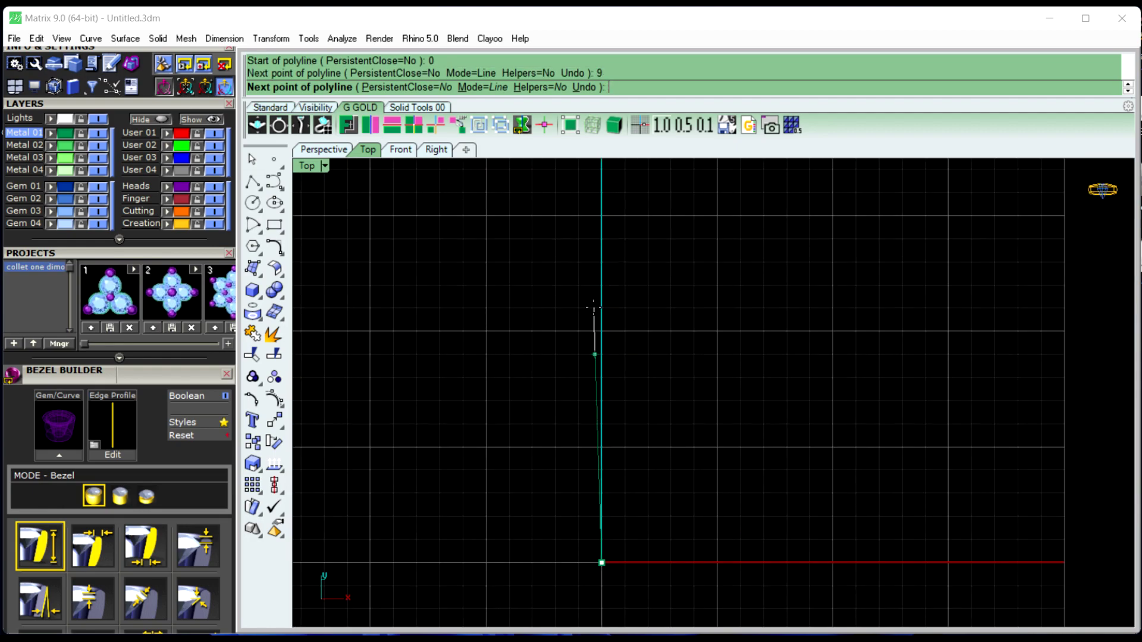
click(594, 308)
right_click(657, 406)
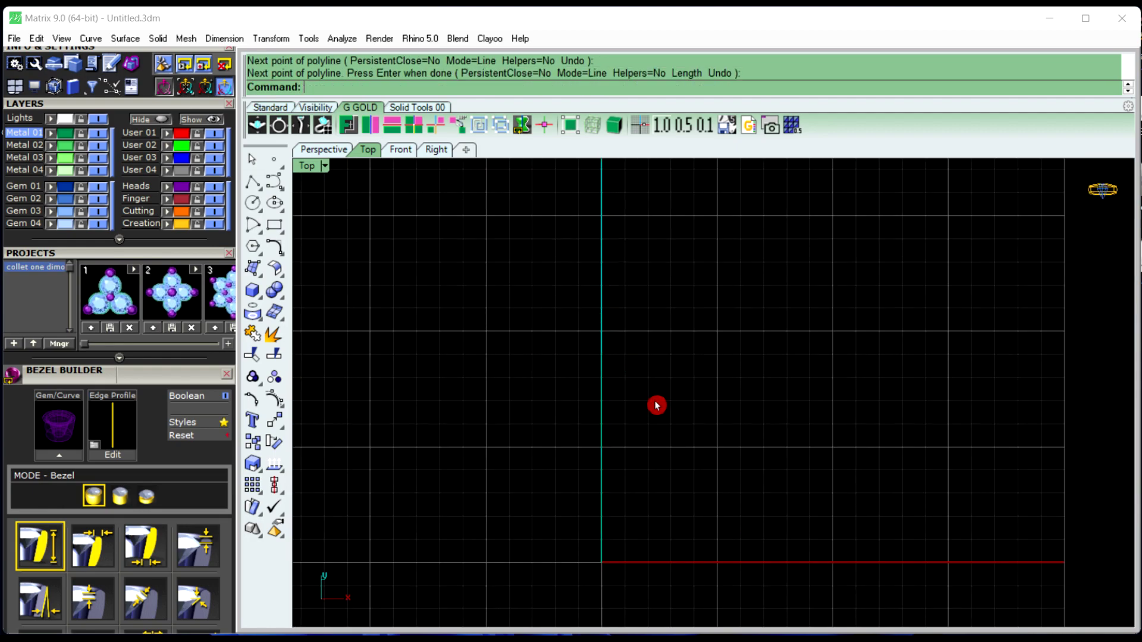
Delete the new vertical line, then undo to restore it
click(599, 385)
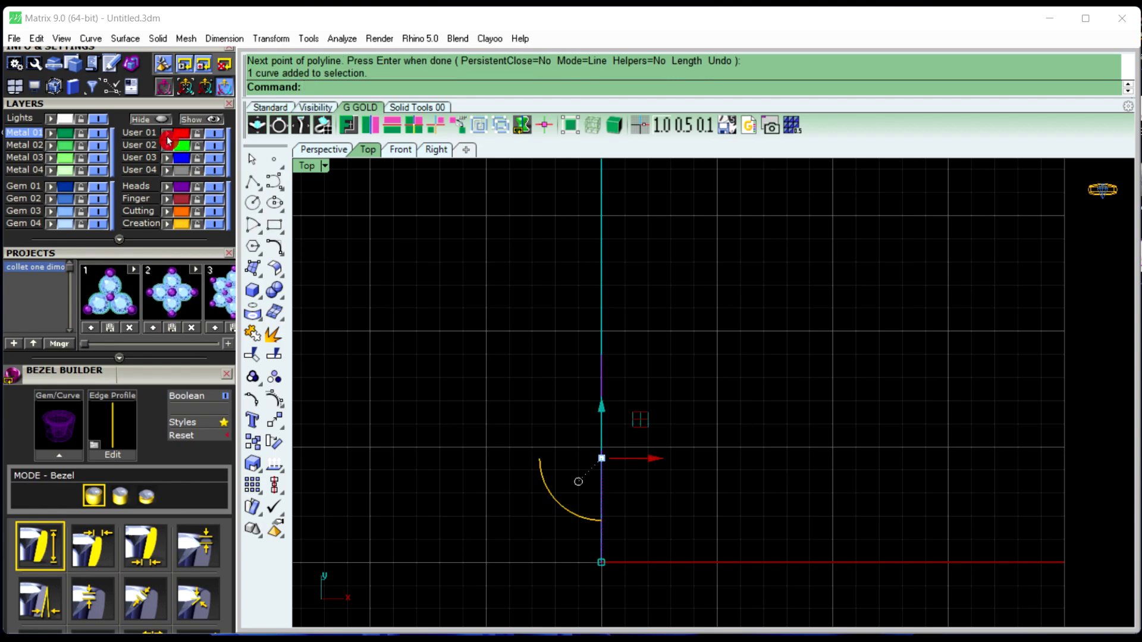
key(Delete)
key(ctrl+z)
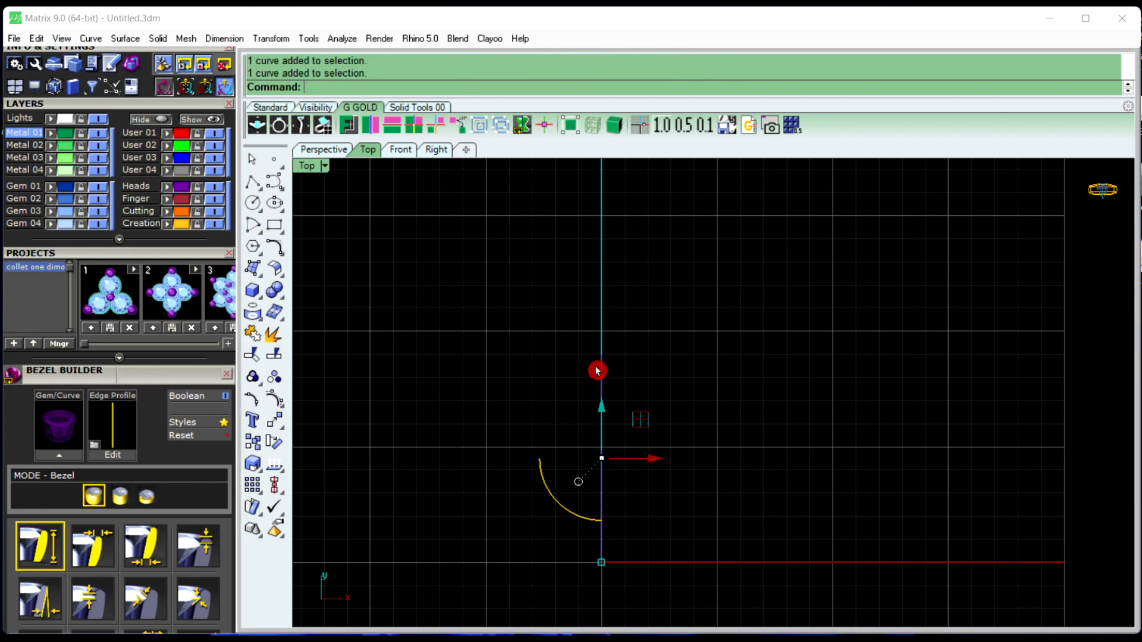
Polar-array the 9-unit line about centre 0 into 12 items with a 360° fill angle
click(266, 38)
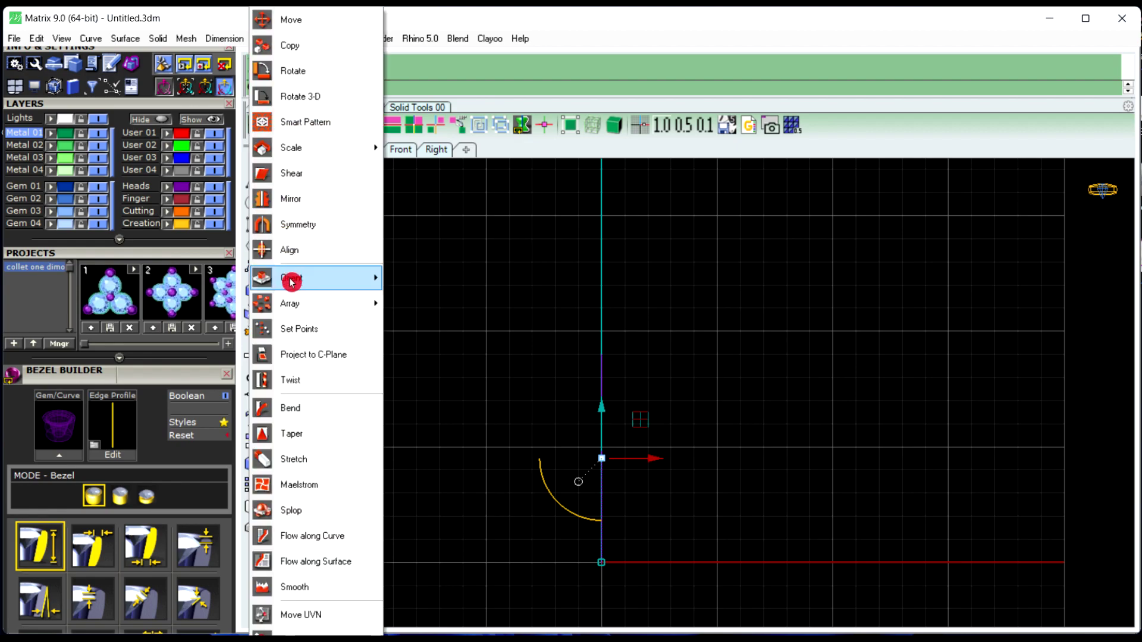
click(445, 332)
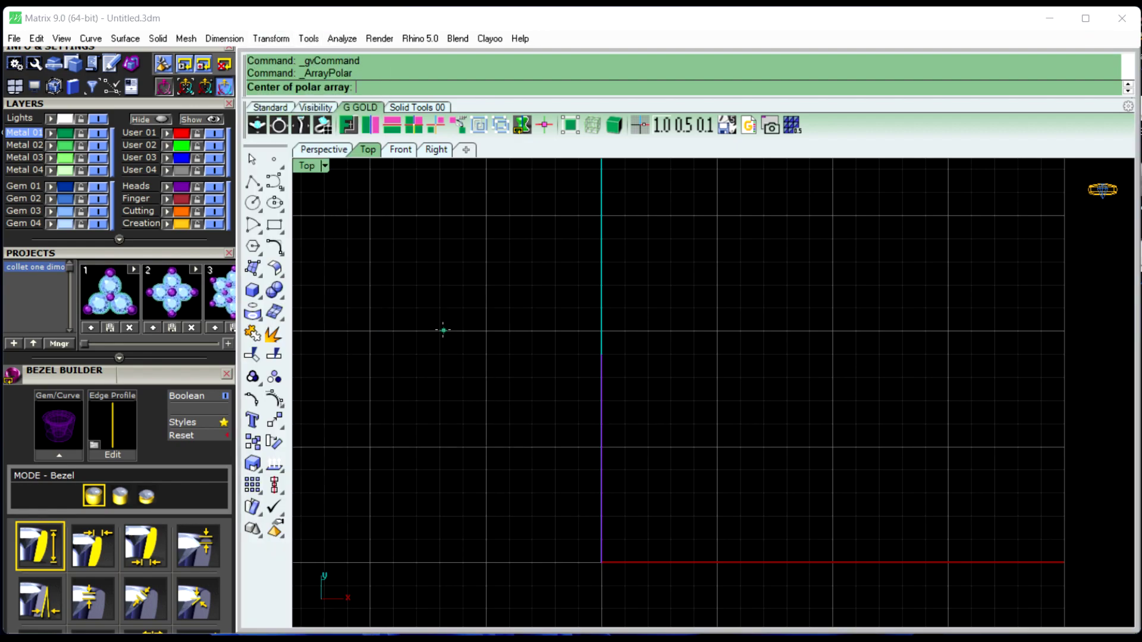
text(0)
key(Return)
text(120)
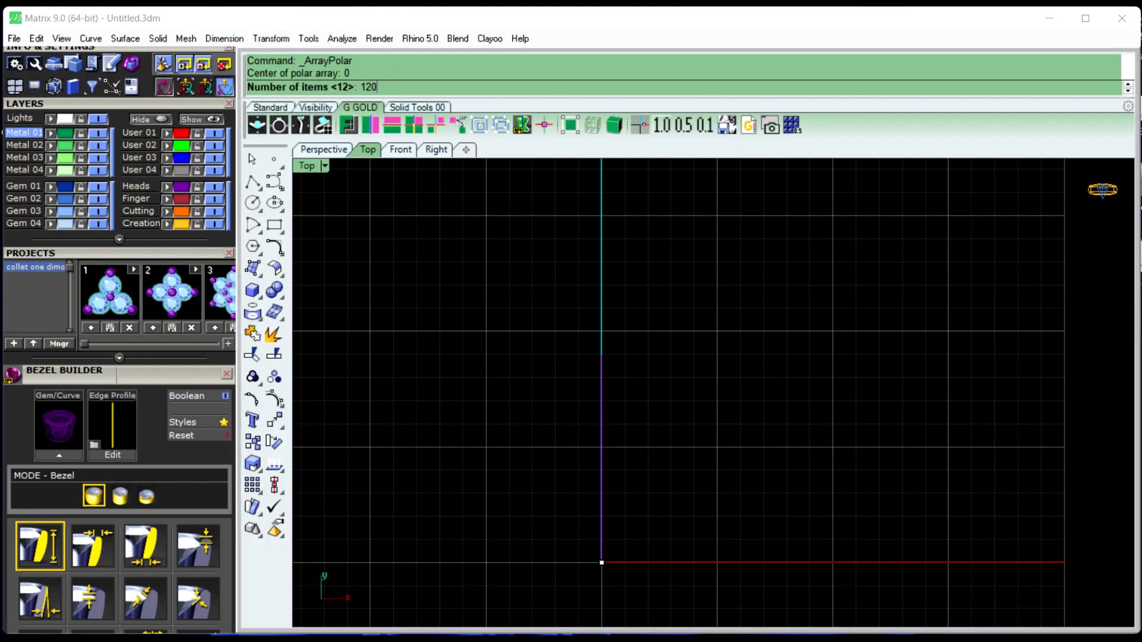
key(BackSpace)
key(Return)
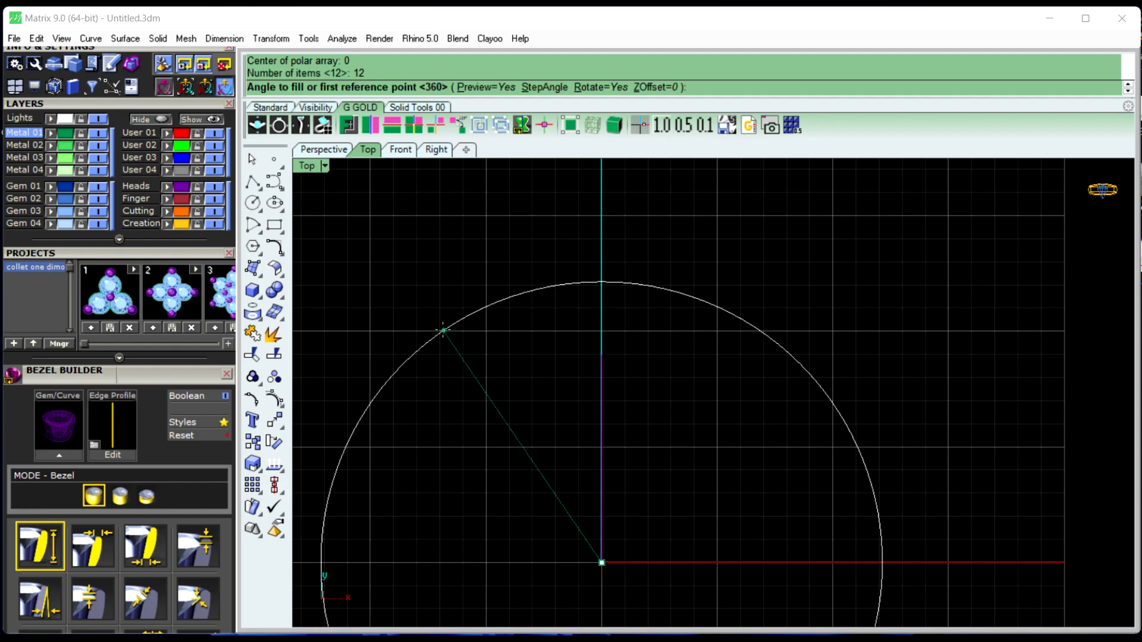
key(Return)
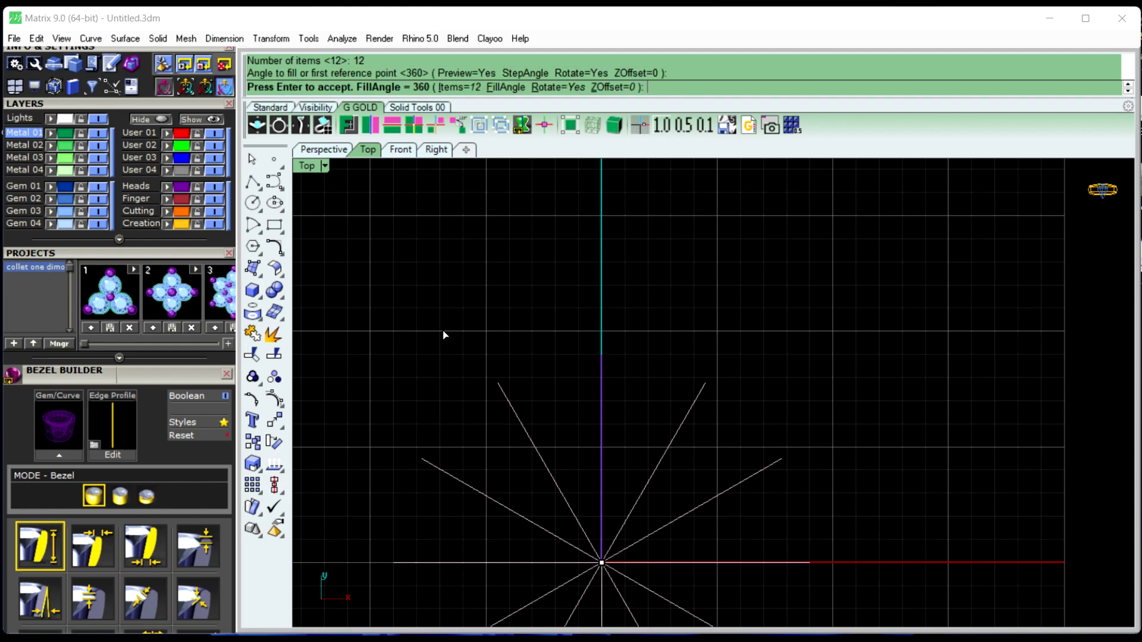
right_click(445, 335)
scroll(531, 434, down, 3)
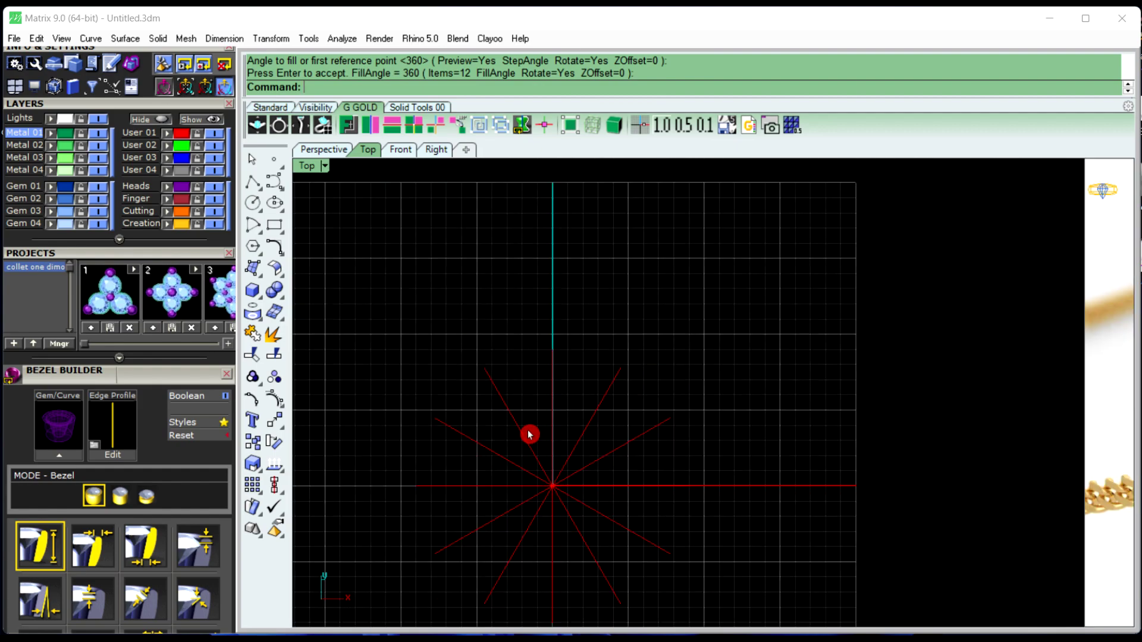
scroll(549, 454, up, 3)
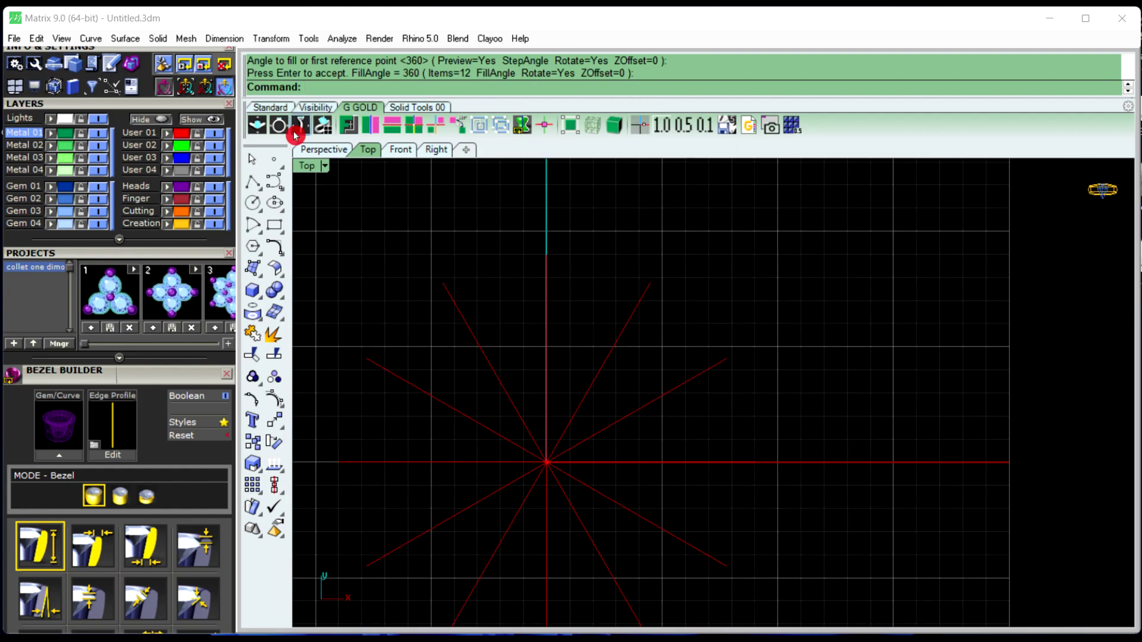
Draw an interpolated curve from 0 along a diagonal spoke, ending on the vertical spoke, and select it
click(283, 191)
click(319, 191)
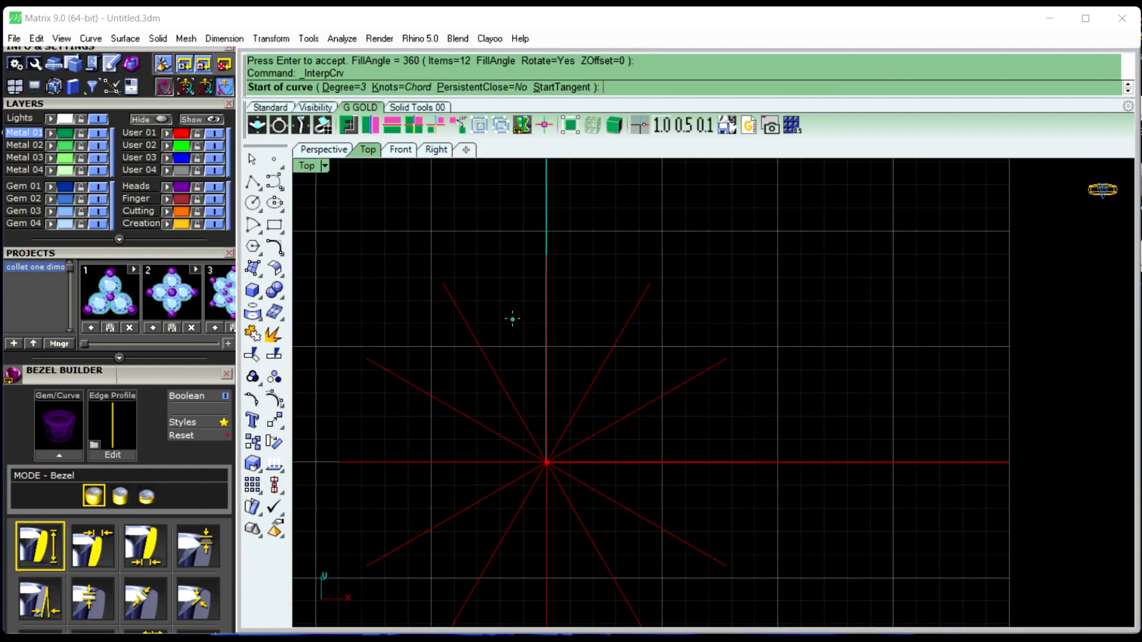
text(0)
key(Return)
scroll(505, 353, up, 4)
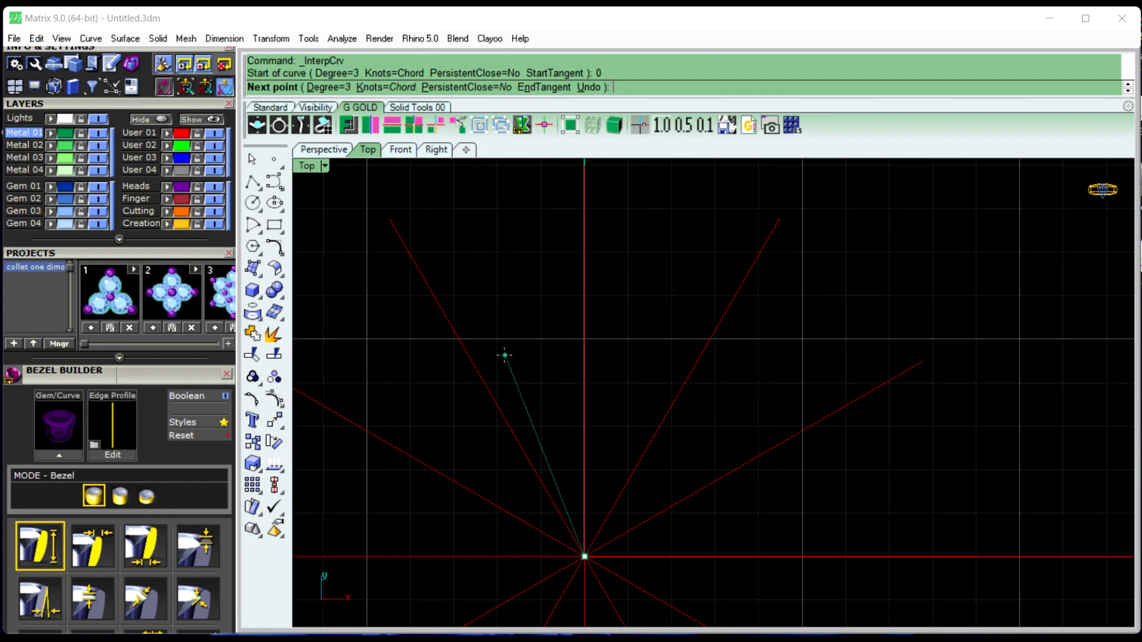
click(485, 388)
right_drag(467, 298, 479, 361)
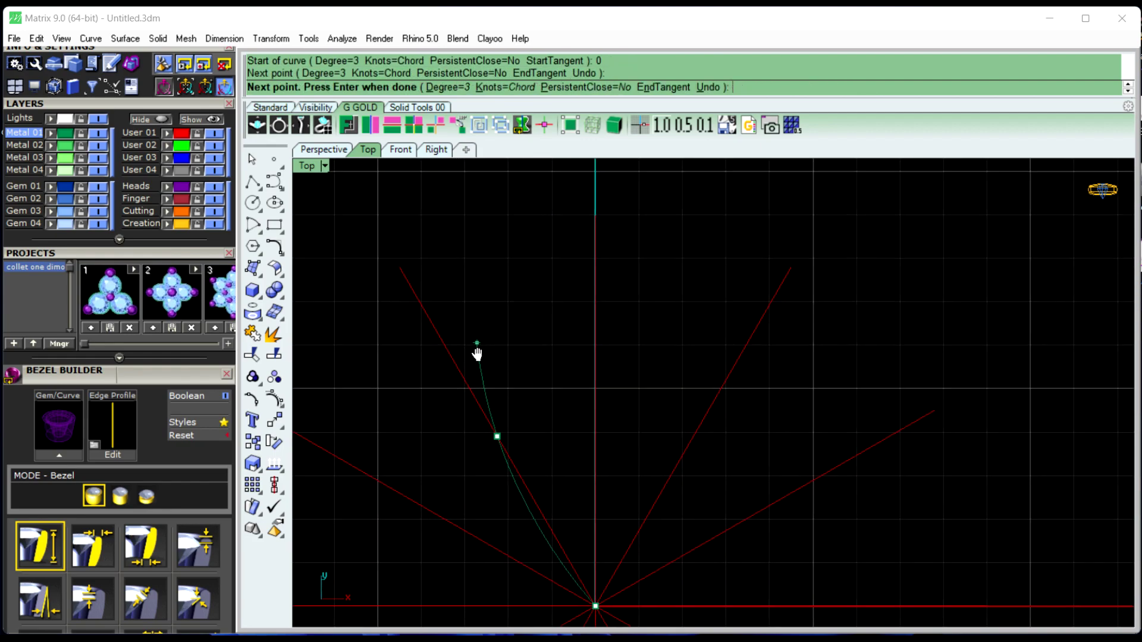
click(473, 324)
click(507, 260)
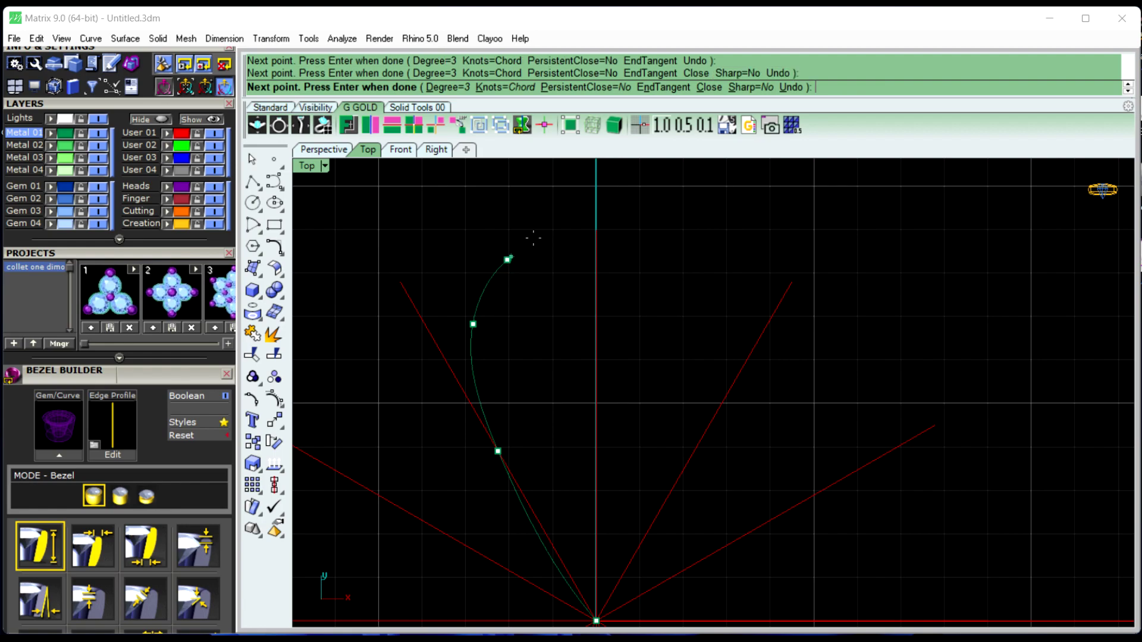
click(546, 227)
click(596, 228)
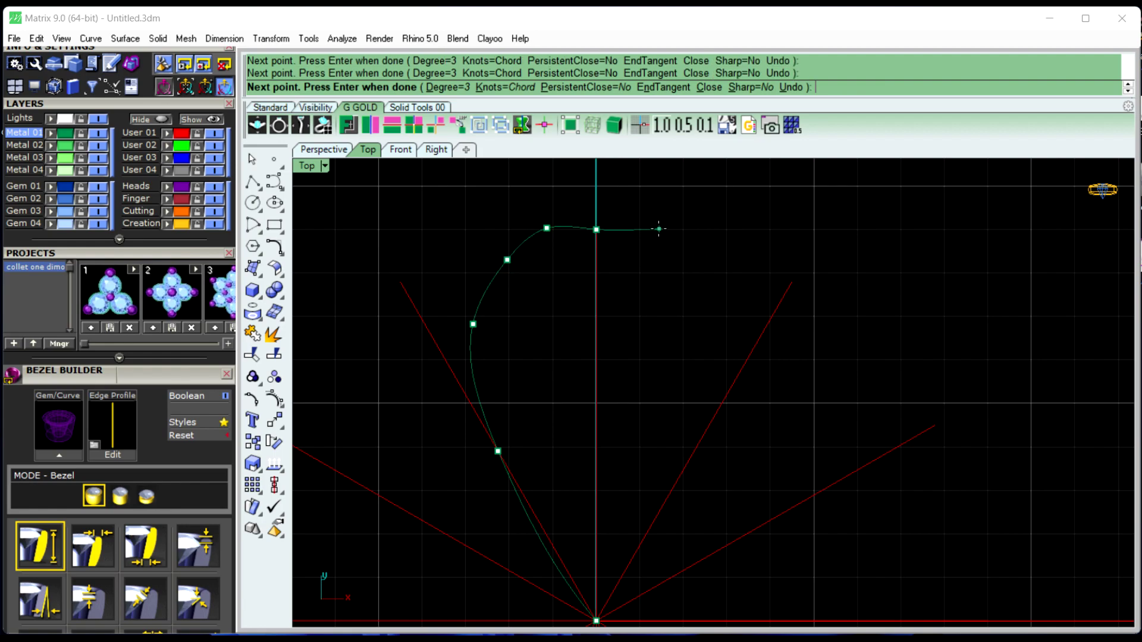
right_click(661, 234)
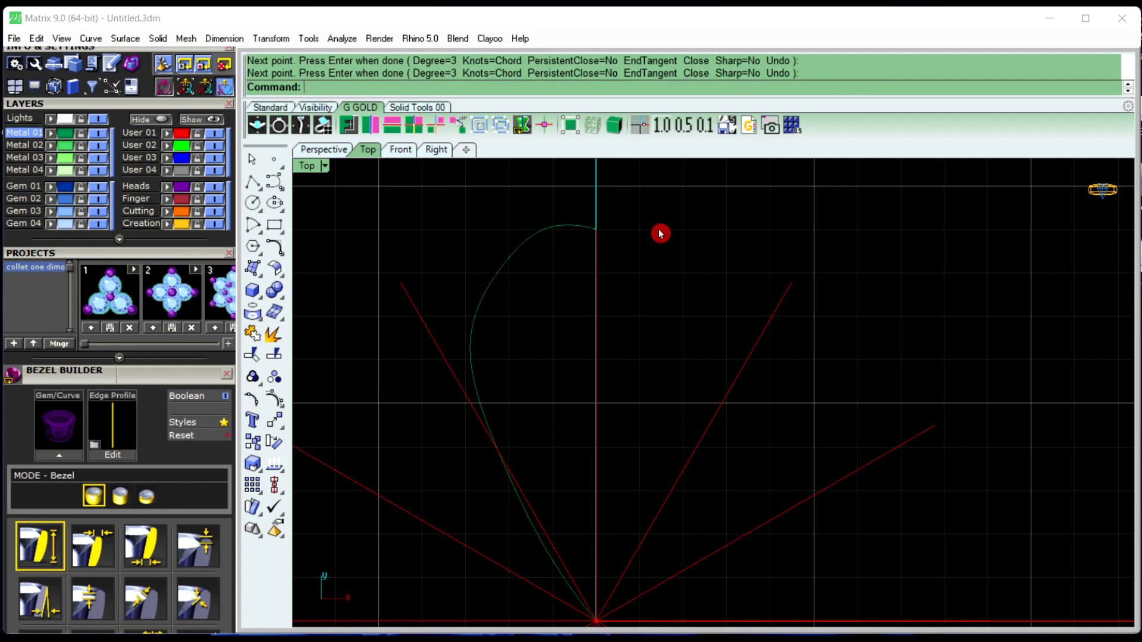
click(528, 235)
text(Sm)
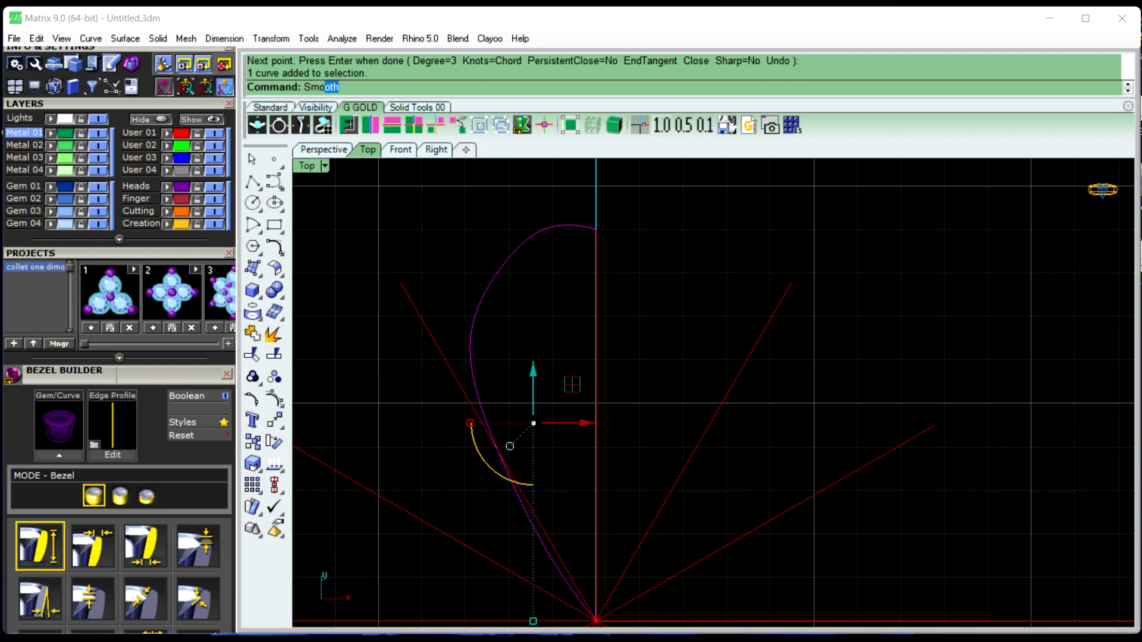
Smooth the selected half-teardrop curve
key(Return)
key(Return)
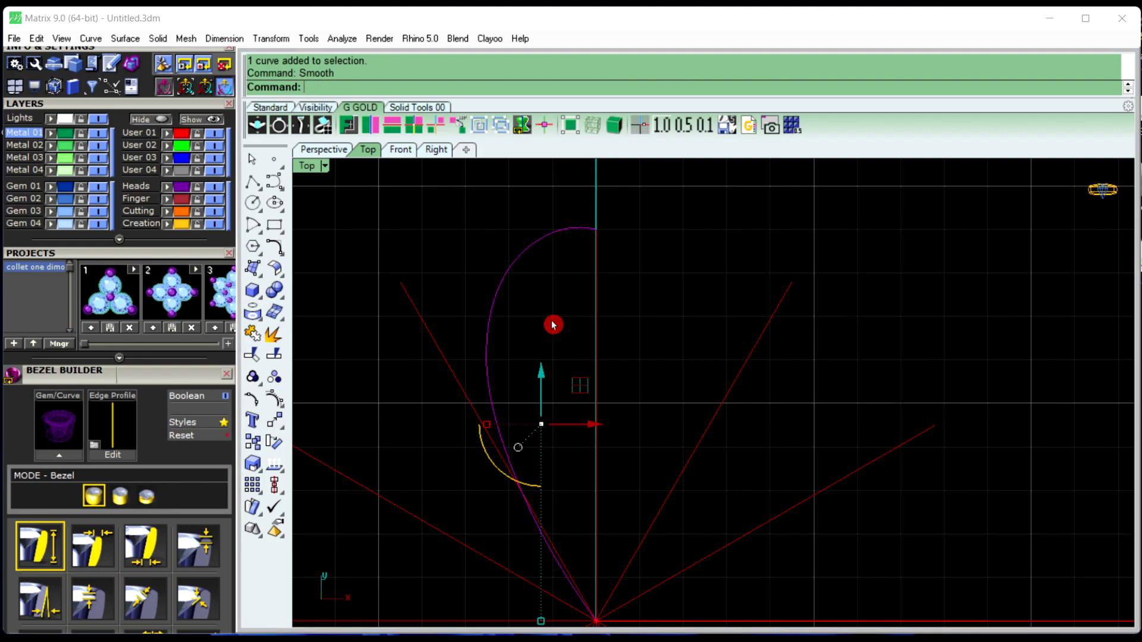
scroll(553, 325, down, 2)
scroll(586, 380, down, 1)
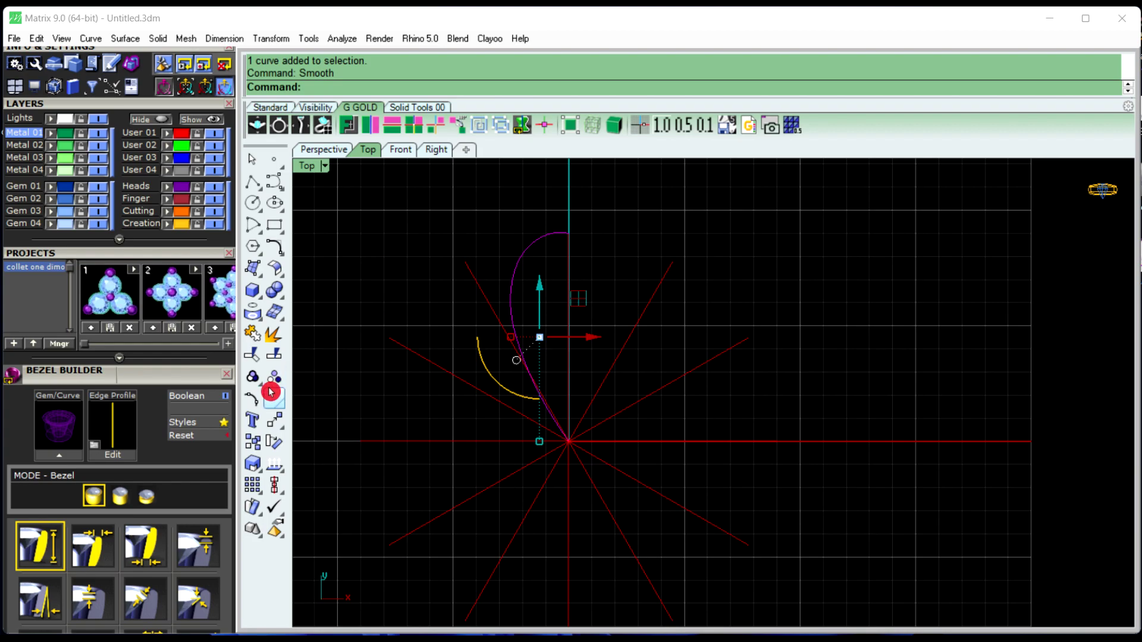
Turn on edit points and push two lower points of the half-teardrop to the right
click(254, 400)
scroll(536, 416, up, 2)
scroll(571, 436, up, 3)
scroll(375, 428, up, 2)
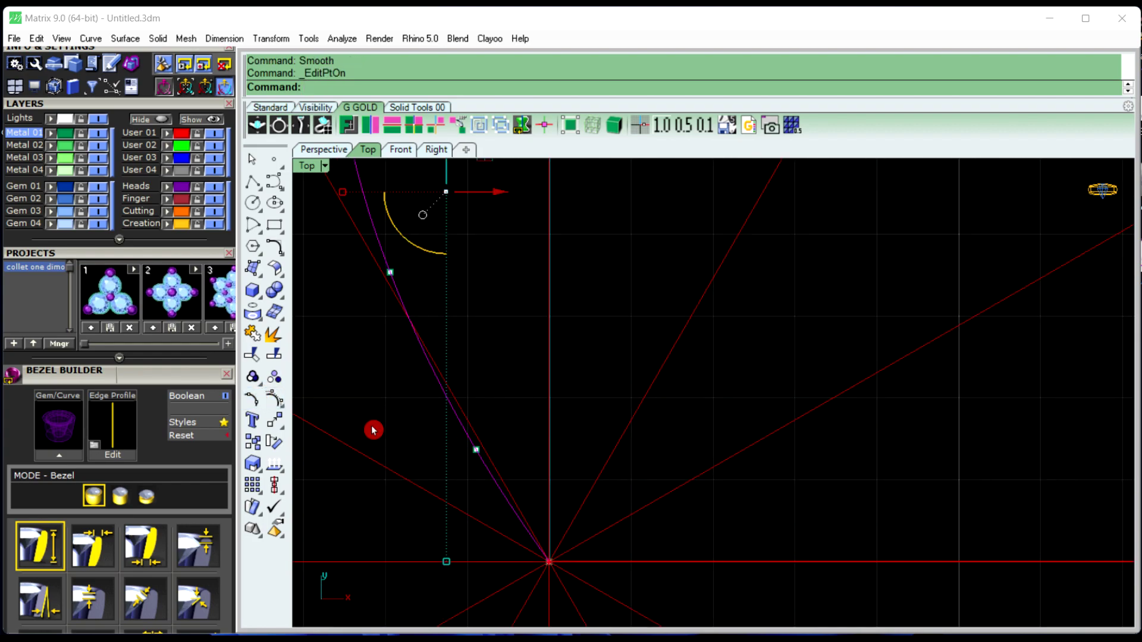
click(488, 446)
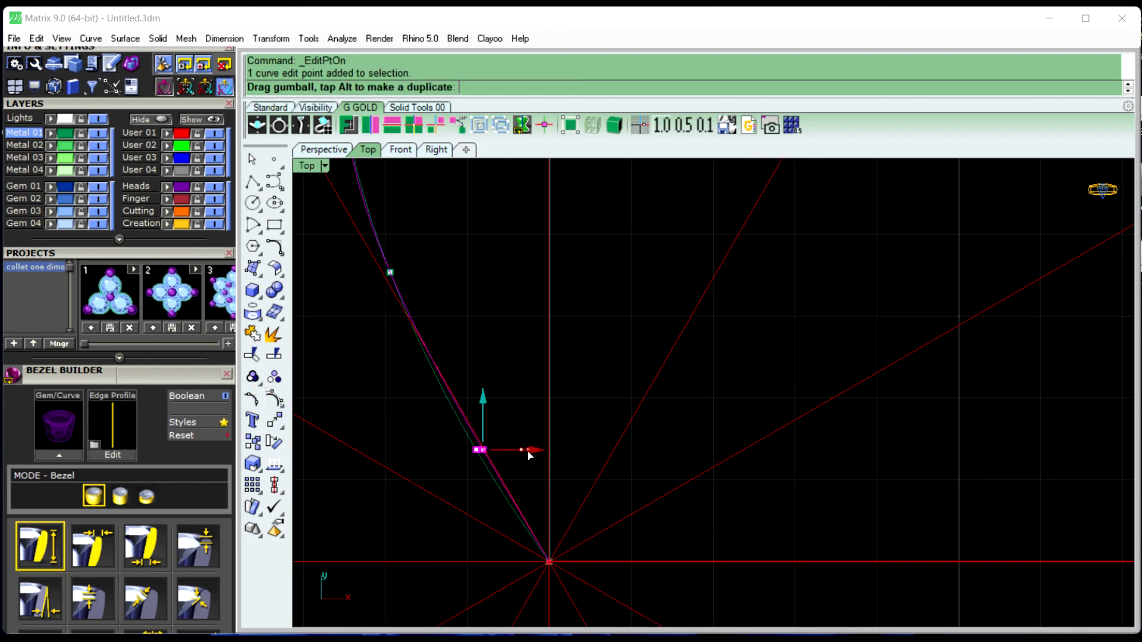
drag(527, 451, 529, 456)
scroll(613, 387, down, 3)
scroll(507, 369, up, 2)
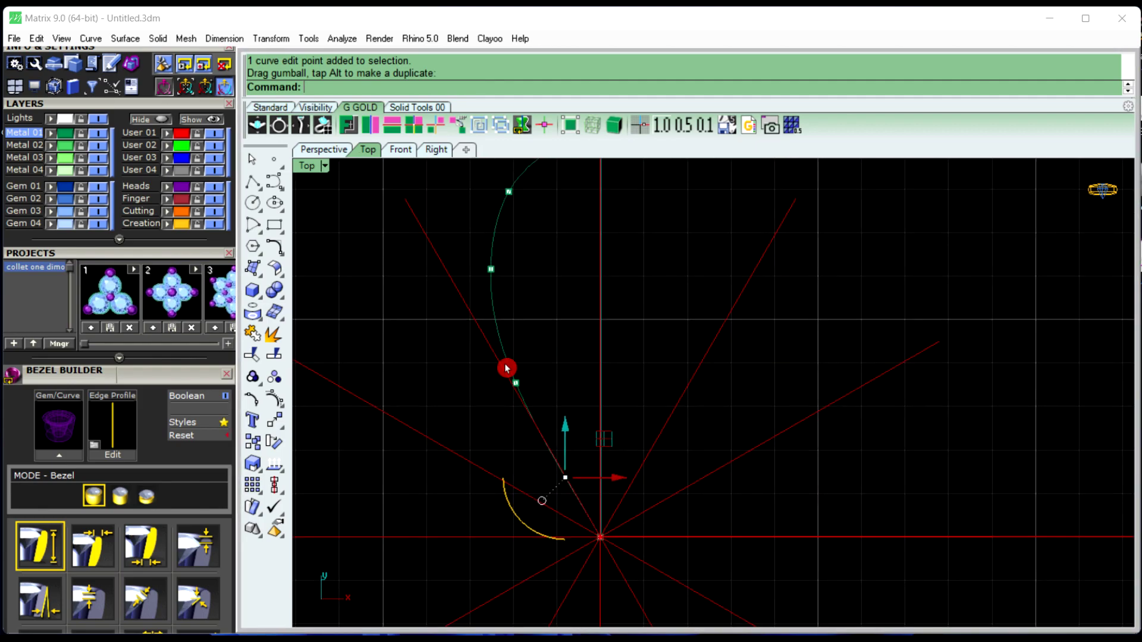
scroll(472, 364, up, 2)
click(551, 416)
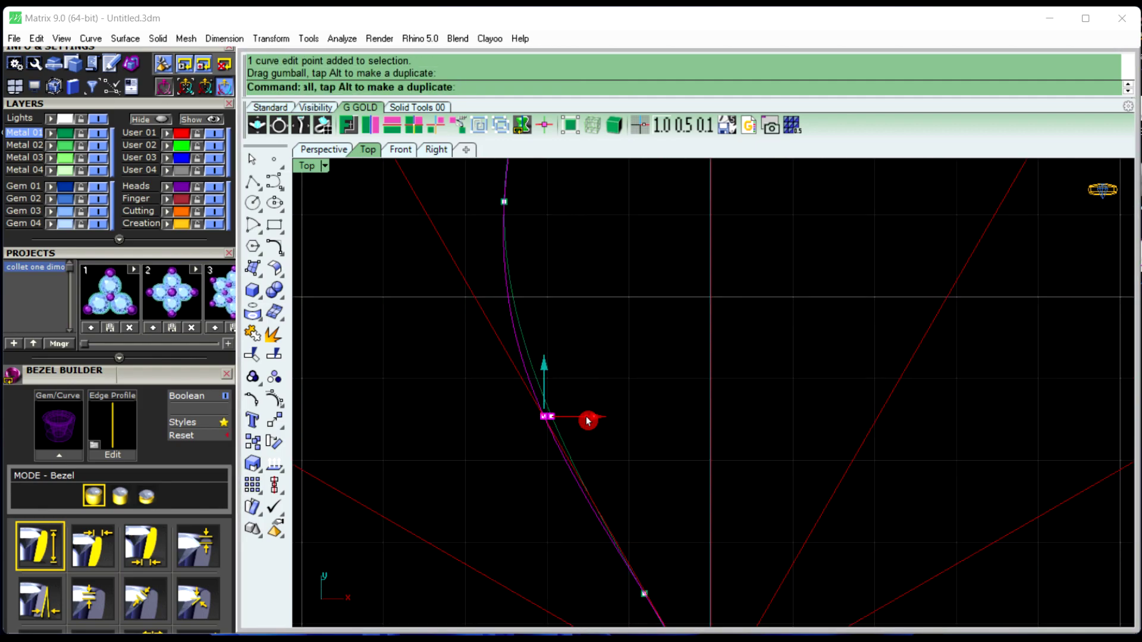
drag(586, 421, 595, 421)
scroll(617, 533, up, 3)
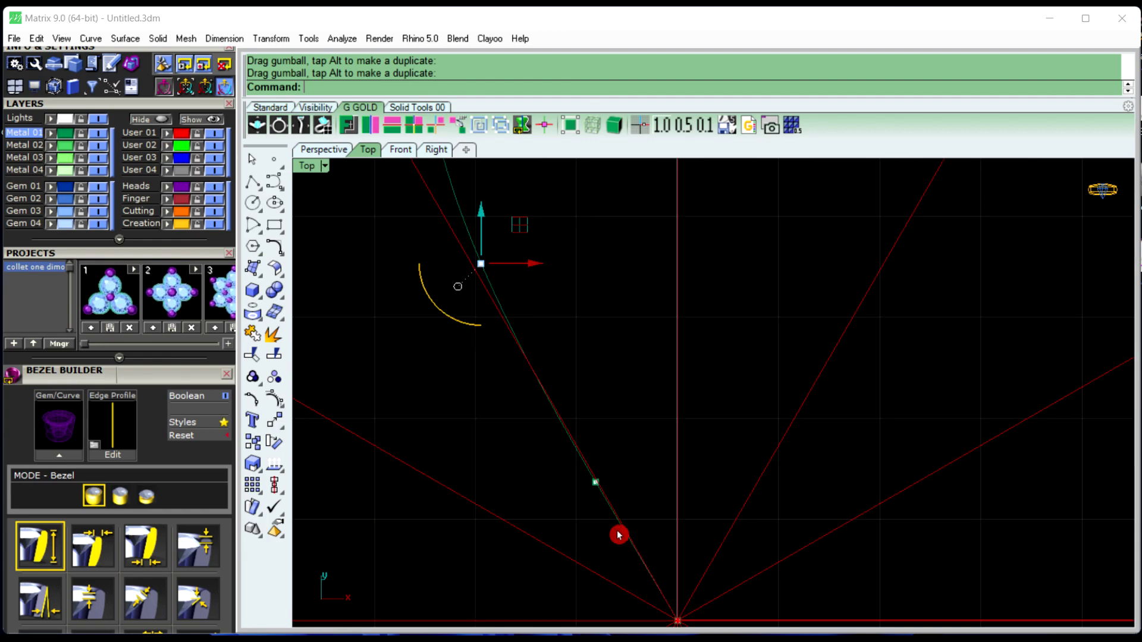
scroll(556, 462, up, 2)
Fine-tune the side, lower and top edit points to round the half-teardrop
mouse_move(548, 442)
mouse_down()
mouse_move(660, 498)
mouse_move(652, 474)
mouse_up()
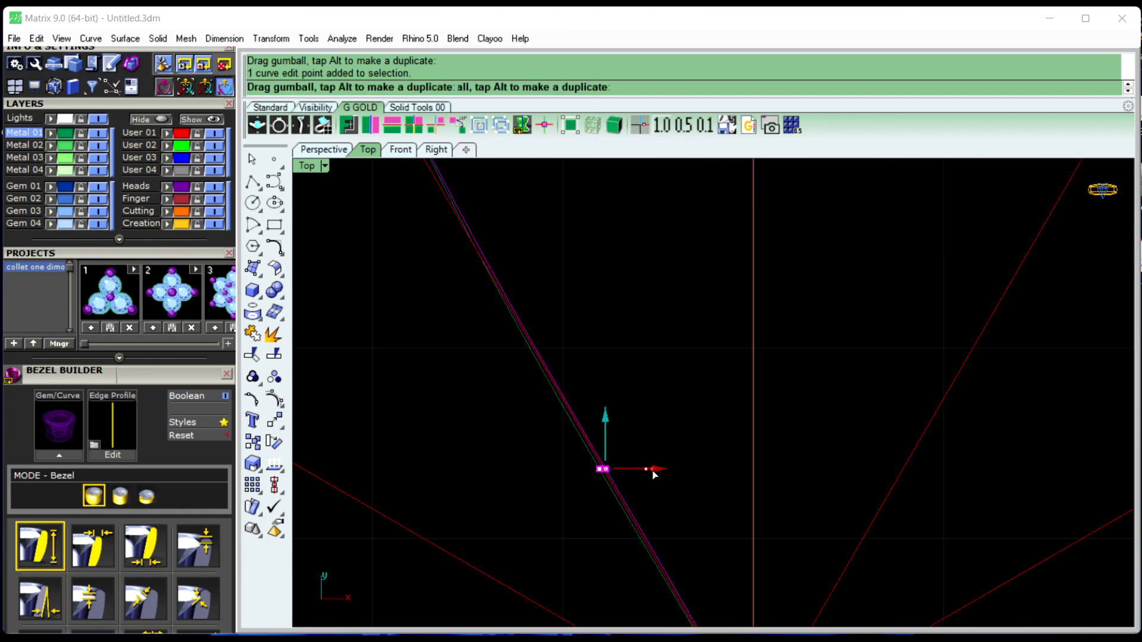
scroll(645, 411, down, 4)
scroll(636, 295, down, 3)
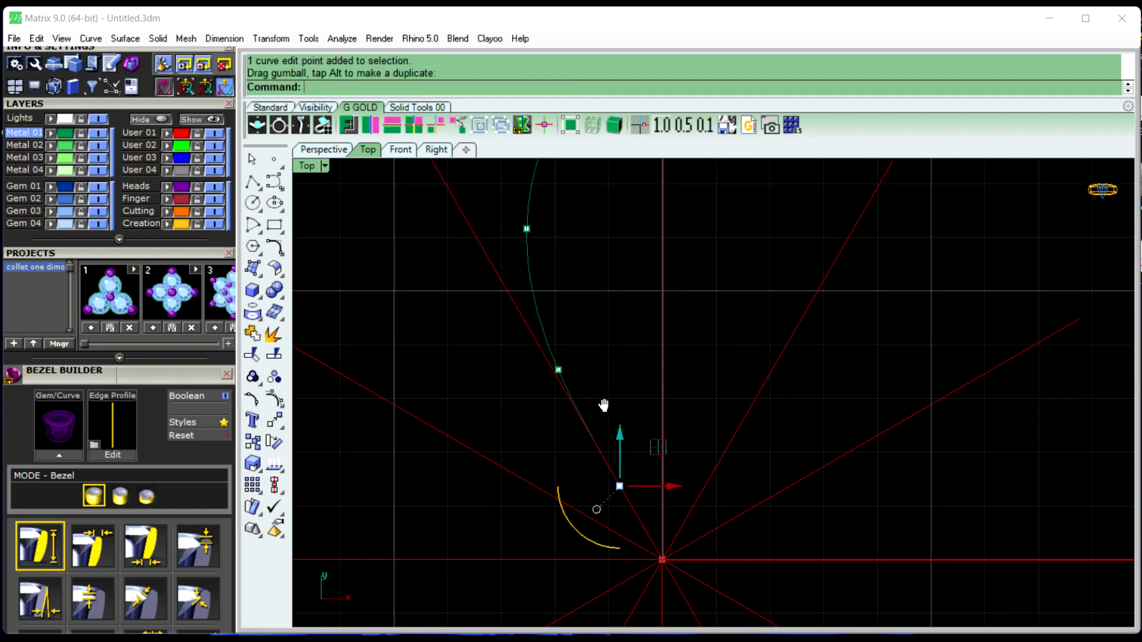
right_drag(592, 396, 497, 356)
click(537, 378)
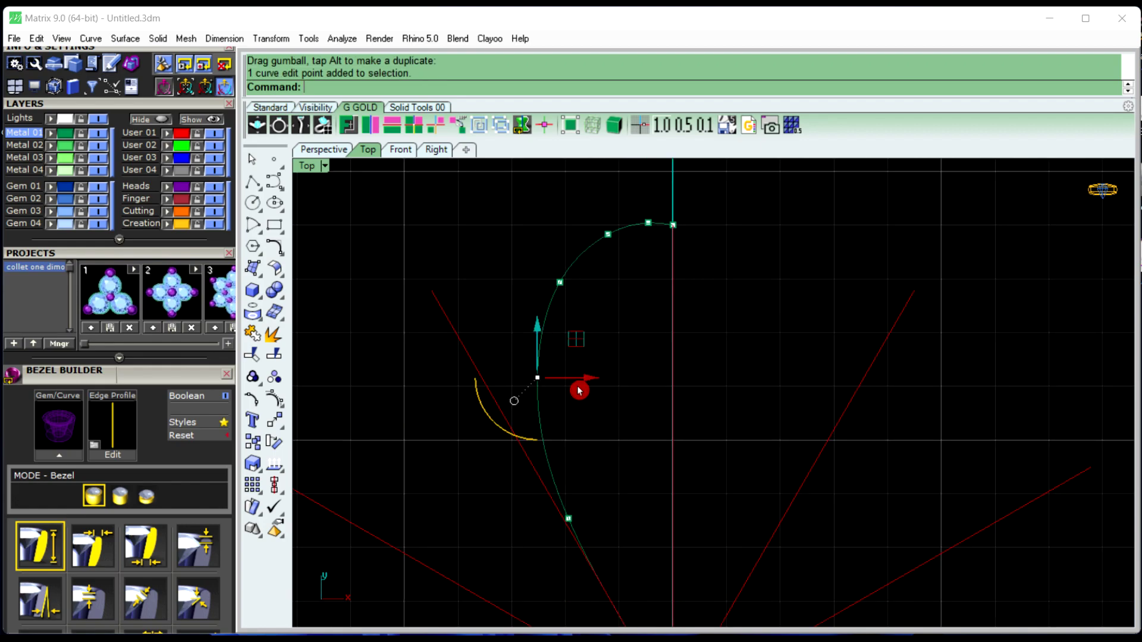
drag(598, 378, 586, 378)
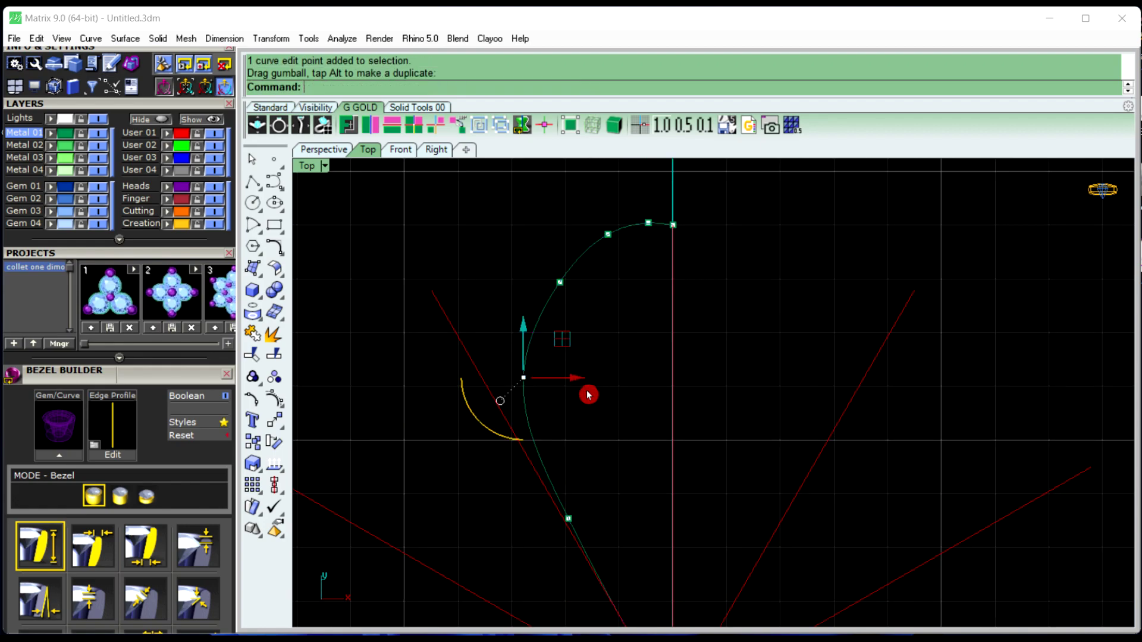
scroll(589, 391, down, 2)
scroll(559, 500, up, 2)
mouse_move(539, 441)
mouse_down()
mouse_move(649, 494)
mouse_move(646, 480)
mouse_up()
scroll(648, 466, down, 1)
scroll(630, 387, down, 1)
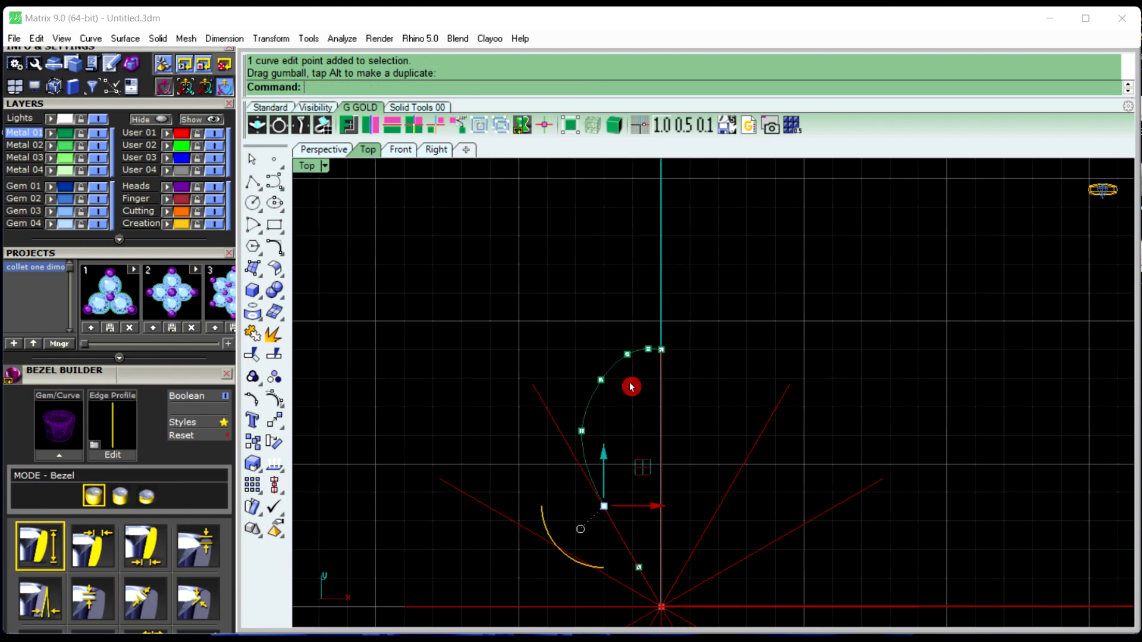
scroll(588, 374, up, 2)
drag(544, 351, 618, 436)
drag(634, 399, 631, 401)
scroll(644, 402, up, 2)
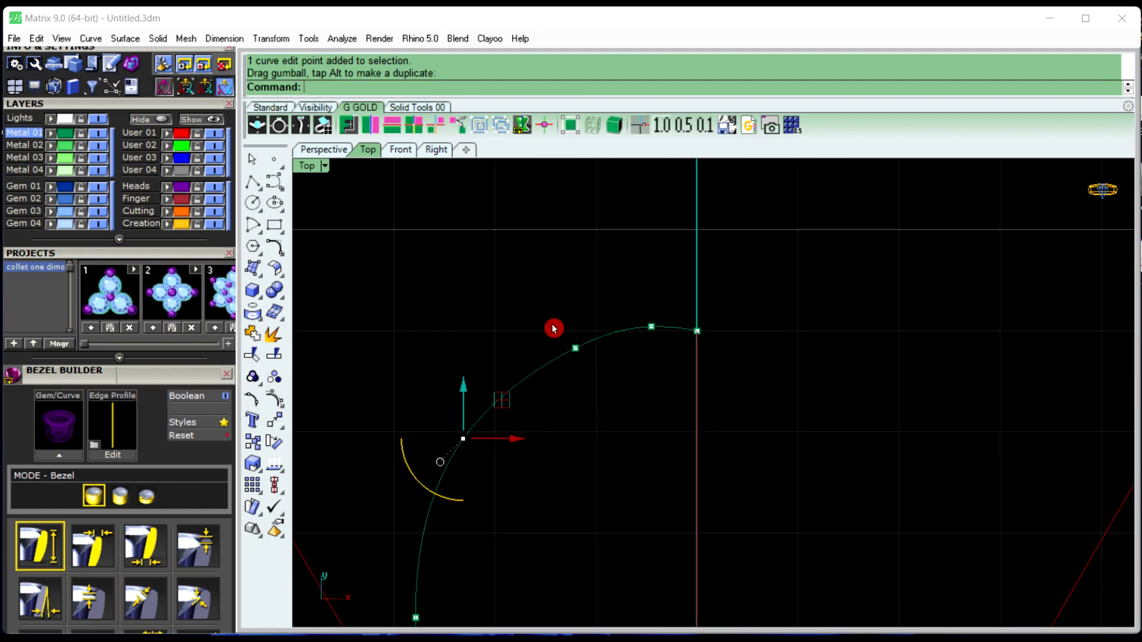
drag(580, 316, 578, 308)
right_drag(663, 341, 612, 333)
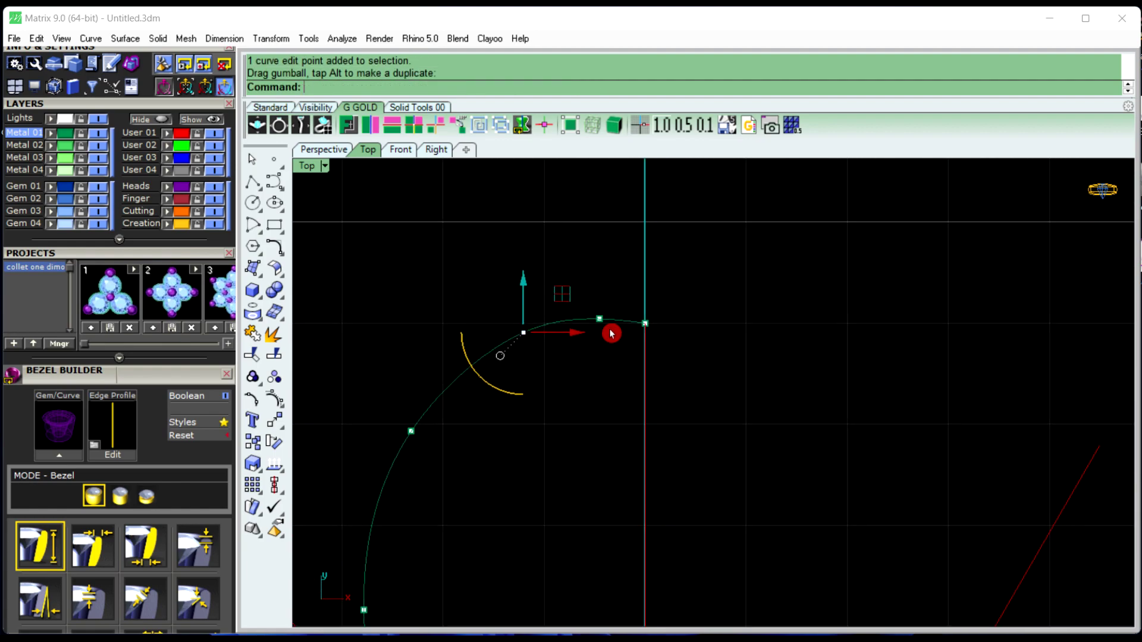
click(599, 319)
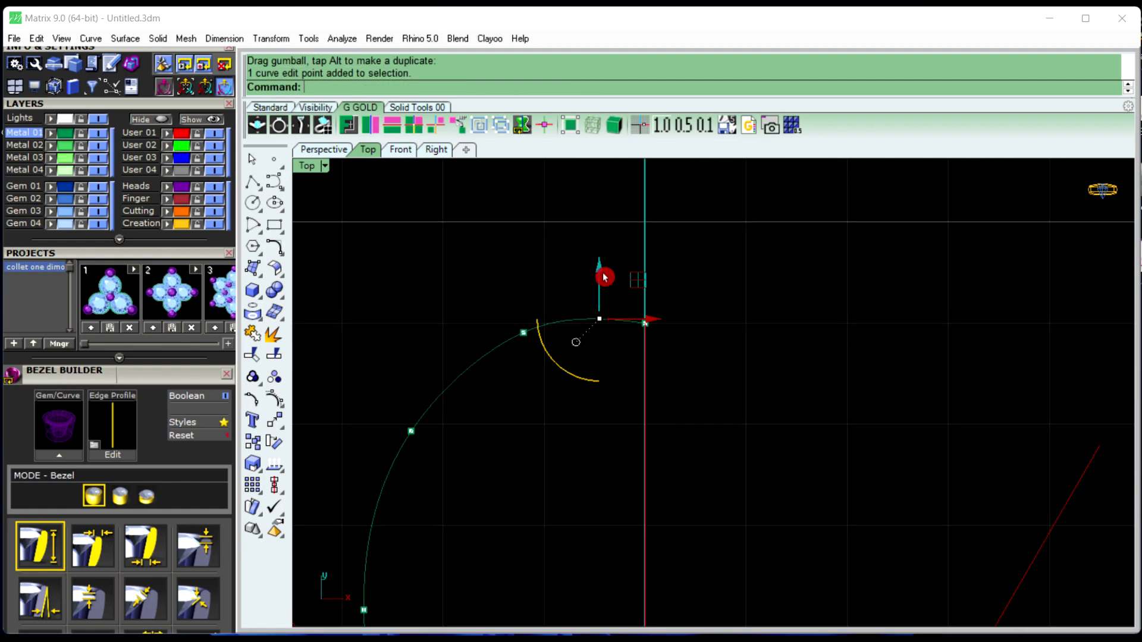
drag(605, 277, 599, 262)
click(645, 313)
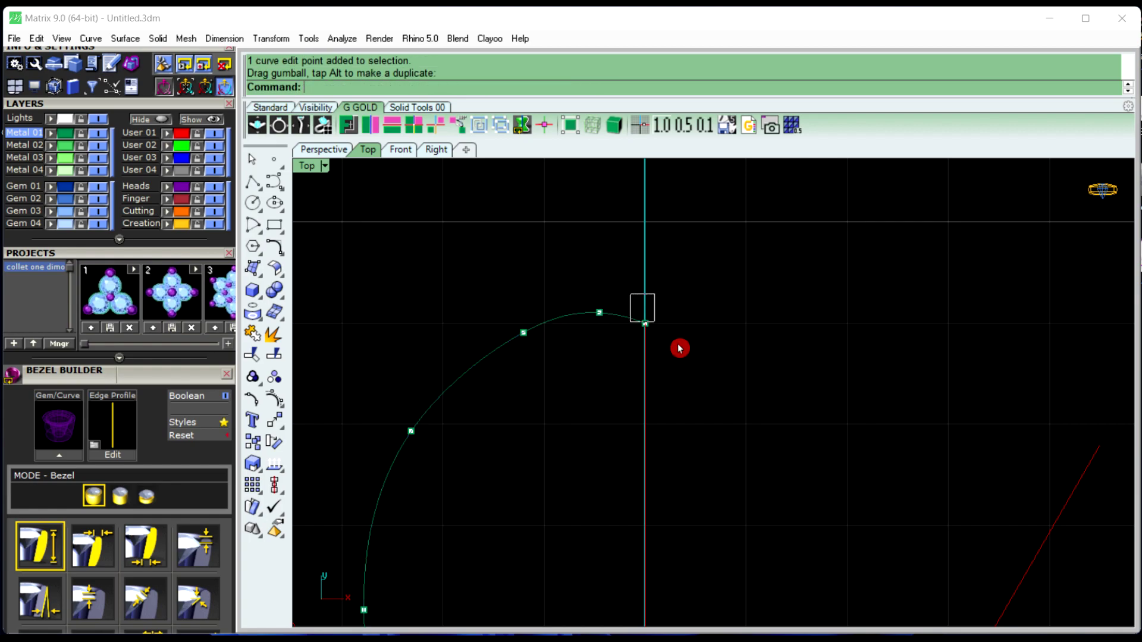
mouse_move(680, 348)
mouse_down()
mouse_move(646, 291)
mouse_move(668, 378)
mouse_up()
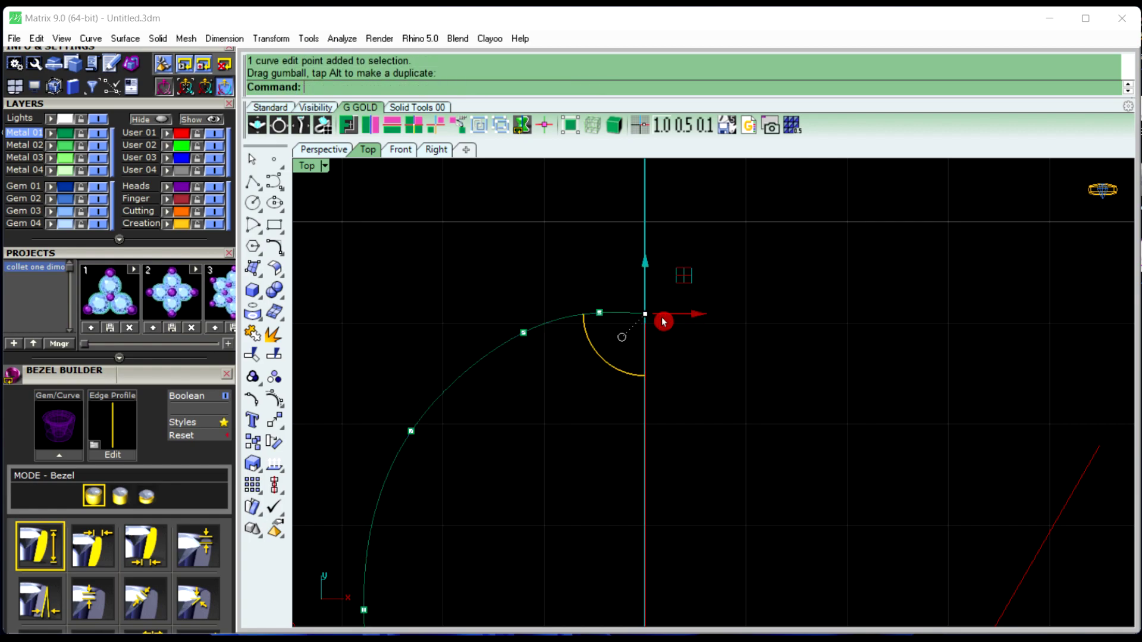
Hide the edit points and rebuild the curve evenly, deviating 0.024281
click(251, 400)
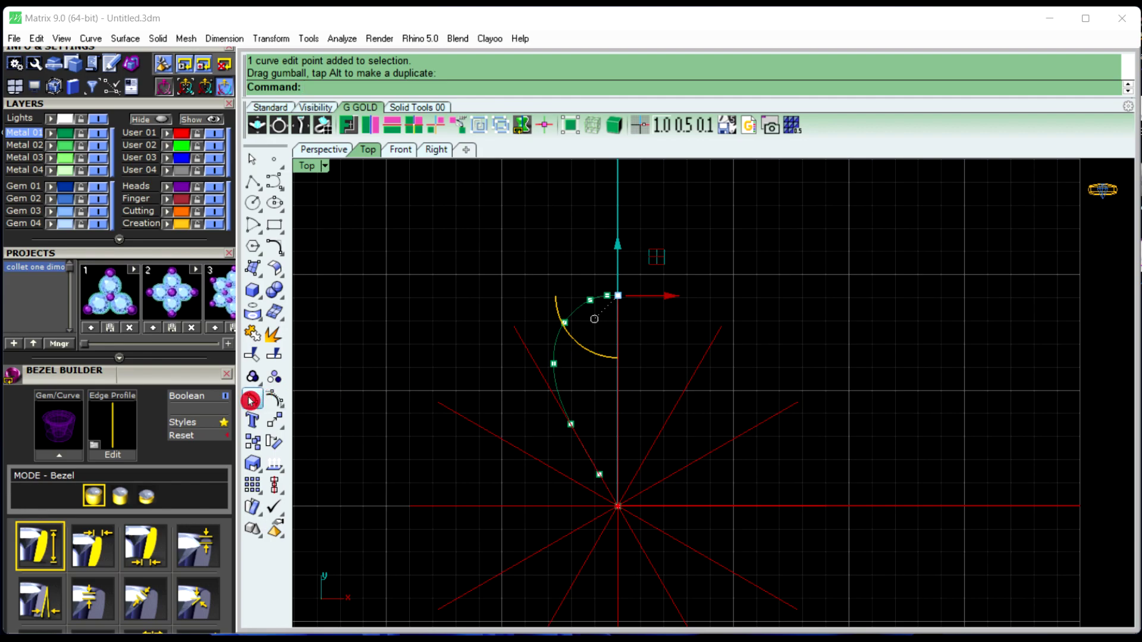
click(553, 355)
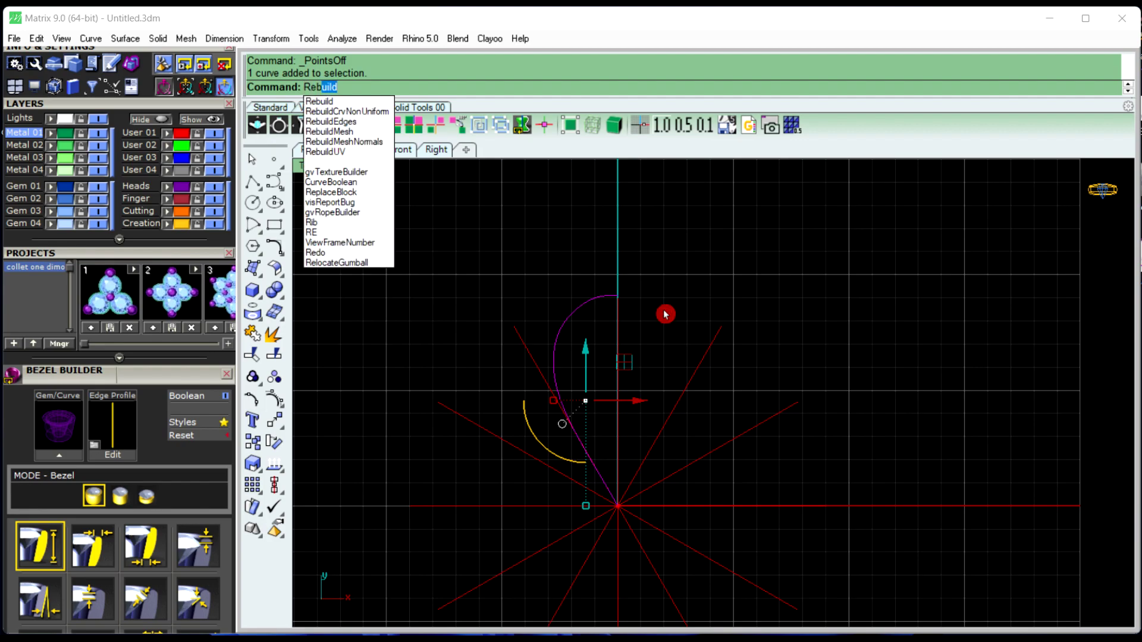
key(Return)
key(Return)
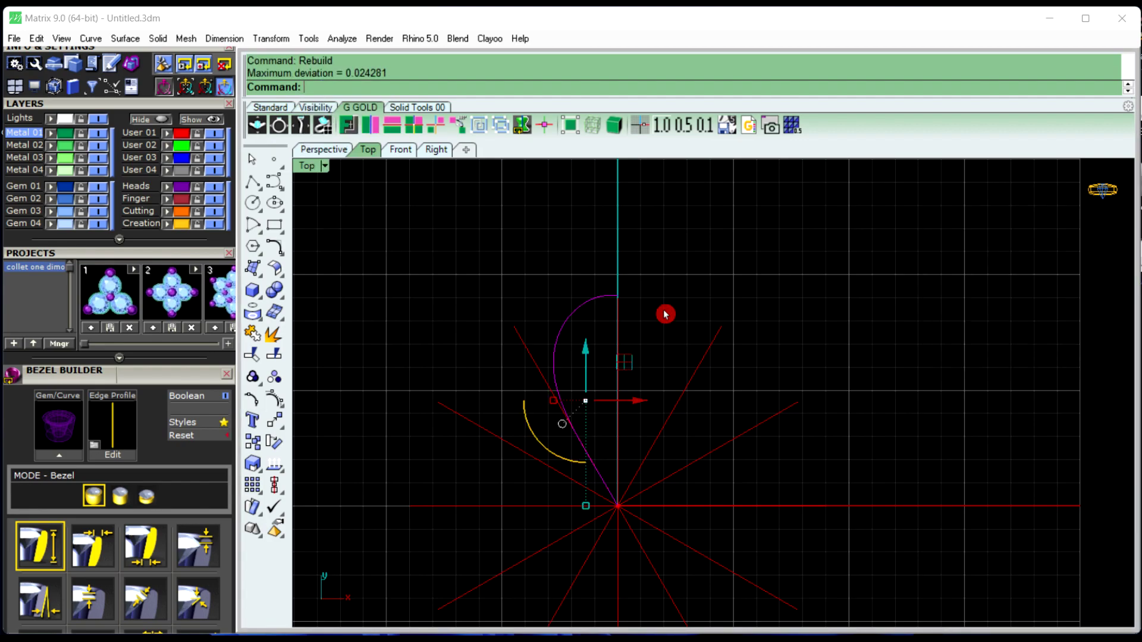
click(377, 124)
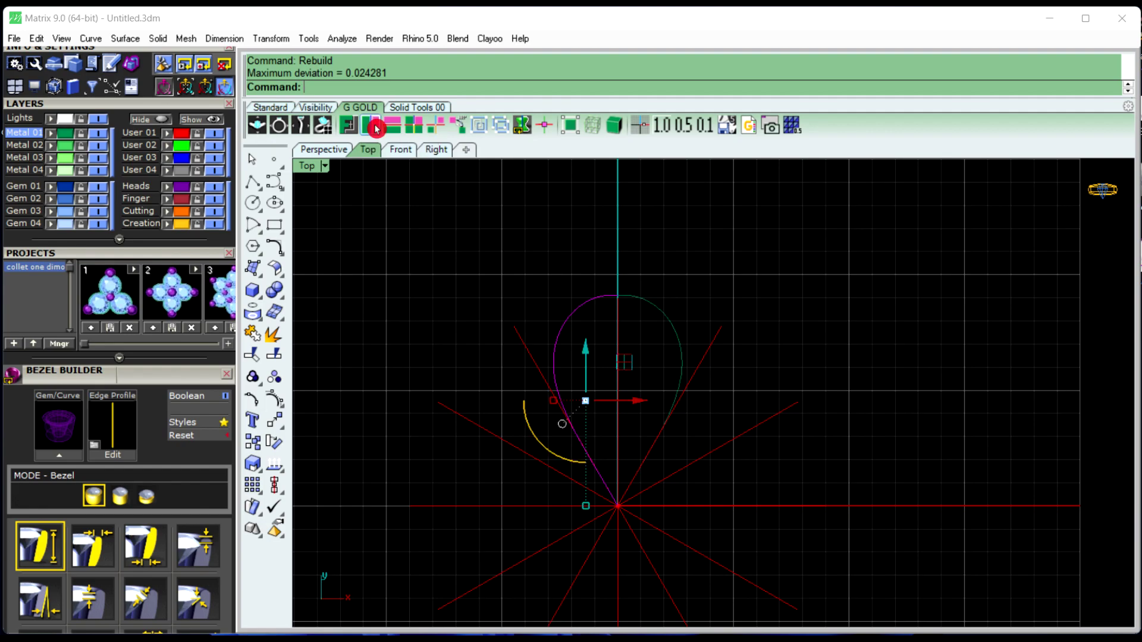
key(Escape)
click(661, 319)
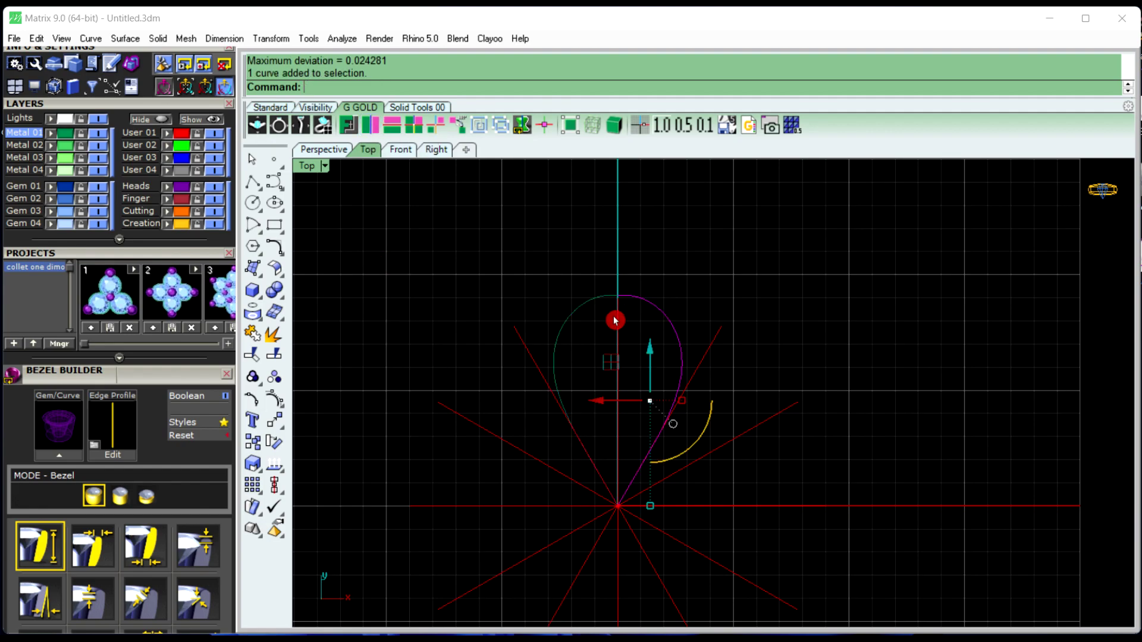
shift+click(578, 321)
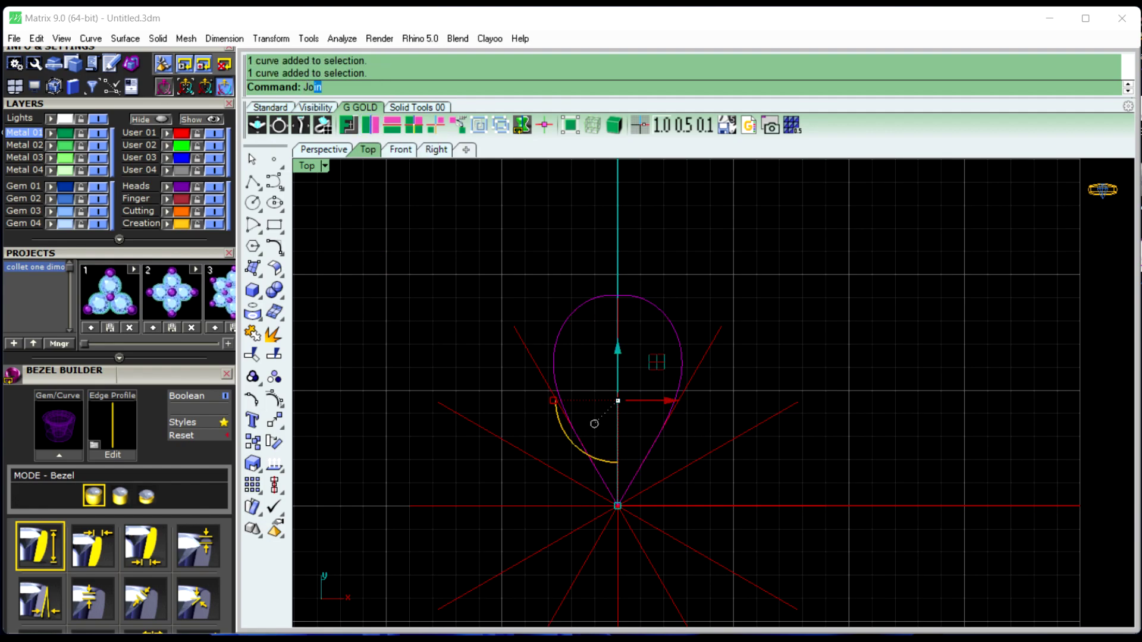
key(Return)
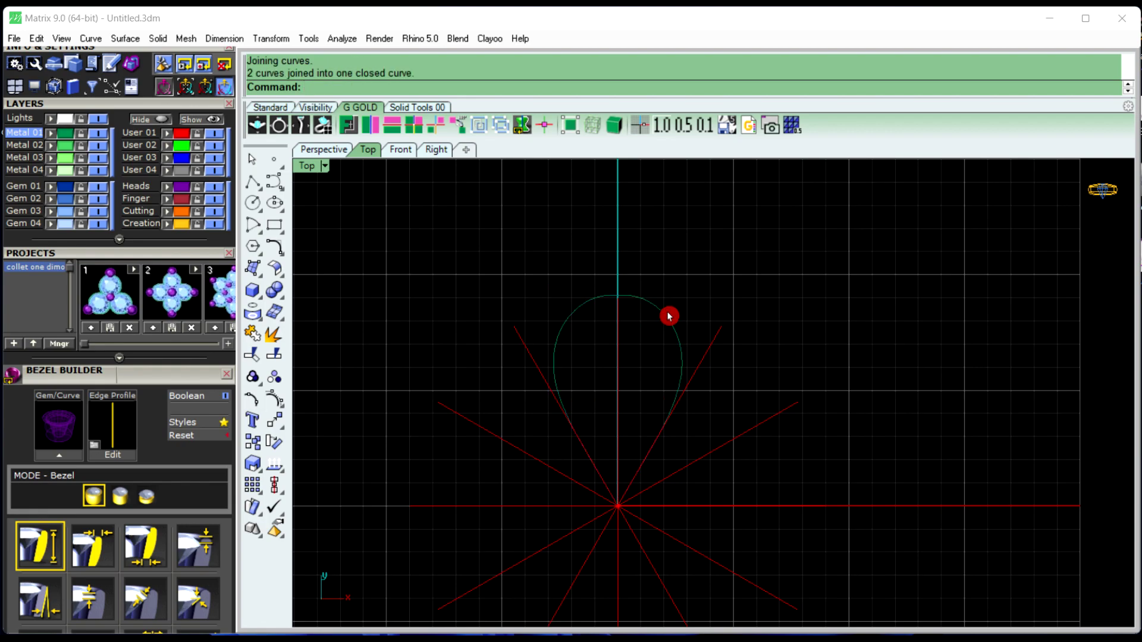
click(669, 316)
right_drag(850, 413, 827, 361)
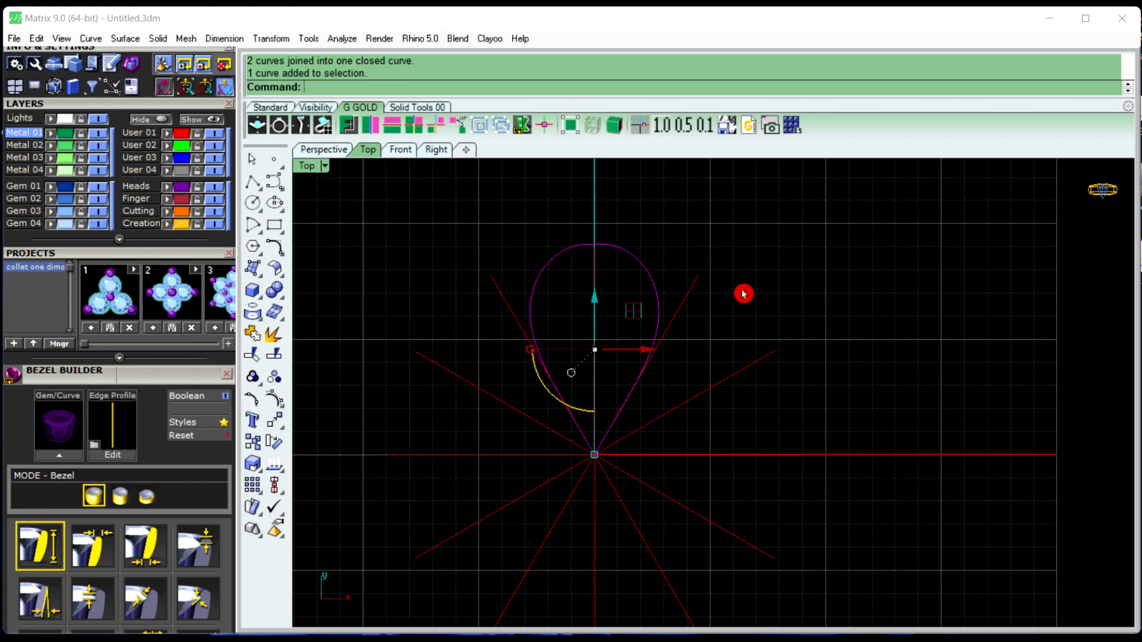
click(267, 39)
mouse_move(290, 304)
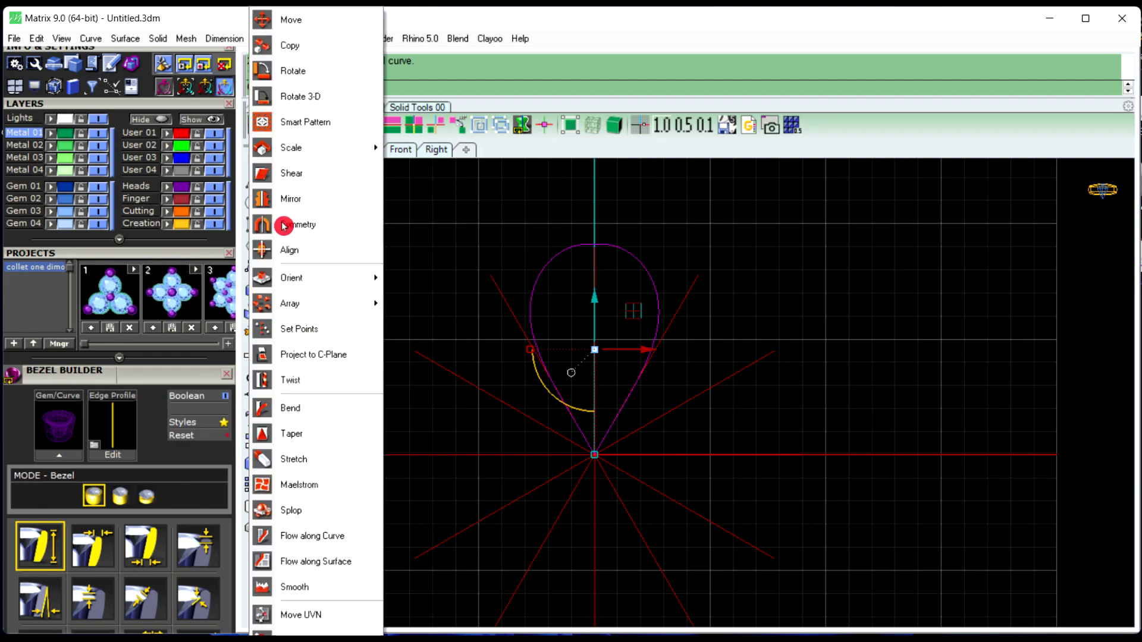
click(428, 331)
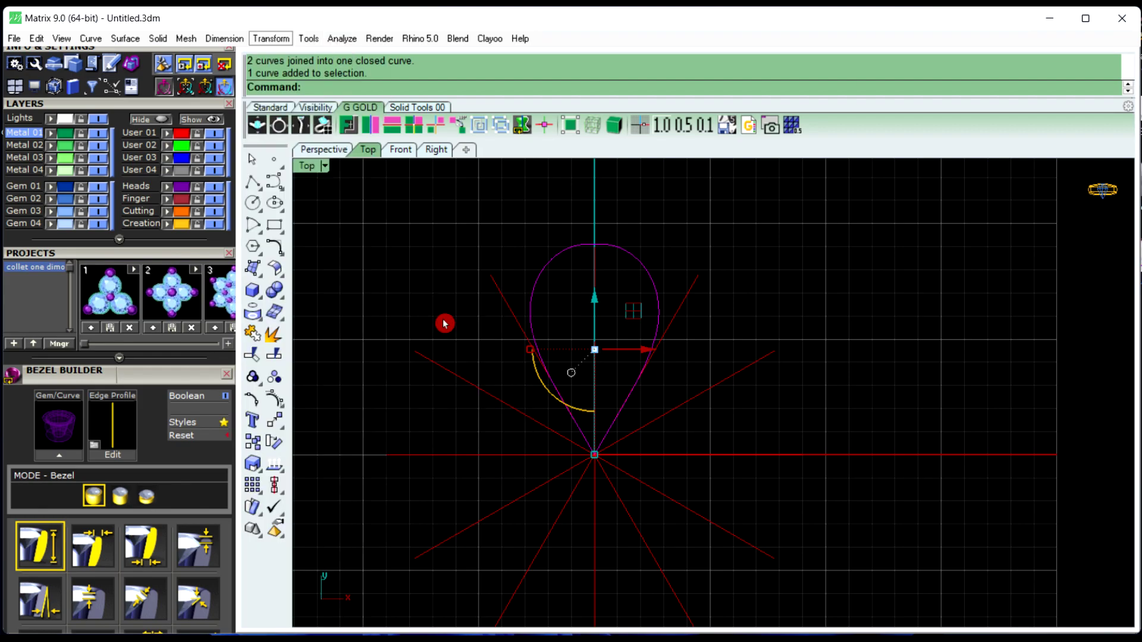
key(Return)
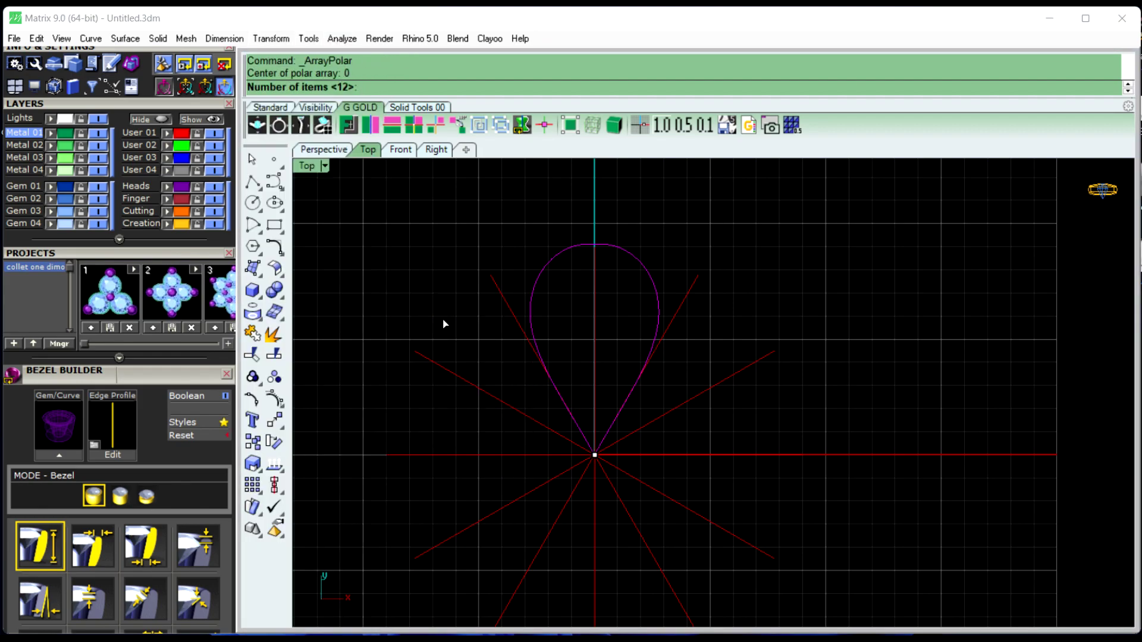
key(Return)
text(360)
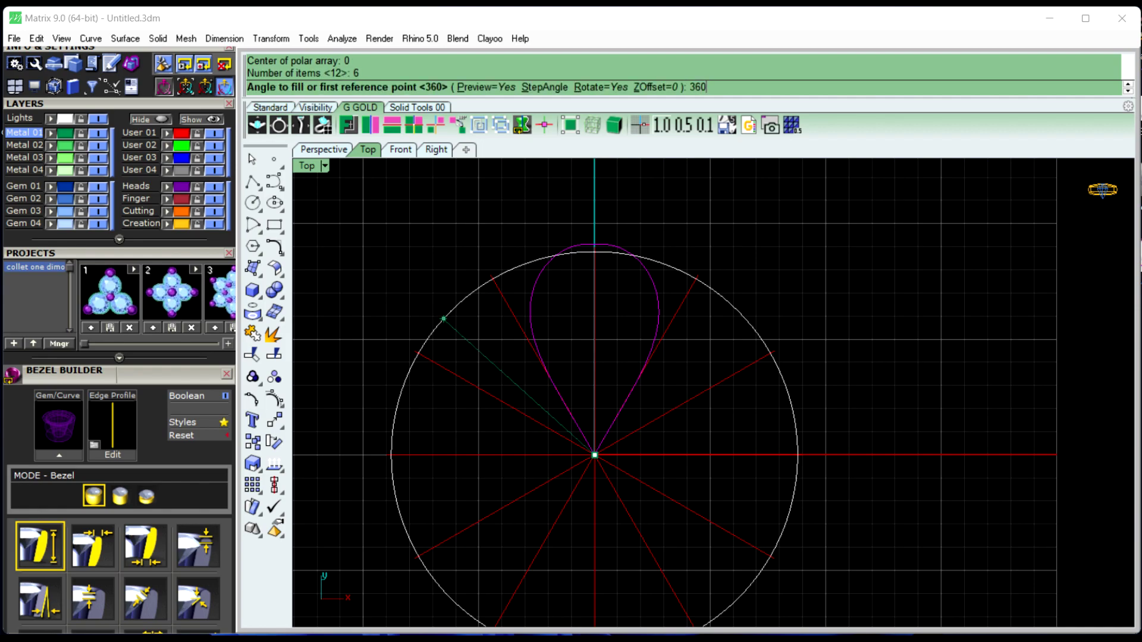
key(Return)
right_click(445, 324)
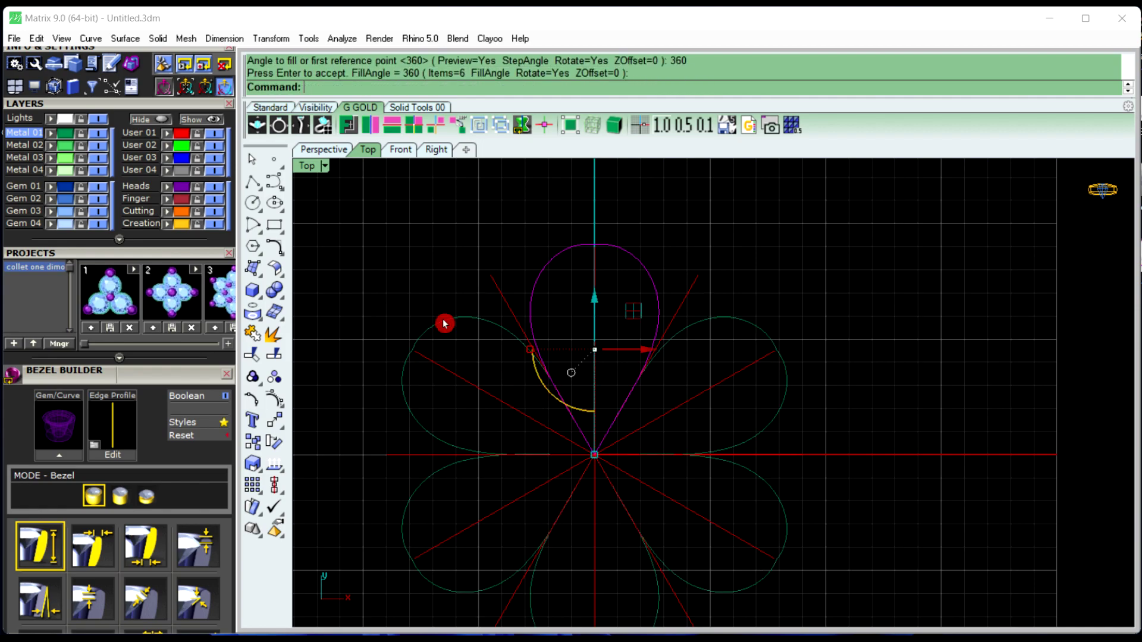
key(Escape)
scroll(847, 387, down, 5)
scroll(671, 472, up, 8)
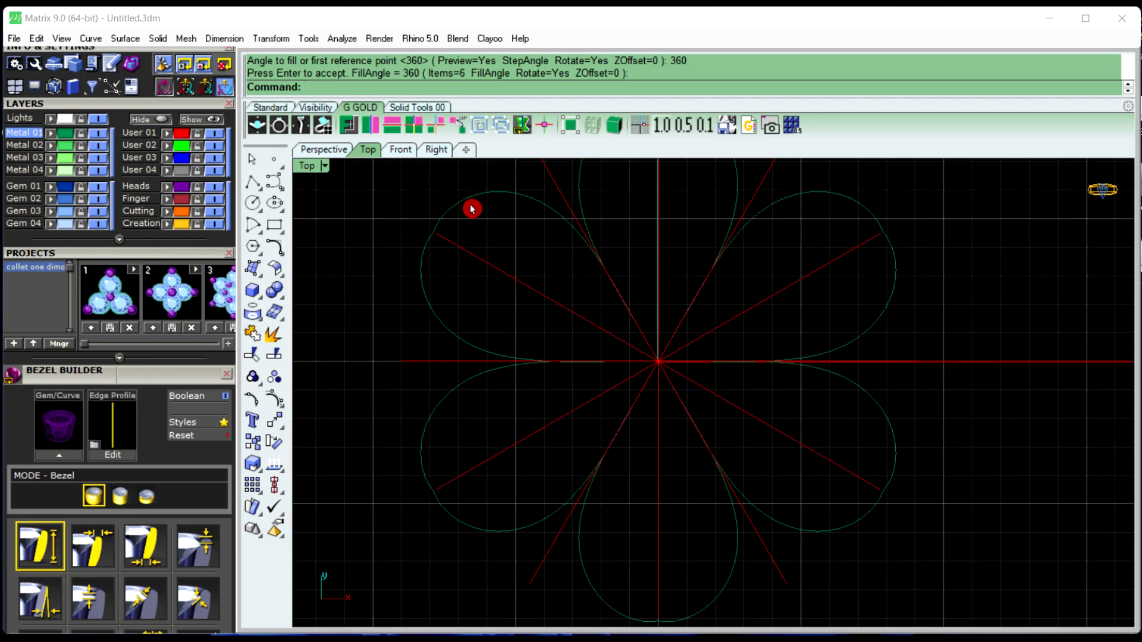
scroll(798, 409, down, 4)
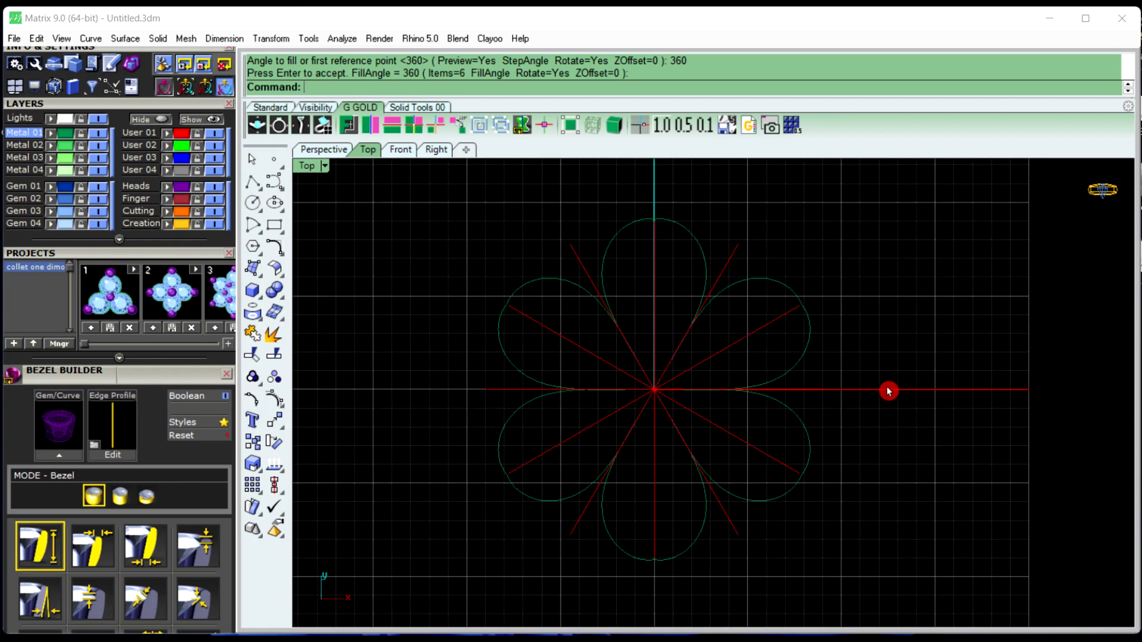
key(ctrl+z)
scroll(659, 221, up, 3)
click(660, 222)
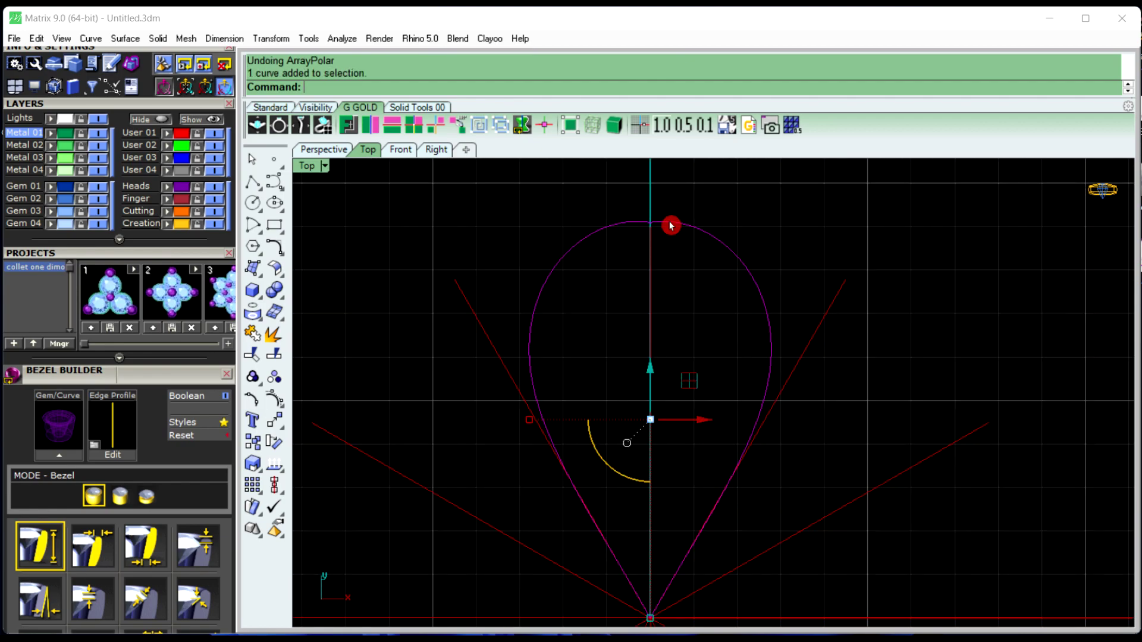
Explode the petal curve into two halves and show their edit points
click(271, 334)
click(618, 232)
click(705, 233)
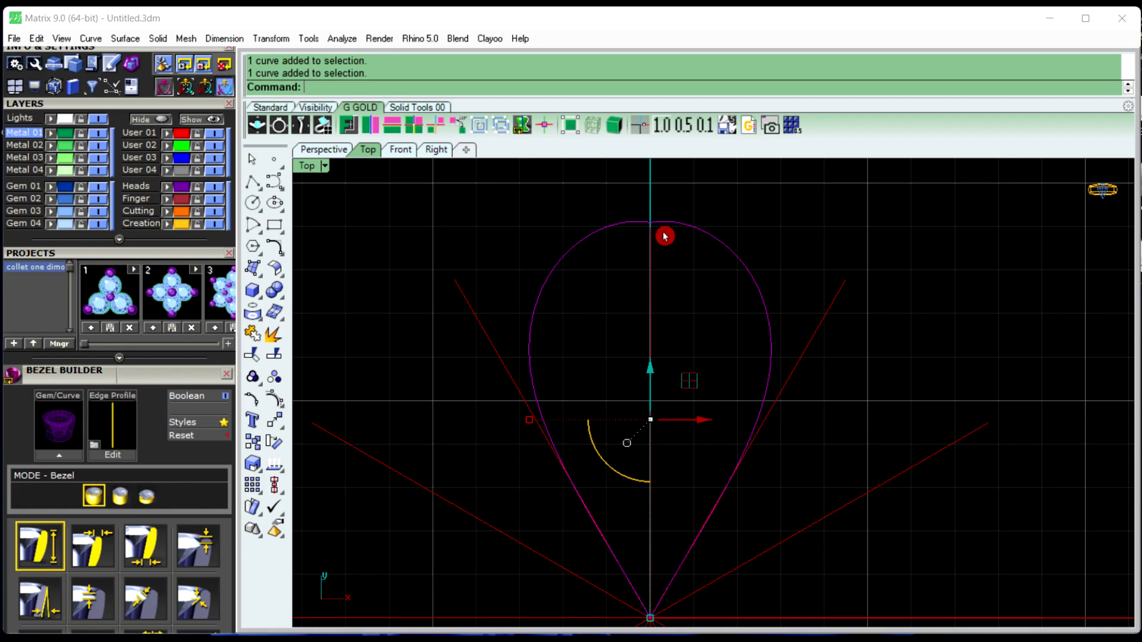
click(252, 398)
scroll(645, 300, up, 5)
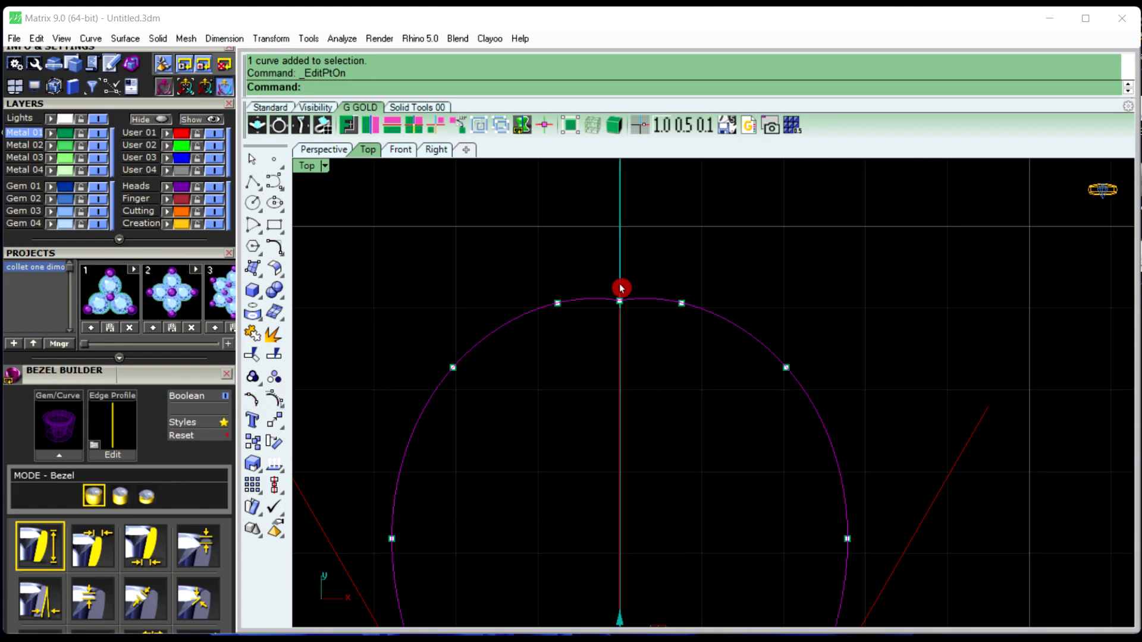
scroll(627, 299, up, 3)
Raise the petal's top edit point slightly, then turn edit points off
click(636, 319)
scroll(649, 288, up, 2)
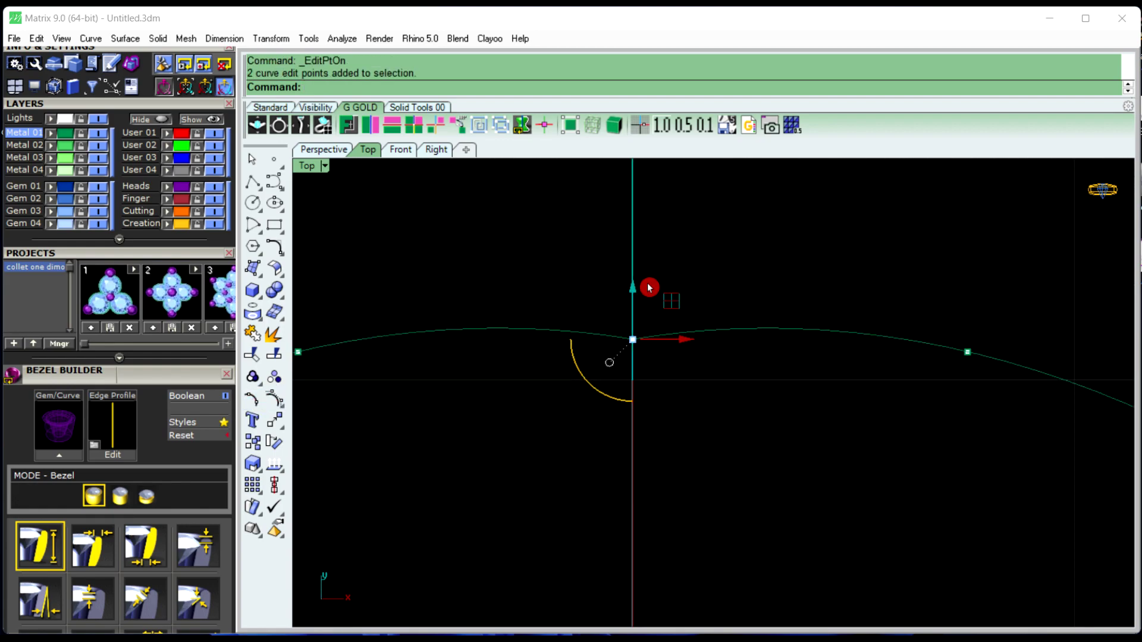
drag(637, 298, 632, 272)
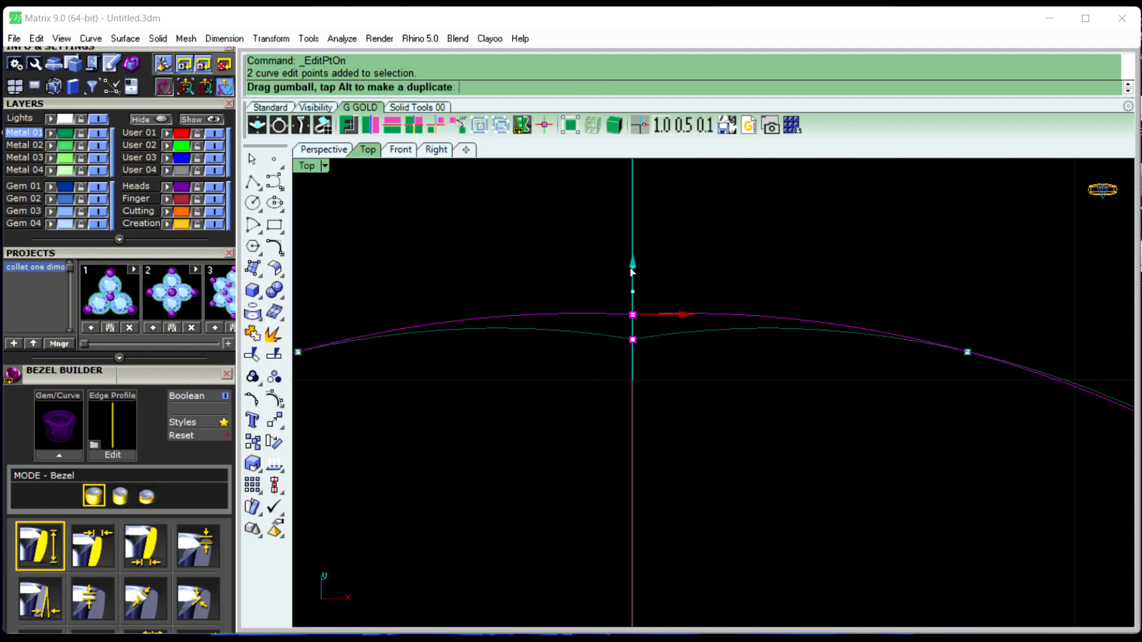
scroll(632, 272, down, 1)
scroll(632, 272, down, 1)
scroll(632, 272, down, 3)
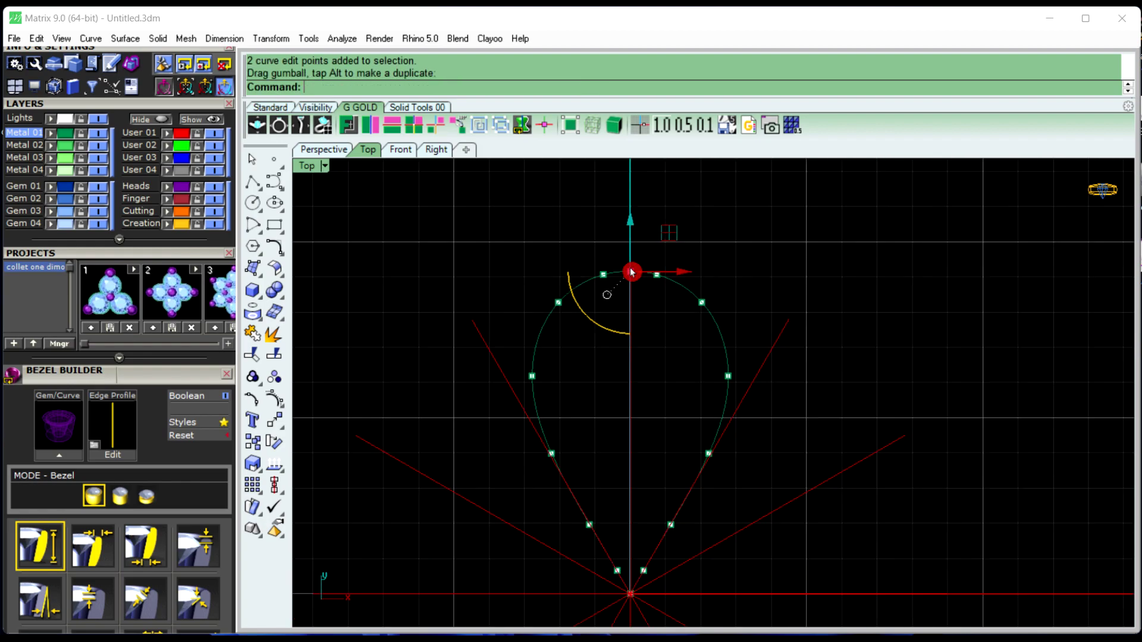
scroll(632, 273, down, 1)
click(252, 399)
scroll(701, 257, up, 2)
scroll(518, 304, up, 3)
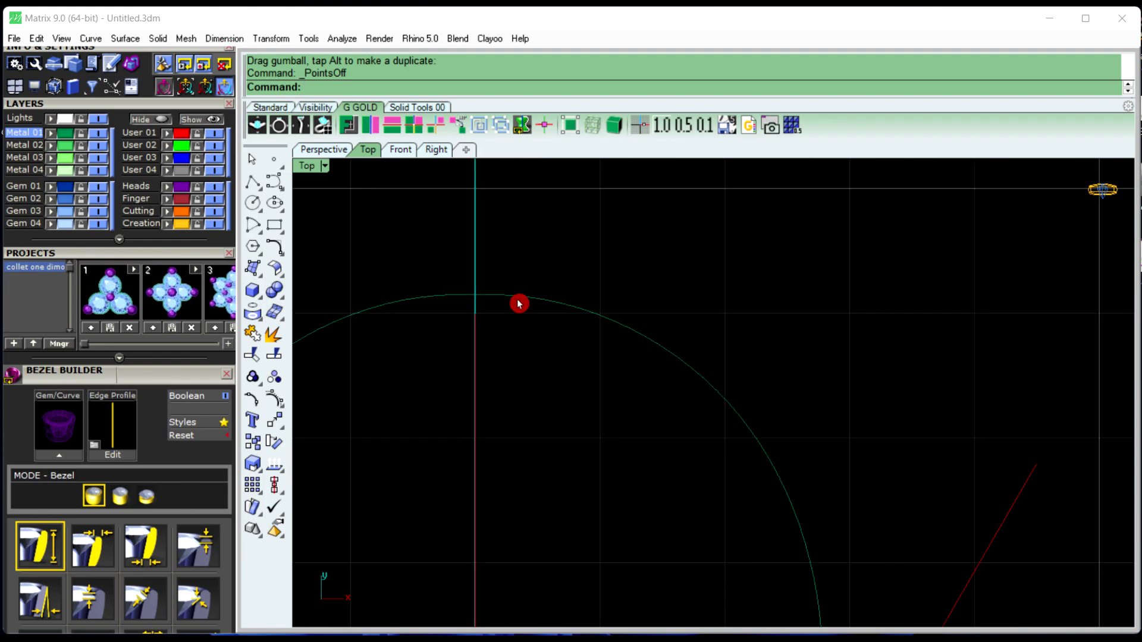
scroll(429, 295, up, 2)
scroll(620, 301, down, 1)
scroll(666, 298, down, 2)
scroll(665, 300, down, 2)
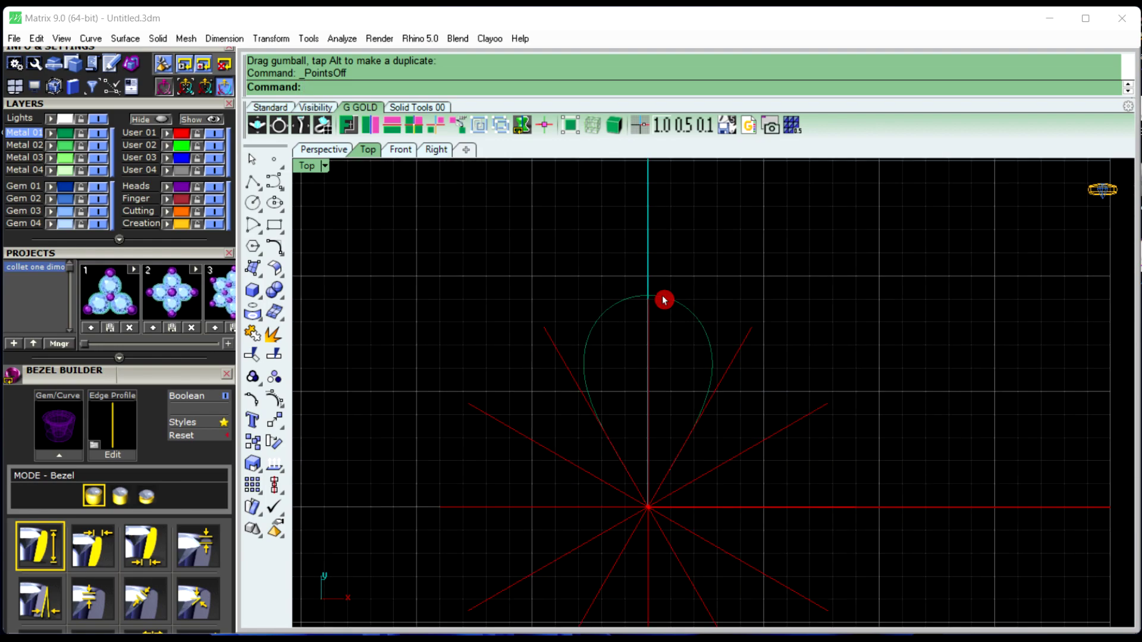
Join the two petal halves into one closed teardrop and hide it
click(682, 307)
click(626, 310)
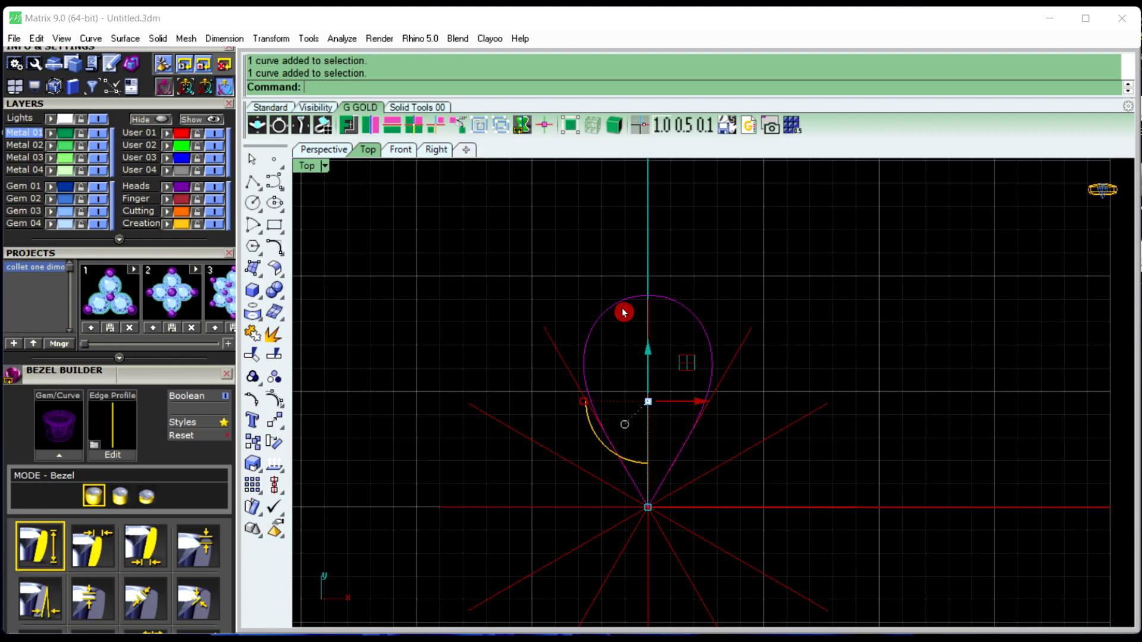
text(Jo)
right_click(573, 289)
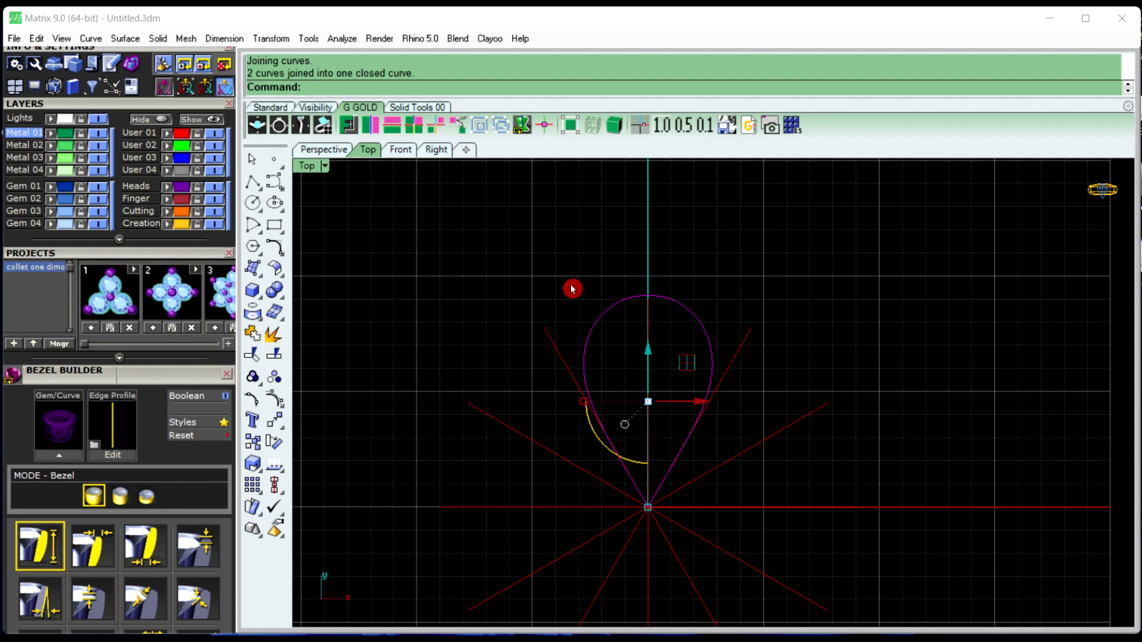
scroll(572, 289, down, 3)
click(588, 304)
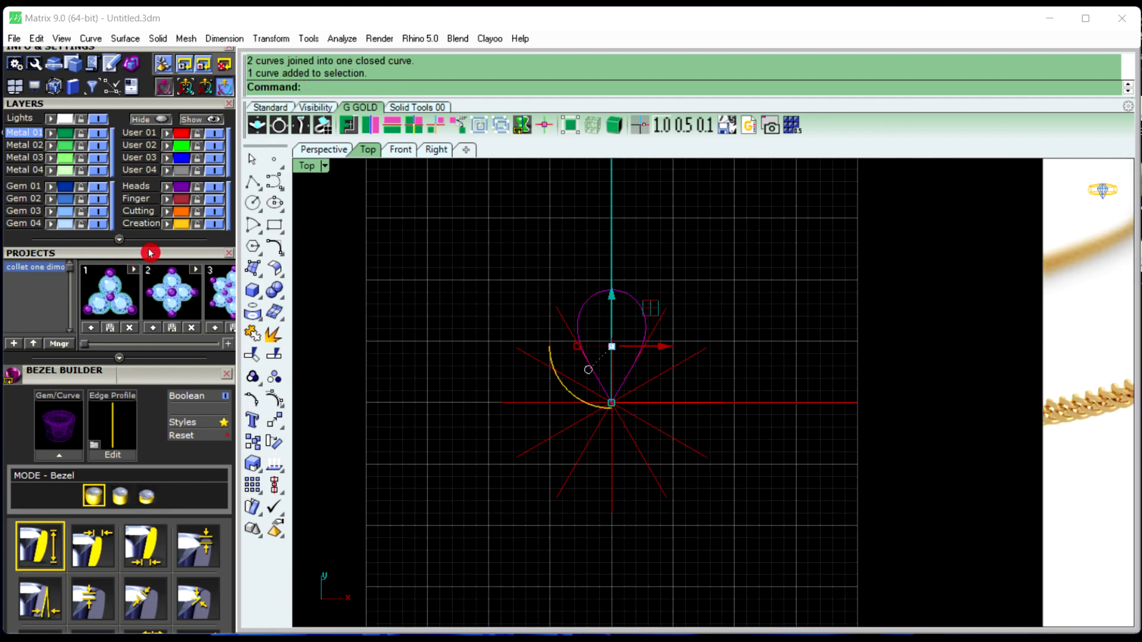
click(160, 124)
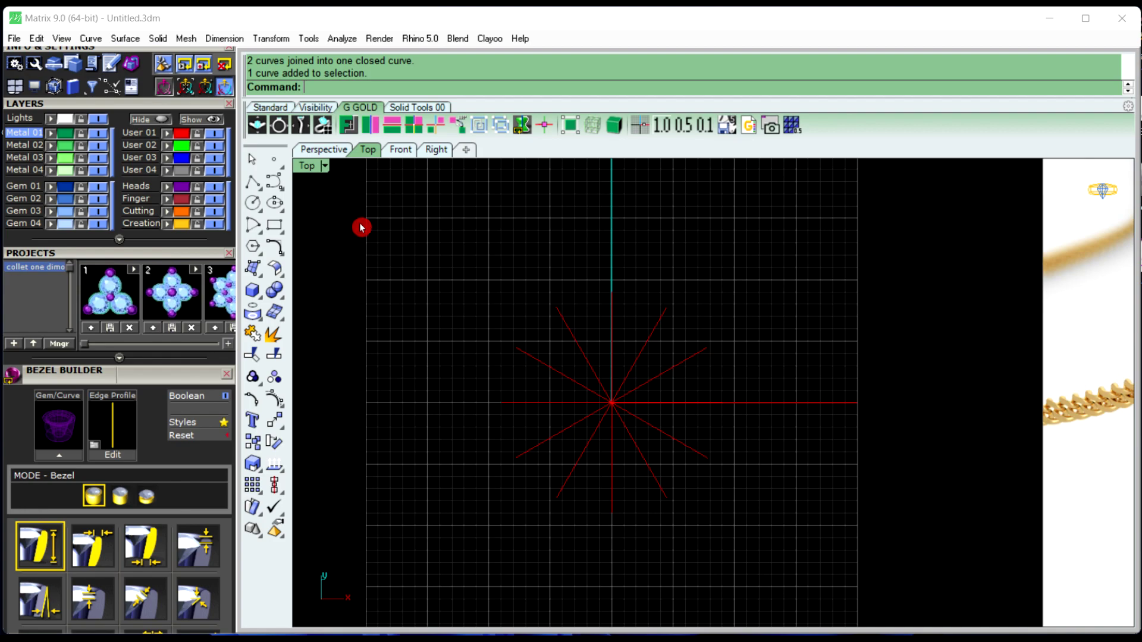
drag(362, 227, 799, 570)
Delete the radial guide lines and arc, then show the three hidden teardrop curves
key(Delete)
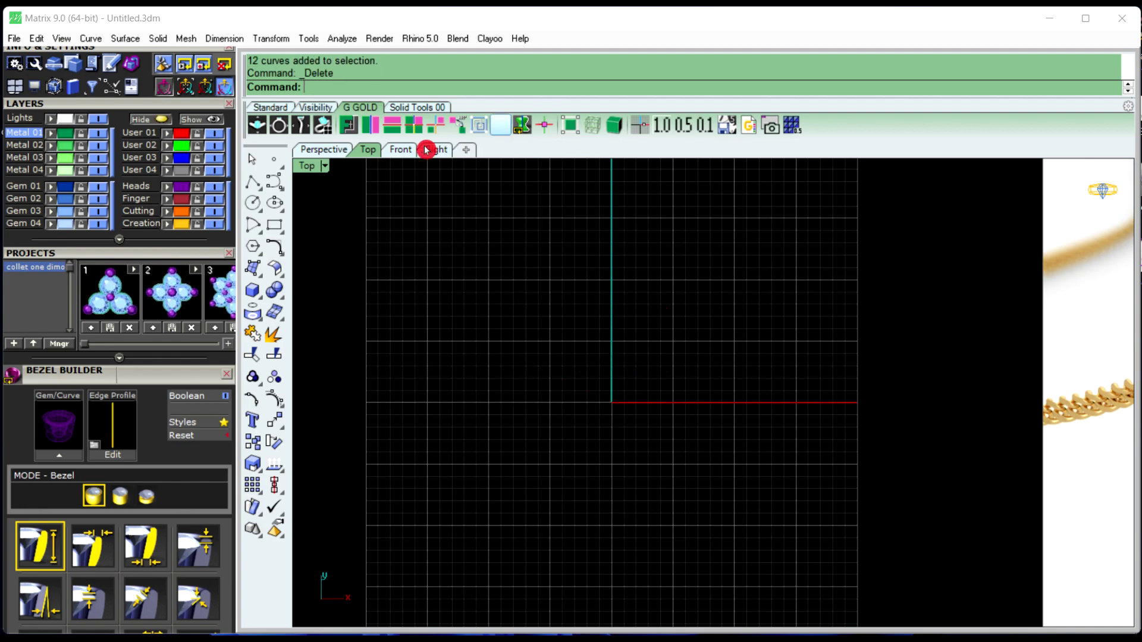
click(188, 119)
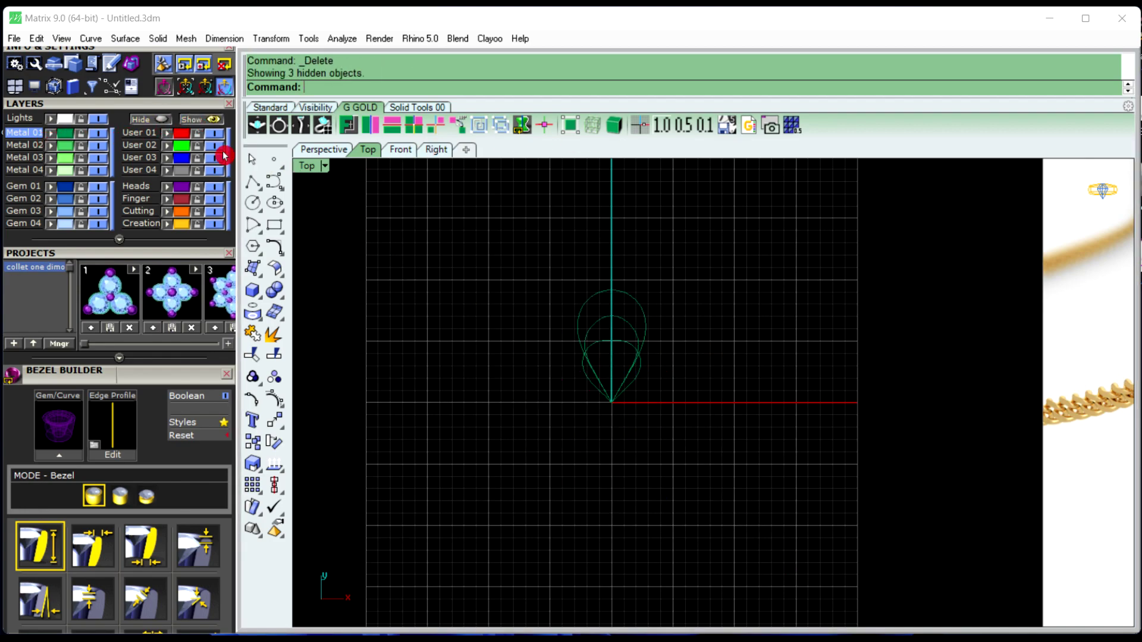
scroll(659, 384, up, 3)
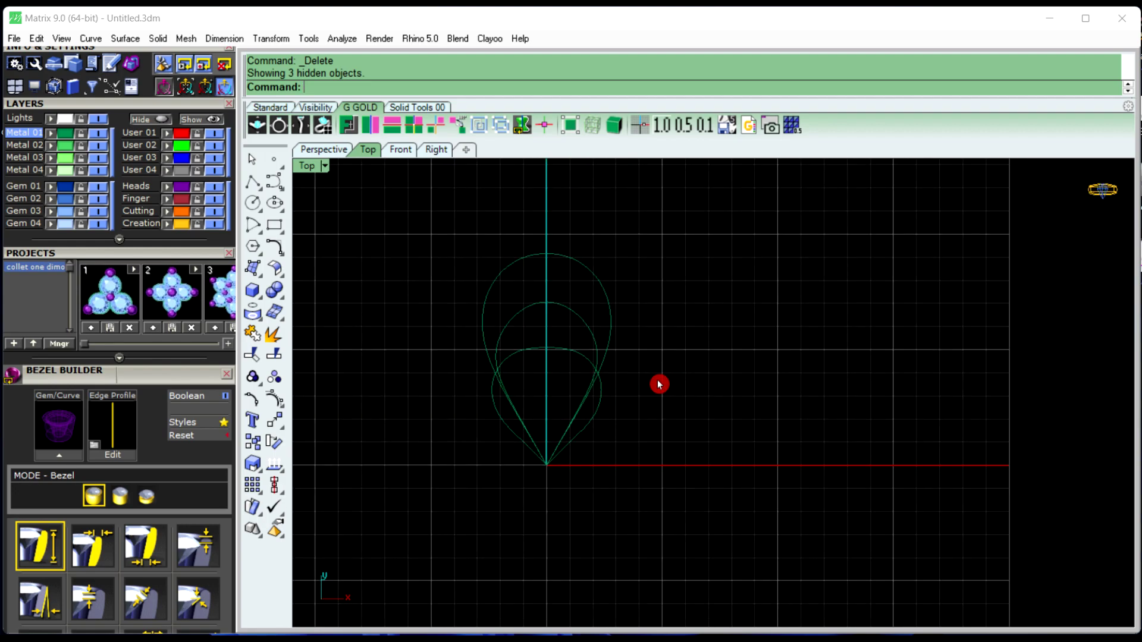
scroll(659, 392, down, 3)
scroll(669, 423, down, 1)
scroll(595, 417, down, 1)
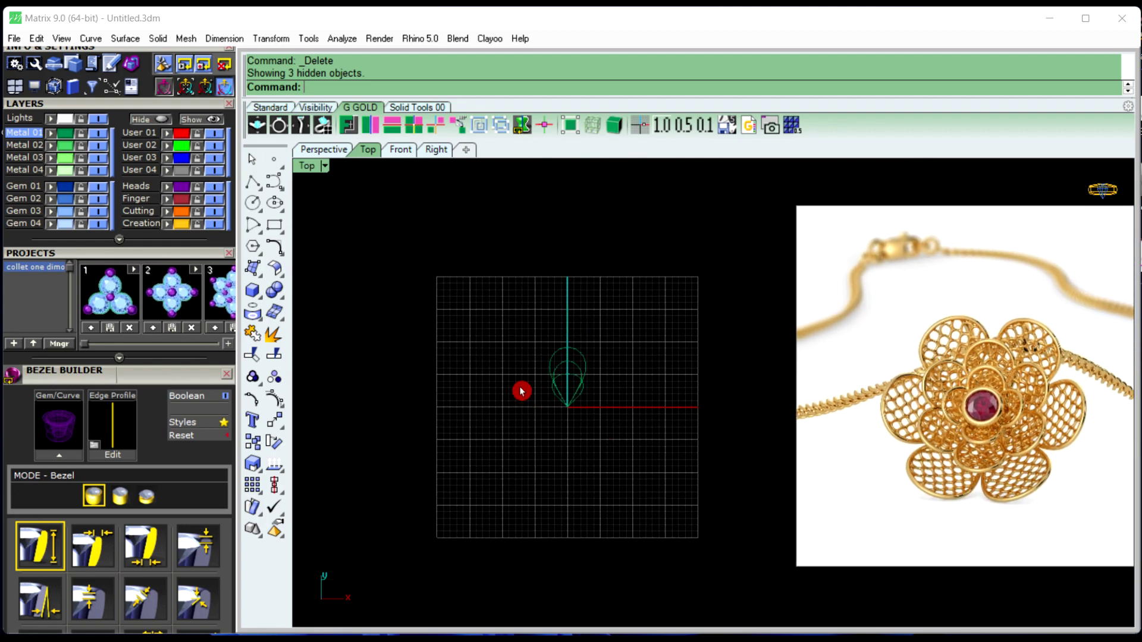
scroll(553, 417, up, 4)
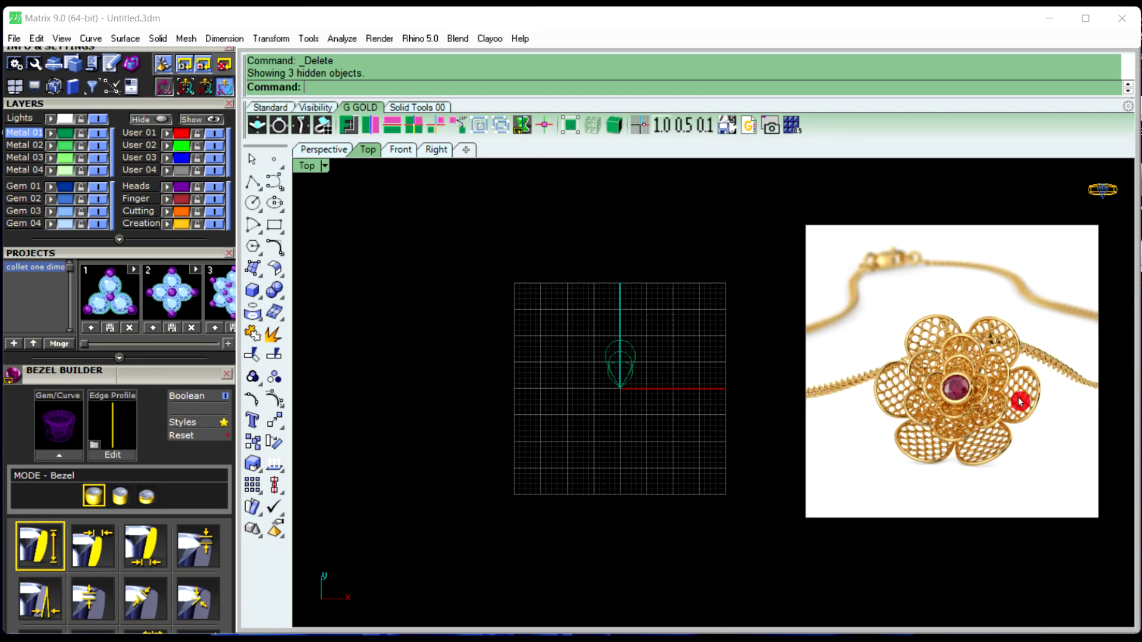
scroll(721, 358, up, 5)
right_drag(780, 401, 711, 357)
In the Perspective view, hide the two larger teardrop curves
scroll(711, 357, up, 7)
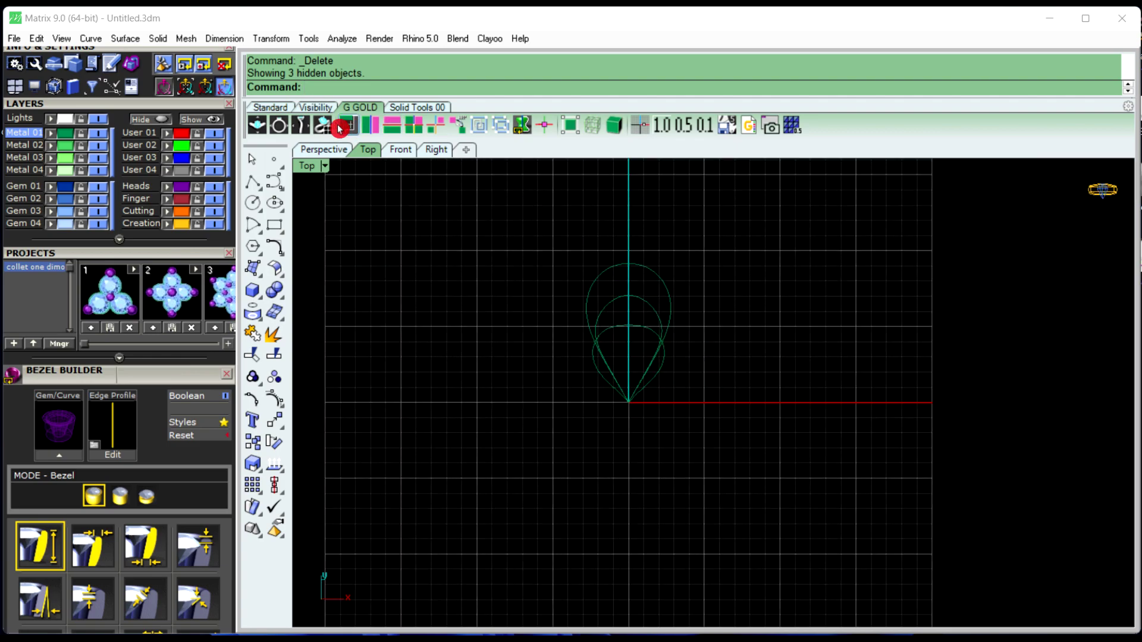
click(344, 156)
mouse_move(589, 426)
right_down()
mouse_move(623, 462)
mouse_move(601, 477)
right_up()
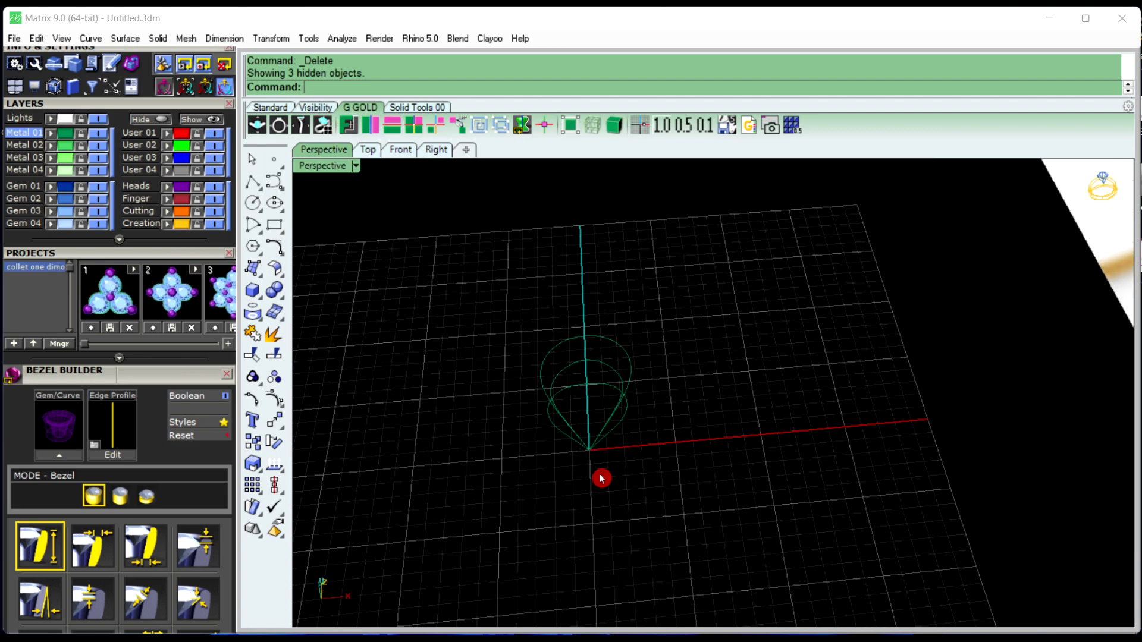
scroll(681, 414, up, 3)
right_drag(682, 413, 668, 454)
scroll(643, 409, up, 3)
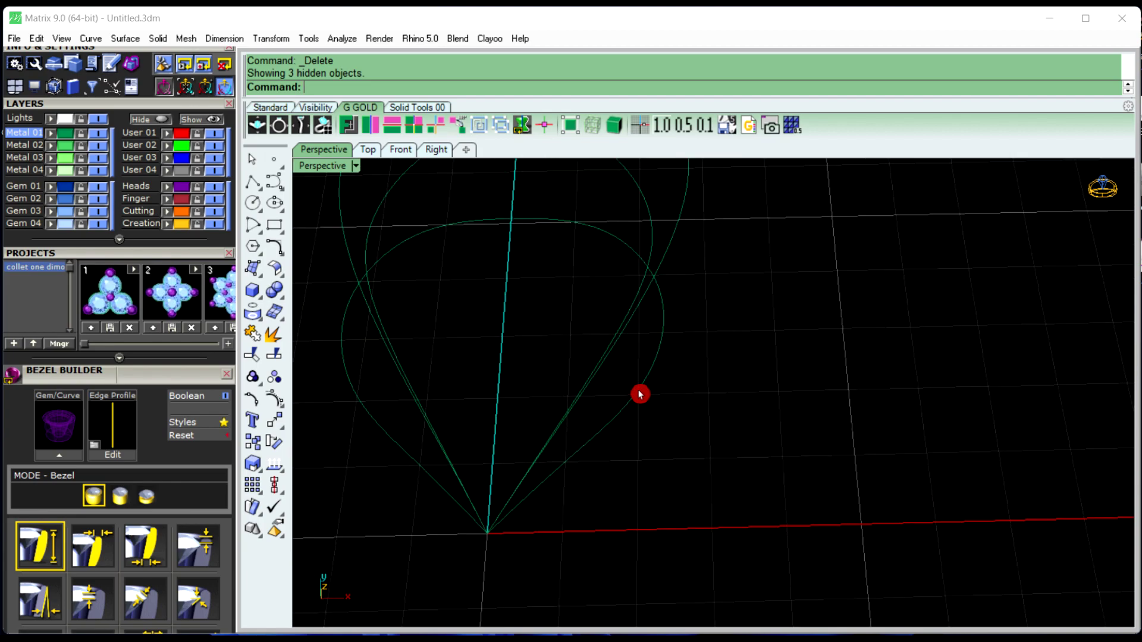
click(640, 395)
mouse_move(738, 429)
right_down()
mouse_move(733, 447)
mouse_move(691, 319)
right_up()
click(676, 334)
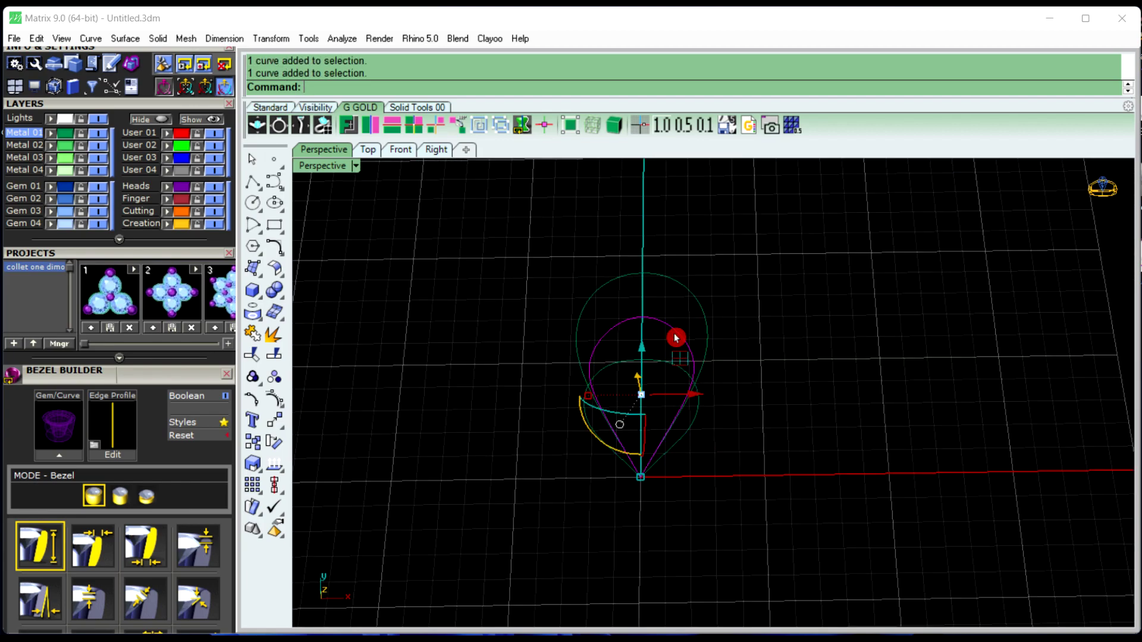
shift+click(692, 300)
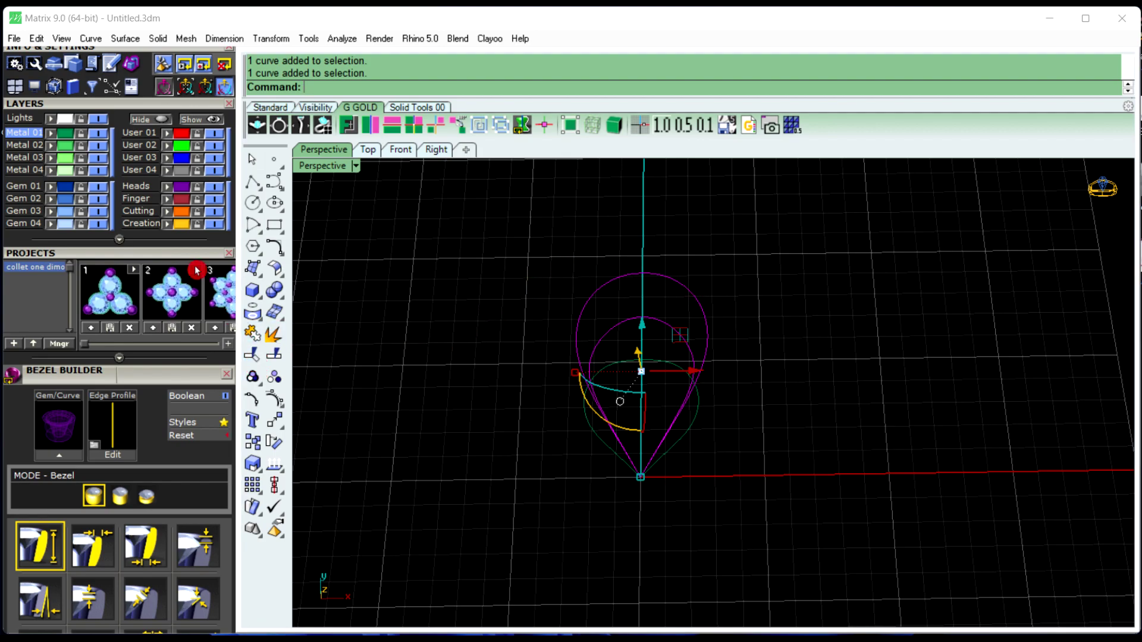
click(157, 120)
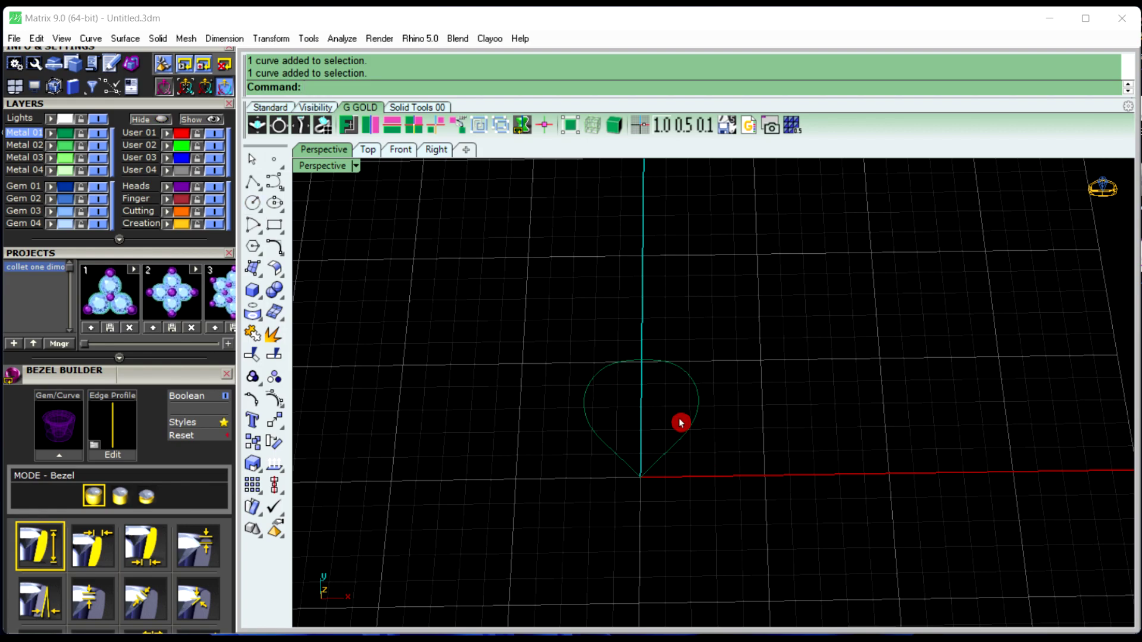
Explode the remaining small teardrop into two halves
click(681, 423)
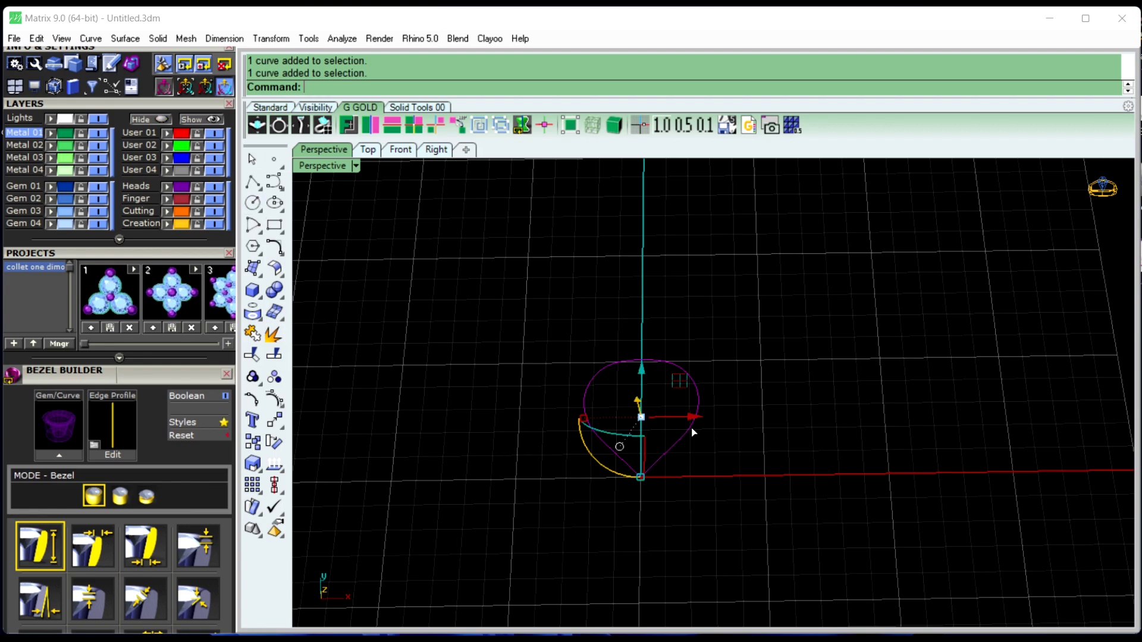
click(276, 339)
click(454, 451)
right_drag(759, 466, 755, 508)
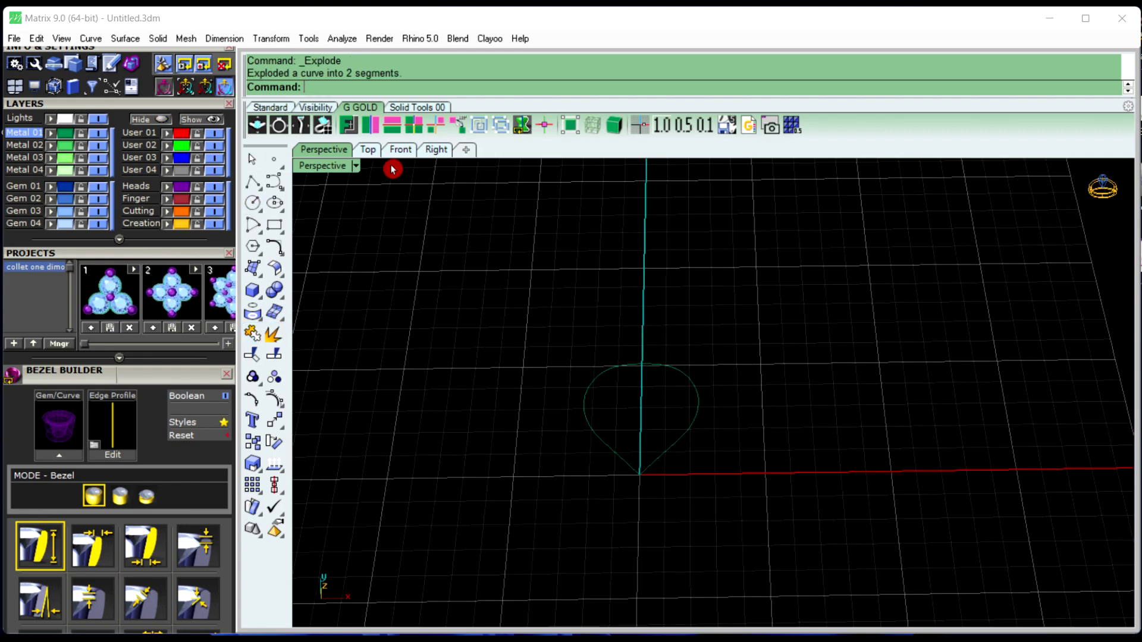
In Top view, draw a straight polyline across the small teardrop's widest part
click(365, 150)
click(253, 182)
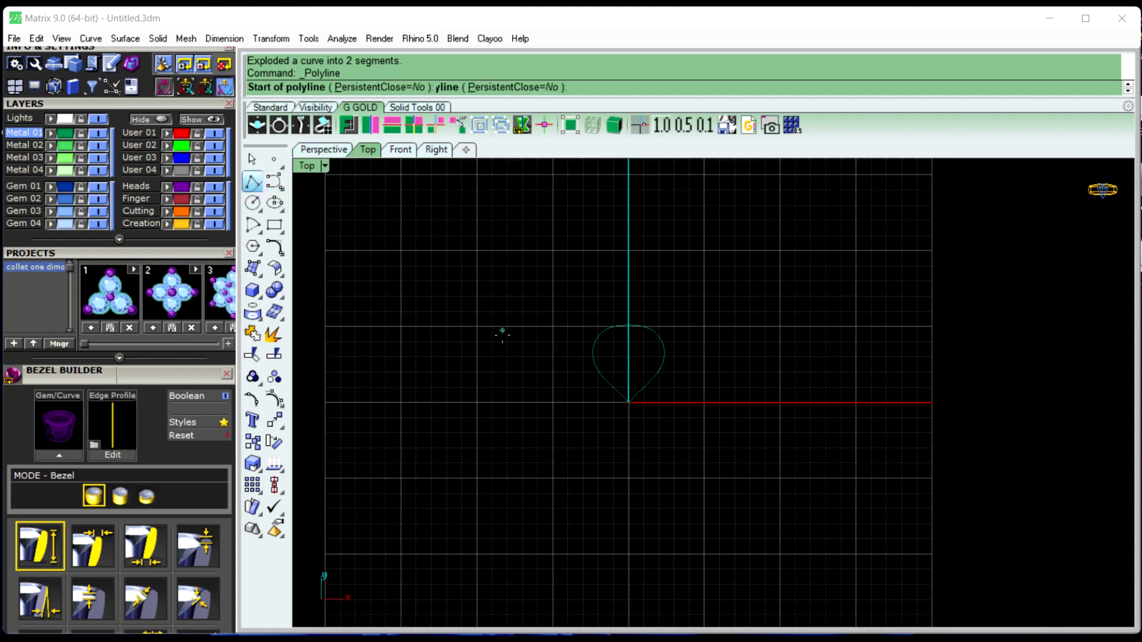
scroll(611, 367, up, 5)
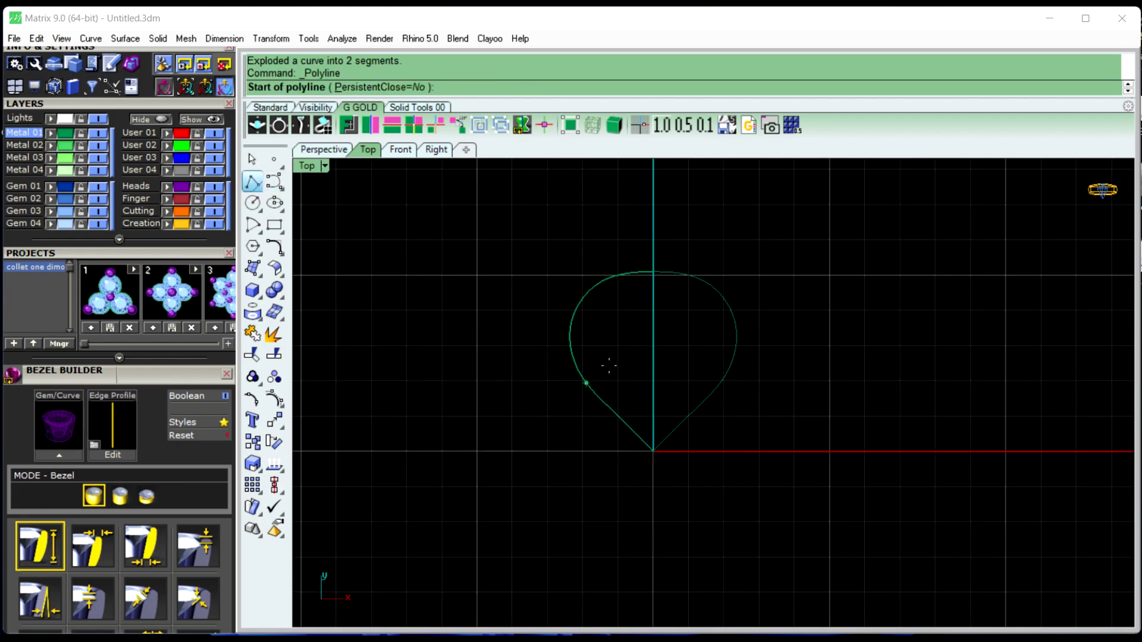
click(570, 349)
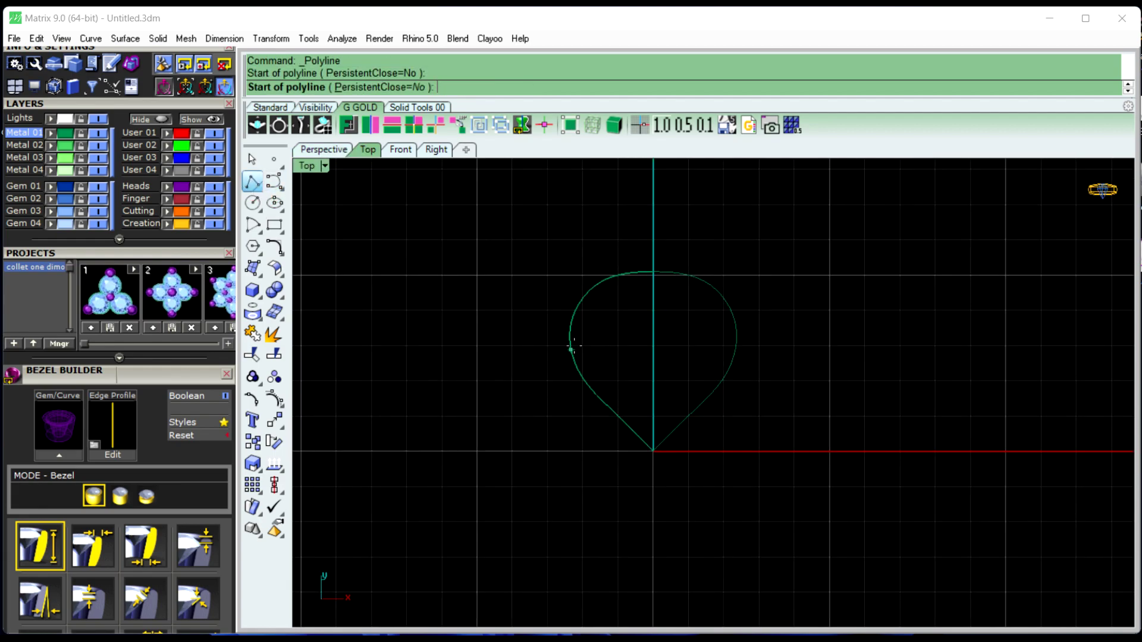
click(734, 354)
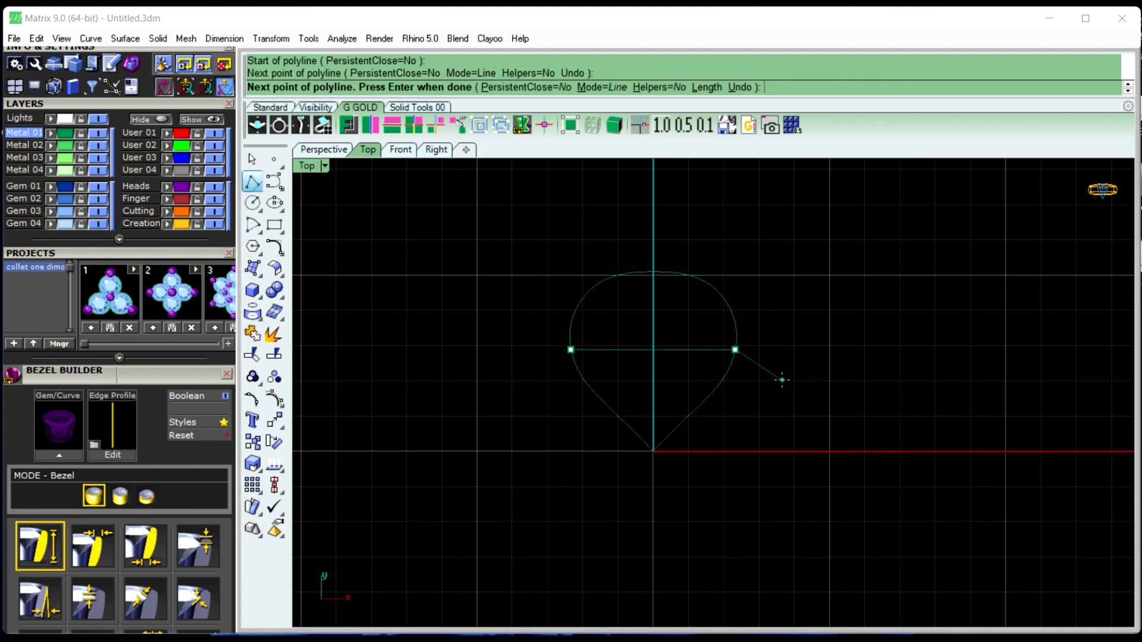
key(Return)
Select the cross line in Perspective view and bring up its Rebuild settings
click(331, 151)
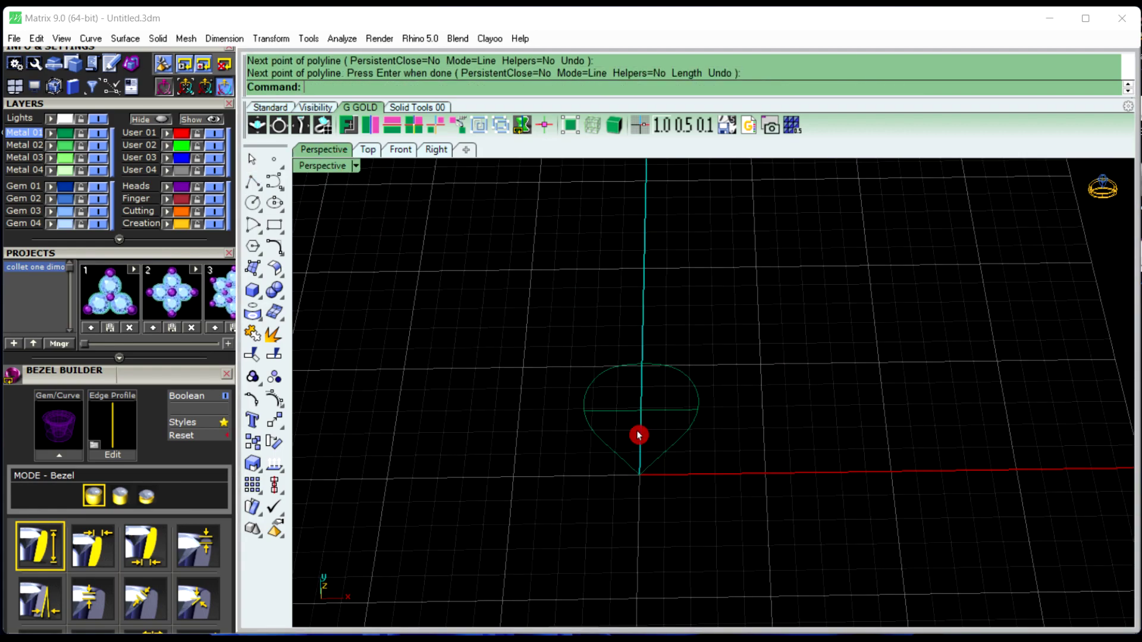
scroll(638, 435, up, 3)
click(617, 394)
text(Reb)
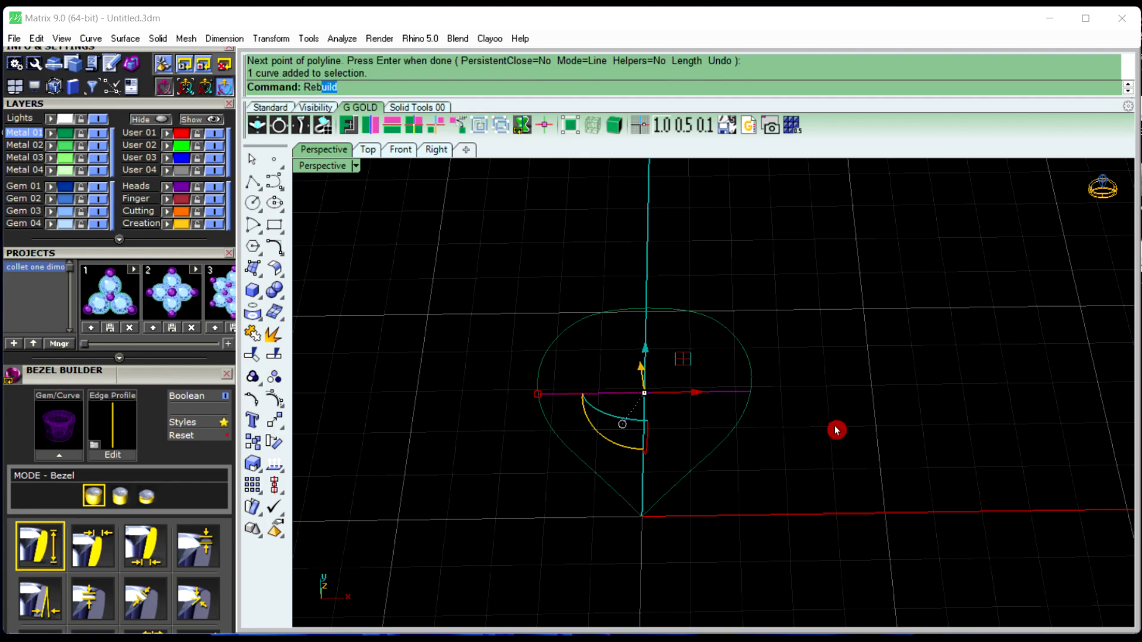
key(Return)
text(4)
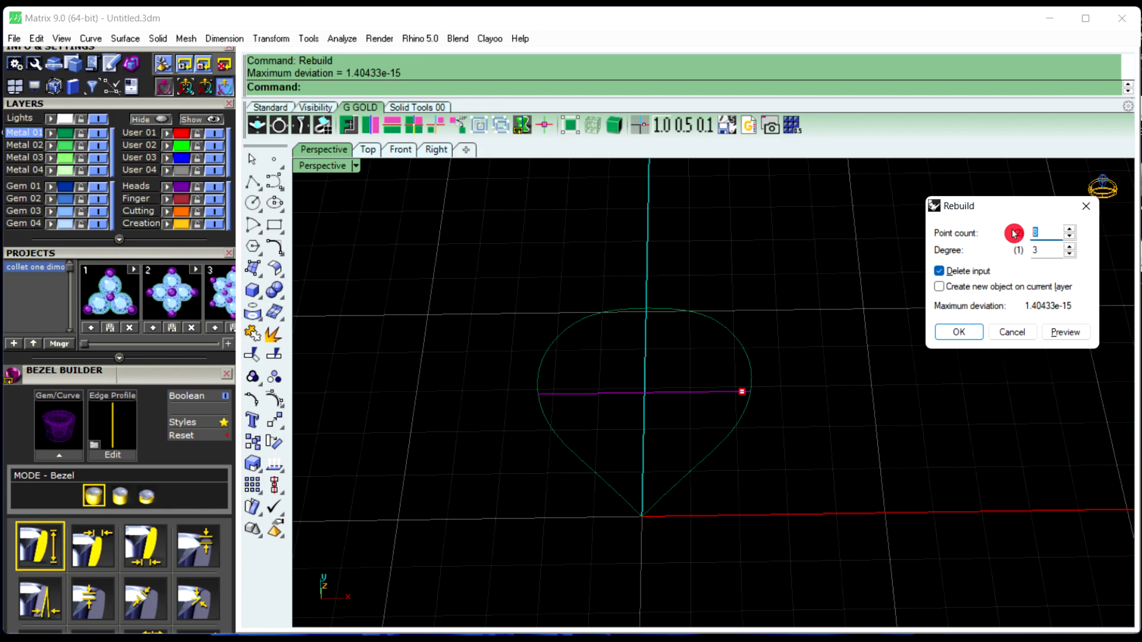
Rebuild the cross line with 4 points and turn on its edit points
click(951, 333)
click(747, 415)
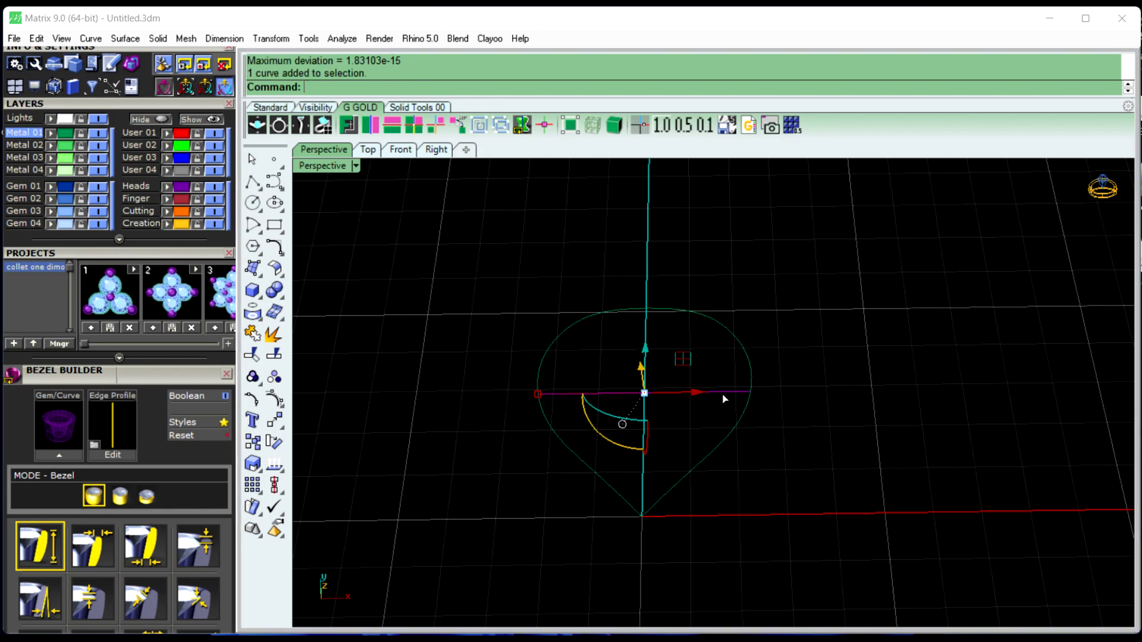
click(253, 399)
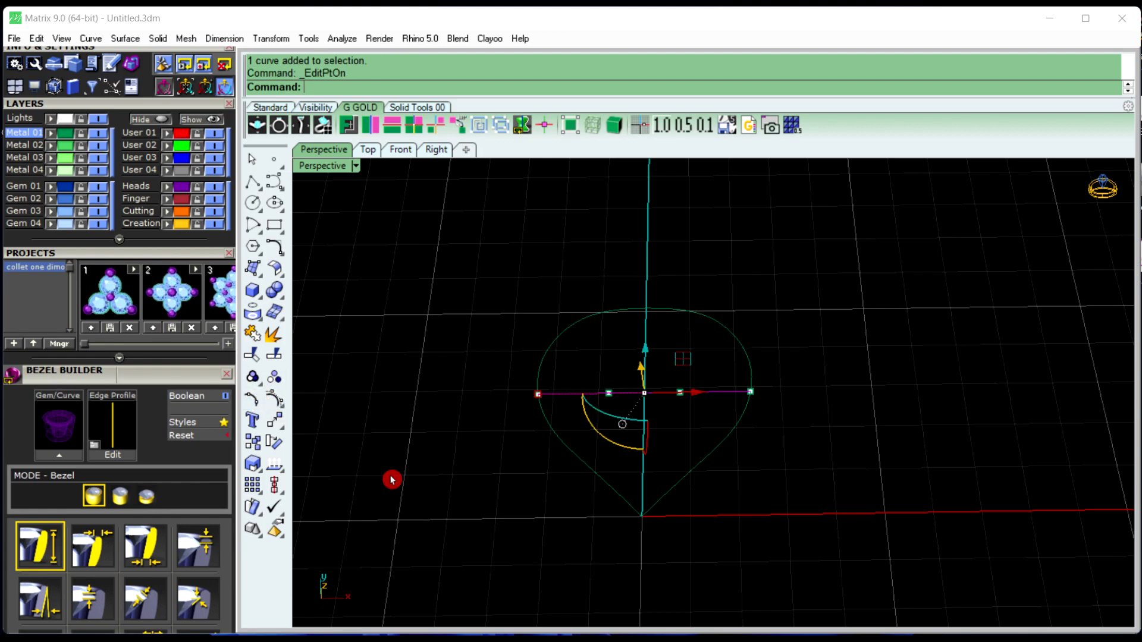
scroll(674, 483, up, 1)
scroll(642, 435, up, 3)
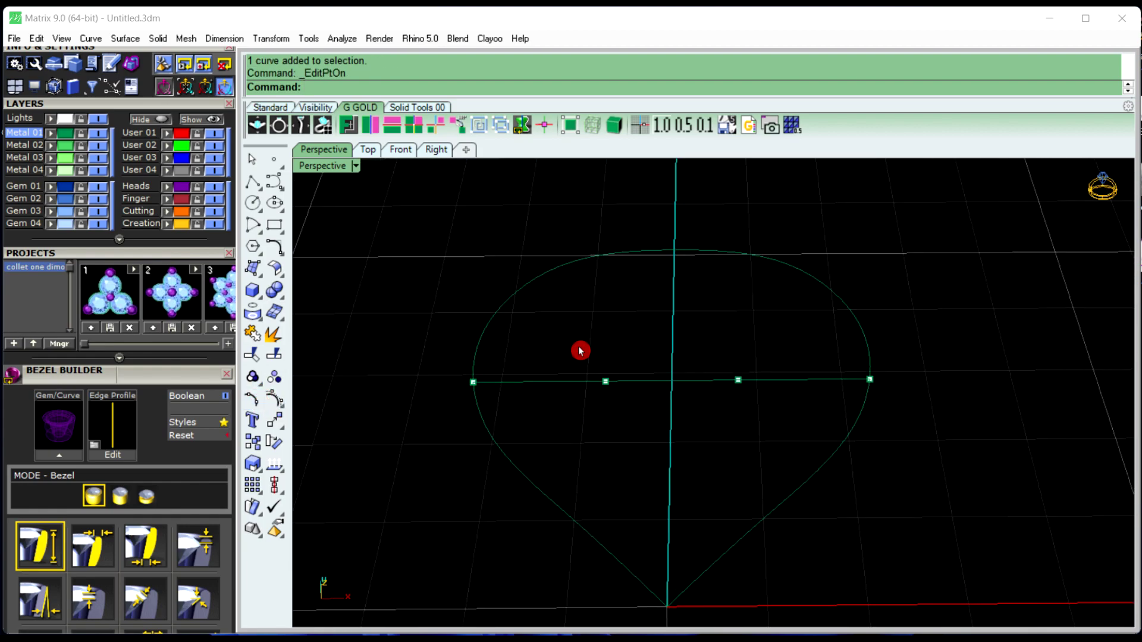
Lower the two middle edit points by 0.6 so the line sags, then hide the points
drag(580, 348, 781, 439)
mouse_move(715, 451)
right_down()
mouse_move(671, 329)
mouse_move(668, 383)
mouse_move(668, 317)
right_up()
click(673, 358)
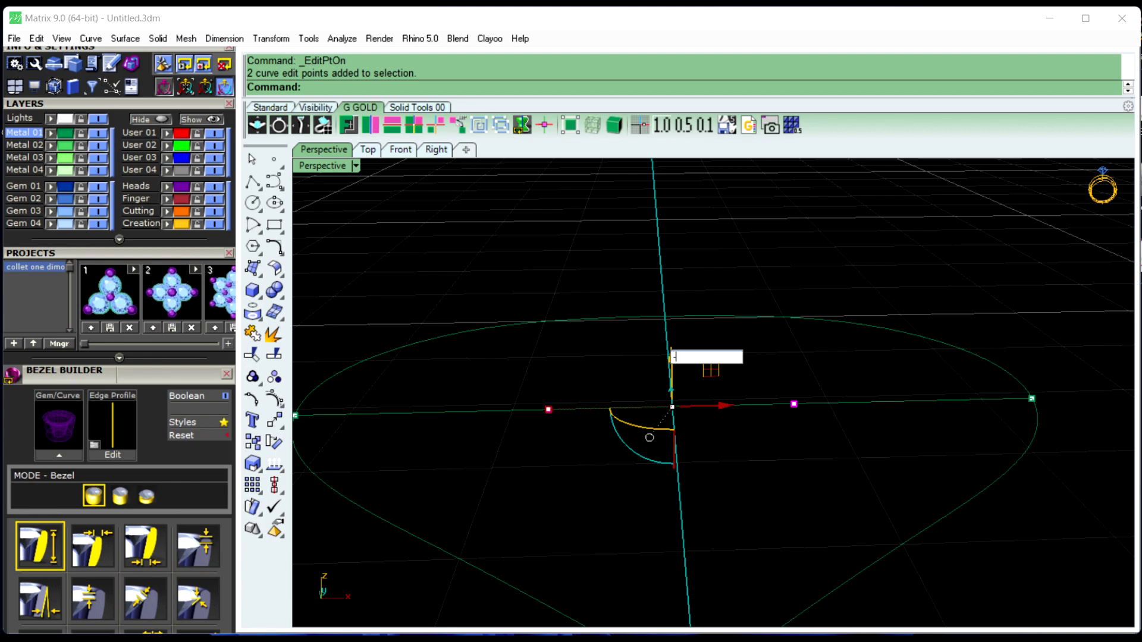
text(.6)
key(Return)
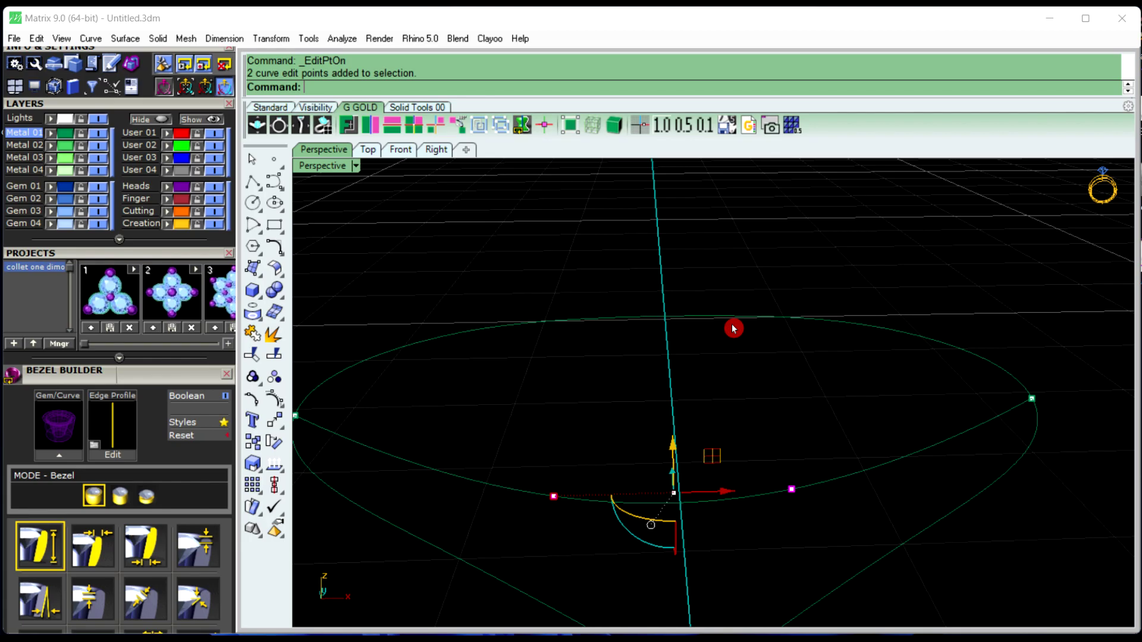
mouse_move(733, 329)
right_down()
mouse_move(661, 400)
mouse_move(788, 434)
mouse_move(910, 359)
mouse_move(933, 440)
mouse_move(586, 505)
mouse_move(583, 477)
right_up()
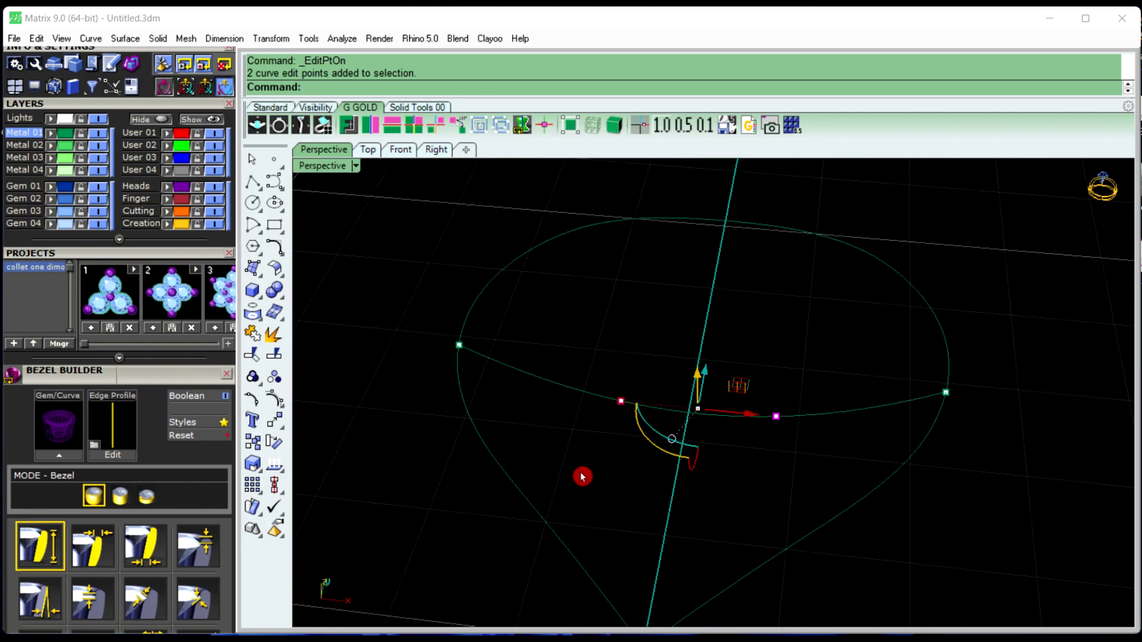
right_click(253, 398)
mouse_move(417, 405)
right_down()
mouse_move(530, 408)
mouse_move(702, 372)
mouse_move(537, 367)
mouse_move(556, 416)
mouse_move(768, 445)
right_up()
text(SW2)
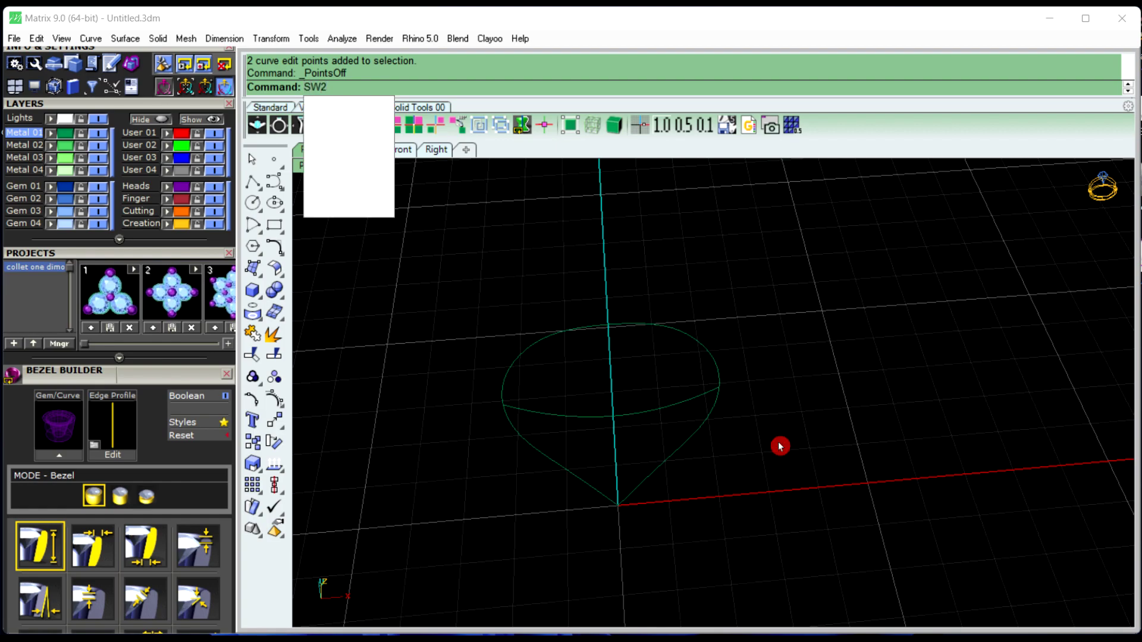
key(Return)
click(549, 463)
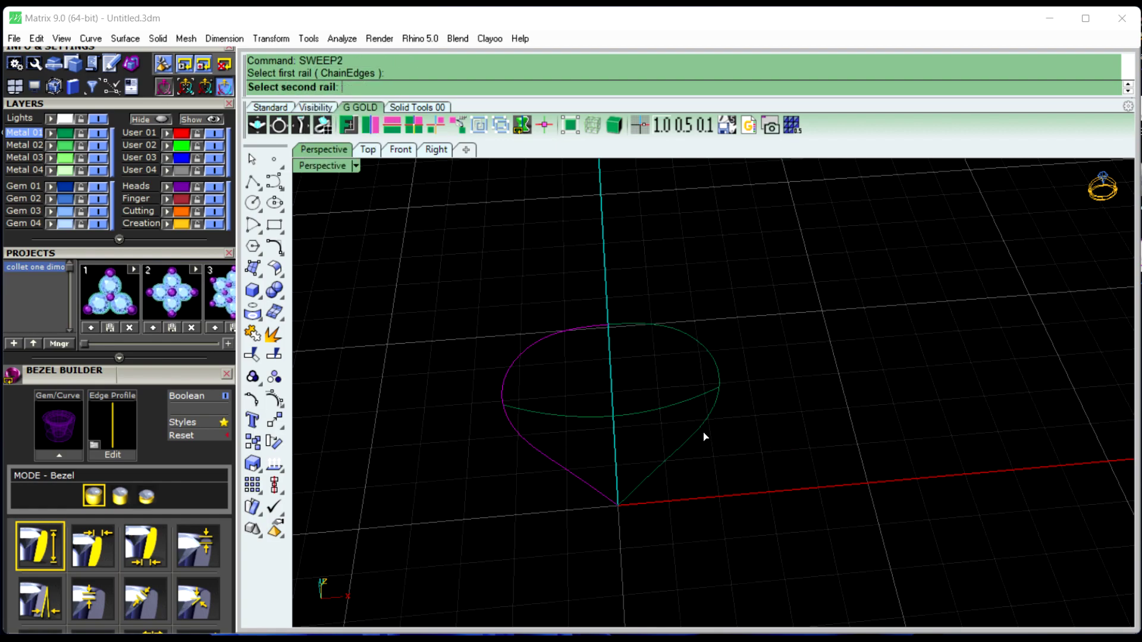
click(700, 432)
click(399, 87)
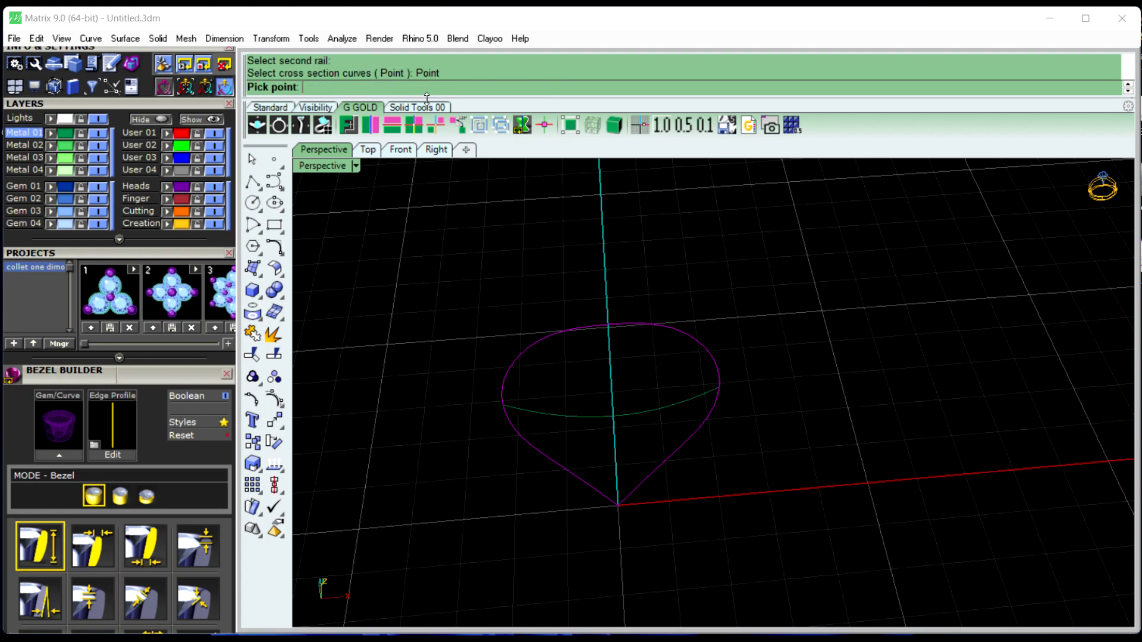
click(607, 324)
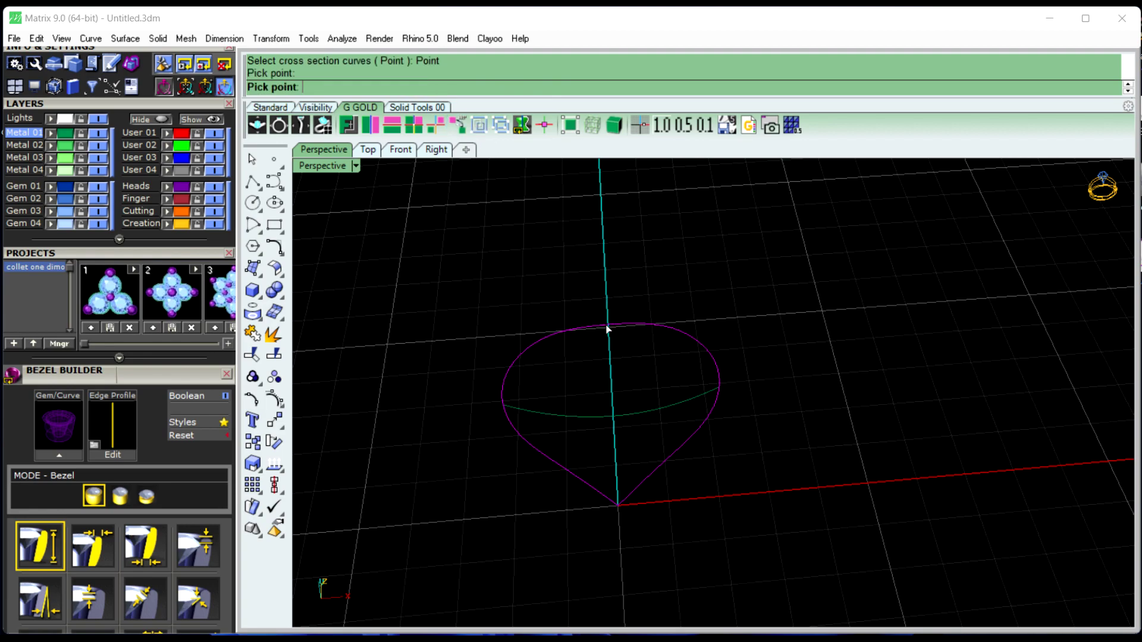
click(597, 420)
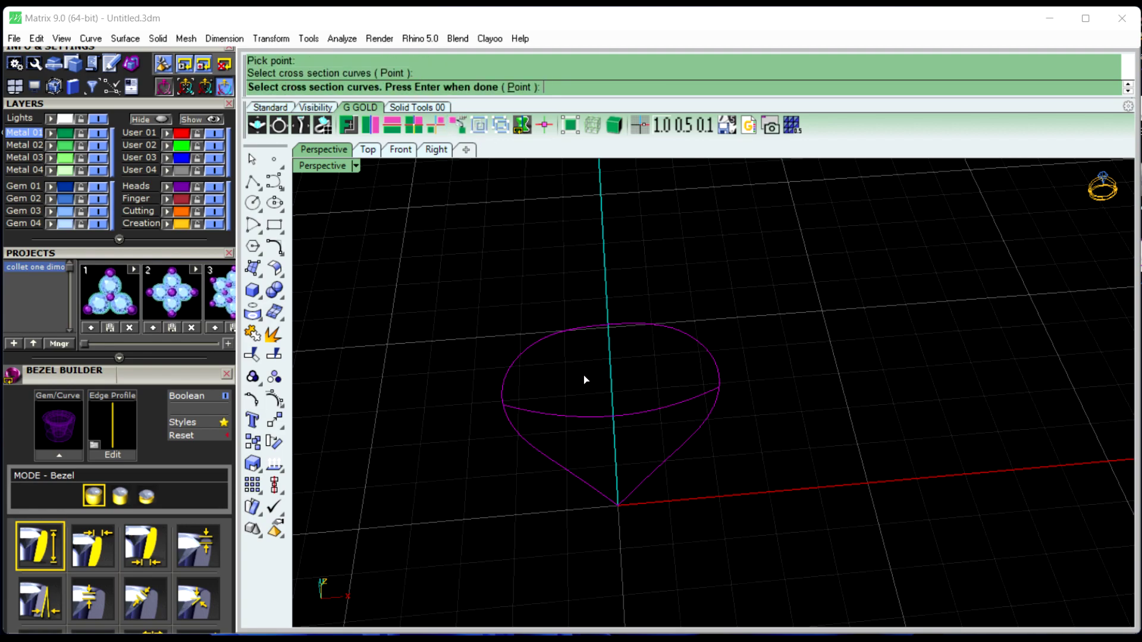
click(518, 88)
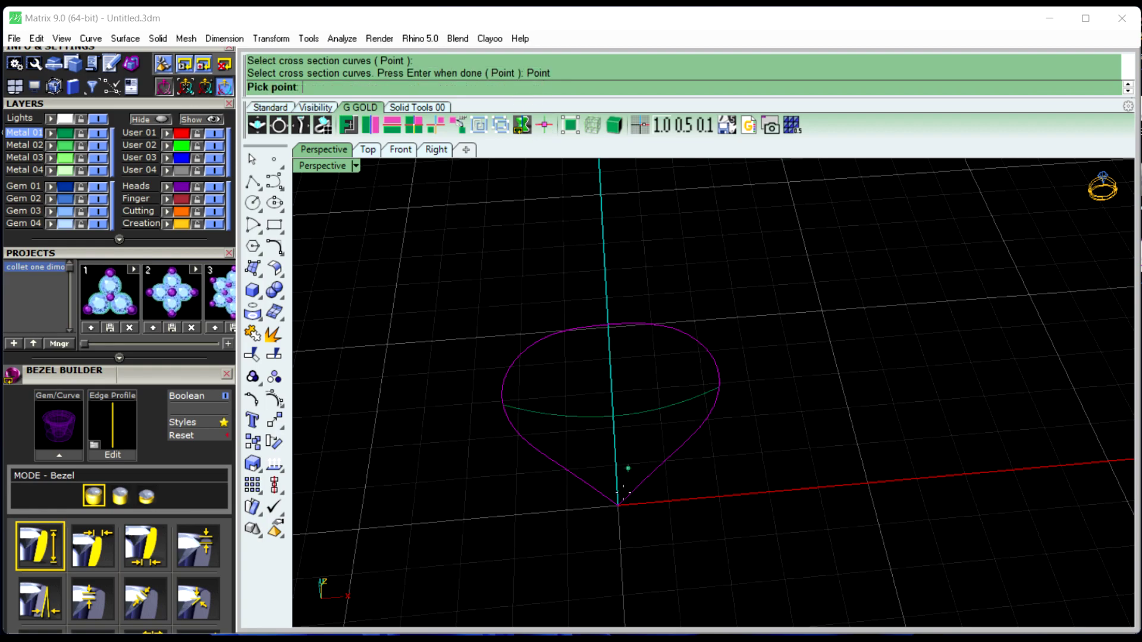
click(624, 511)
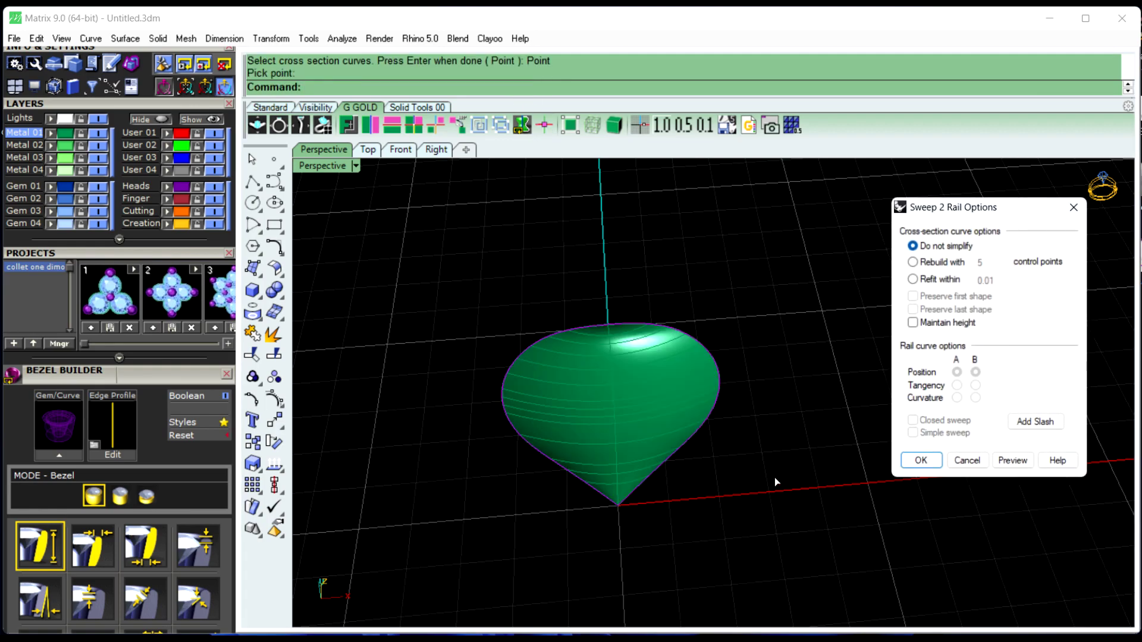
click(922, 455)
mouse_move(761, 485)
right_down()
mouse_move(834, 416)
mouse_move(931, 286)
mouse_move(908, 180)
mouse_move(841, 337)
mouse_move(750, 434)
mouse_move(710, 251)
mouse_move(680, 479)
mouse_move(724, 415)
mouse_move(722, 509)
mouse_move(714, 433)
mouse_move(773, 398)
mouse_move(768, 472)
mouse_move(722, 463)
right_up()
key(ctrl+z)
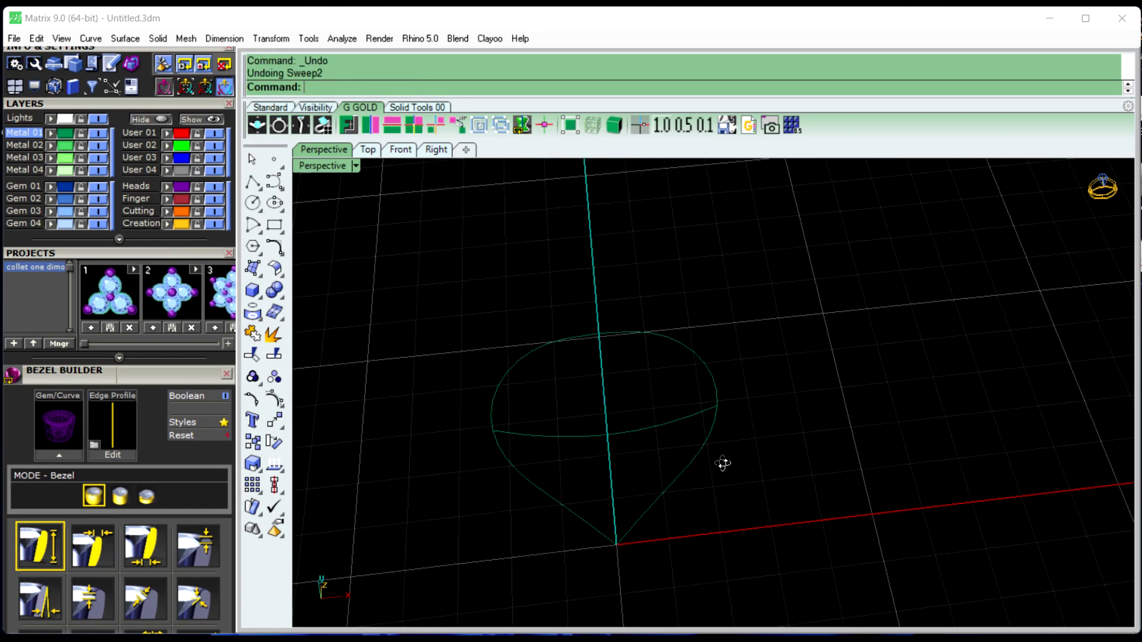
Build a network surface from both teardrop halves and the dipped cross line
click(265, 279)
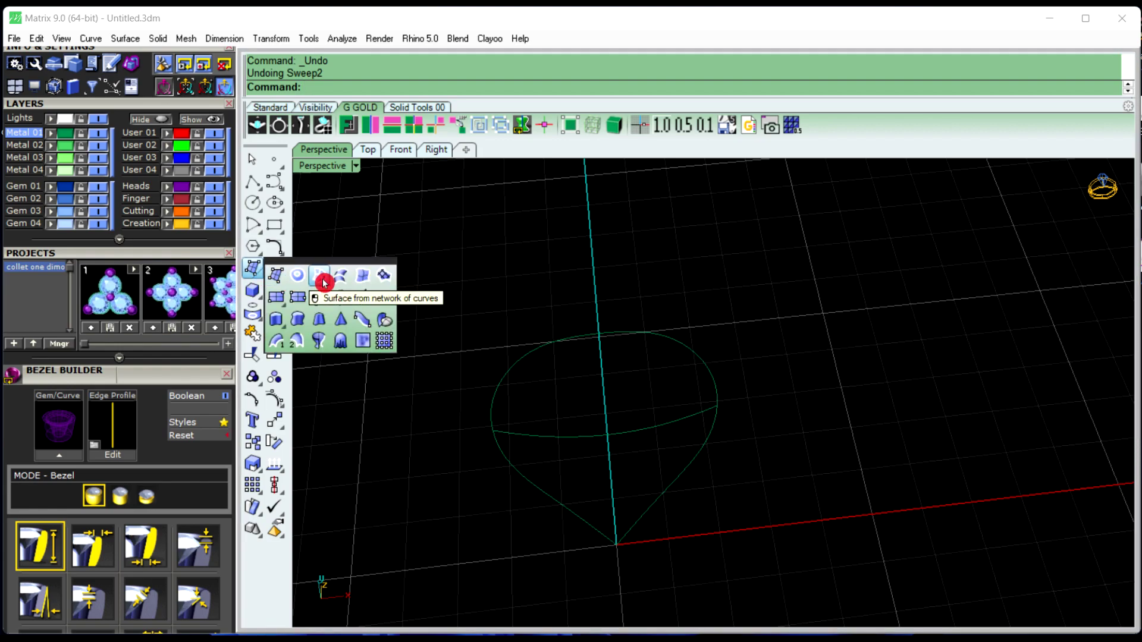
click(323, 281)
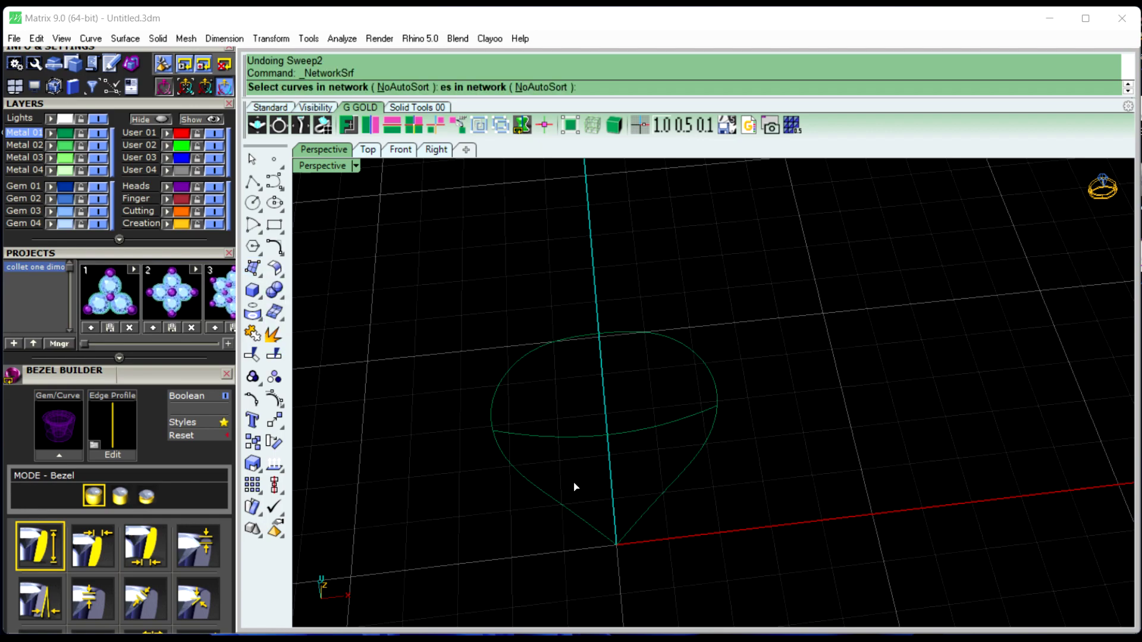
click(545, 496)
click(674, 480)
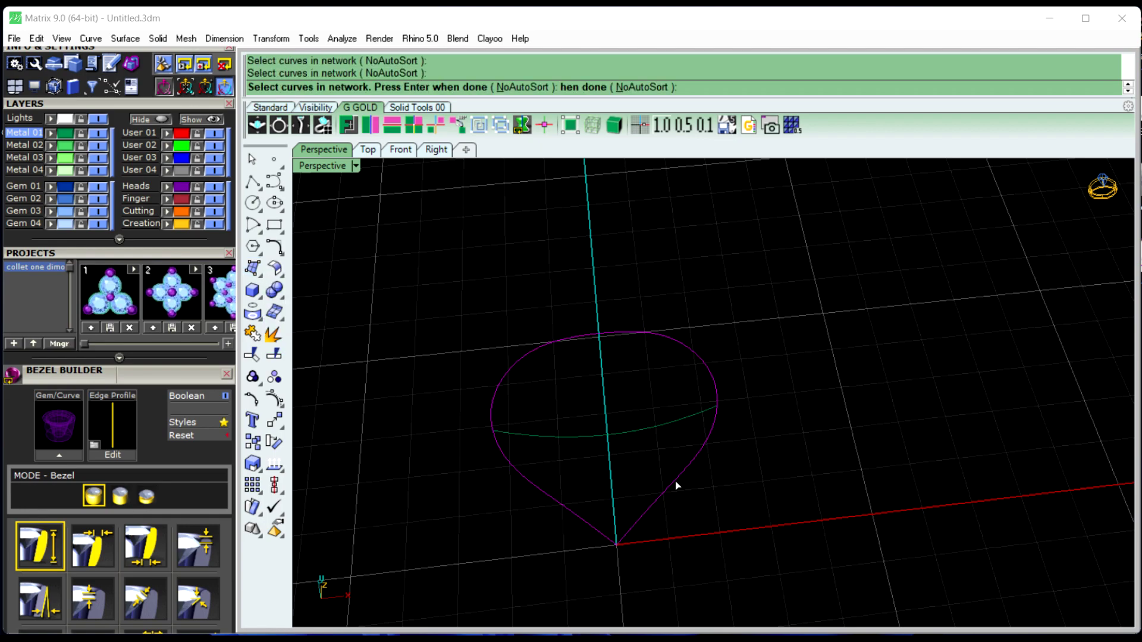
click(659, 427)
key(Return)
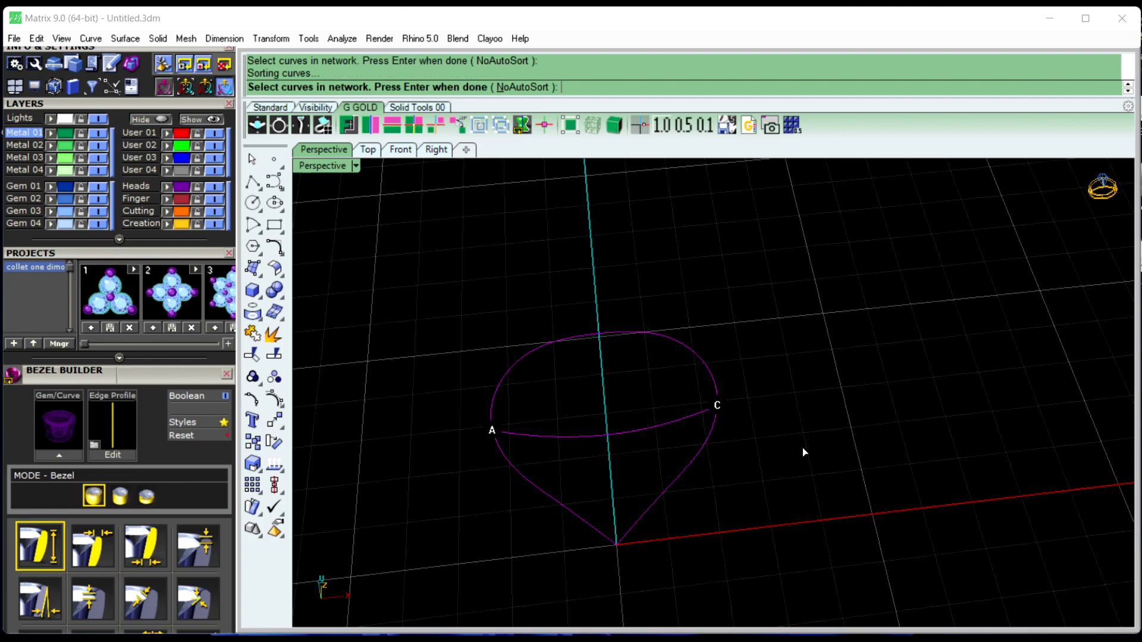
key(Return)
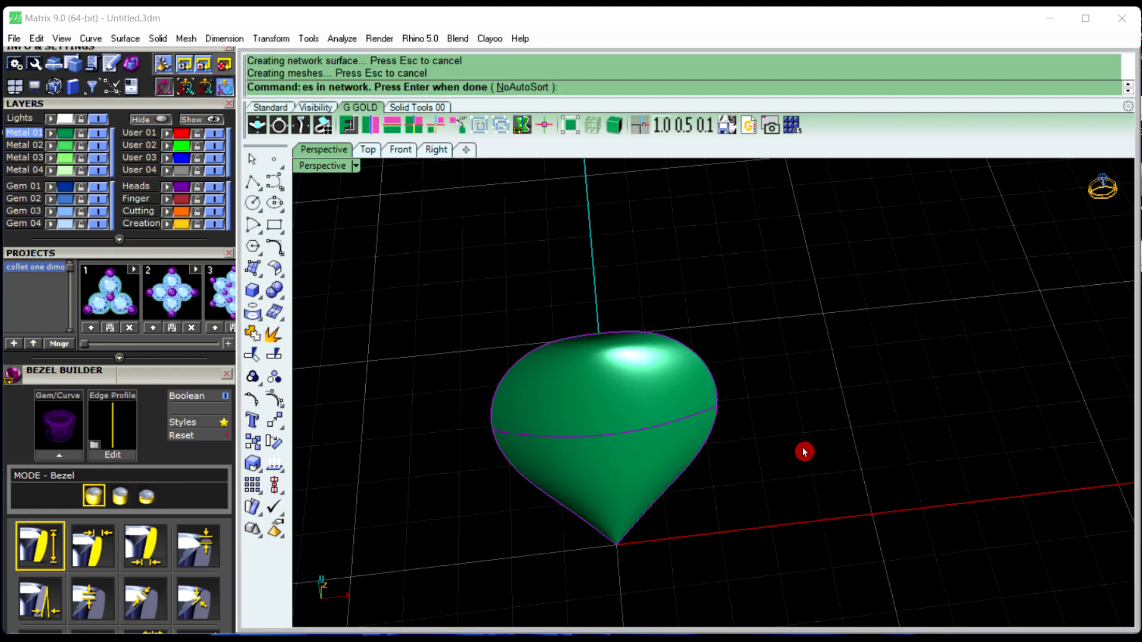
mouse_move(683, 492)
right_down()
mouse_move(873, 356)
mouse_move(762, 298)
mouse_move(630, 323)
mouse_move(607, 431)
mouse_move(644, 495)
right_up()
scroll(593, 391, down, 3)
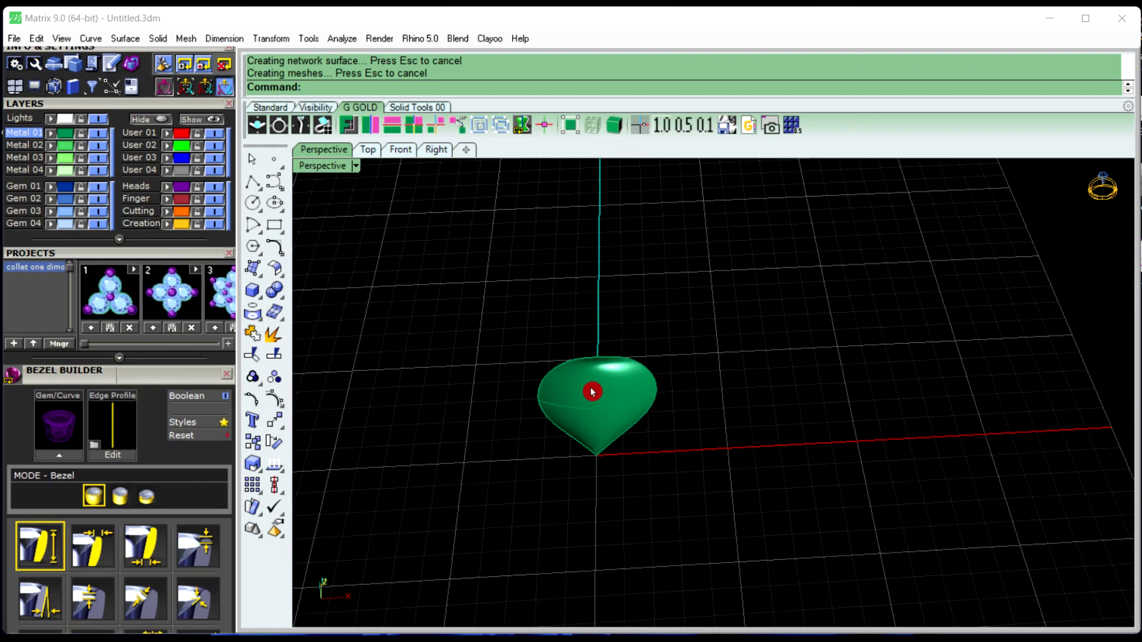
Show the previously hidden curves in a steeper top-down view
right_drag(571, 415, 610, 458)
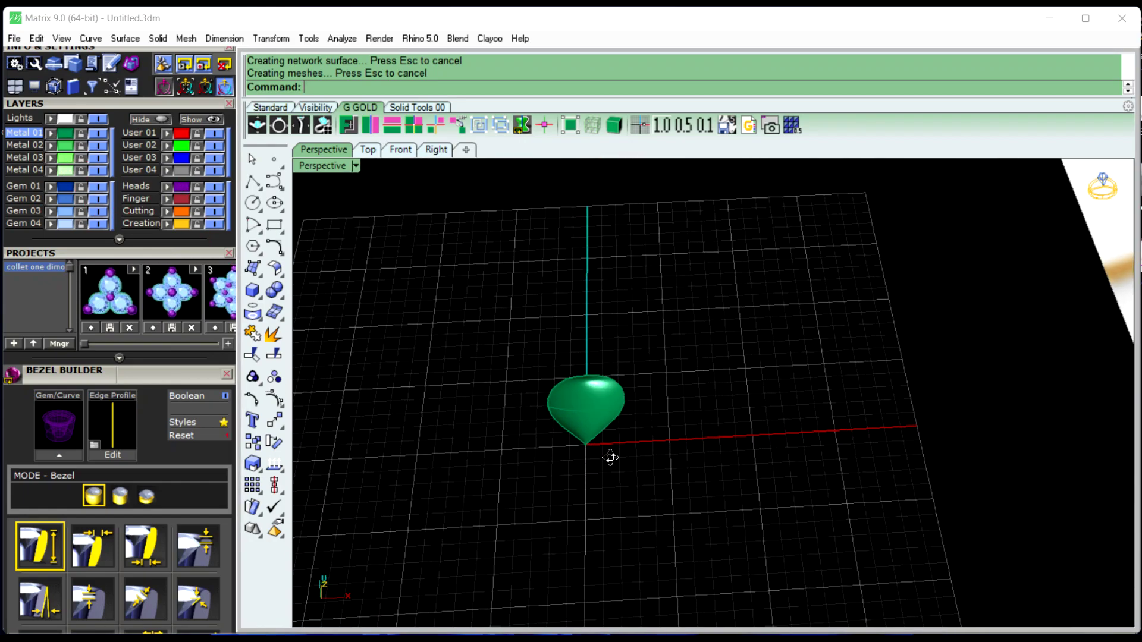
click(197, 119)
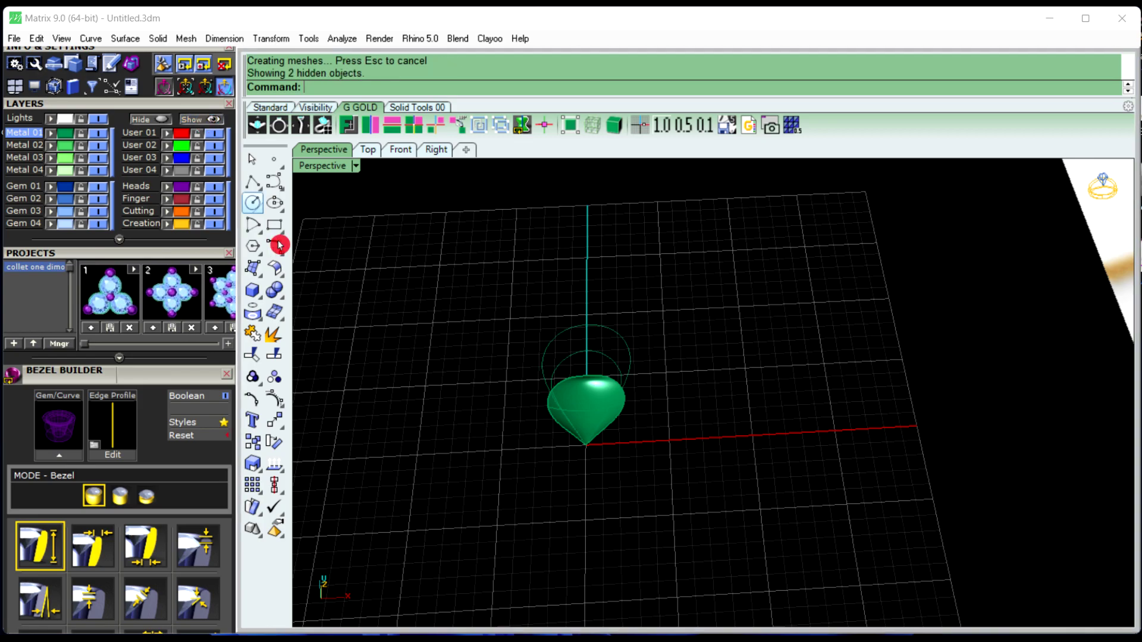
scroll(642, 369, up, 2)
scroll(643, 370, up, 2)
Hide the green petal surface and the outer teardrop curve
click(546, 421)
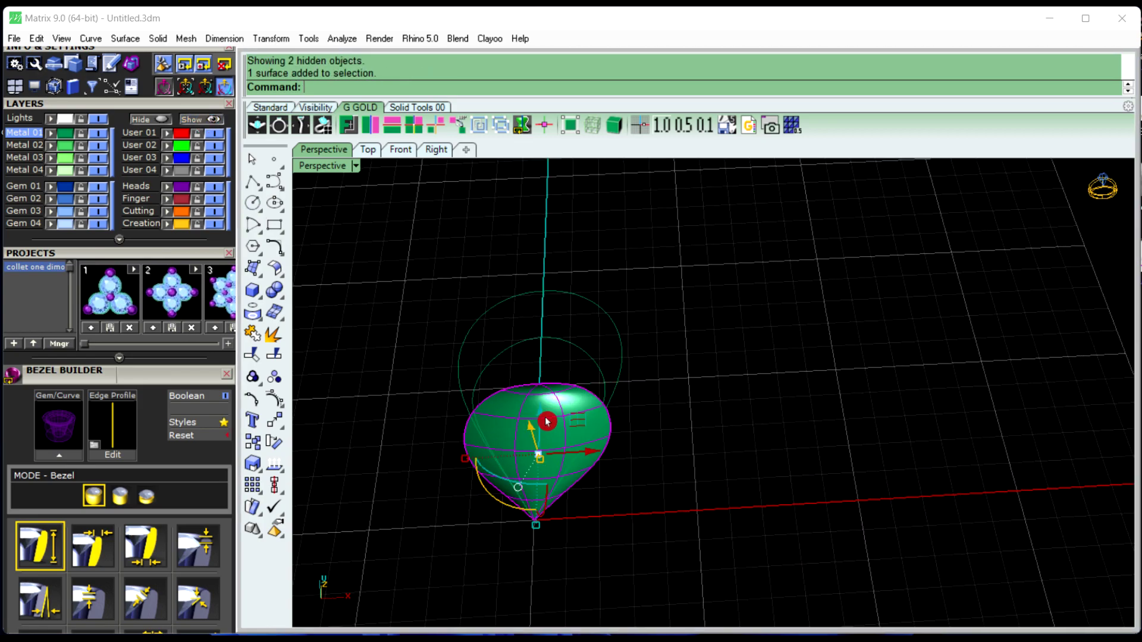
click(384, 415)
drag(353, 367, 682, 574)
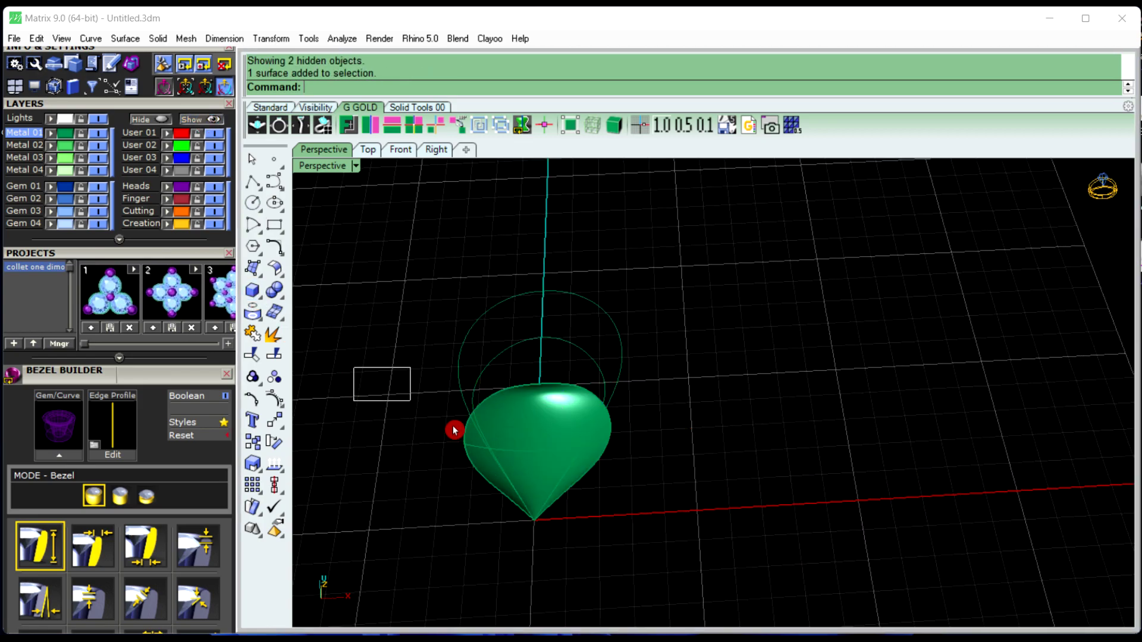
click(156, 118)
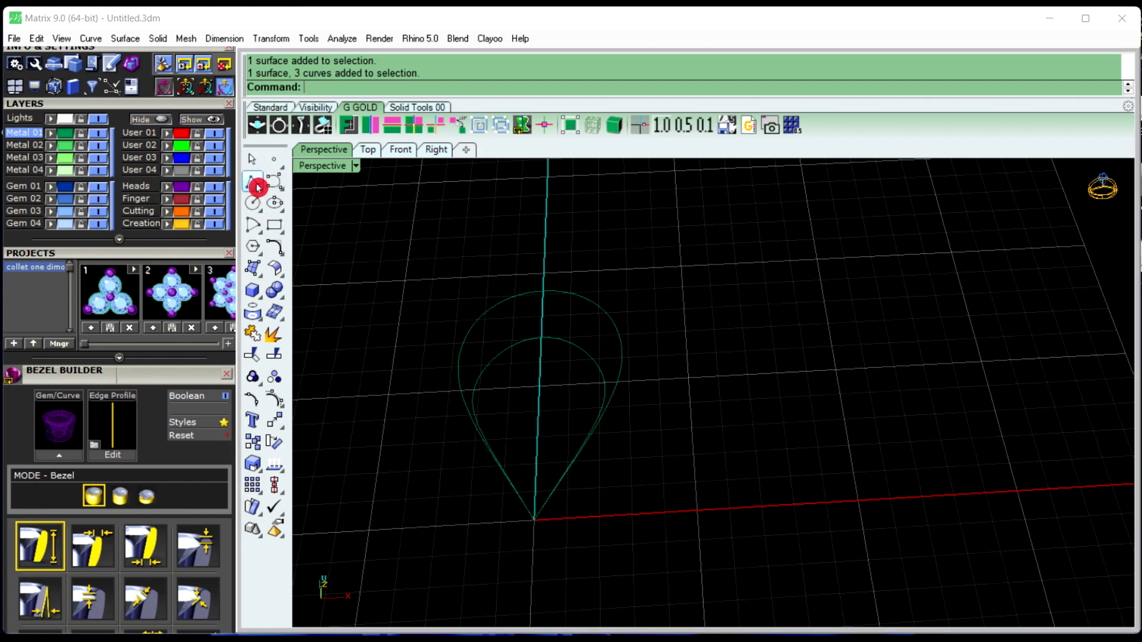
click(480, 319)
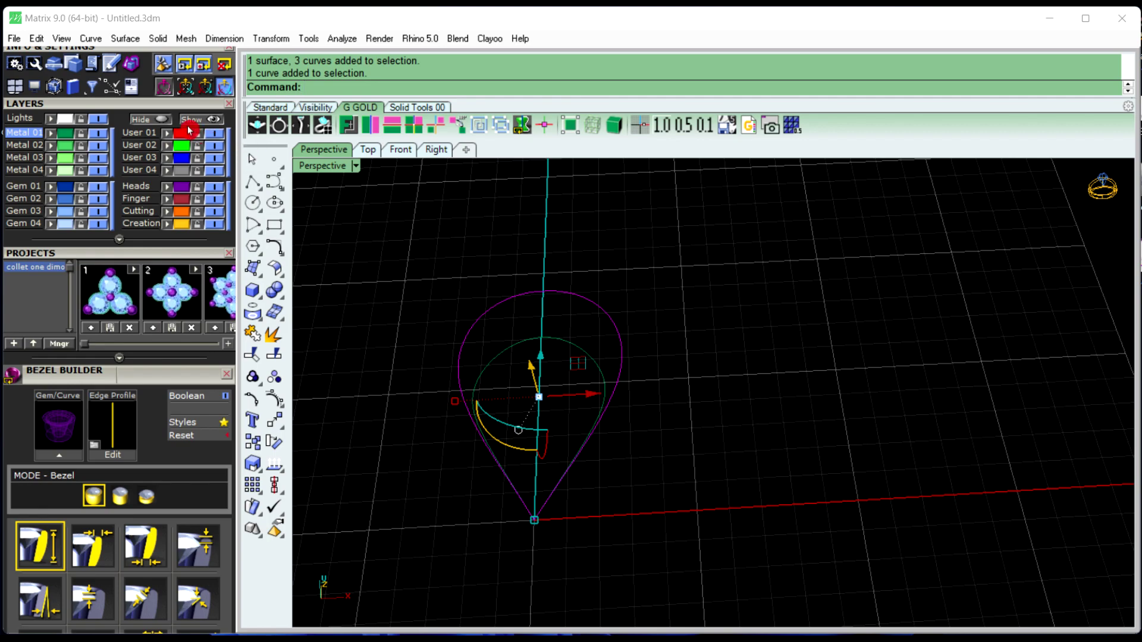
click(169, 121)
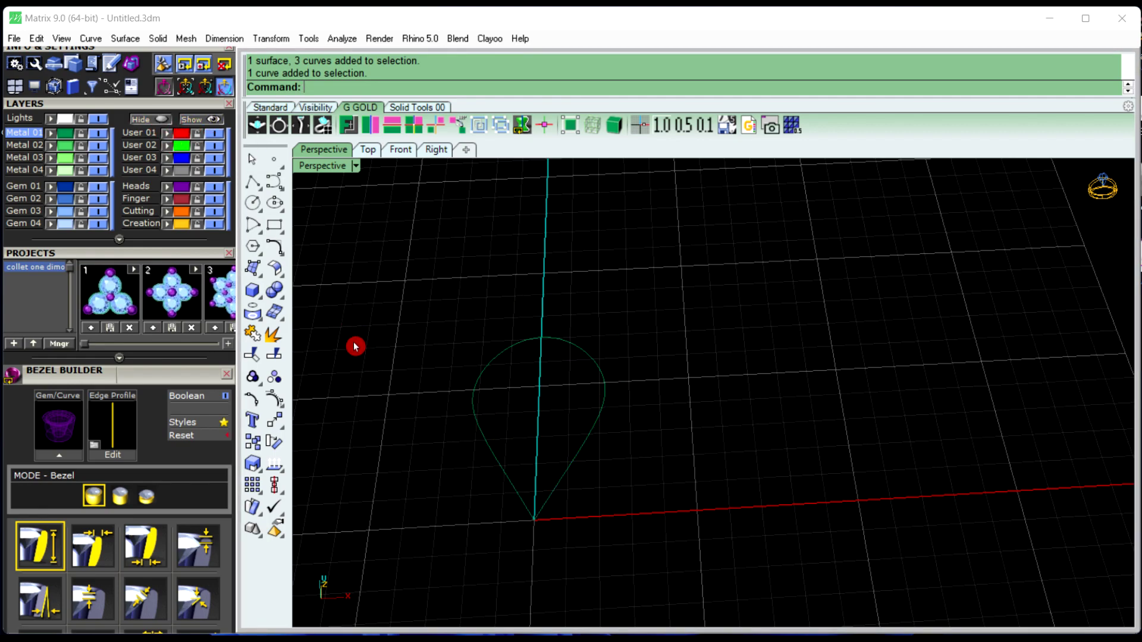
Draw a straight cross line across the inner teardrop's widest point and rebuild it to 4 points, degree 3
click(253, 181)
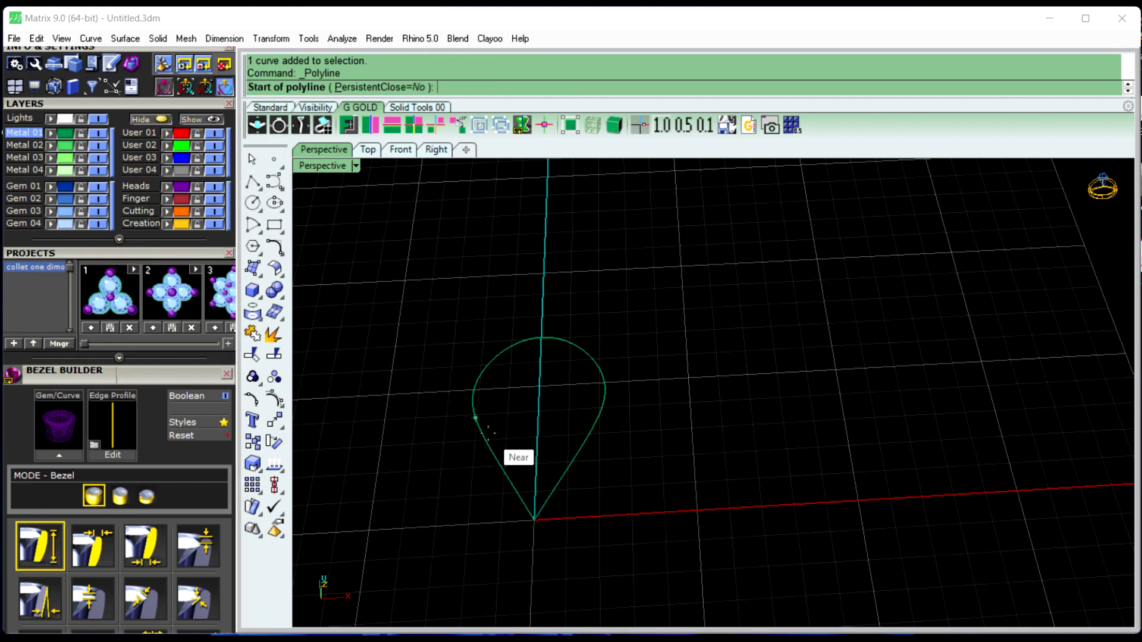
click(476, 418)
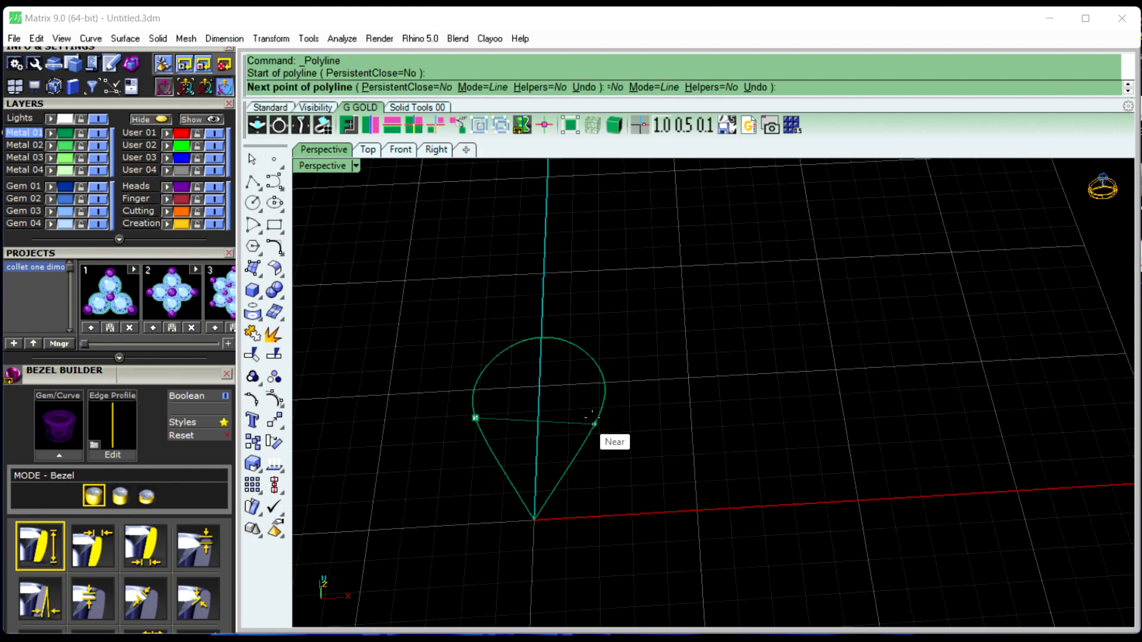
click(601, 412)
right_click(566, 421)
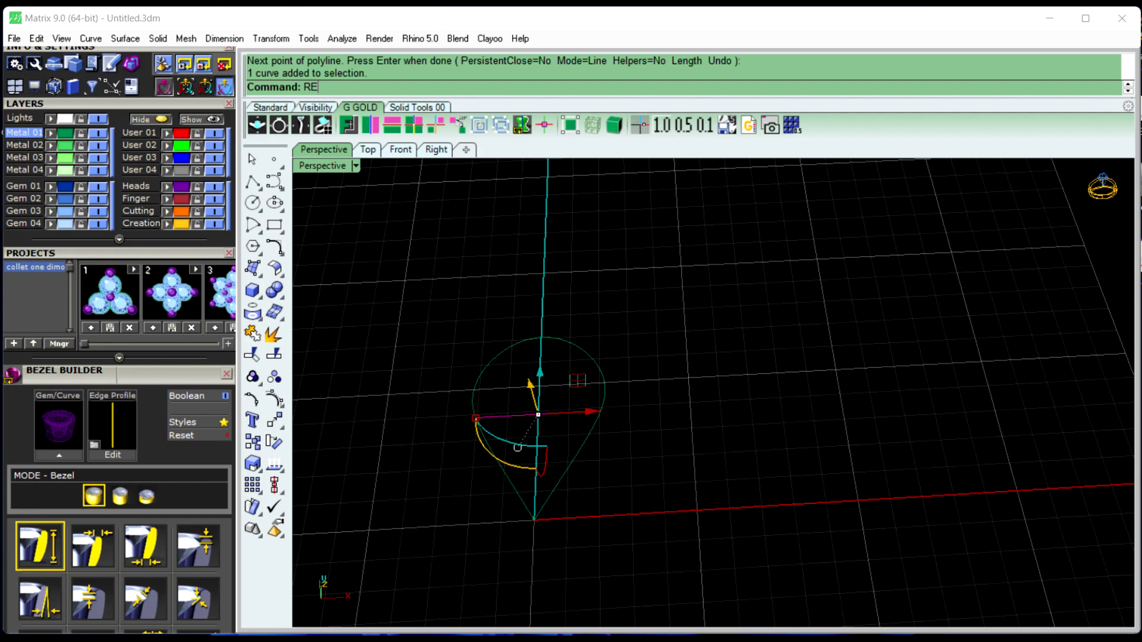
key(Return)
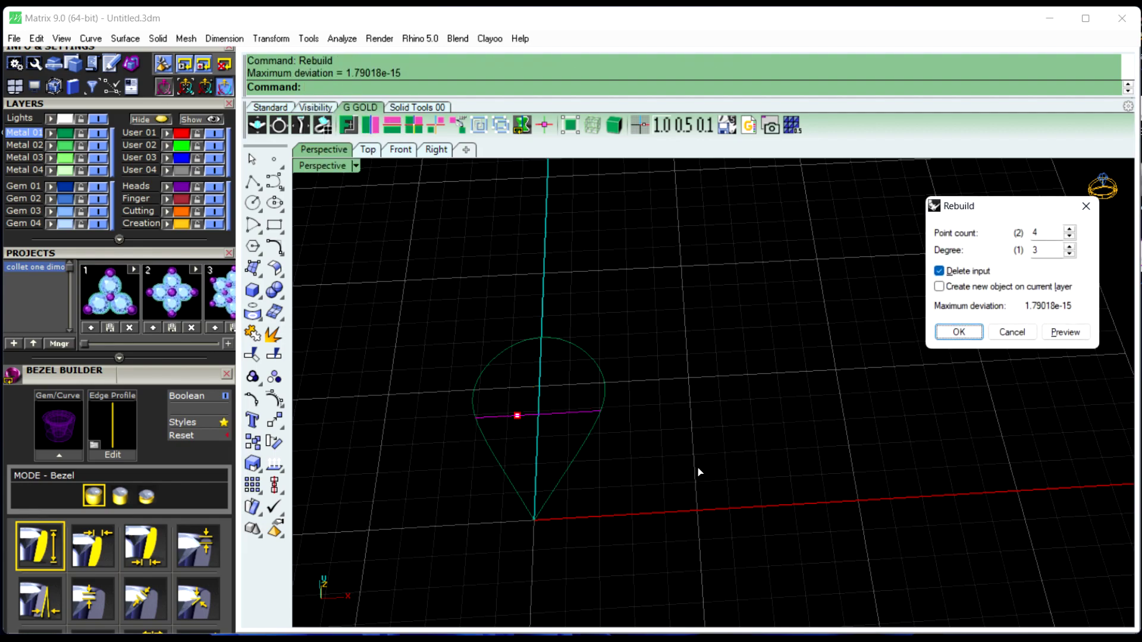
key(Return)
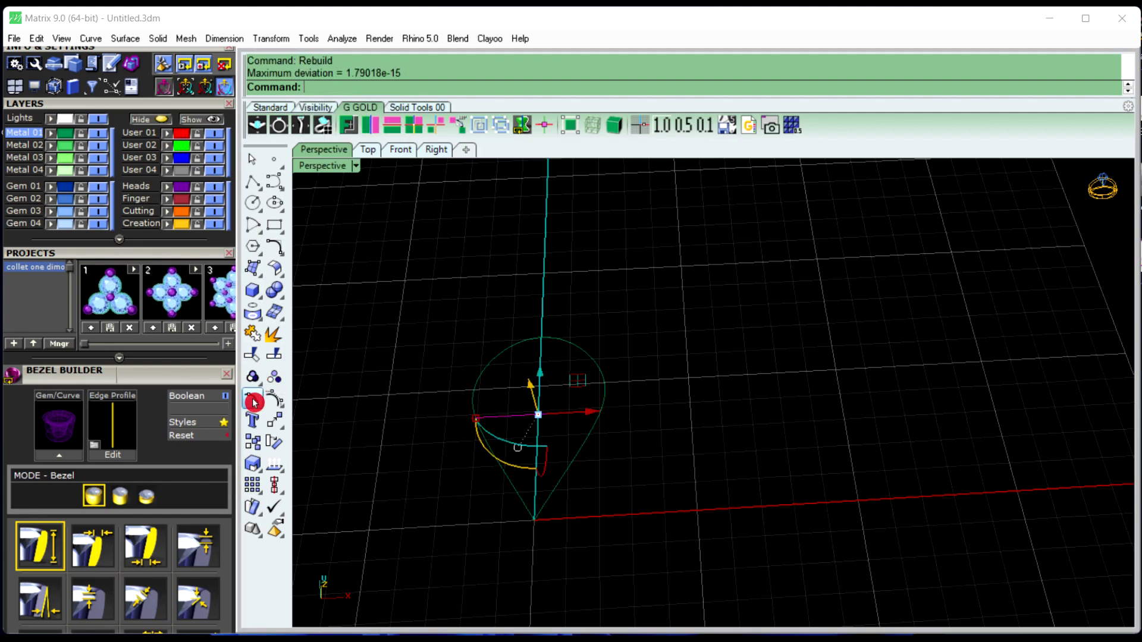
Raise the cross line's two middle edit points into an arch, then hide the edit points
click(253, 398)
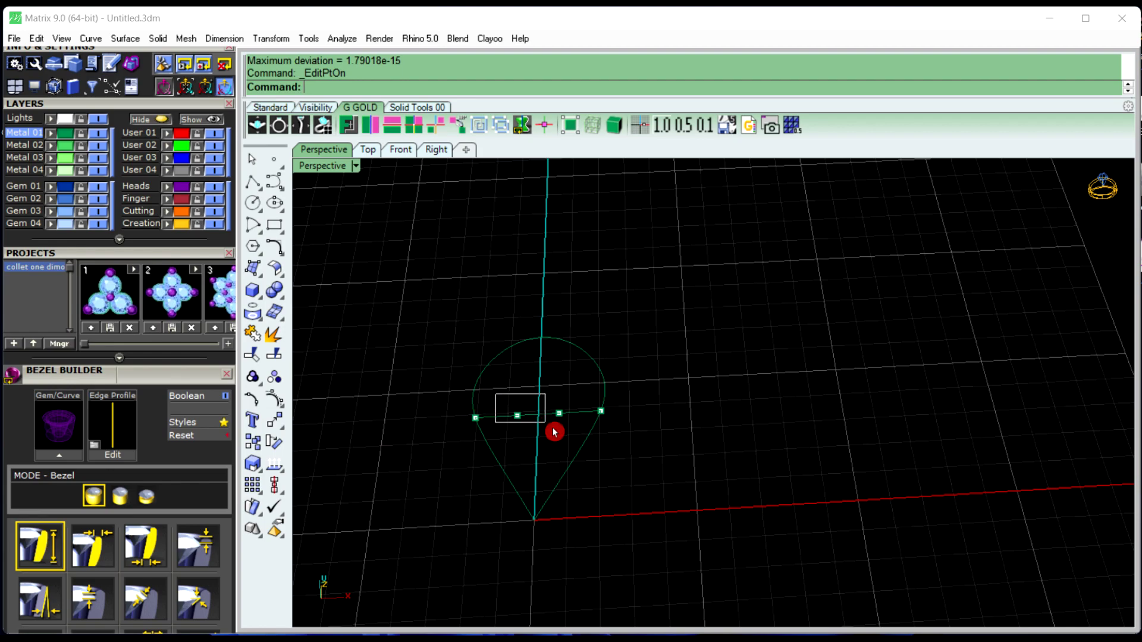
drag(507, 404, 571, 439)
mouse_move(572, 439)
right_down()
mouse_move(592, 434)
mouse_move(508, 364)
right_up()
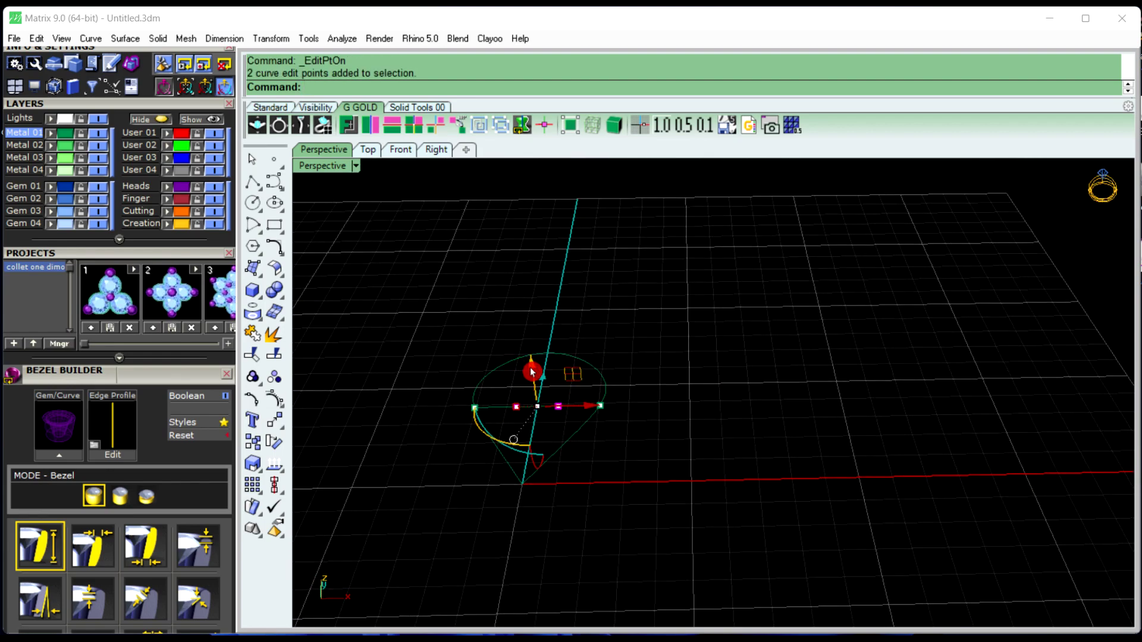
click(532, 372)
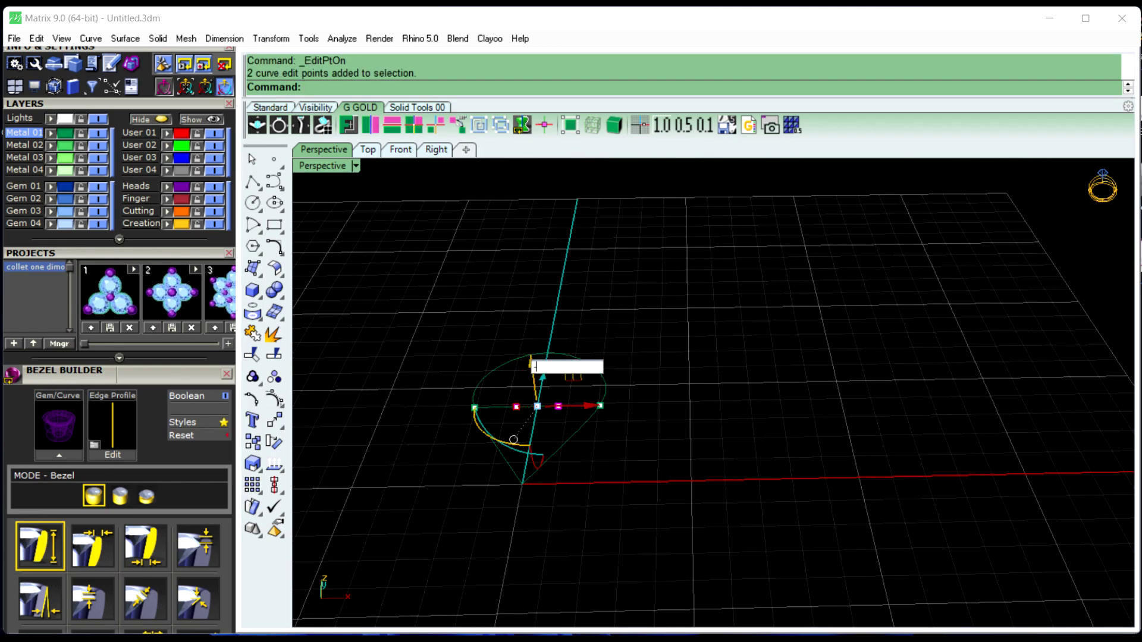
text(-6)
key(Return)
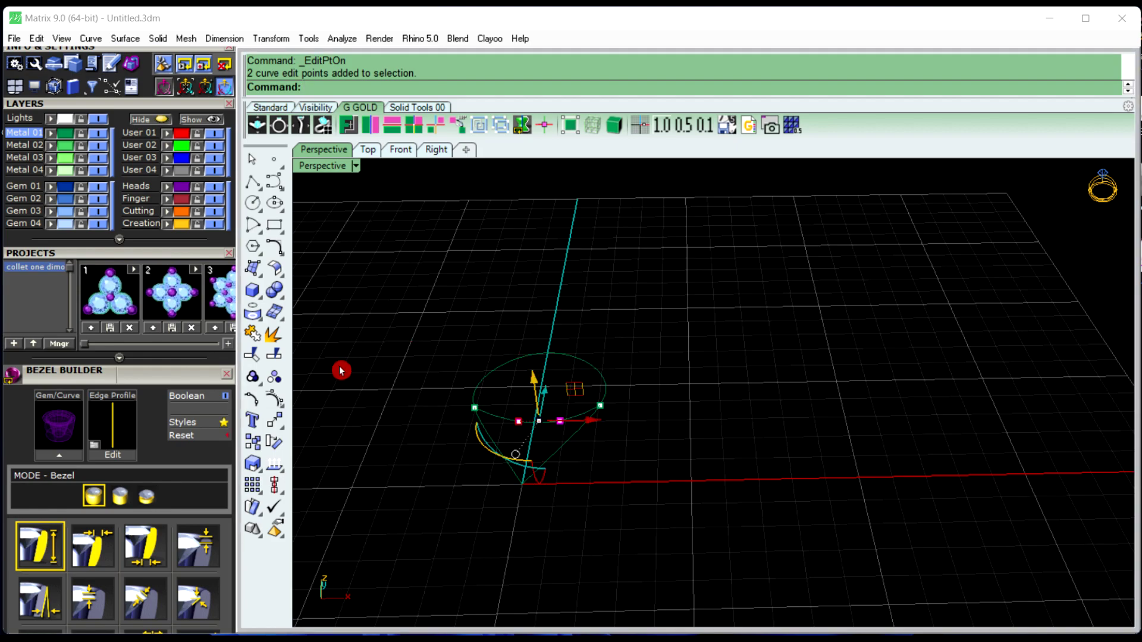
click(255, 407)
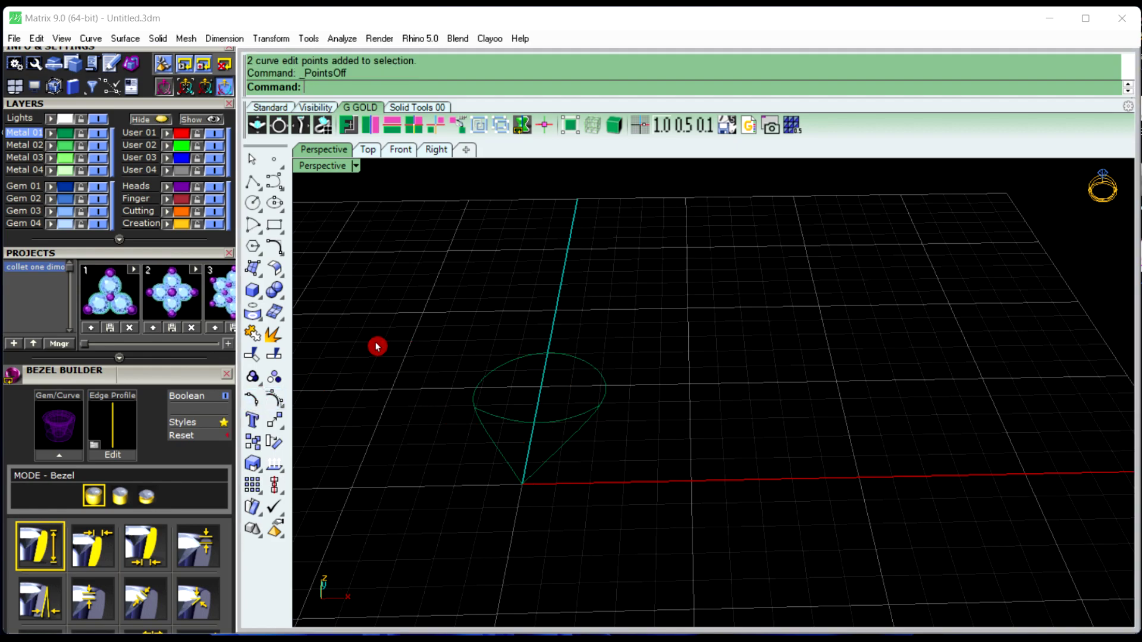
Explode the inner teardrop outline into two halves after an aborted network surface attempt
click(260, 274)
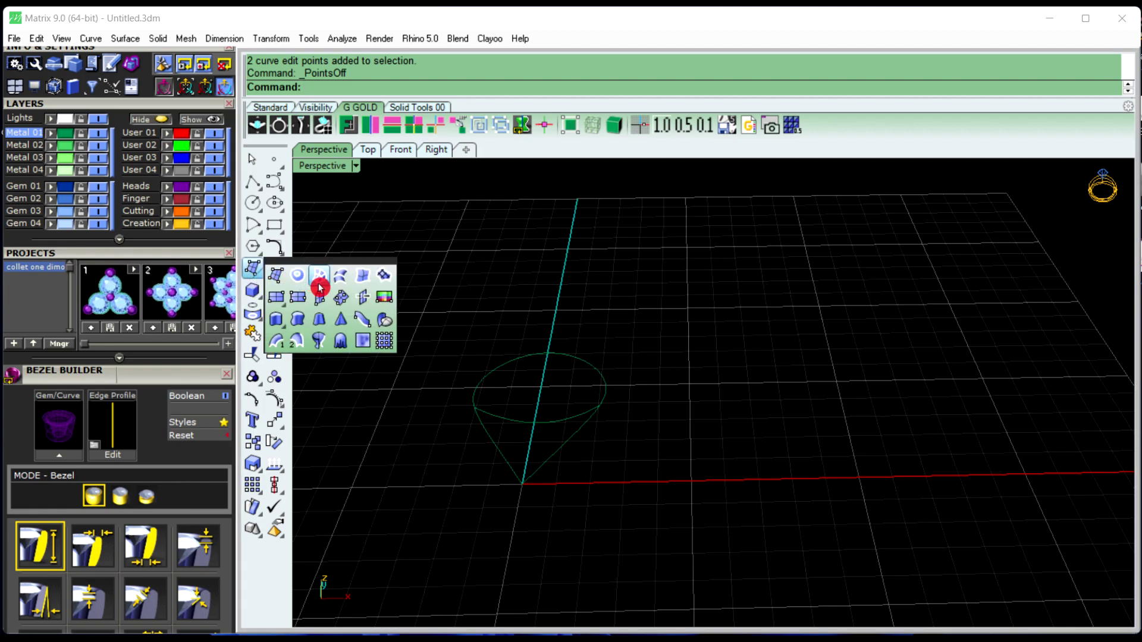
click(319, 288)
click(487, 431)
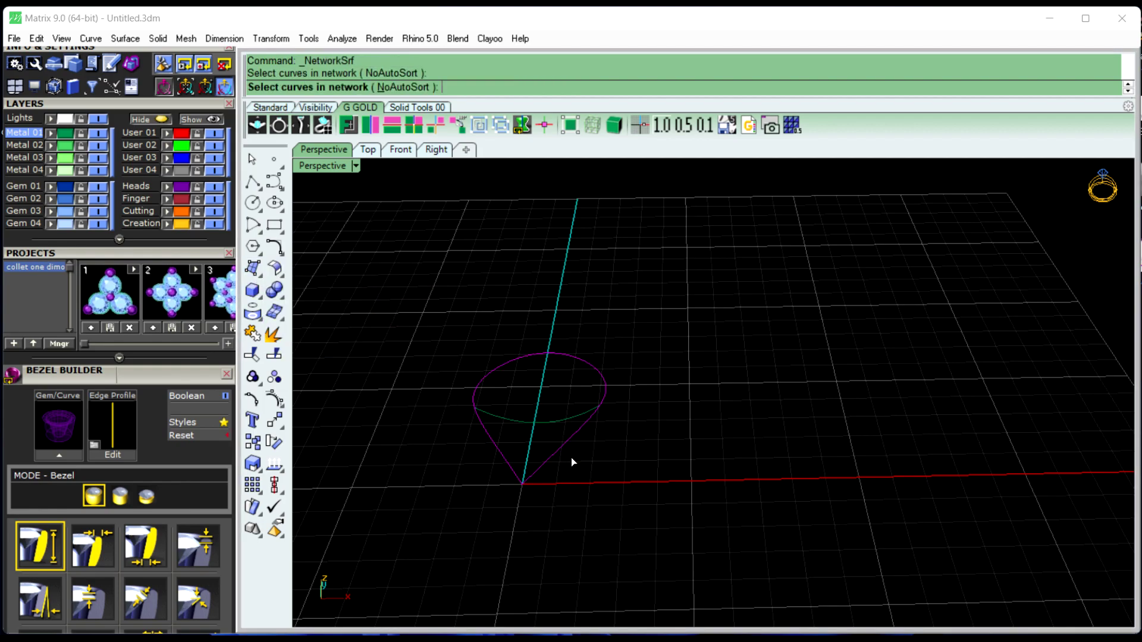
right_click(461, 486)
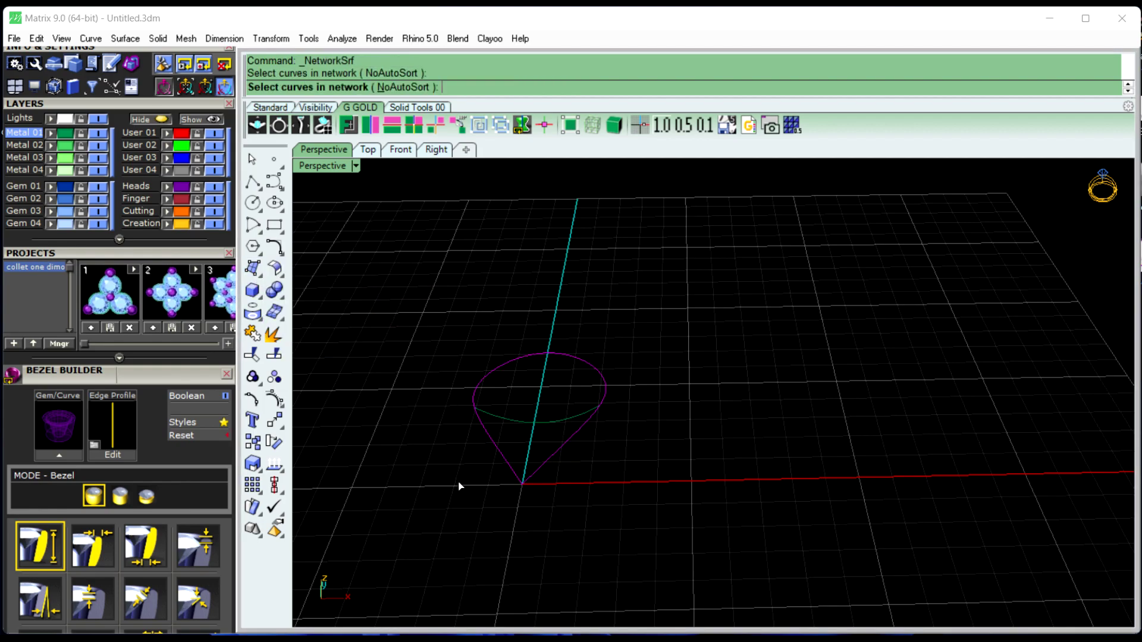
click(535, 481)
click(275, 337)
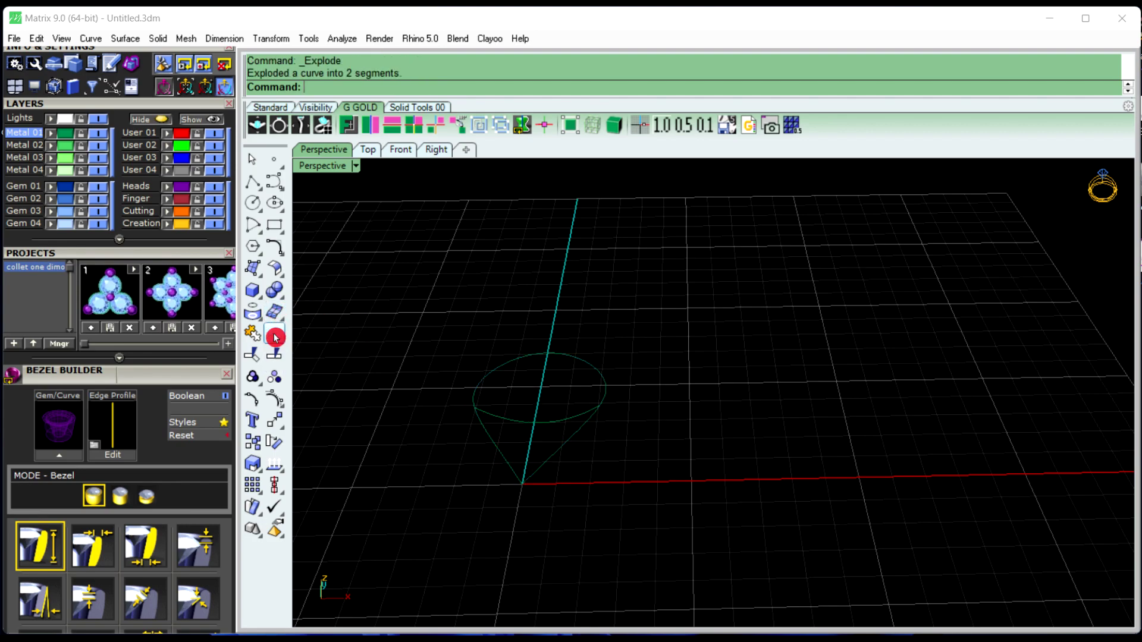
click(372, 454)
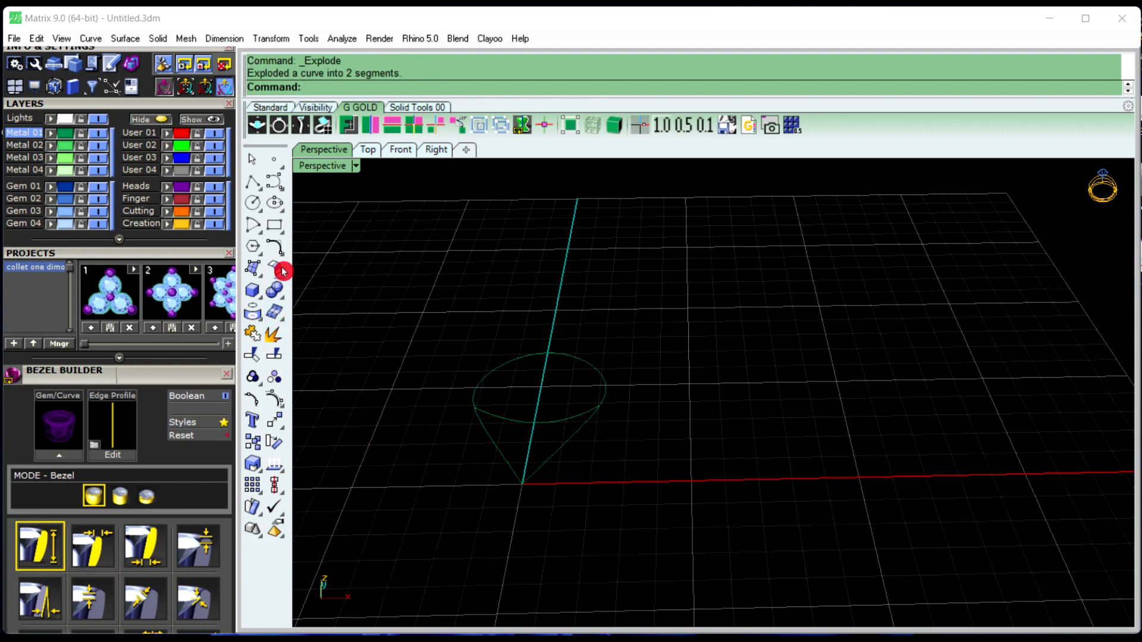
Build a network surface from both teardrop halves and the arched cross curve
click(265, 282)
click(314, 284)
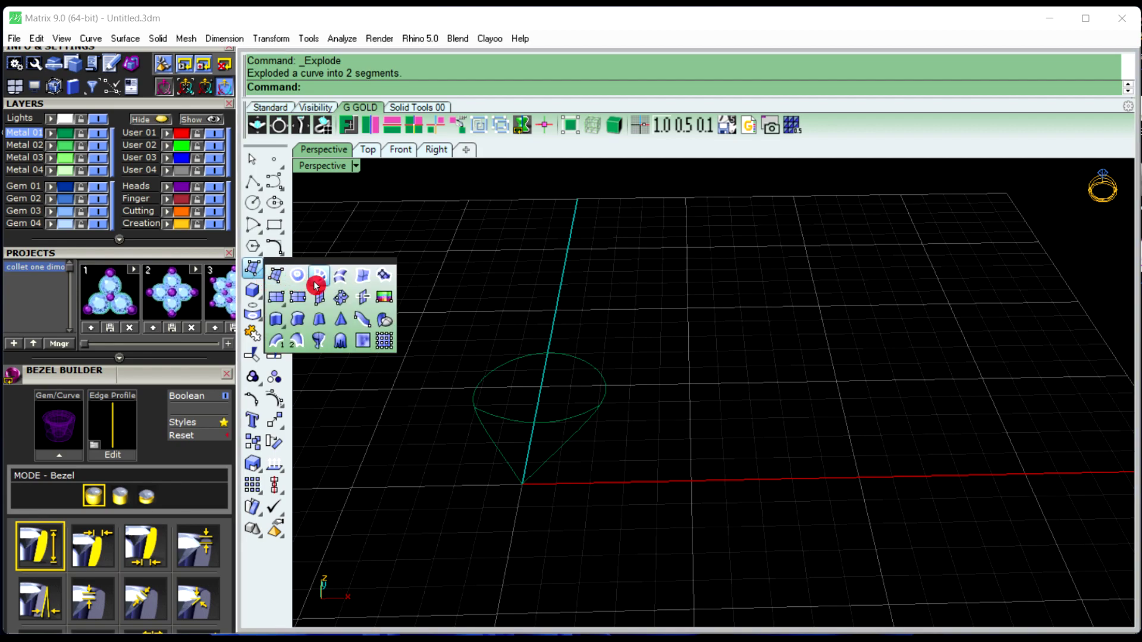
click(501, 451)
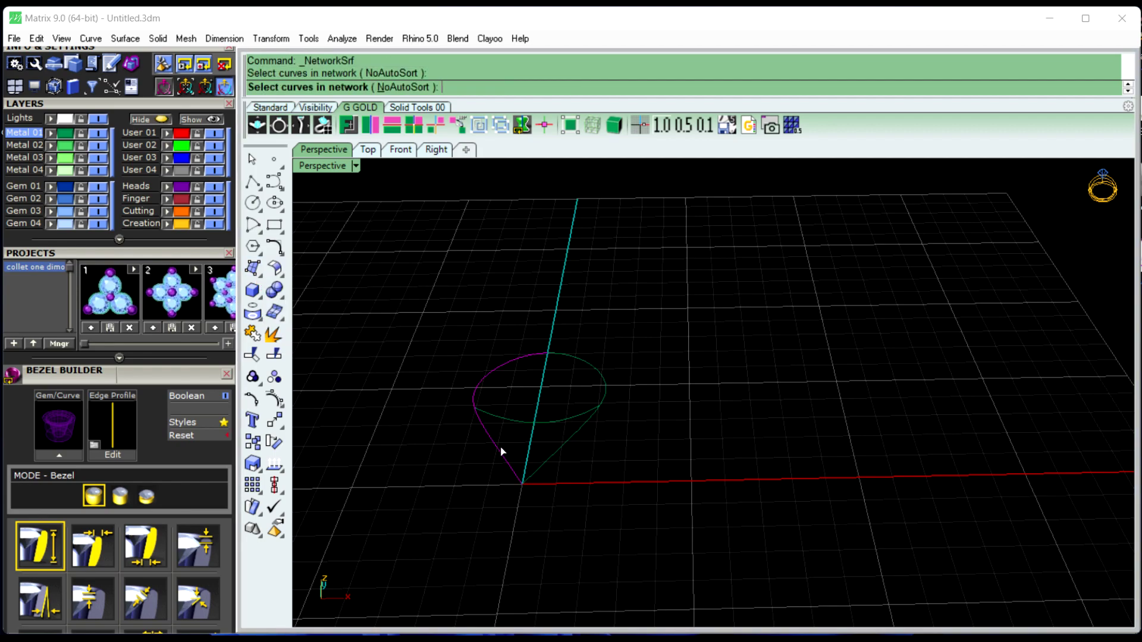
click(556, 448)
click(564, 423)
key(Return)
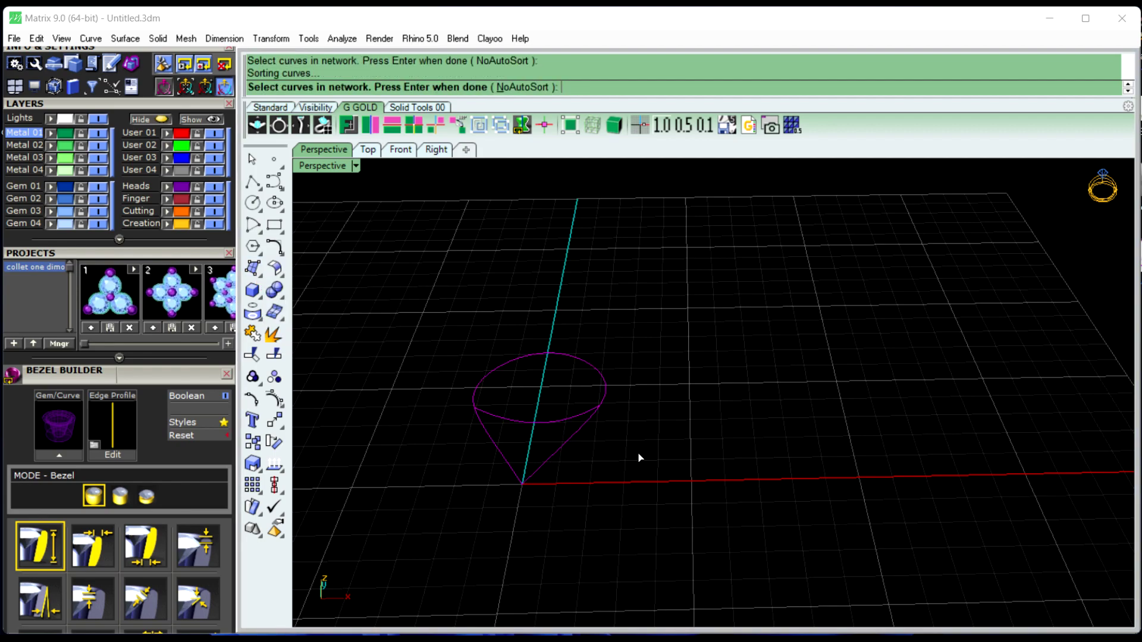
key(Return)
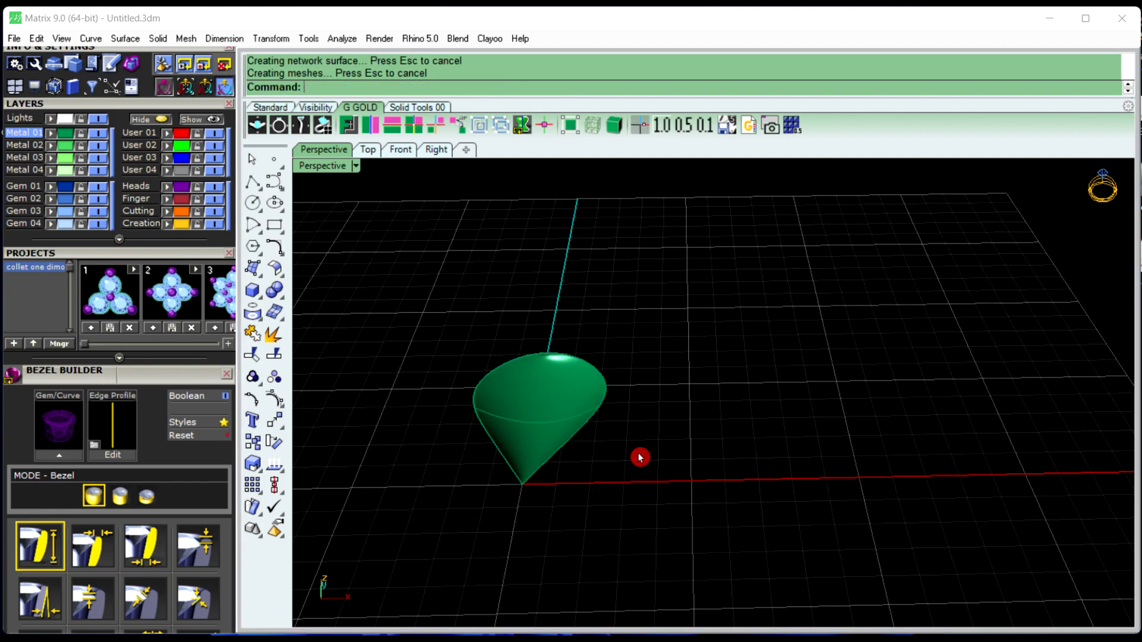
mouse_move(640, 457)
right_down()
mouse_move(610, 498)
mouse_move(646, 462)
mouse_move(620, 536)
right_up()
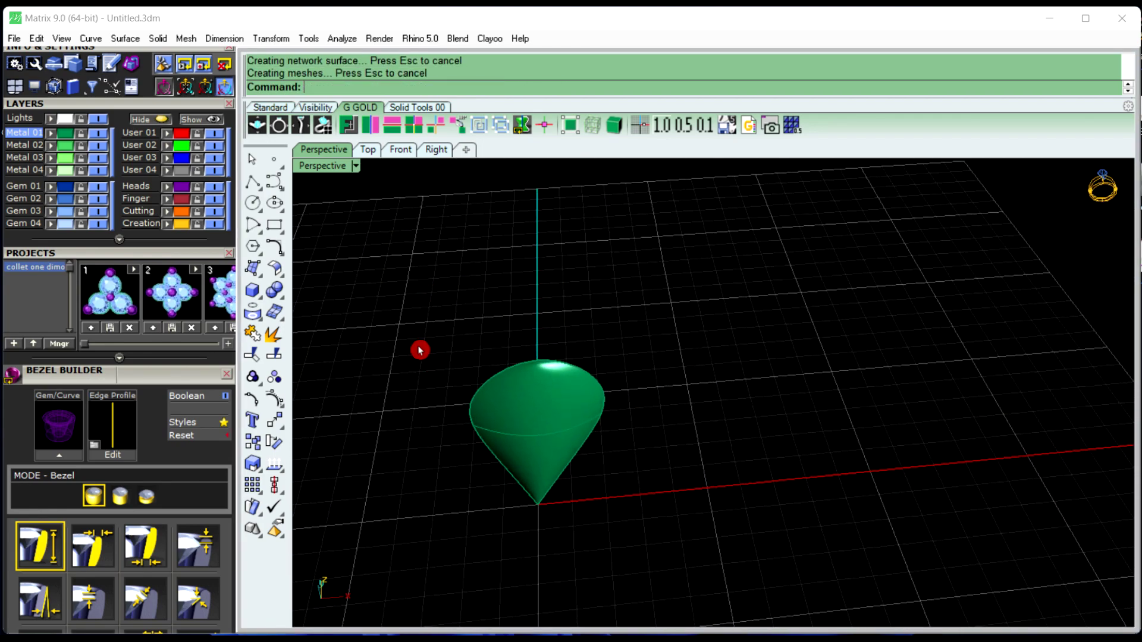
Show hidden objects, then hide both petal surfaces along with their curves
drag(388, 311, 662, 543)
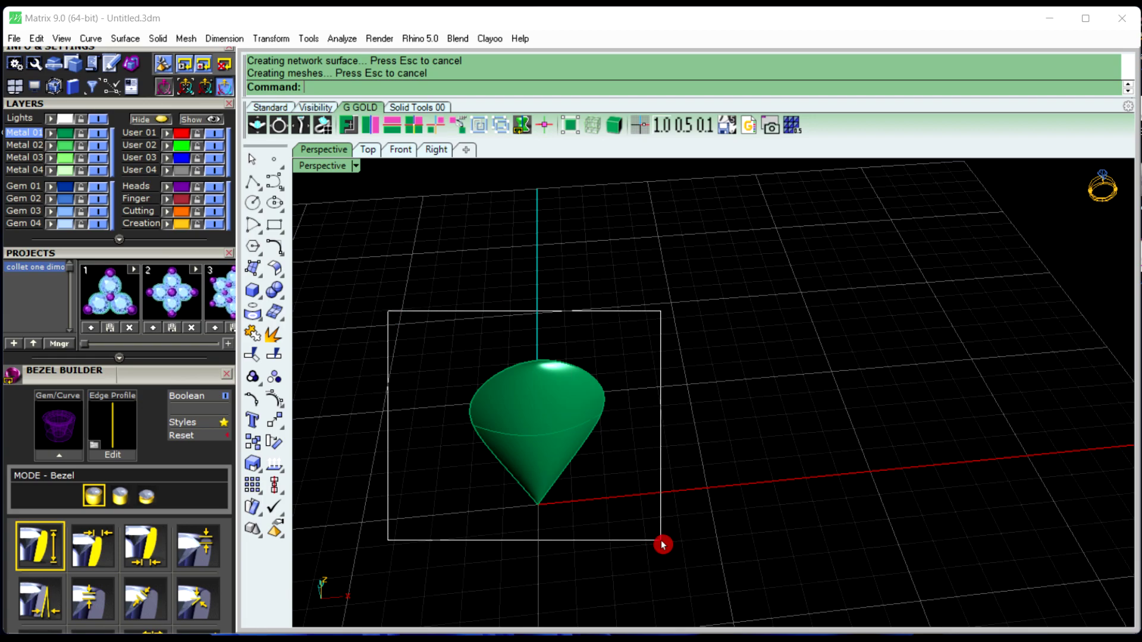
click(418, 344)
click(198, 121)
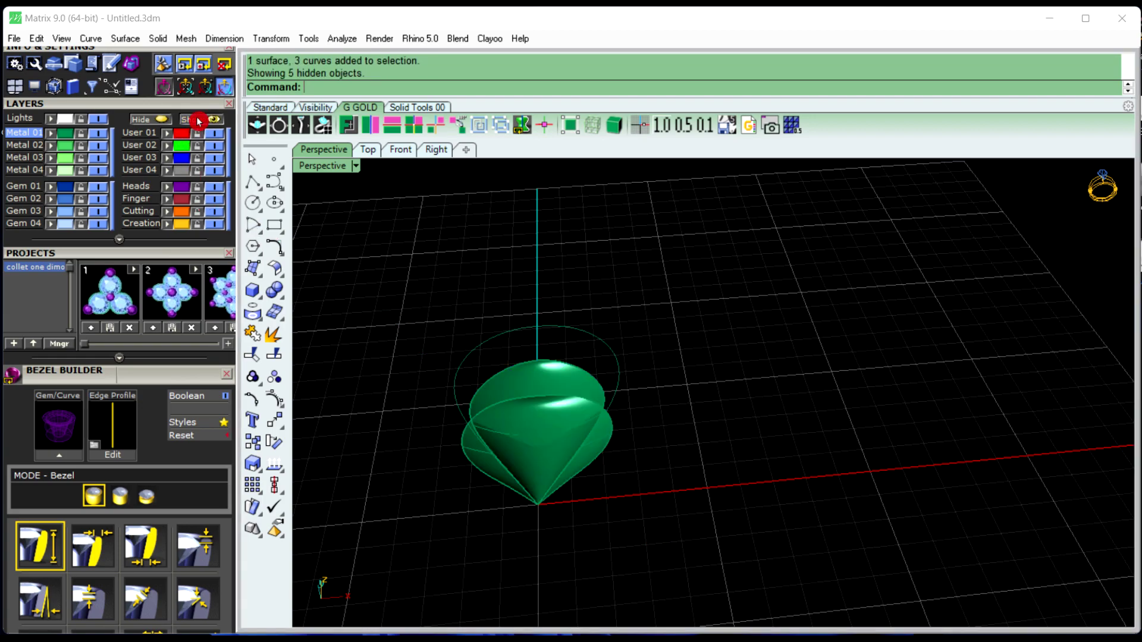
right_drag(742, 448, 704, 495)
drag(457, 335, 699, 529)
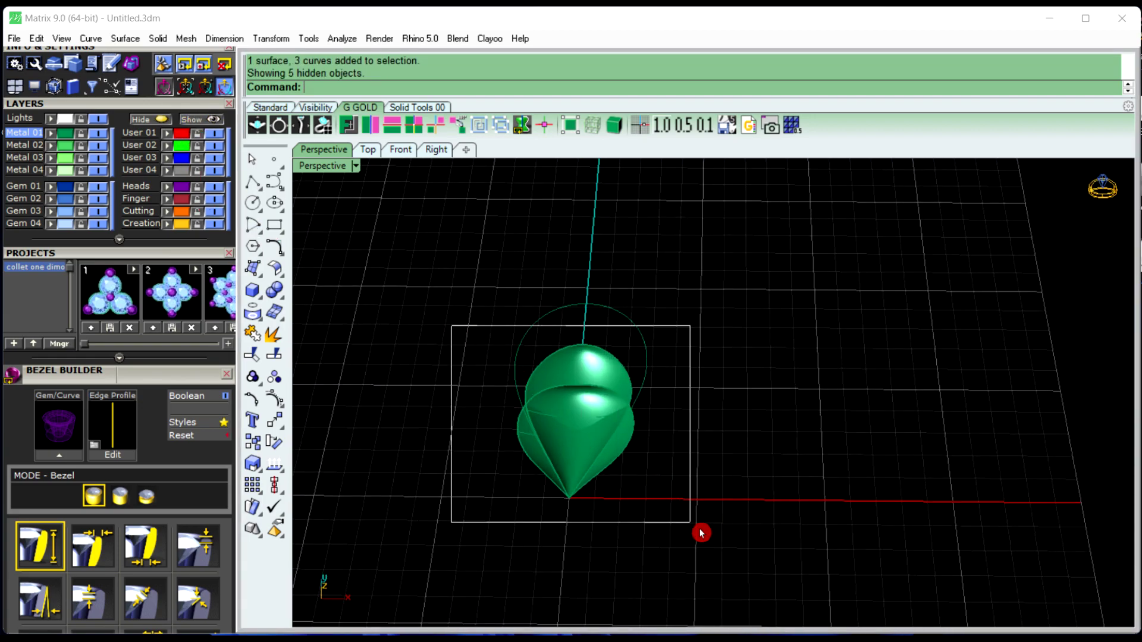
click(159, 125)
Explode the largest remaining teardrop outline into two halves
click(516, 375)
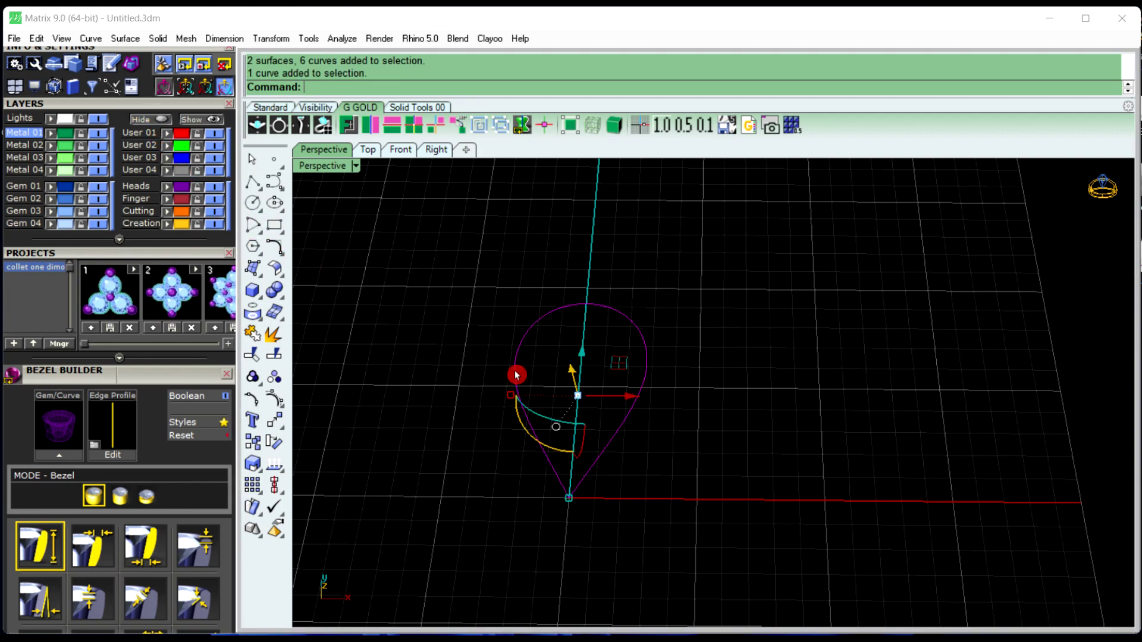
click(260, 338)
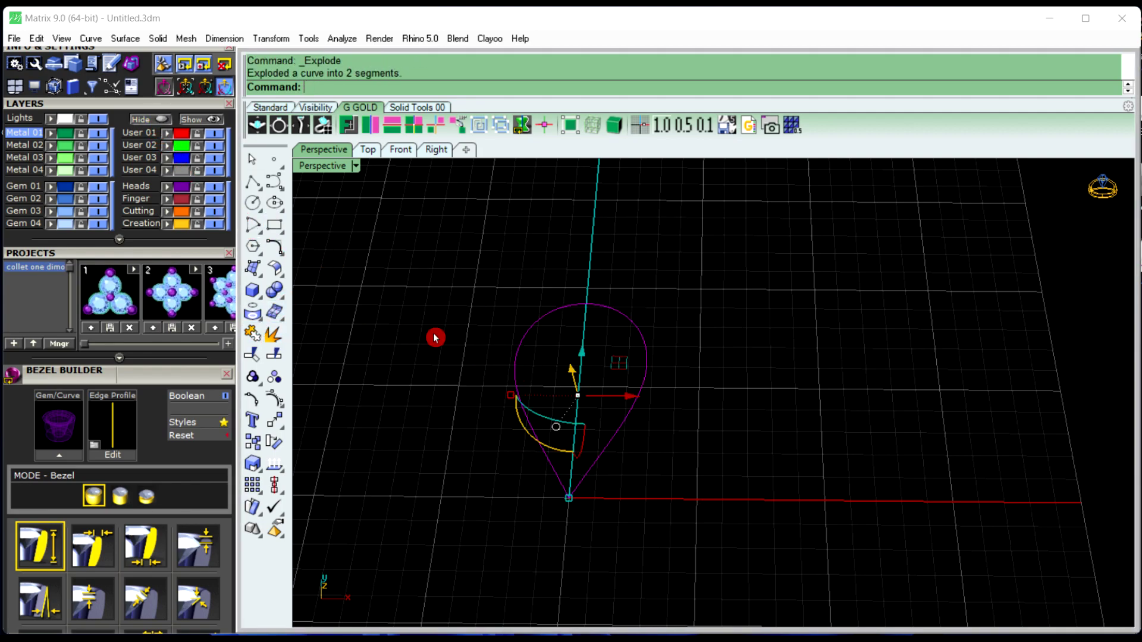
click(256, 185)
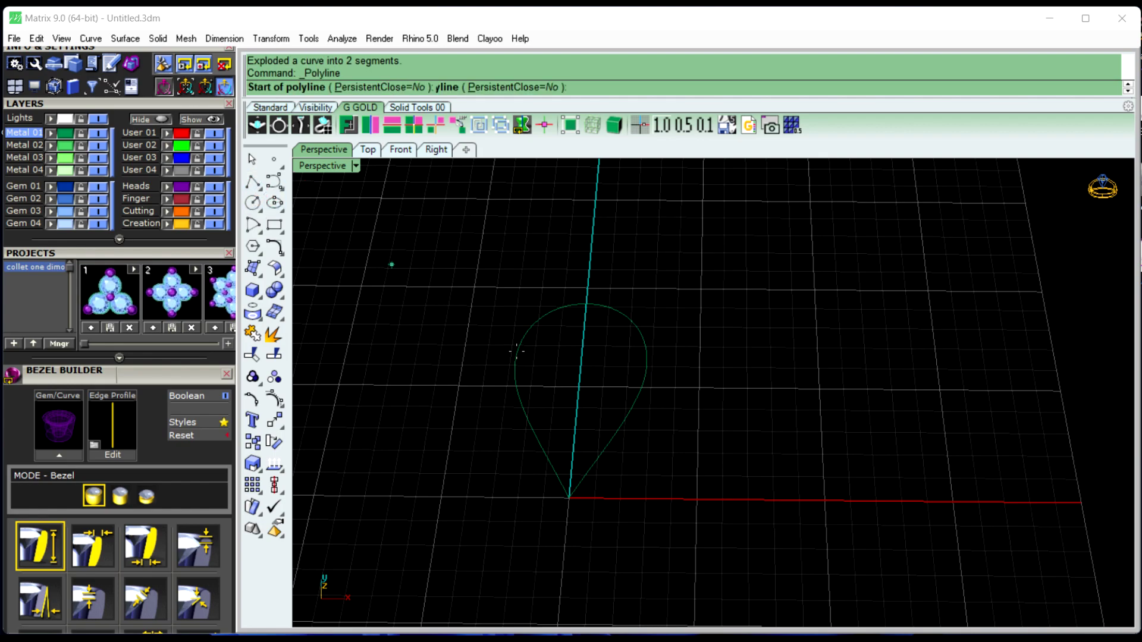
Draw a straight cross line across the largest teardrop and rebuild it as a smooth curve
click(521, 388)
click(641, 387)
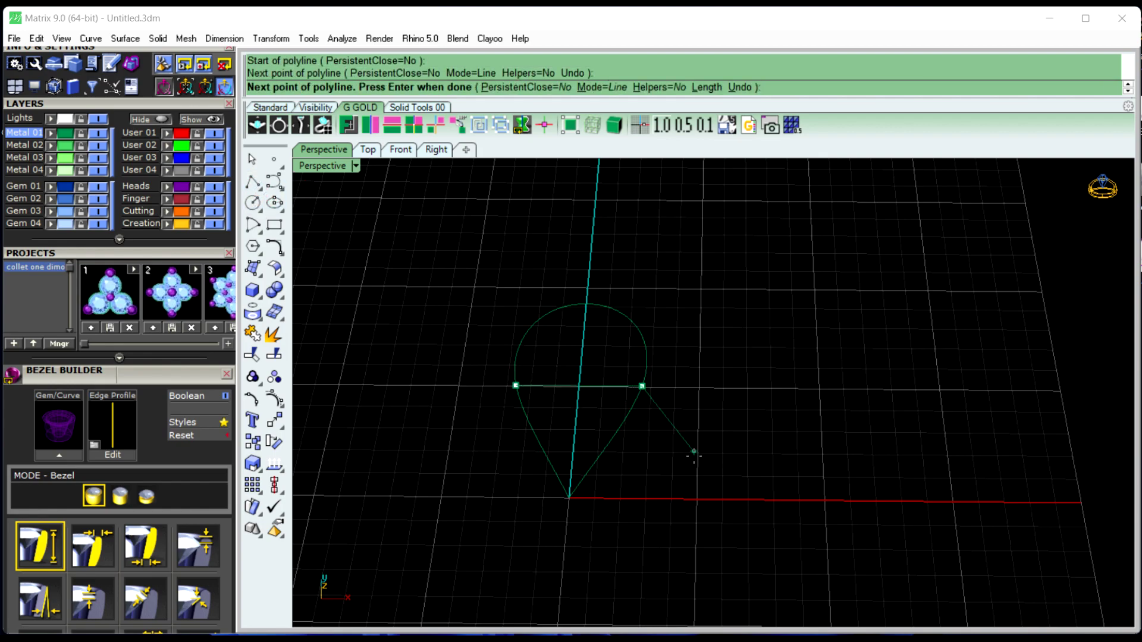
right_click(688, 469)
right_drag(688, 469, 685, 421)
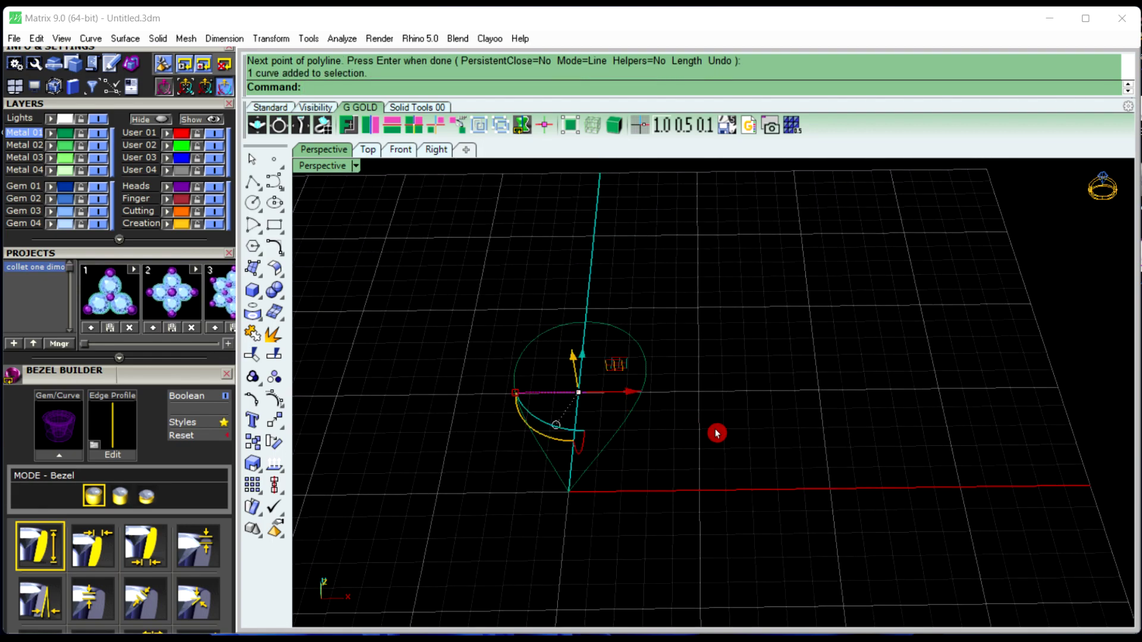
text(REbuild)
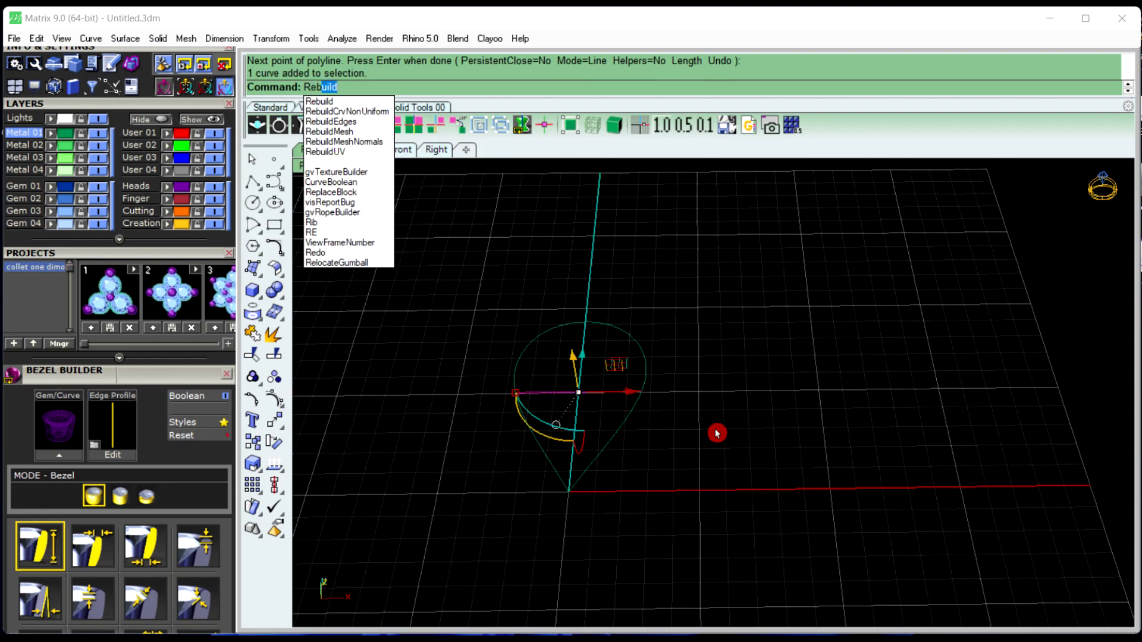
key(Return)
right_click(717, 433)
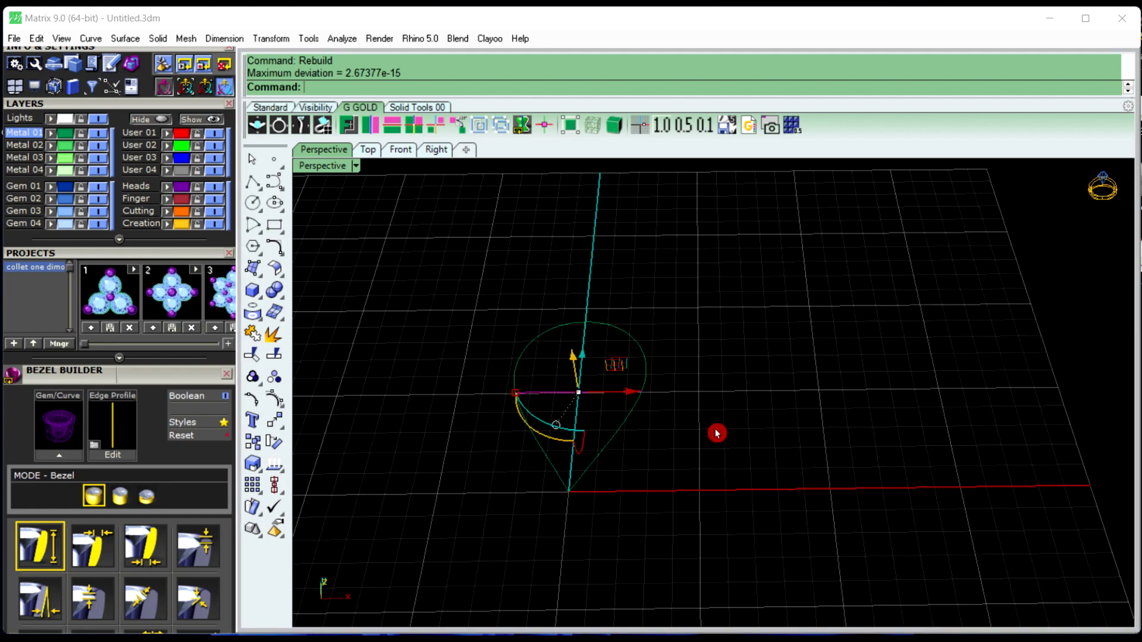
click(737, 462)
right_drag(737, 462, 643, 416)
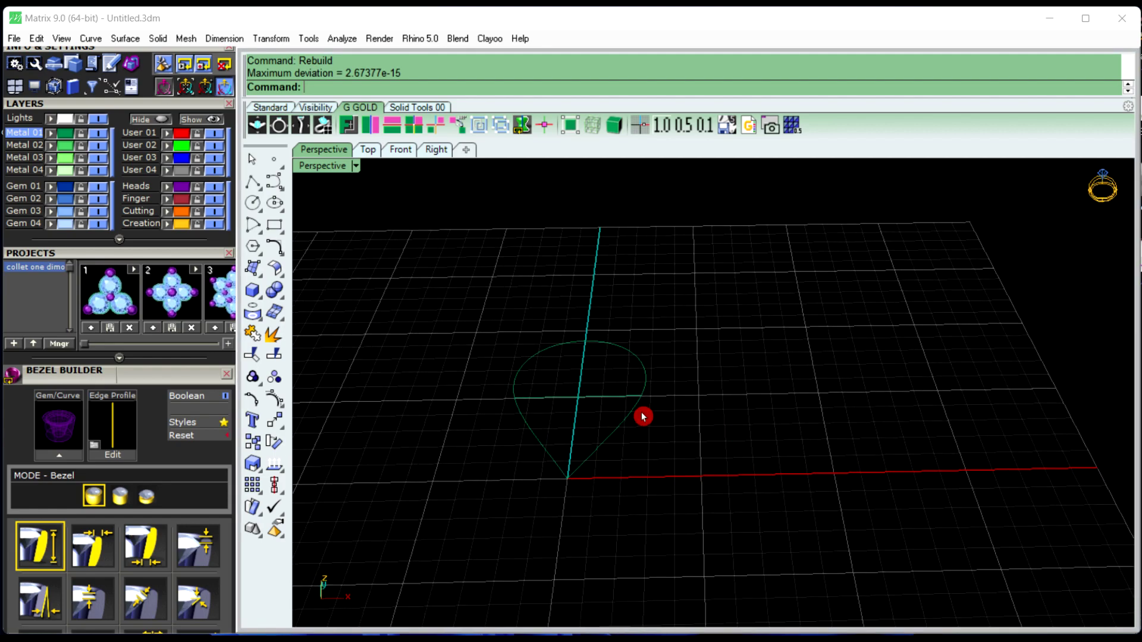
Lower the cross curve's two middle edit points by 0.6, then hide the edit points
click(605, 405)
click(253, 397)
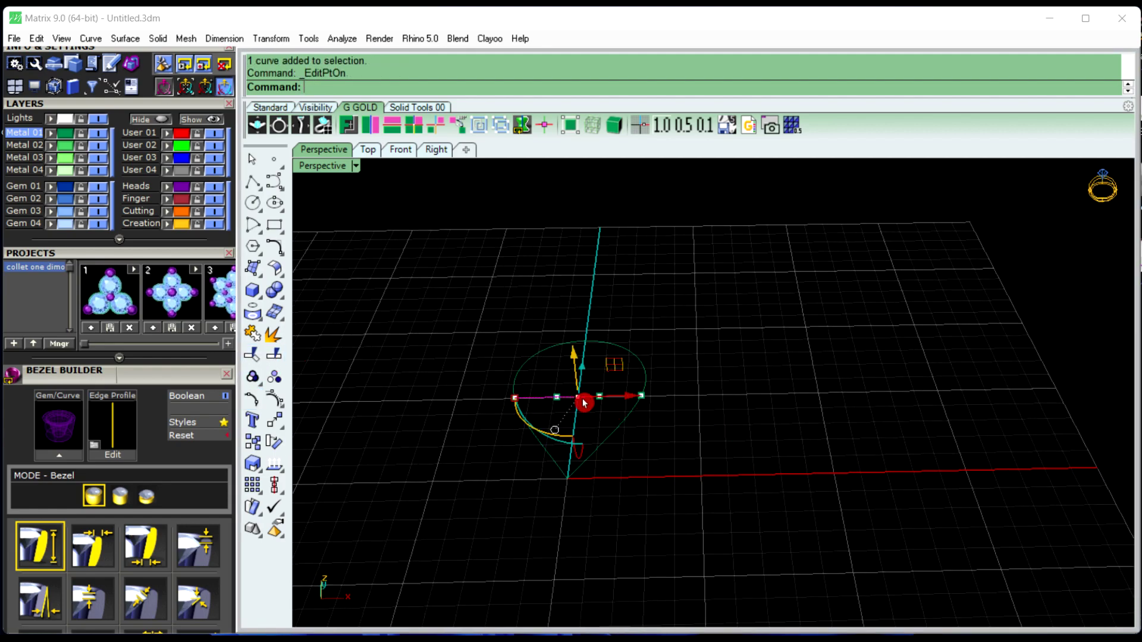
scroll(589, 398, up, 2)
drag(510, 374, 586, 465)
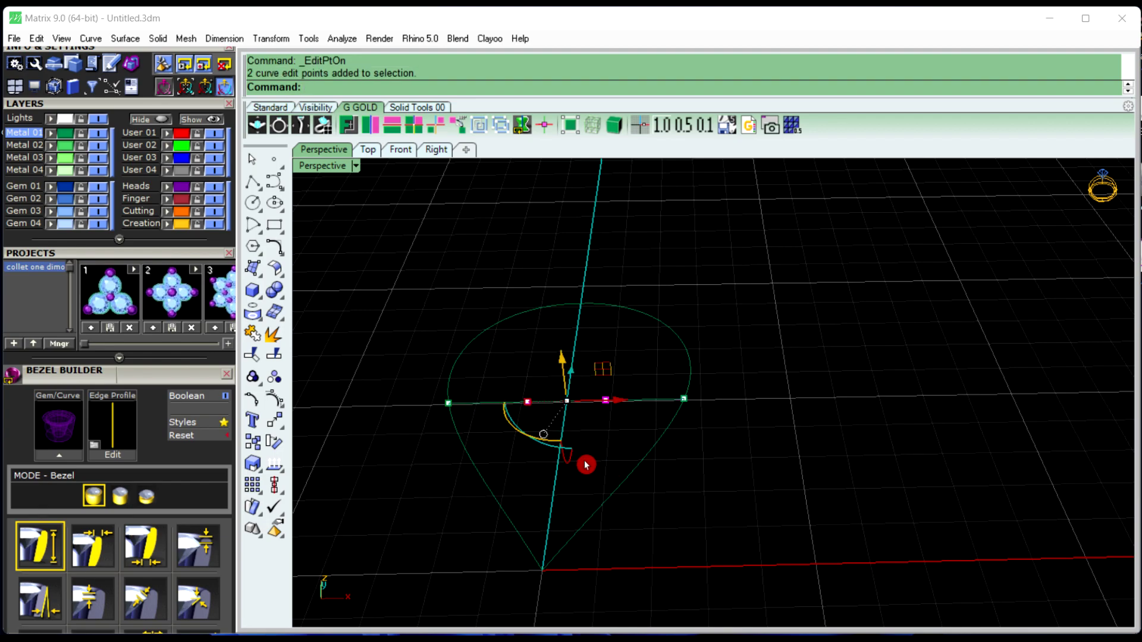
right_drag(563, 360, 589, 418)
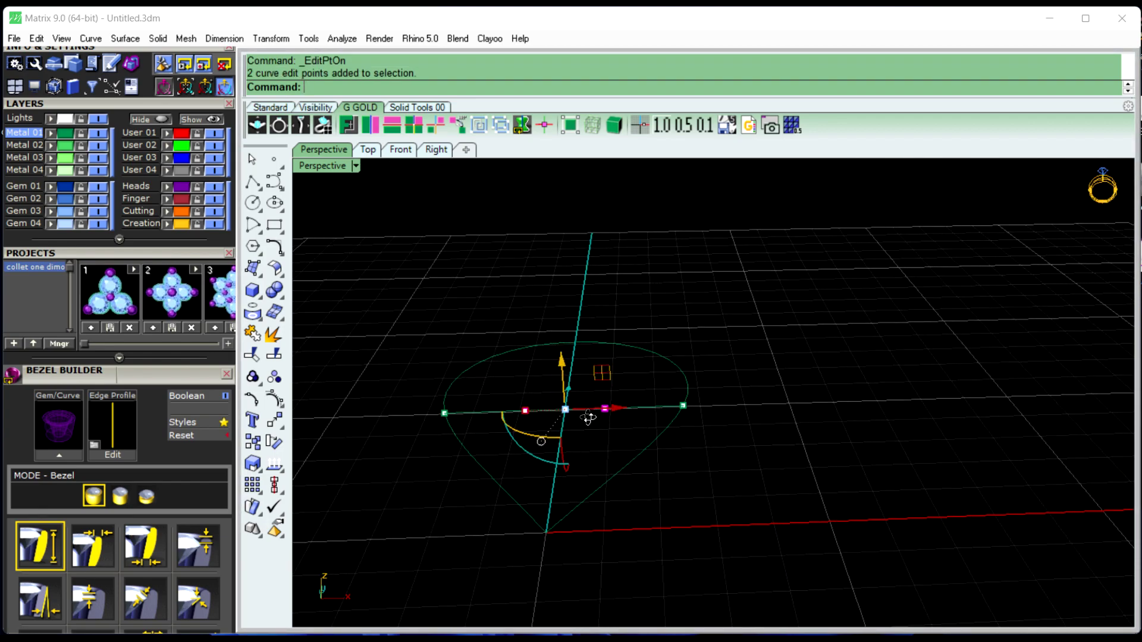
click(564, 364)
text(.6)
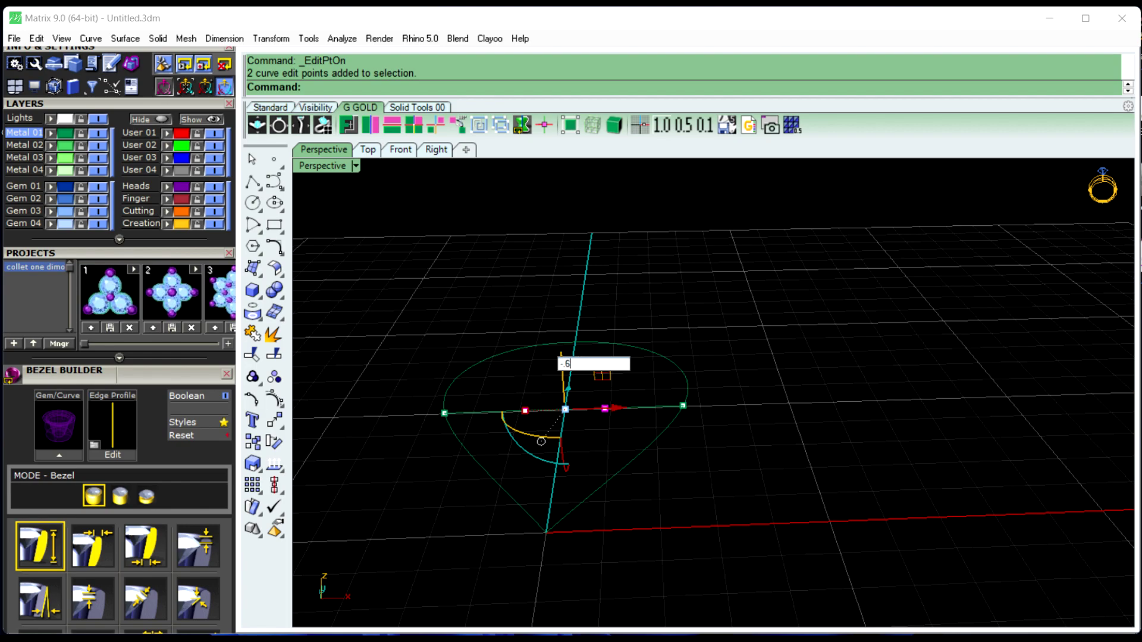
key(Return)
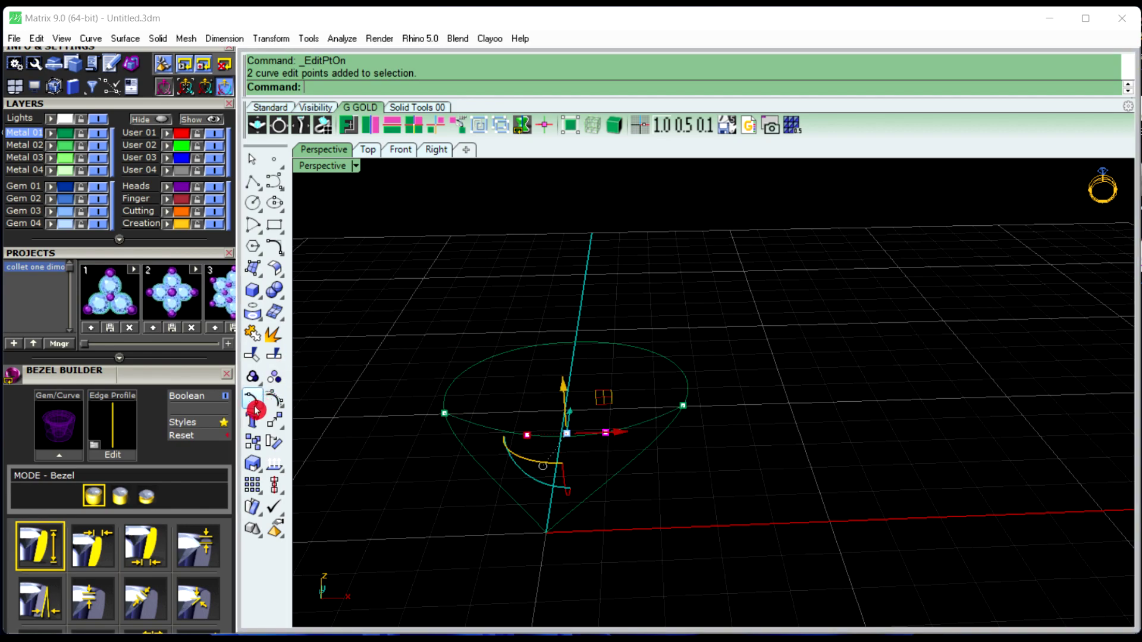
right_click(253, 400)
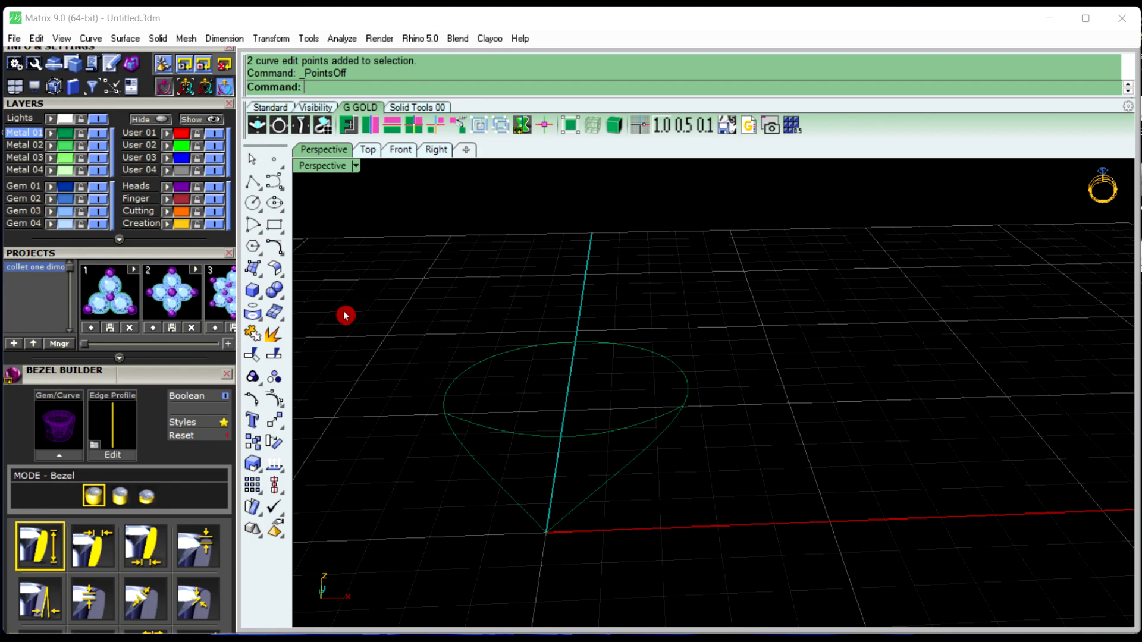
Build a network surface from the two outline halves and the dipped cross curve
click(254, 270)
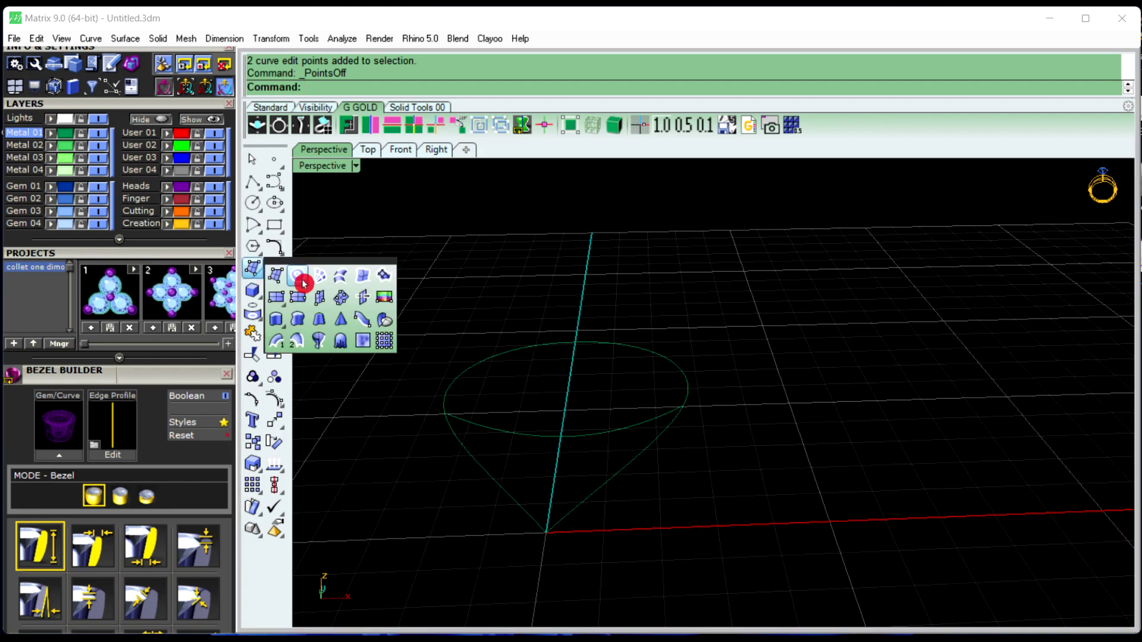
click(303, 283)
click(500, 485)
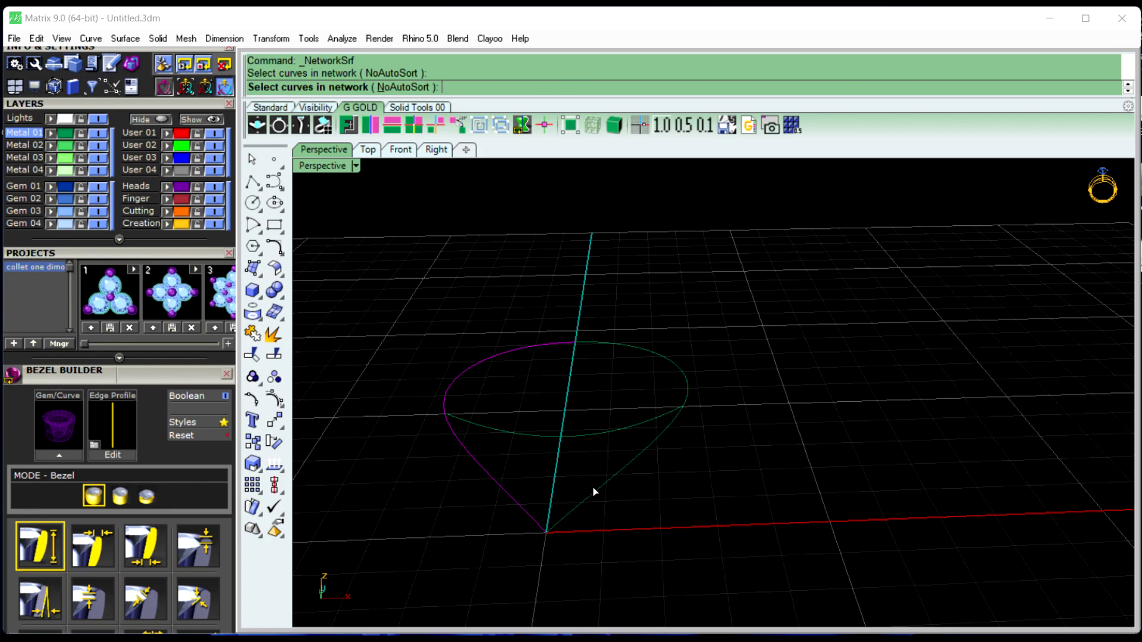
click(593, 491)
click(614, 425)
key(Return)
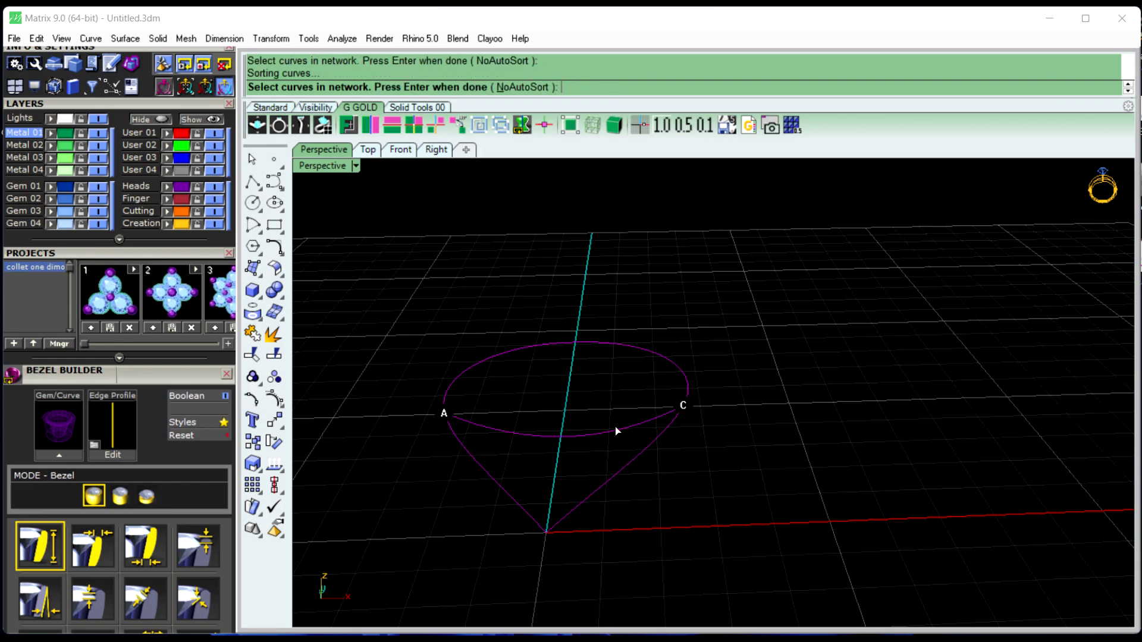
click(851, 439)
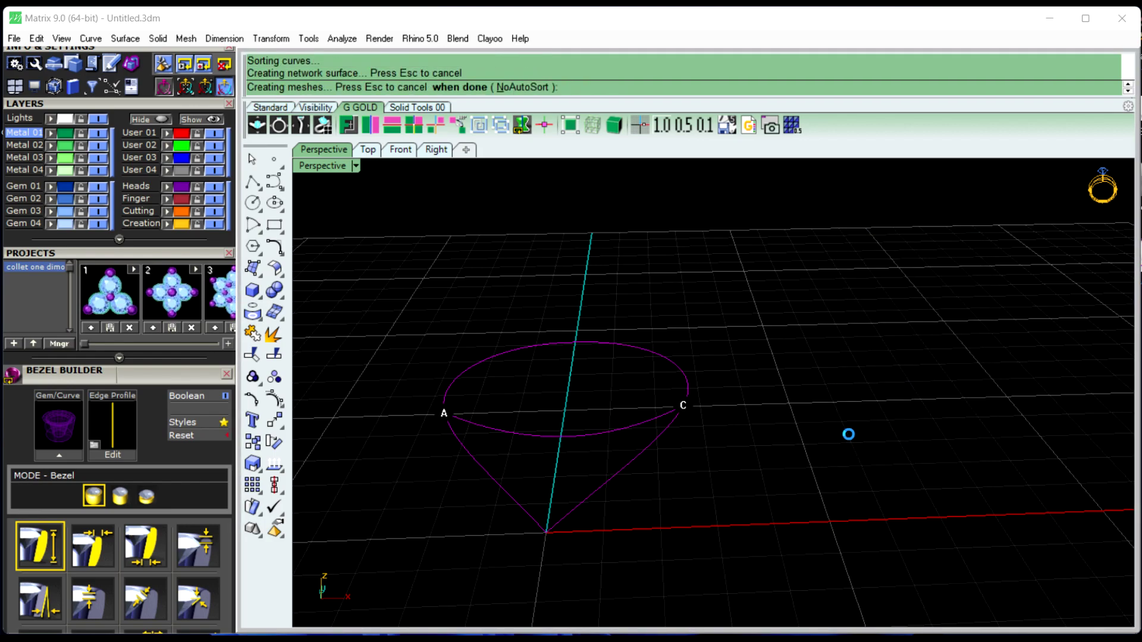
Show the 8 hidden objects to reveal all three domed petals
right_drag(719, 449, 347, 286)
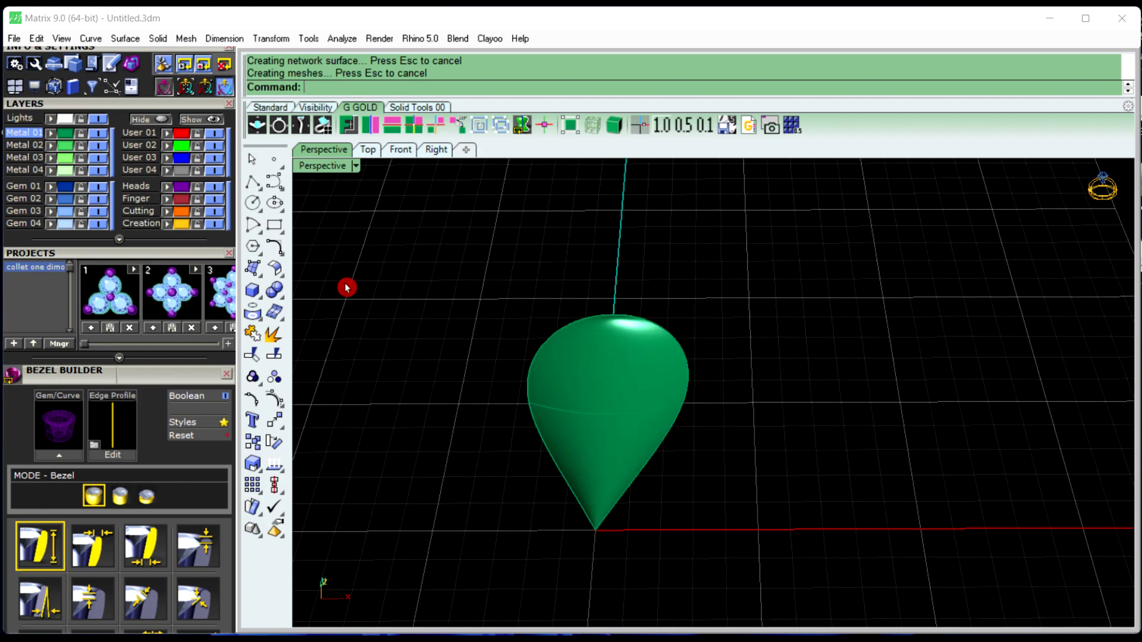
click(200, 122)
right_drag(384, 396, 390, 406)
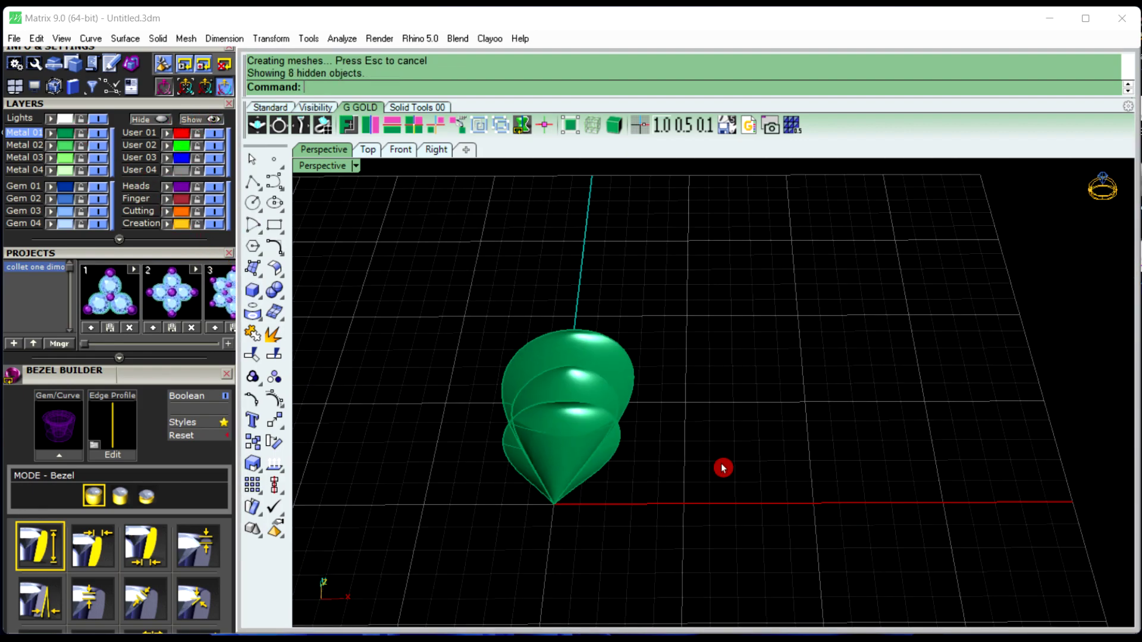
Select all curves from the command line and delete the nine construction curves
text(SEl)
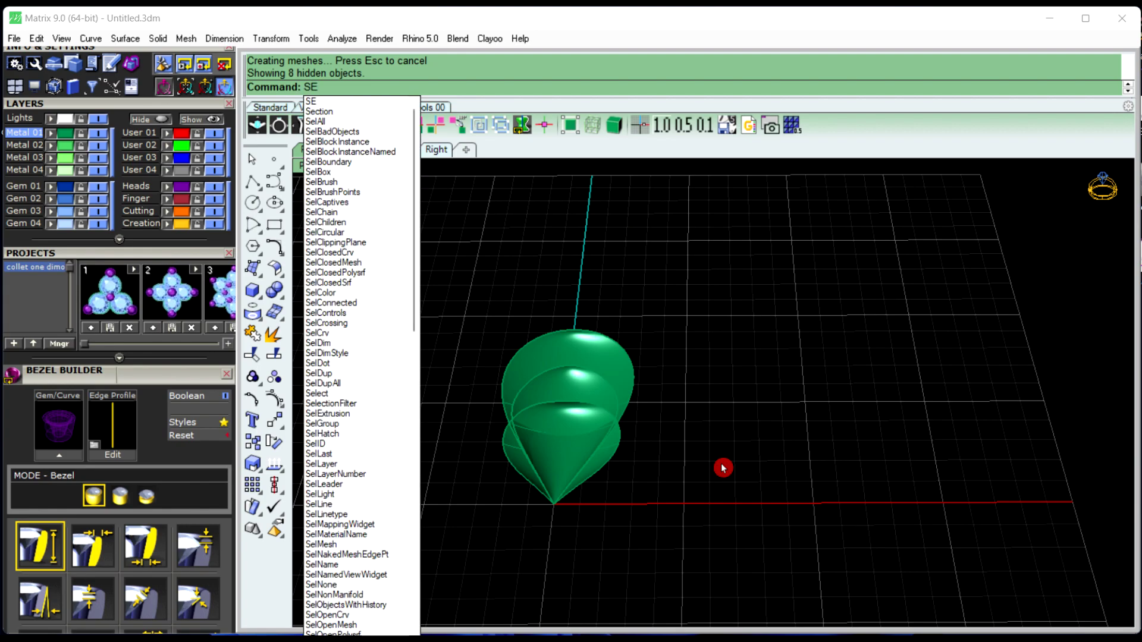
text(c)
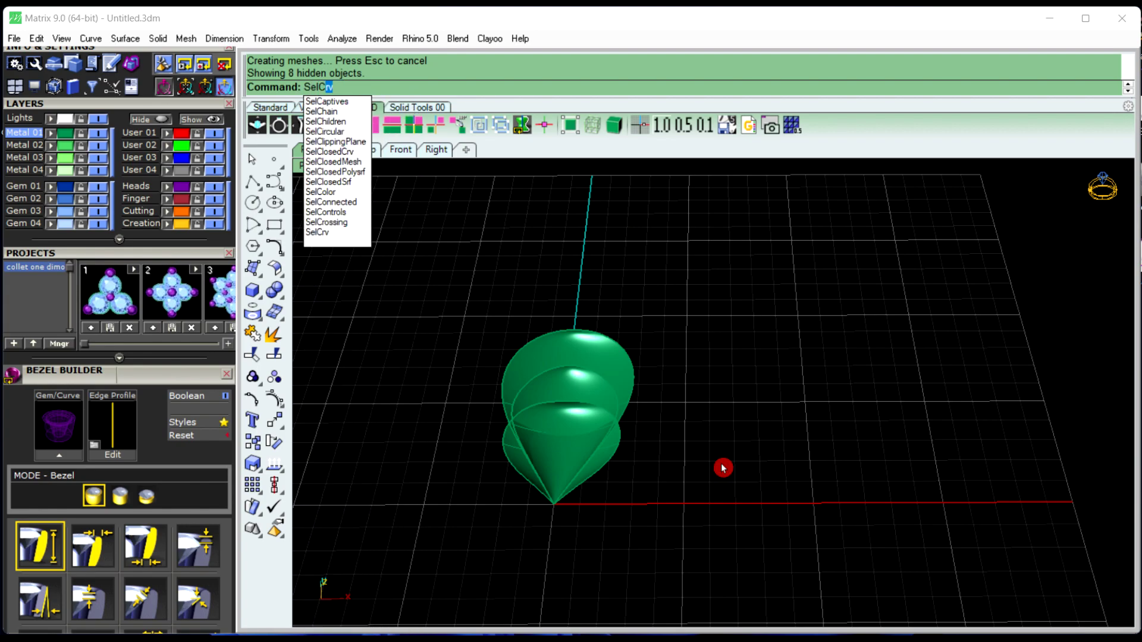
key(Return)
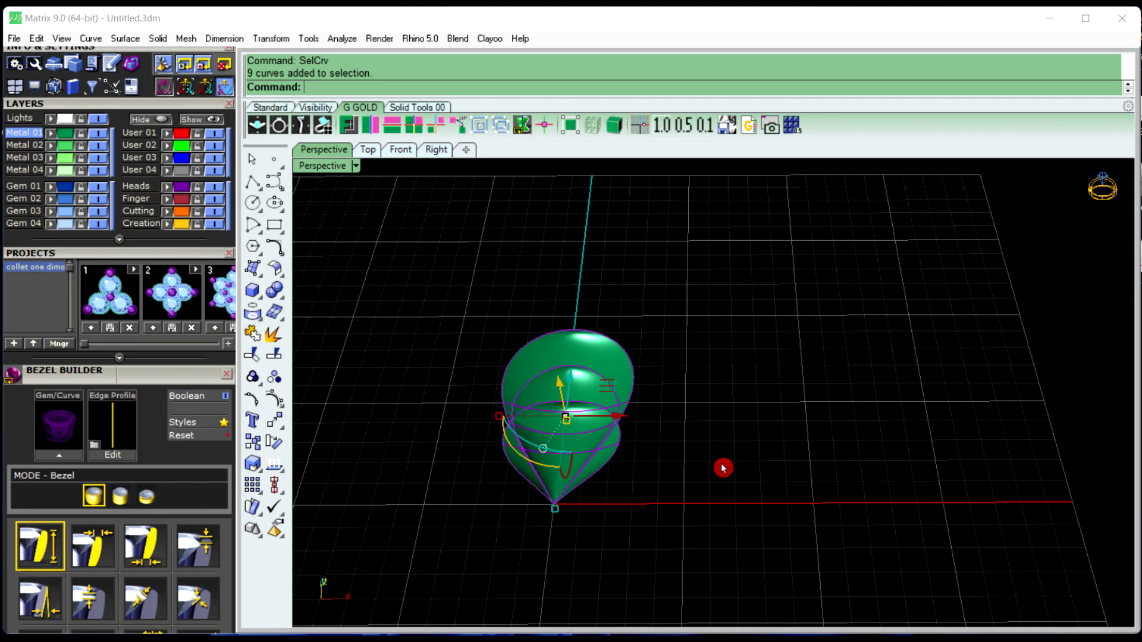
key(Delete)
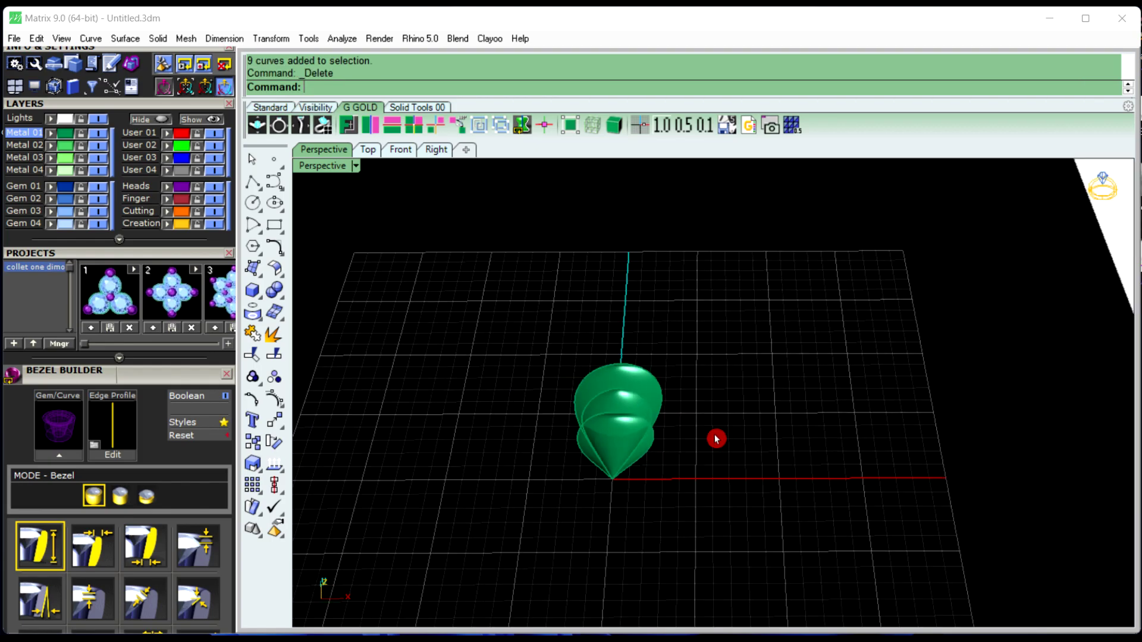
mouse_move(716, 439)
right_down()
mouse_move(671, 448)
mouse_move(689, 476)
mouse_move(573, 377)
mouse_move(658, 443)
mouse_move(652, 394)
mouse_move(684, 444)
mouse_move(584, 398)
mouse_move(704, 380)
mouse_move(747, 512)
mouse_move(731, 441)
mouse_move(737, 561)
mouse_move(736, 437)
mouse_move(658, 385)
right_up()
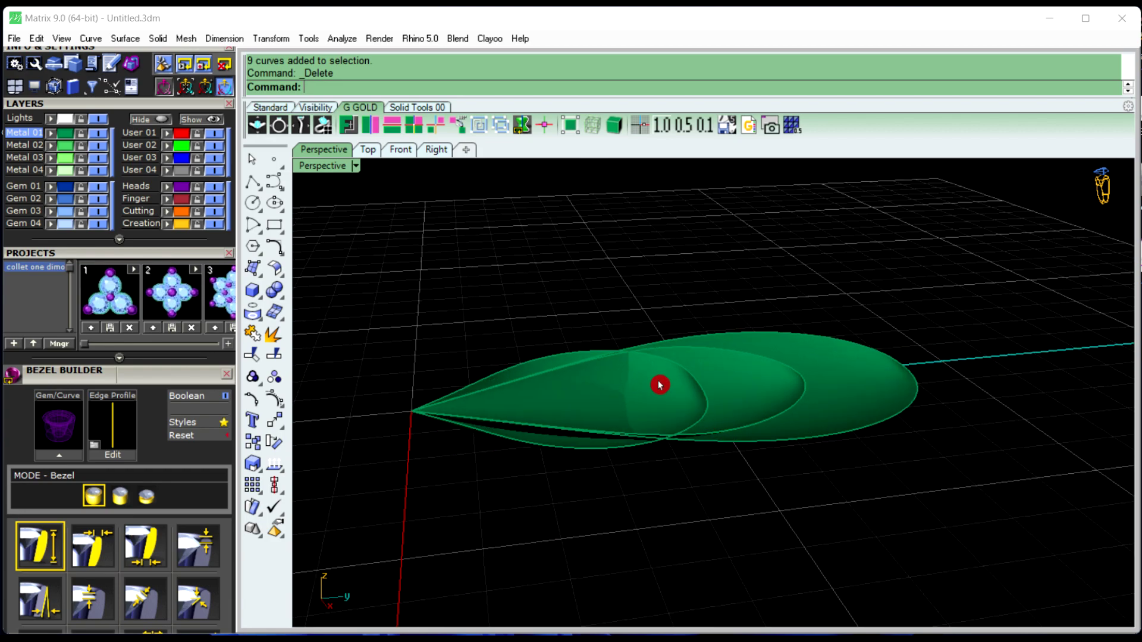
Lift one teardrop petal surface upward with the gumball
click(658, 385)
right_drag(666, 527, 605, 470)
drag(607, 426, 597, 319)
click(639, 546)
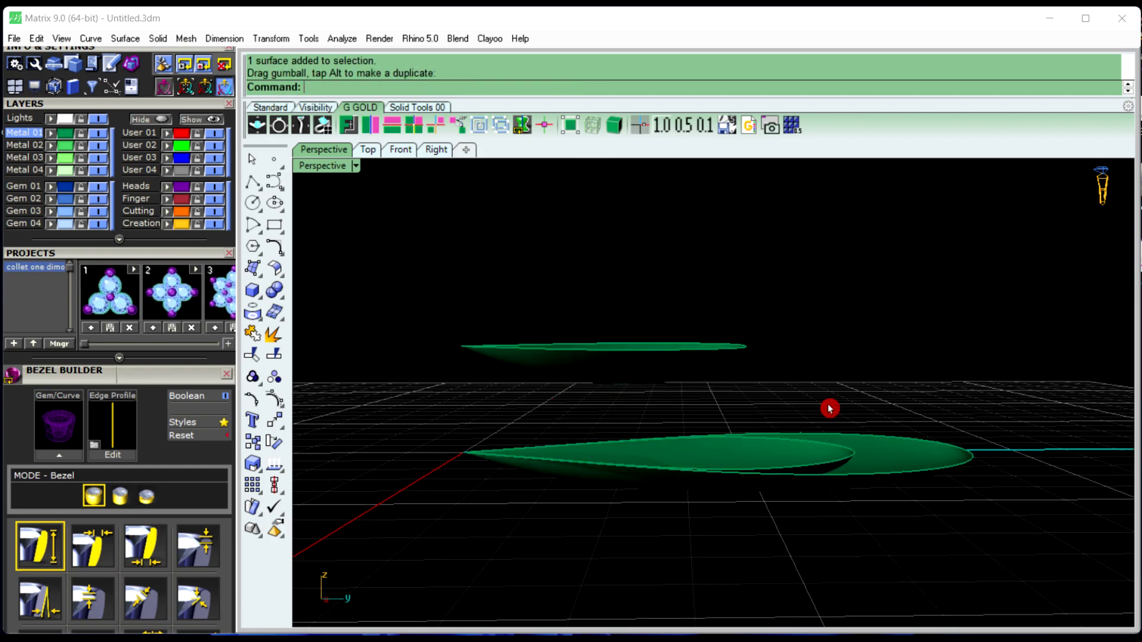
Raise a second petal partway up, then orbit to check the stacked pendant
click(790, 452)
drag(660, 427, 659, 386)
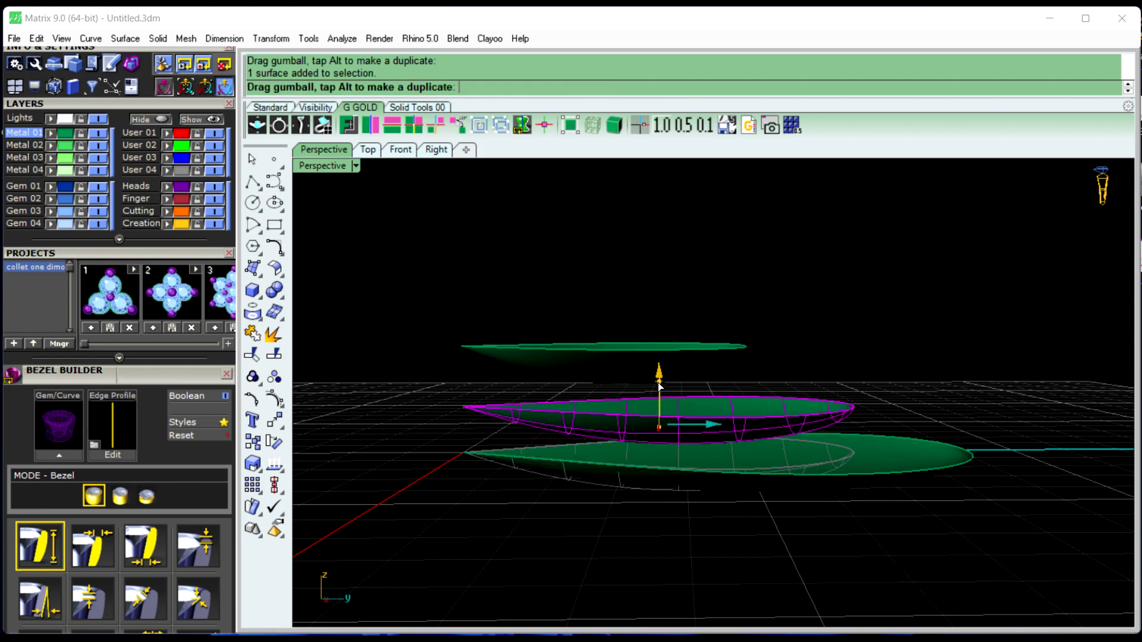
click(591, 562)
right_drag(583, 528, 585, 596)
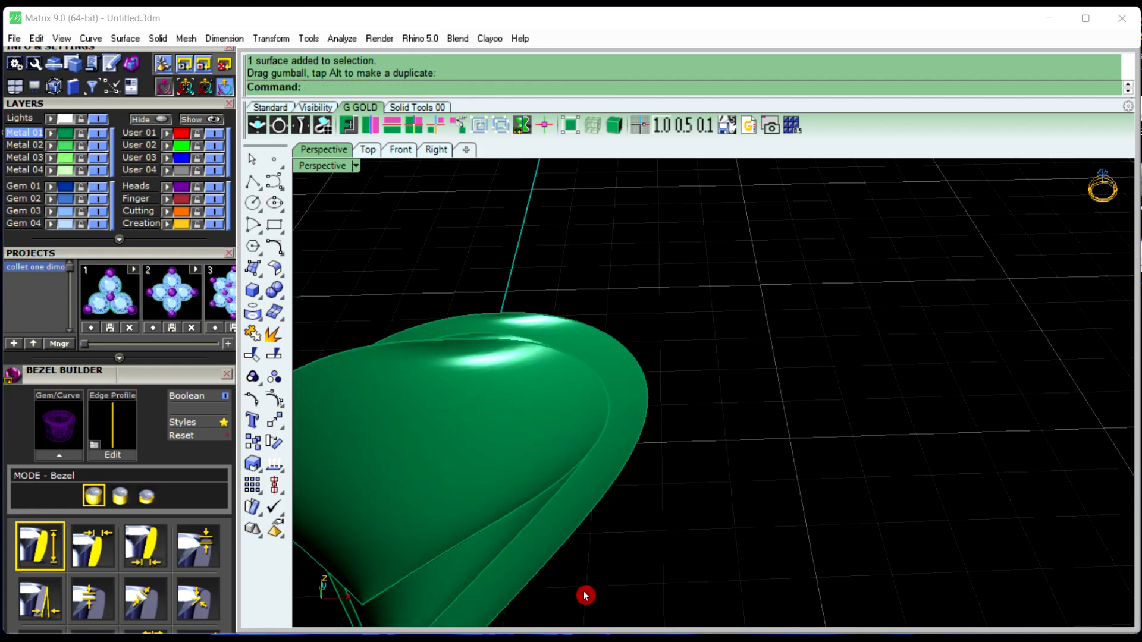
scroll(594, 452, down, 5)
mouse_move(593, 451)
right_down()
mouse_move(586, 513)
mouse_move(589, 461)
mouse_move(650, 498)
mouse_move(696, 498)
mouse_move(688, 429)
mouse_move(691, 454)
right_up()
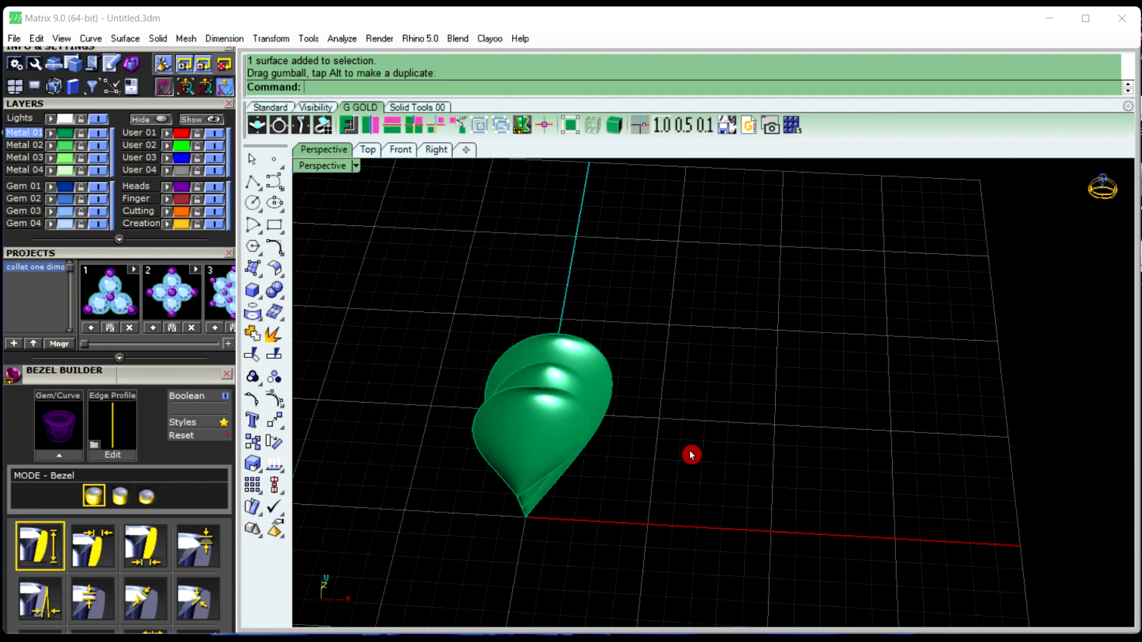
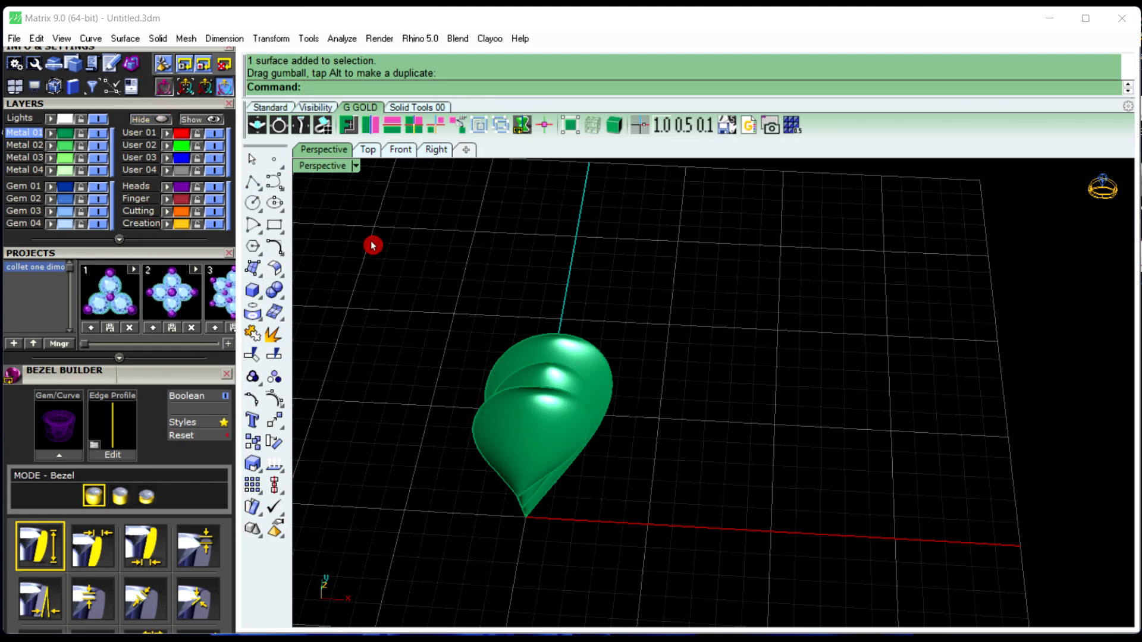
Select the green petal surface and start Create UV Curves from the Curve tools
scroll(415, 295, down, 4)
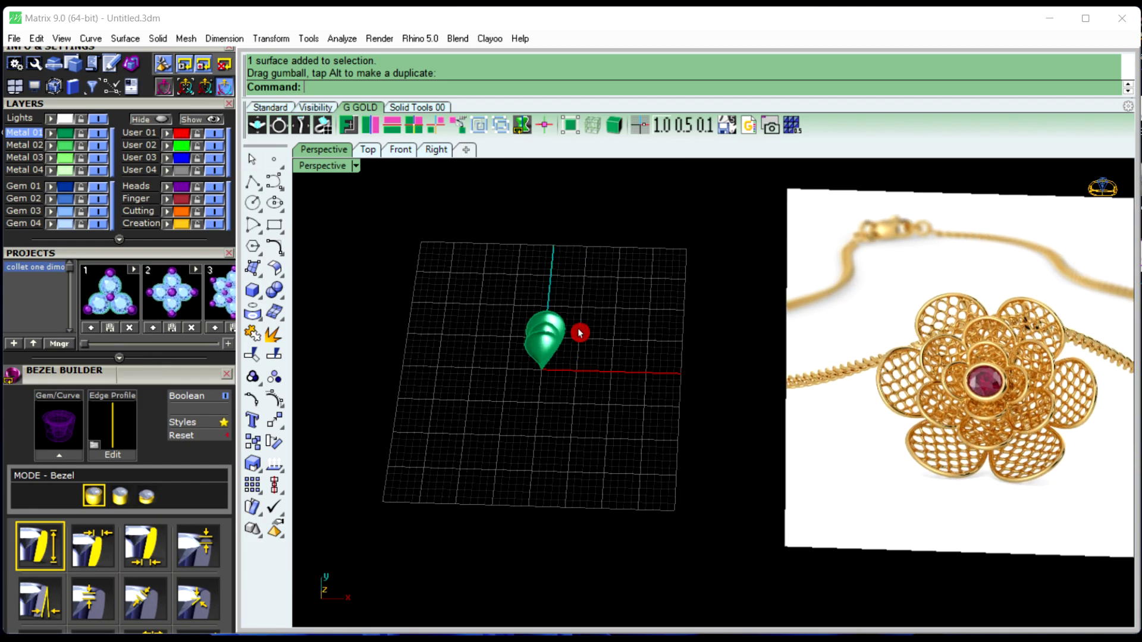
click(521, 365)
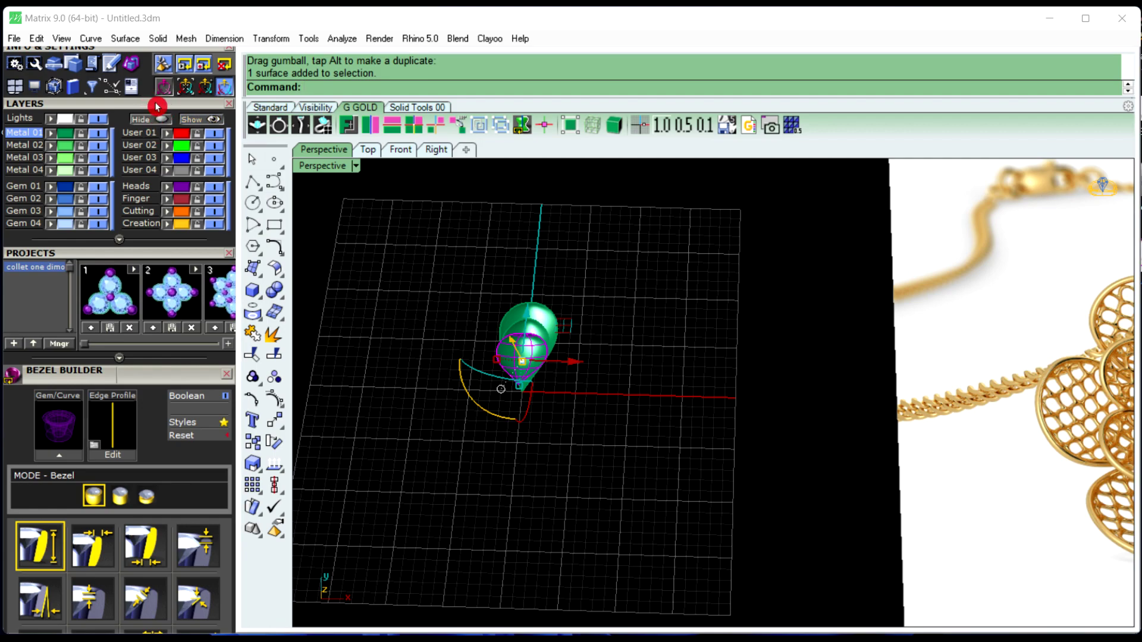
drag(156, 107, 164, 278)
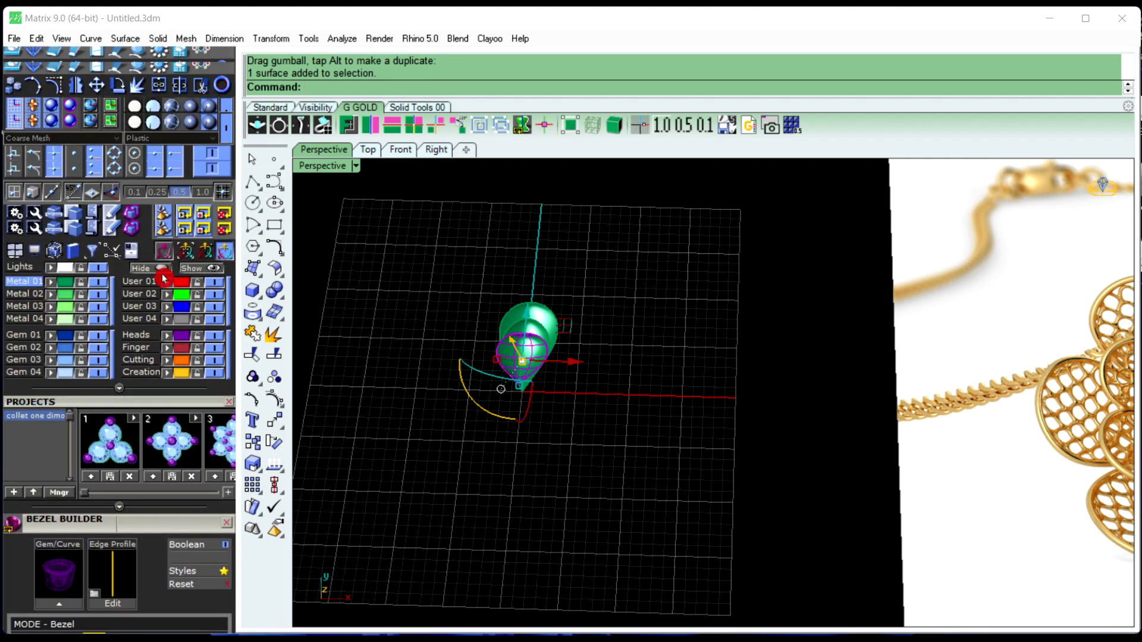
scroll(163, 279, up, 3)
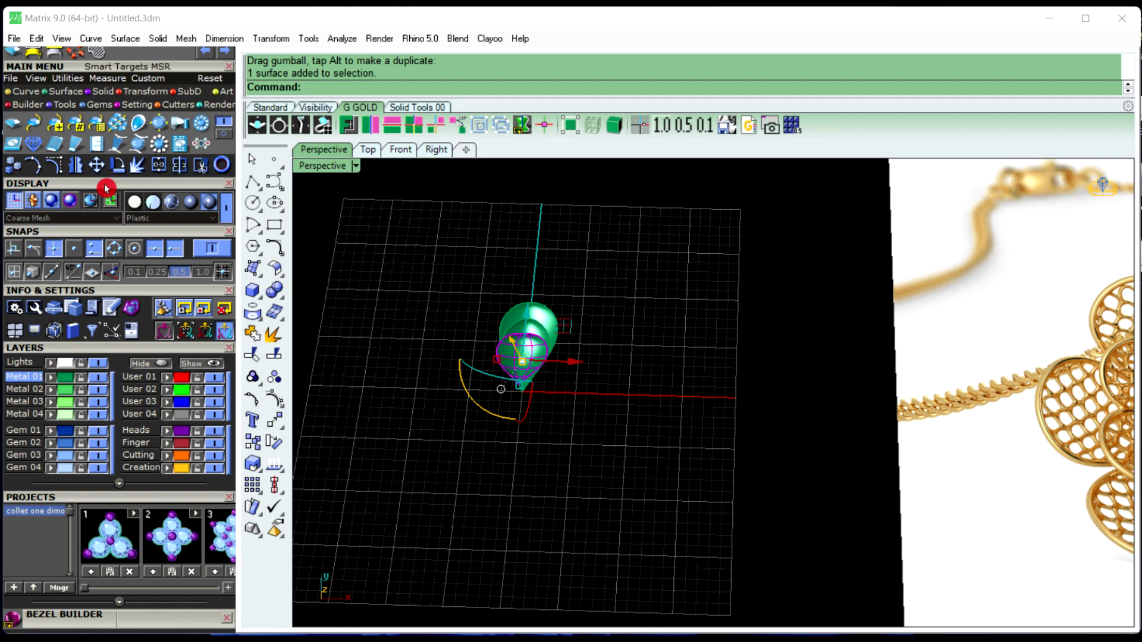
click(25, 91)
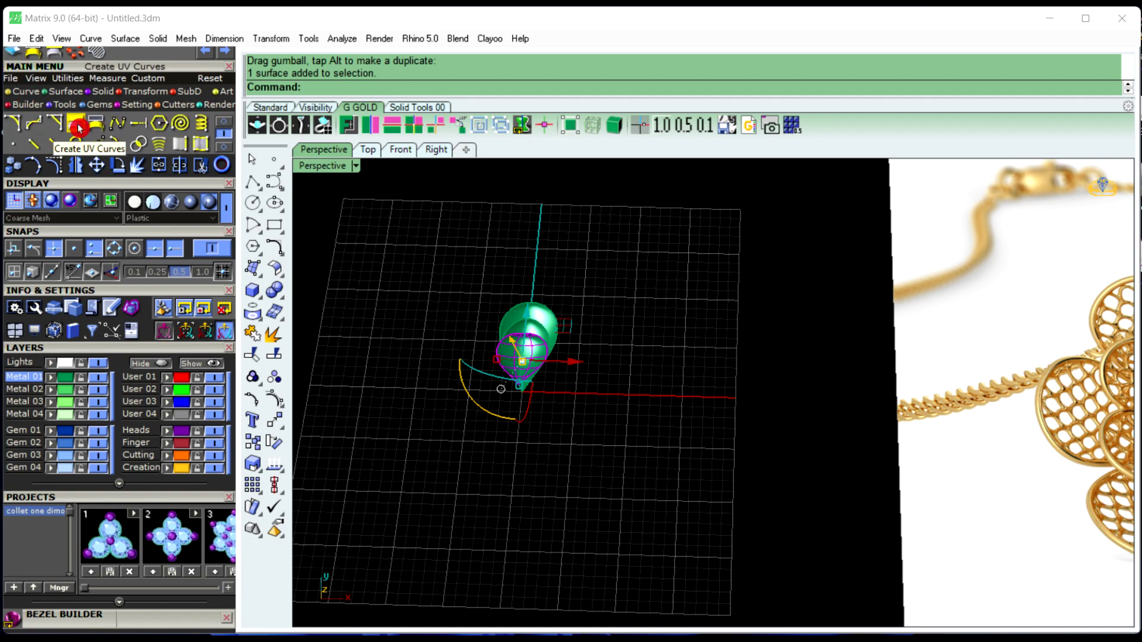
click(77, 126)
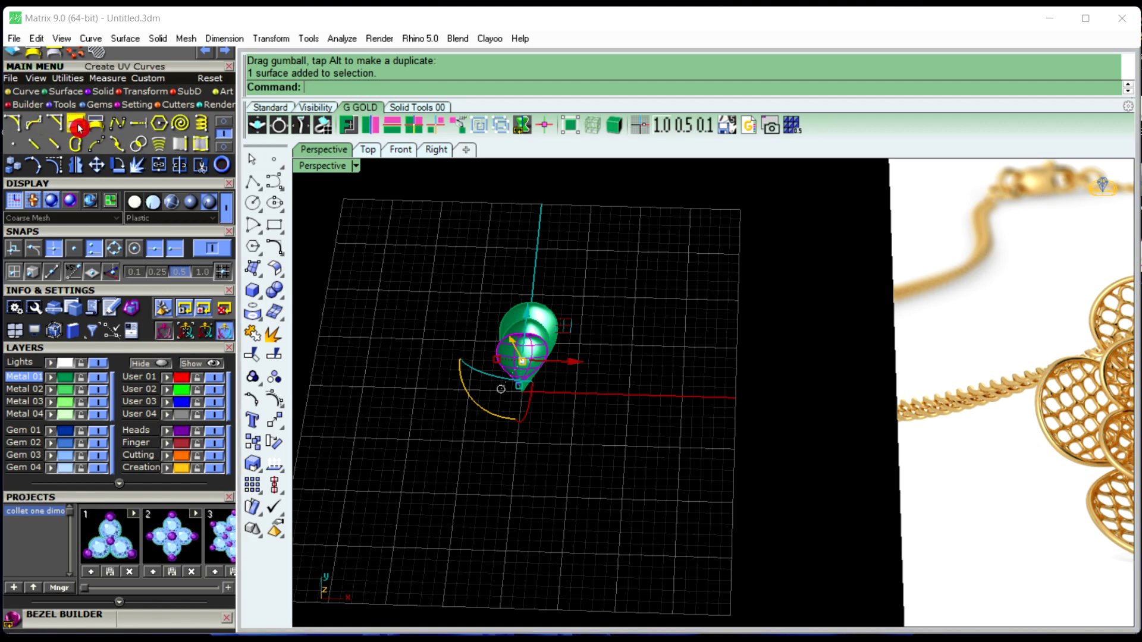
Finish the petal's UV curves and move the flat outline right along X
right_click(581, 435)
drag(619, 370, 702, 372)
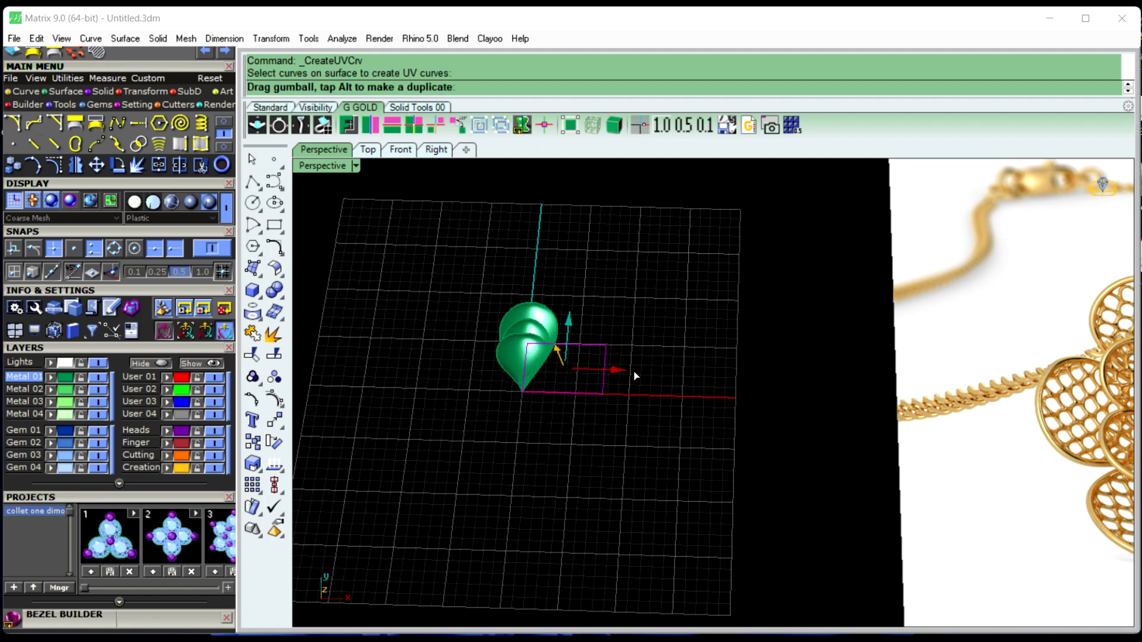
click(691, 476)
Select the flat UV rectangle outline and open the Dimension commands
scroll(686, 413, up, 2)
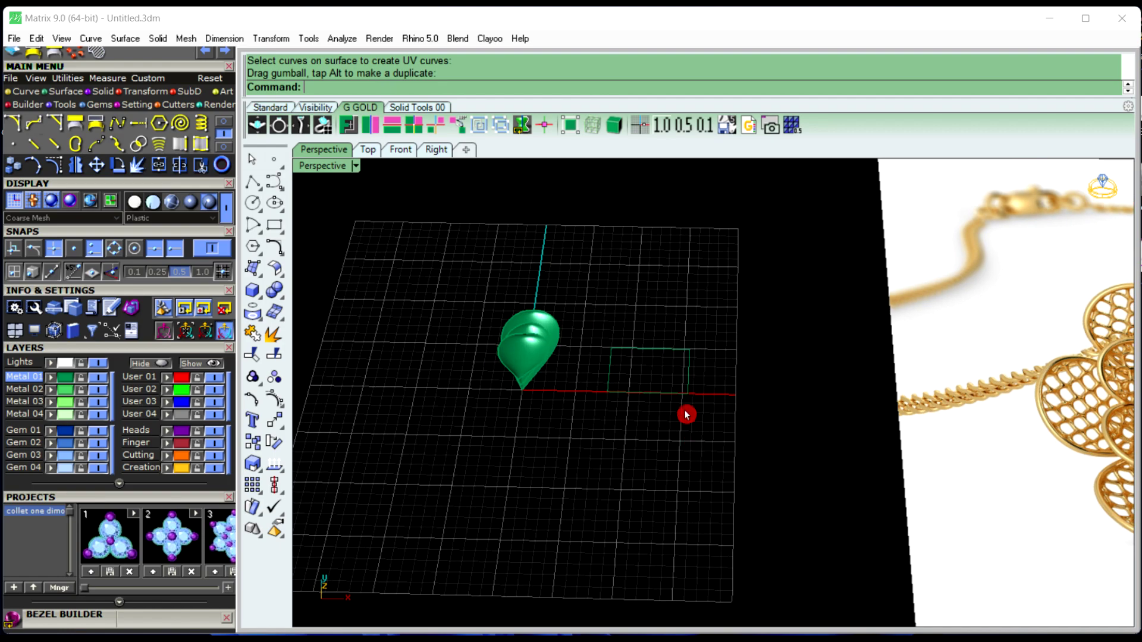
scroll(565, 322, up, 2)
scroll(609, 446, down, 2)
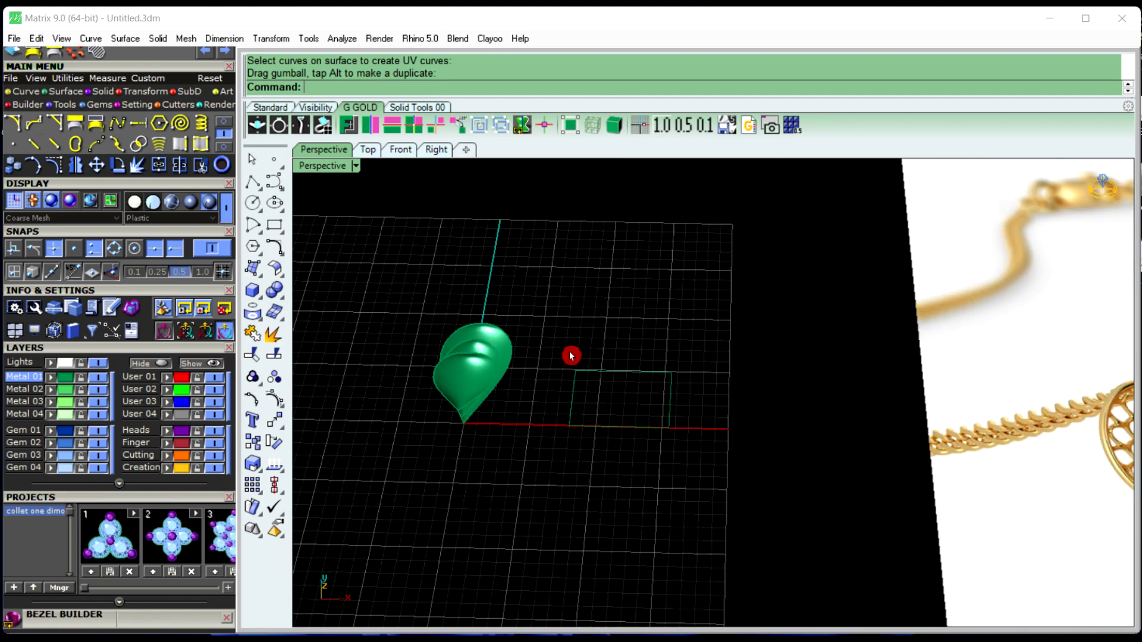
scroll(571, 356, down, 2)
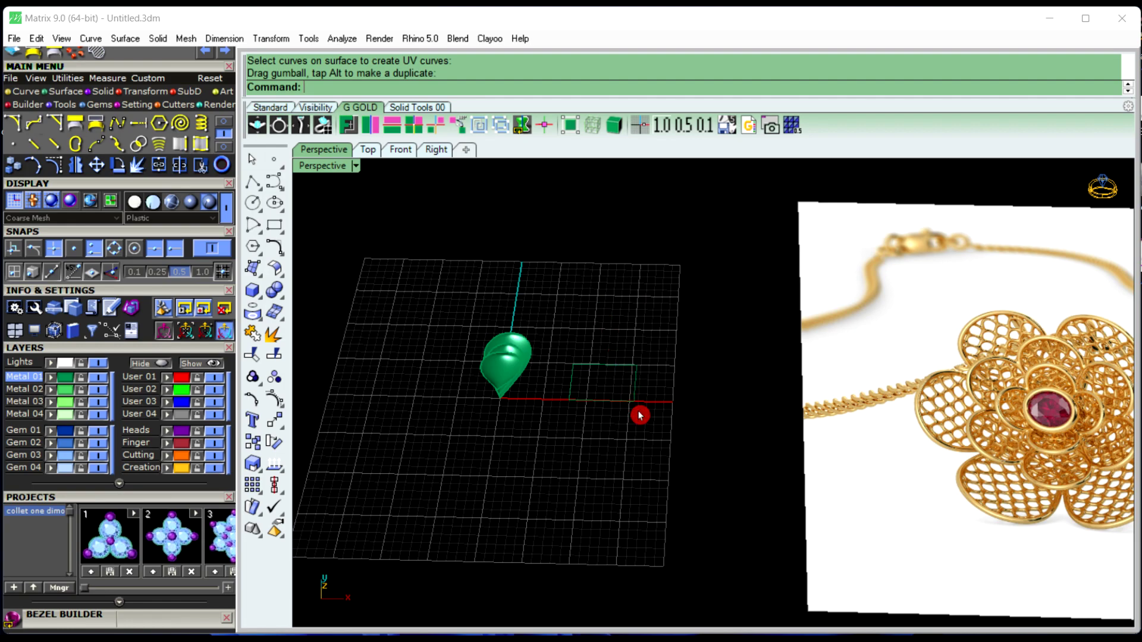
scroll(640, 415, up, 2)
click(547, 370)
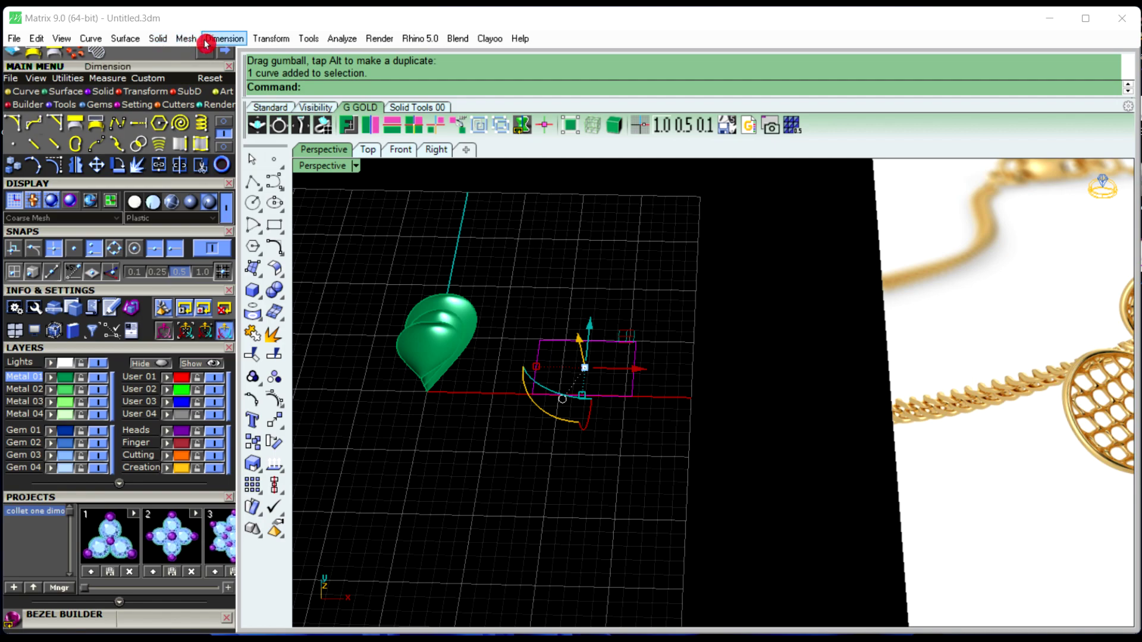
click(222, 40)
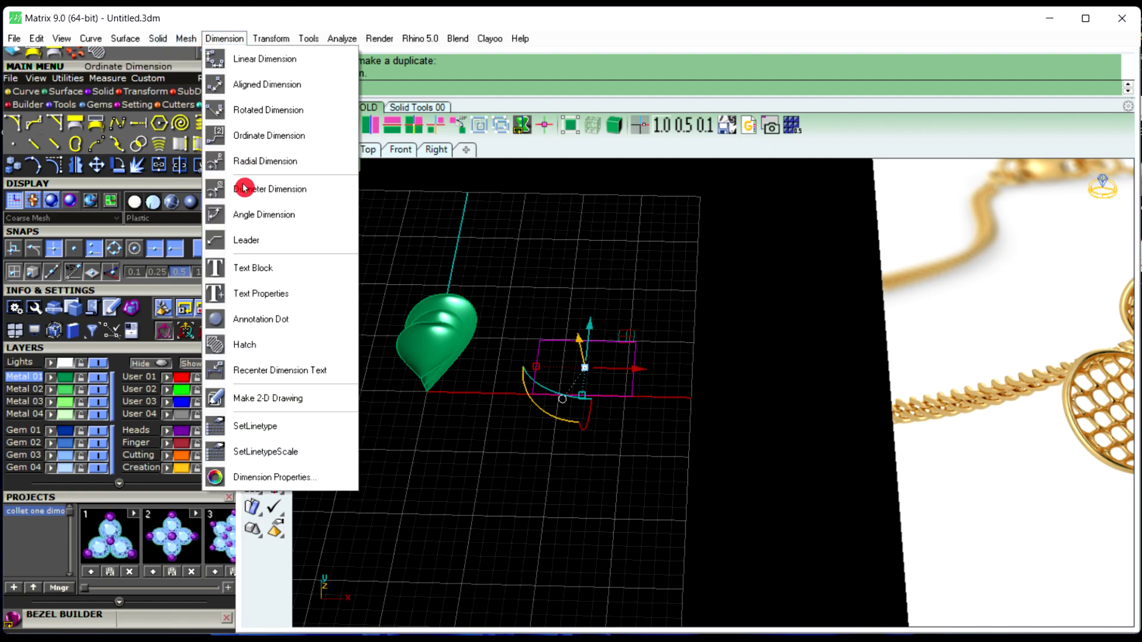
Hatch the flat rectangle with the rhombus diamond pattern and select the new hatch
click(285, 344)
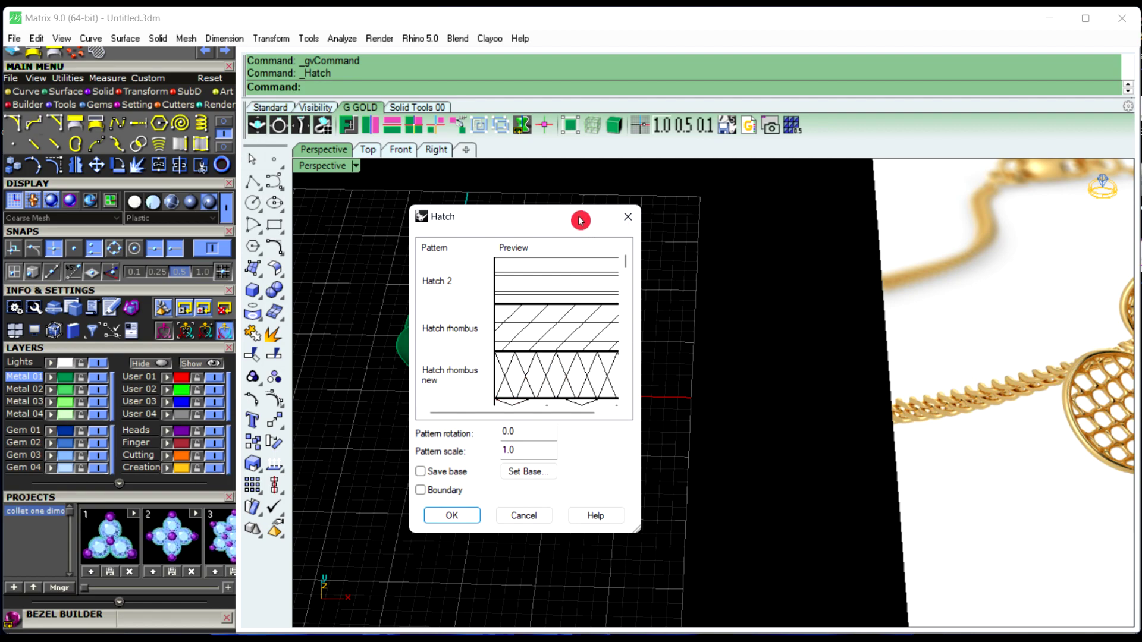
drag(582, 217, 425, 203)
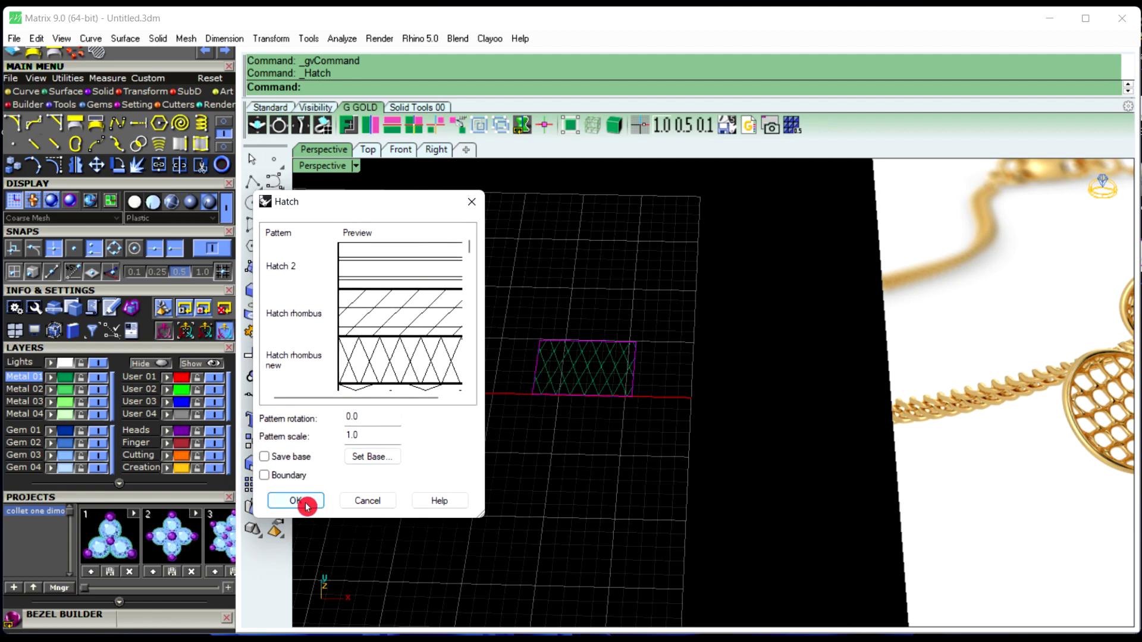
click(306, 506)
scroll(568, 424, up, 3)
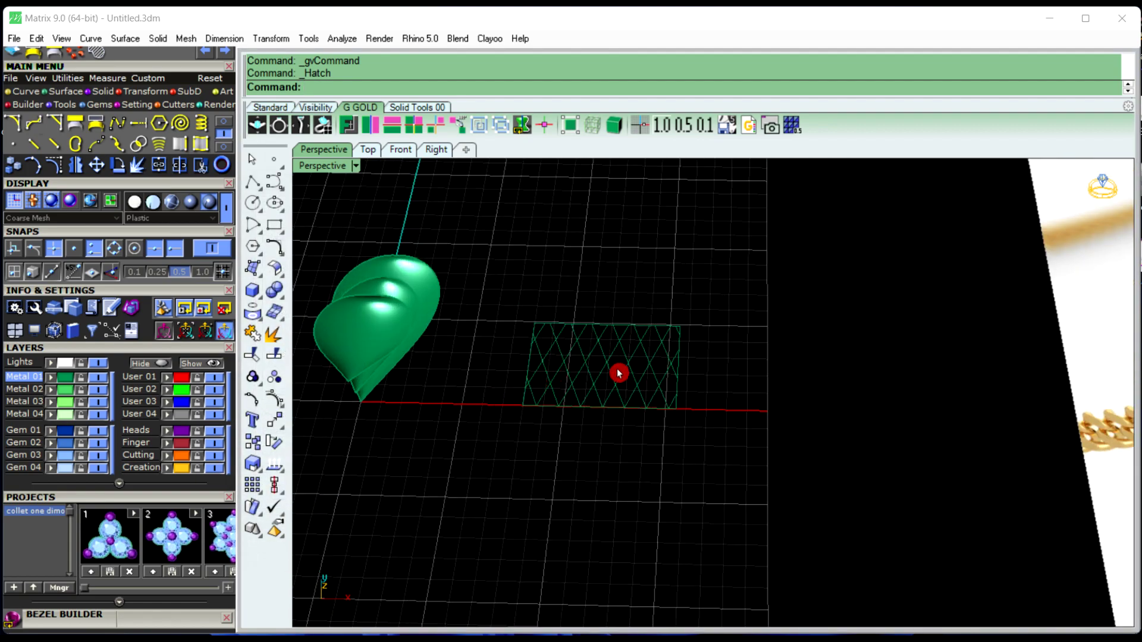
click(611, 364)
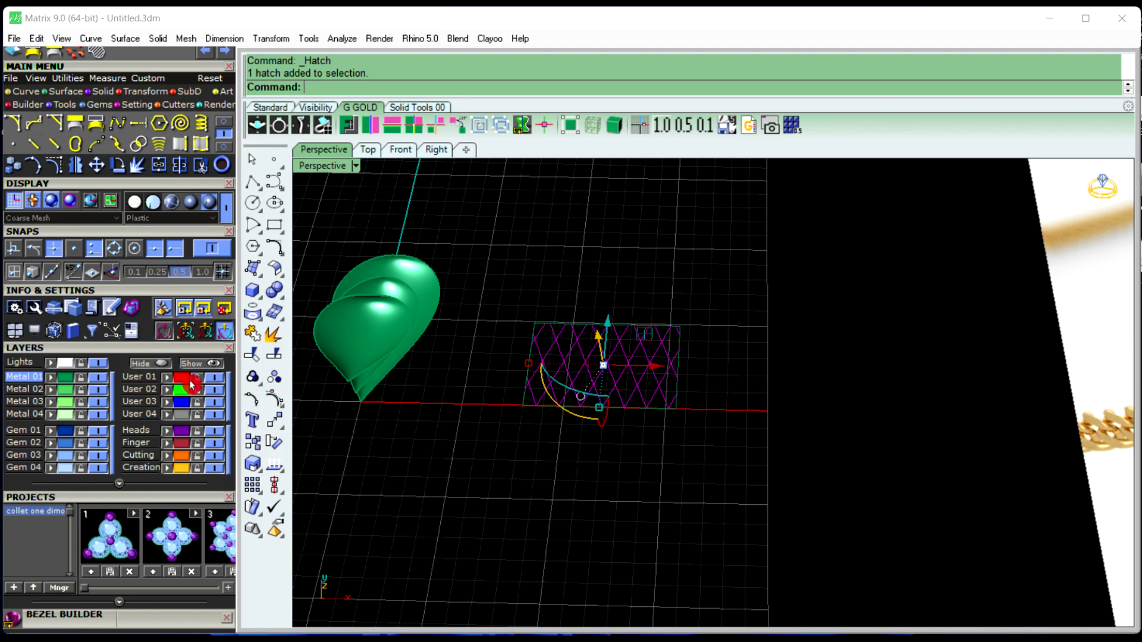
Move the lattice hatch onto the red User 01 layer
click(492, 449)
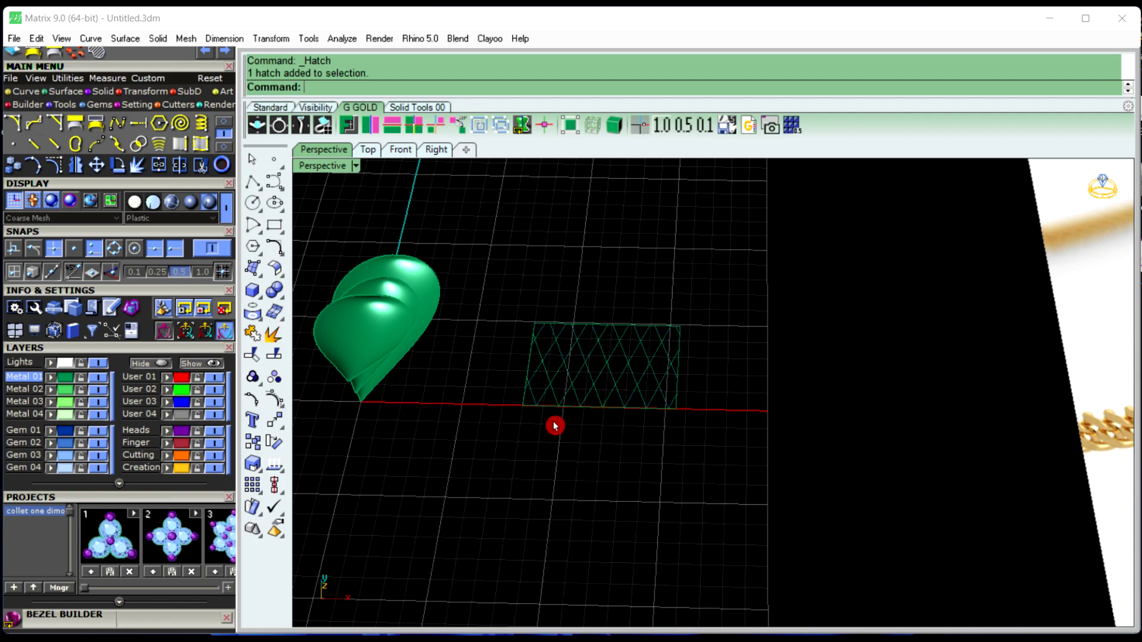
click(594, 393)
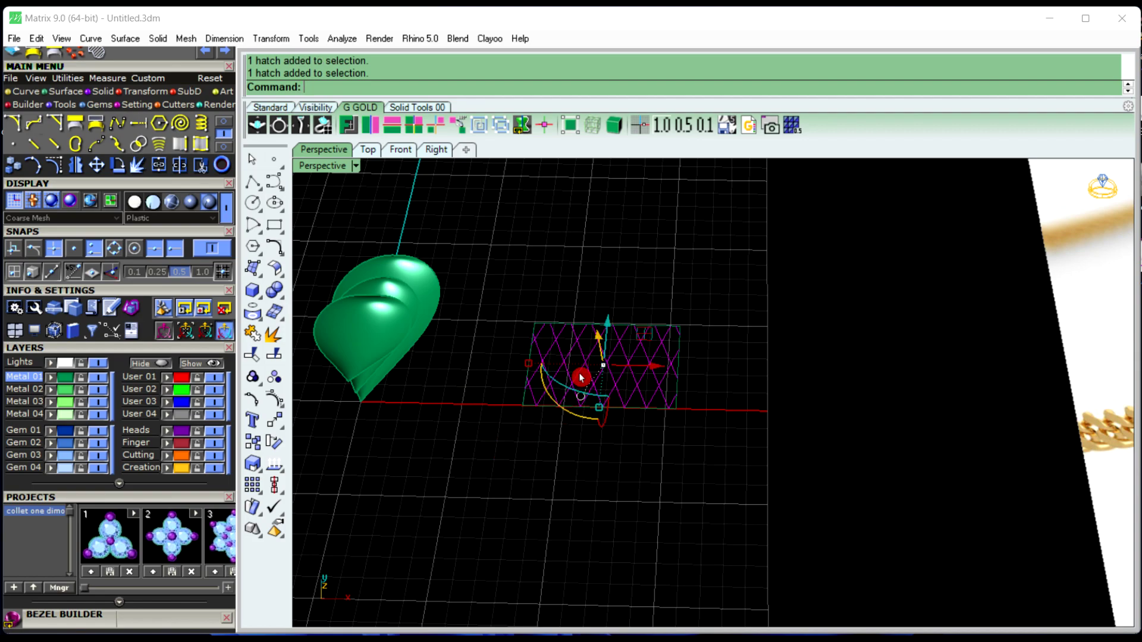
click(577, 486)
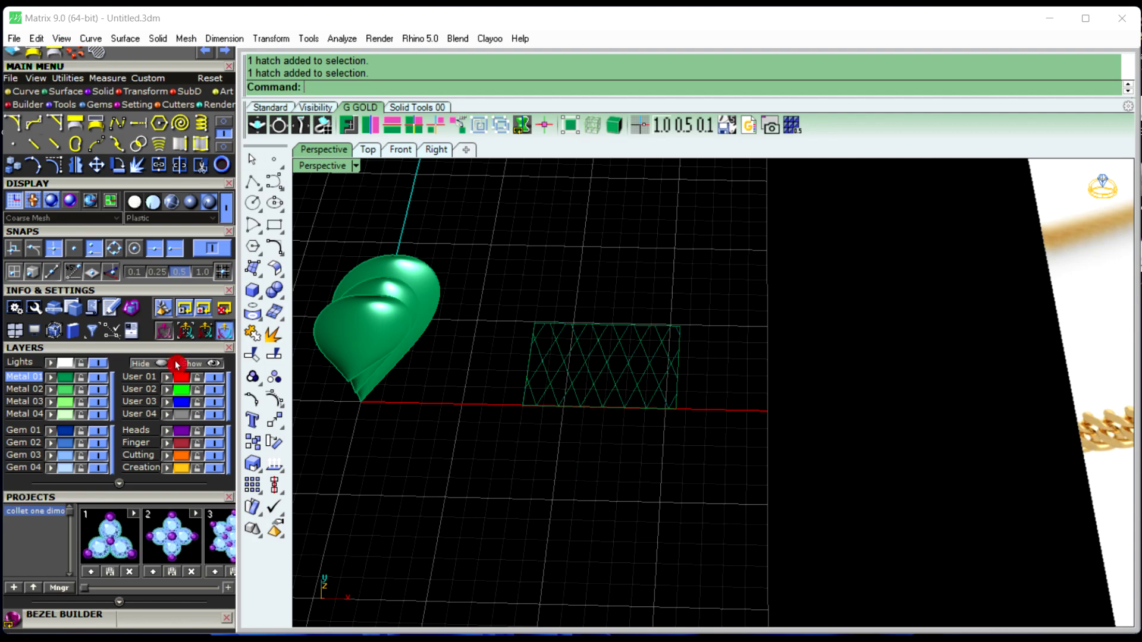
click(594, 385)
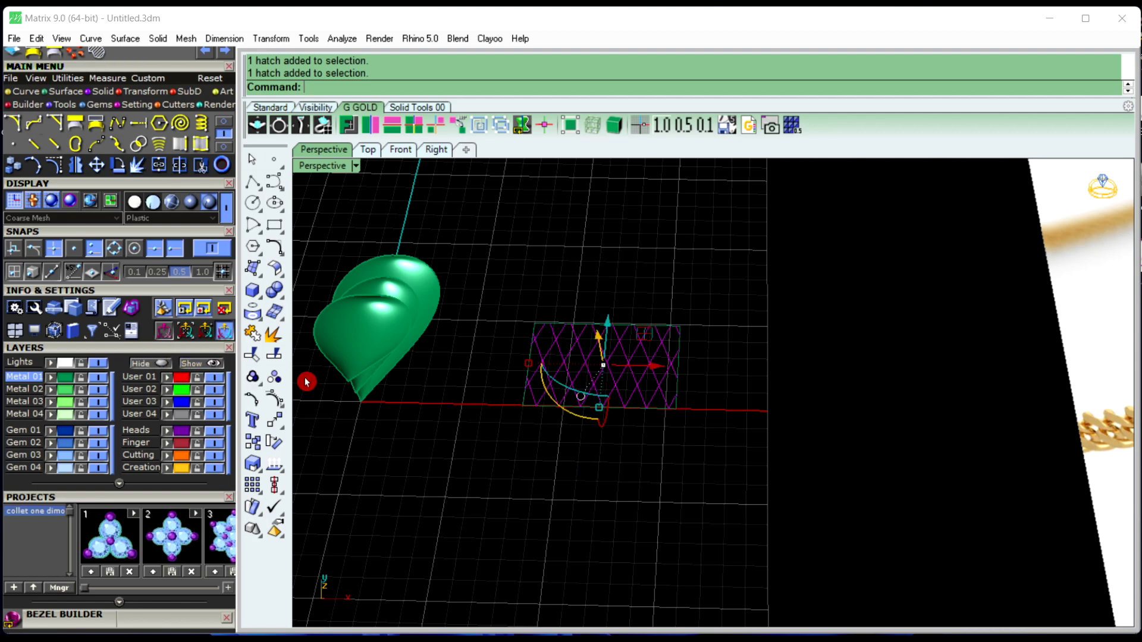
click(169, 384)
click(583, 416)
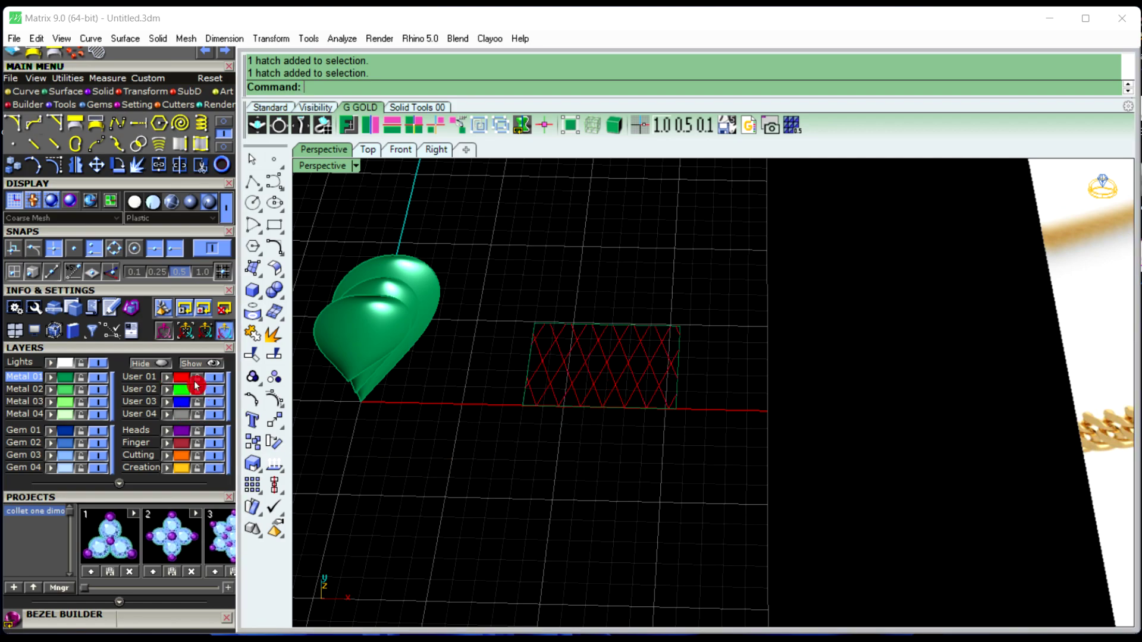
Explode the red lattice hatch into separate curves
click(581, 395)
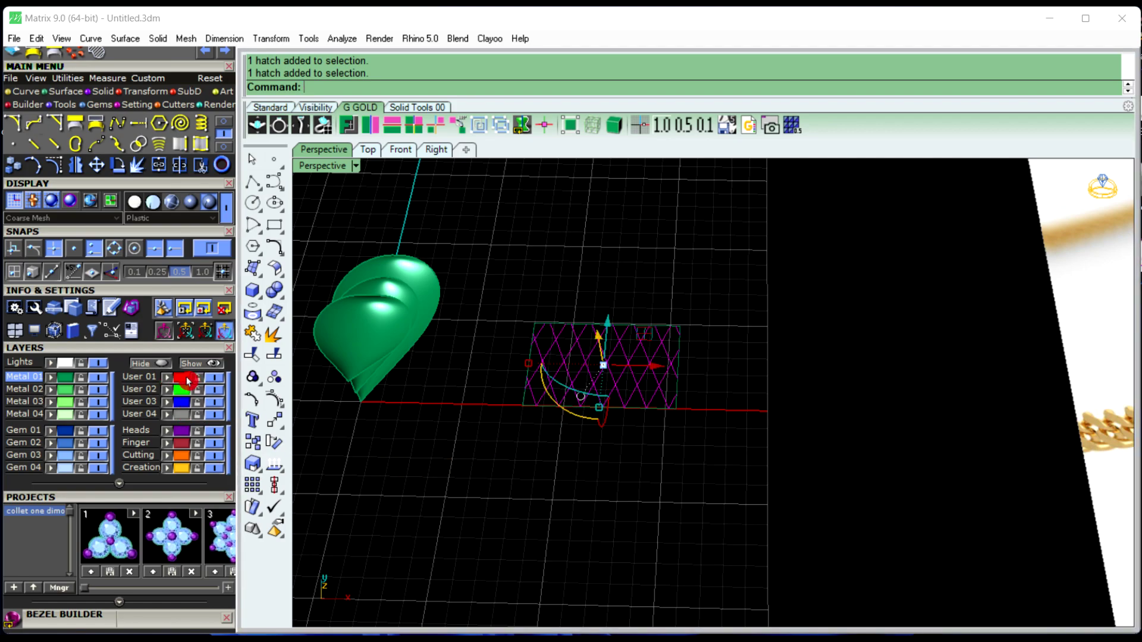
click(464, 488)
click(598, 392)
click(273, 335)
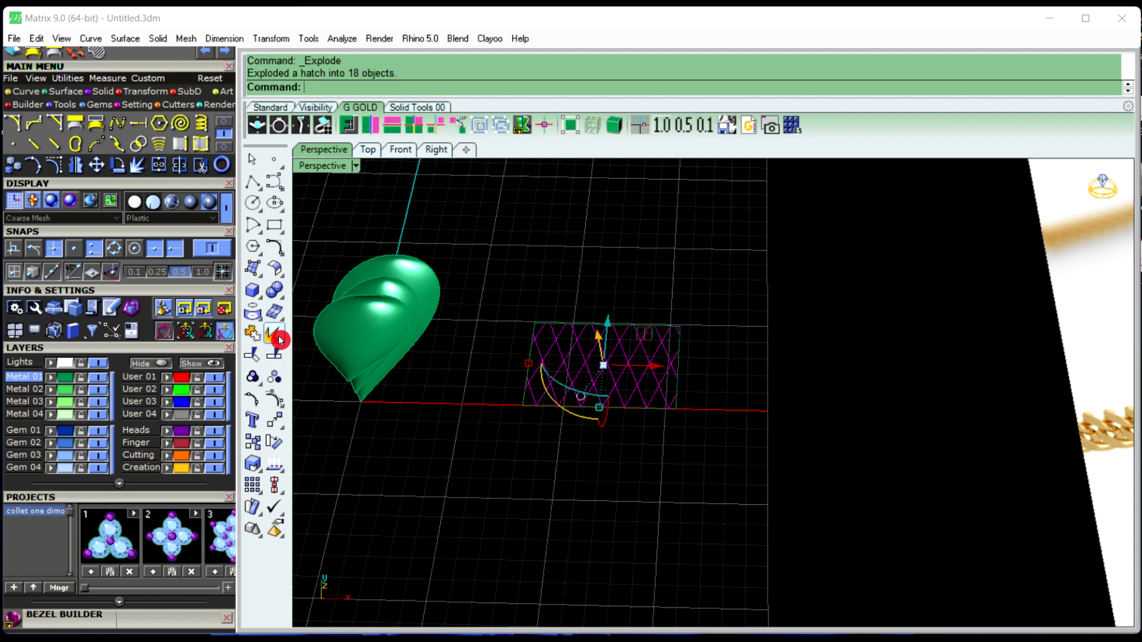
Select all 18 exploded lattice curves
click(463, 526)
click(598, 387)
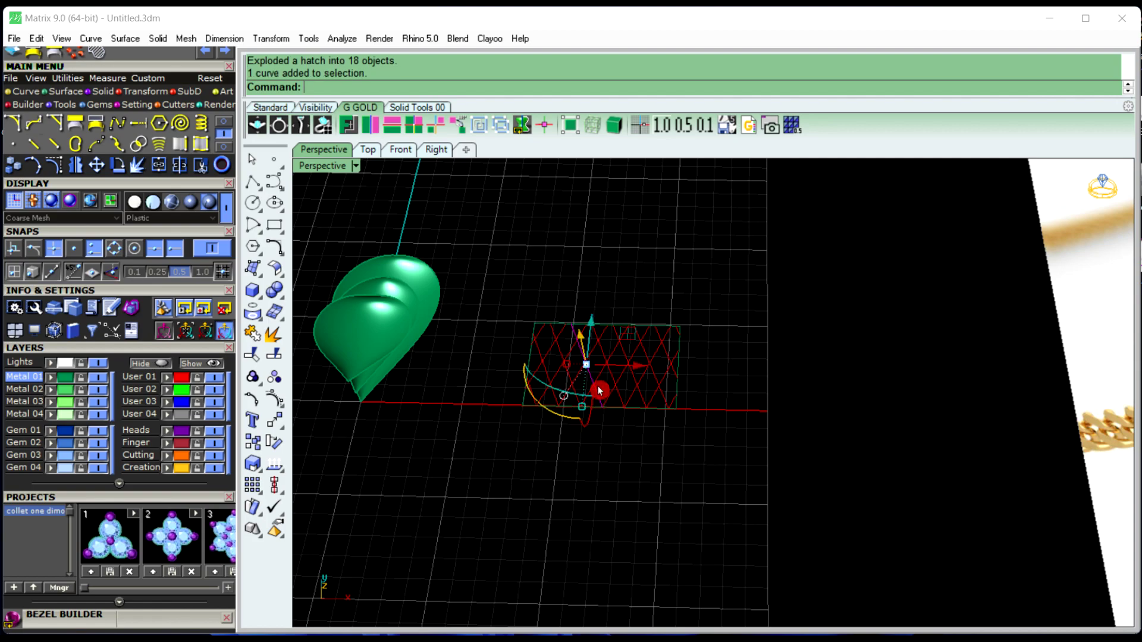
click(620, 459)
click(629, 380)
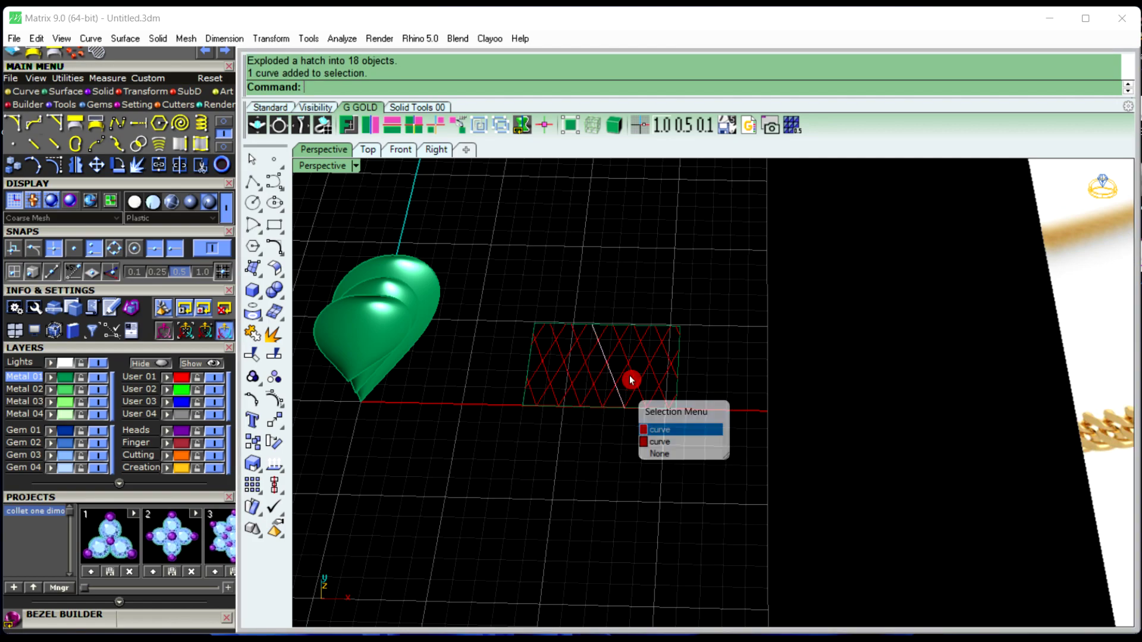
click(655, 427)
click(600, 474)
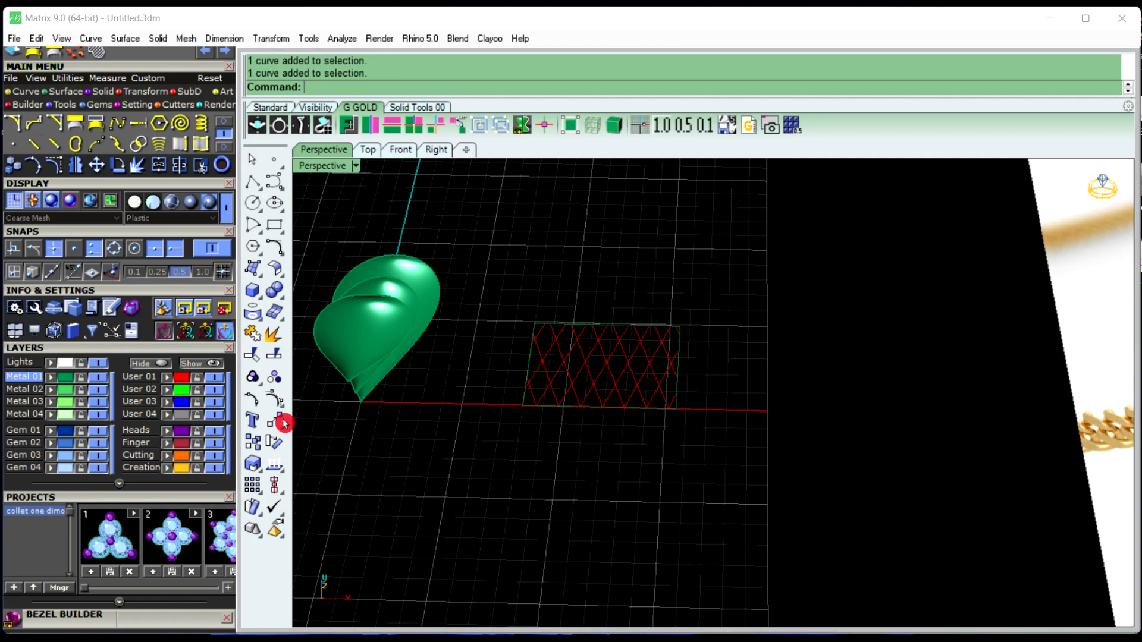
click(182, 383)
text(Reb)
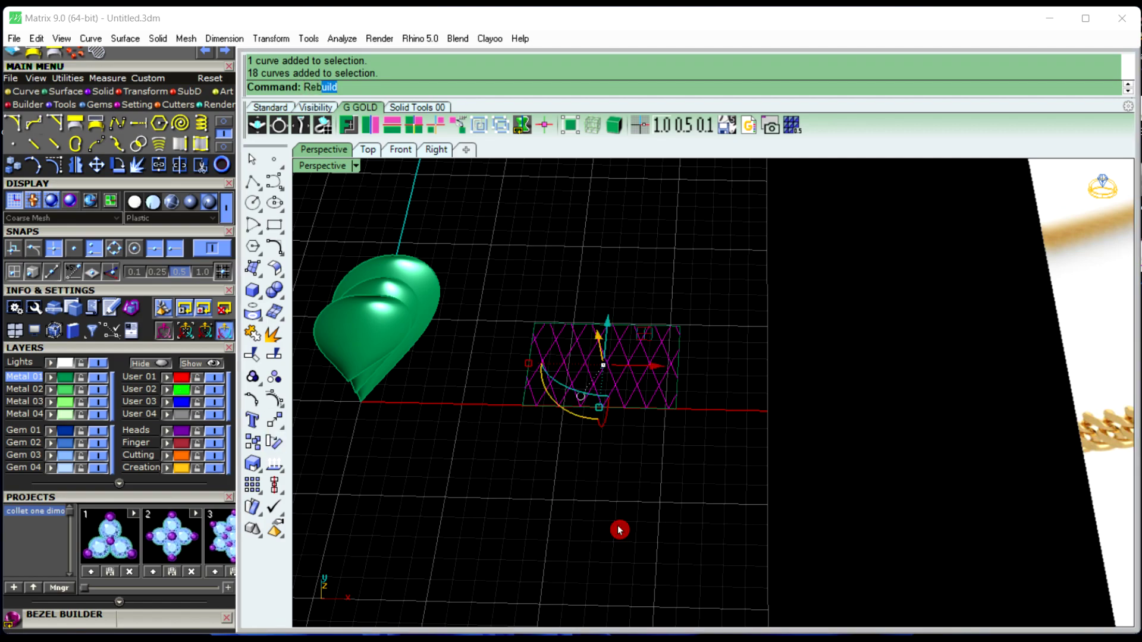
Rebuild the lattice curves with 4 points at degree 3
key(Return)
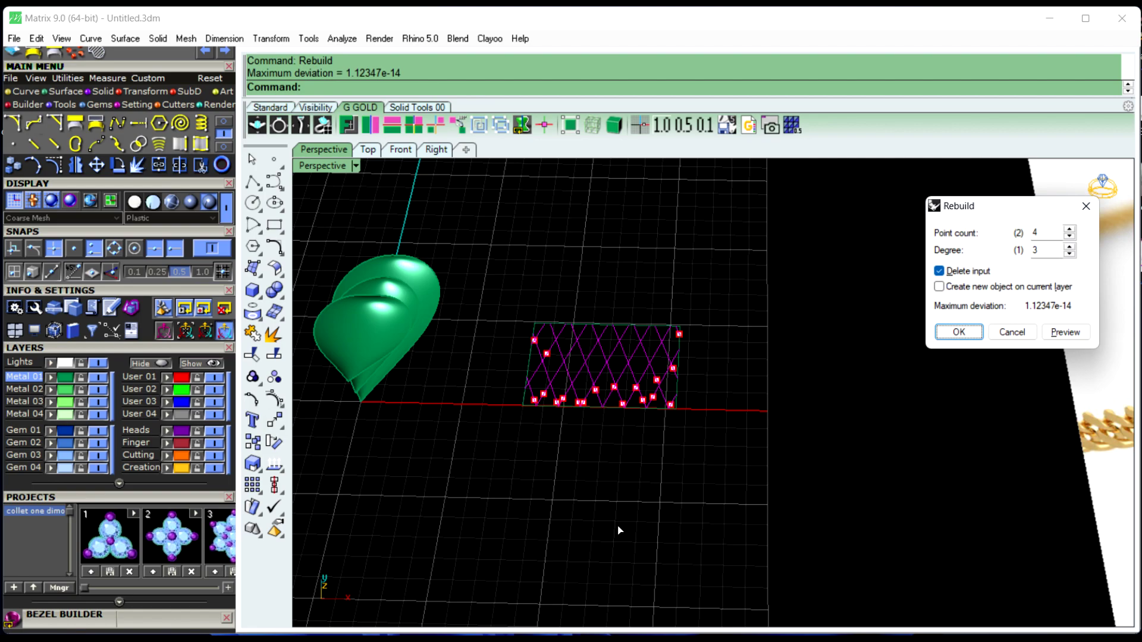
scroll(611, 442, up, 3)
scroll(612, 445, up, 2)
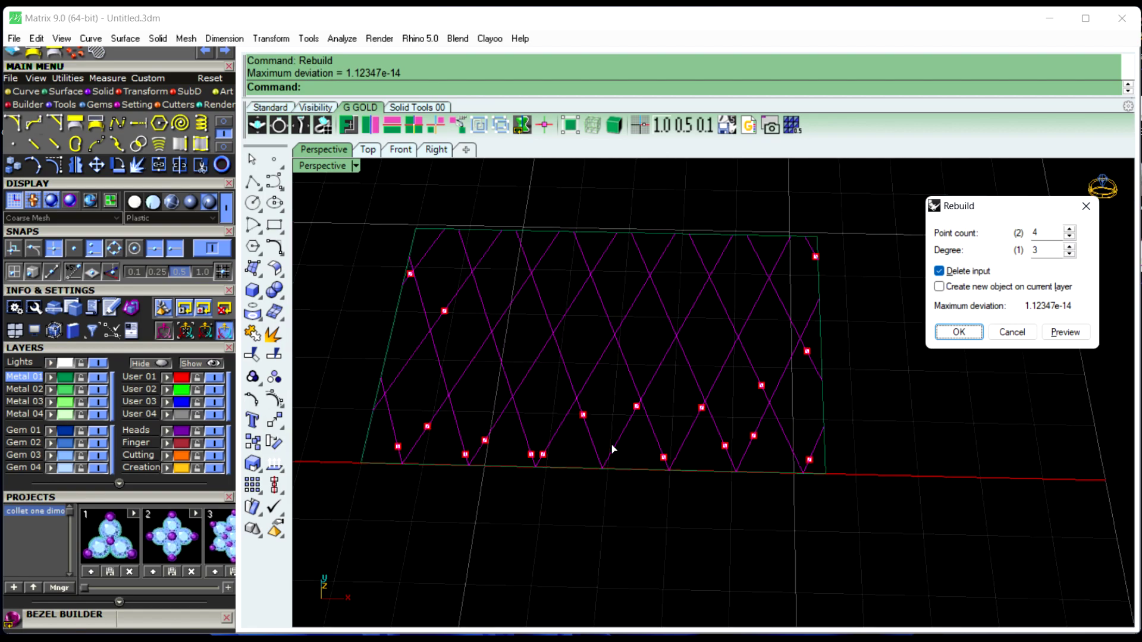
click(1027, 253)
click(971, 333)
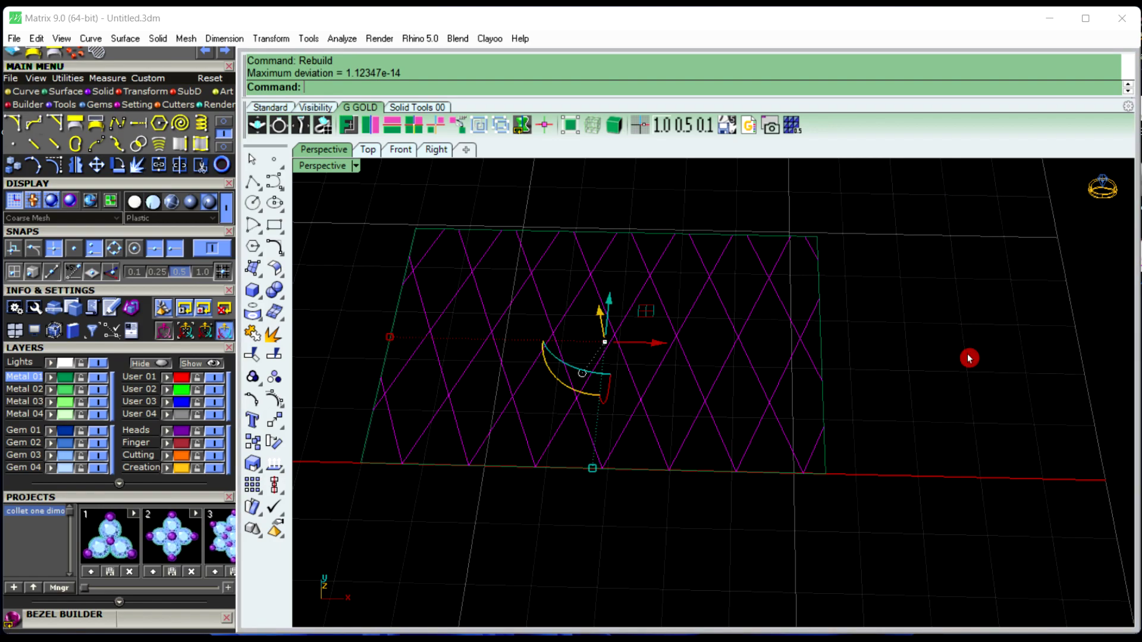
Window-select all 19 flat lattice curves
scroll(944, 349, down, 2)
scroll(695, 326, down, 2)
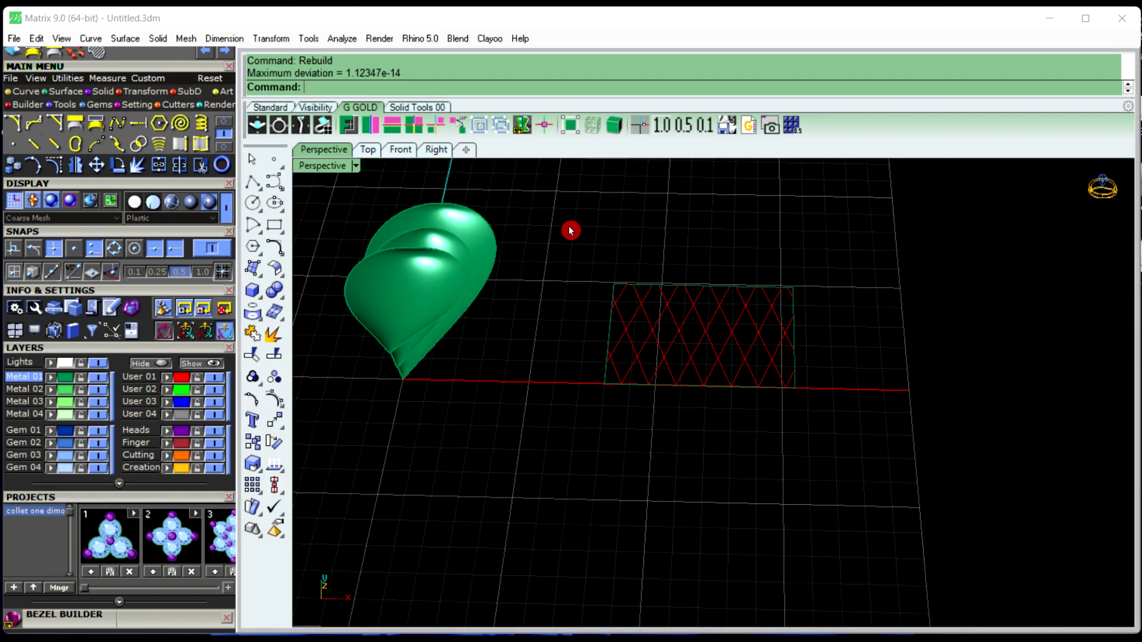
mouse_move(571, 230)
mouse_down()
mouse_move(846, 466)
mouse_move(837, 376)
mouse_up()
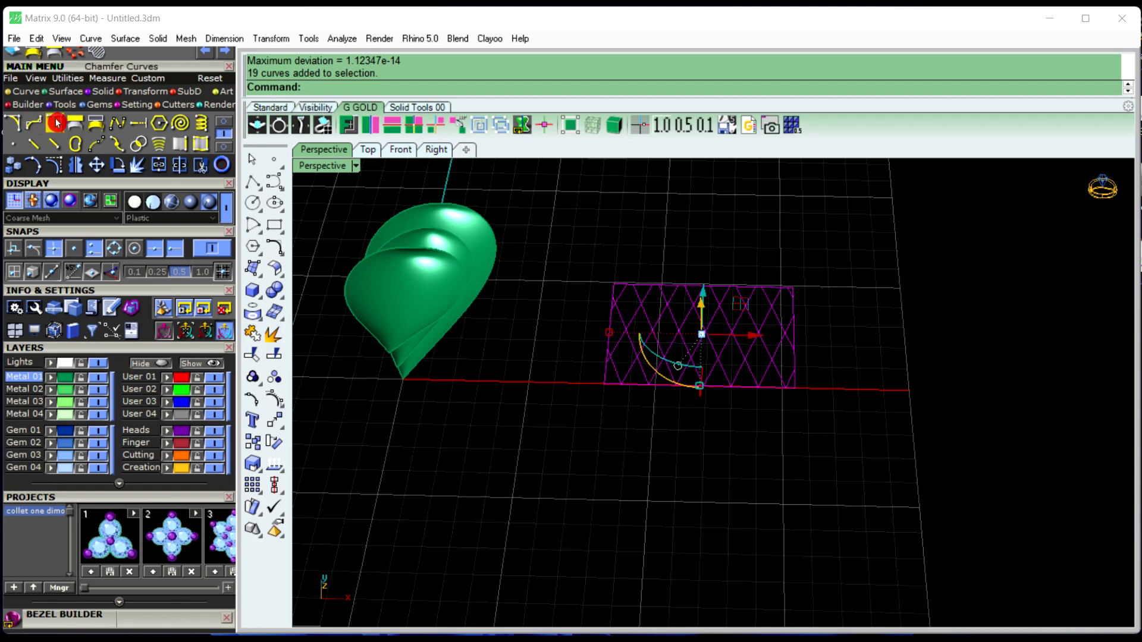
Apply the selected UV curves onto the green leaf surface
click(79, 130)
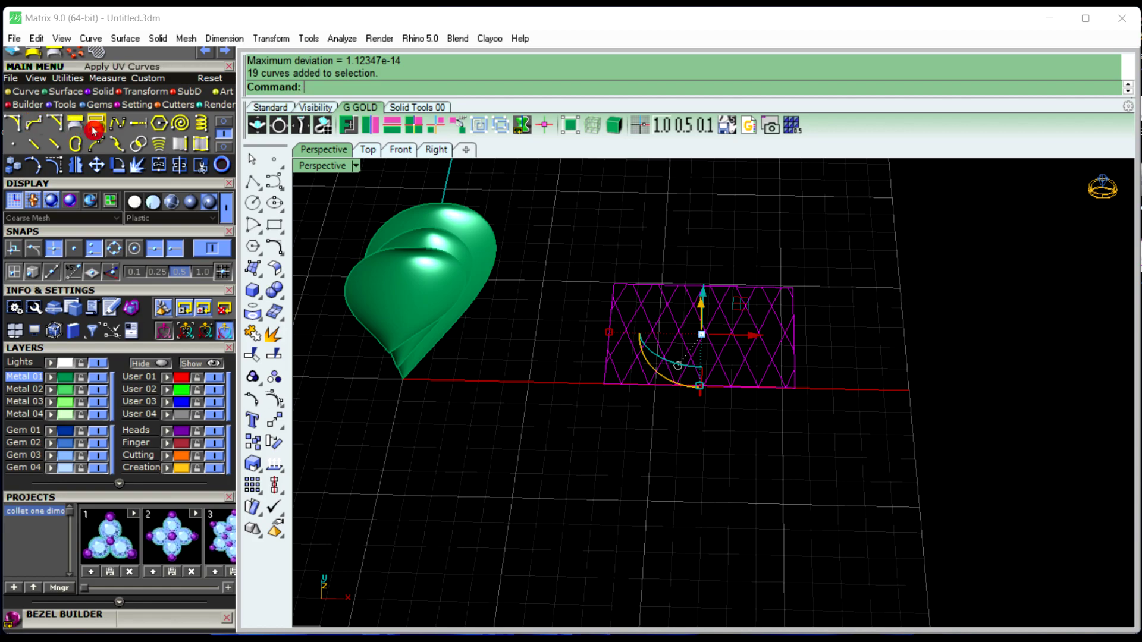
click(94, 130)
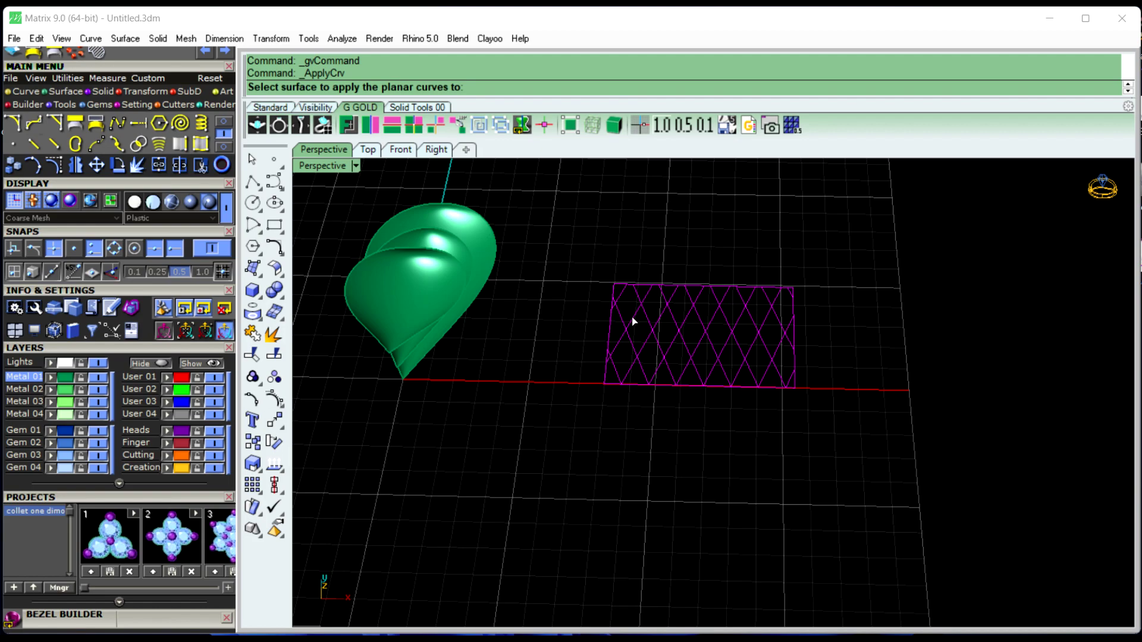
click(407, 303)
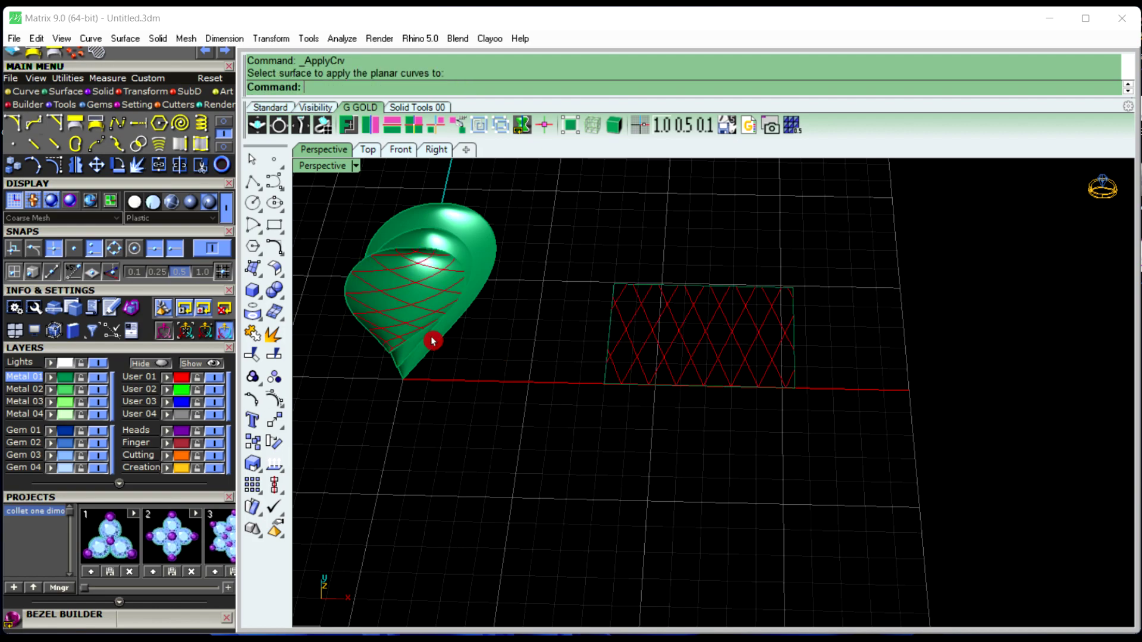
Delete the 19 flat lattice curves beside the leaf
right_drag(541, 345, 561, 311)
drag(556, 231, 875, 470)
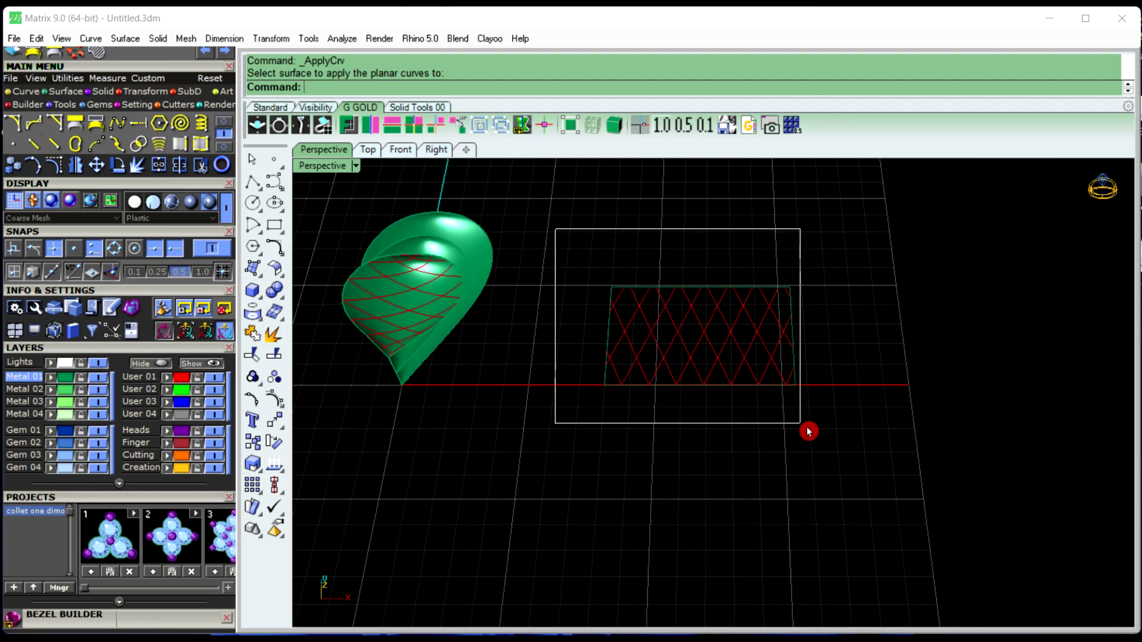
key(Delete)
scroll(458, 250, up, 3)
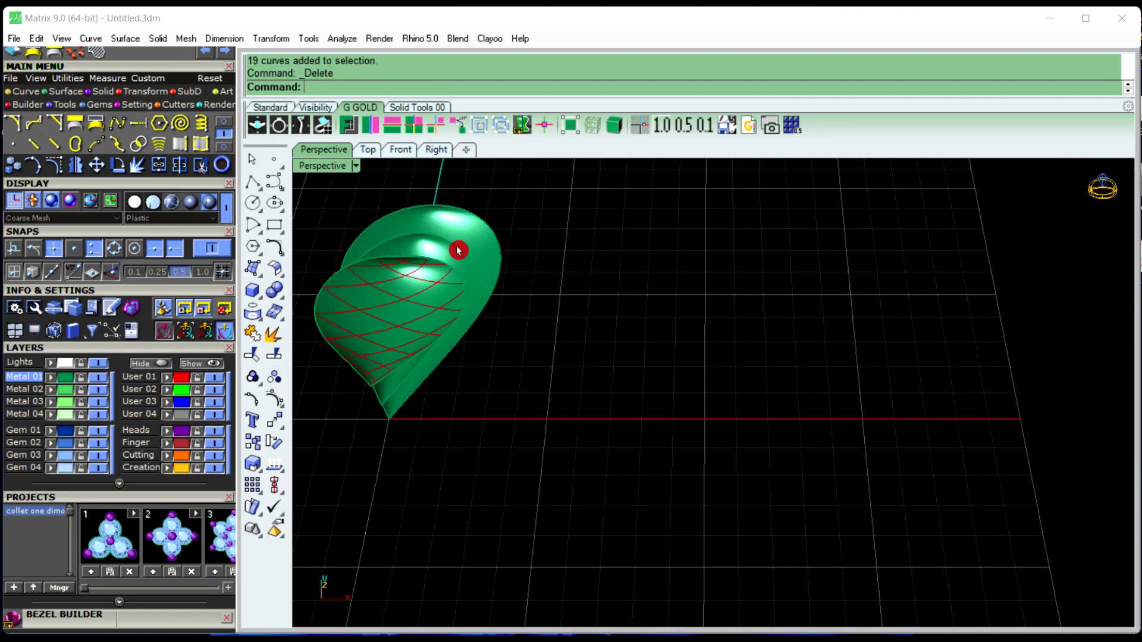
Create the leaf surface's flat UV boundary and move it to the right
click(449, 259)
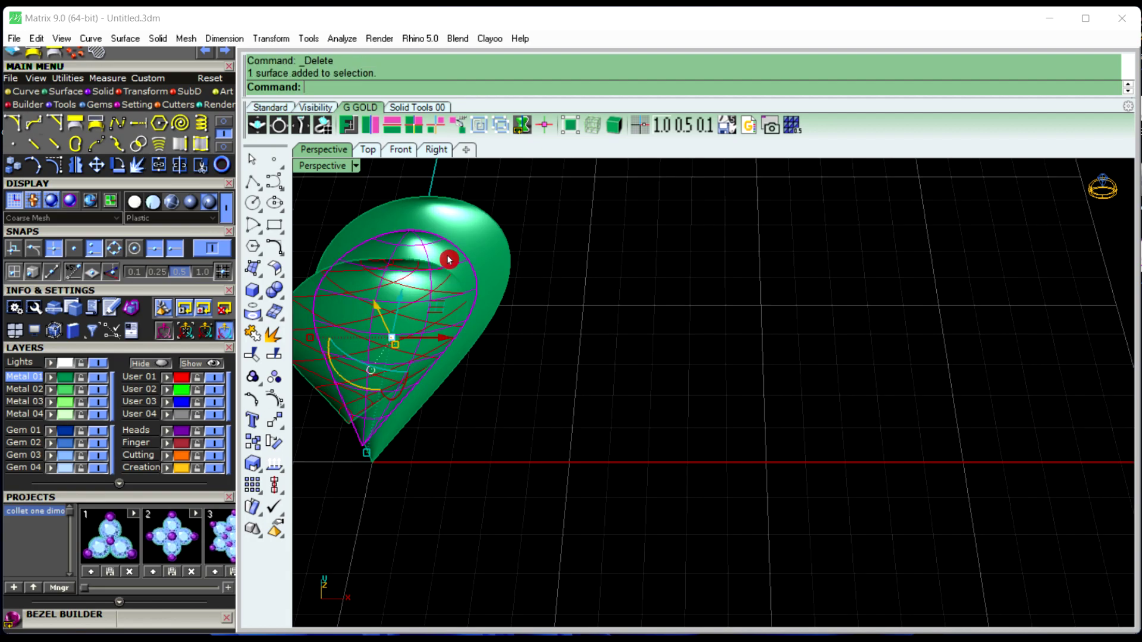
click(75, 124)
right_click(665, 361)
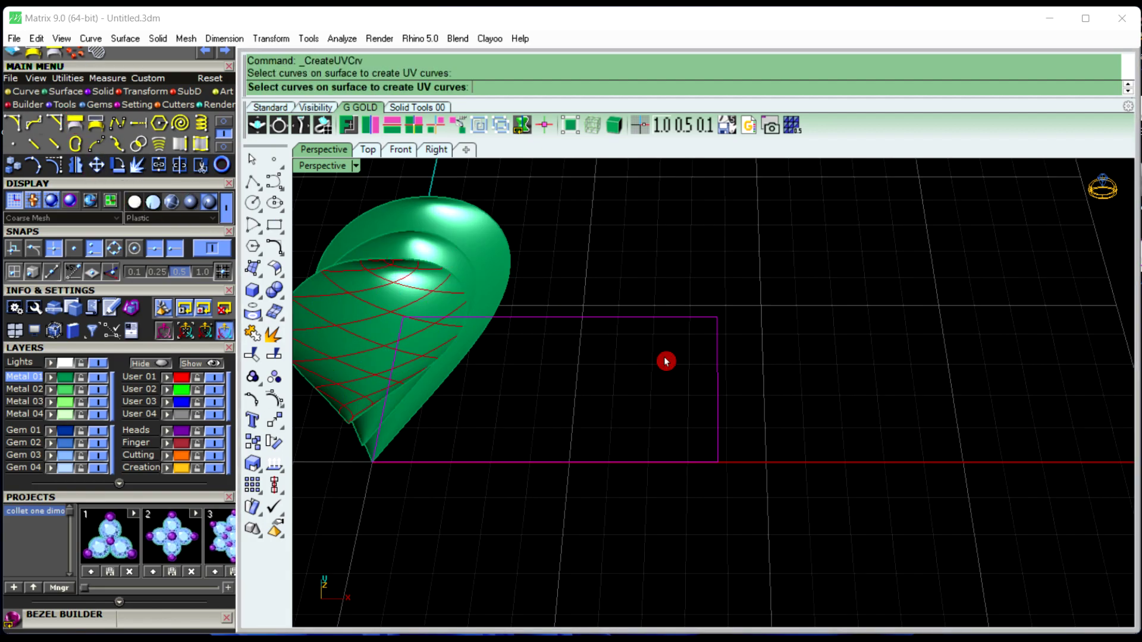
drag(602, 388, 844, 397)
Fill the boundary rectangle with the diamond hatch pattern and select the hatch
click(107, 56)
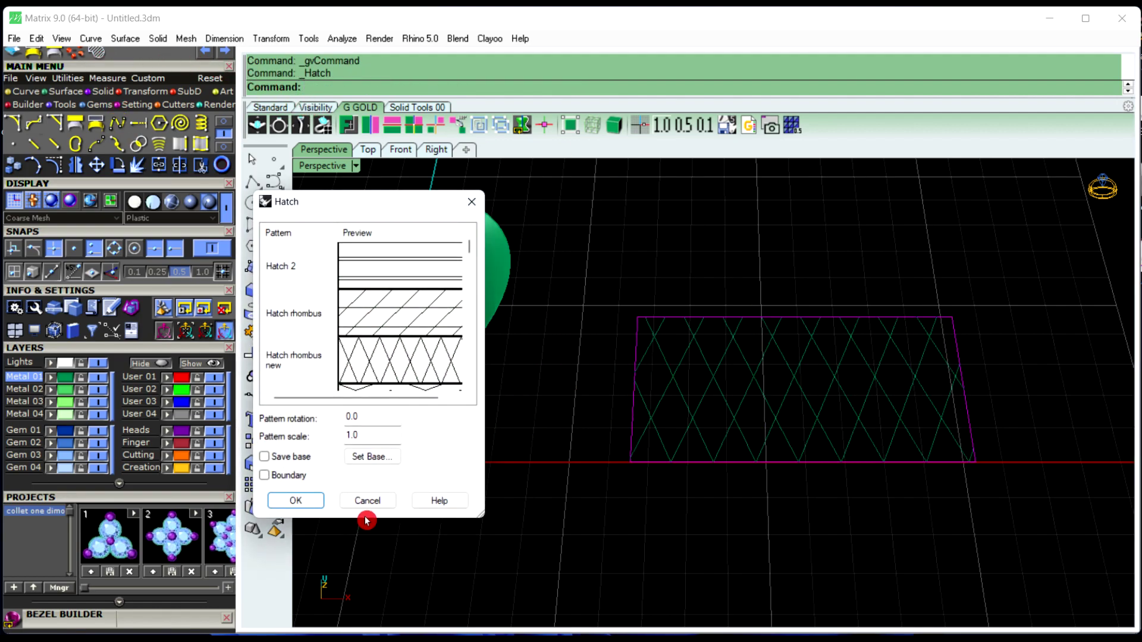
click(308, 499)
click(482, 517)
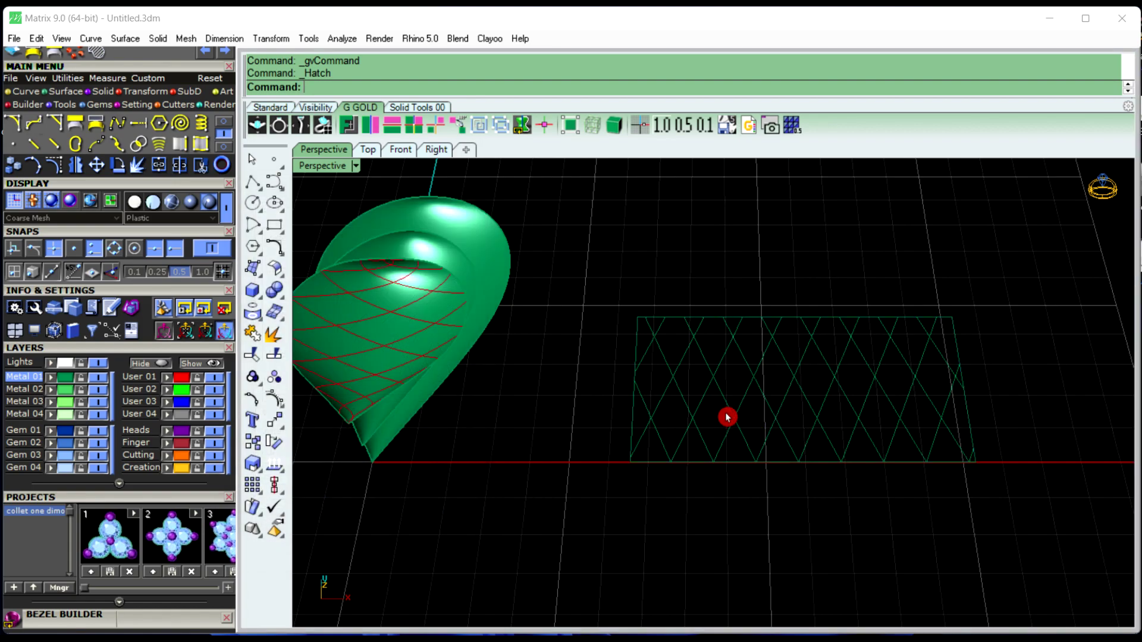
click(727, 410)
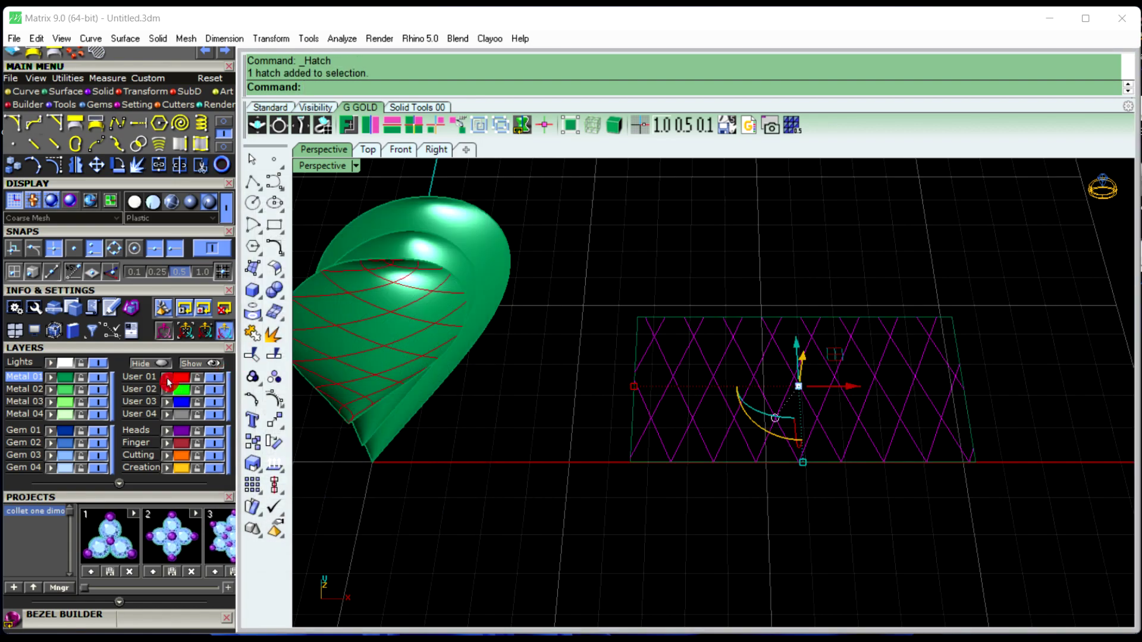
Explode the new hatch into separate lattice curves
click(622, 554)
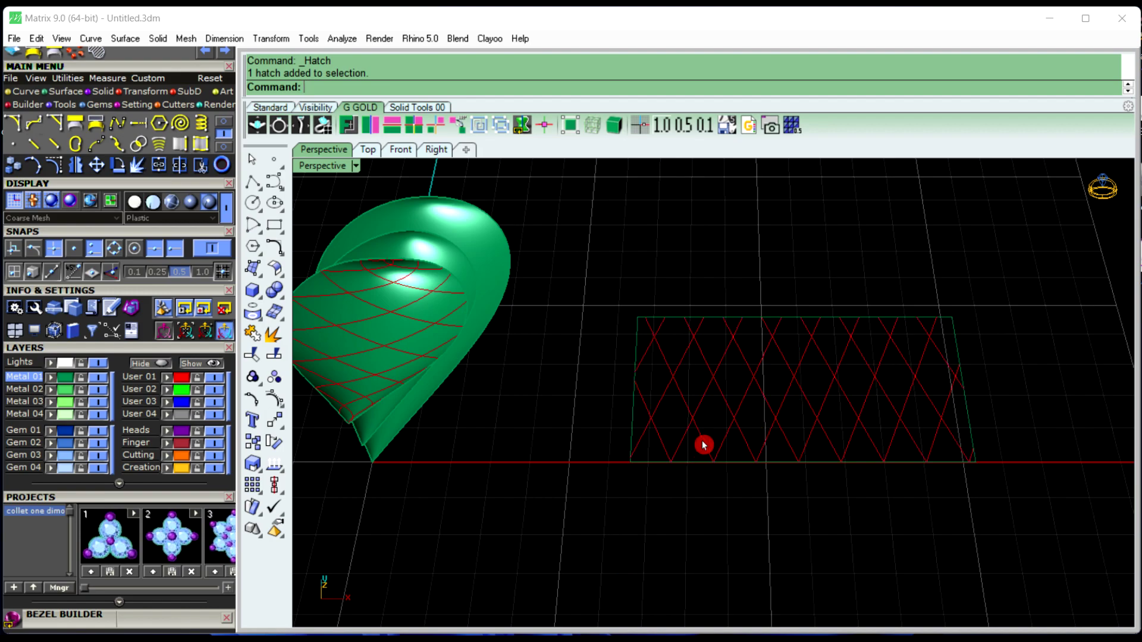
click(704, 445)
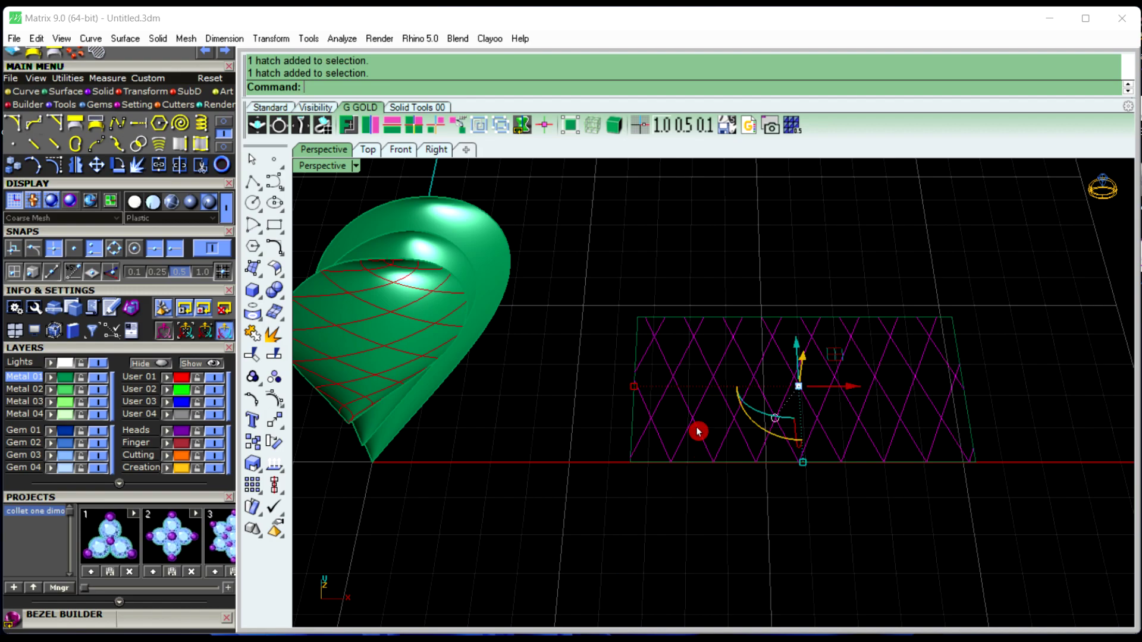
click(280, 342)
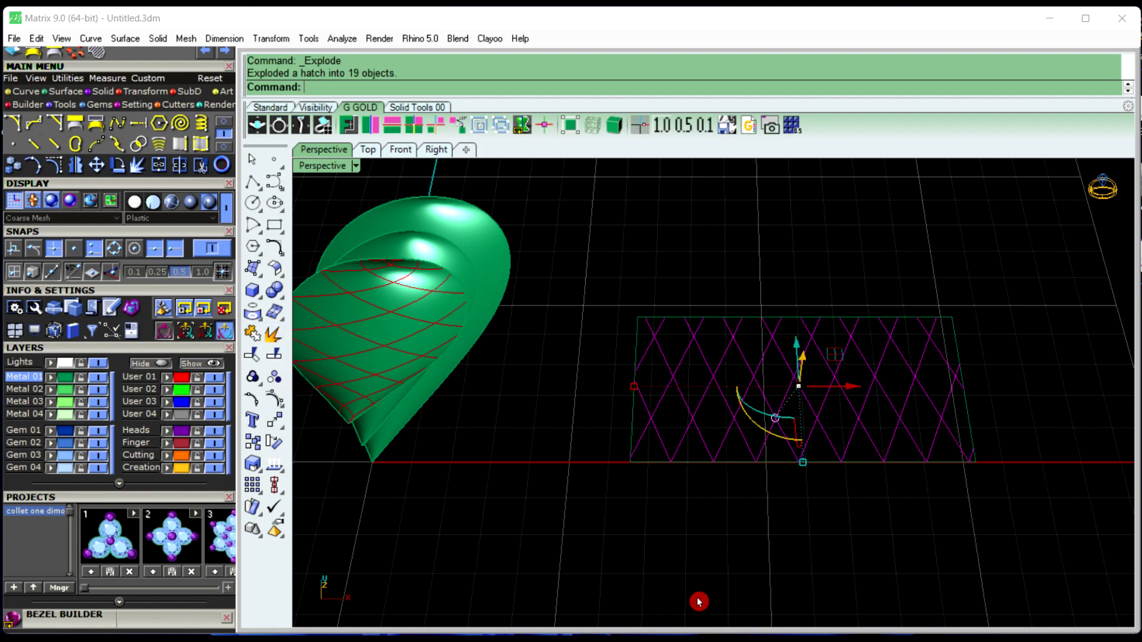
click(181, 381)
Hide the flat hatch rectangle curves beside the leaf
click(625, 530)
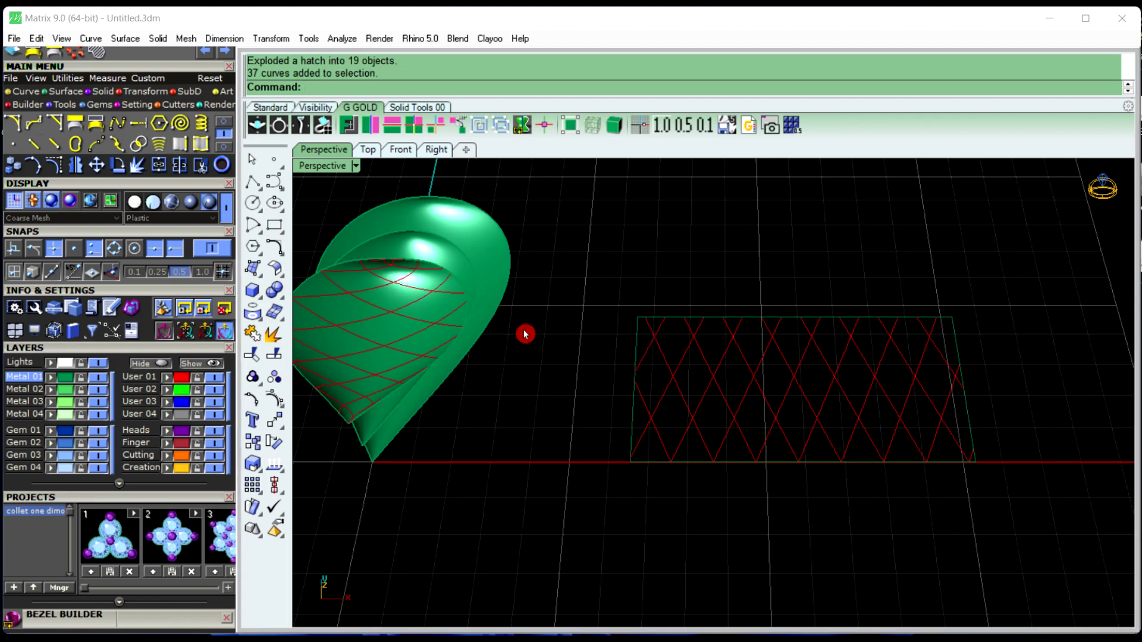
scroll(659, 343, down, 2)
right_drag(658, 341, 503, 334)
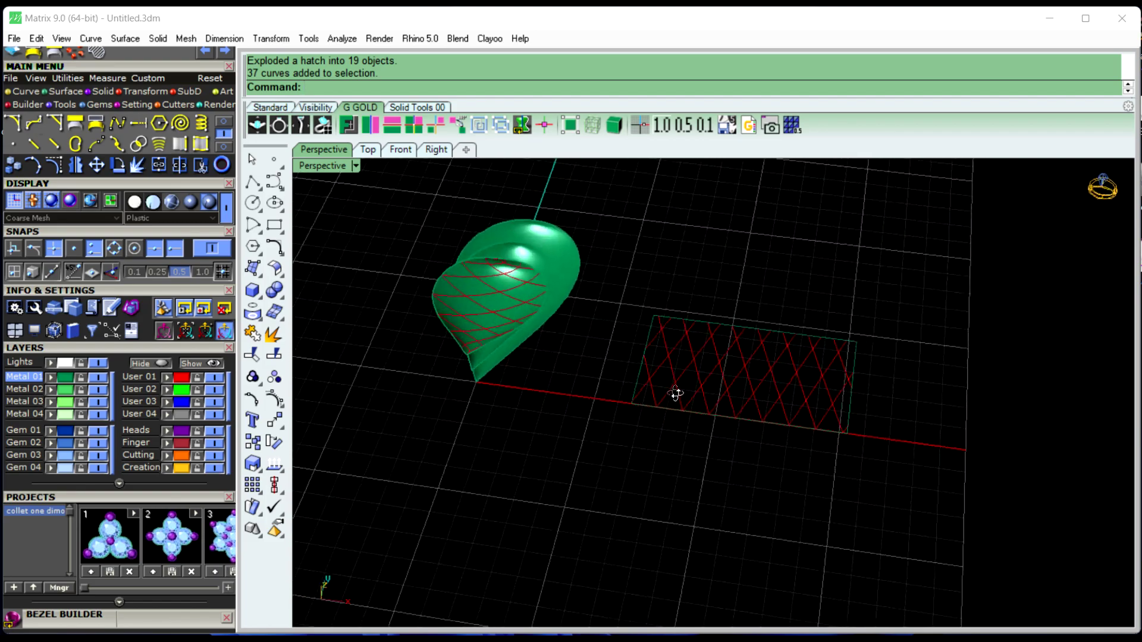
right_drag(616, 433, 630, 389)
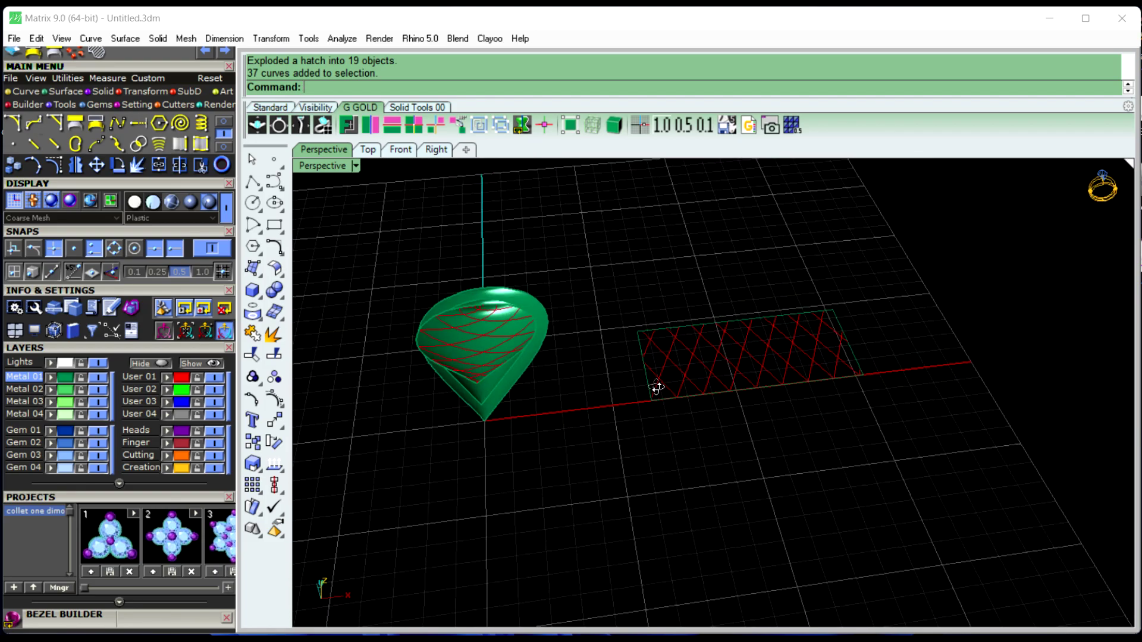
drag(594, 262, 882, 507)
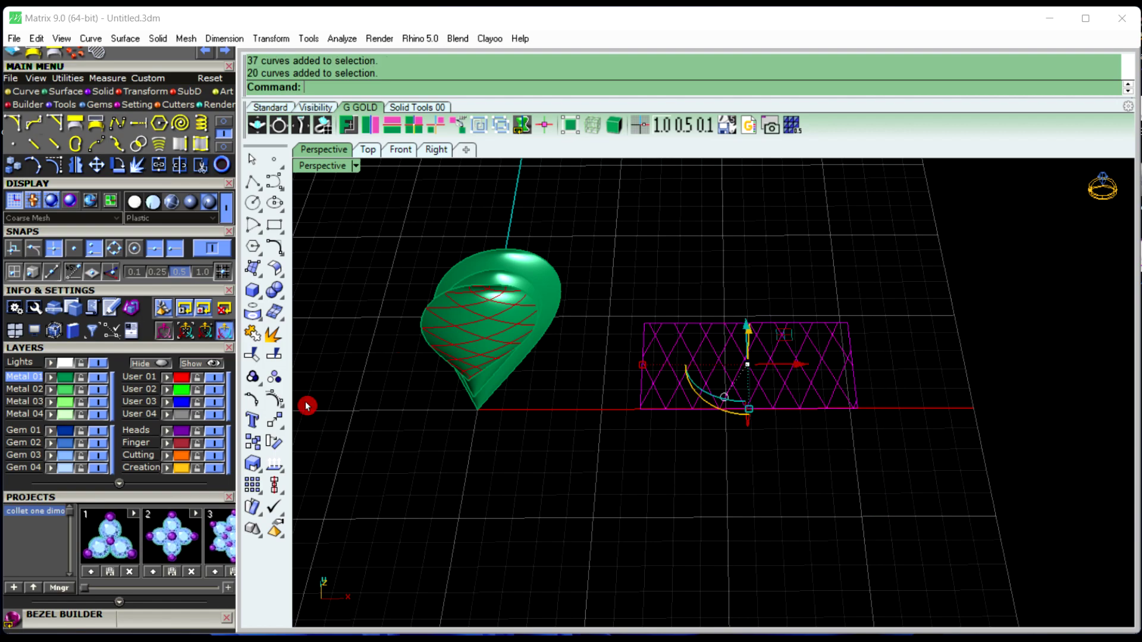
click(154, 367)
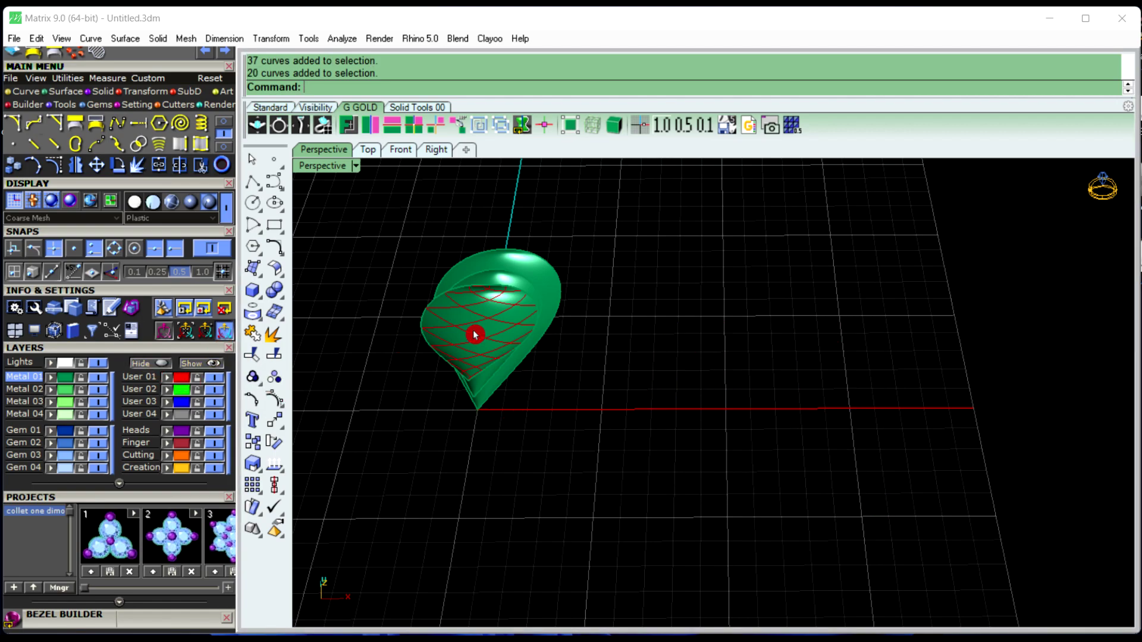
Select the lattice curves wrapped on the leaf surface
scroll(475, 334, up, 5)
click(521, 307)
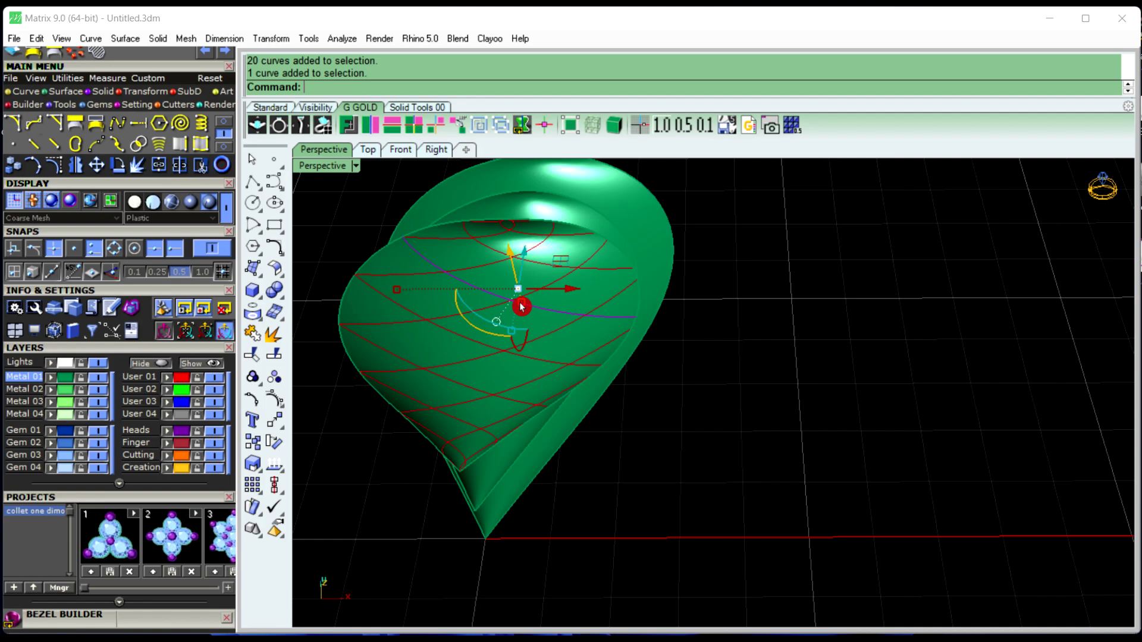
click(701, 387)
click(176, 384)
text(Pipe)
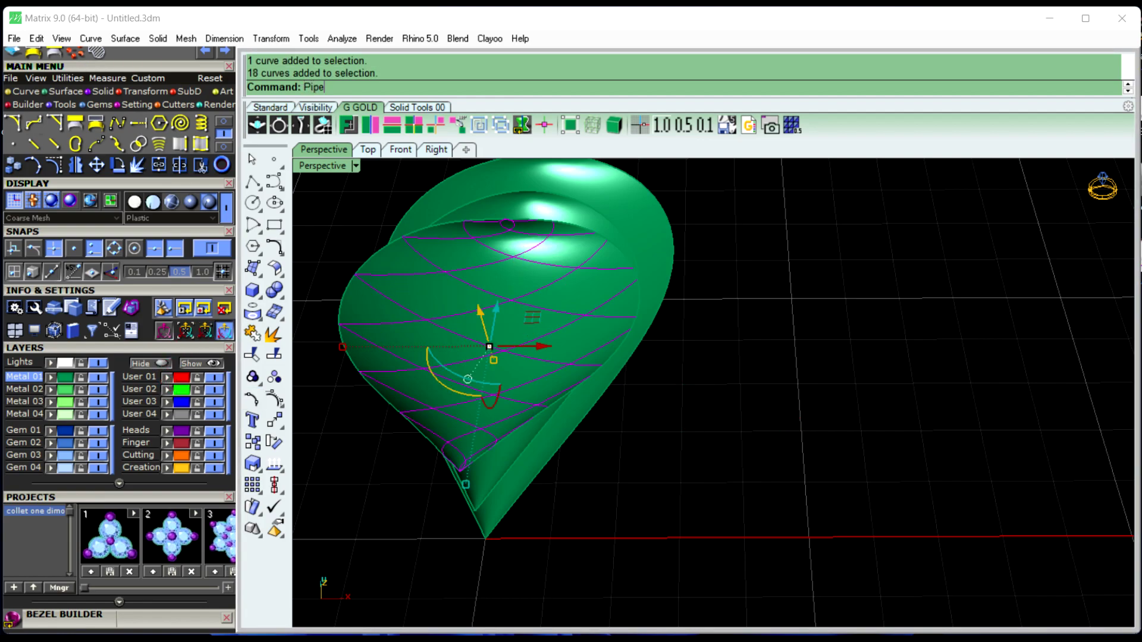
Pipe the selected lattice curves into 0.4-diameter round tubes
key(Return)
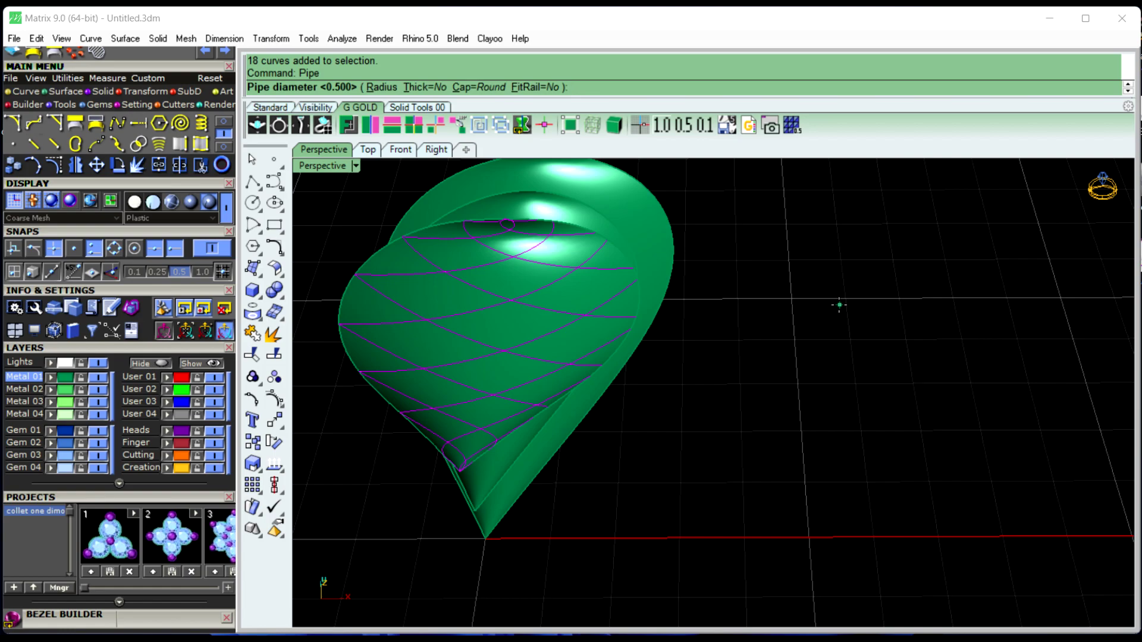
text(4)
key(Return)
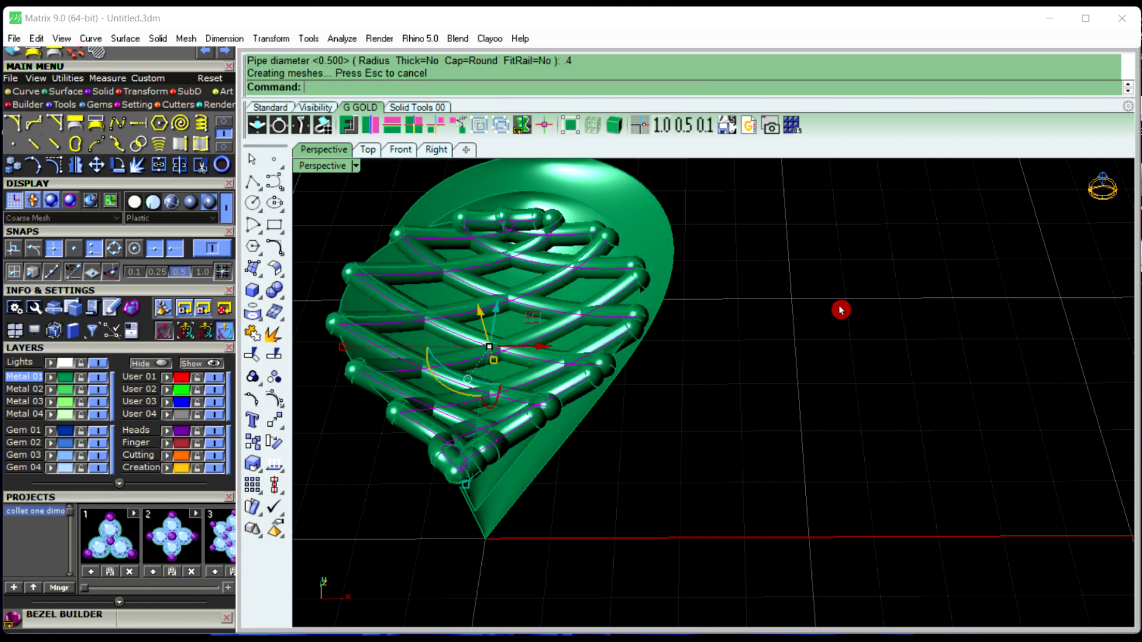
mouse_move(767, 382)
right_down()
mouse_move(956, 416)
mouse_move(872, 369)
mouse_move(780, 425)
mouse_move(848, 339)
mouse_move(757, 395)
right_up()
mouse_move(643, 252)
right_down()
mouse_move(668, 316)
mouse_move(742, 327)
mouse_move(734, 298)
mouse_move(537, 395)
mouse_move(827, 420)
mouse_move(829, 436)
mouse_move(459, 303)
right_up()
Explode the leaf outline and pipe it as a 0.5-diameter border rim
click(455, 269)
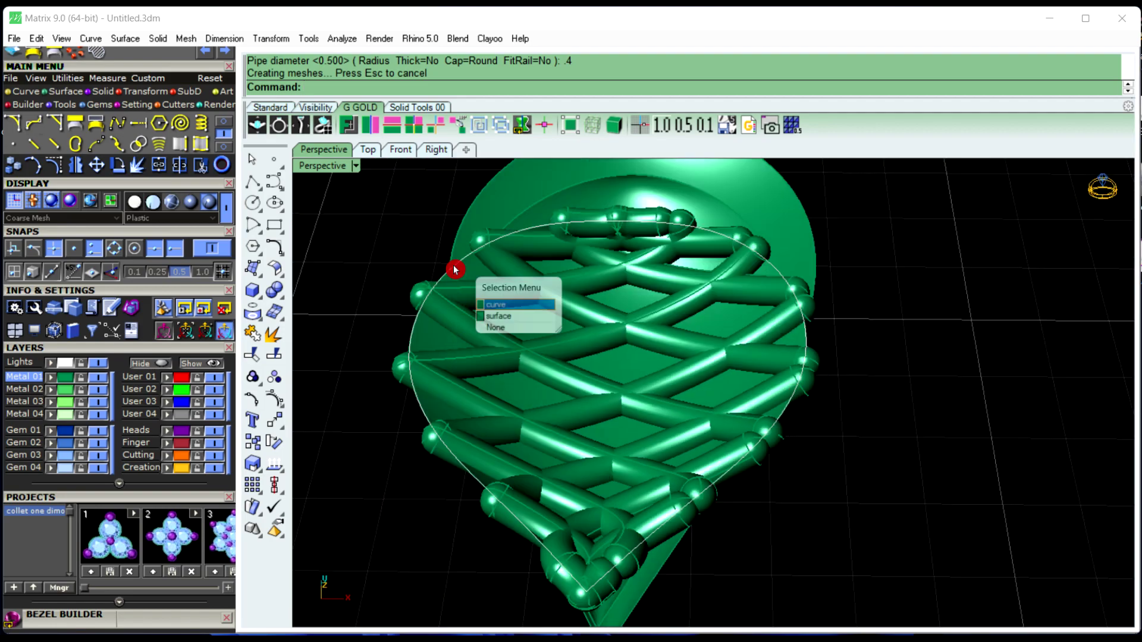
click(516, 308)
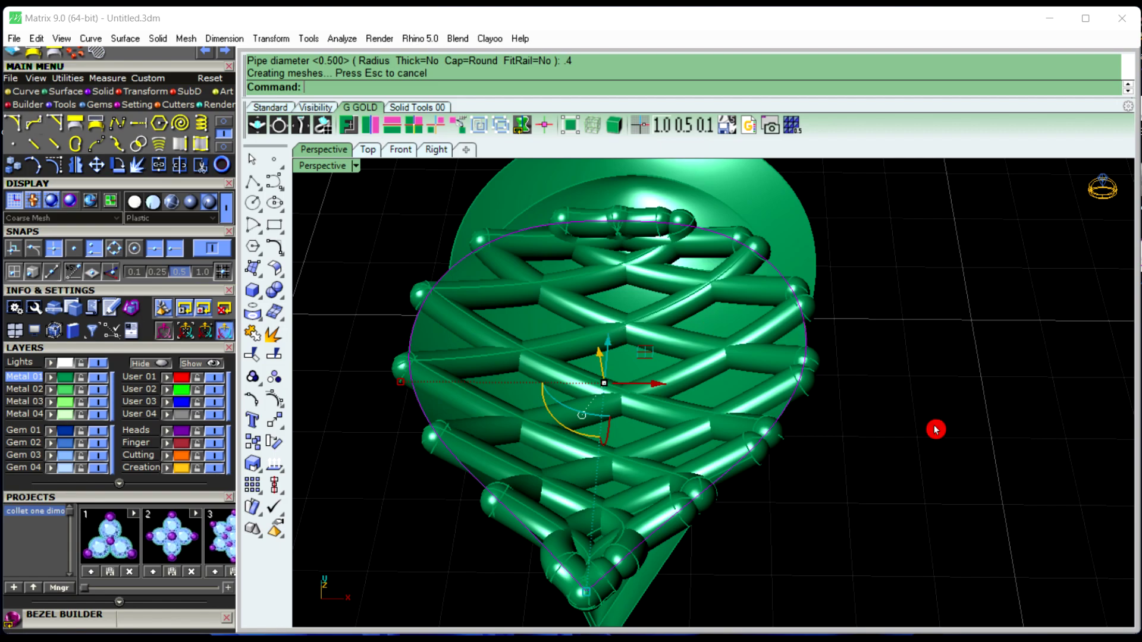
text(Pipe)
key(Return)
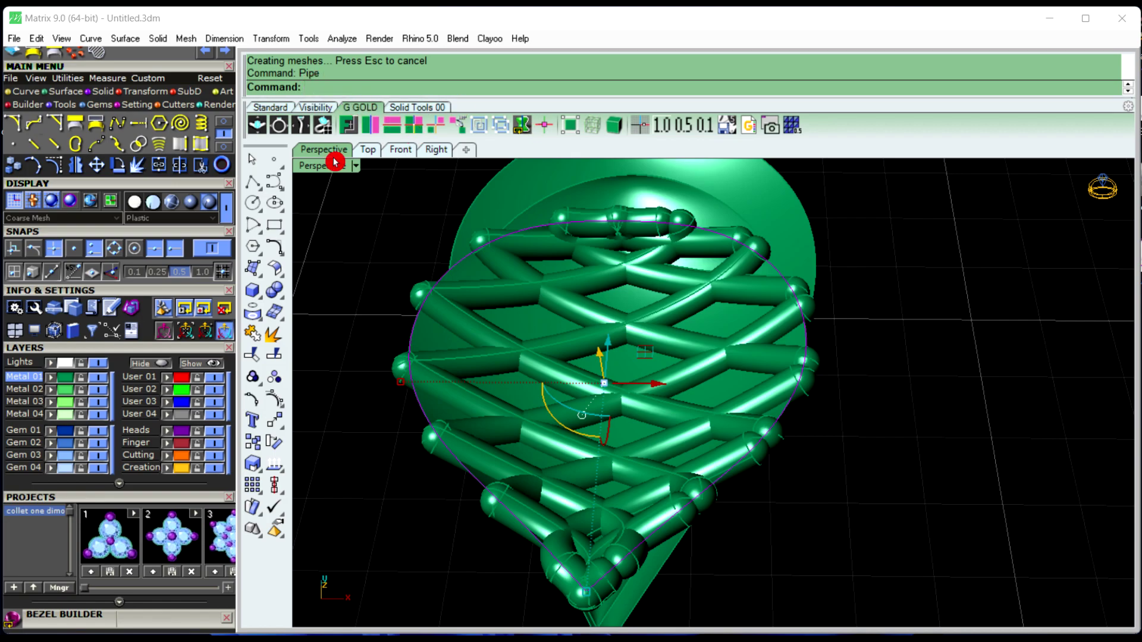
click(279, 335)
text(Pipe)
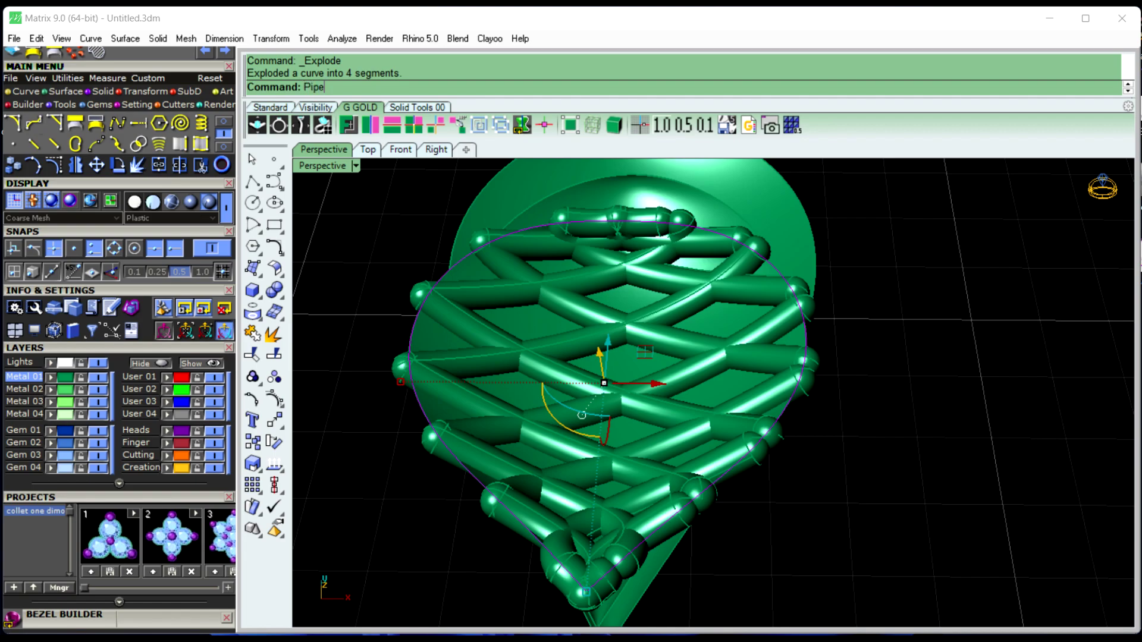
key(Return)
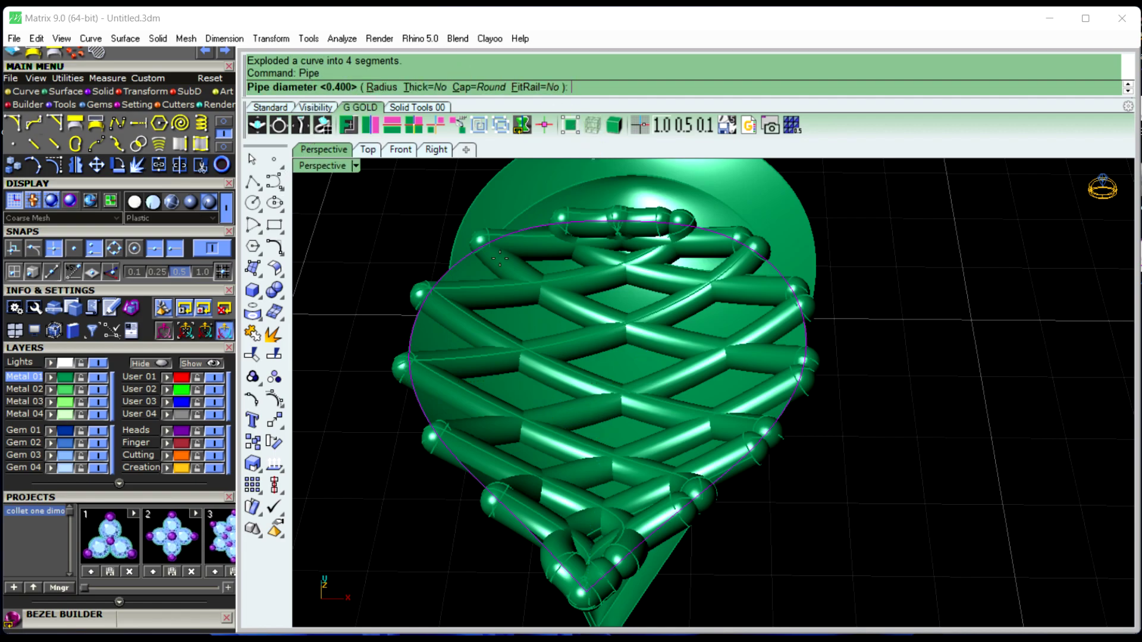
mouse_move(898, 388)
right_down()
mouse_move(839, 353)
mouse_move(861, 368)
right_up()
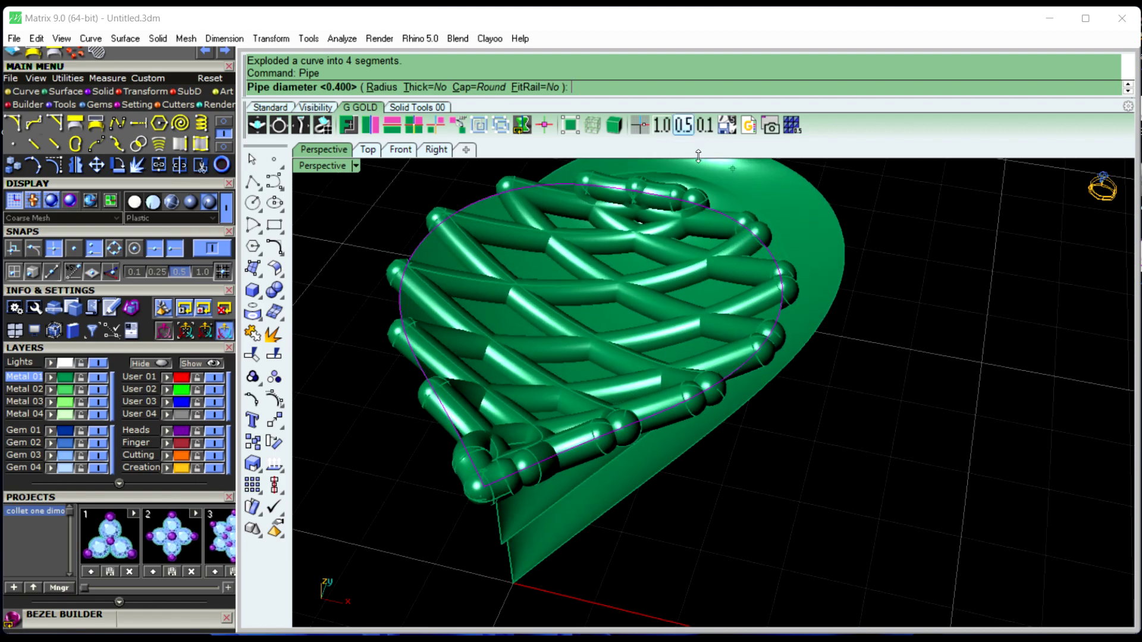
text(5)
key(Return)
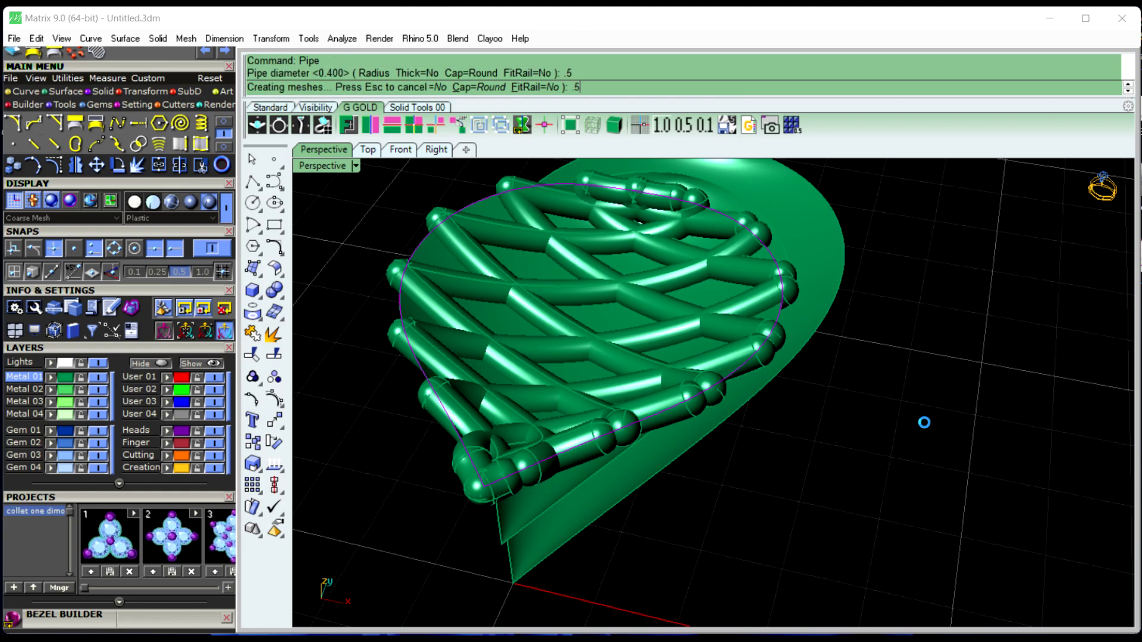
right_click(926, 424)
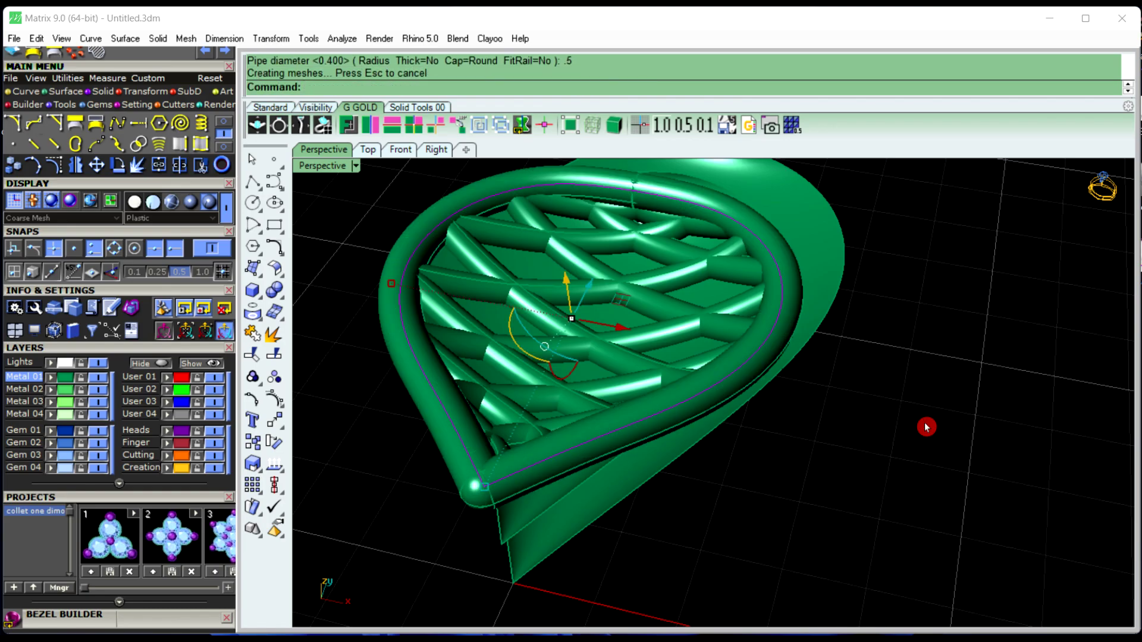
Select the surface inside the piped leaf frame
mouse_move(808, 326)
right_down()
mouse_move(915, 390)
mouse_move(1000, 331)
mouse_move(847, 420)
right_up()
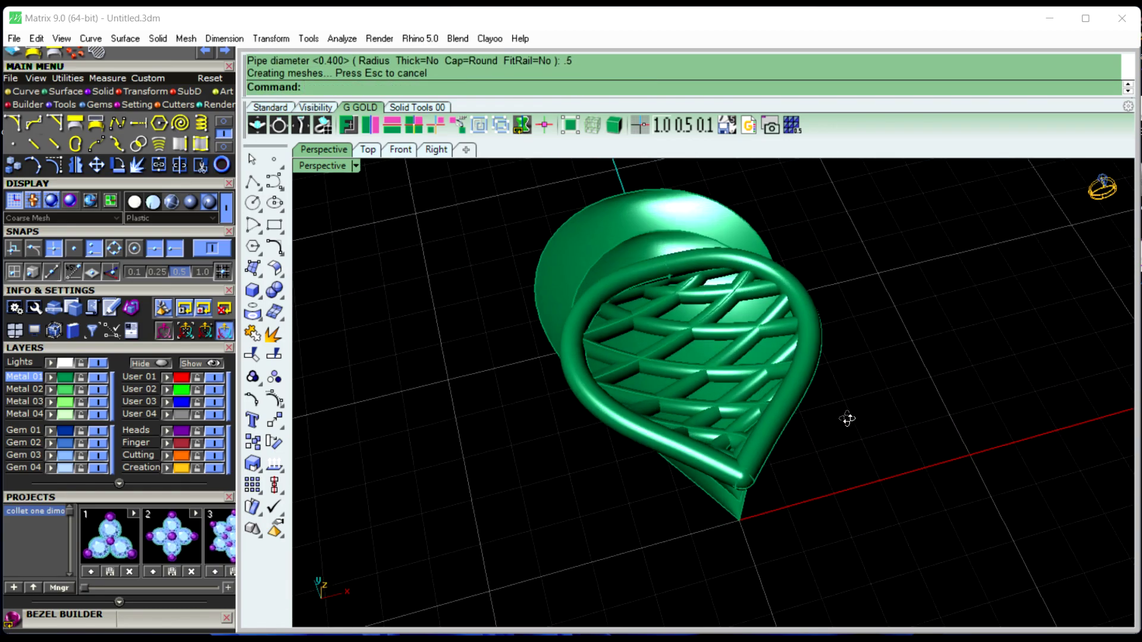
scroll(703, 334, up, 2)
click(702, 337)
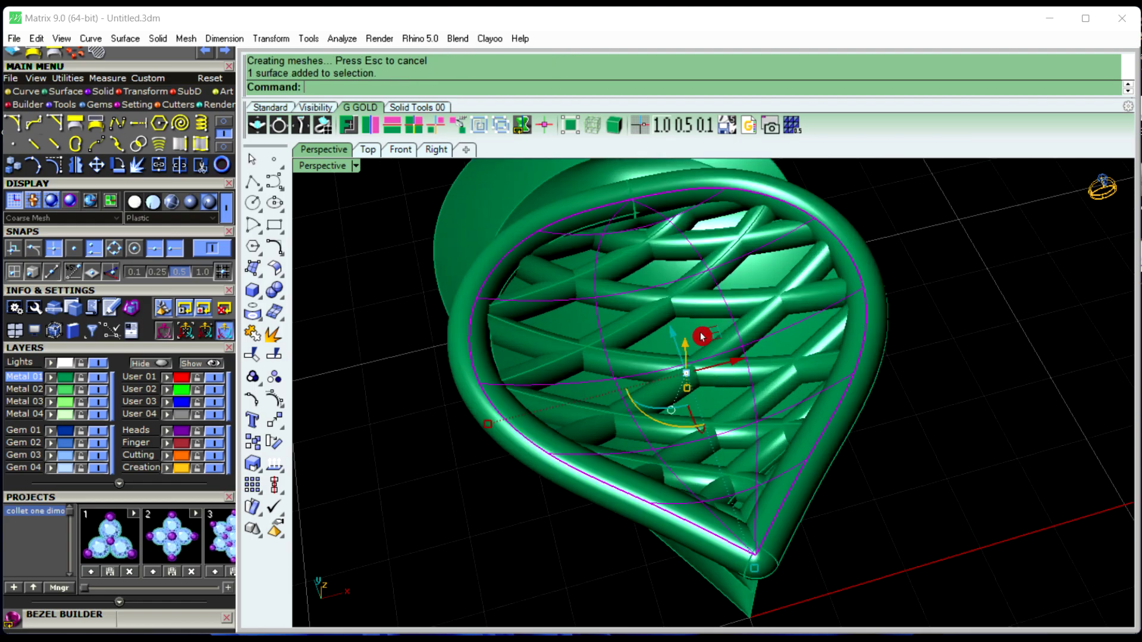
Delete the inner surface inside the leaf frame
key(Delete)
scroll(702, 337, down, 3)
mouse_move(702, 337)
right_down()
mouse_move(837, 416)
mouse_move(916, 291)
mouse_move(629, 365)
mouse_move(582, 438)
mouse_move(625, 458)
mouse_move(529, 490)
right_up()
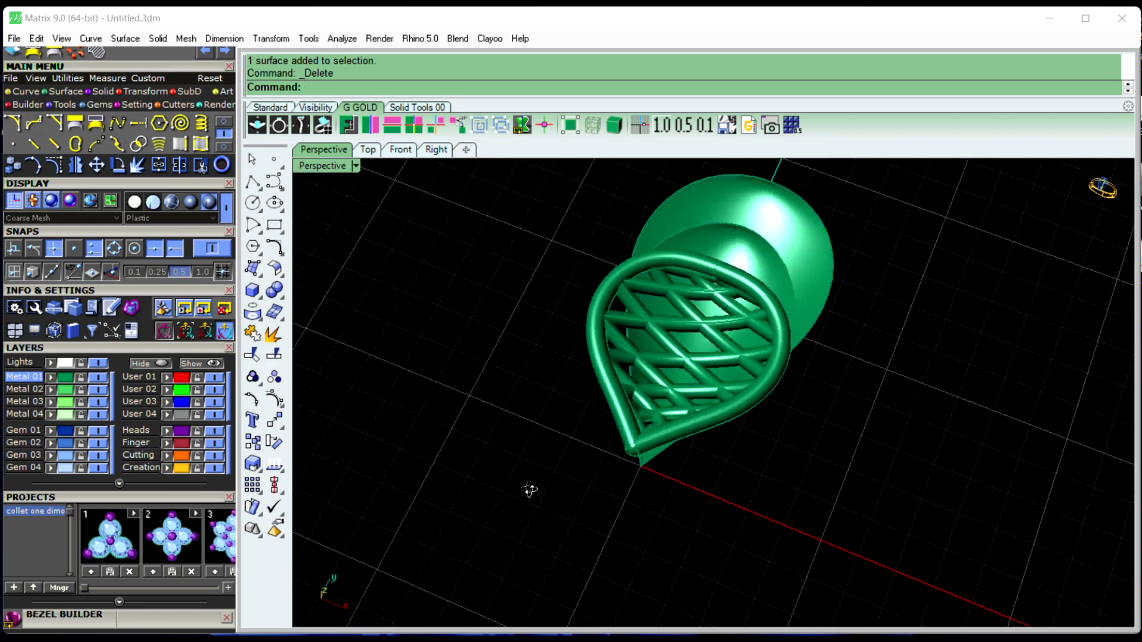
In Front view, box-select all parts of the lattice leaf and group them
click(400, 150)
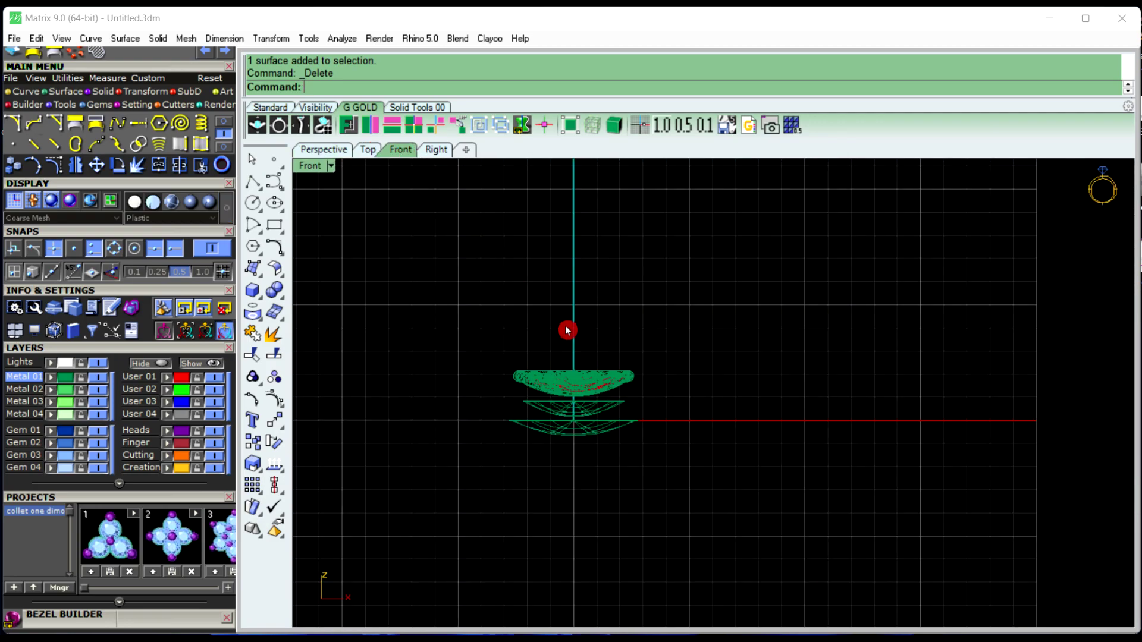
scroll(502, 387, up, 3)
scroll(487, 357, up, 2)
drag(463, 316, 757, 420)
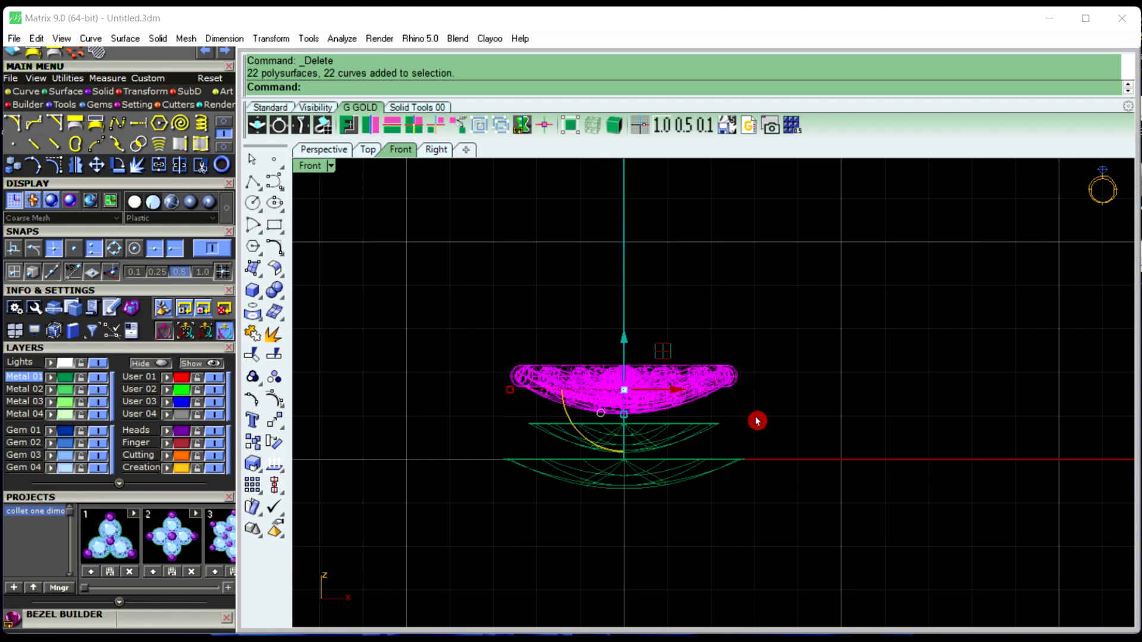
click(259, 376)
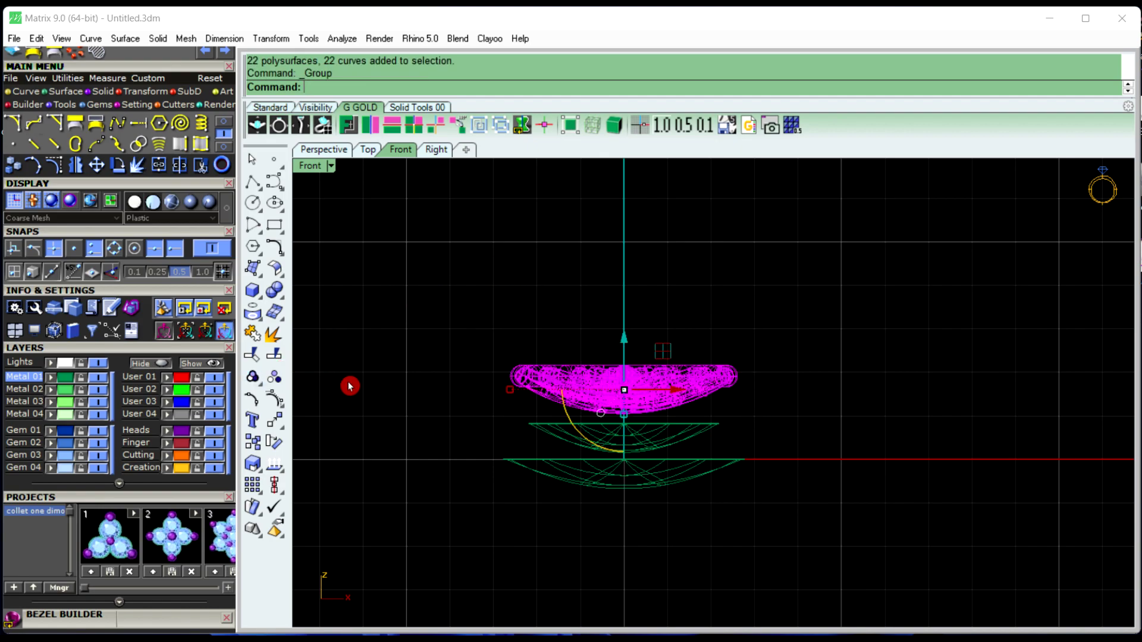
Lift the grouped lattice leaf upward above the plain leaf
click(586, 387)
drag(627, 328, 625, 256)
click(828, 385)
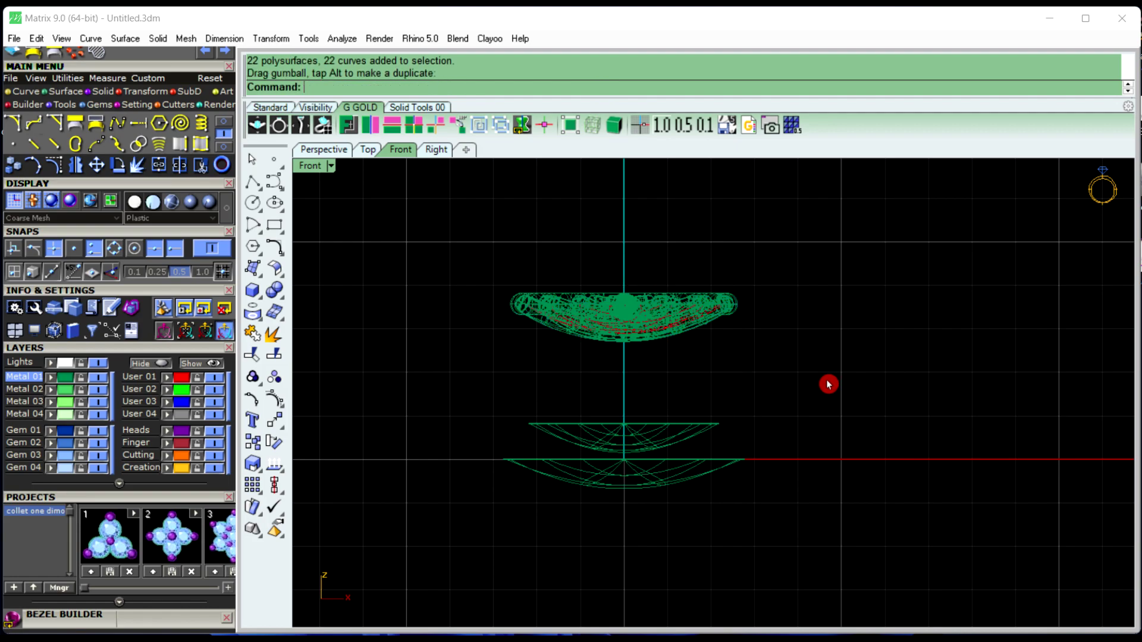
click(326, 151)
mouse_move(421, 373)
right_down()
mouse_move(492, 380)
mouse_move(476, 379)
right_up()
Reveal the hidden crosshatch panel curves, then box-select and hide them again
click(205, 365)
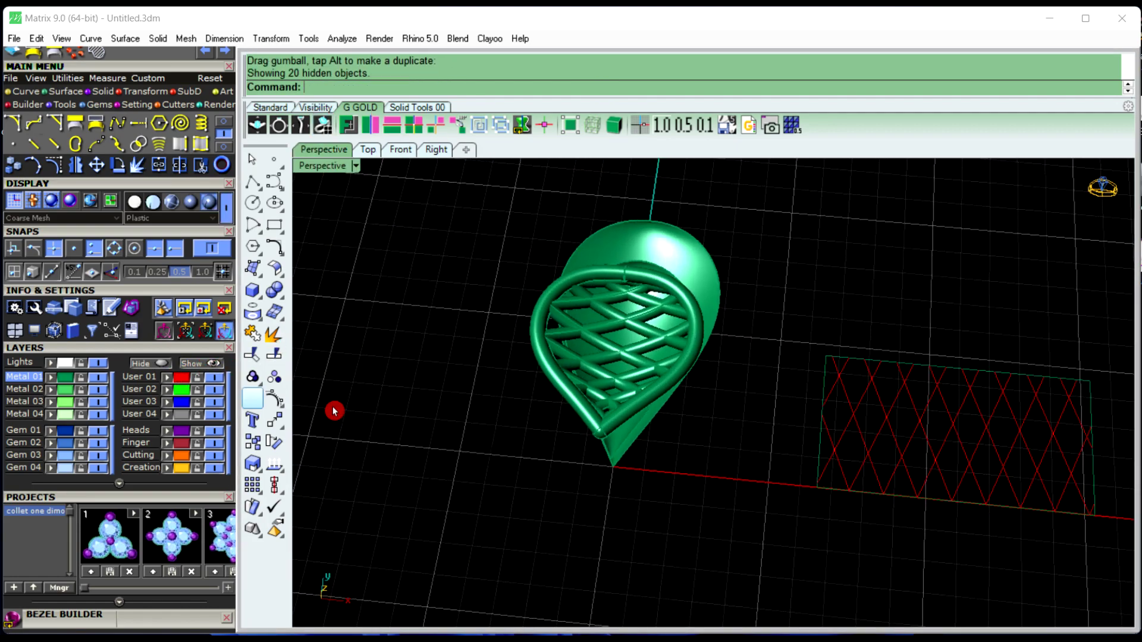
scroll(332, 408, down, 3)
right_drag(459, 443, 739, 530)
right_drag(731, 462, 630, 351)
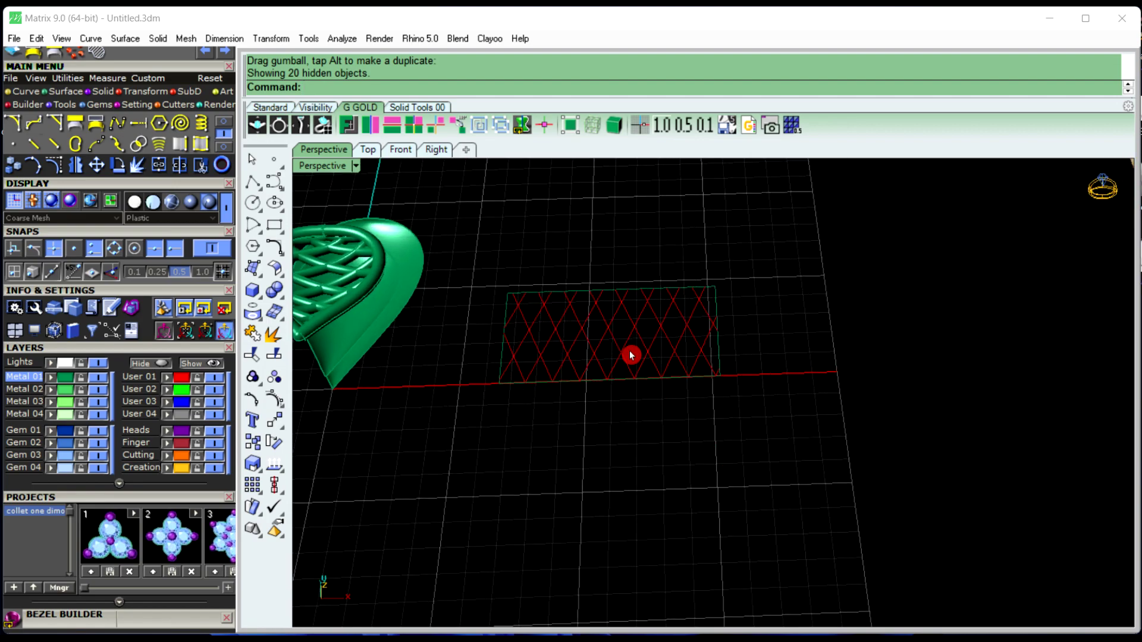
click(620, 351)
right_drag(656, 426, 655, 433)
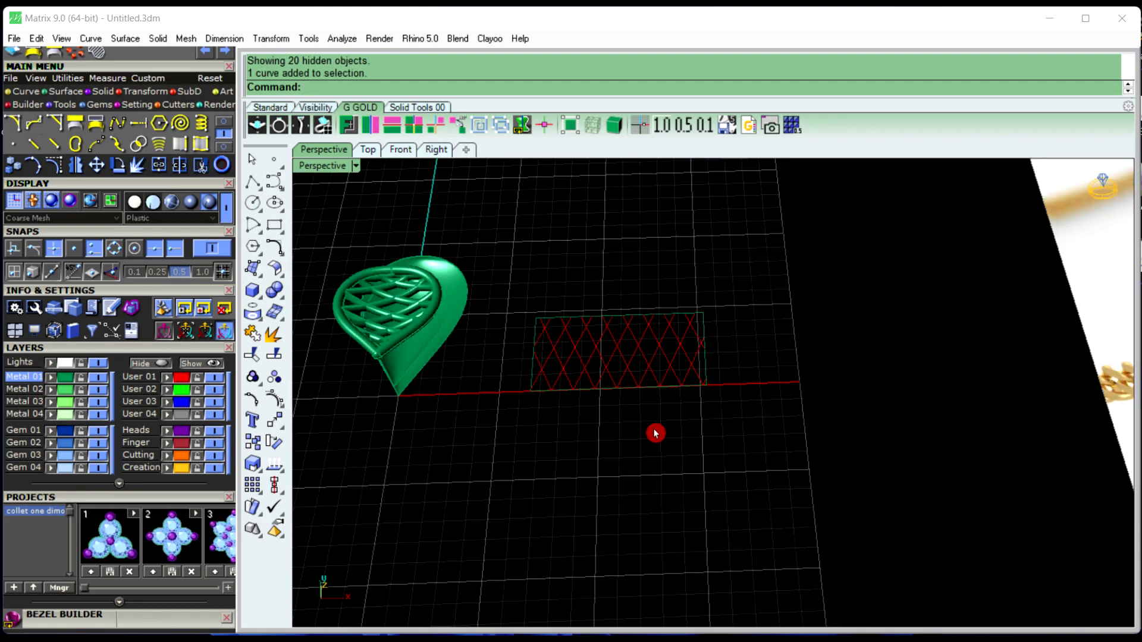
click(182, 379)
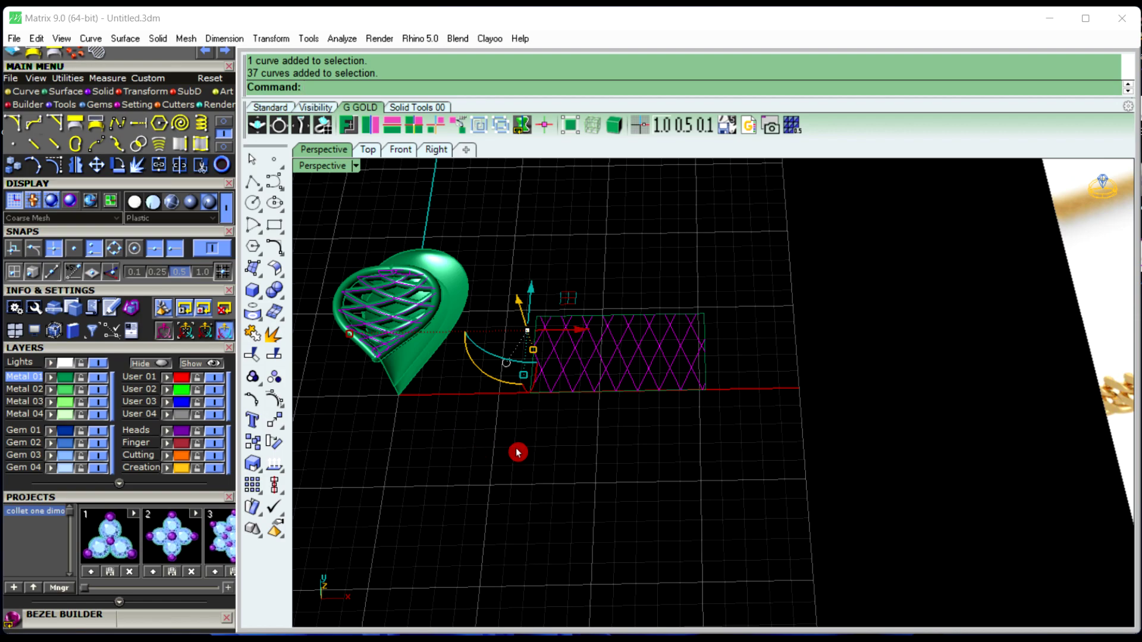
key(Escape)
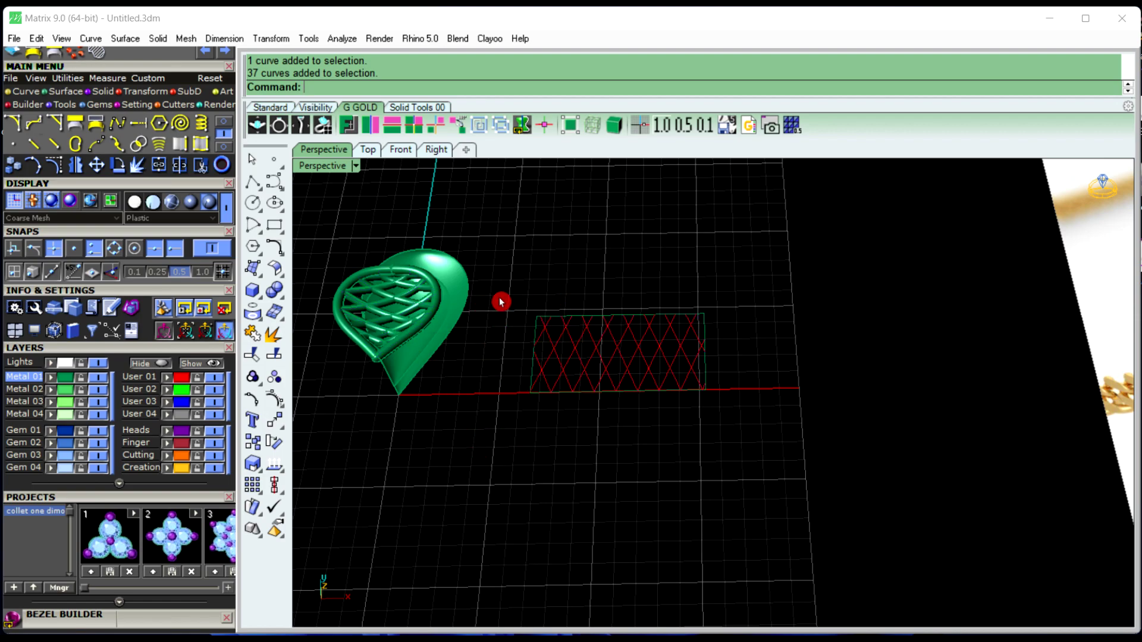
mouse_move(501, 302)
mouse_down()
mouse_move(686, 454)
mouse_move(766, 475)
mouse_up()
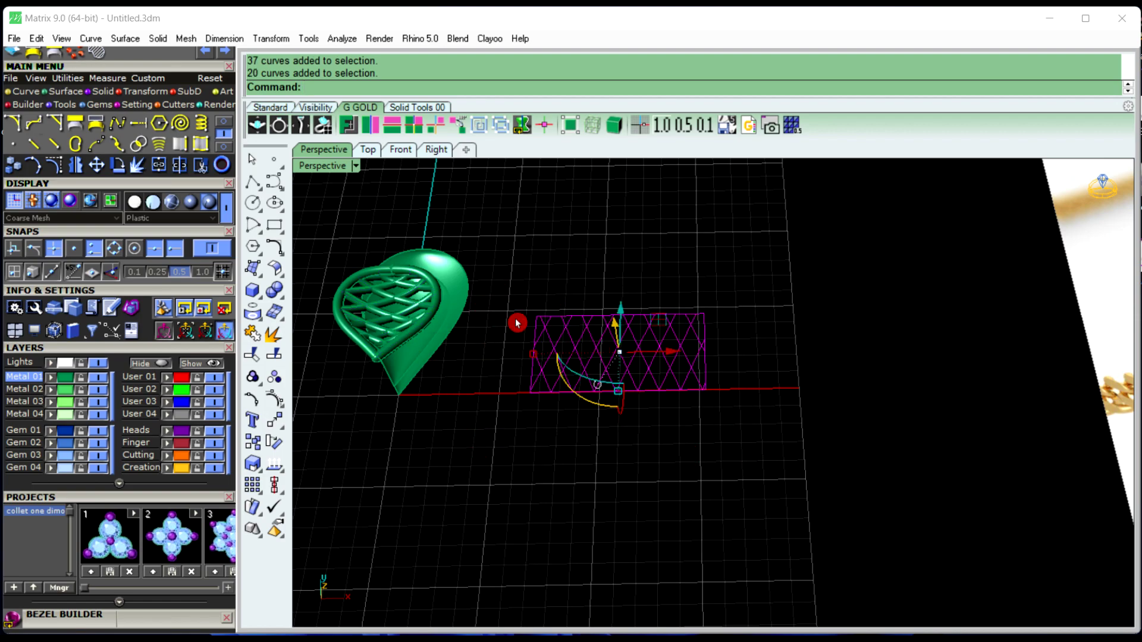
click(163, 369)
Hide the grouped lattice leaf, then show all objects and box-select the raised leaf
mouse_move(581, 396)
right_down()
mouse_move(502, 355)
mouse_move(581, 372)
mouse_move(623, 321)
mouse_move(620, 257)
mouse_move(528, 240)
right_up()
mouse_move(527, 235)
mouse_down()
mouse_move(709, 332)
mouse_move(714, 311)
mouse_up()
click(161, 363)
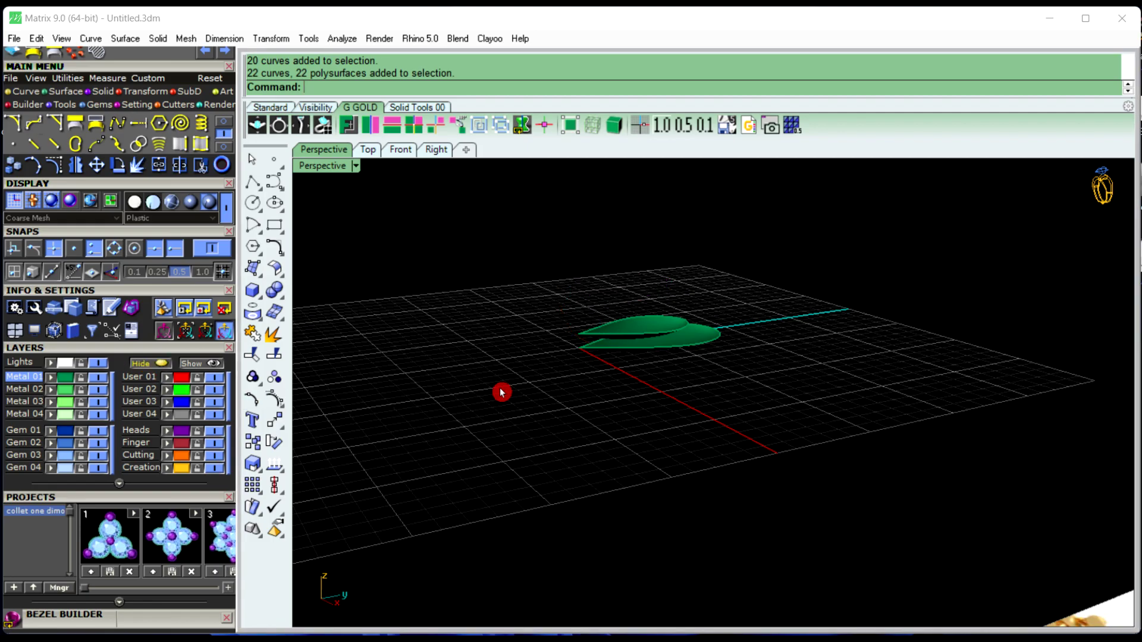
right_drag(502, 392, 535, 391)
click(219, 365)
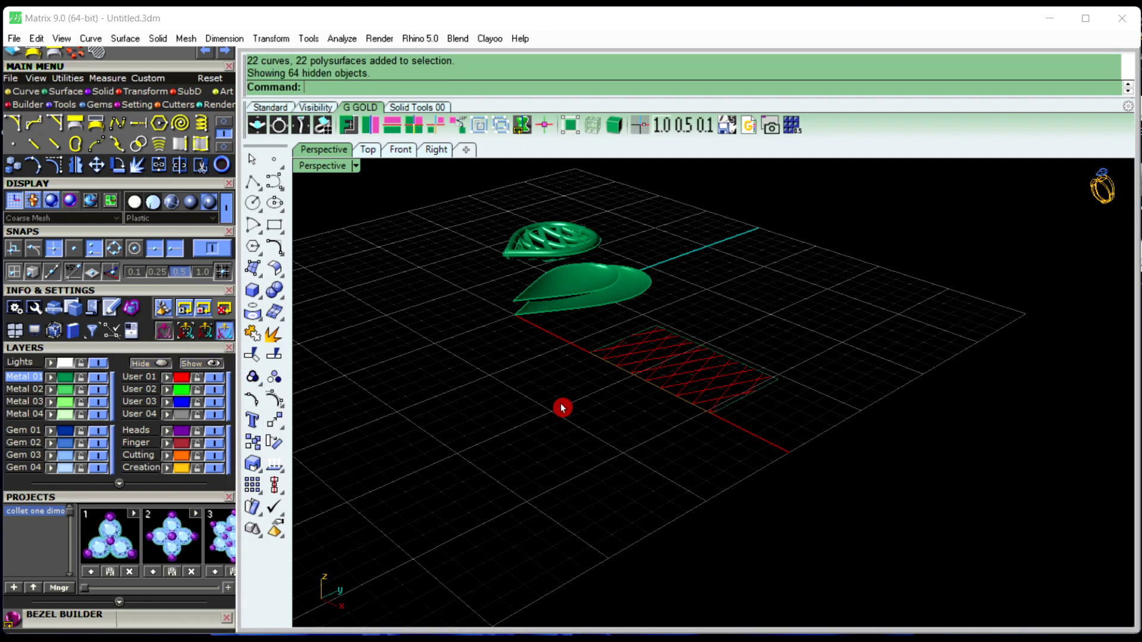
mouse_move(561, 403)
right_down()
mouse_move(531, 315)
mouse_move(482, 261)
right_up()
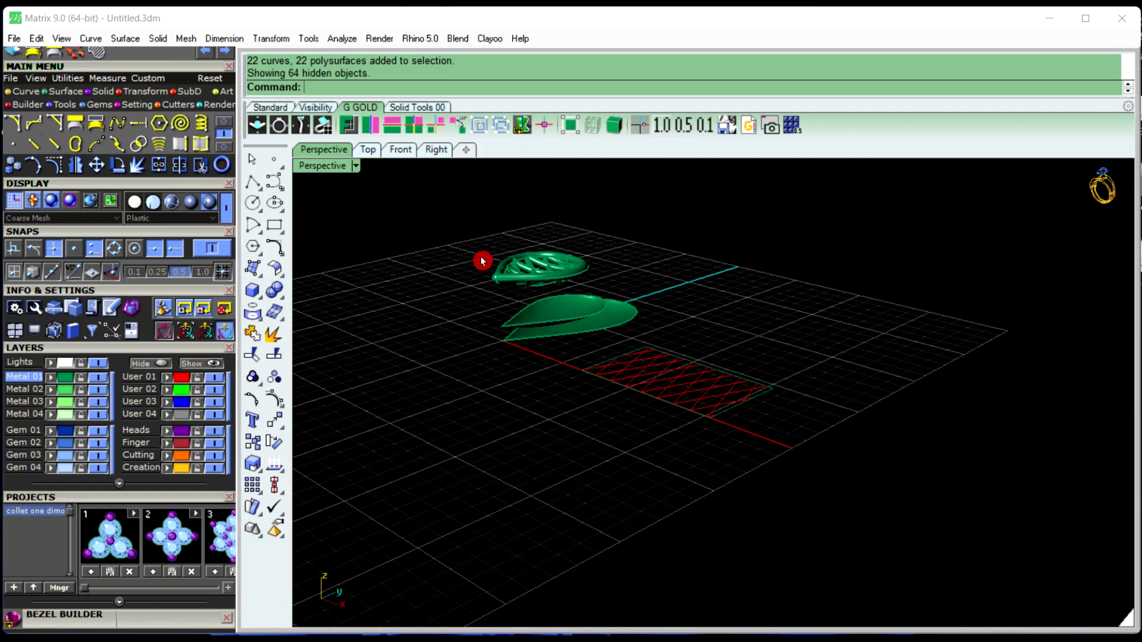
drag(453, 228, 611, 293)
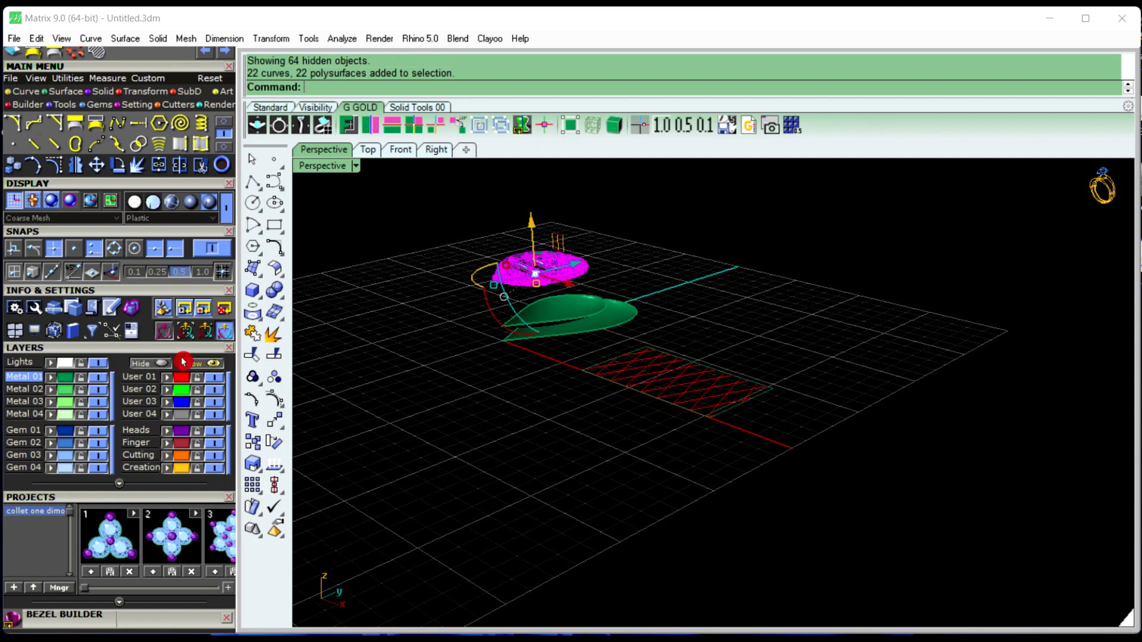
Hide the raised lattice leaf and rebuild the red crosshatch curves (4 points, degree 3)
click(160, 365)
right_drag(400, 388, 525, 415)
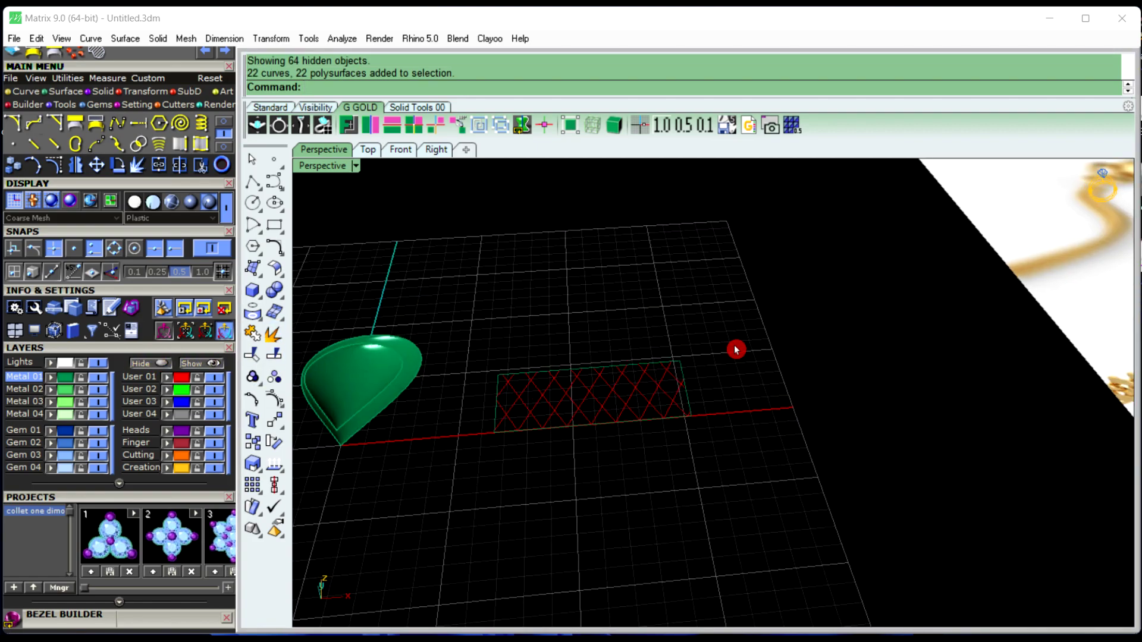
right_drag(736, 349, 741, 345)
click(178, 381)
text(RE)
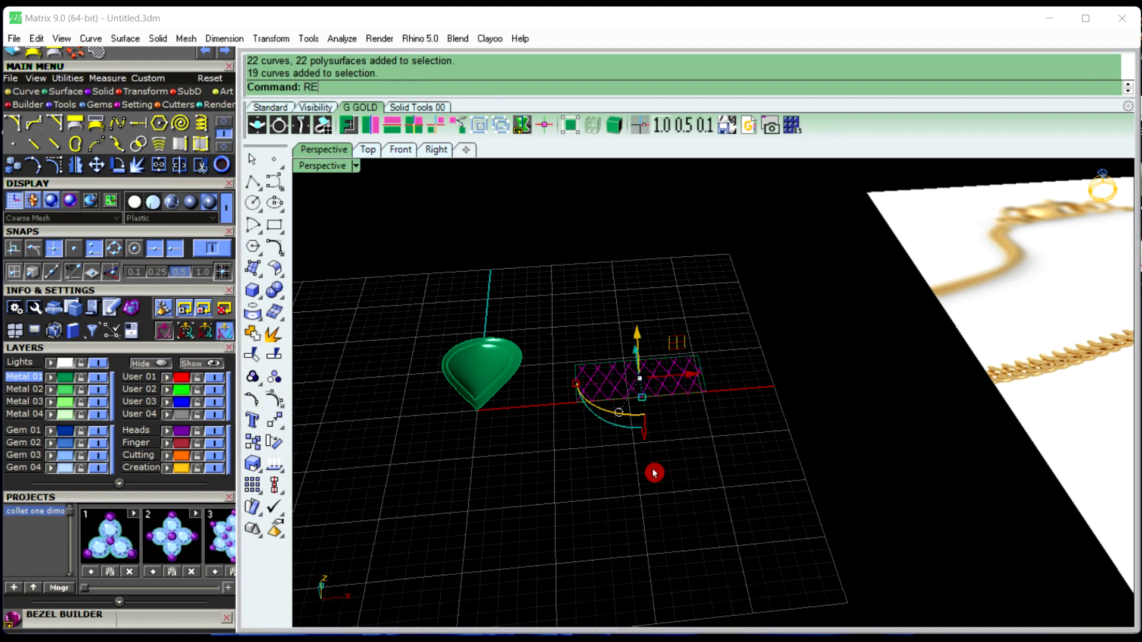
text(b)
key(Return)
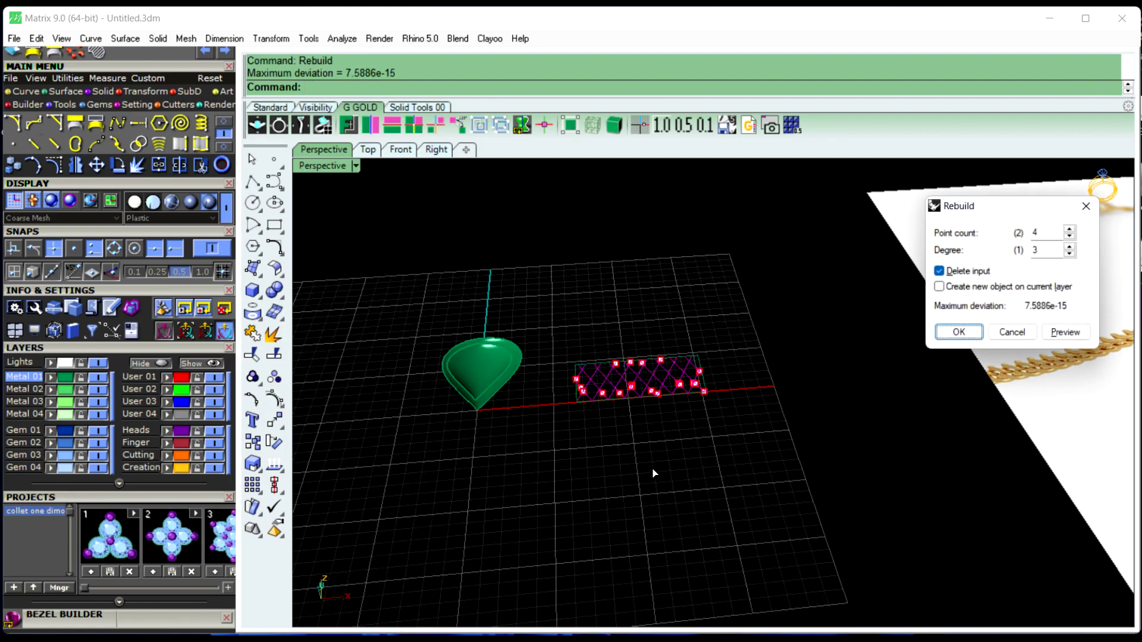
right_click(652, 470)
mouse_move(647, 434)
right_down()
mouse_move(740, 454)
mouse_move(805, 525)
mouse_move(724, 486)
right_up()
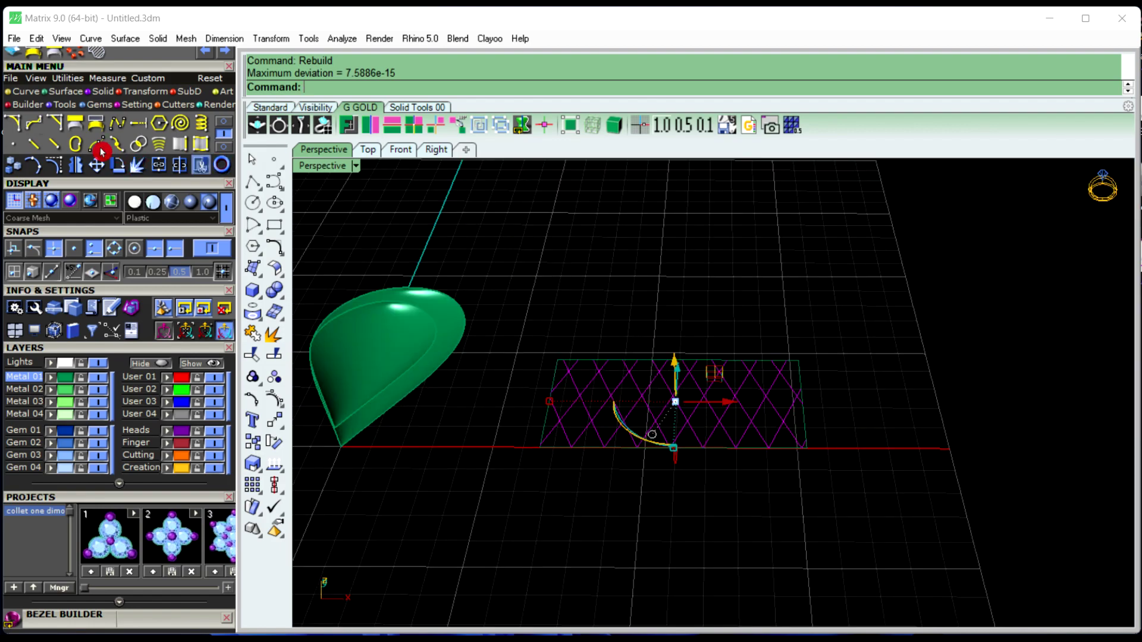
Apply the crosshatch curves onto the plain leaf and delete the flat originals
click(95, 124)
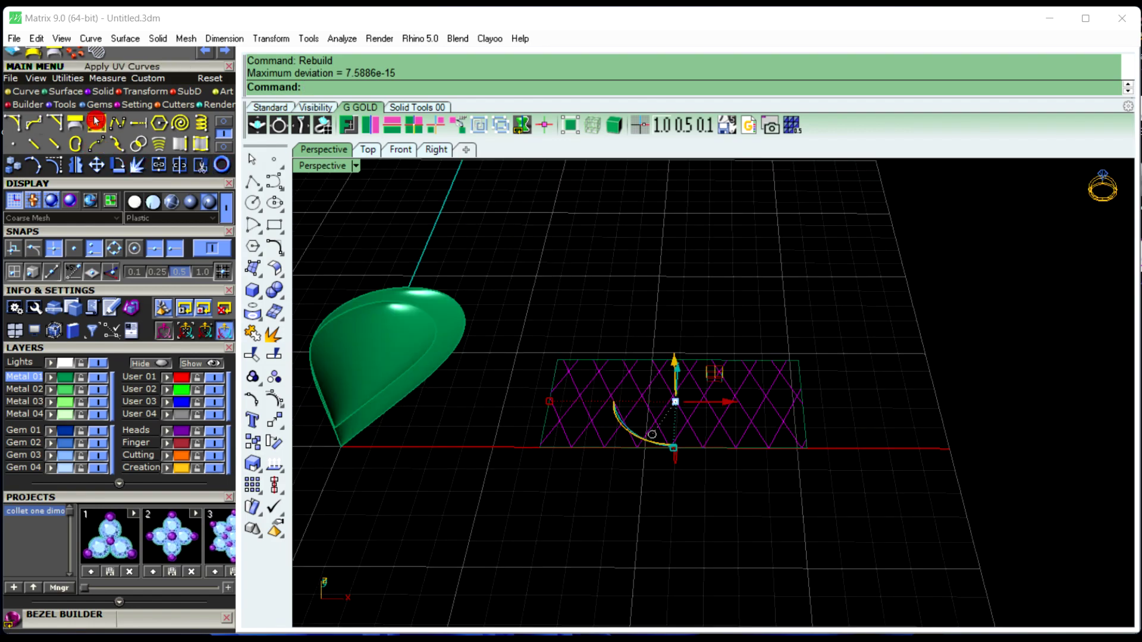
click(376, 345)
mouse_move(506, 302)
mouse_down()
mouse_move(795, 505)
mouse_move(849, 504)
mouse_up()
key(Delete)
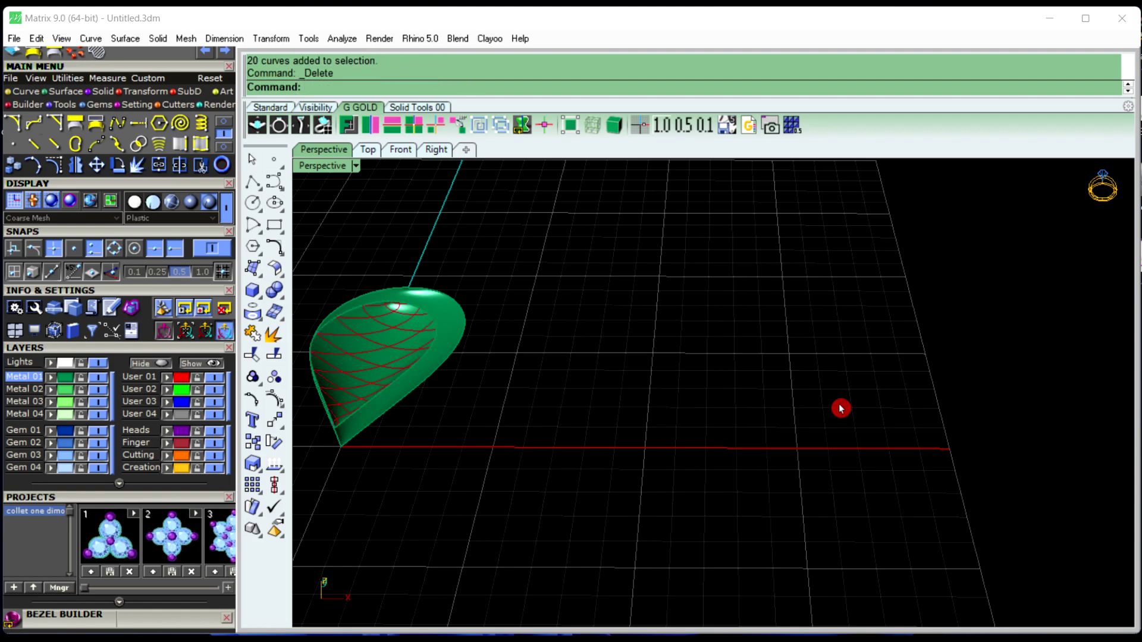
right_drag(841, 409, 563, 439)
Pipe the wrapped crosshatch curves into 0.4-diameter rods
click(179, 377)
text(Pip)
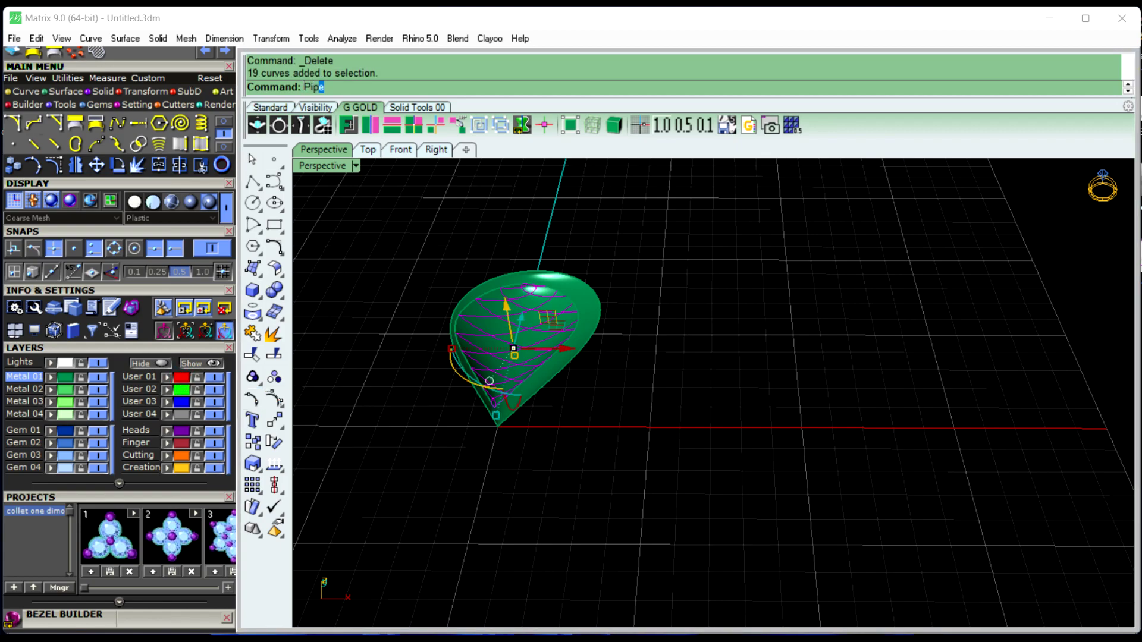
text(e)
key(Return)
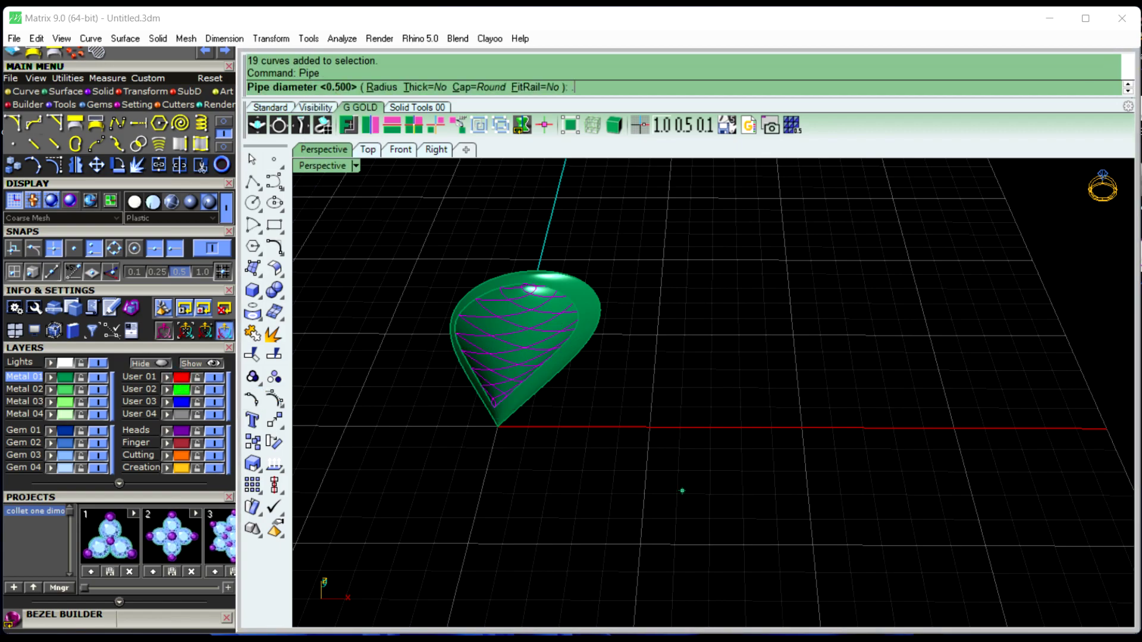
text(4)
key(Return)
right_click(684, 495)
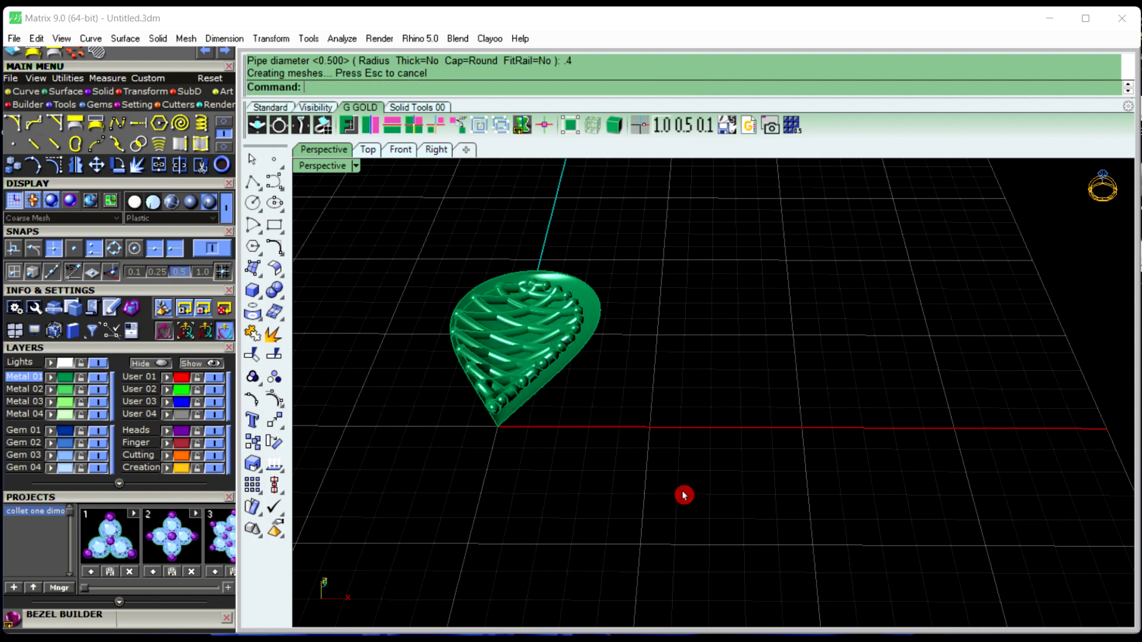
scroll(685, 495, up, 5)
scroll(619, 326, down, 4)
scroll(593, 258, up, 4)
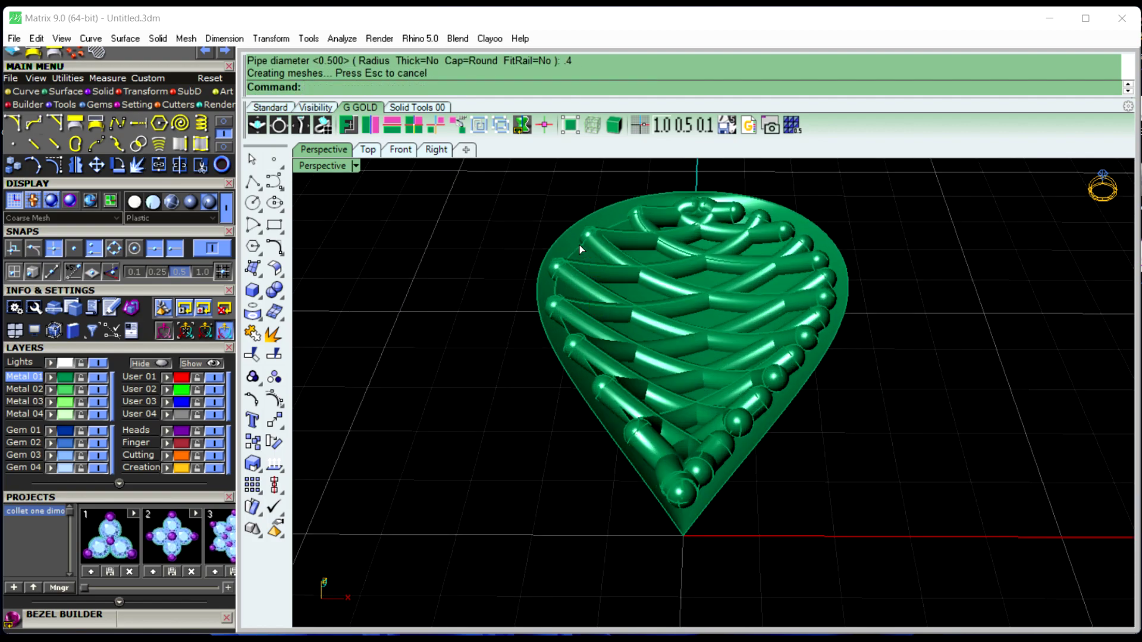
Check the piped crosshatch by selecting and deselecting the leaf surface
click(582, 249)
click(913, 383)
scroll(921, 390, down, 1)
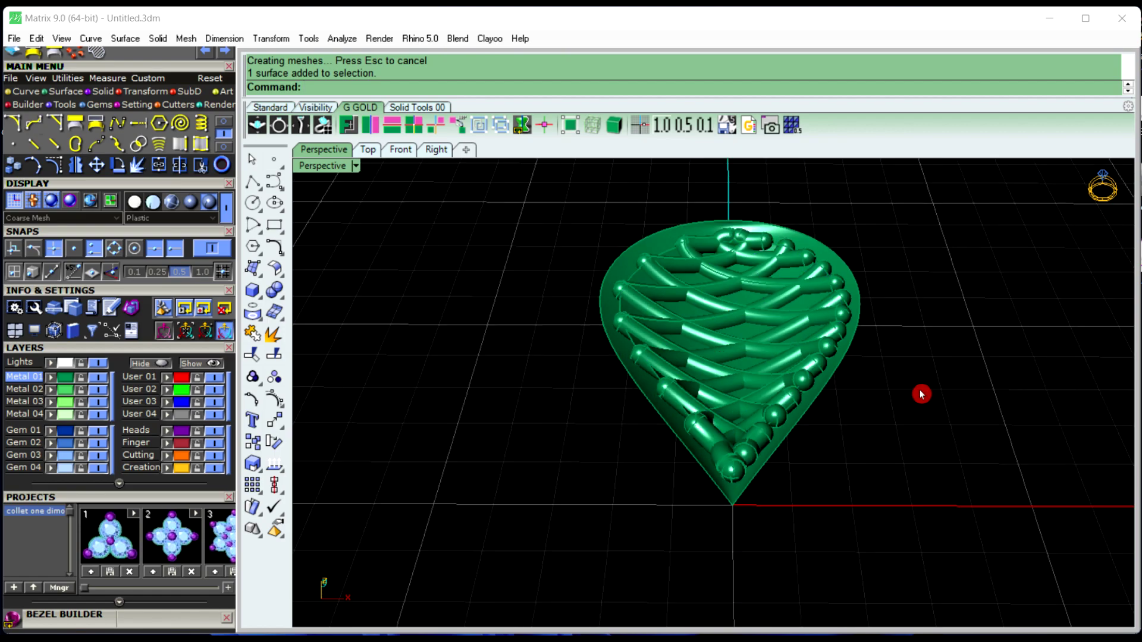
scroll(794, 228, up, 3)
click(476, 280)
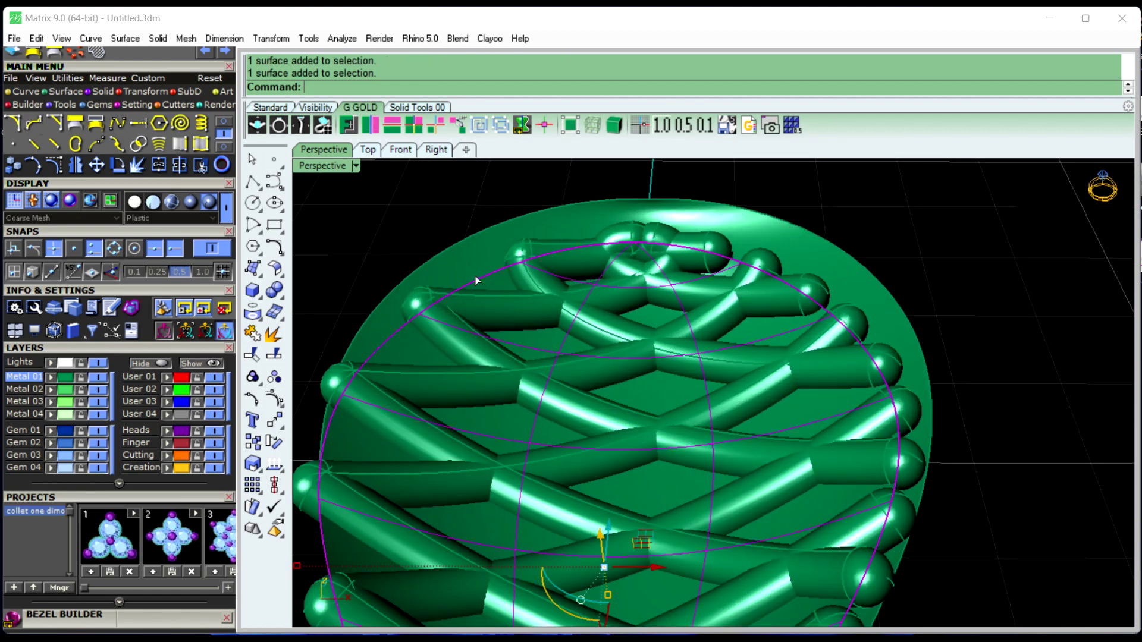
scroll(494, 284, down, 3)
click(826, 298)
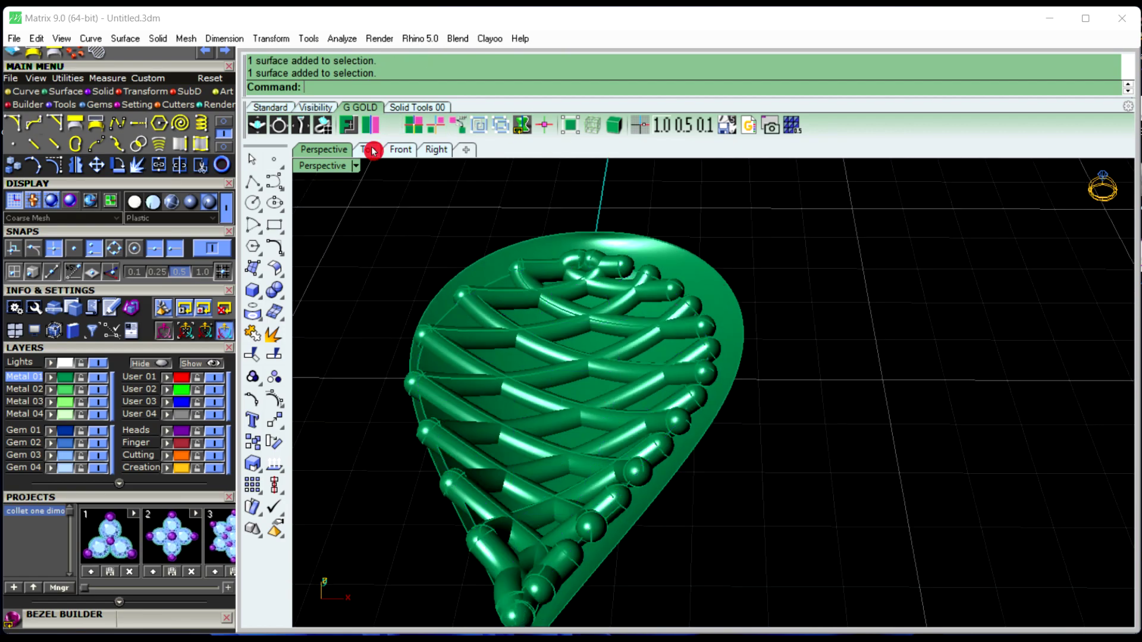
Duplicate the teardrop's outer edges as an outline curve with DupEdge
click(263, 173)
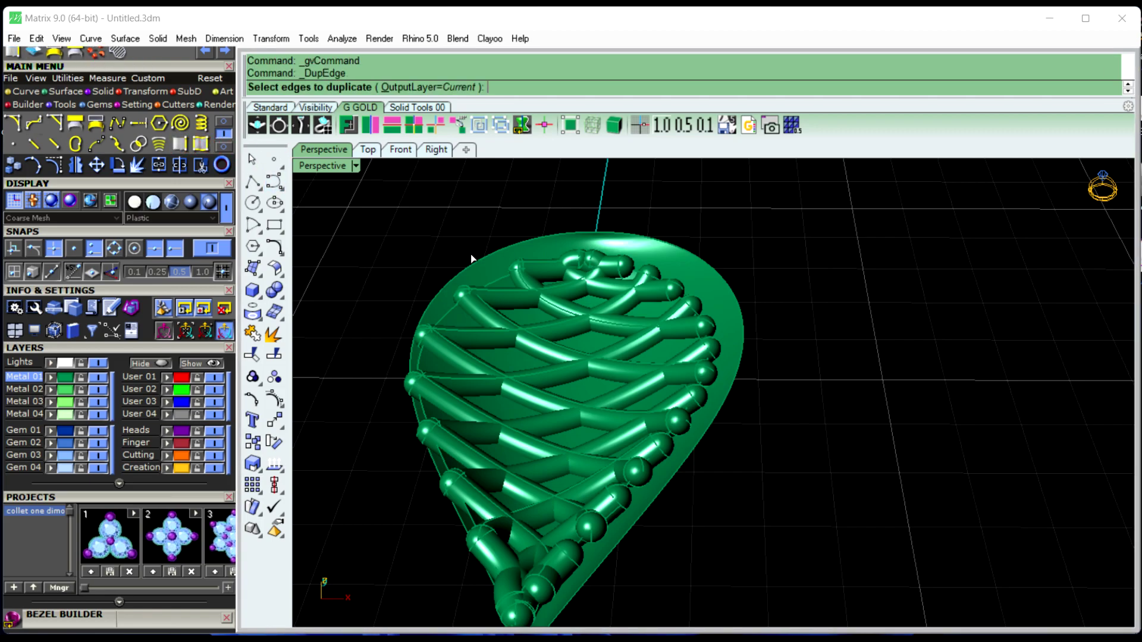
click(498, 276)
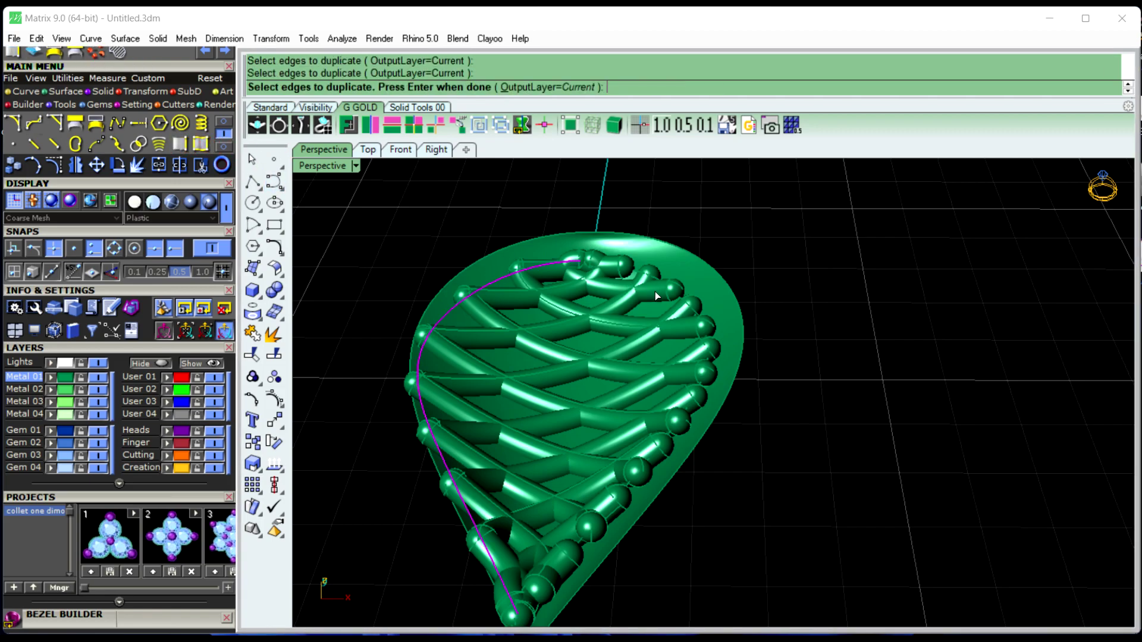
scroll(616, 268, up, 3)
scroll(616, 282, up, 3)
click(613, 284)
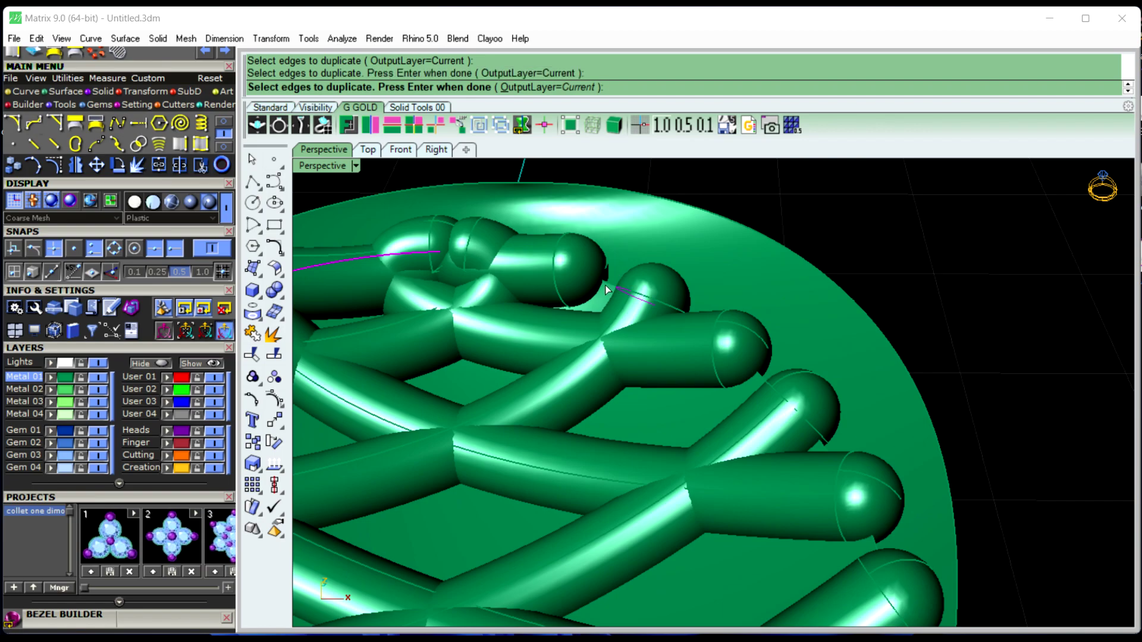
click(607, 290)
scroll(685, 265, down, 4)
scroll(774, 271, down, 2)
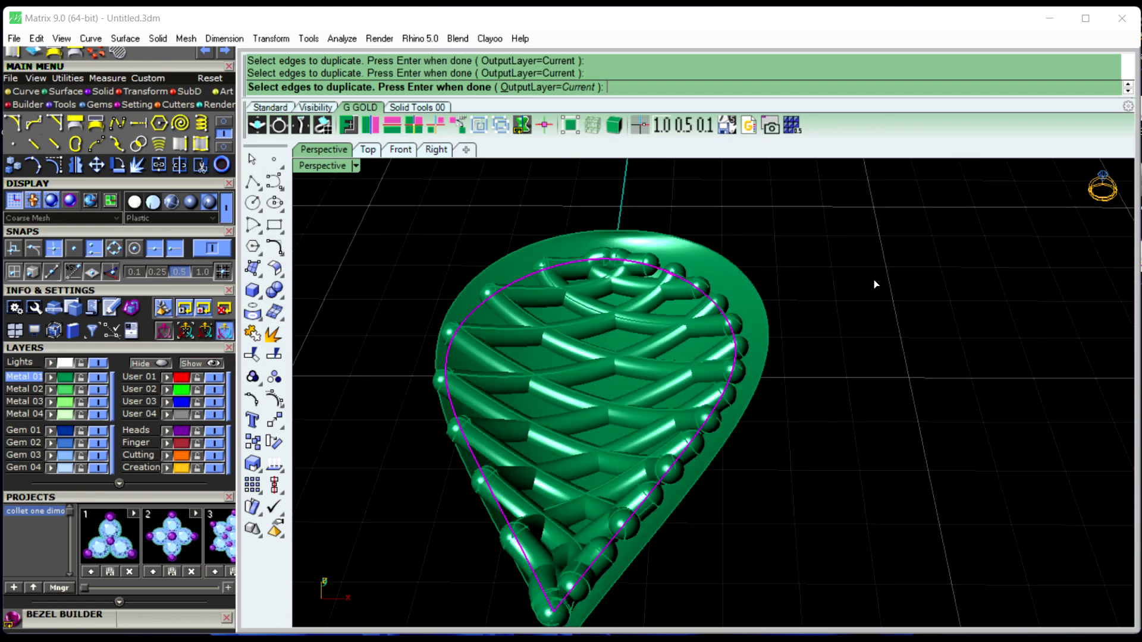
right_click(875, 284)
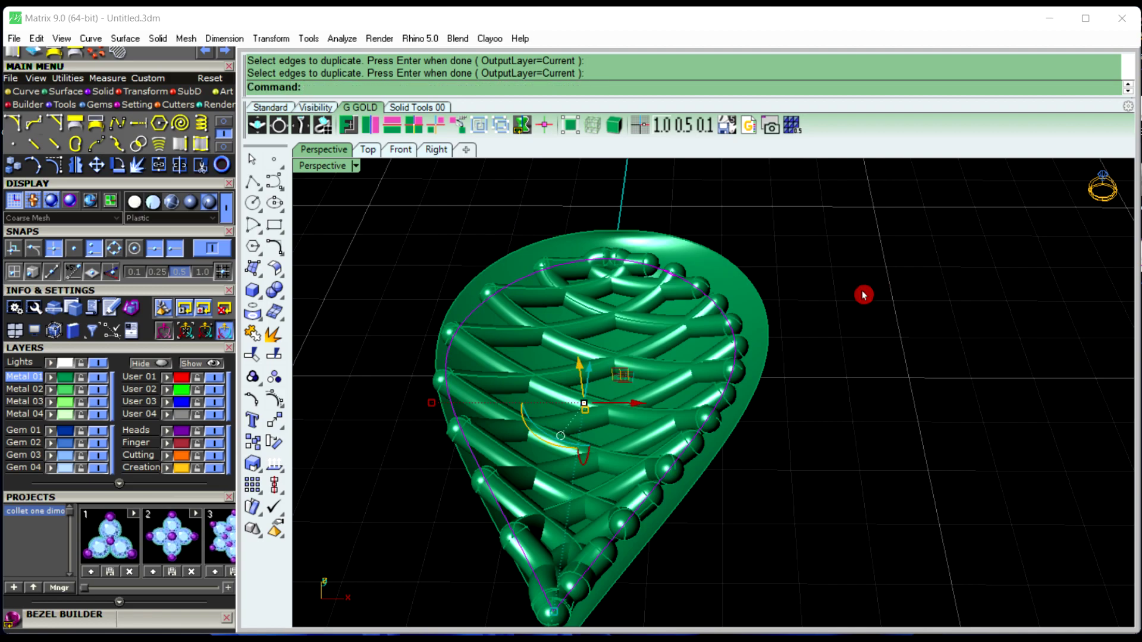
key(Escape)
Select the duplicated outline curve and pipe it into a 0.5-diameter rim
scroll(523, 273, up, 5)
click(520, 269)
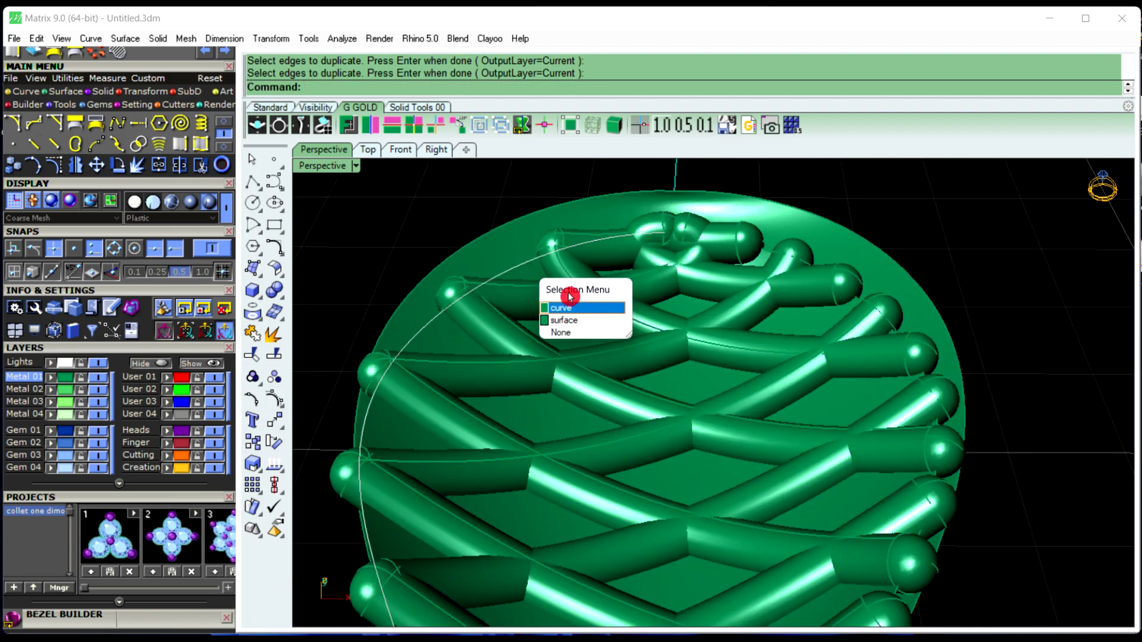
click(578, 308)
scroll(775, 288, down, 2)
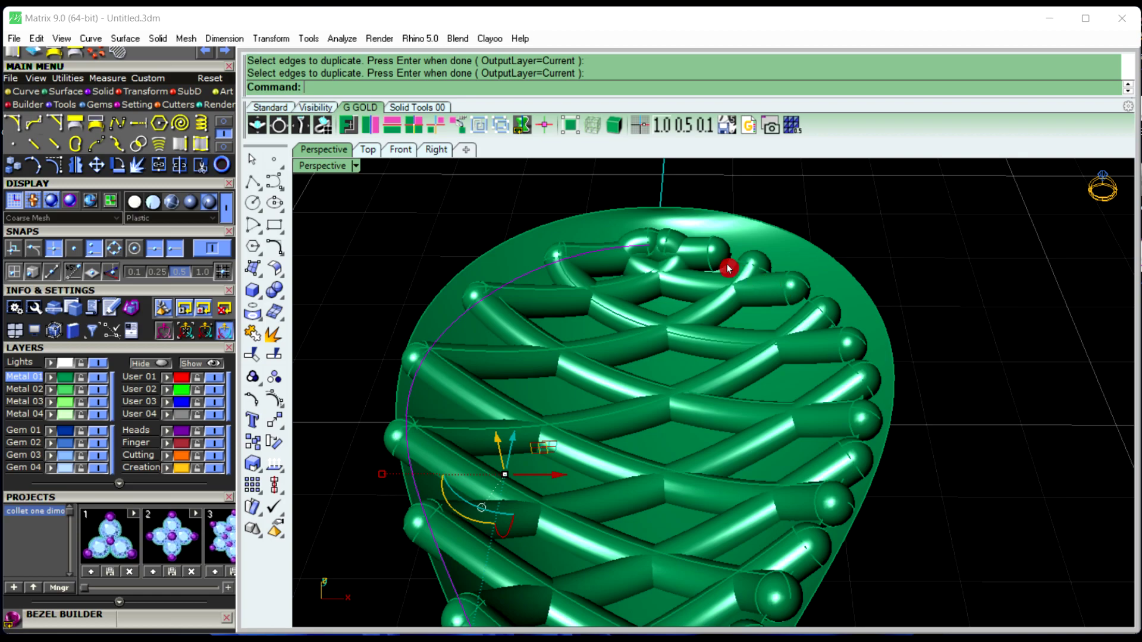
scroll(729, 268, up, 3)
click(742, 263)
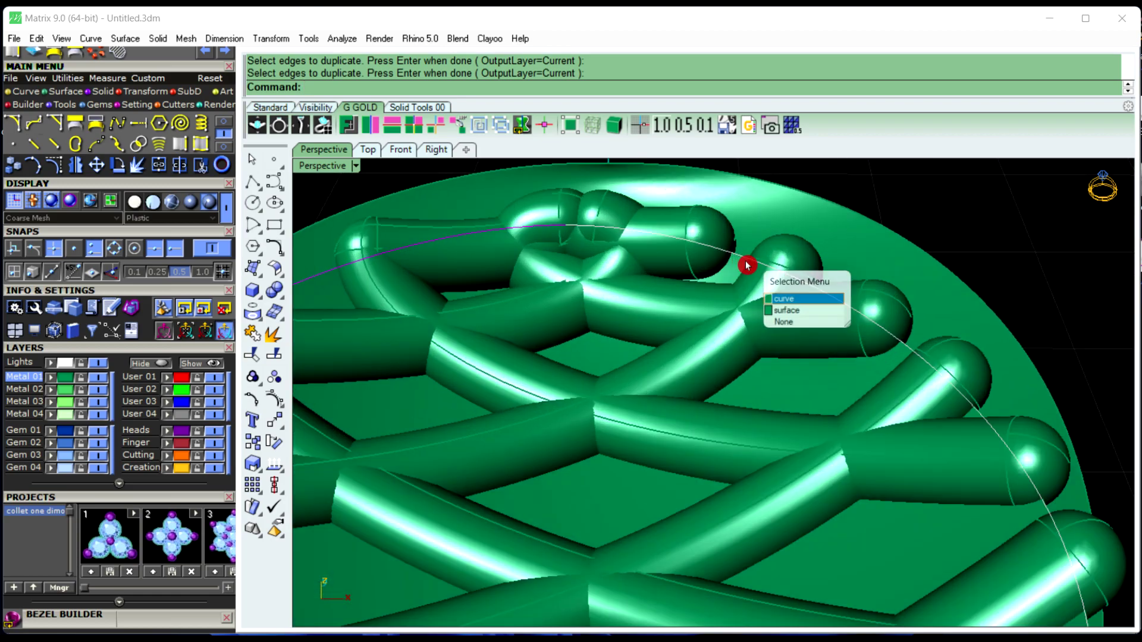
click(792, 305)
scroll(711, 274, down, 2)
scroll(710, 274, down, 2)
text(Pipe)
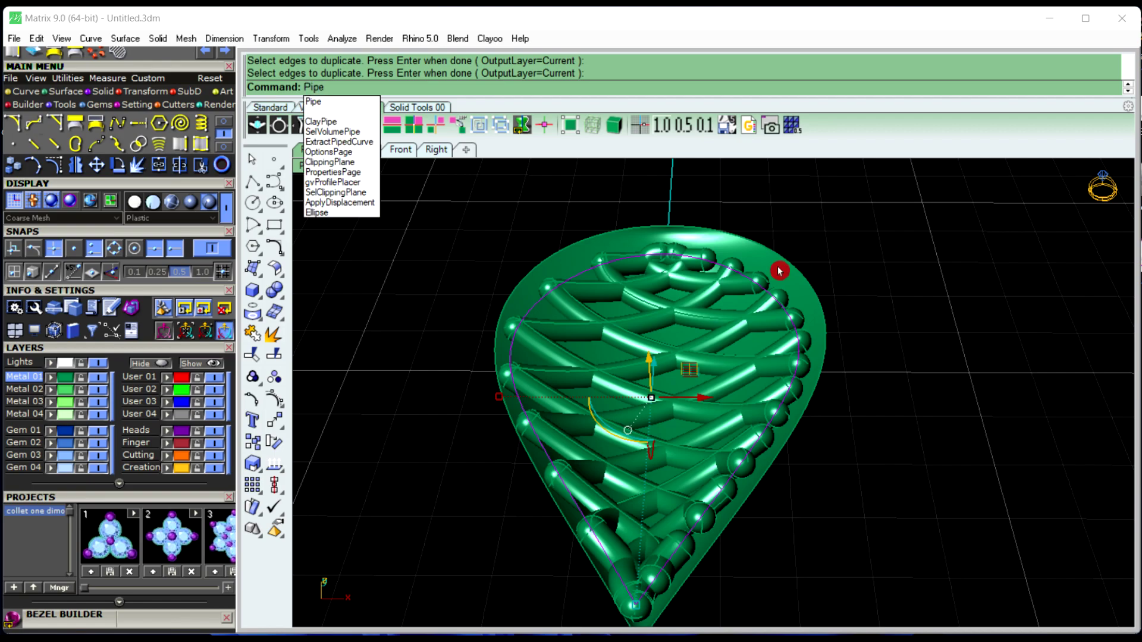
key(Return)
key(Return)
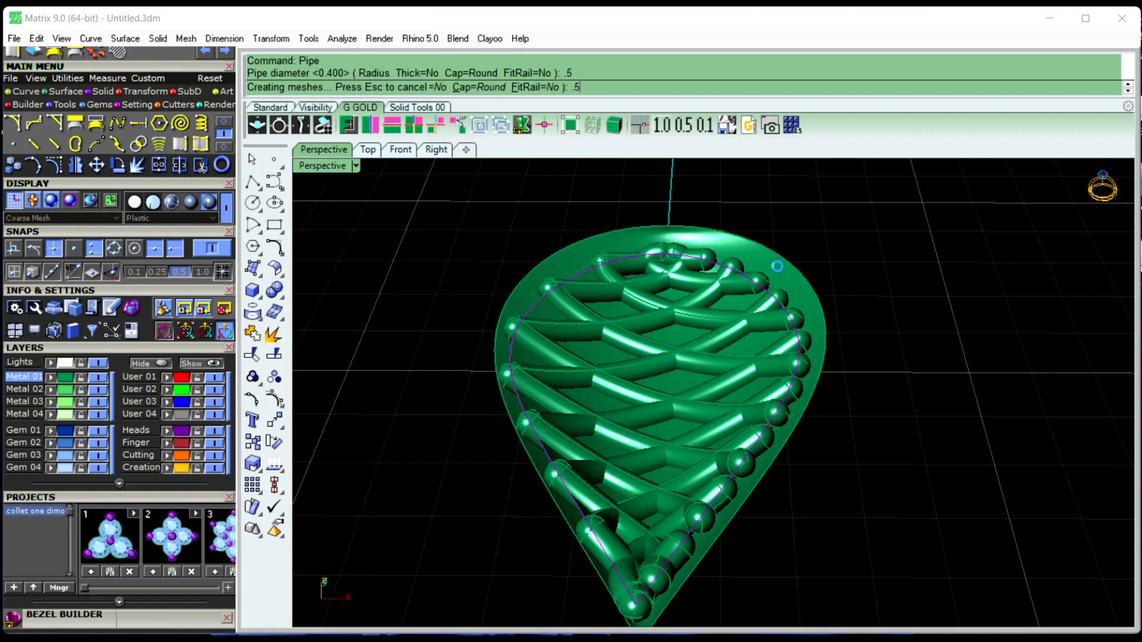
click(268, 161)
Delete the leftover surface inside the lattice
mouse_move(668, 400)
right_down()
mouse_move(498, 279)
mouse_move(492, 319)
mouse_move(823, 408)
mouse_move(626, 284)
right_up()
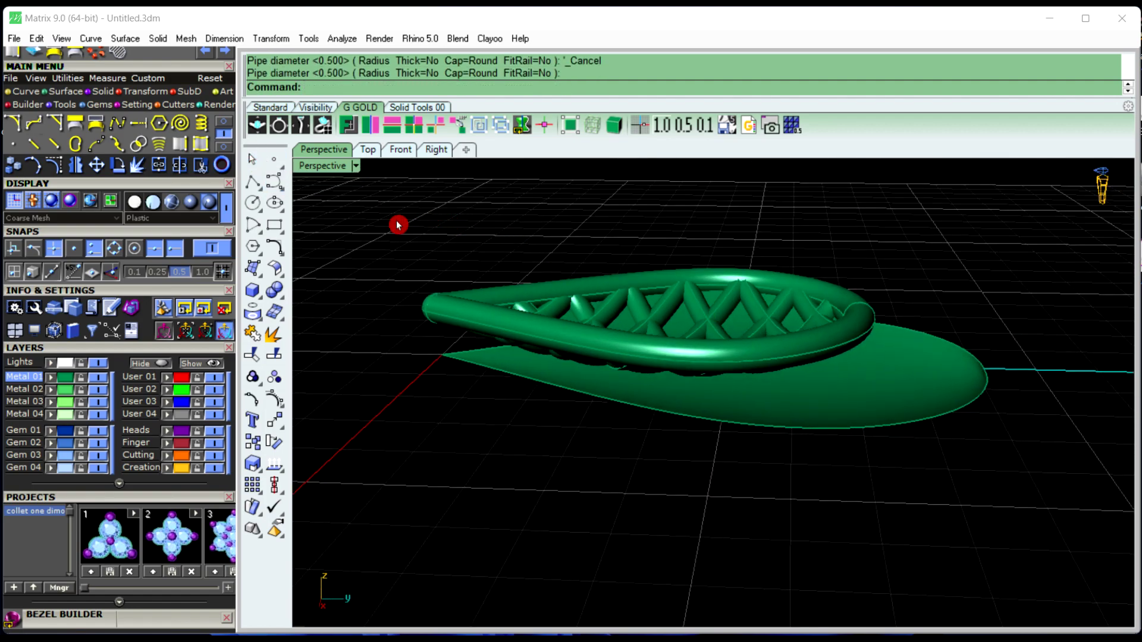
drag(373, 216, 857, 374)
right_drag(533, 297, 582, 365)
scroll(582, 364, up, 3)
click(615, 349)
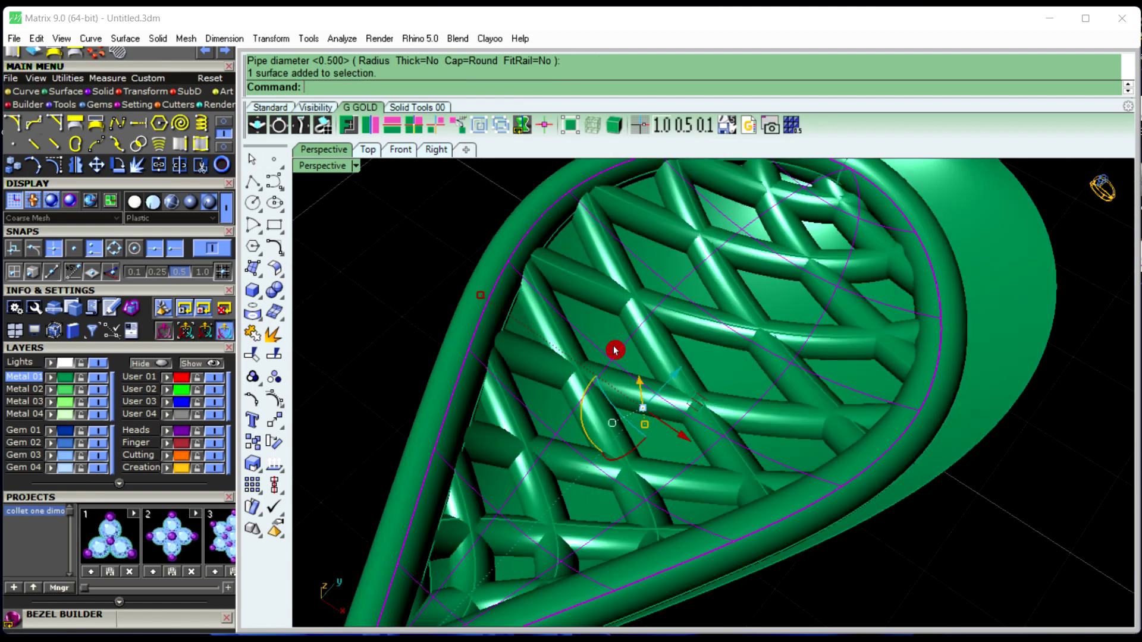
key(Delete)
scroll(615, 349, down, 3)
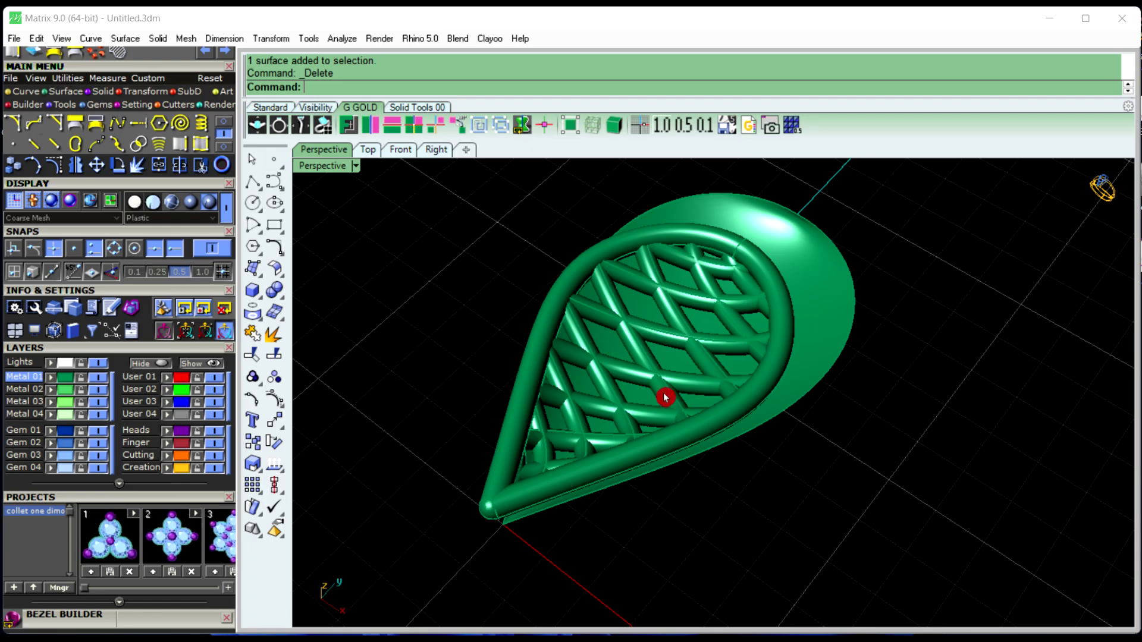
Move the flat teardrop surface further down with the gumball
mouse_move(665, 397)
right_down()
mouse_move(519, 283)
mouse_move(721, 326)
mouse_move(772, 383)
mouse_move(766, 420)
right_up()
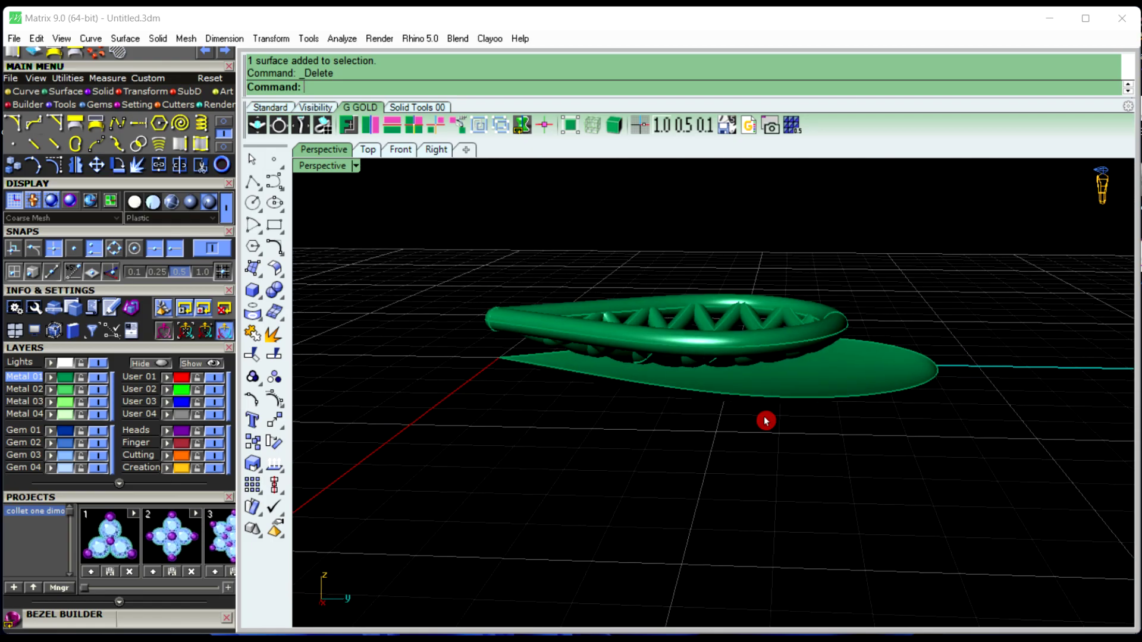
click(758, 389)
drag(709, 337, 711, 410)
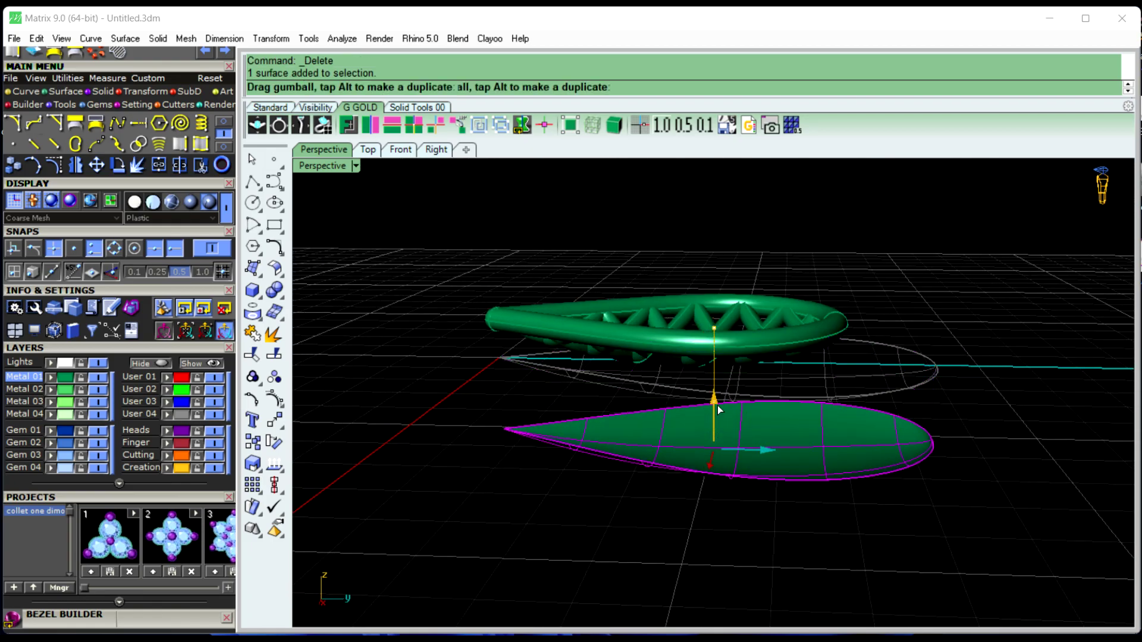
click(612, 276)
Group and hide the lattice teardrop, leaving the plain teardrop surface selected
drag(449, 236, 898, 400)
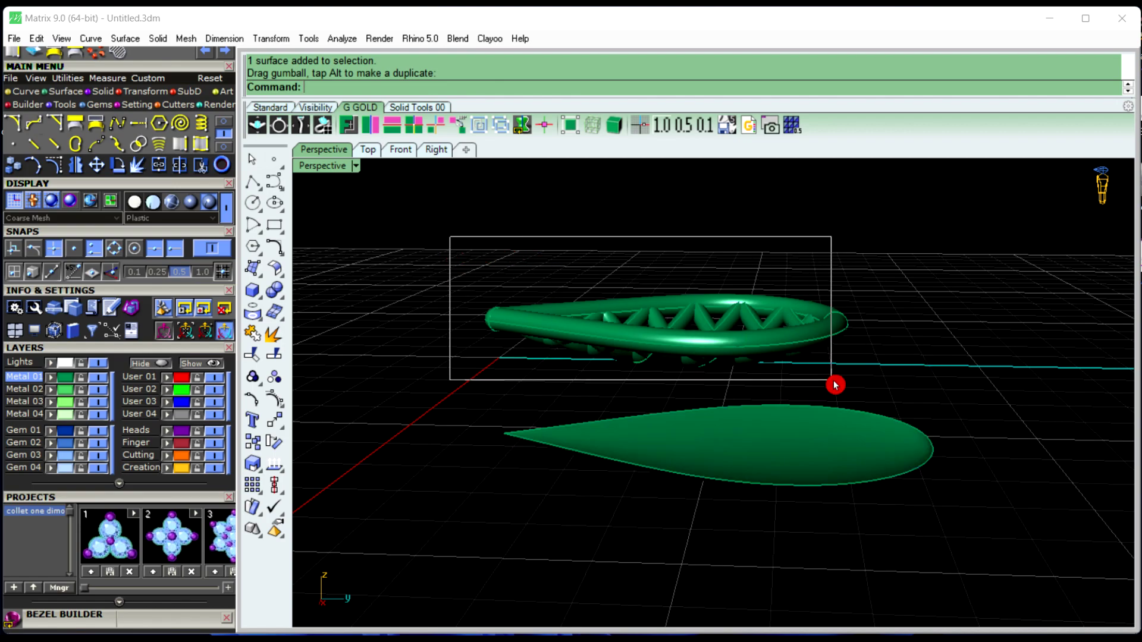
click(253, 377)
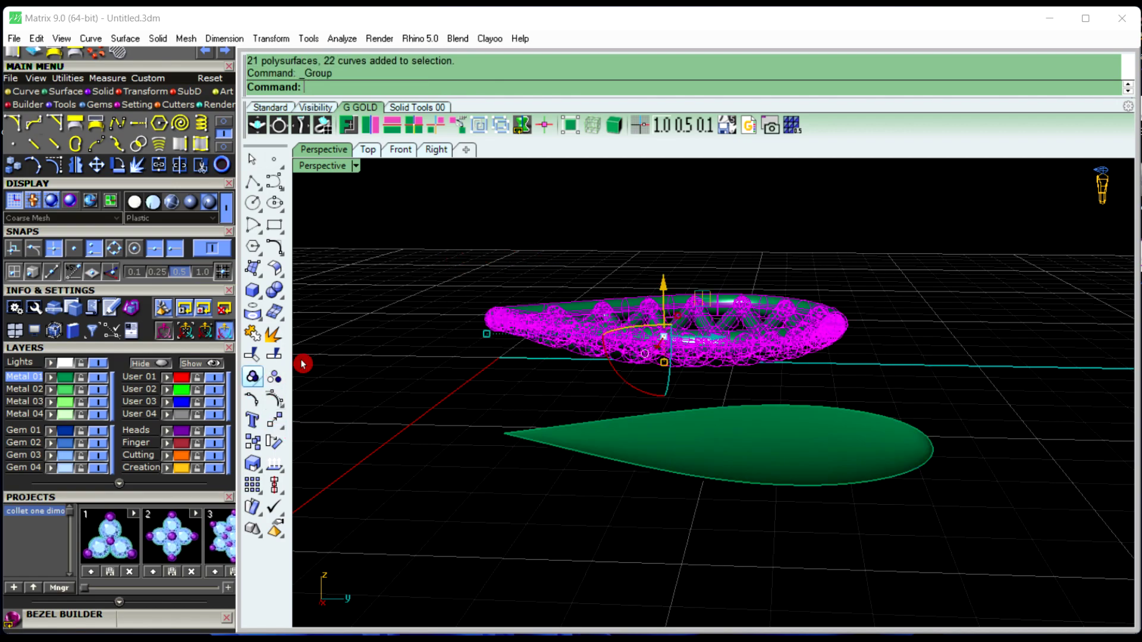
click(149, 368)
mouse_move(395, 337)
right_down()
mouse_move(454, 342)
mouse_move(467, 425)
mouse_move(543, 362)
mouse_move(638, 503)
mouse_move(527, 309)
right_up()
click(527, 309)
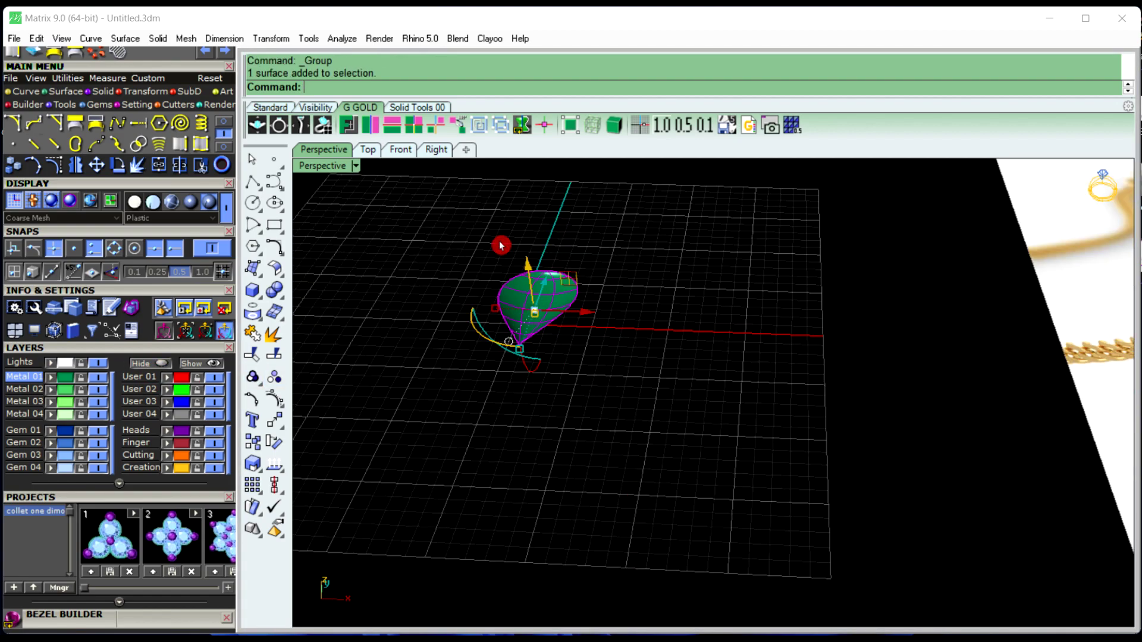
Create a flat UV outline of the teardrop surface and move it aside
click(74, 131)
right_click(606, 411)
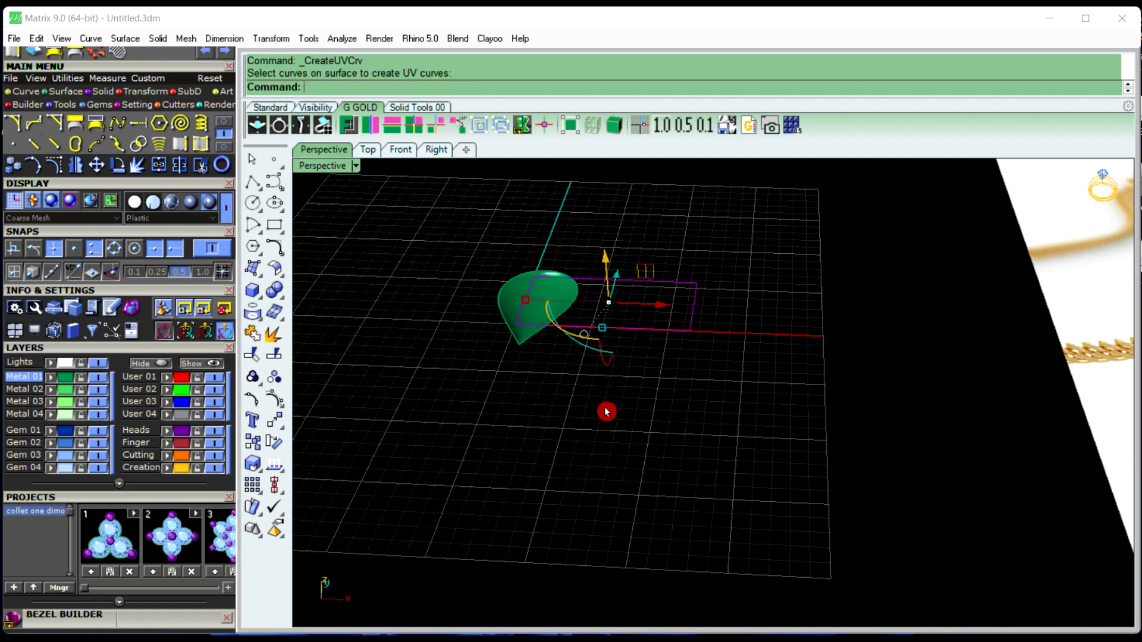
drag(656, 309, 755, 326)
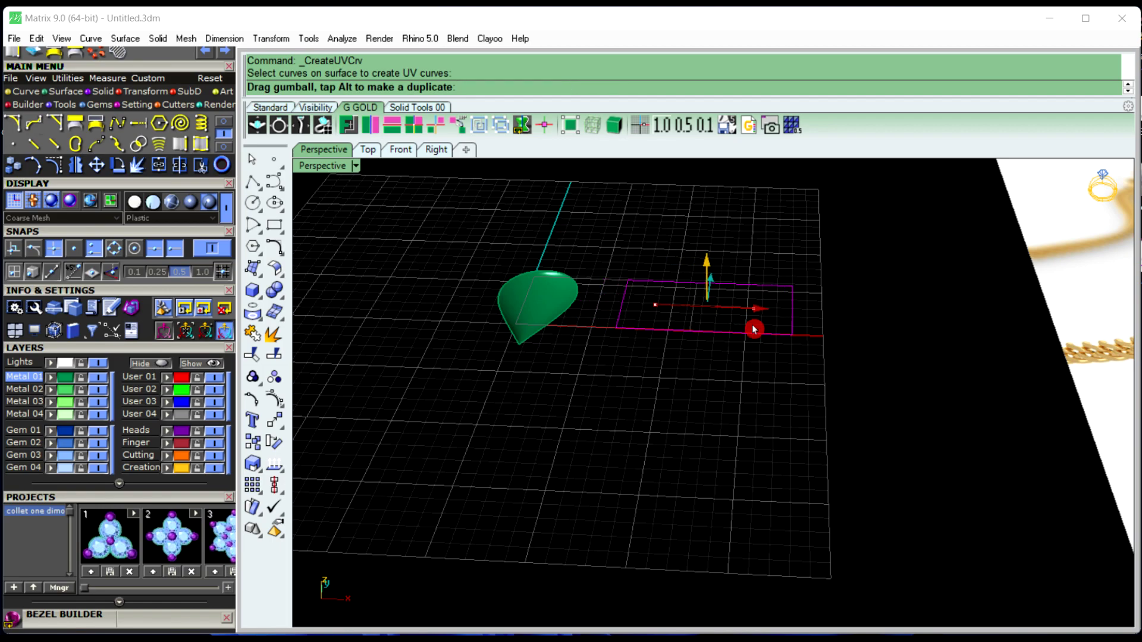
Fill the outline with a rhombus hatch on layer User 01 and explode it
click(122, 53)
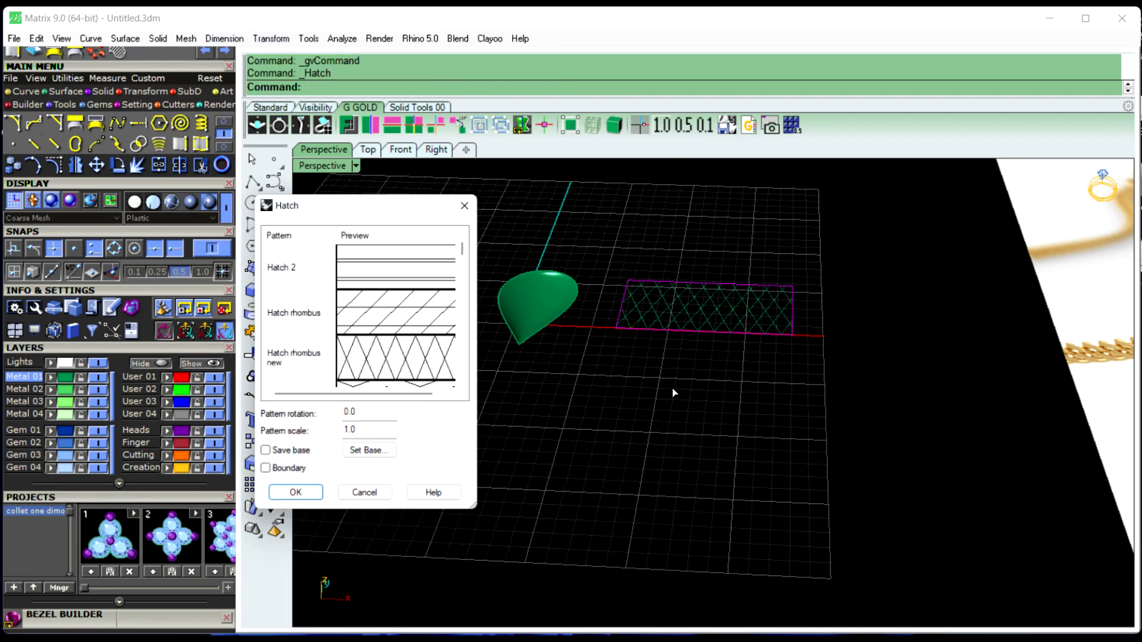
click(298, 500)
scroll(710, 292, up, 5)
click(660, 307)
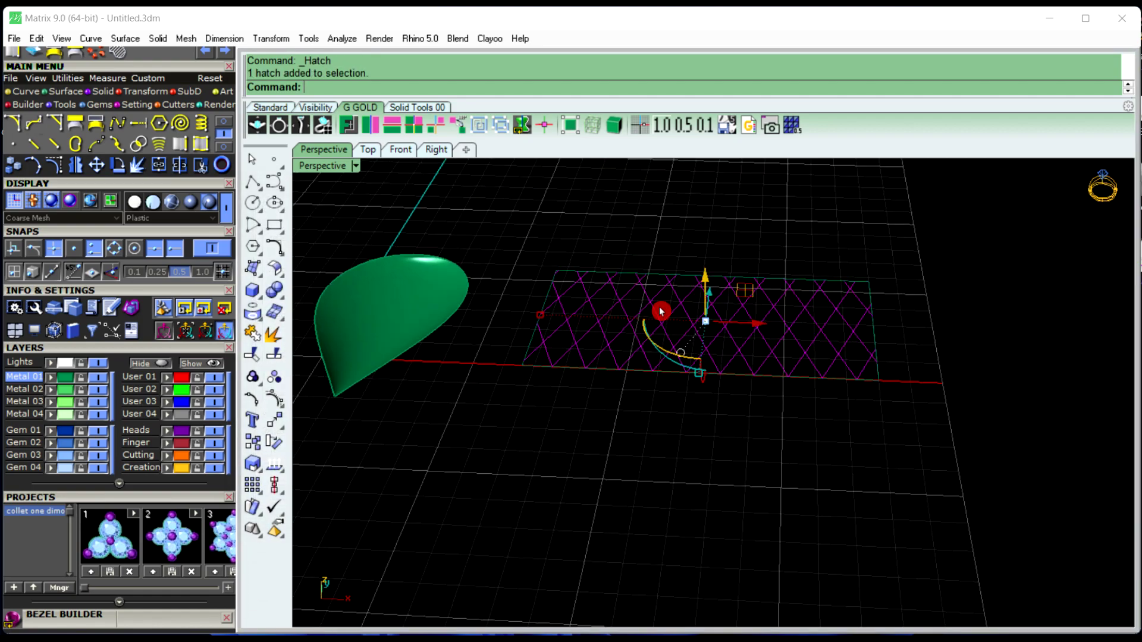
click(577, 451)
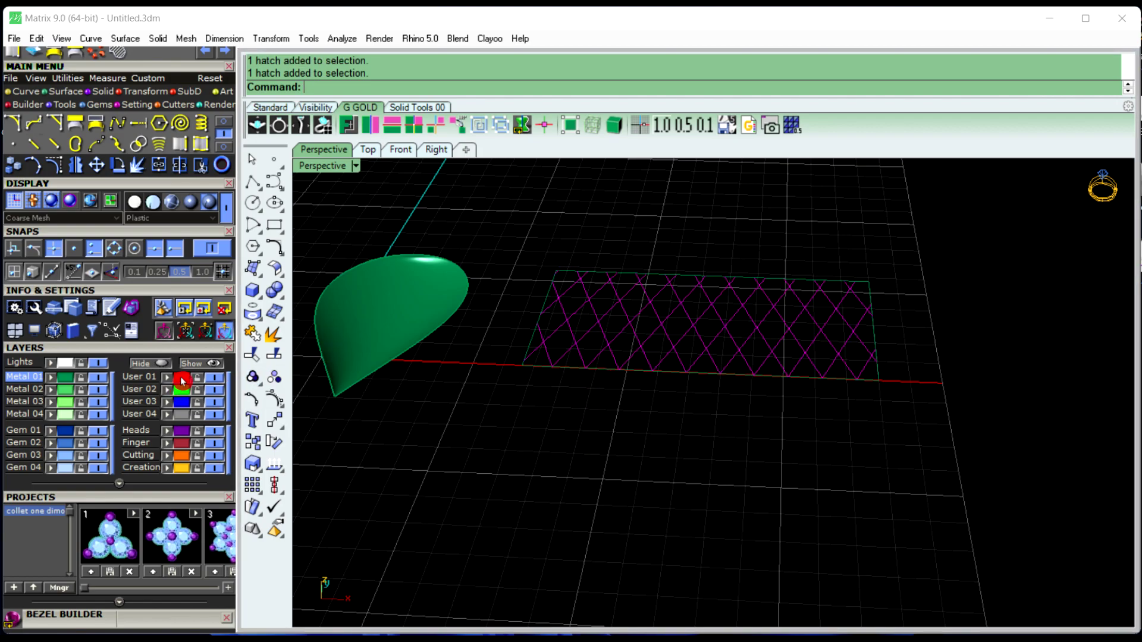
click(257, 336)
text(Reb)
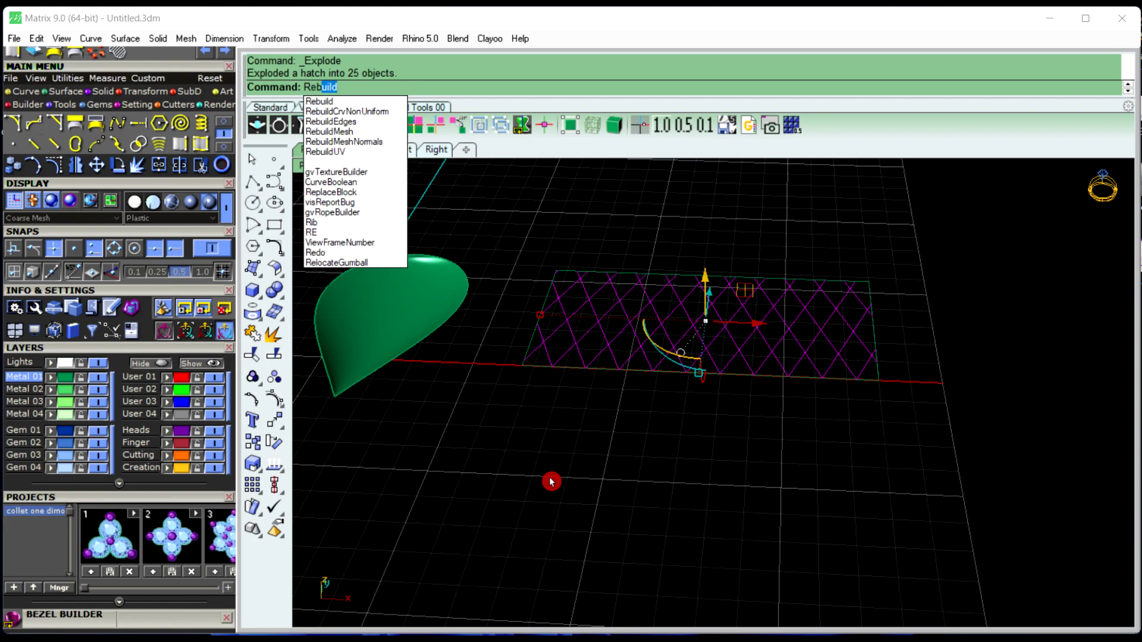
Rebuild the diamond lines, apply them onto the teardrop surface, and delete the flat pattern
key(Return)
key(Return)
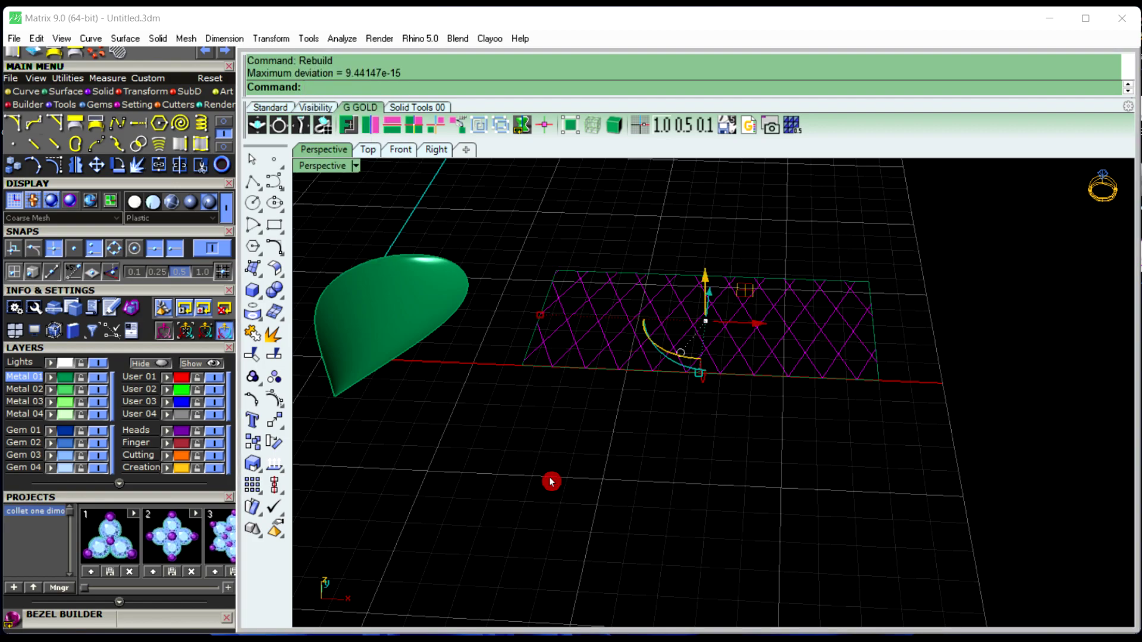
drag(510, 196, 933, 485)
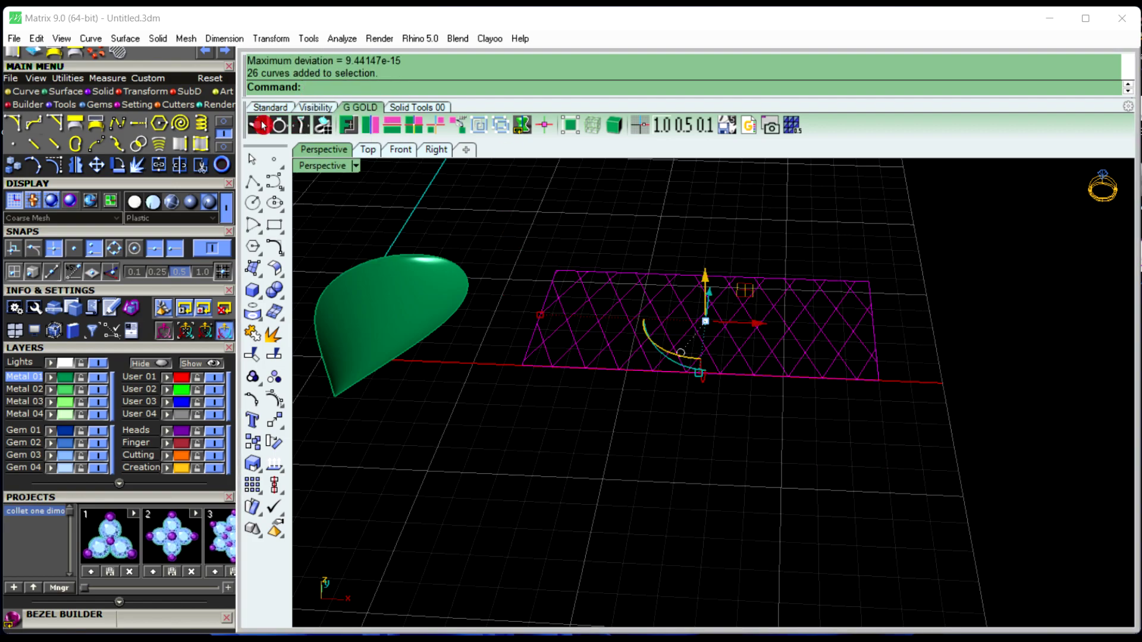
click(107, 127)
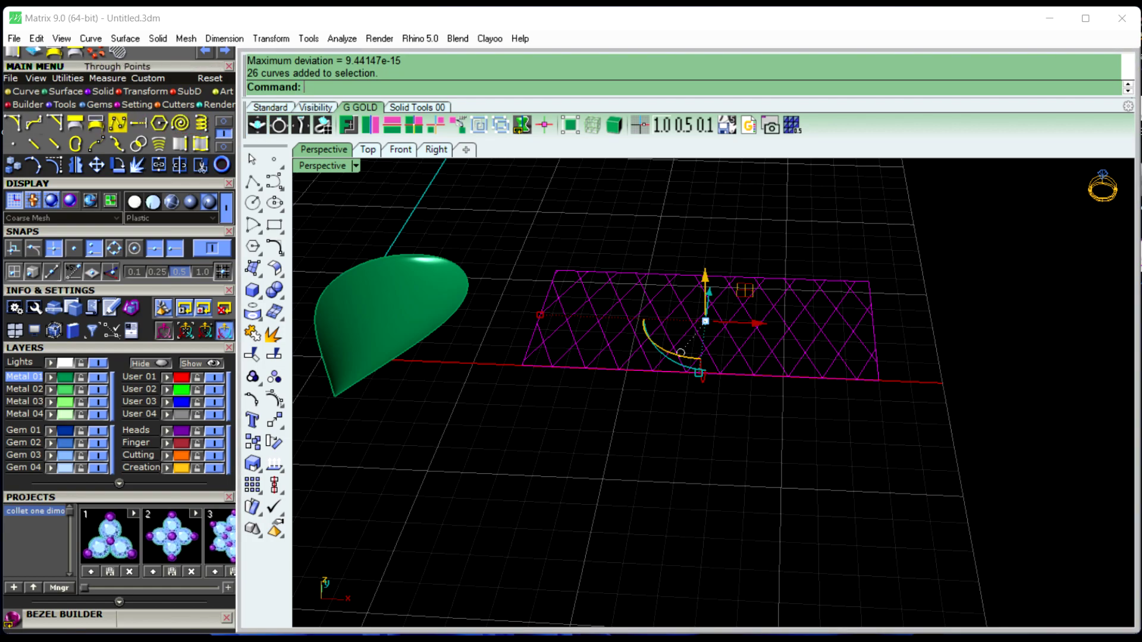
click(404, 305)
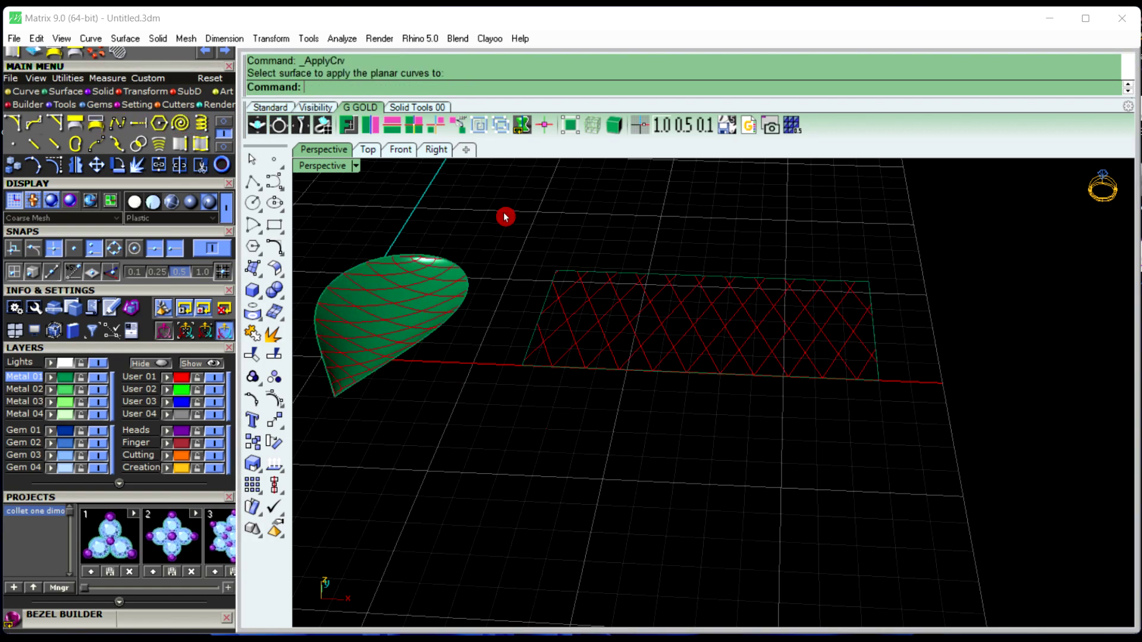
drag(498, 192, 910, 464)
key(Delete)
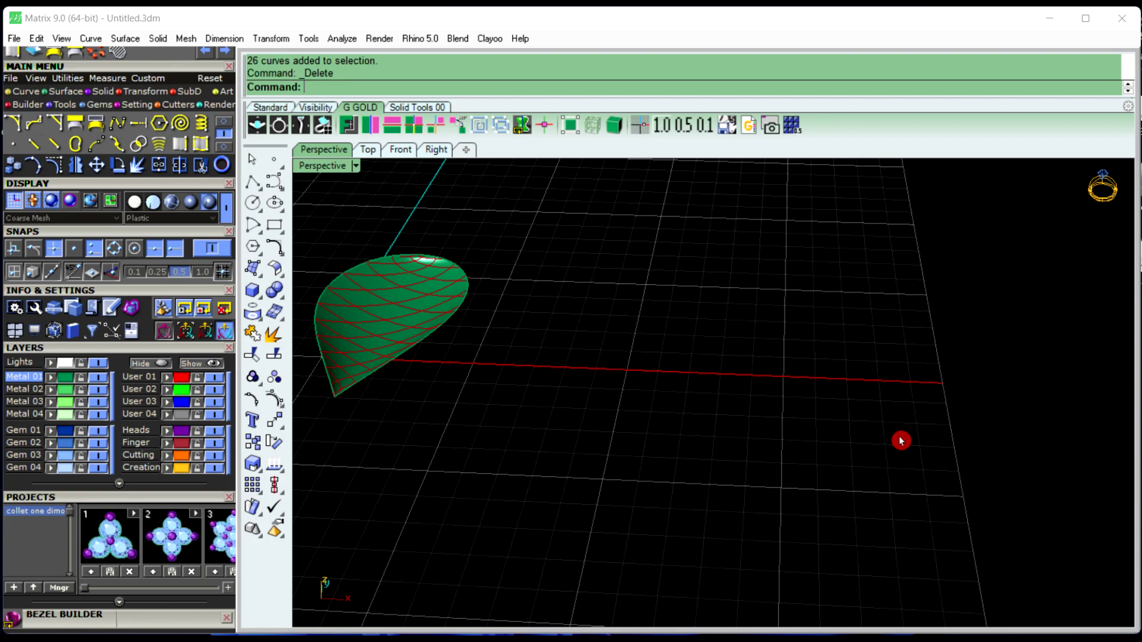
scroll(627, 418, up, 3)
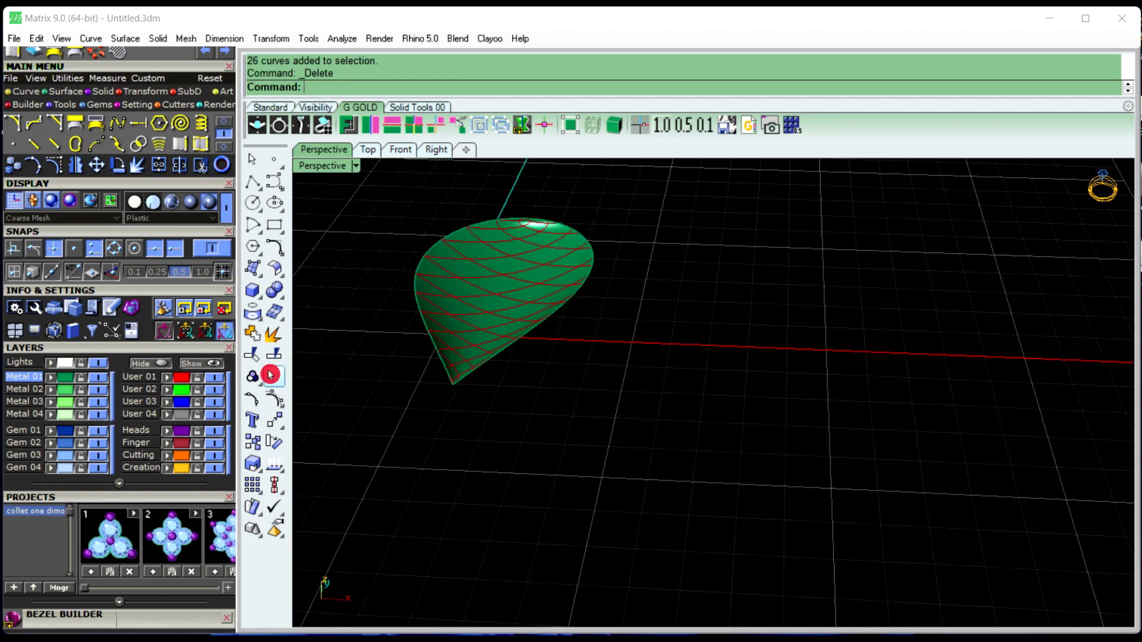
click(186, 384)
text(Pipe)
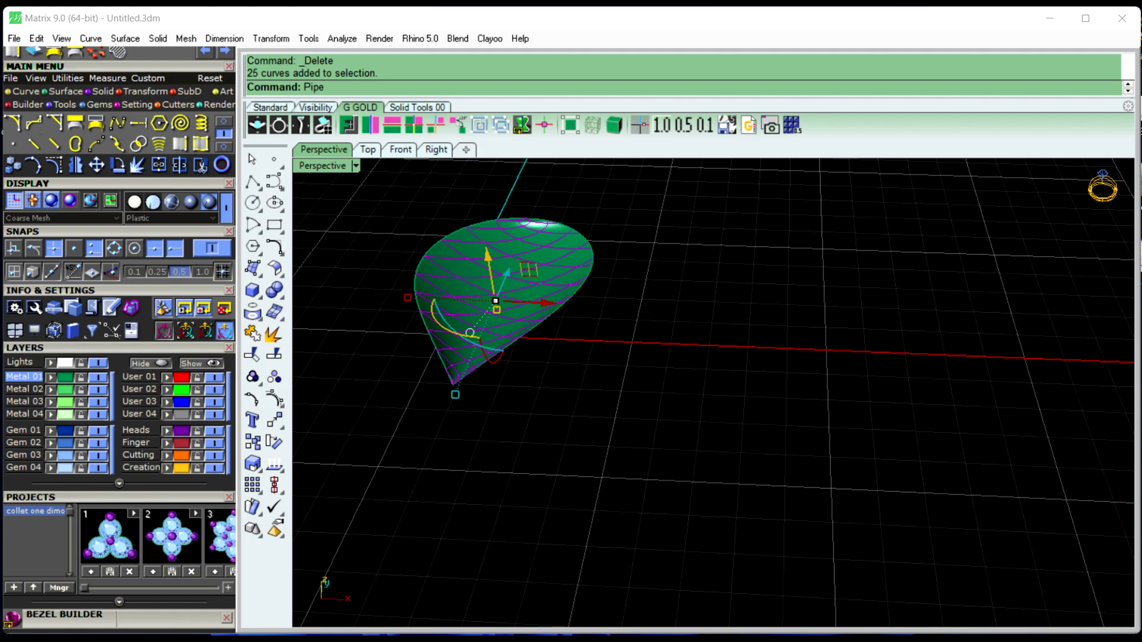
Pipe the wrapped diamond curves into 0.4-diameter tubes
key(Return)
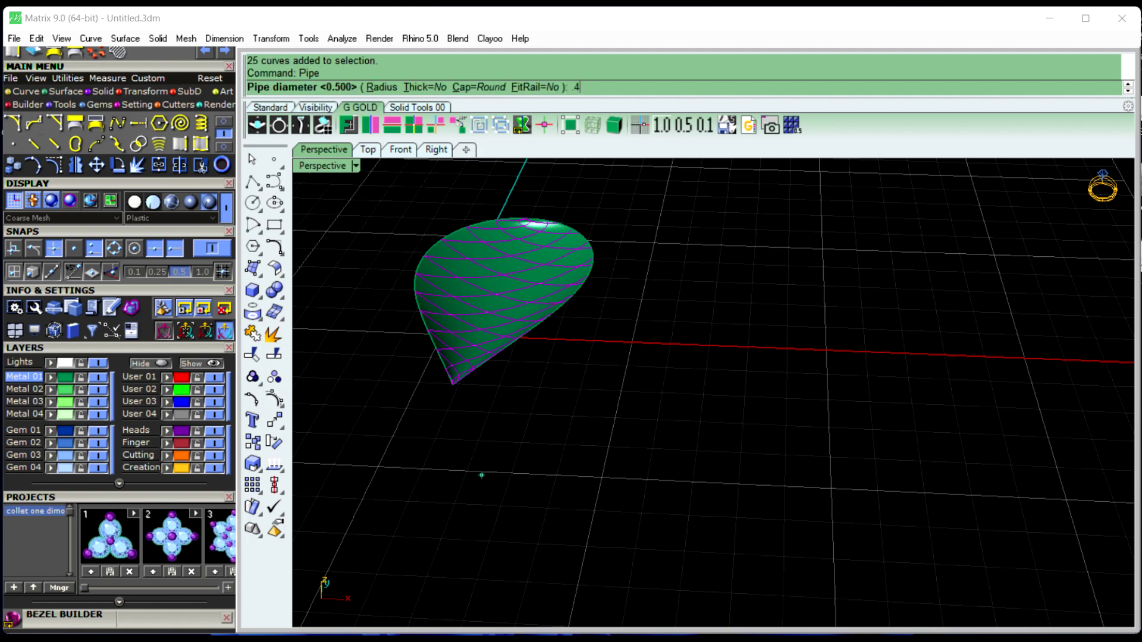
key(Return)
right_click(482, 475)
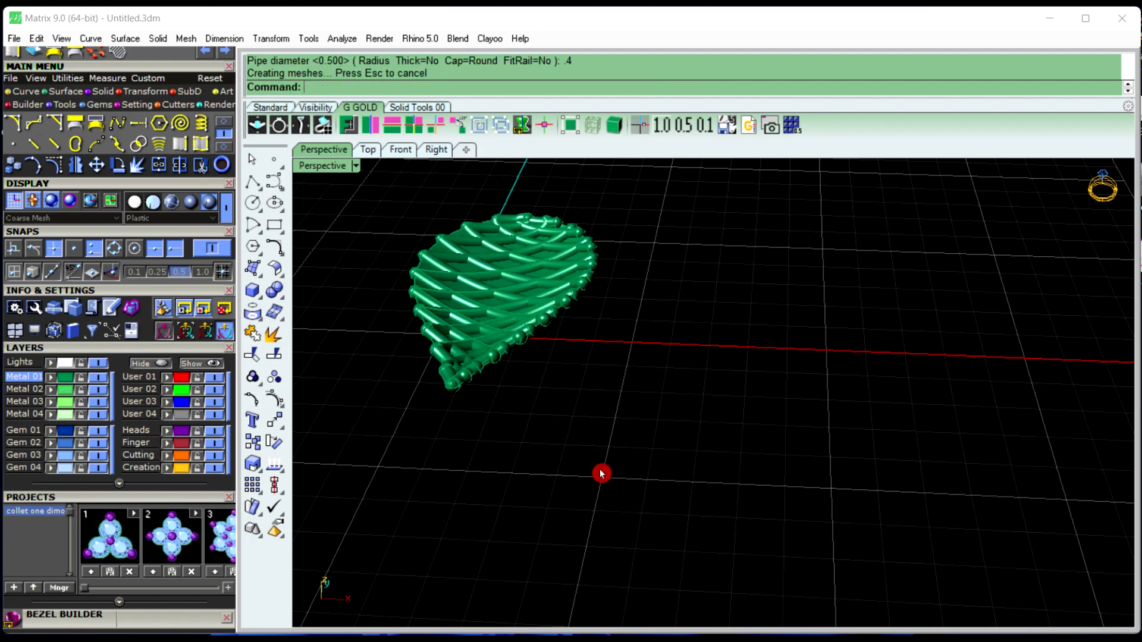
scroll(493, 302, up, 5)
Explode the leaf's outline curve and pipe it into a 0.5-diameter rim
click(484, 287)
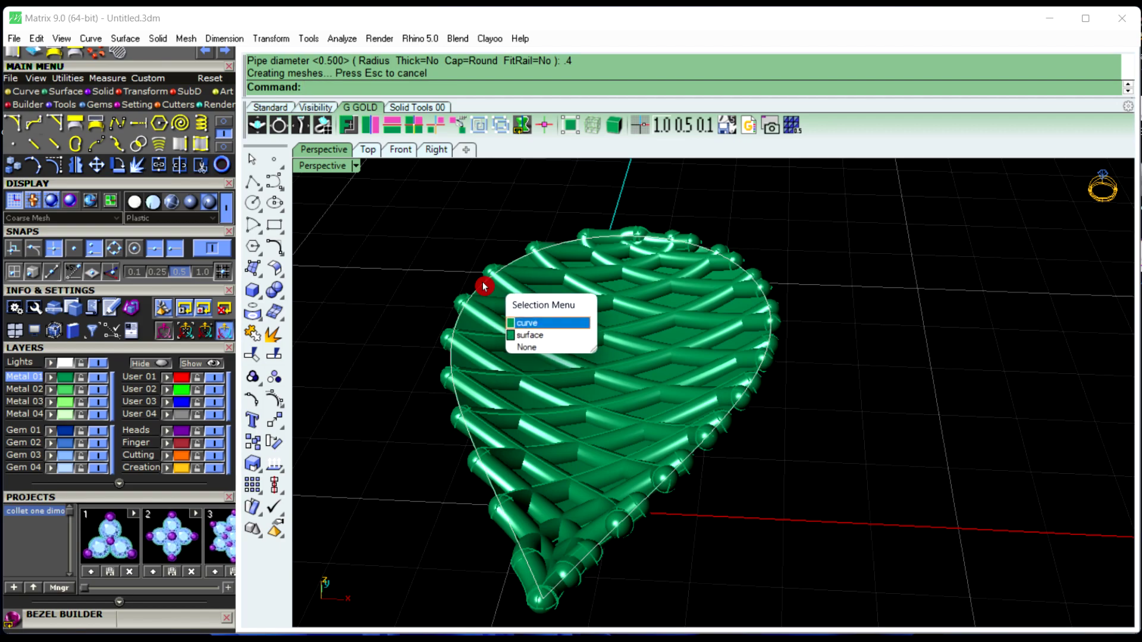
click(555, 316)
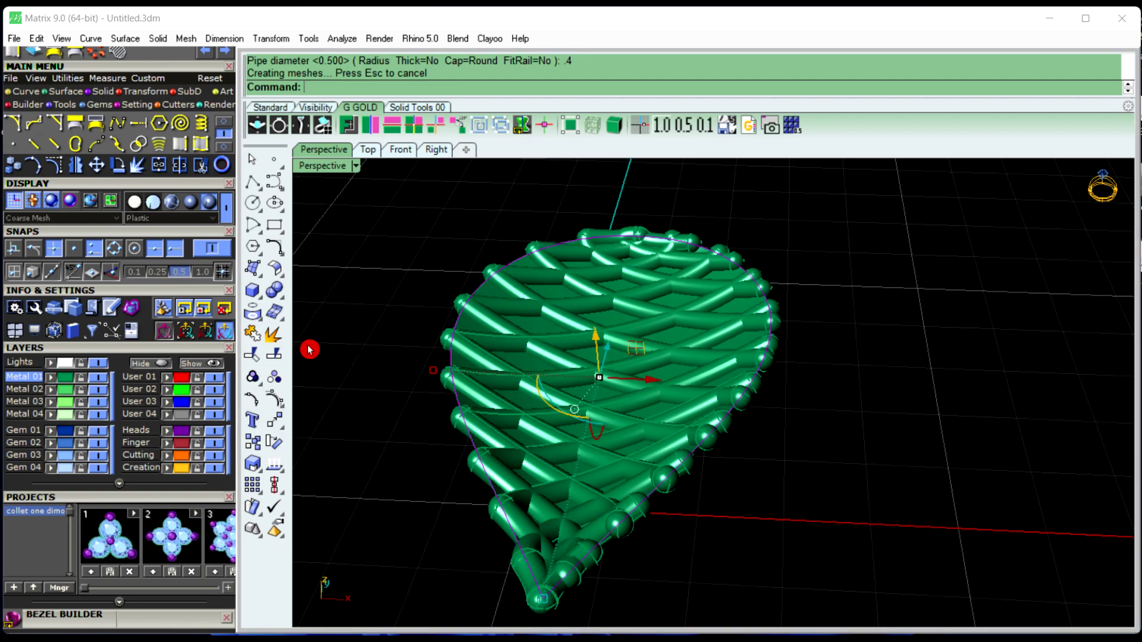
click(273, 333)
text(Pipe)
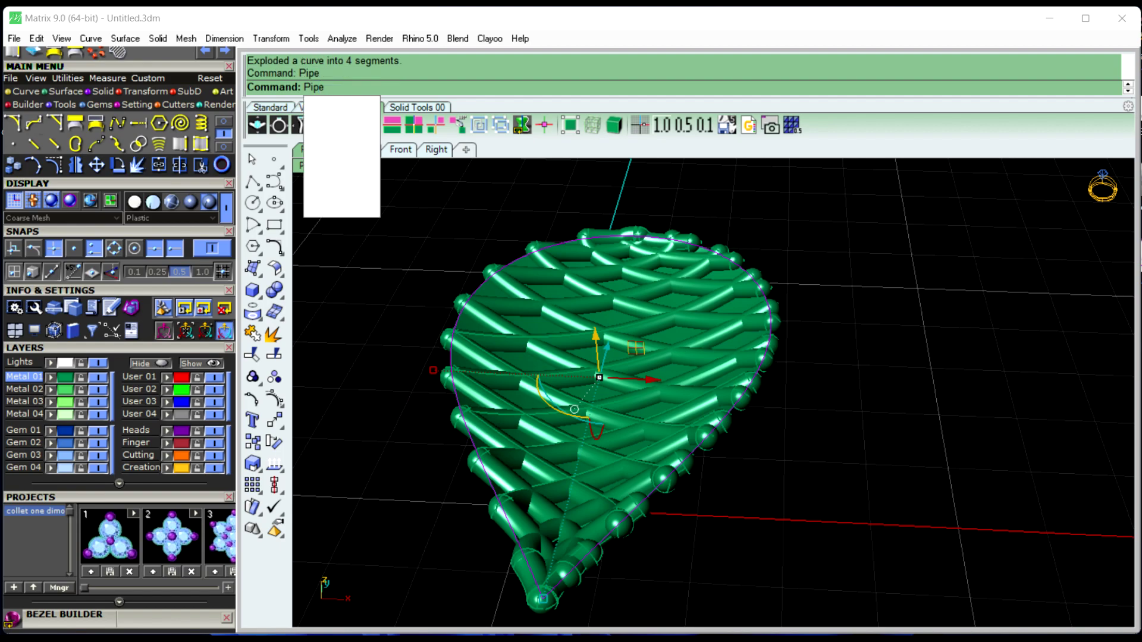
key(Return)
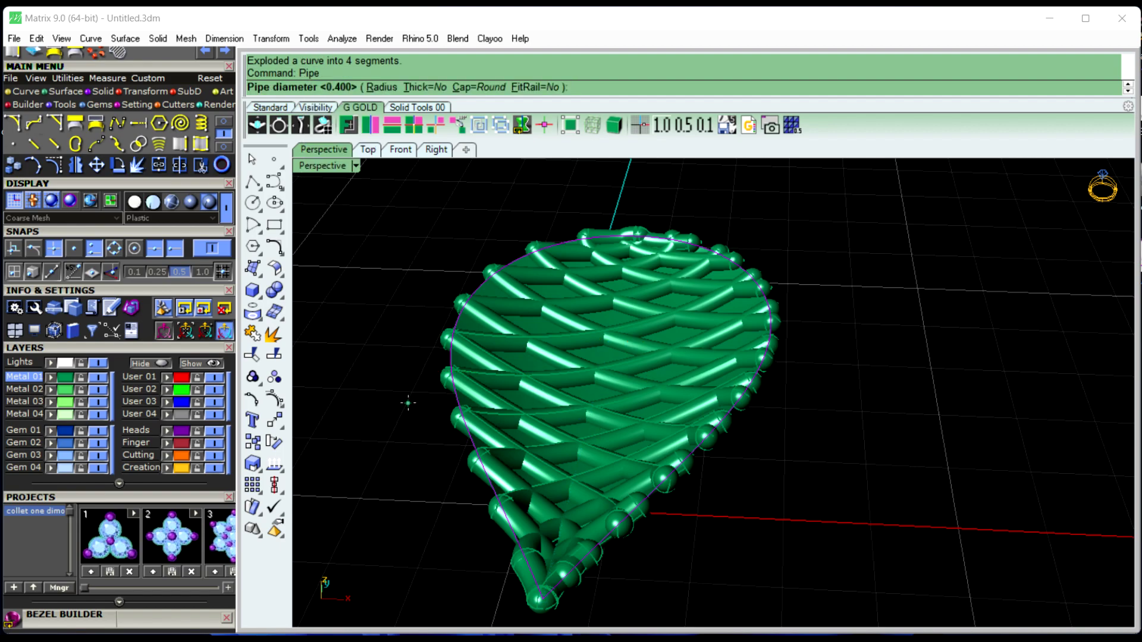
text(5)
key(Return)
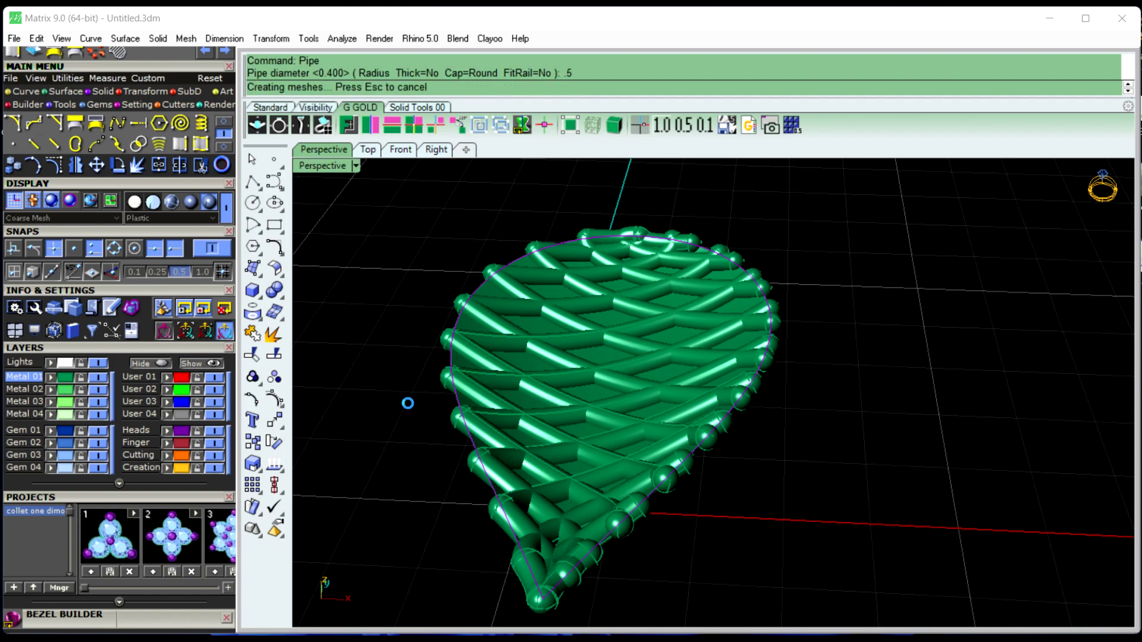
Delete the leftover surface from the lattice leaf
scroll(558, 349, up, 3)
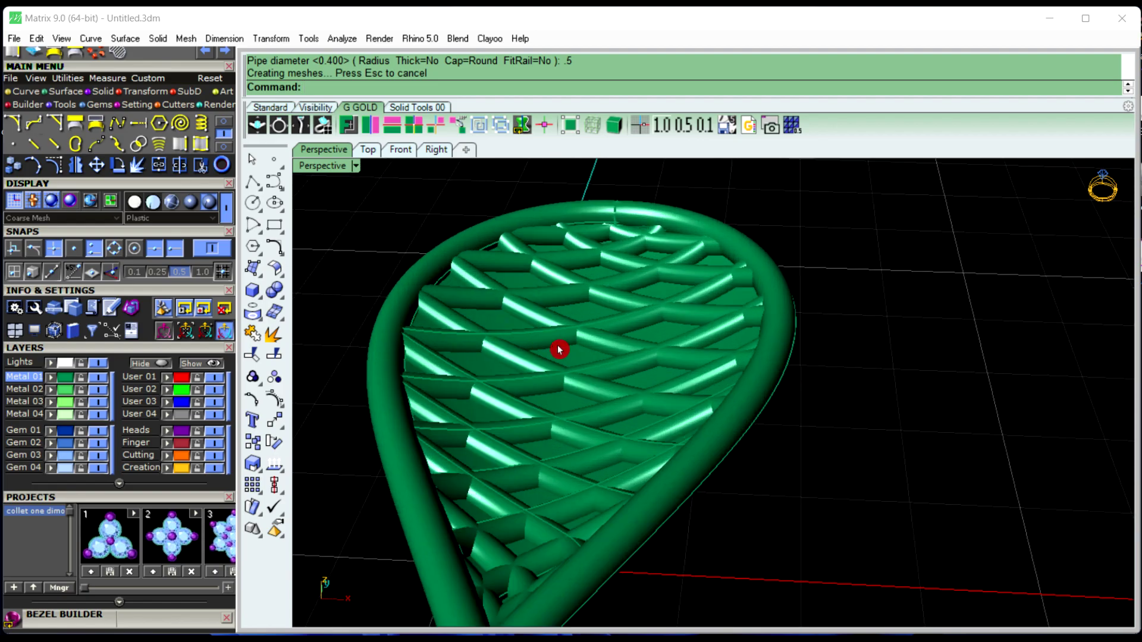
scroll(597, 365, up, 3)
key(Delete)
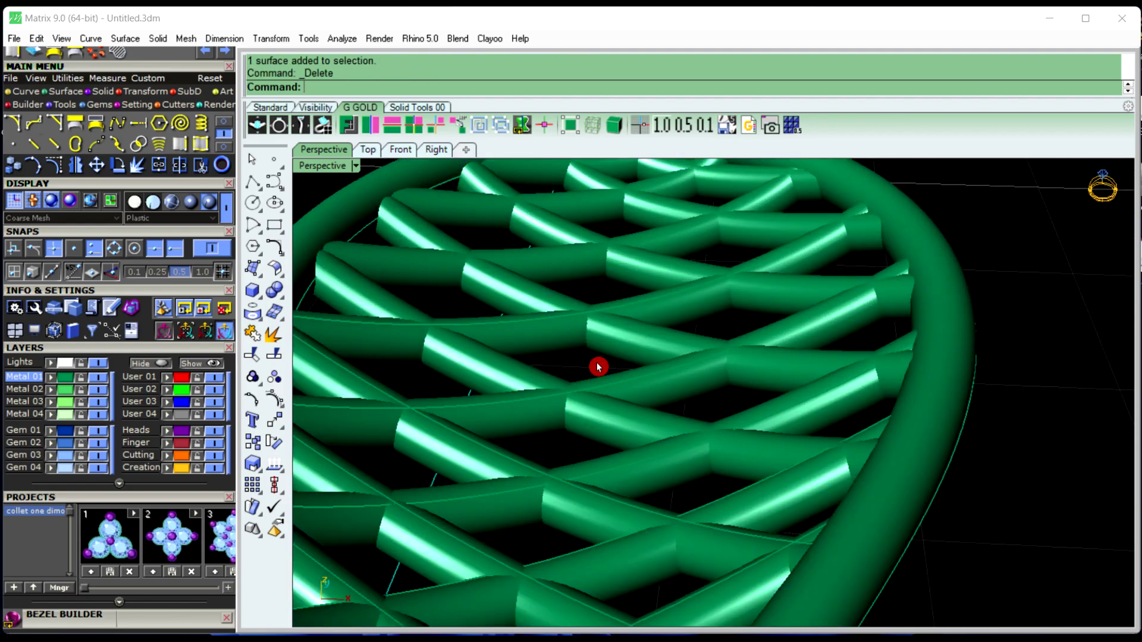
scroll(597, 365, down, 3)
scroll(597, 364, down, 3)
Group all parts of the lattice leaf and show the hidden leaves again
mouse_move(625, 454)
right_down()
mouse_move(453, 318)
mouse_move(643, 413)
mouse_move(543, 471)
mouse_move(549, 437)
right_up()
drag(448, 291, 771, 531)
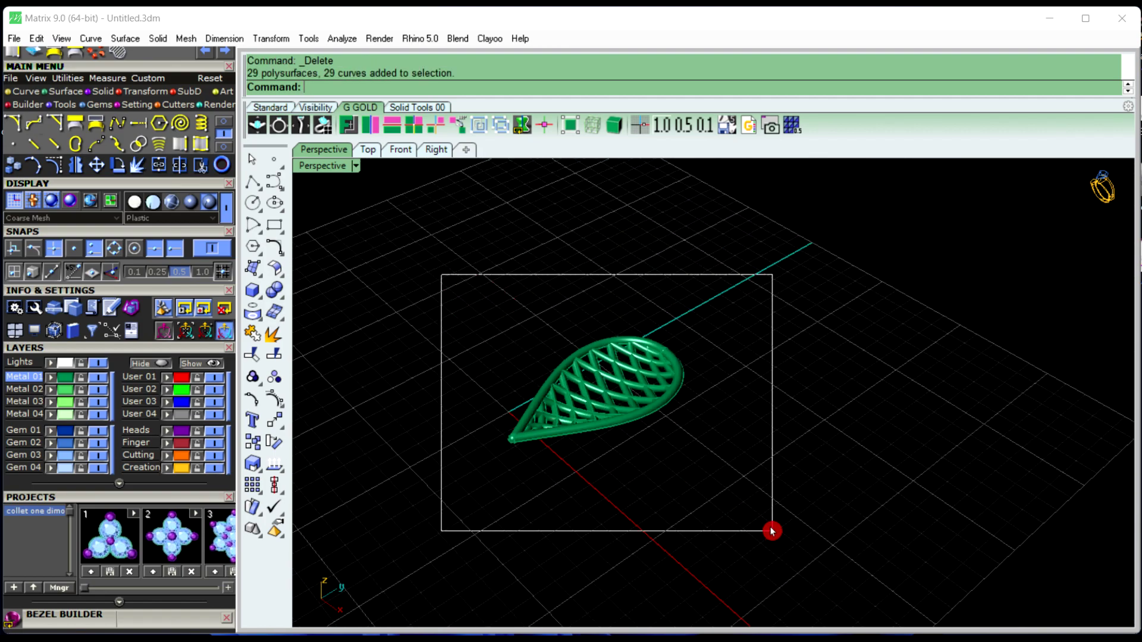
click(255, 380)
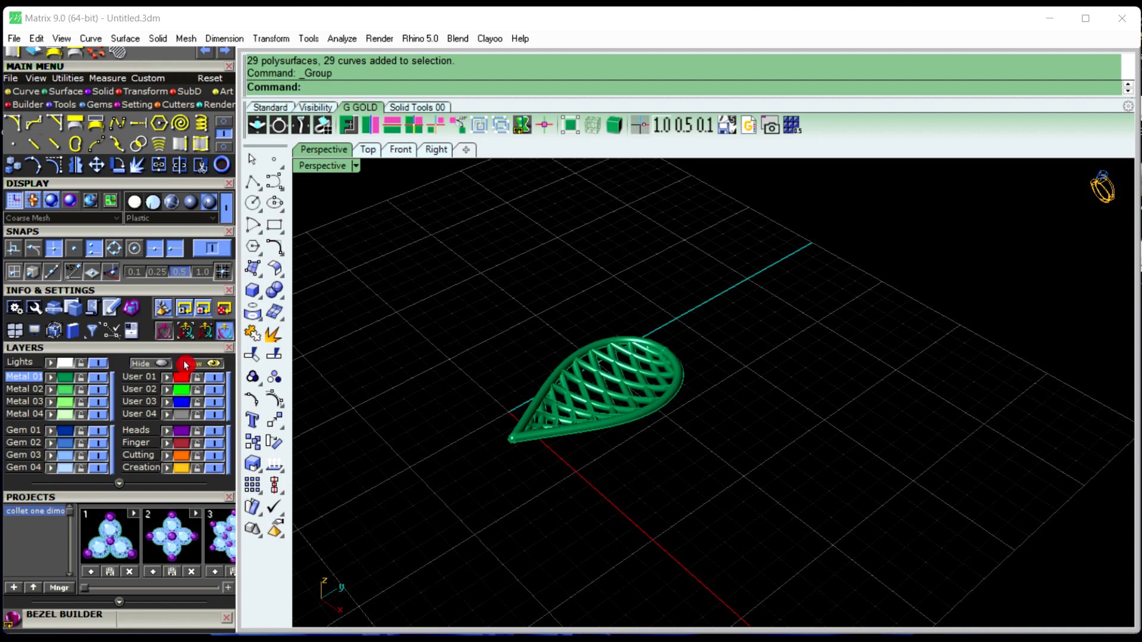
click(209, 367)
mouse_move(688, 391)
right_down()
mouse_move(628, 347)
mouse_move(681, 545)
right_up()
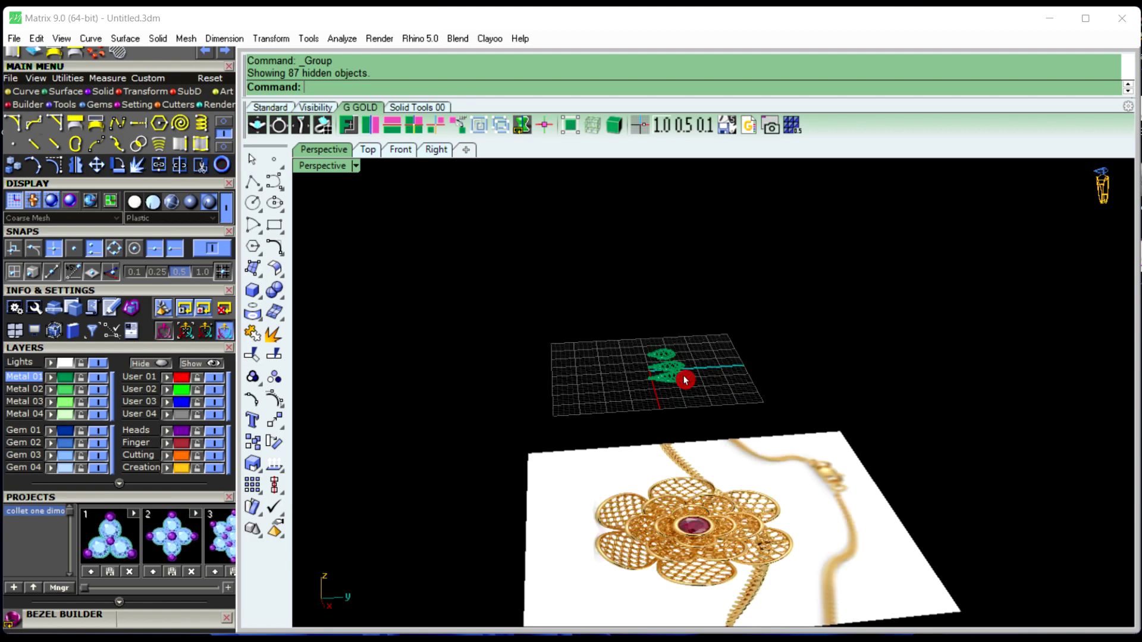
scroll(681, 544, up, 2)
scroll(718, 482, up, 3)
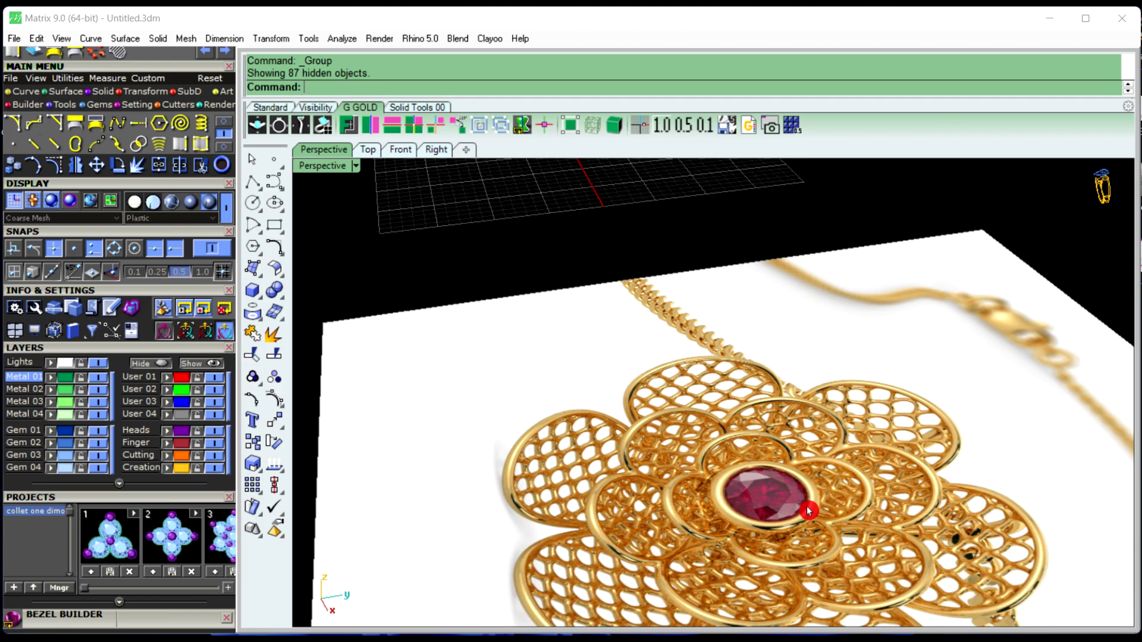
scroll(845, 523, down, 3)
scroll(798, 403, down, 2)
scroll(747, 344, up, 2)
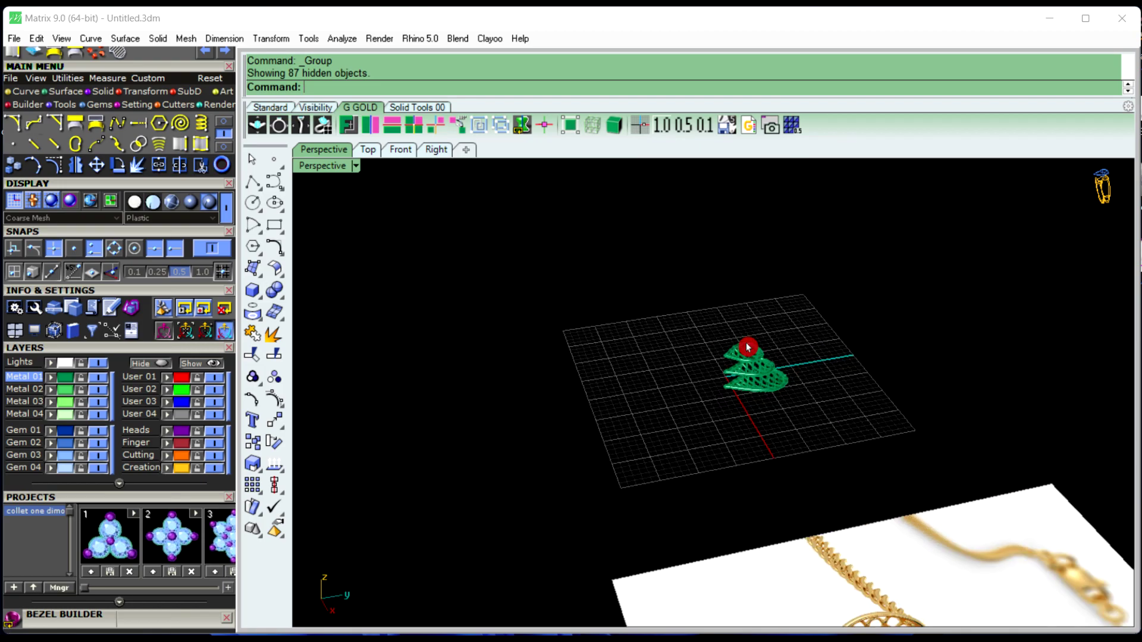
scroll(748, 357, up, 1)
click(748, 357)
scroll(744, 351, up, 2)
In the Right view, rotate the top lattice leaf upward about the origin
scroll(743, 351, up, 1)
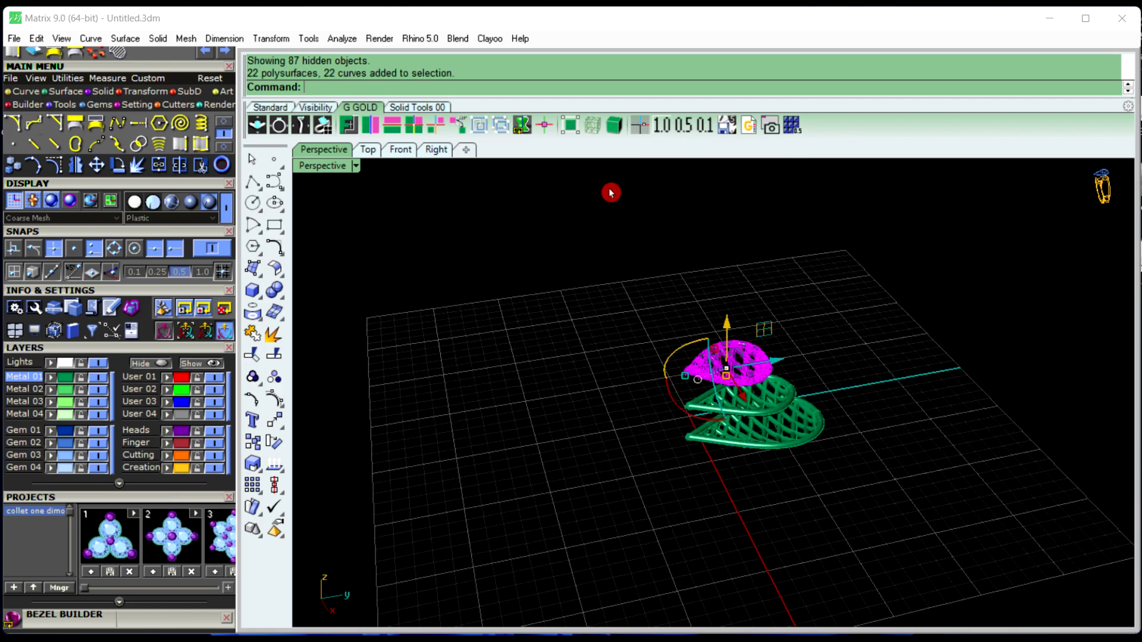
click(446, 150)
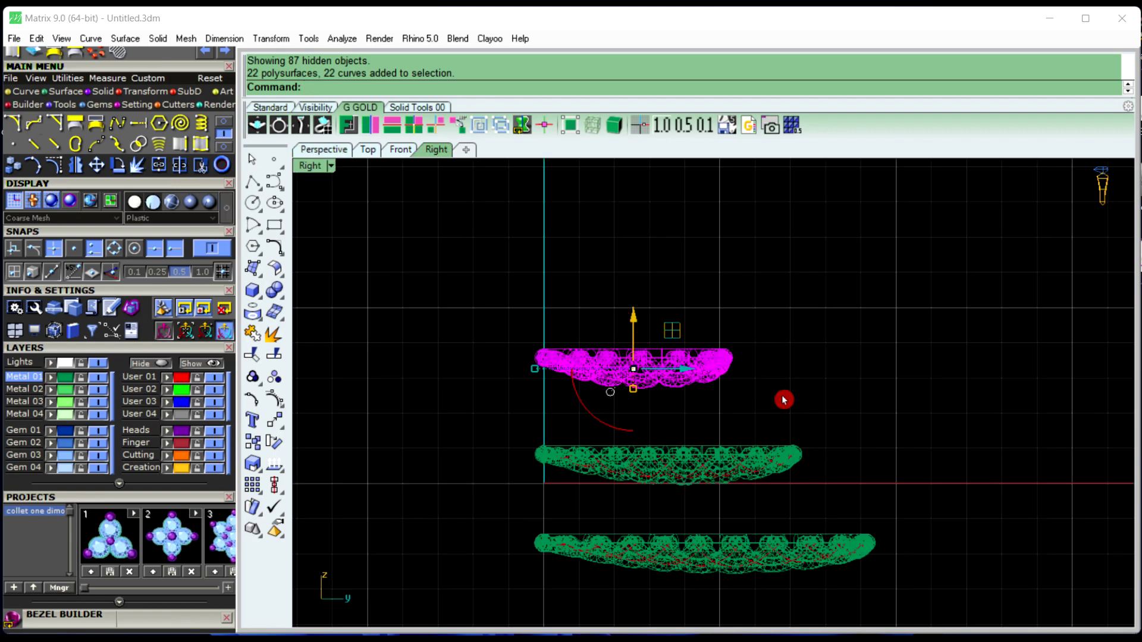
right_drag(784, 400, 778, 405)
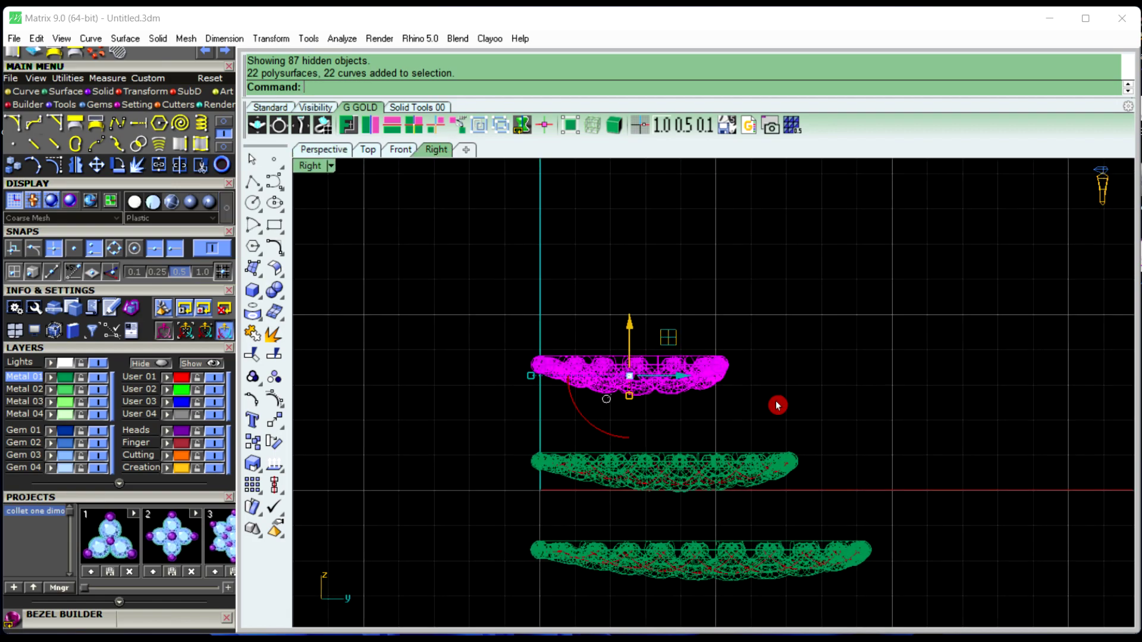
click(275, 443)
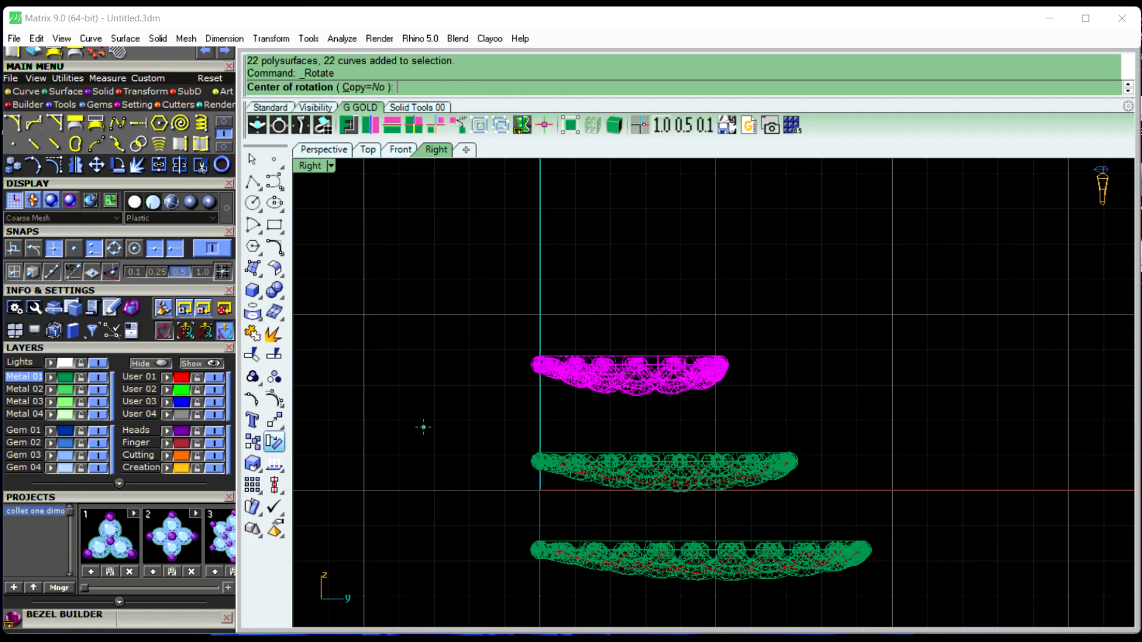
text(0)
key(Return)
scroll(423, 427, down, 3)
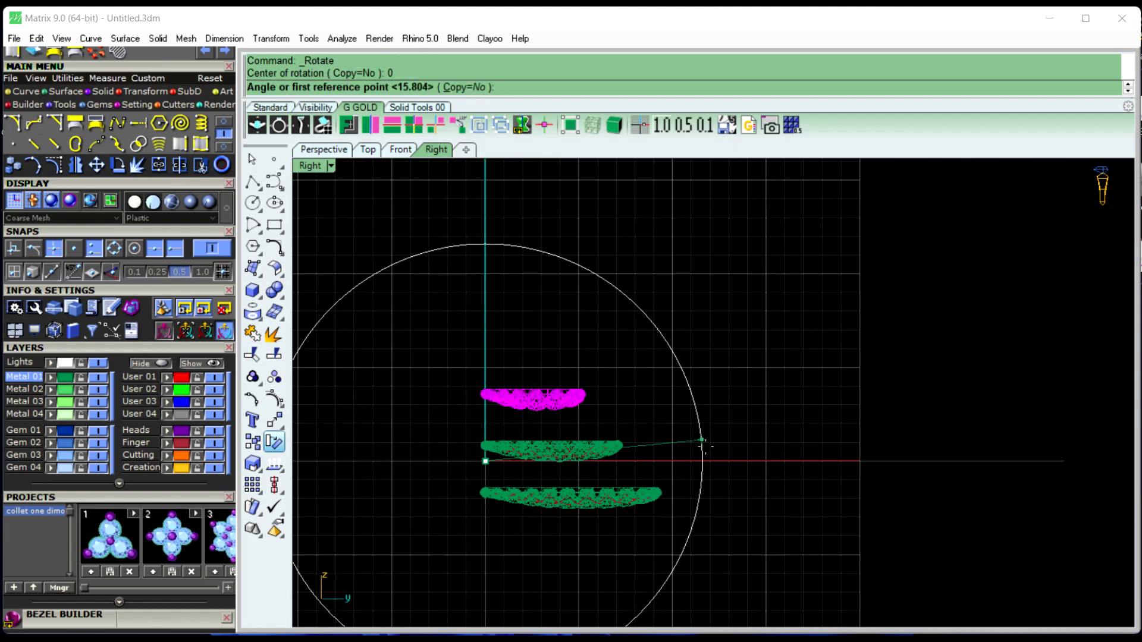
click(712, 463)
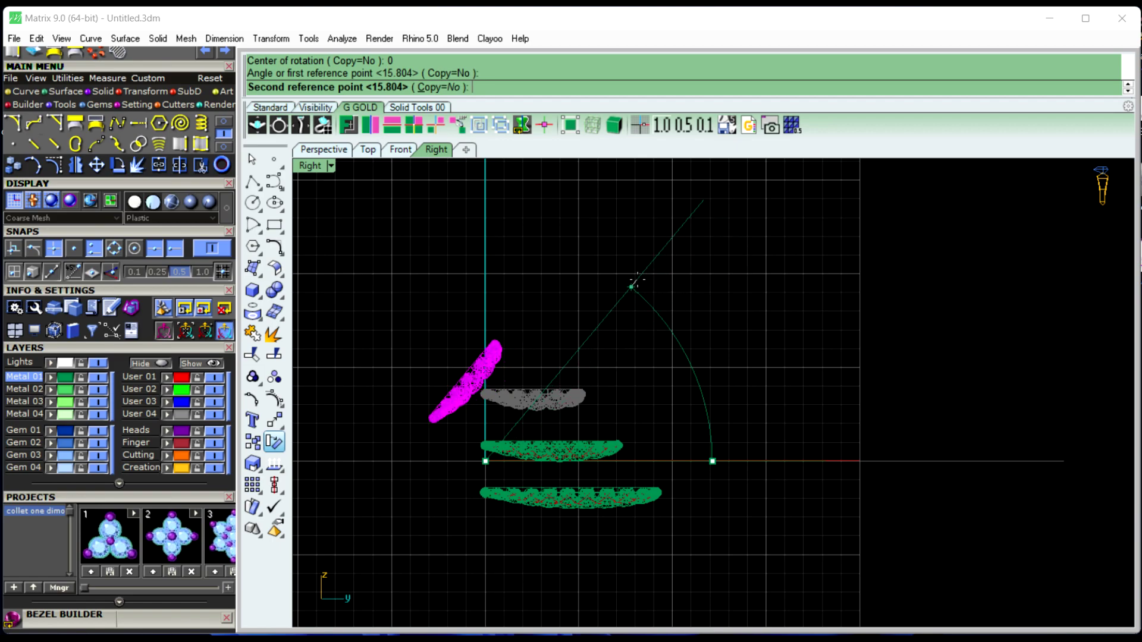
click(638, 286)
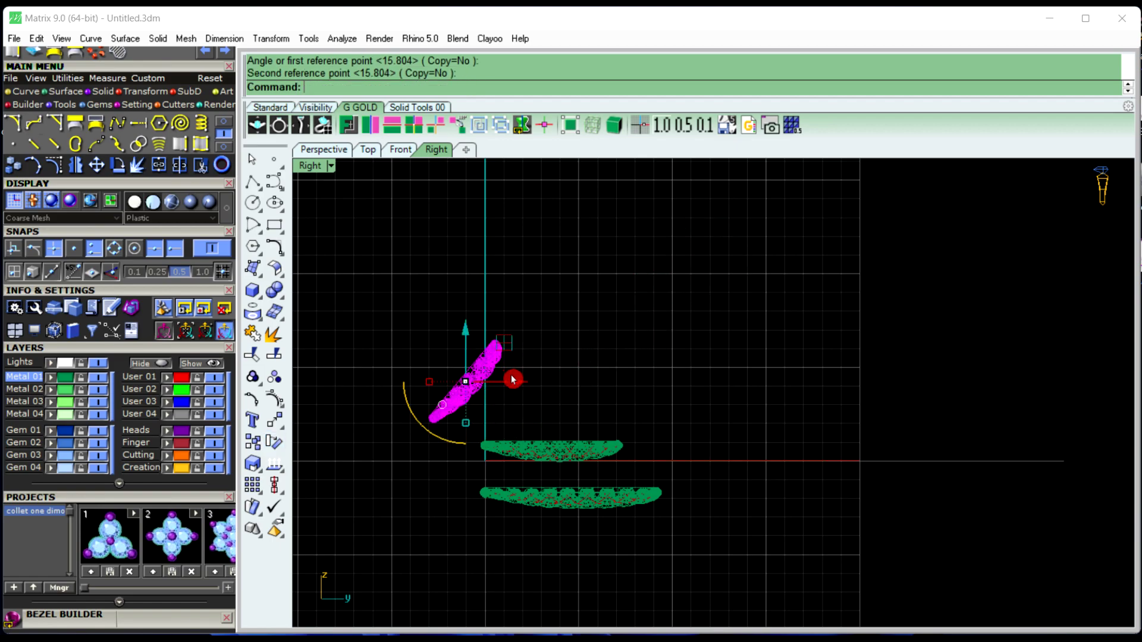
Slide the tilted leaf sideways into place above the flat leaves
scroll(489, 398, up, 2)
drag(503, 377, 584, 382)
click(688, 387)
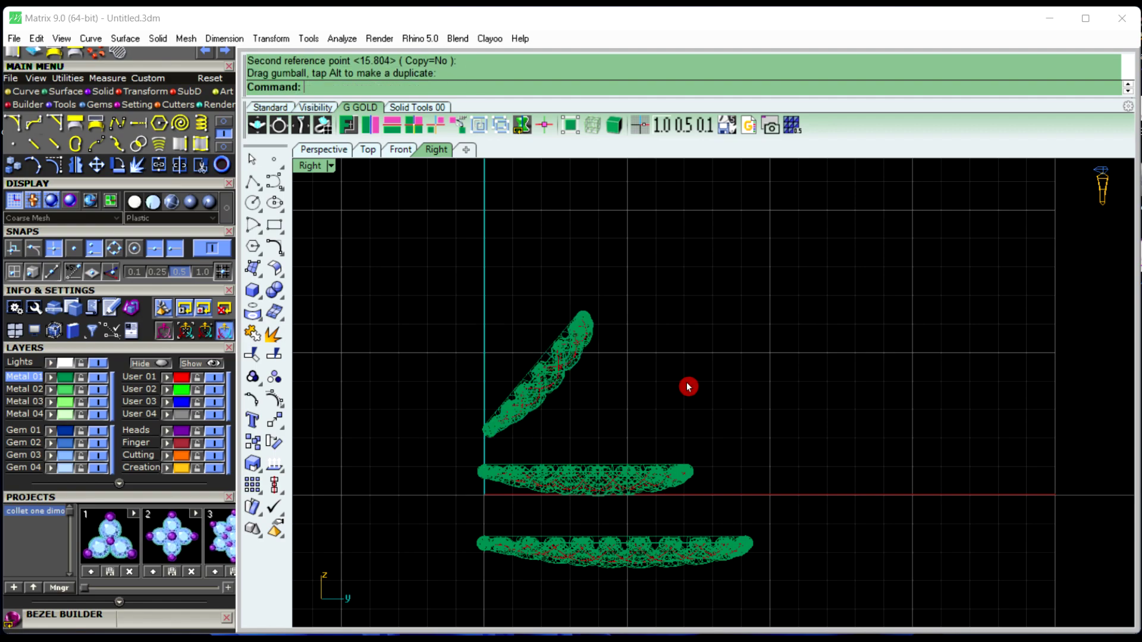
click(350, 153)
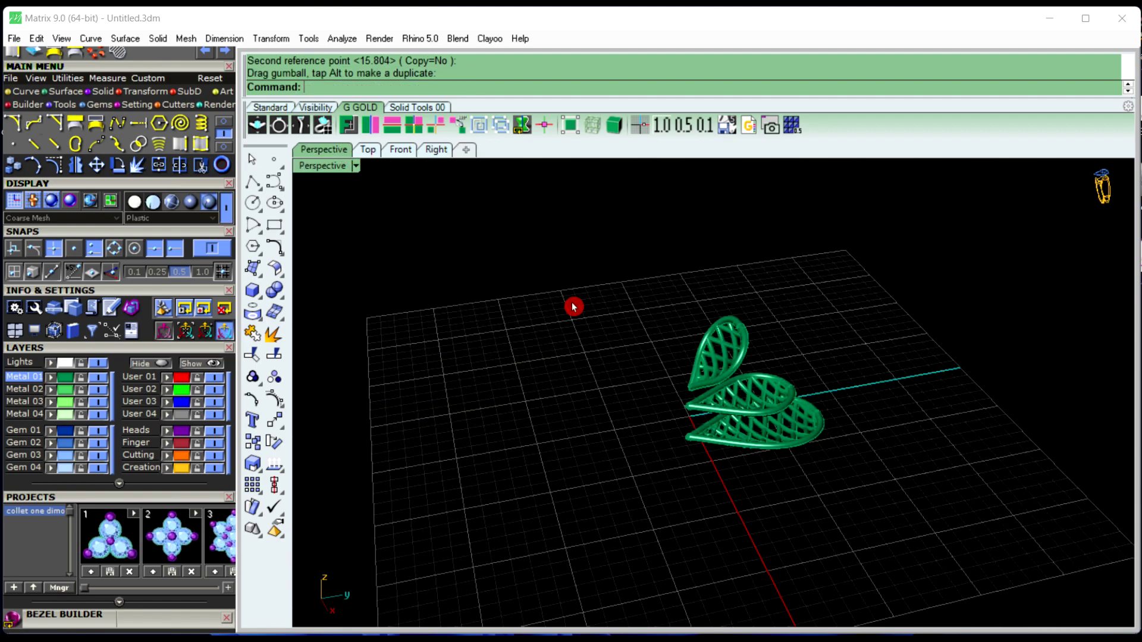
mouse_move(572, 302)
right_down()
mouse_move(825, 281)
mouse_move(727, 265)
mouse_move(676, 311)
mouse_move(734, 370)
right_up()
Polar-array the tilted lattice leaf around the origin: 4 items over 360 degrees
scroll(716, 367, up, 2)
scroll(684, 357, up, 2)
click(671, 352)
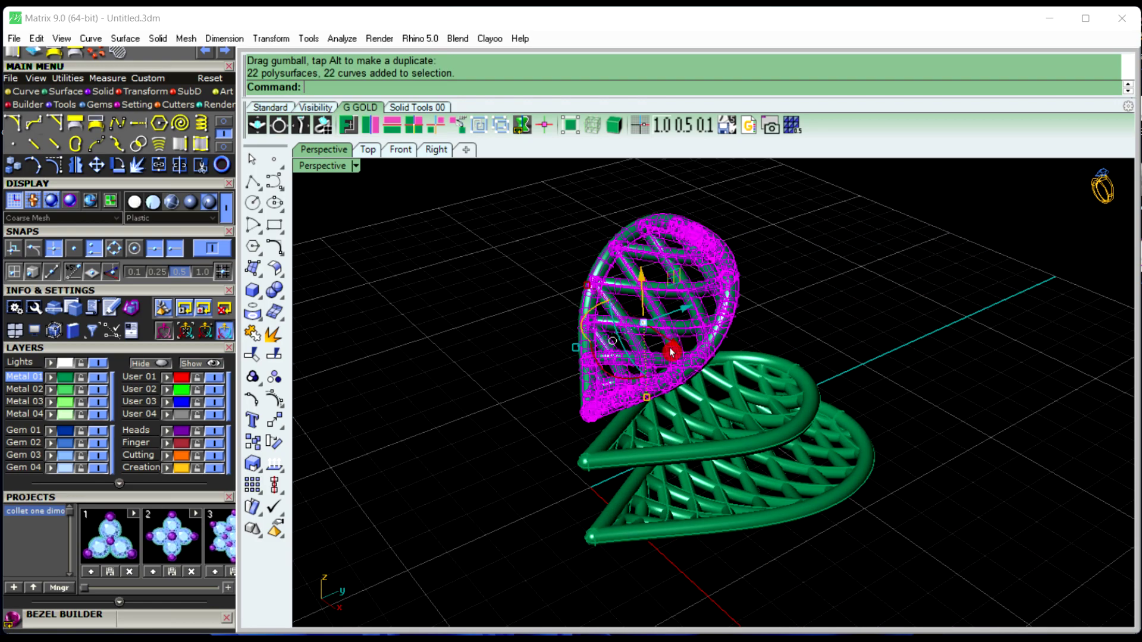
click(371, 150)
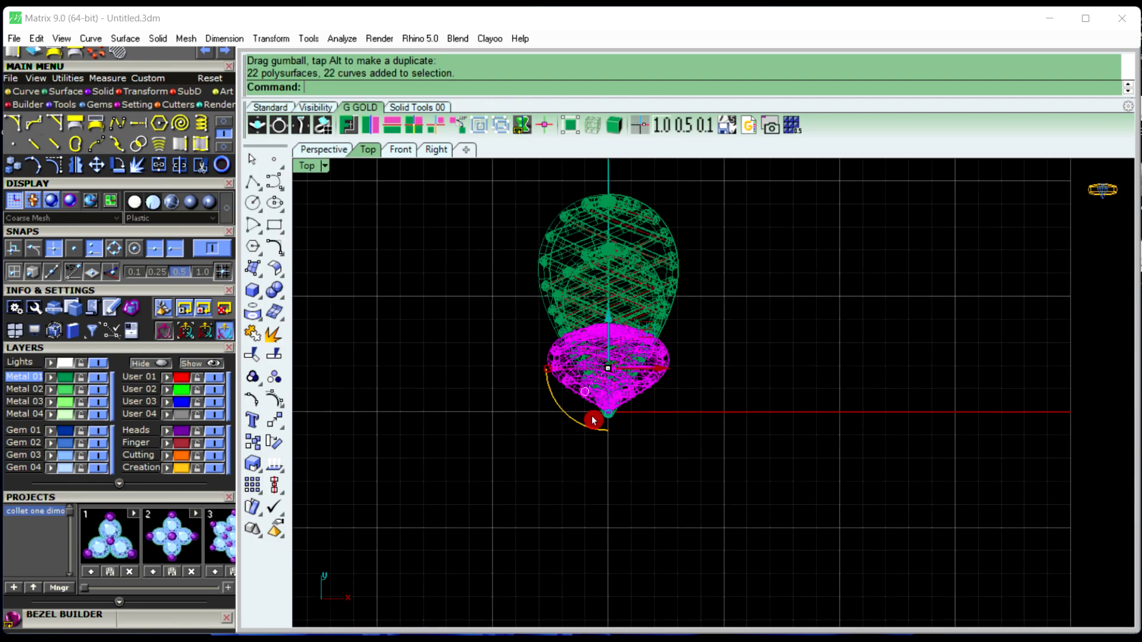
click(273, 38)
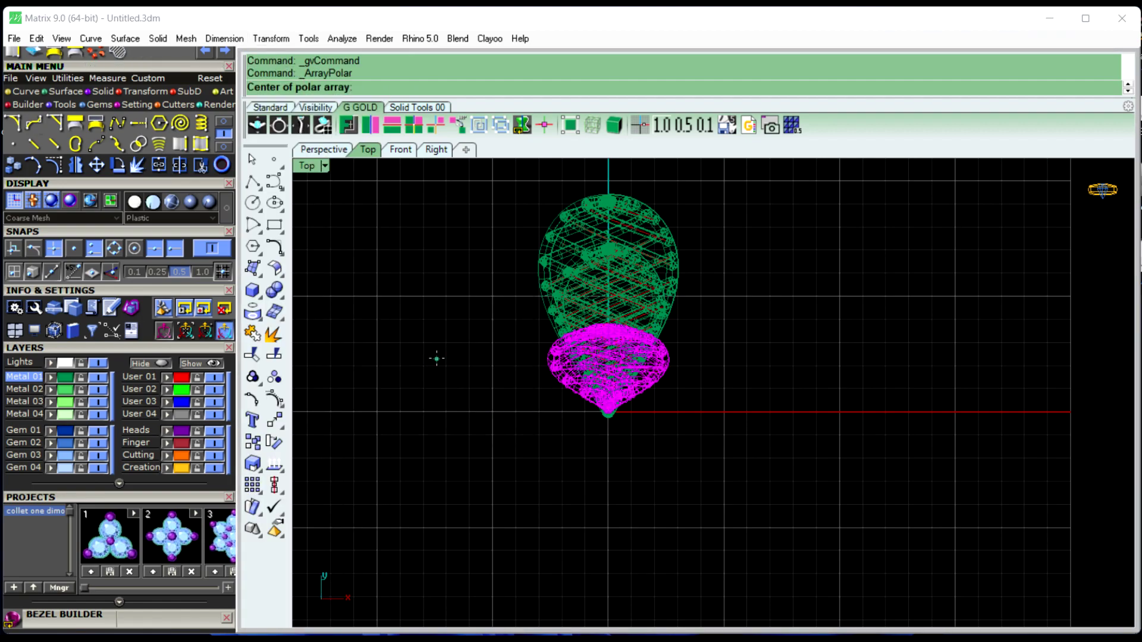
text(0)
key(Return)
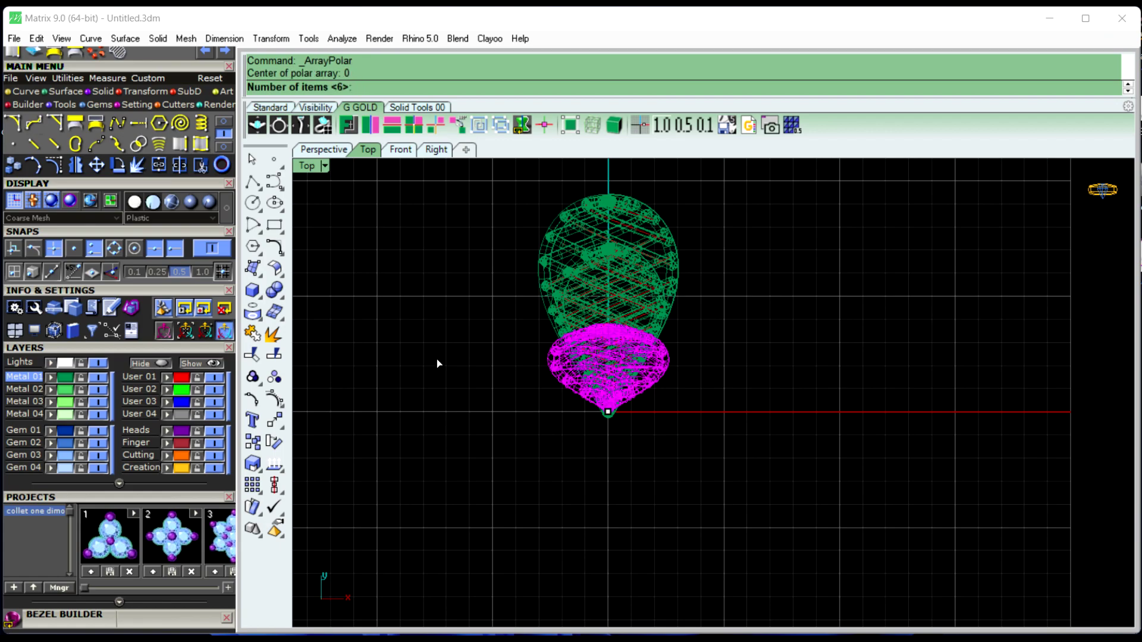
text(4)
key(Return)
text(360)
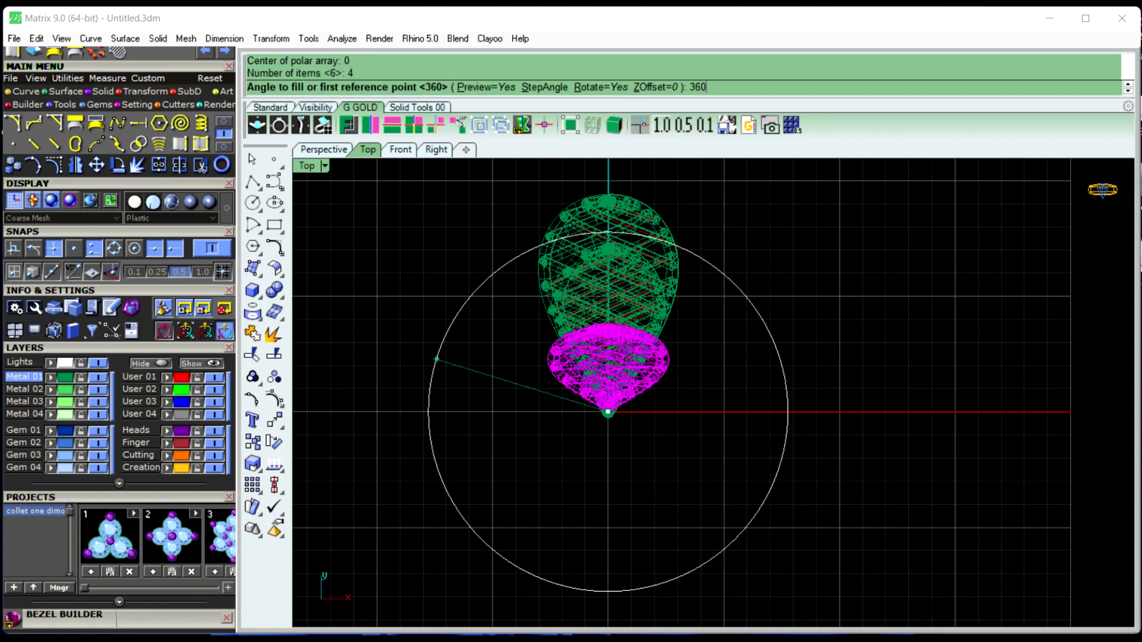
key(Return)
right_click(438, 364)
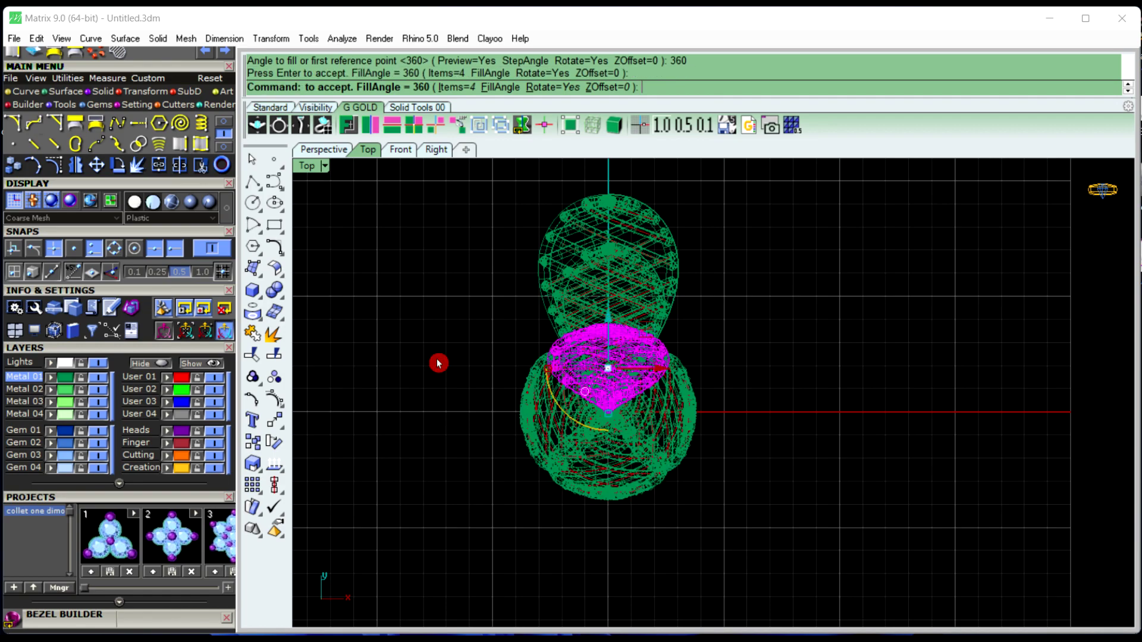
Orbit the perspective view to inspect the cupped four-petal flower
click(324, 149)
right_drag(585, 384, 775, 433)
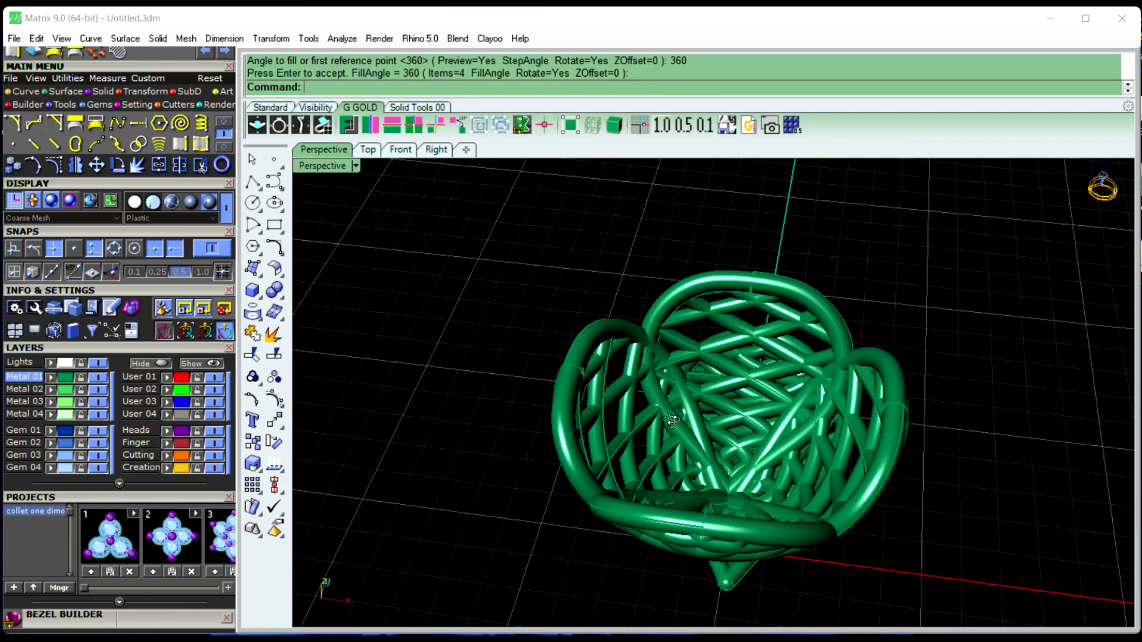
scroll(752, 351, up, 5)
scroll(577, 316, down, 5)
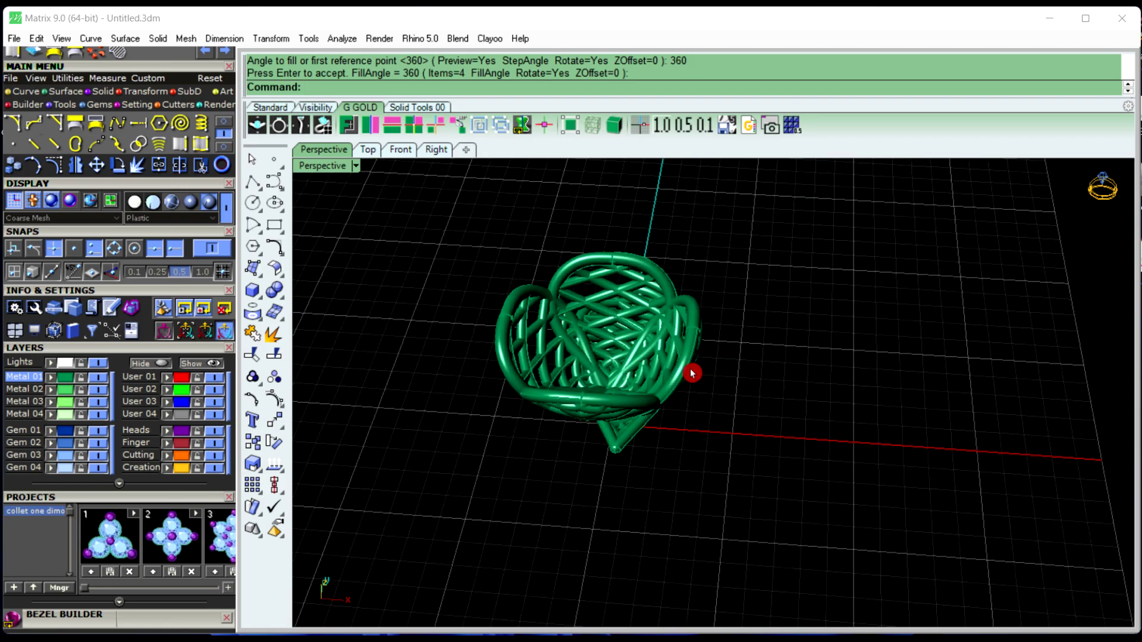
mouse_move(688, 370)
right_down()
mouse_move(898, 369)
mouse_move(654, 345)
mouse_move(531, 283)
mouse_move(585, 352)
right_up()
scroll(619, 332, up, 3)
scroll(601, 339, up, 3)
Shade the Top view in Plastic display mode
click(373, 156)
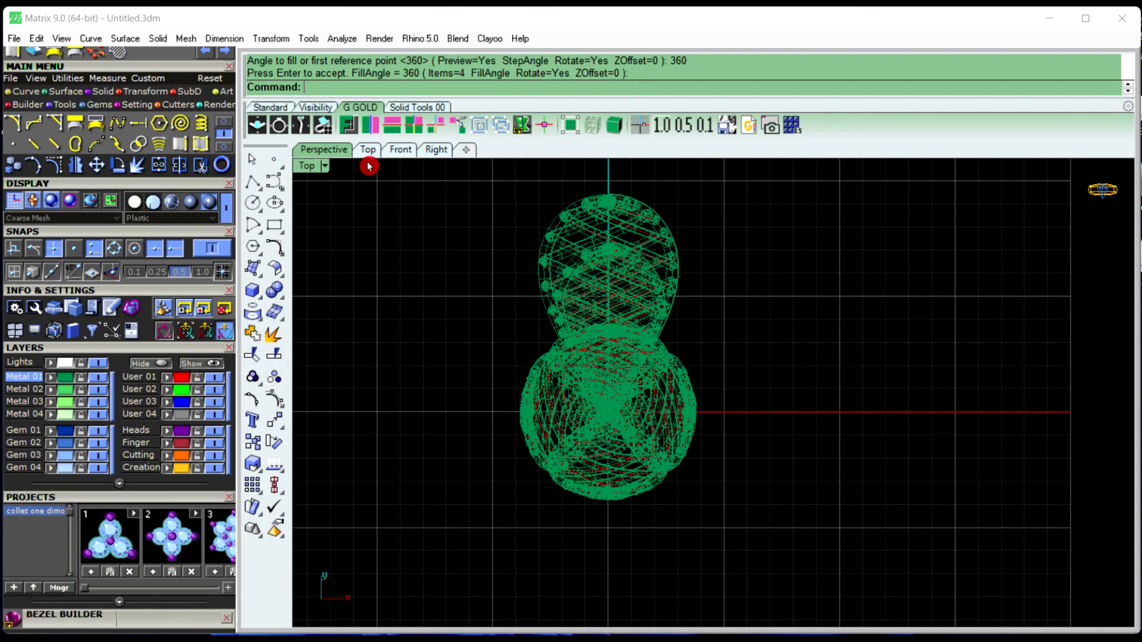
click(325, 165)
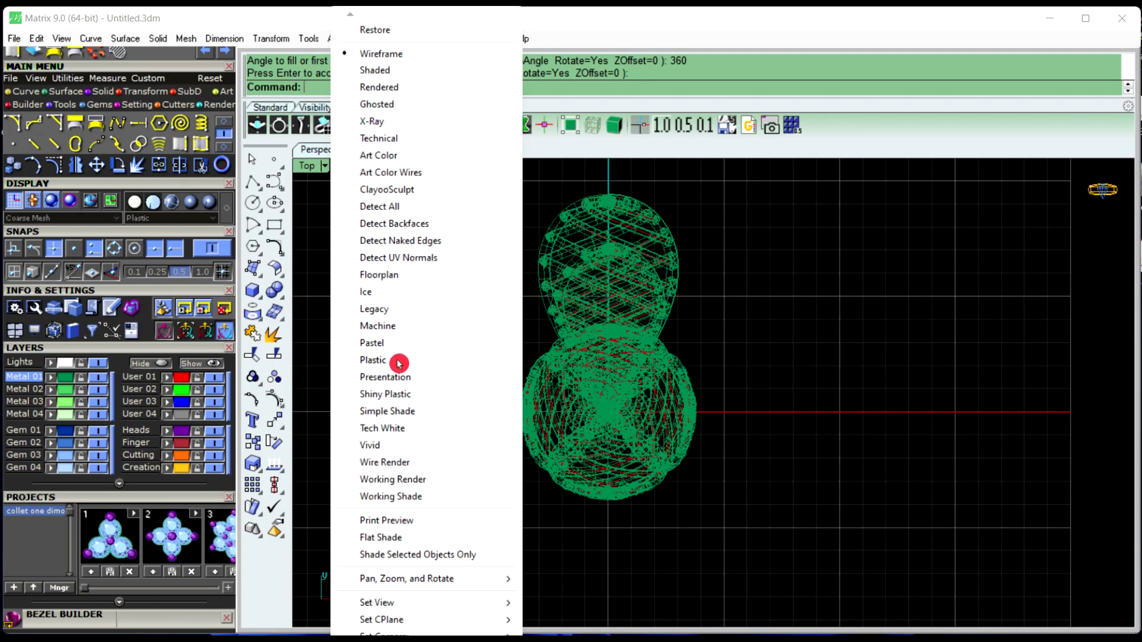
click(397, 362)
Move the upper lattice ring layer up along Y with the gumball and recentre the view
scroll(625, 387, up, 2)
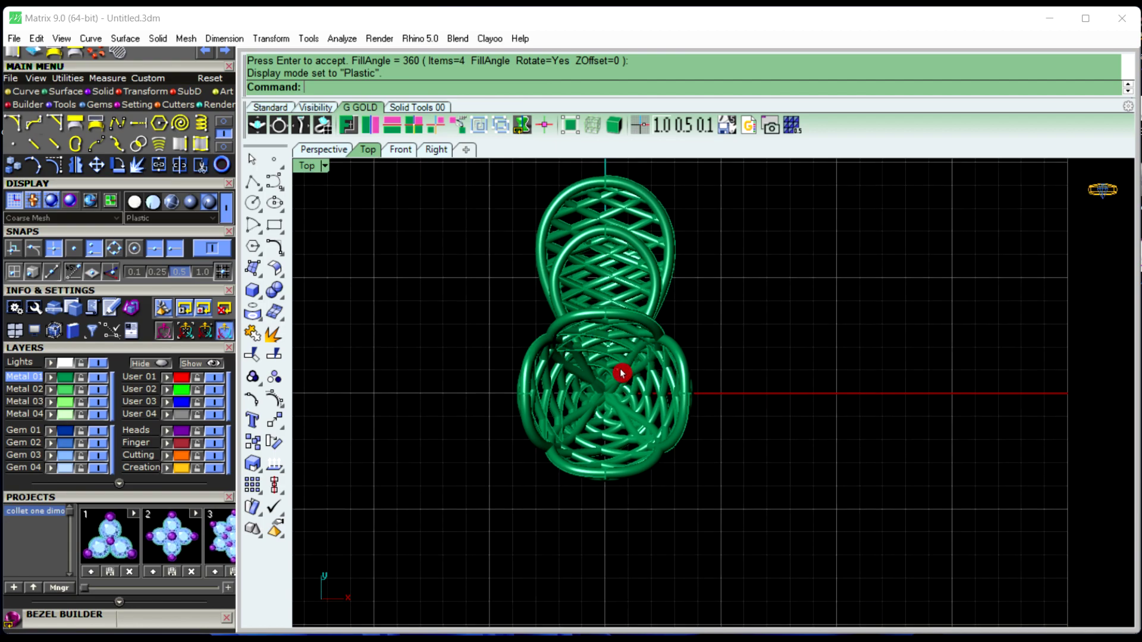
scroll(595, 318, up, 2)
scroll(602, 331, up, 2)
click(602, 334)
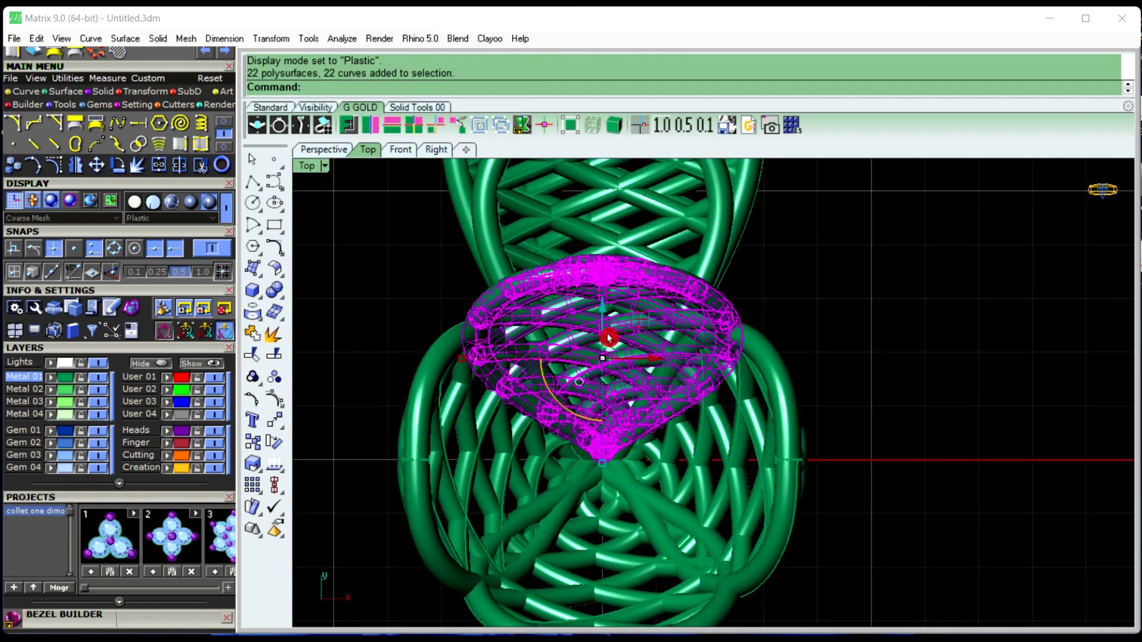
drag(603, 322, 604, 307)
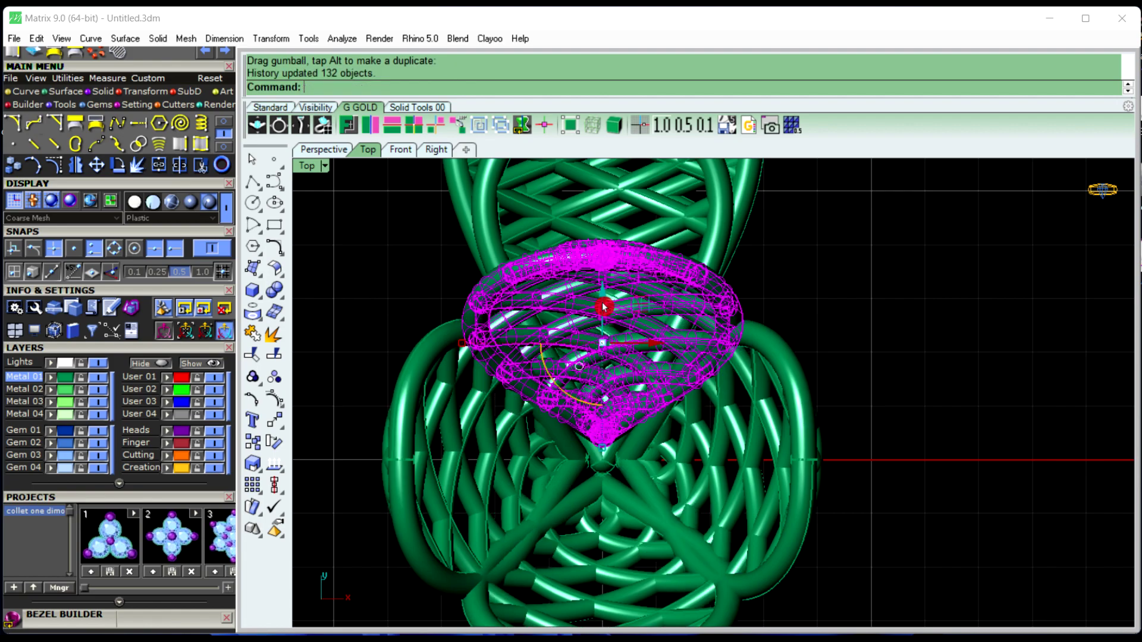
right_drag(852, 348, 841, 322)
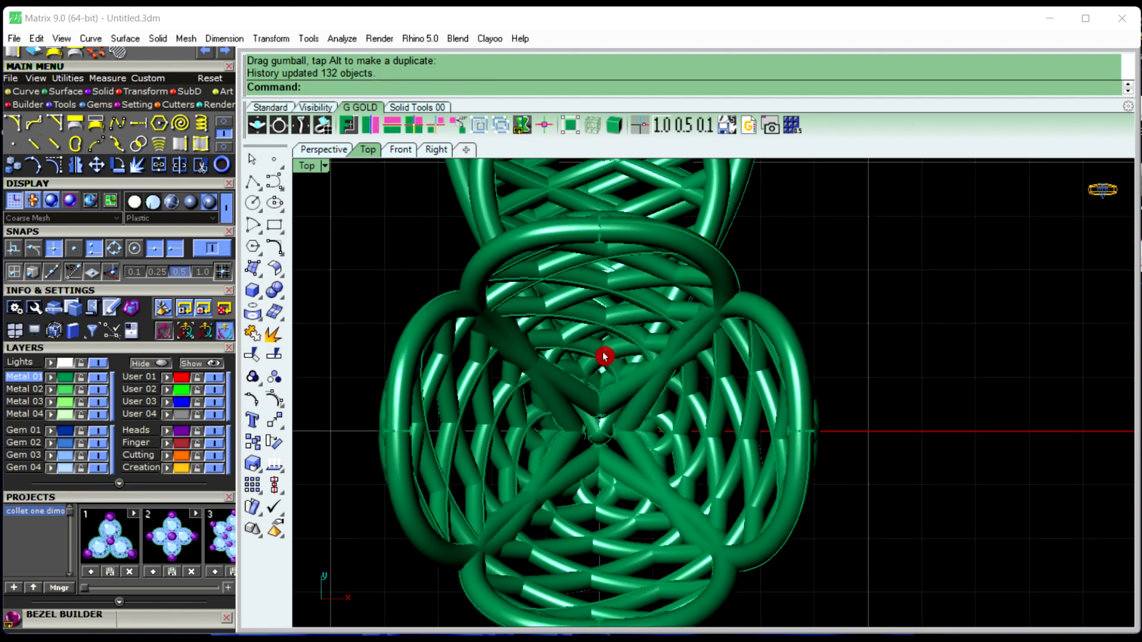
Review the whole four-petal flower model in Perspective view
click(337, 156)
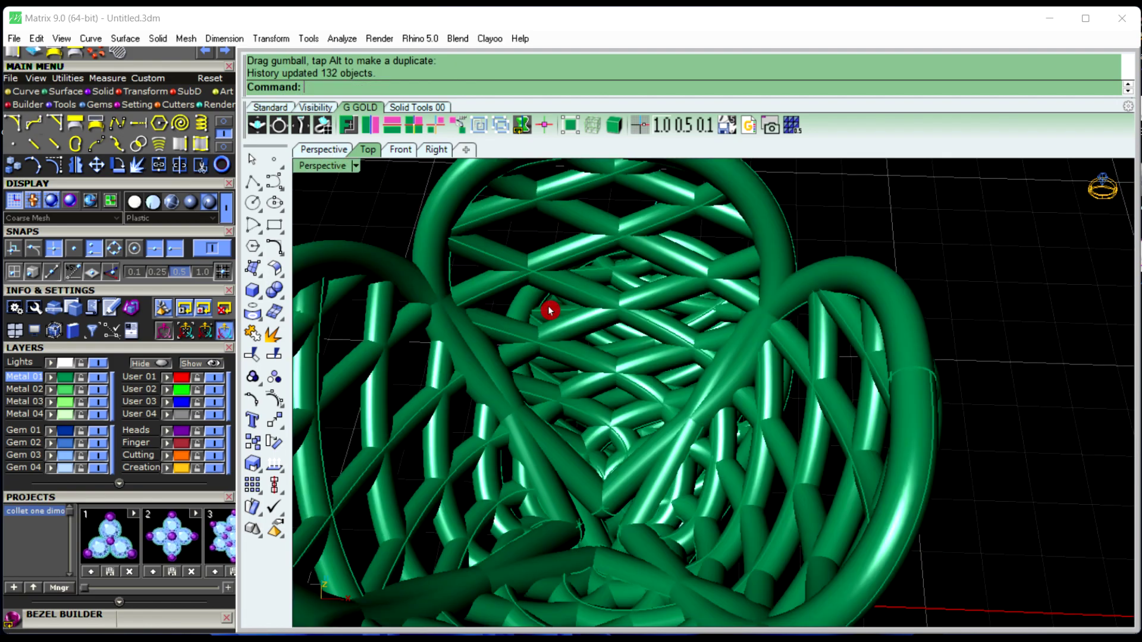
scroll(548, 308, down, 5)
scroll(627, 364, up, 3)
scroll(481, 326, up, 3)
mouse_move(480, 326)
right_down()
mouse_move(778, 324)
mouse_move(841, 332)
mouse_move(864, 356)
mouse_move(555, 339)
right_up()
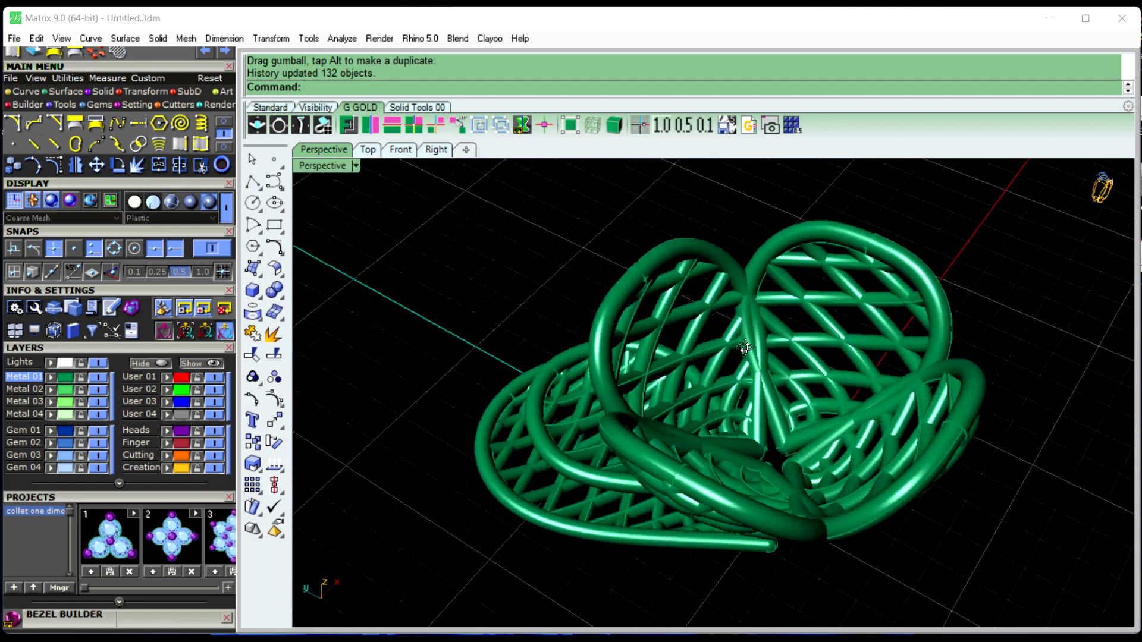
scroll(586, 319, down, 1)
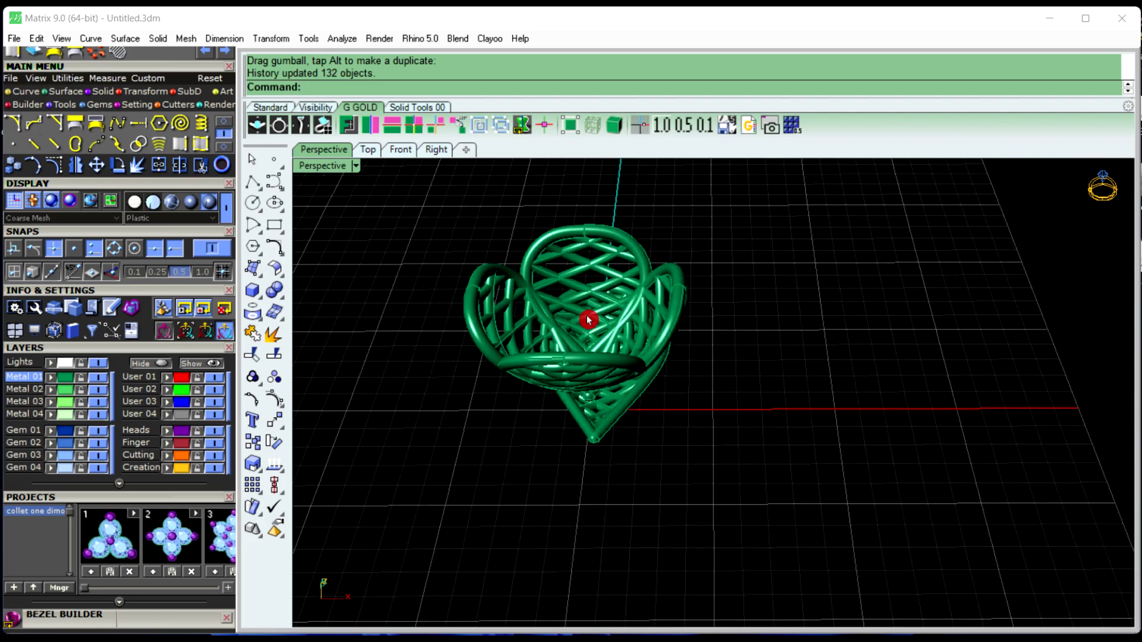
scroll(586, 320, down, 3)
scroll(586, 319, down, 3)
scroll(916, 332, up, 5)
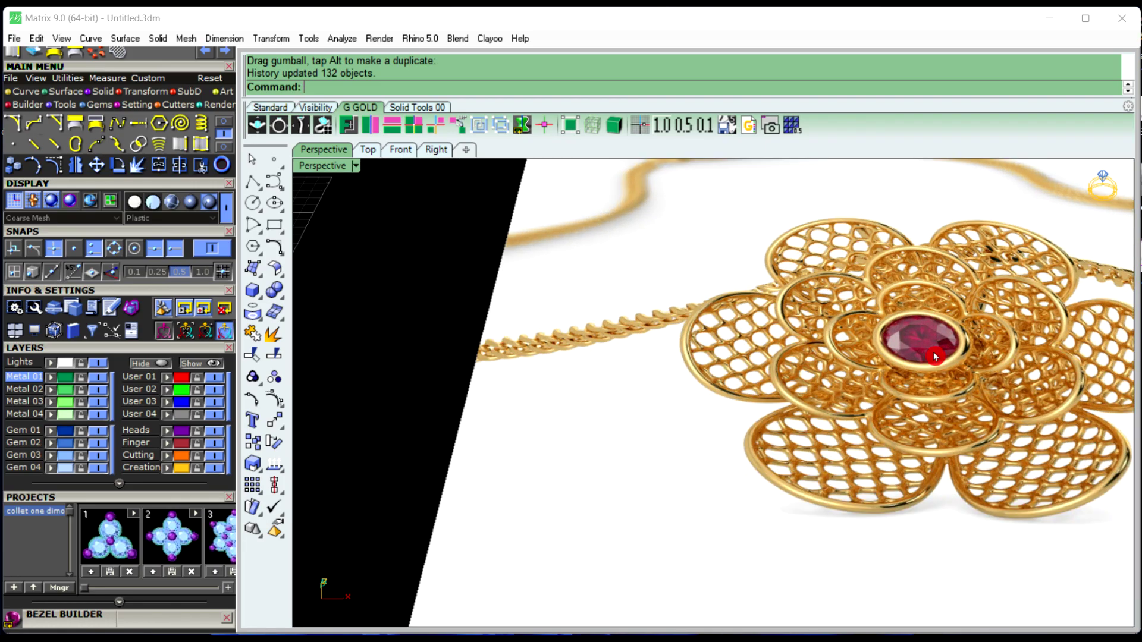
scroll(908, 344, down, 3)
scroll(706, 349, down, 2)
scroll(706, 369, up, 1)
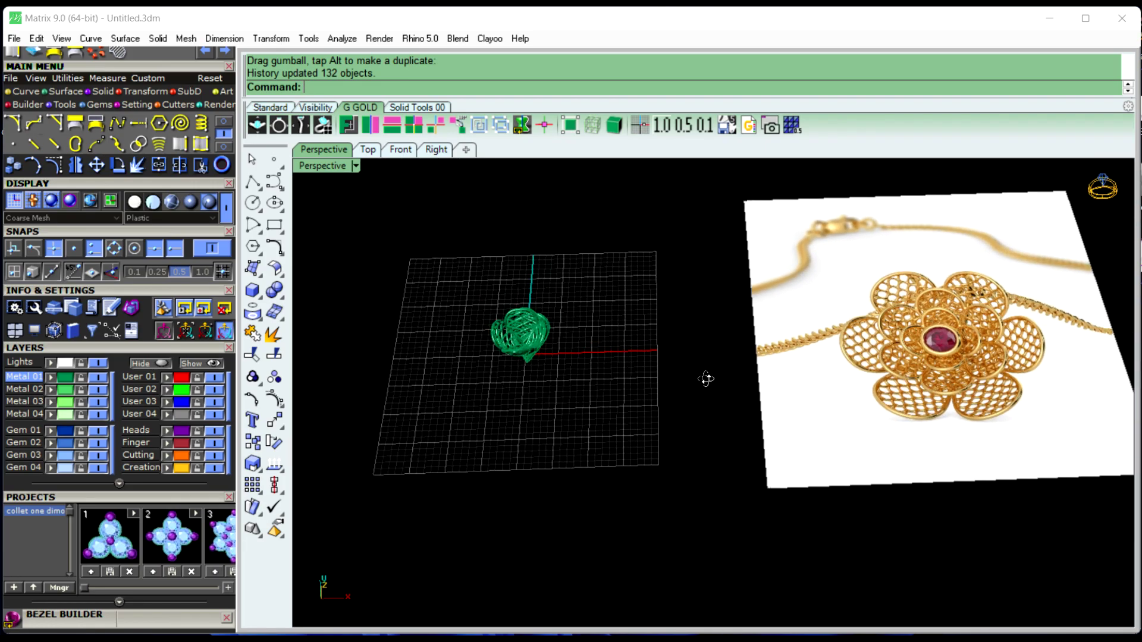
scroll(521, 334, up, 3)
scroll(521, 334, up, 3)
mouse_move(510, 332)
right_down()
mouse_move(549, 316)
mouse_move(590, 370)
right_up()
scroll(582, 369, up, 2)
scroll(582, 369, down, 3)
scroll(591, 370, down, 3)
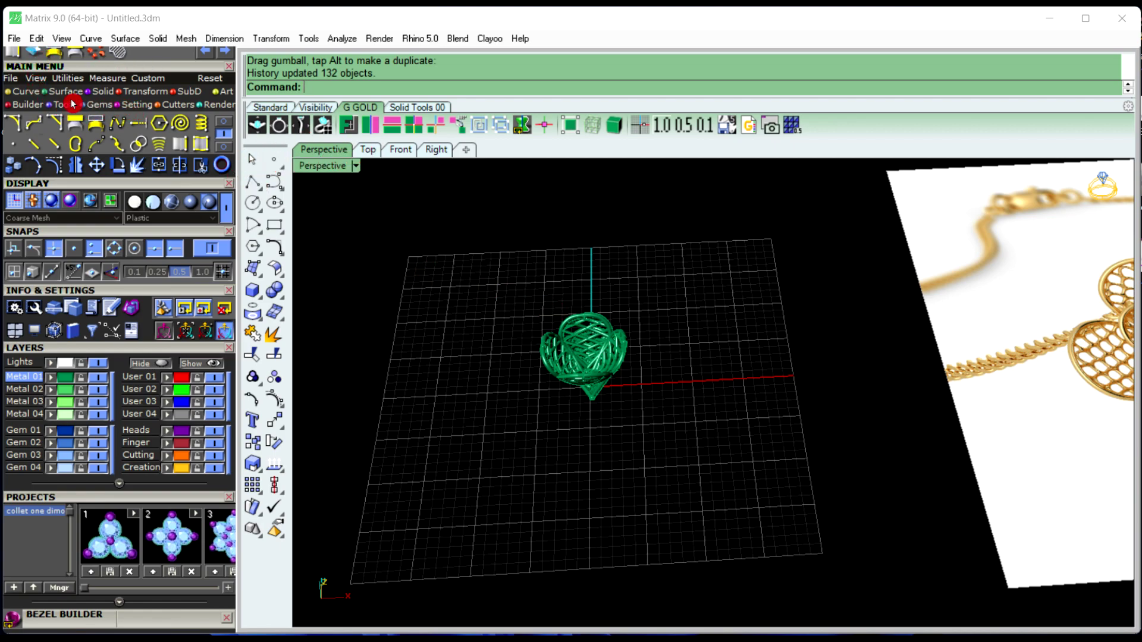
Load a 2.50 mm, 0.059 ct round diamond from the Gem Loader and select it
click(103, 109)
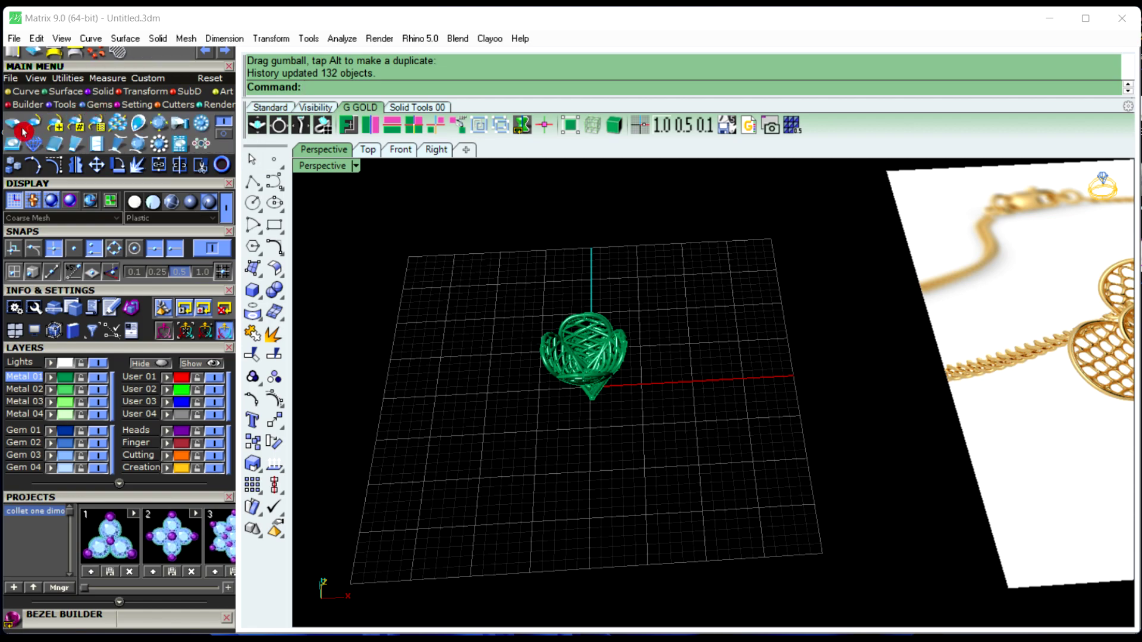
click(20, 129)
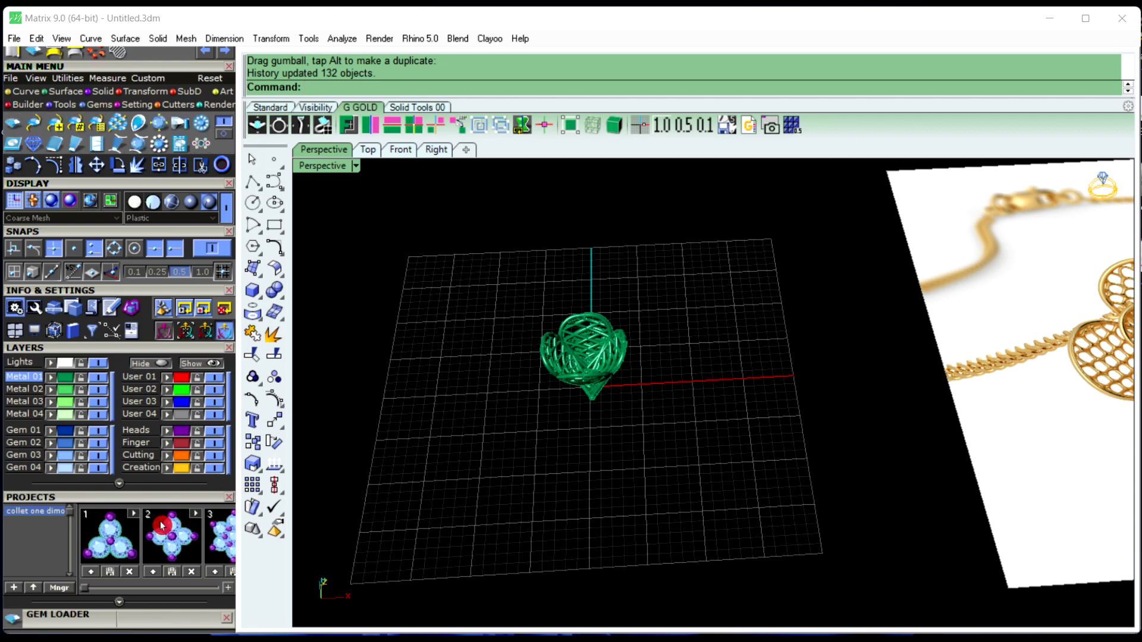
click(181, 613)
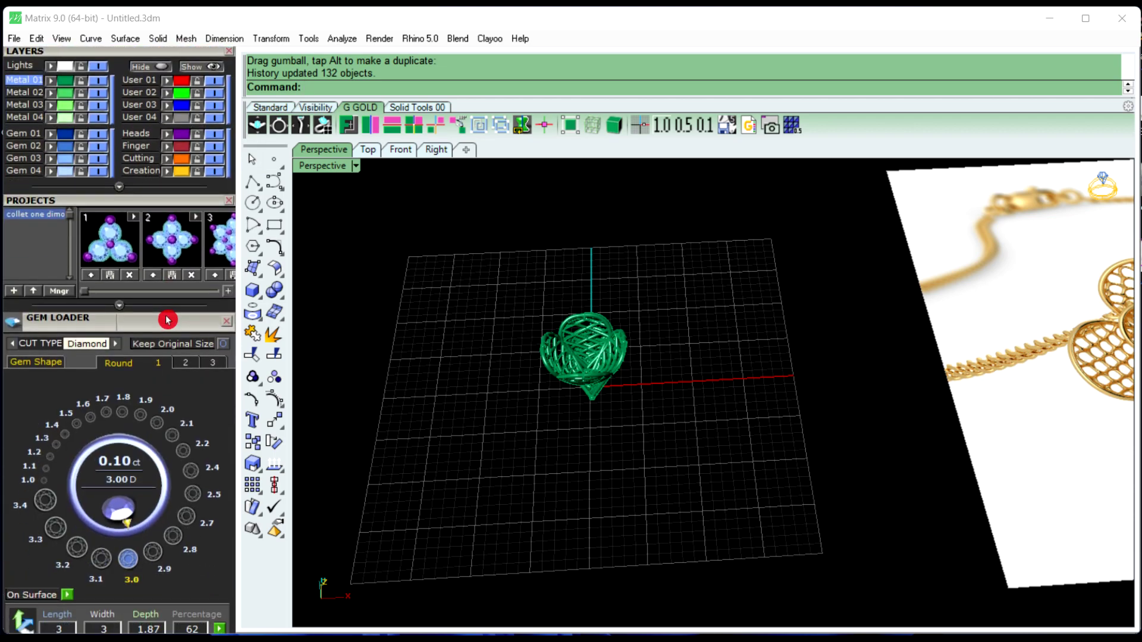
click(155, 560)
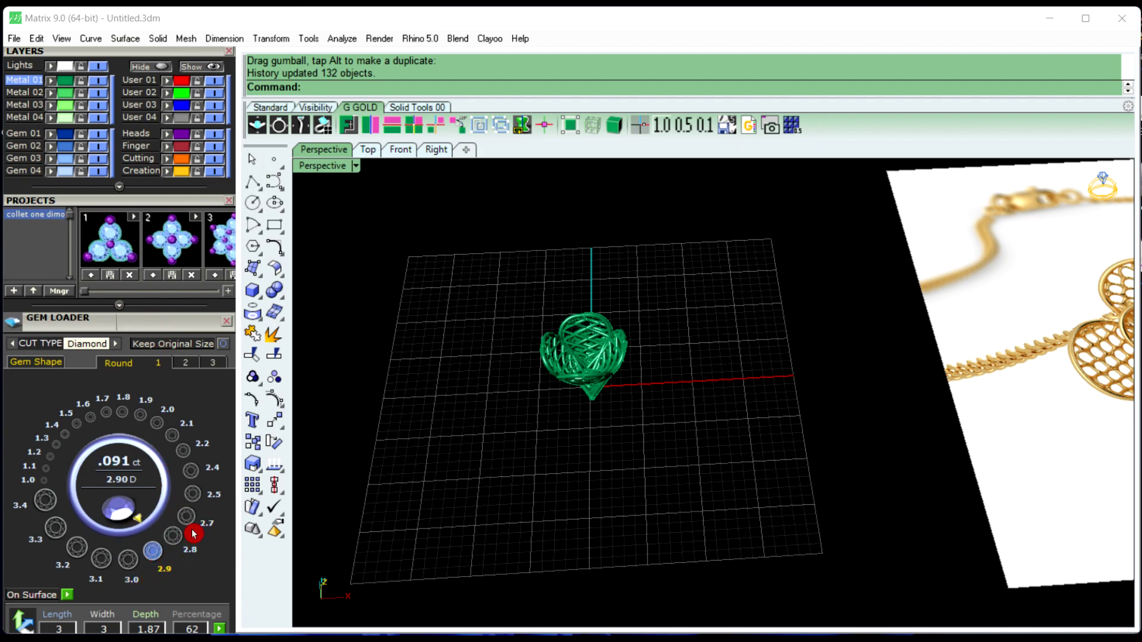
drag(194, 534, 213, 502)
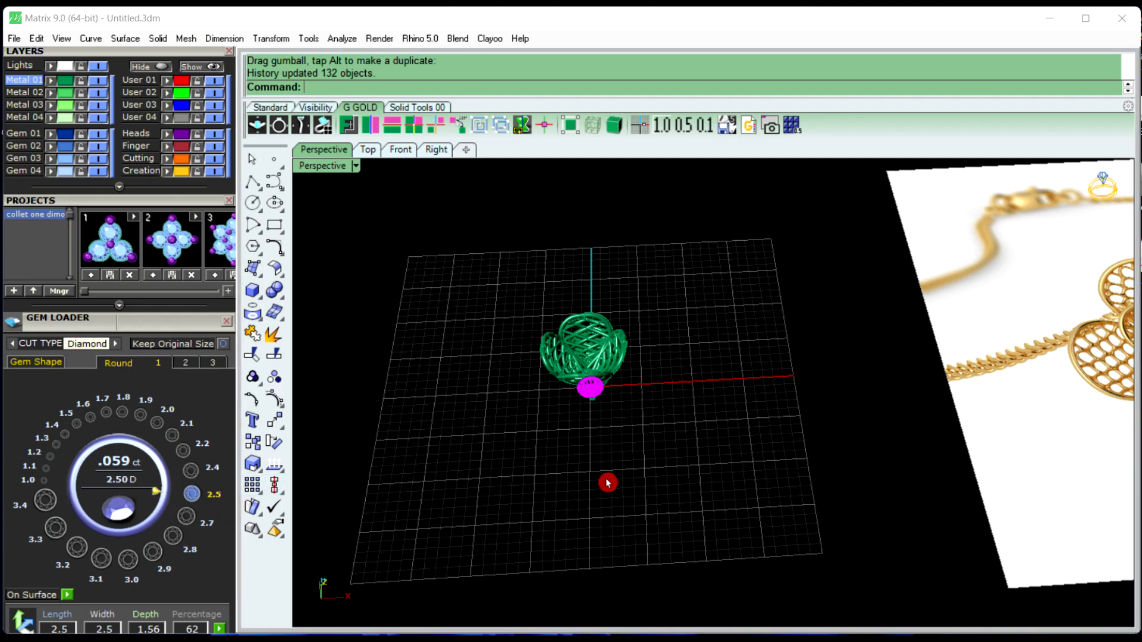
scroll(613, 391, up, 5)
mouse_move(591, 372)
right_down()
mouse_move(702, 359)
mouse_move(683, 423)
mouse_move(709, 401)
right_up()
click(684, 395)
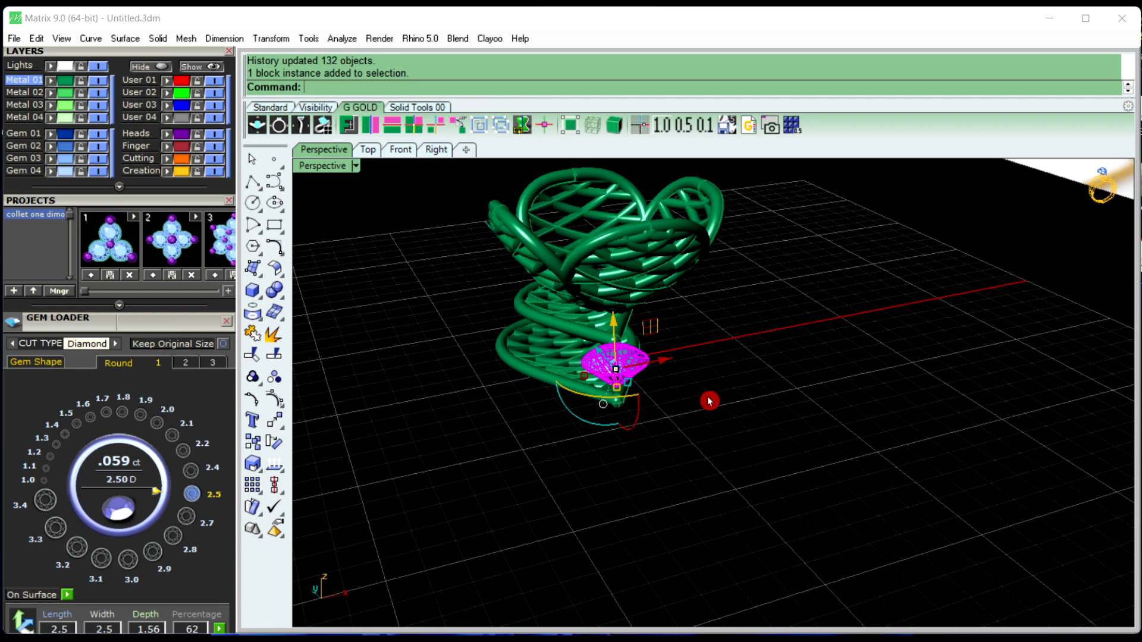
key(F6)
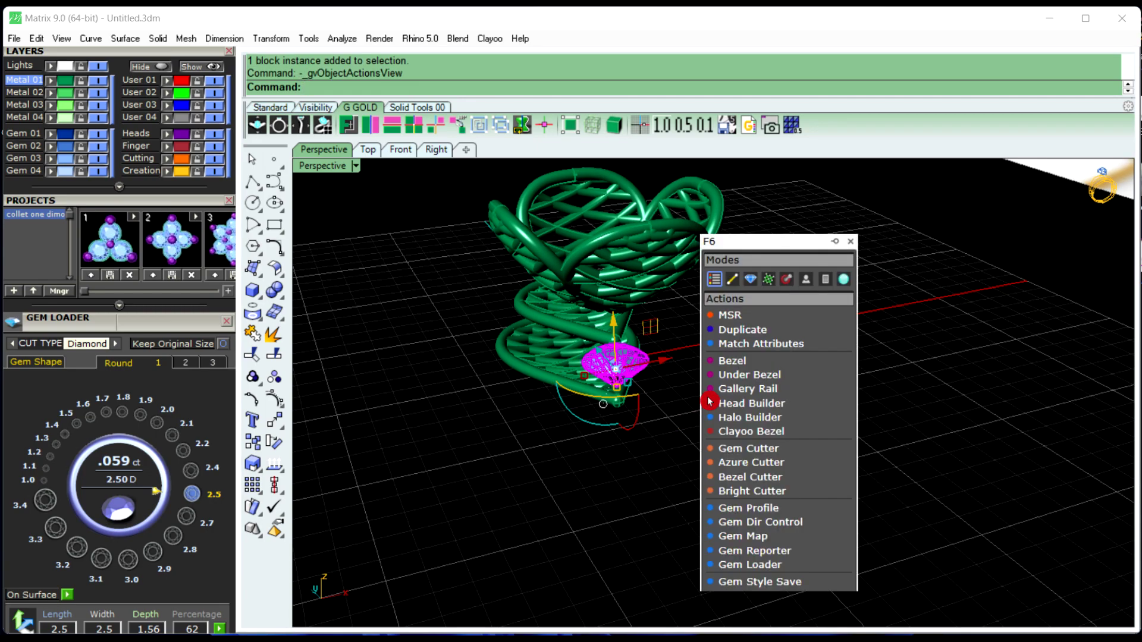
Create a bezel on the diamond and make its seat shallower, about 0.43 mm
click(746, 362)
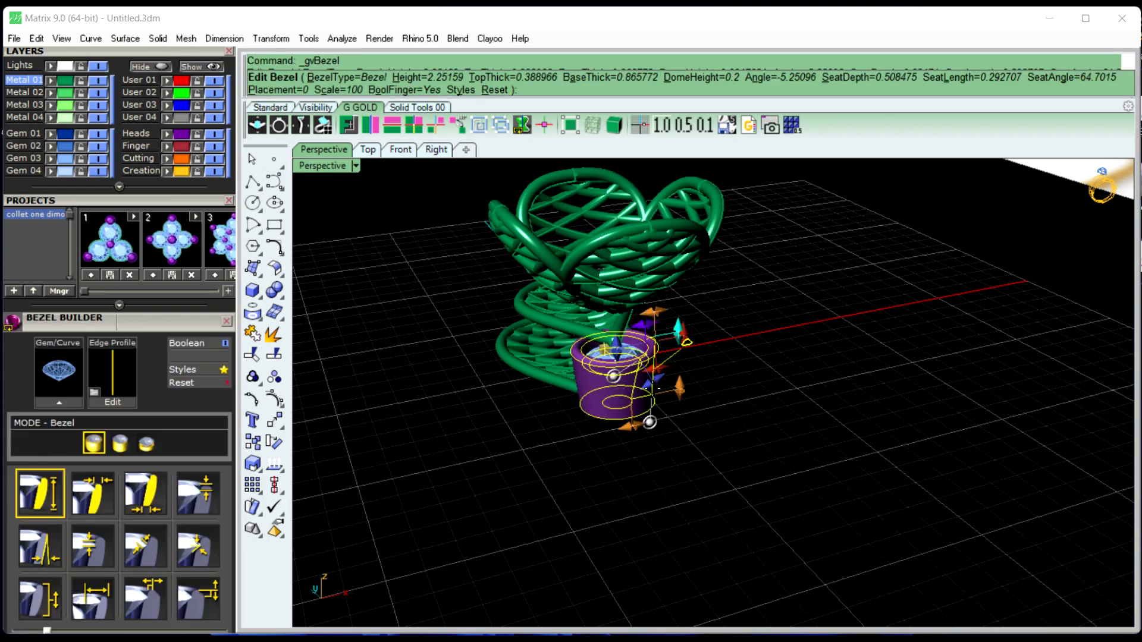
scroll(586, 351, up, 3)
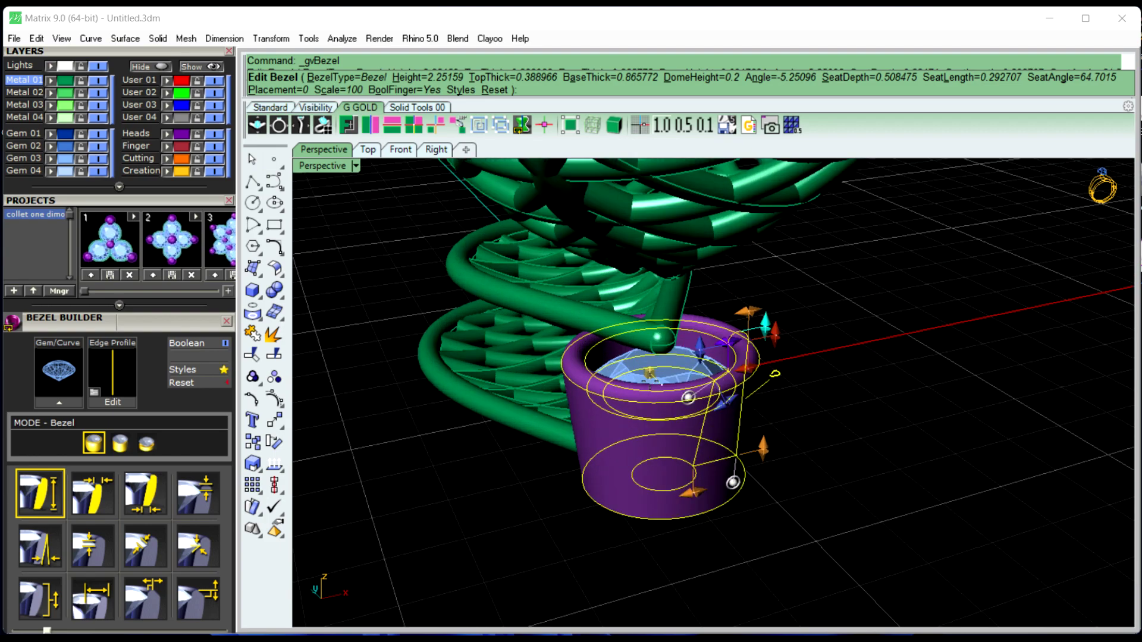
scroll(586, 351, up, 3)
scroll(771, 340, up, 3)
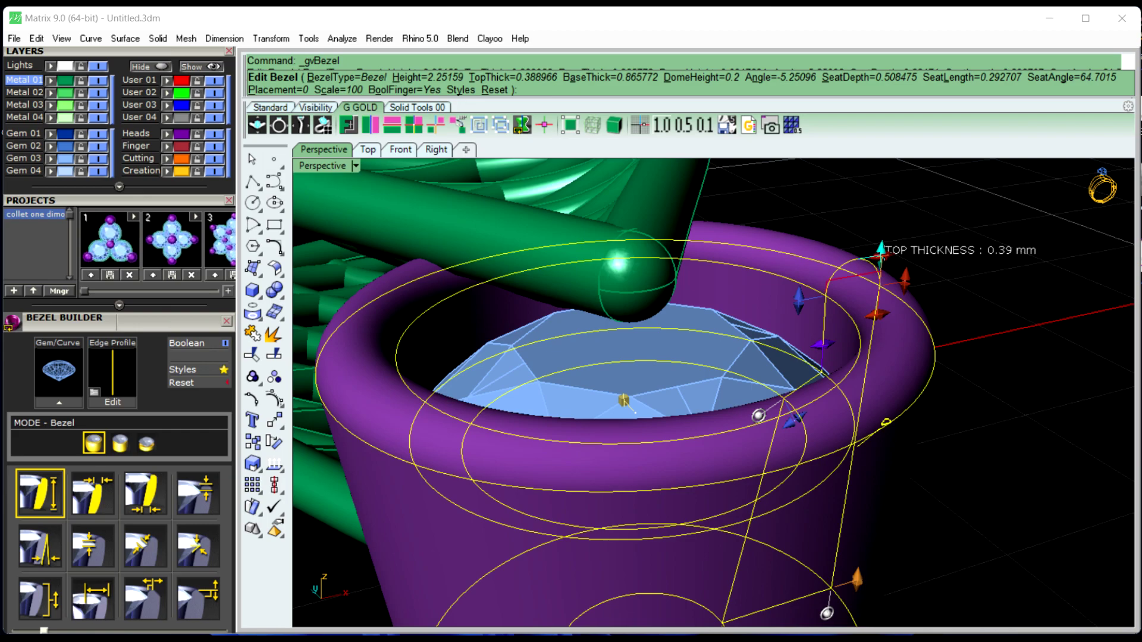
mouse_move(798, 302)
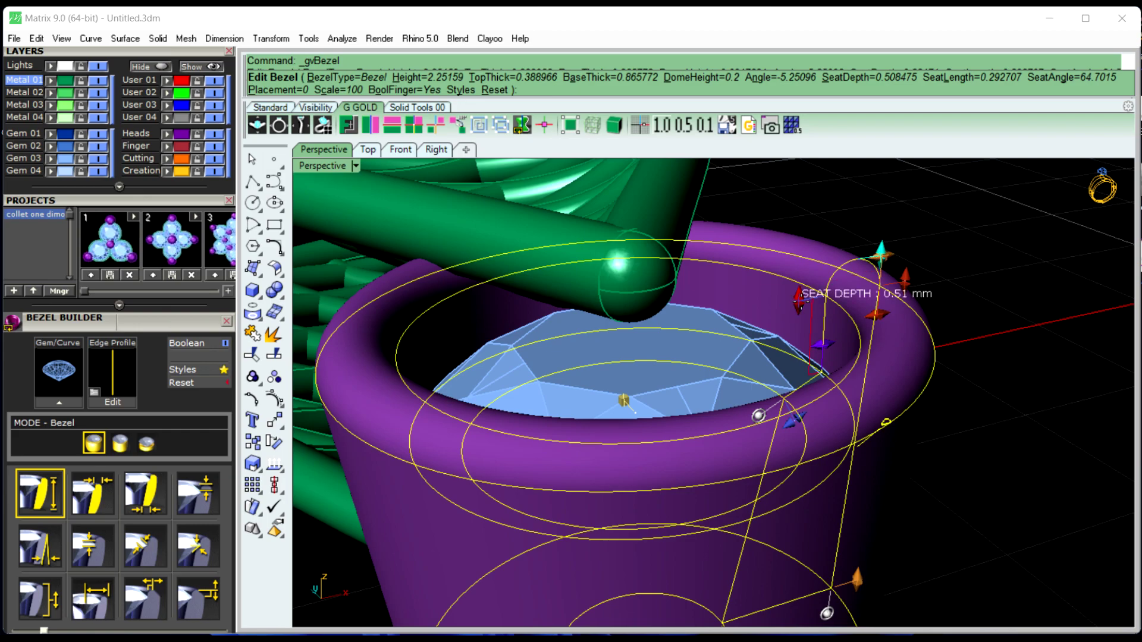
drag(799, 302, 900, 322)
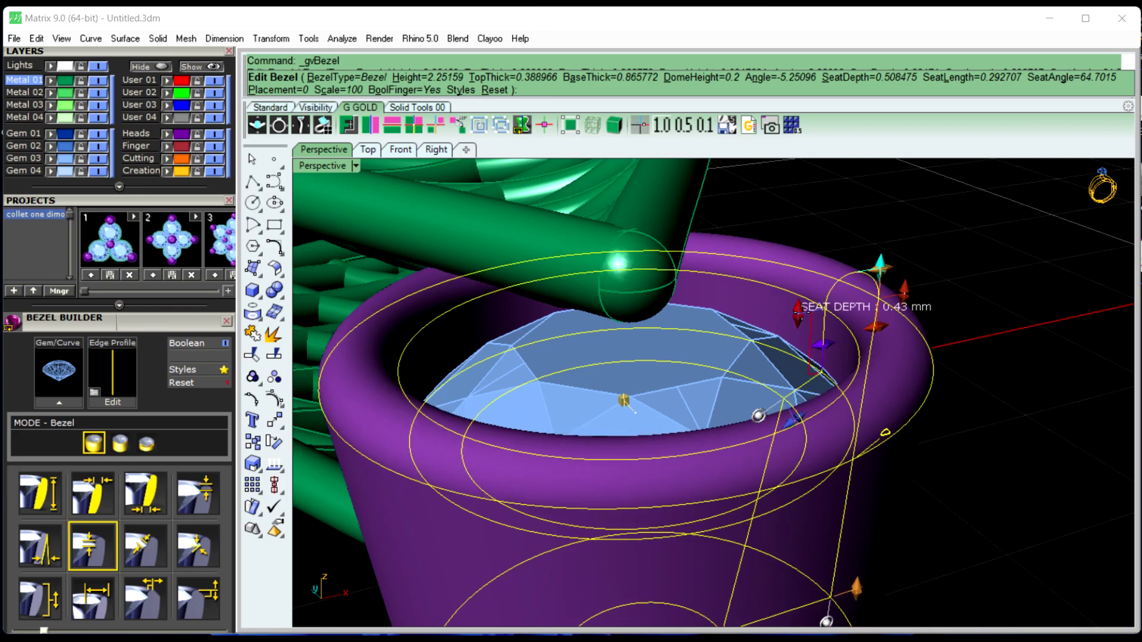
right_drag(901, 321, 645, 307)
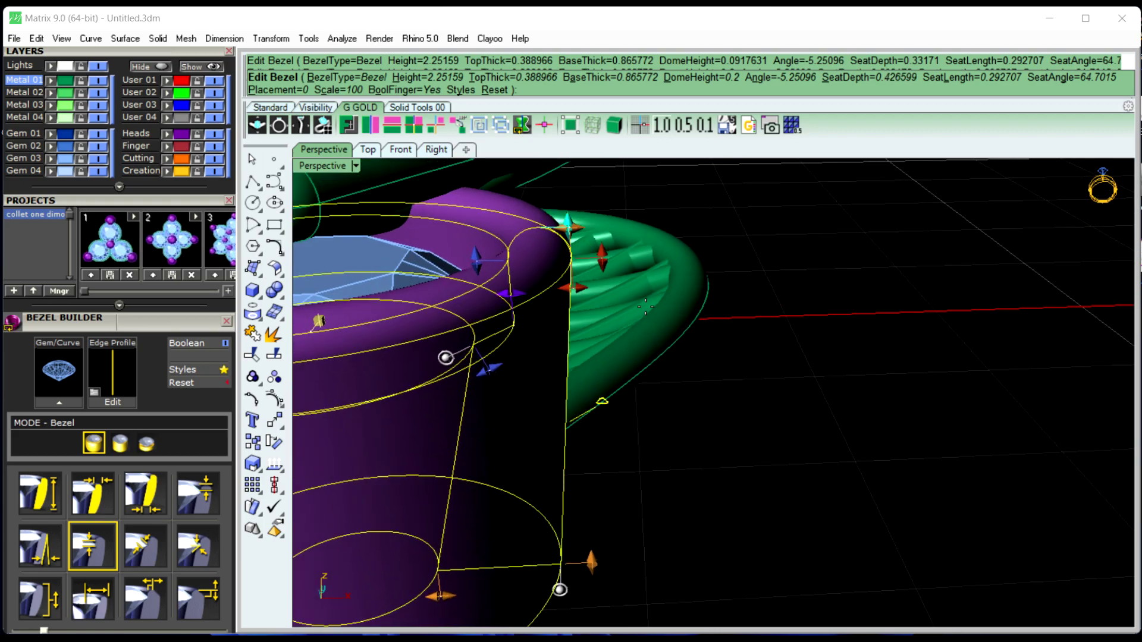
mouse_move(602, 254)
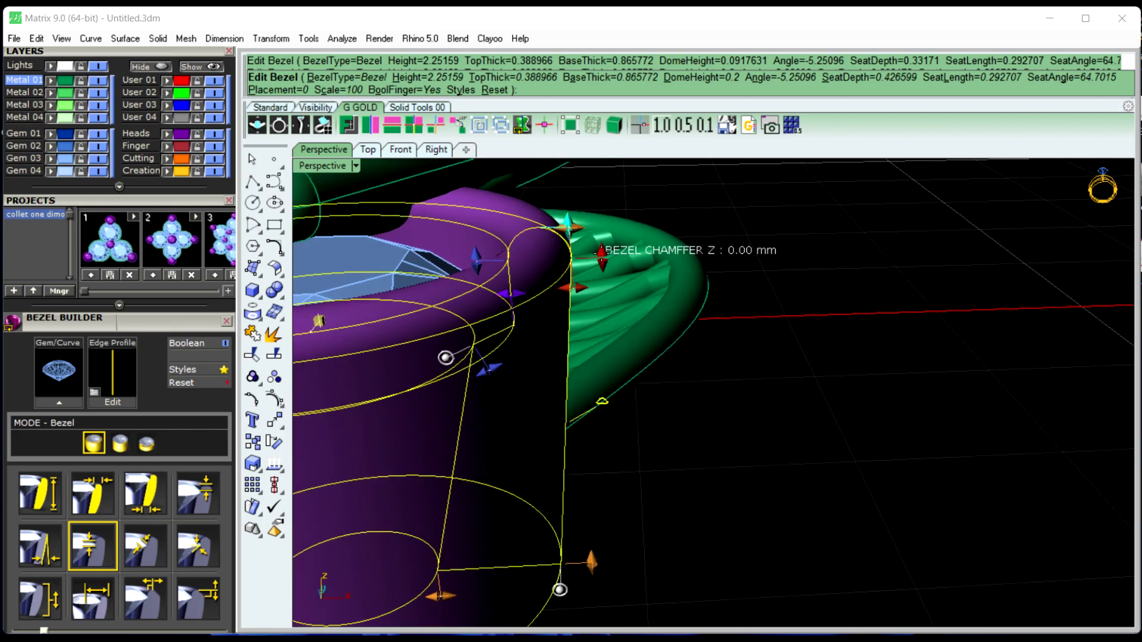
Tilt the bezel wall to about −10°, lower the dome to 0.13 mm, and finish
click(568, 225)
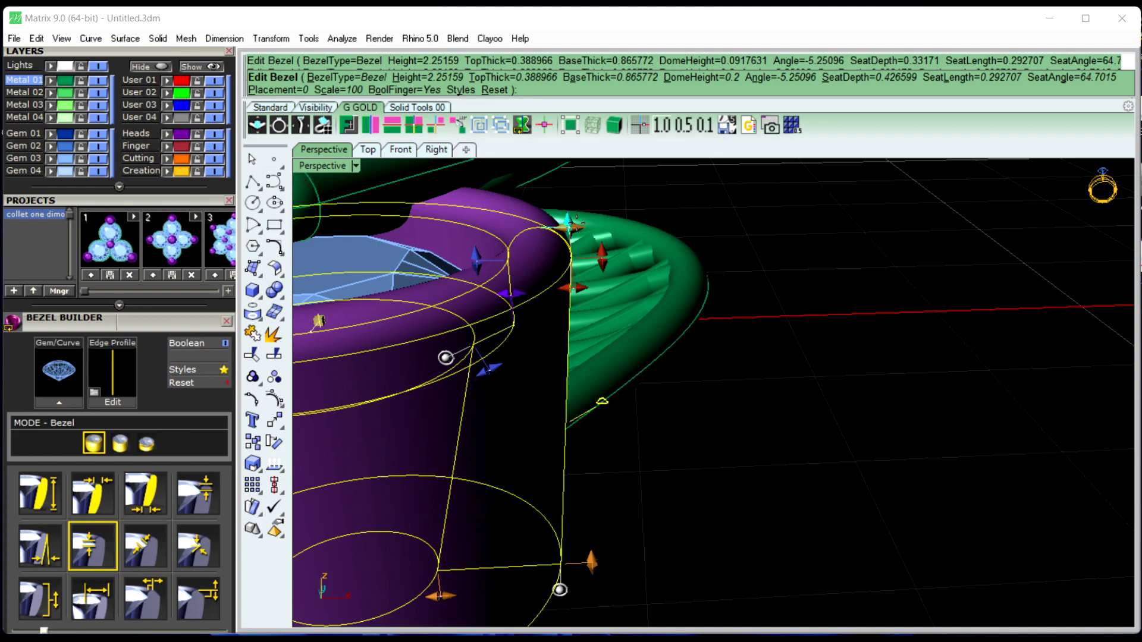
mouse_move(477, 259)
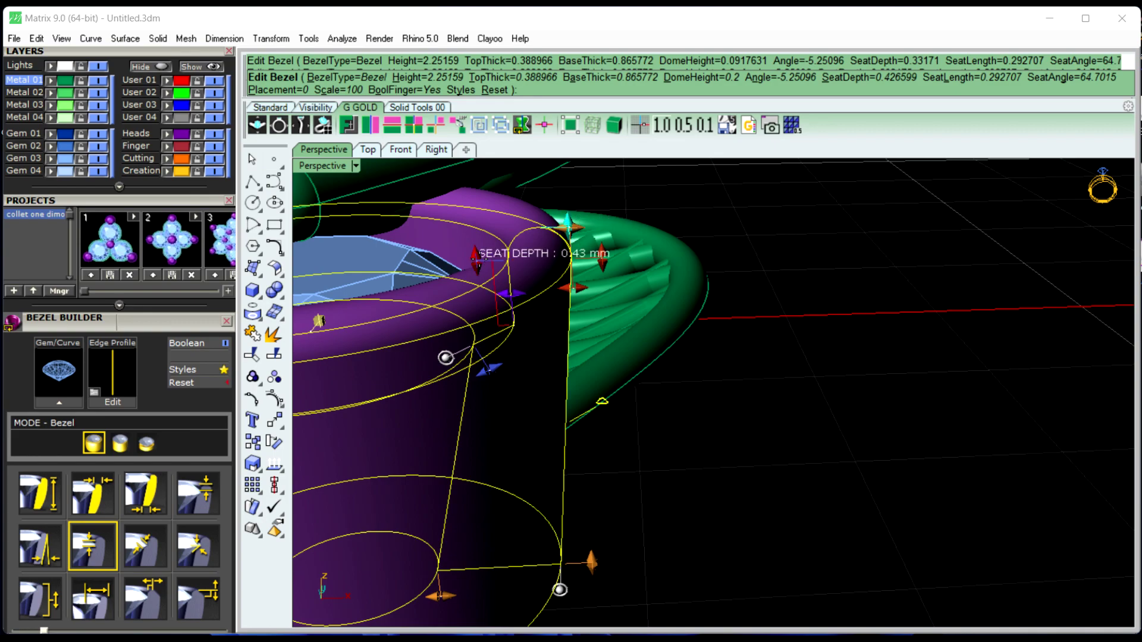
scroll(910, 390, down, 3)
mouse_move(910, 390)
right_down()
mouse_move(878, 414)
mouse_move(818, 404)
right_up()
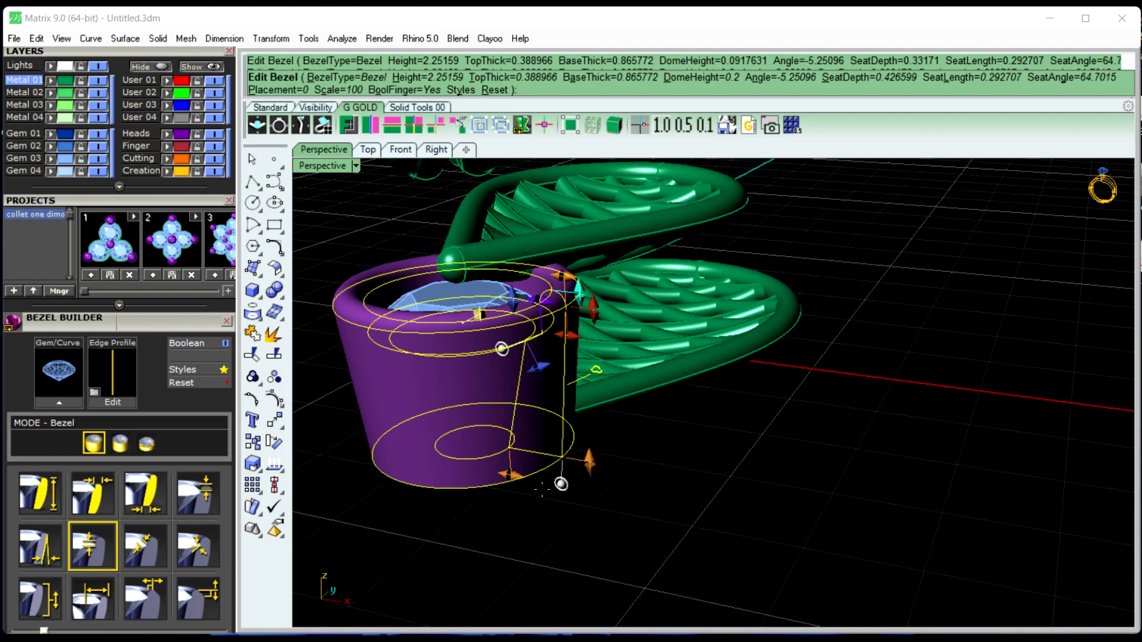
drag(562, 483, 547, 481)
scroll(574, 283, up, 3)
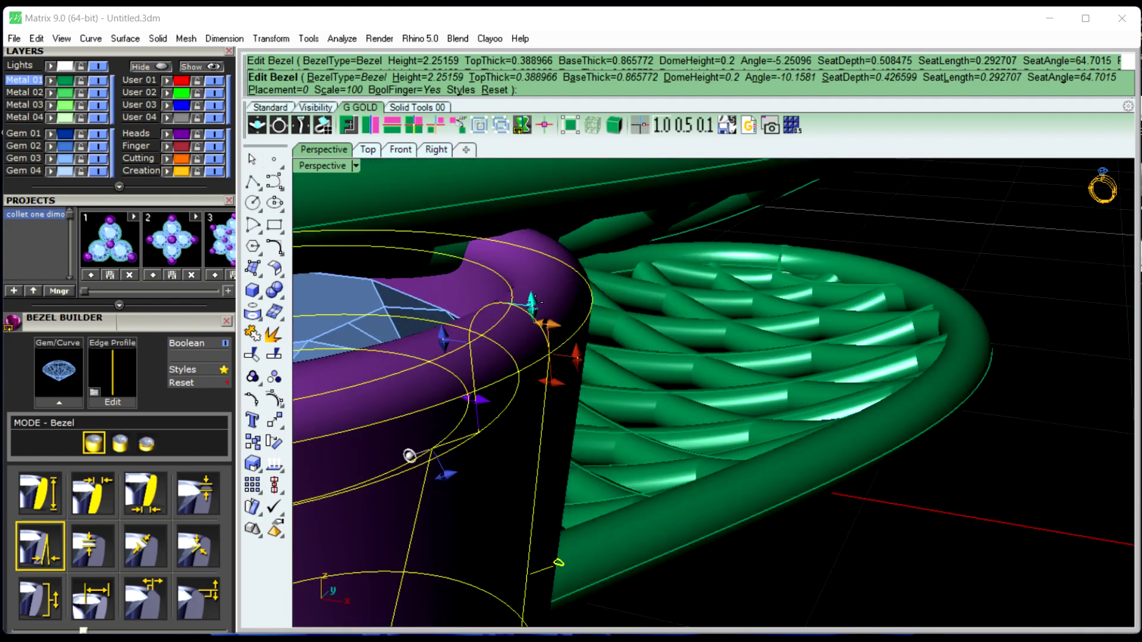
drag(533, 302, 534, 324)
scroll(772, 306, down, 3)
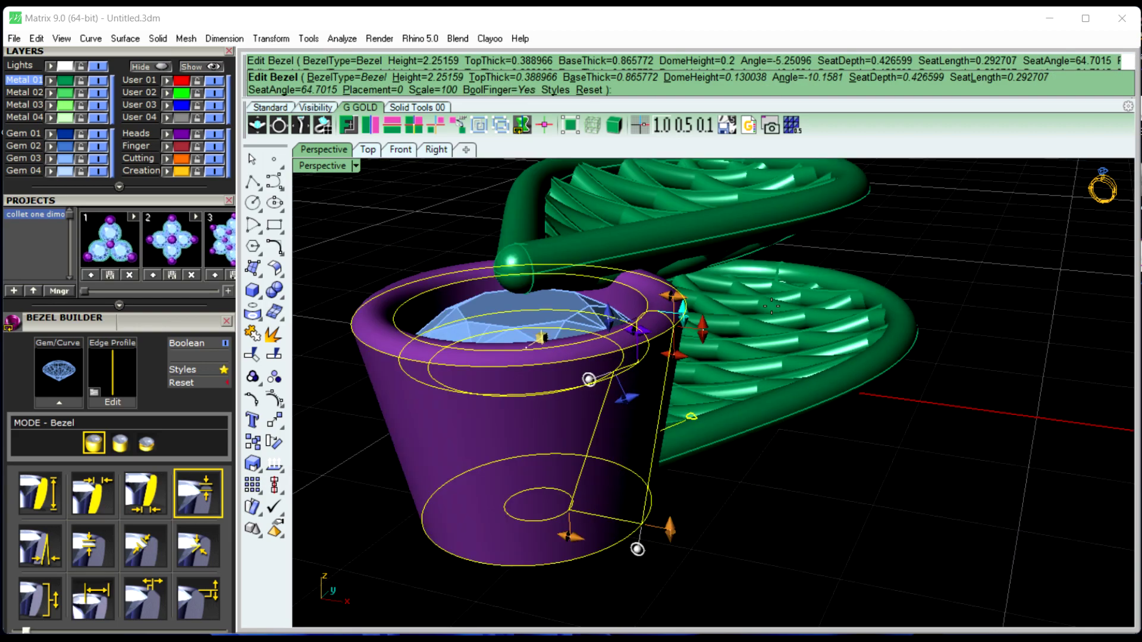
scroll(772, 306, down, 3)
right_click(643, 475)
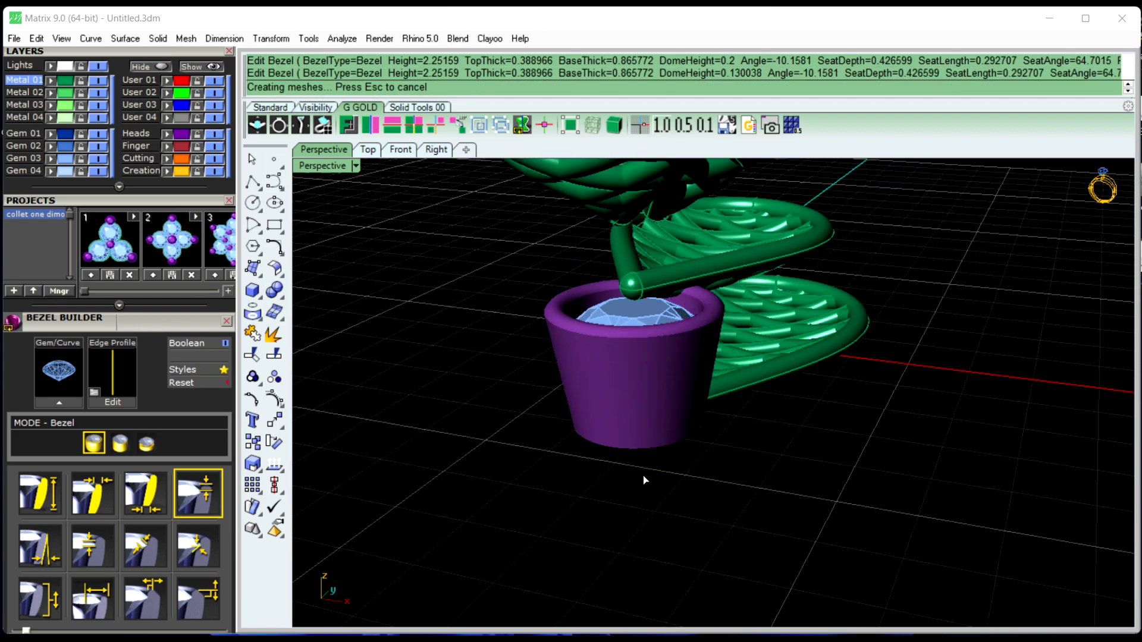
right_drag(642, 441, 738, 463)
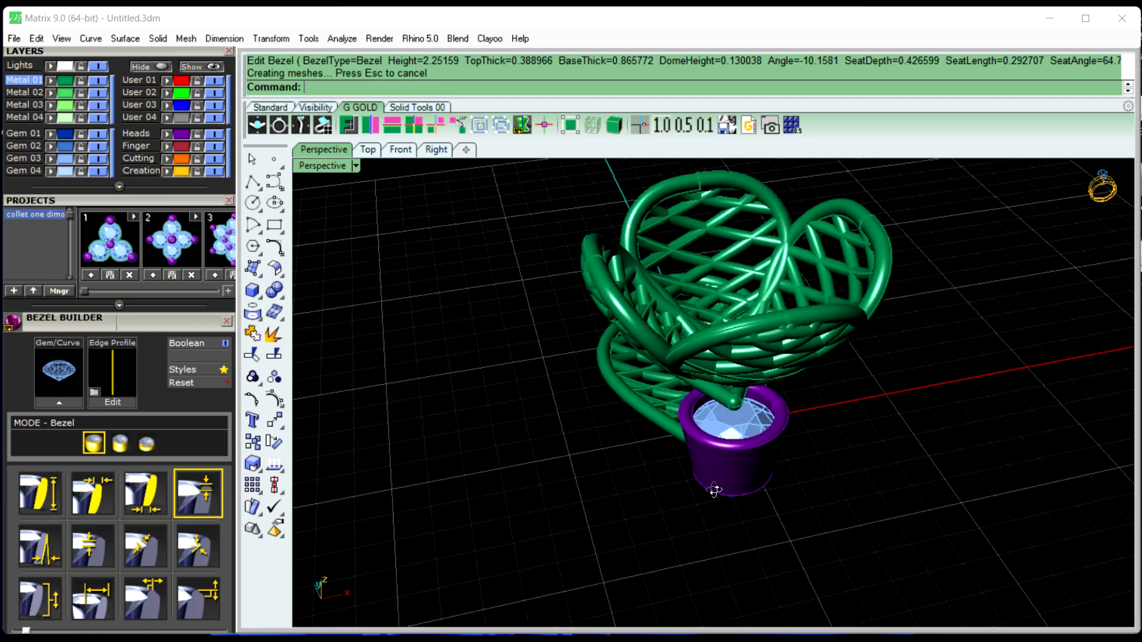
Group the diamond together with its bezel
scroll(737, 463, up, 5)
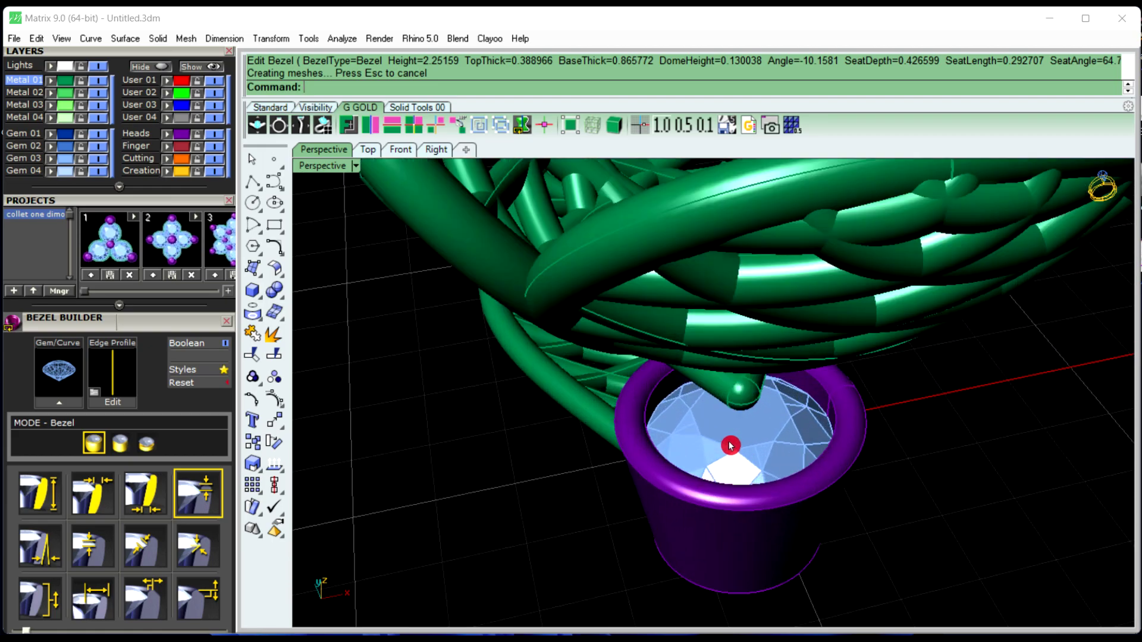
click(731, 444)
shift+click(730, 550)
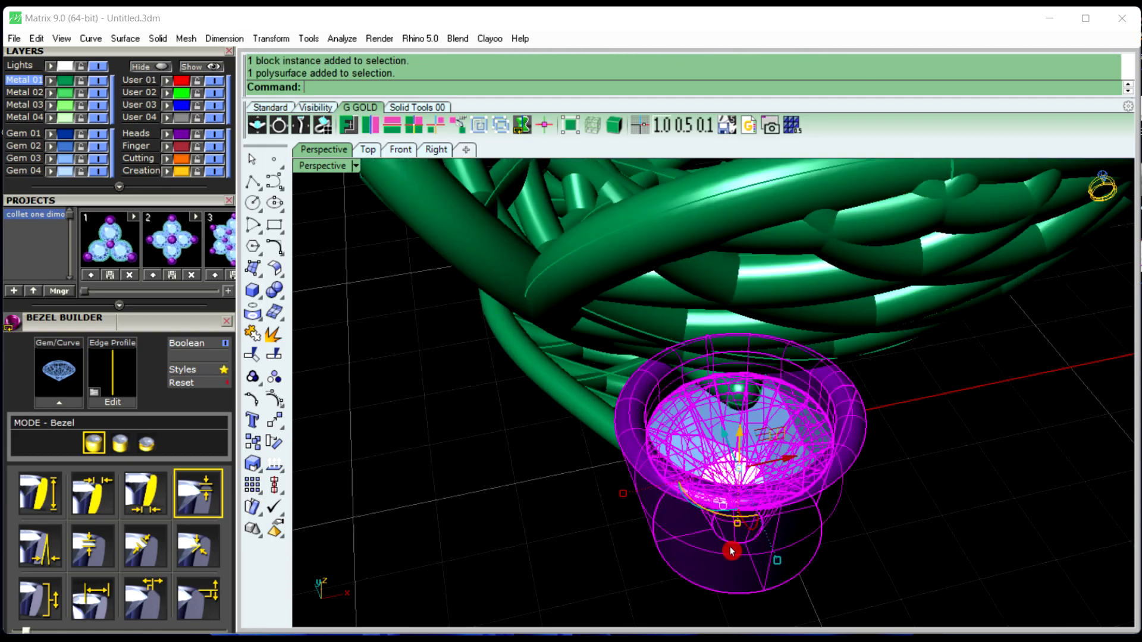
click(253, 376)
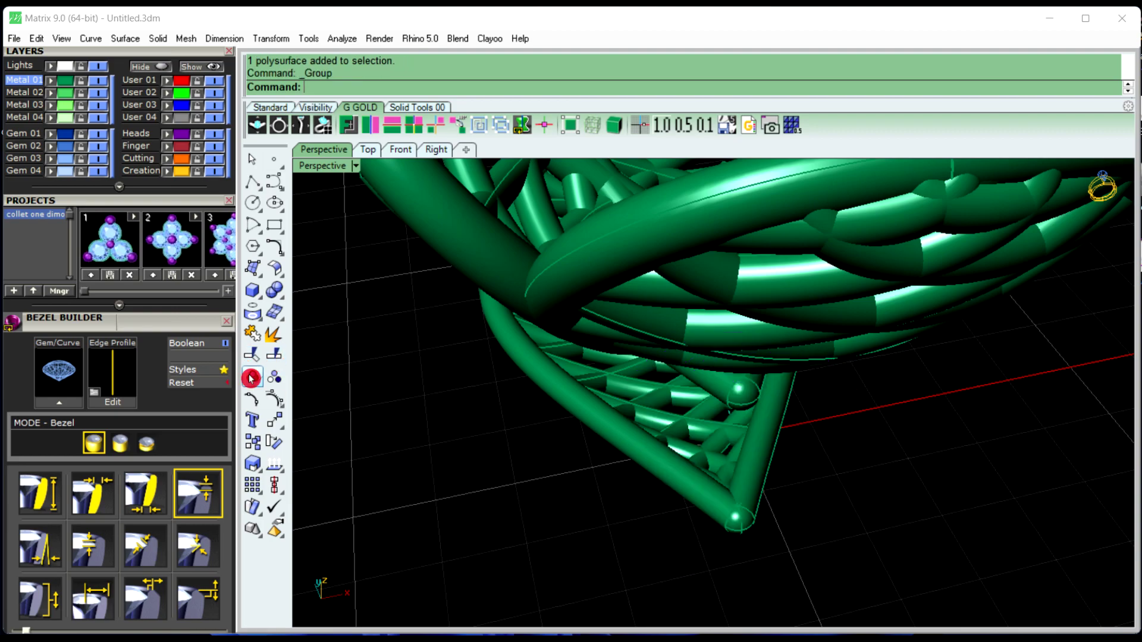
Lift the grouped diamond and bezel into the flower's centre from the Front view
scroll(507, 475, down, 3)
click(662, 467)
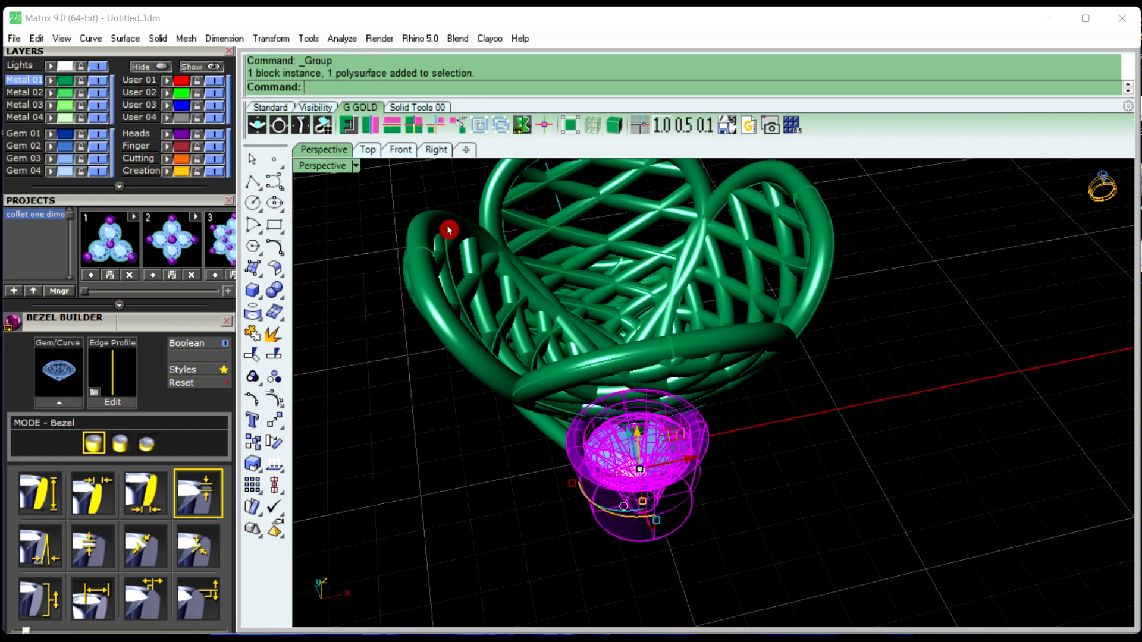
click(407, 156)
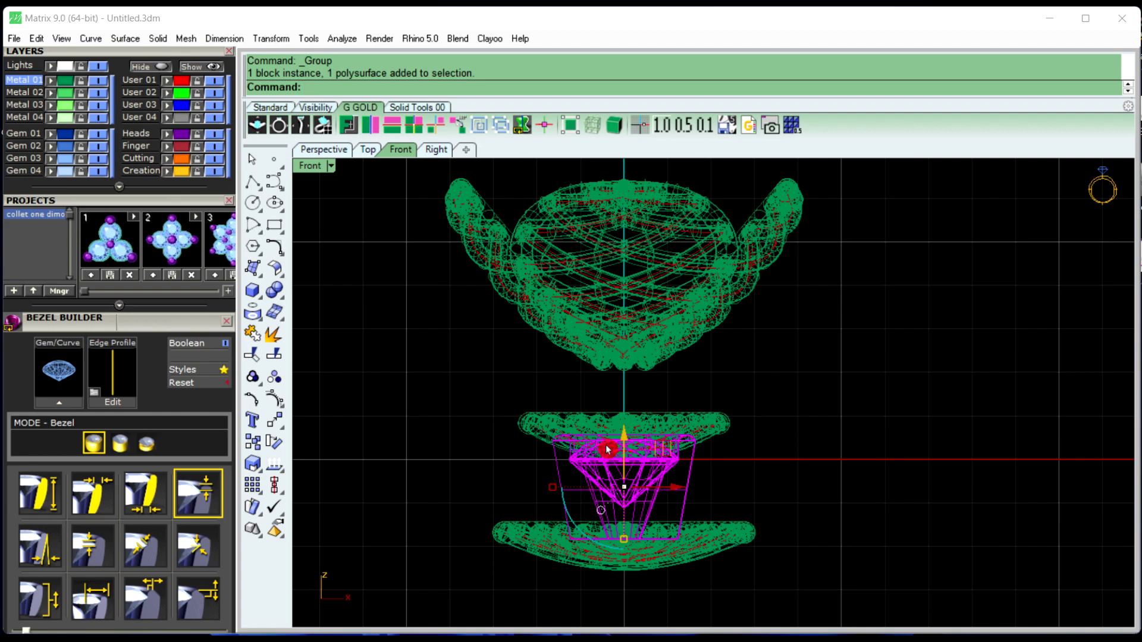
mouse_move(624, 446)
mouse_down()
mouse_move(626, 268)
mouse_move(634, 282)
mouse_up()
click(869, 327)
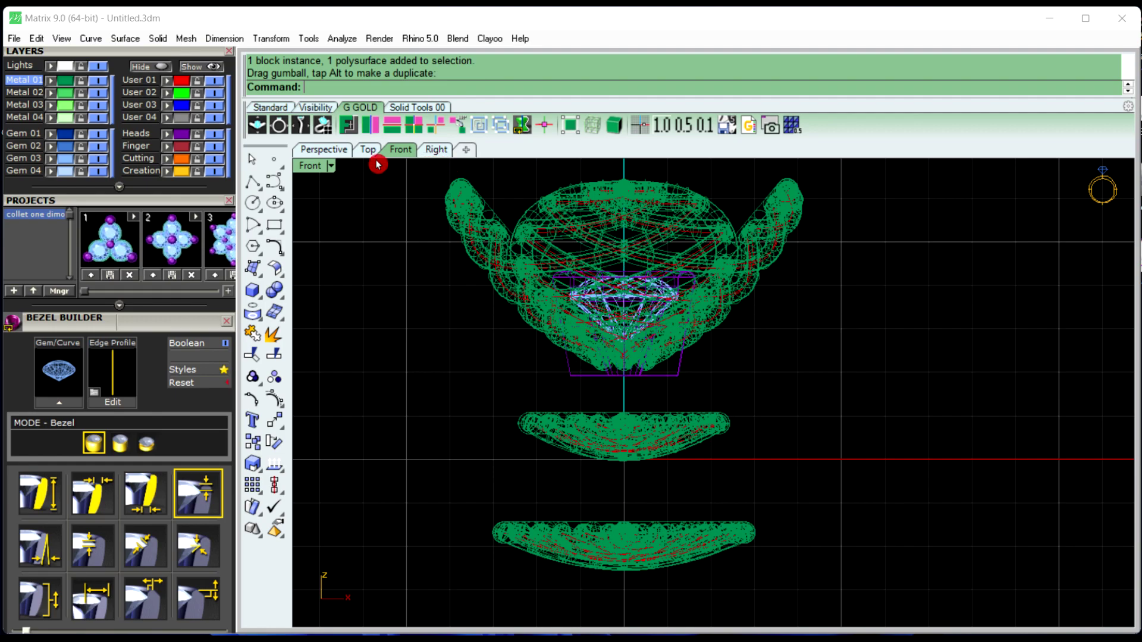
click(341, 154)
mouse_move(563, 298)
right_down()
mouse_move(670, 405)
mouse_move(694, 378)
right_up()
scroll(505, 357, down, 3)
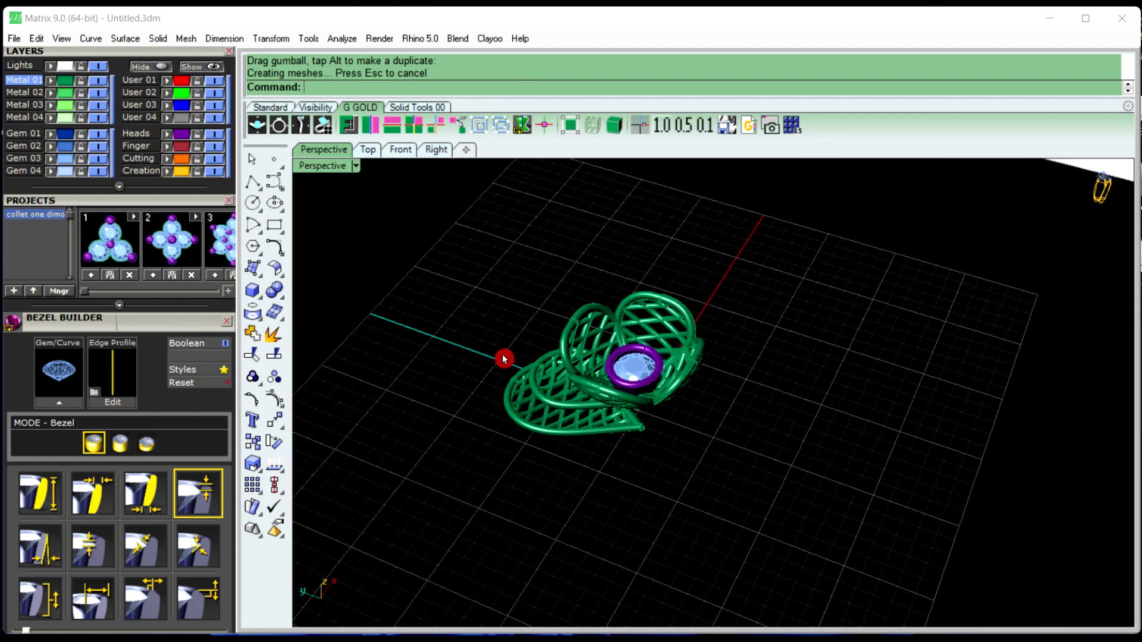
scroll(505, 358, down, 3)
scroll(521, 375, down, 2)
scroll(582, 273, up, 3)
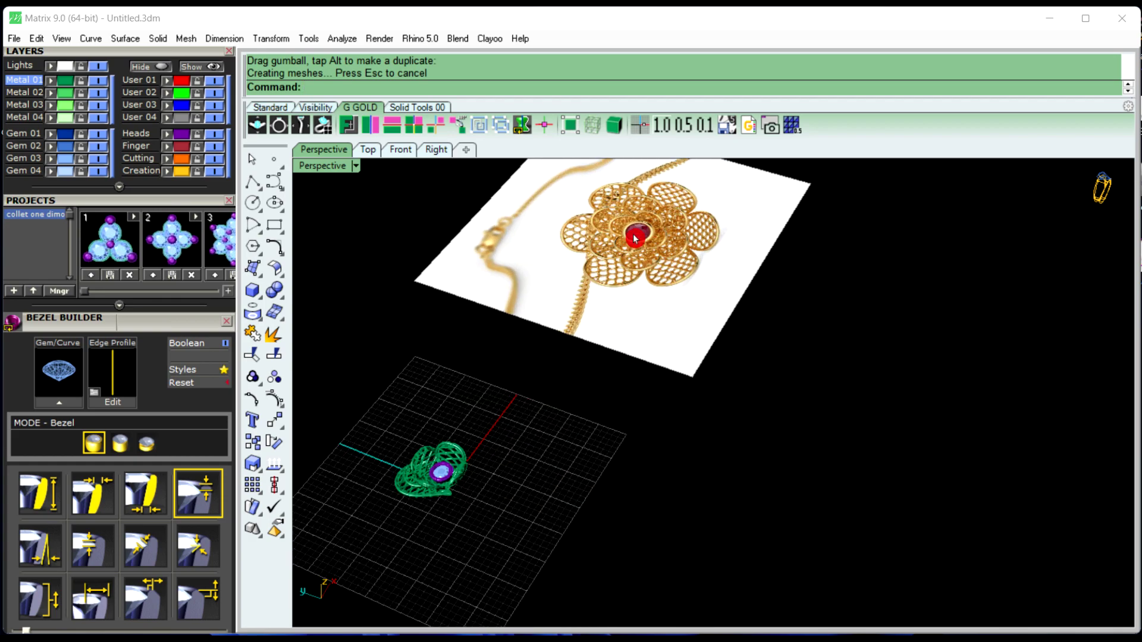
scroll(642, 227, up, 3)
scroll(643, 227, up, 3)
scroll(642, 229, up, 1)
scroll(641, 231, up, 1)
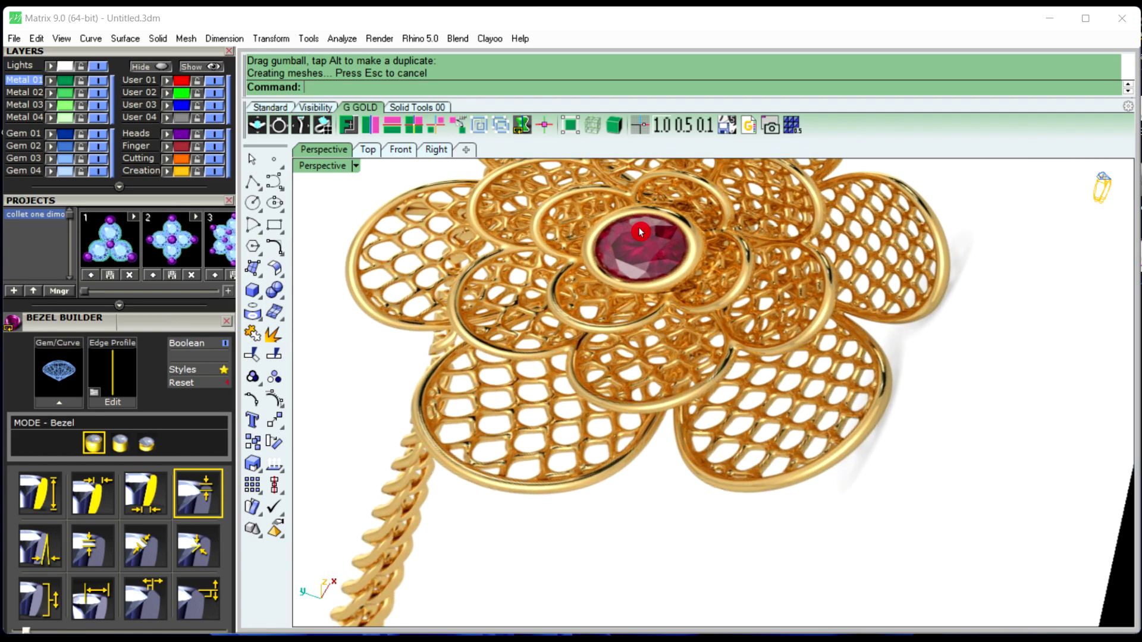
scroll(641, 232, up, 1)
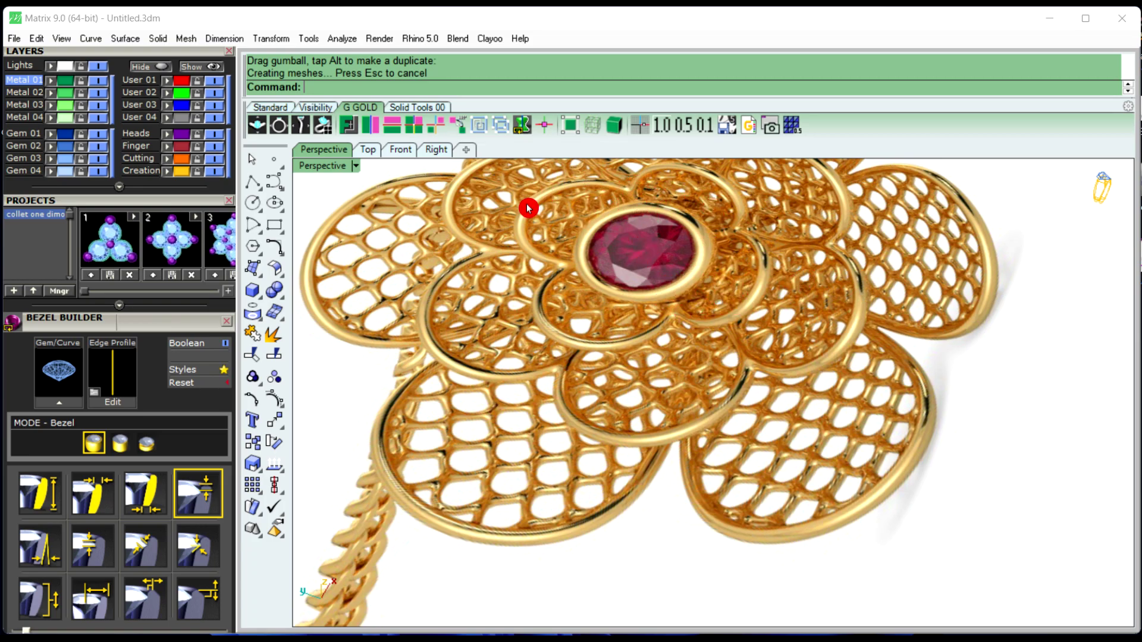
scroll(731, 264, down, 5)
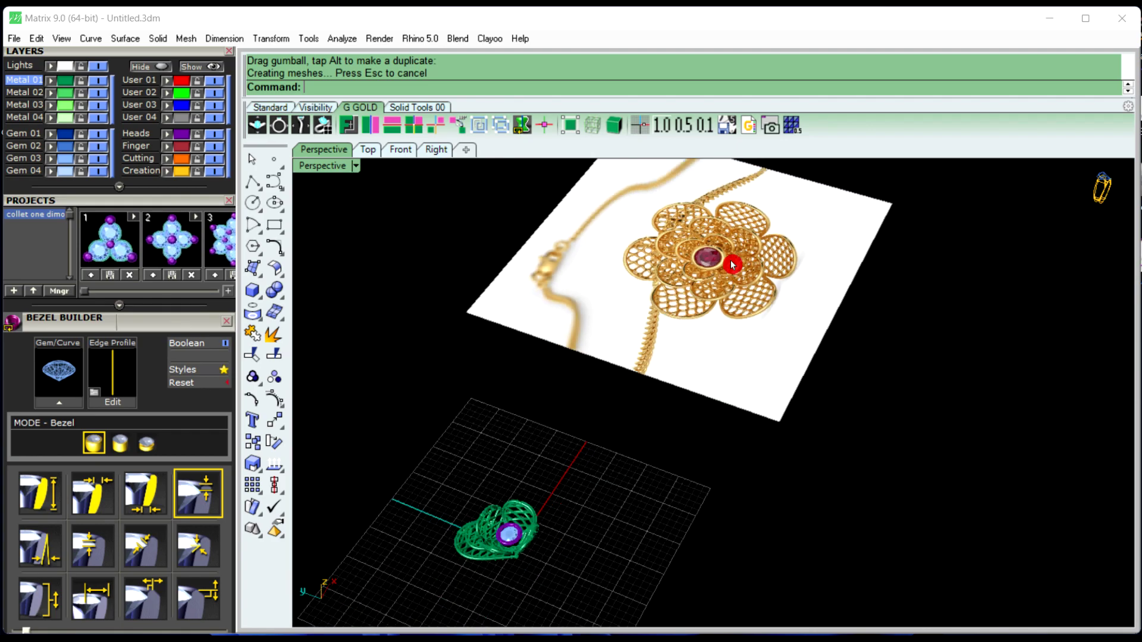
right_drag(726, 265, 614, 432)
scroll(566, 375, up, 1)
scroll(566, 333, up, 2)
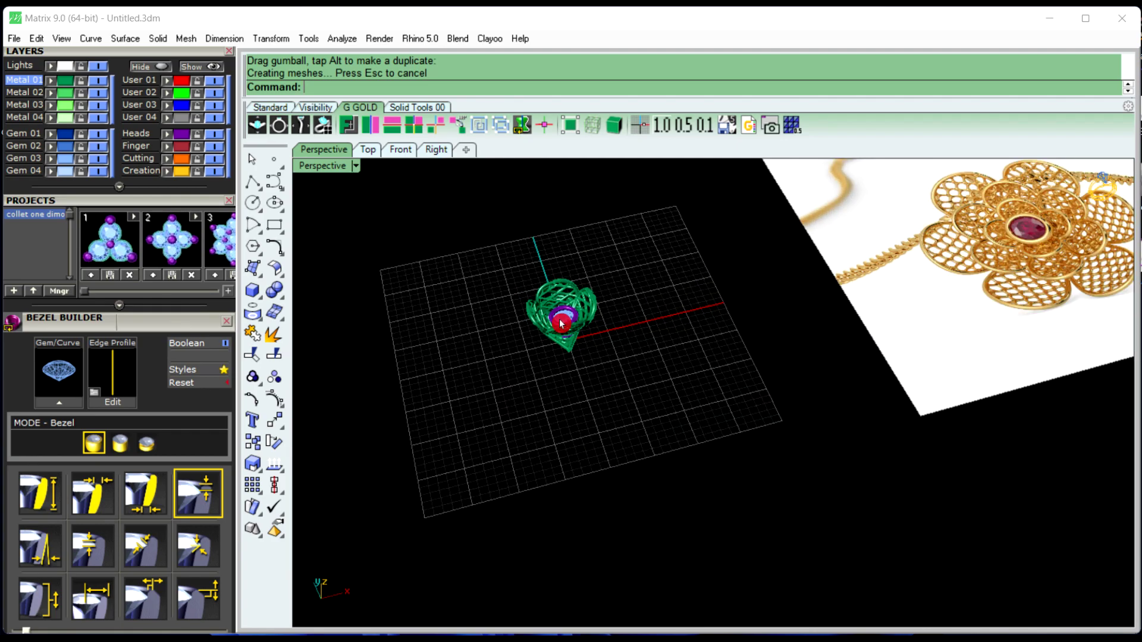
scroll(560, 315, up, 4)
scroll(574, 323, up, 3)
scroll(574, 323, down, 3)
mouse_move(576, 319)
right_down()
mouse_move(650, 316)
mouse_move(644, 327)
right_up()
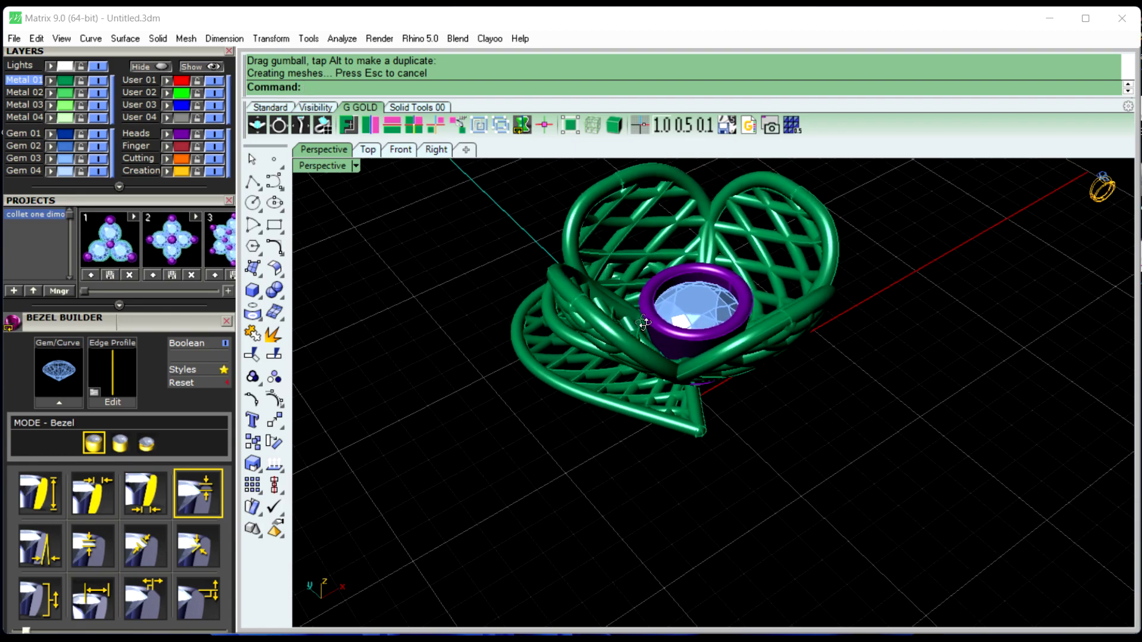
Drag the diamond and bezel further up in Front view, then inspect in Perspective
click(680, 322)
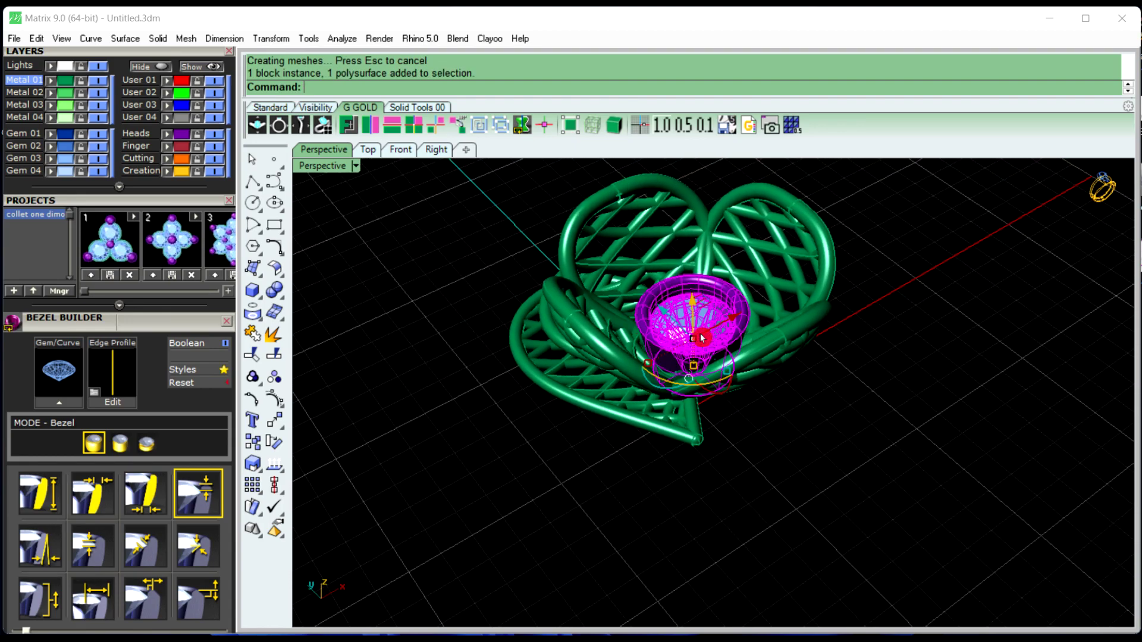
click(407, 156)
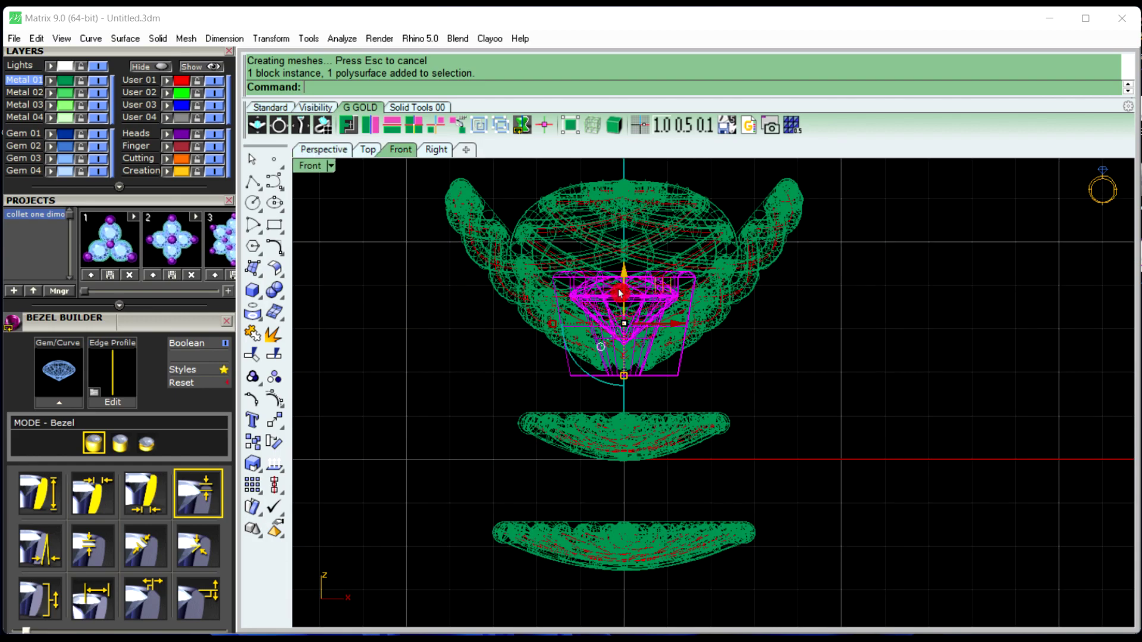
drag(624, 278, 623, 248)
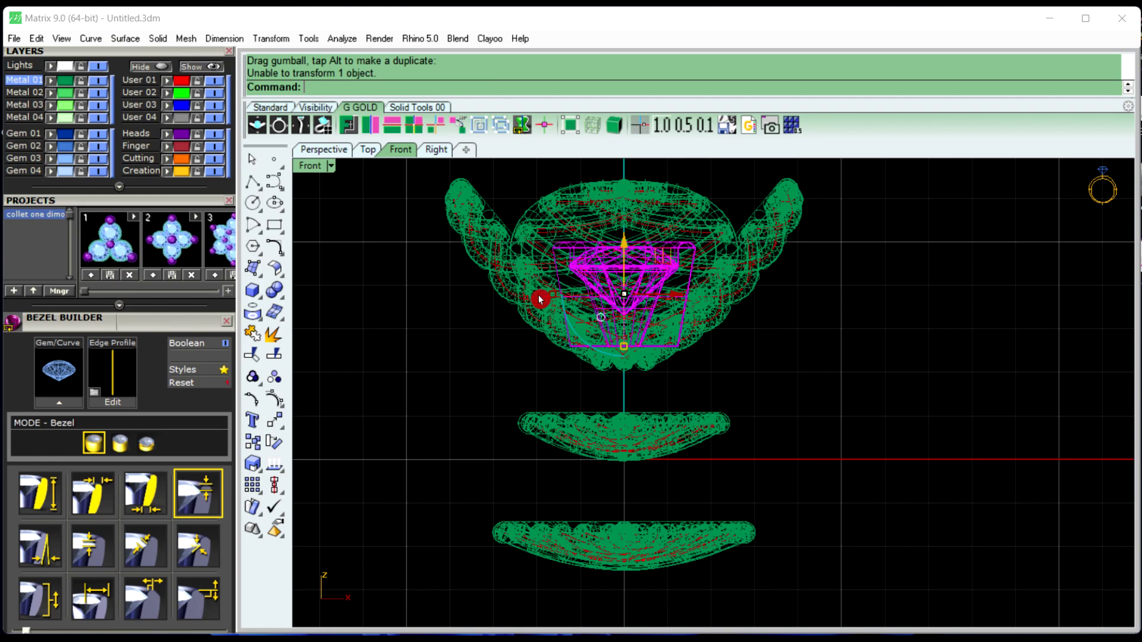
click(506, 319)
click(331, 152)
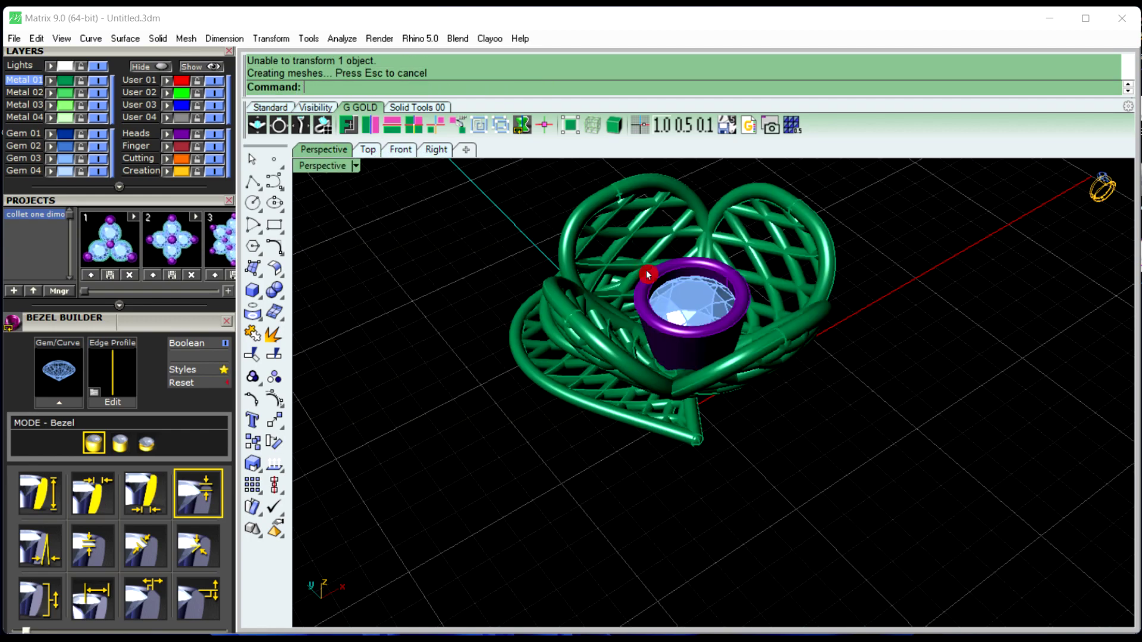
mouse_move(649, 277)
right_down()
mouse_move(606, 290)
mouse_move(711, 294)
right_up()
scroll(632, 280, up, 3)
scroll(632, 280, up, 2)
scroll(762, 328, down, 5)
right_drag(762, 327, 734, 357)
Move the upper petal group down toward the centre in Top view and check it
scroll(565, 334, up, 4)
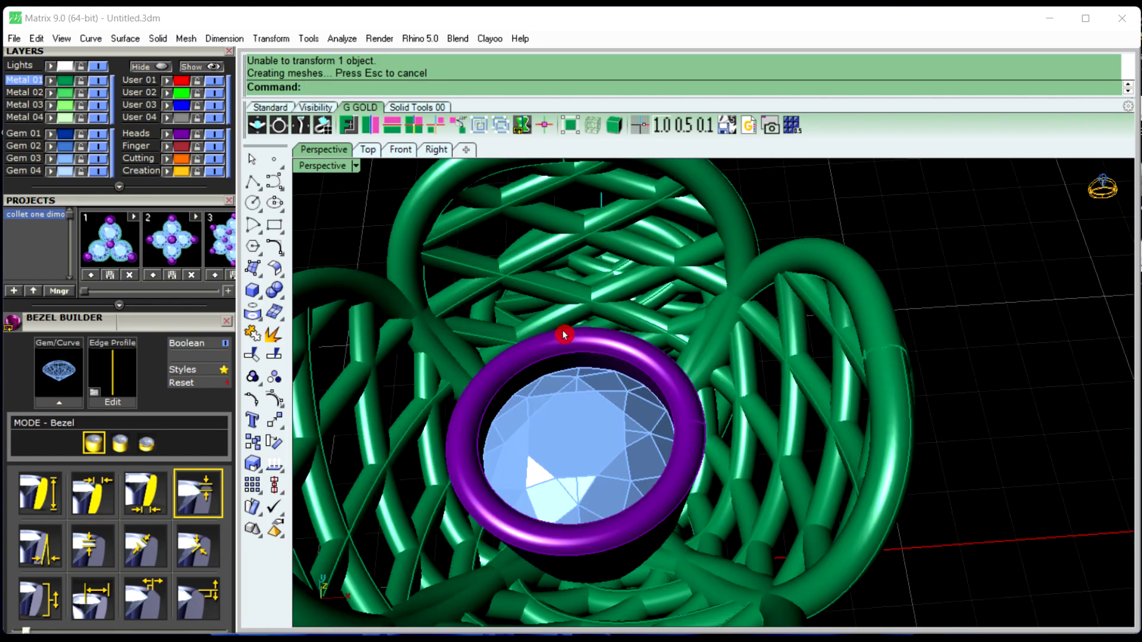
click(615, 290)
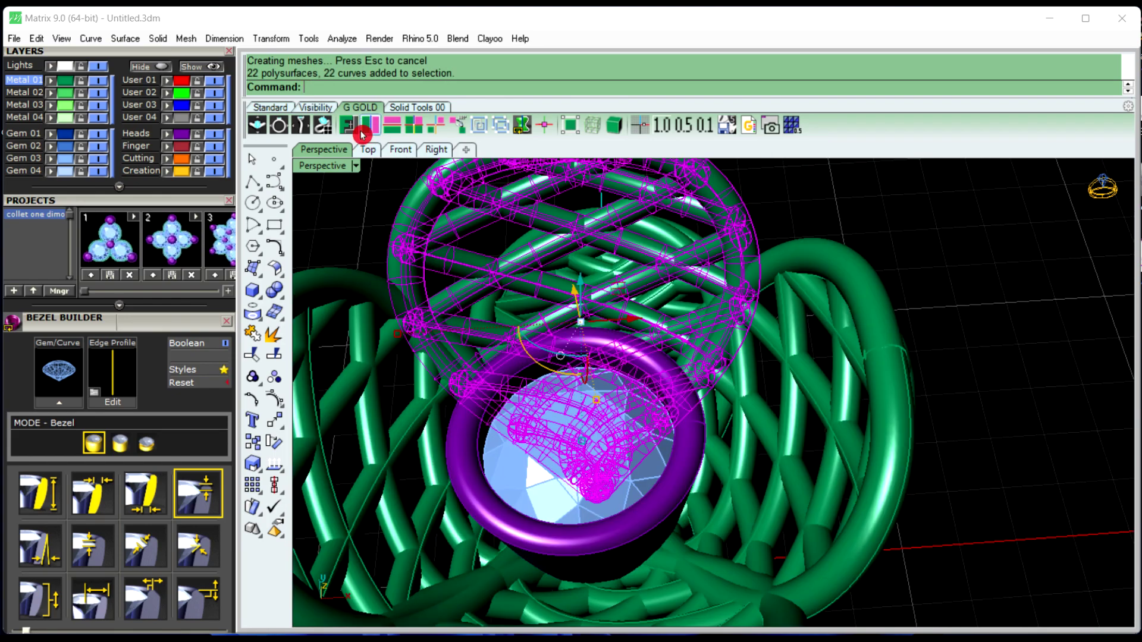
click(368, 149)
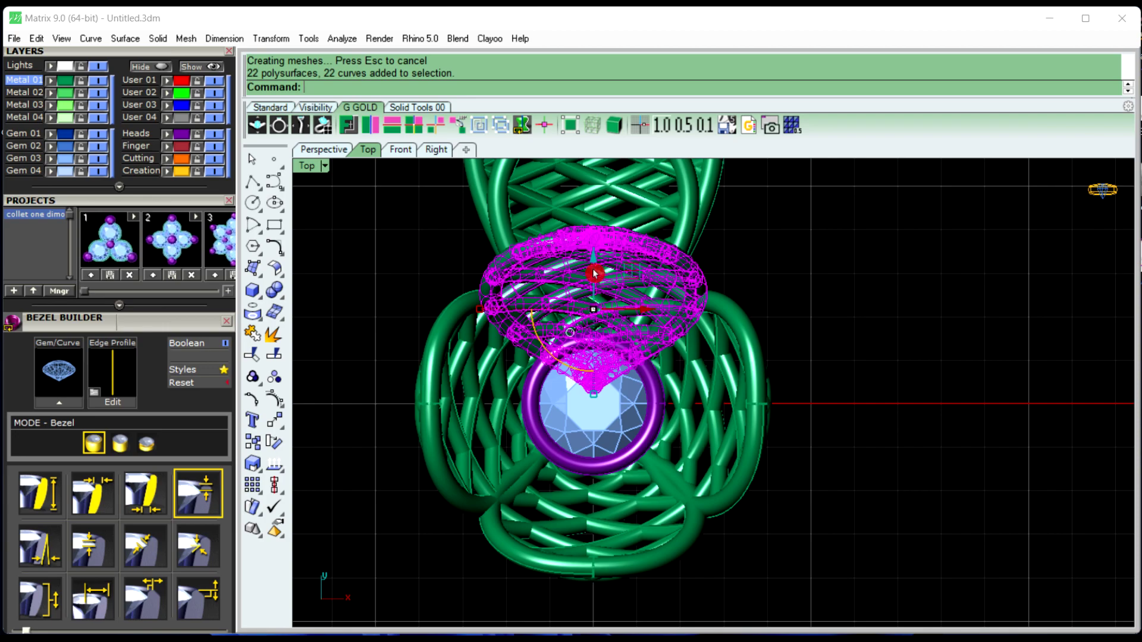
drag(595, 272, 594, 280)
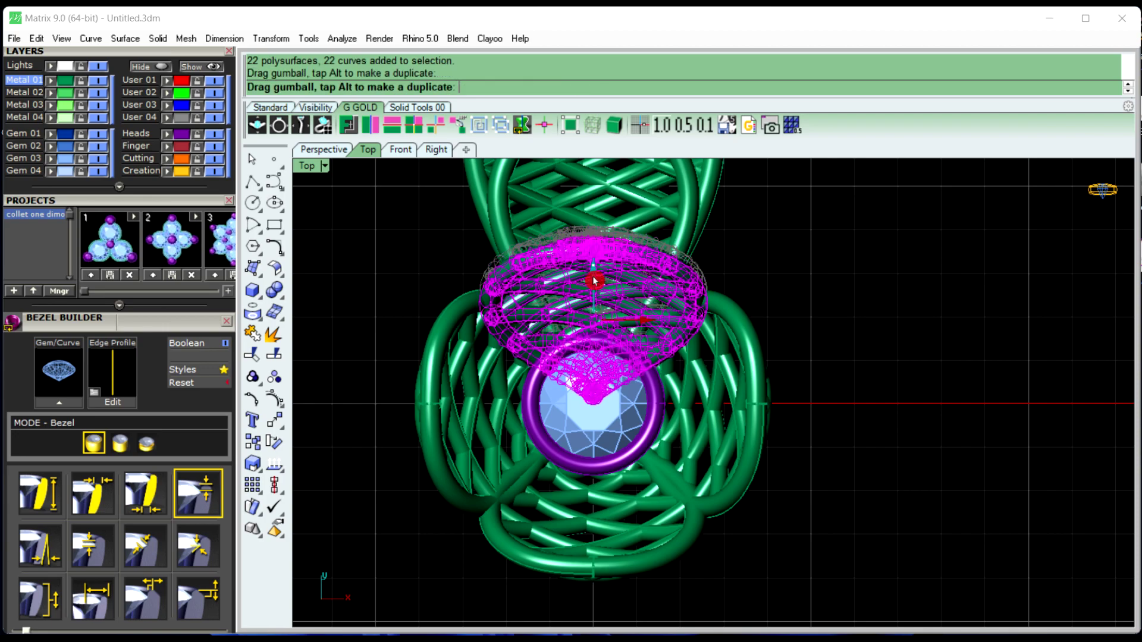
click(782, 283)
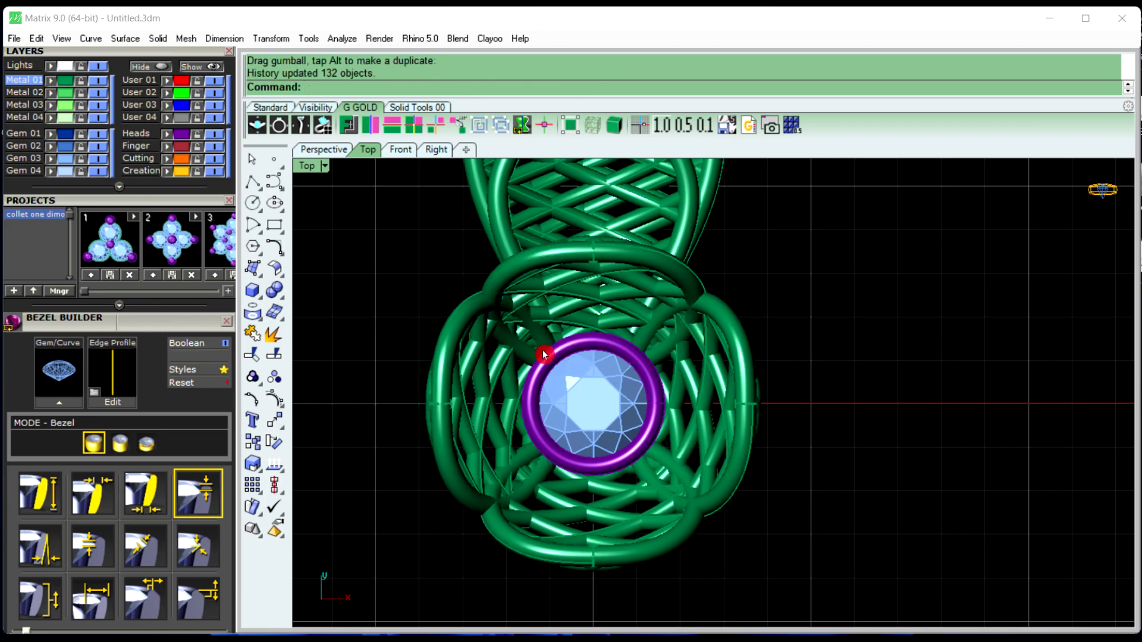
click(315, 159)
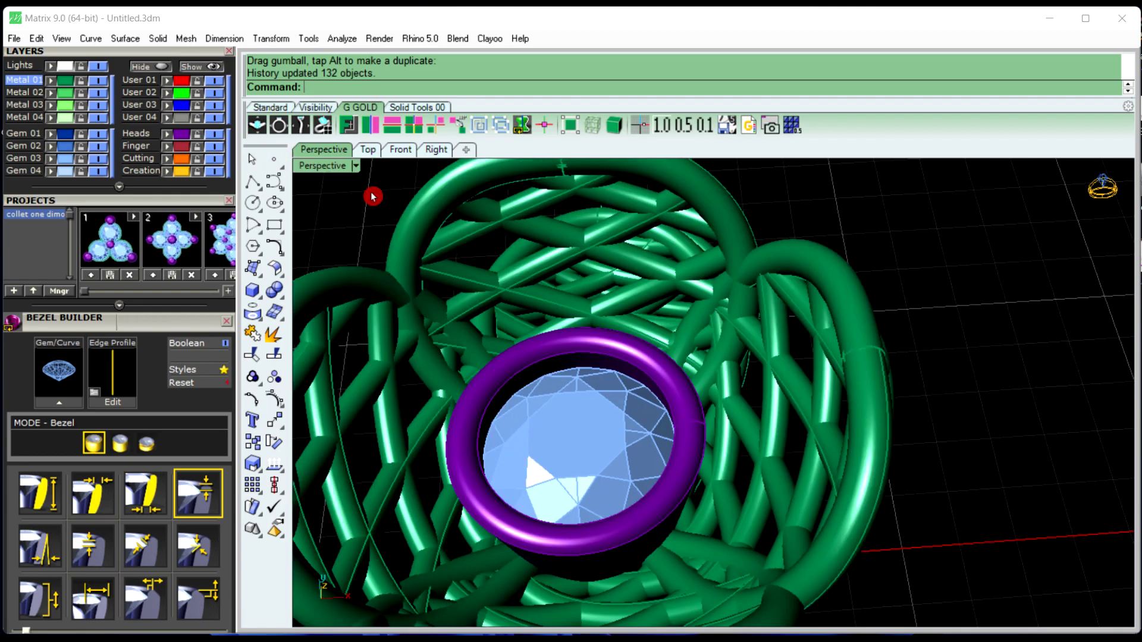
mouse_move(373, 194)
right_down()
mouse_move(773, 205)
mouse_move(573, 255)
right_up()
scroll(773, 205, down, 3)
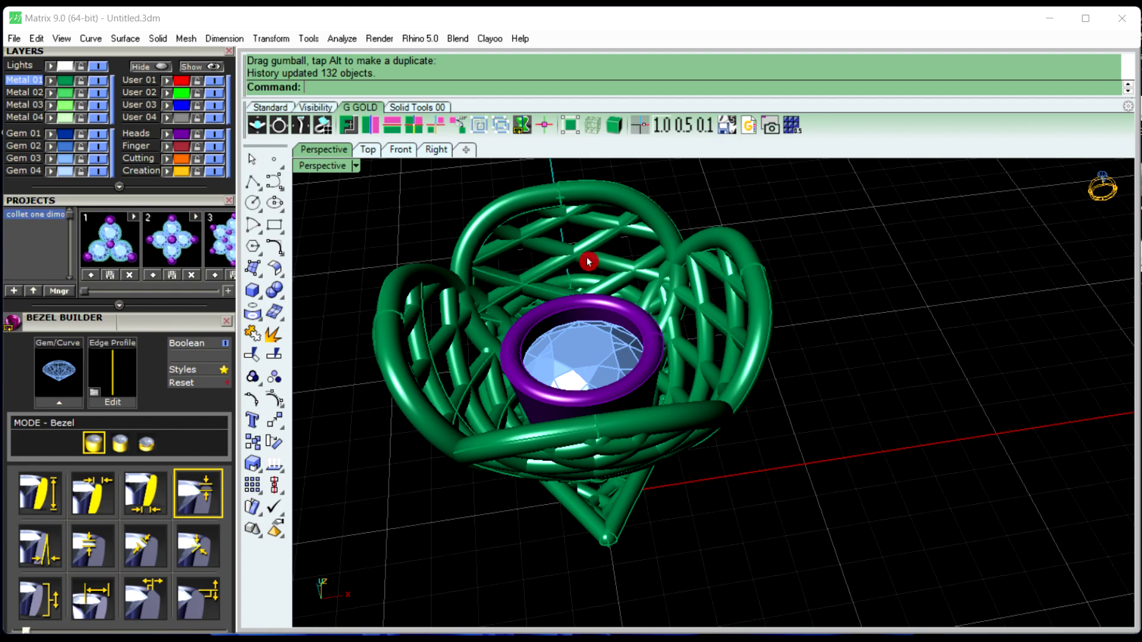
Nudge the upper petal group again in Top view and inspect in Perspective
click(373, 154)
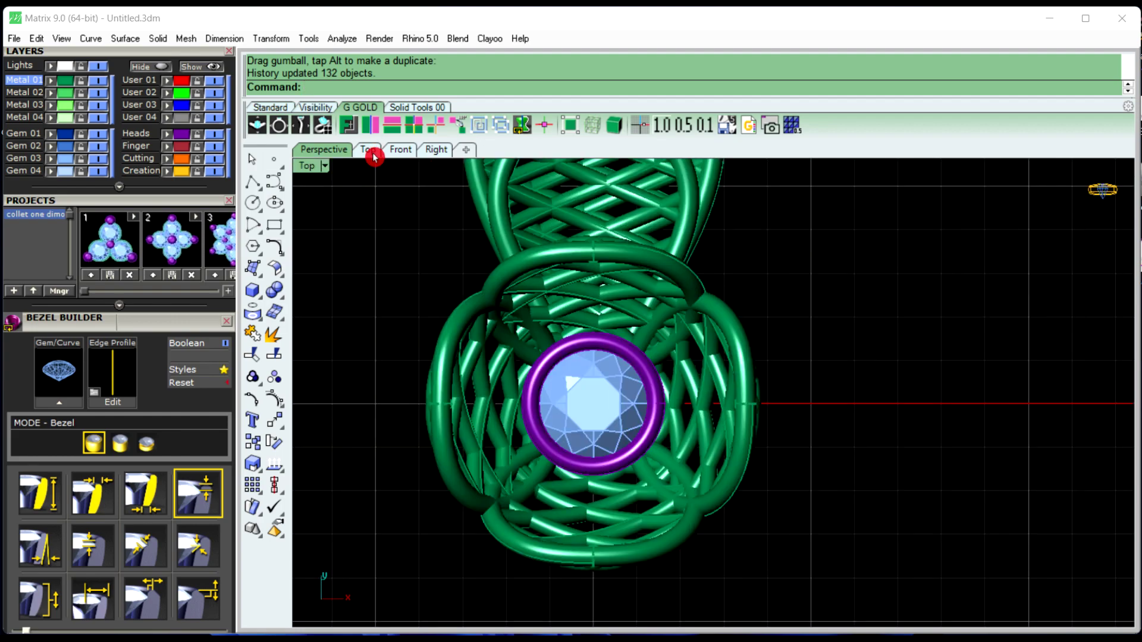
click(599, 294)
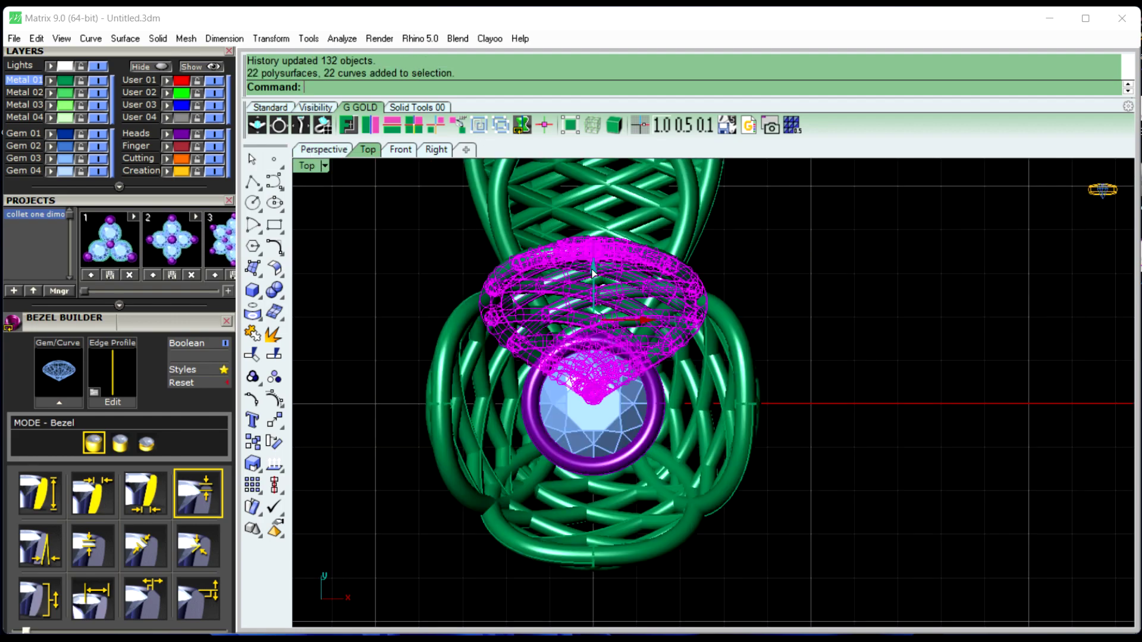
click(593, 273)
click(744, 248)
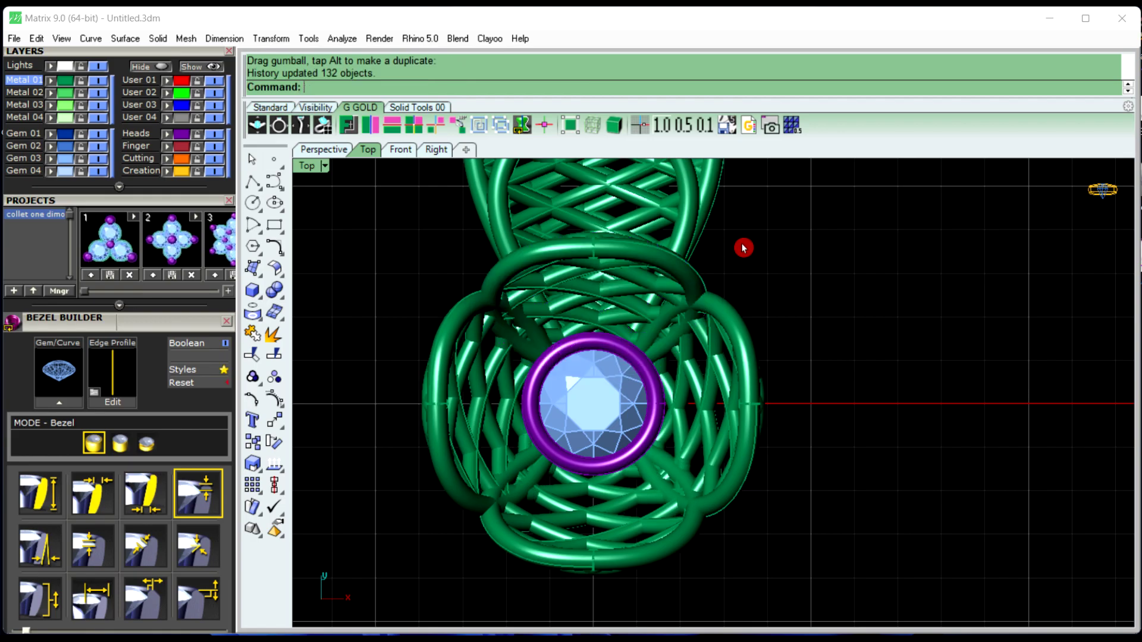
click(326, 152)
mouse_move(581, 357)
right_down()
mouse_move(632, 356)
mouse_move(582, 249)
right_up()
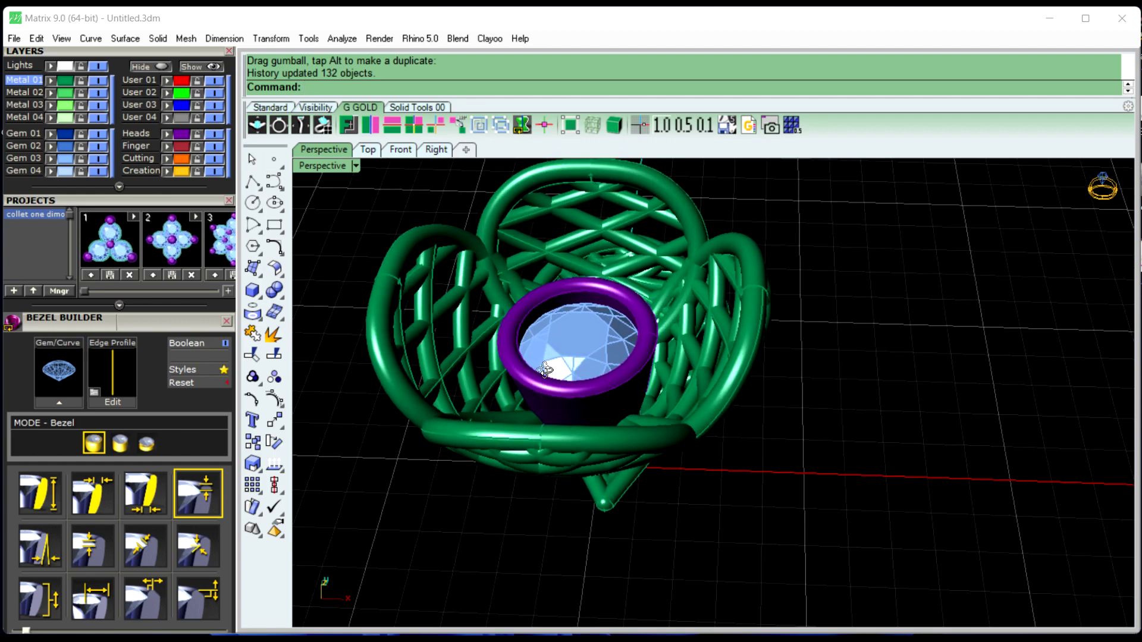
Shift the upper petal group slightly upward and check the result in Perspective
click(366, 152)
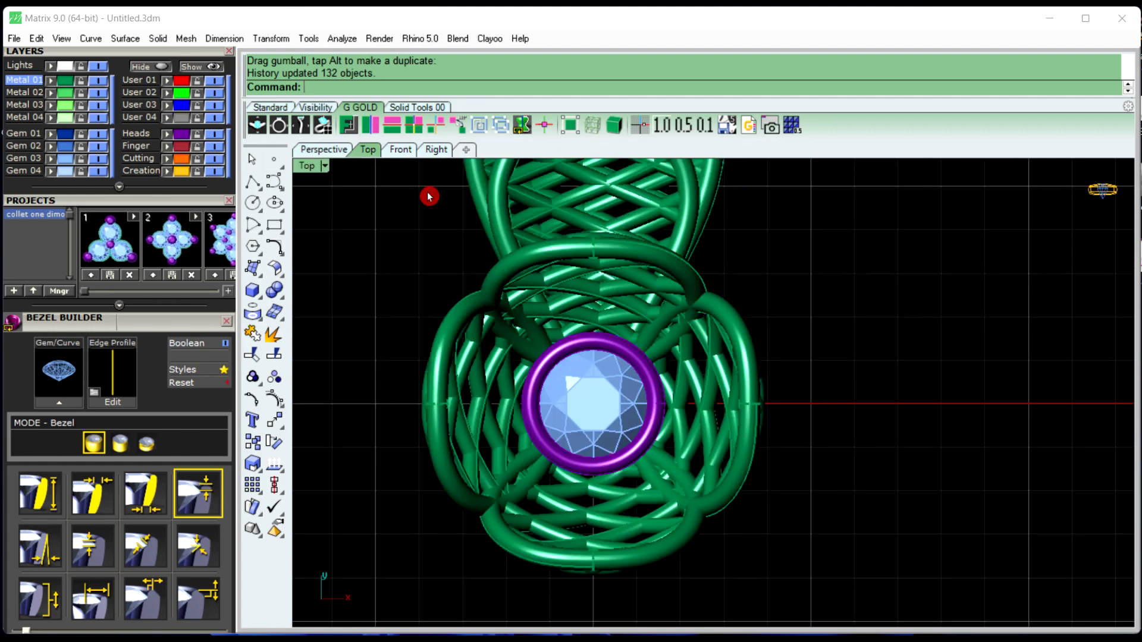
click(595, 304)
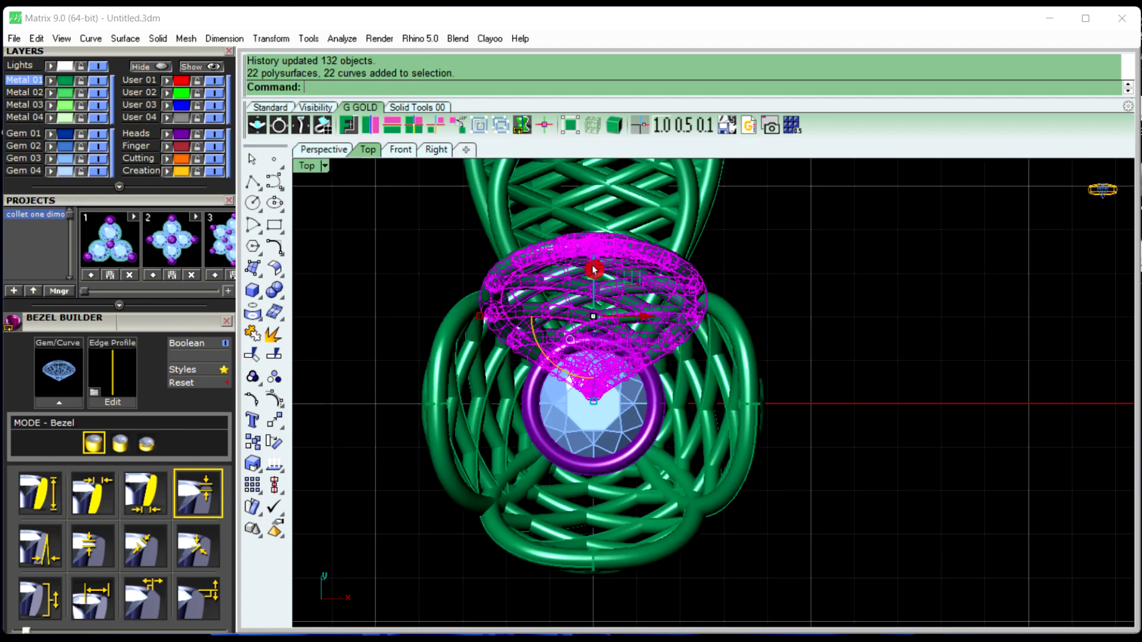
drag(593, 270, 593, 260)
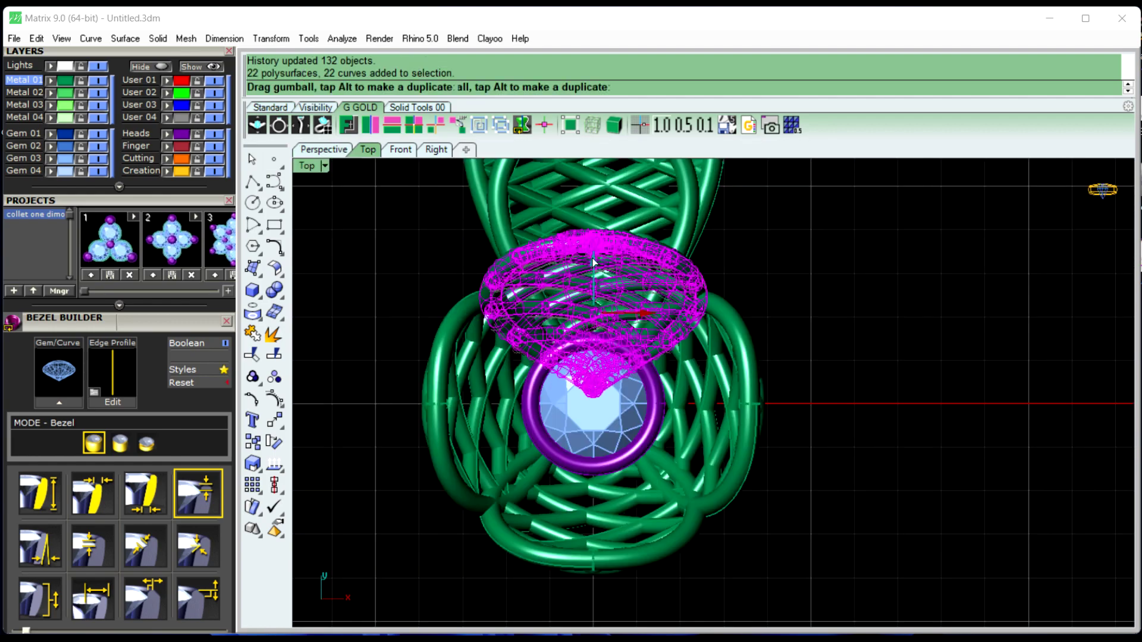
click(766, 259)
click(333, 156)
mouse_move(740, 362)
right_down()
mouse_move(785, 322)
mouse_move(559, 350)
right_up()
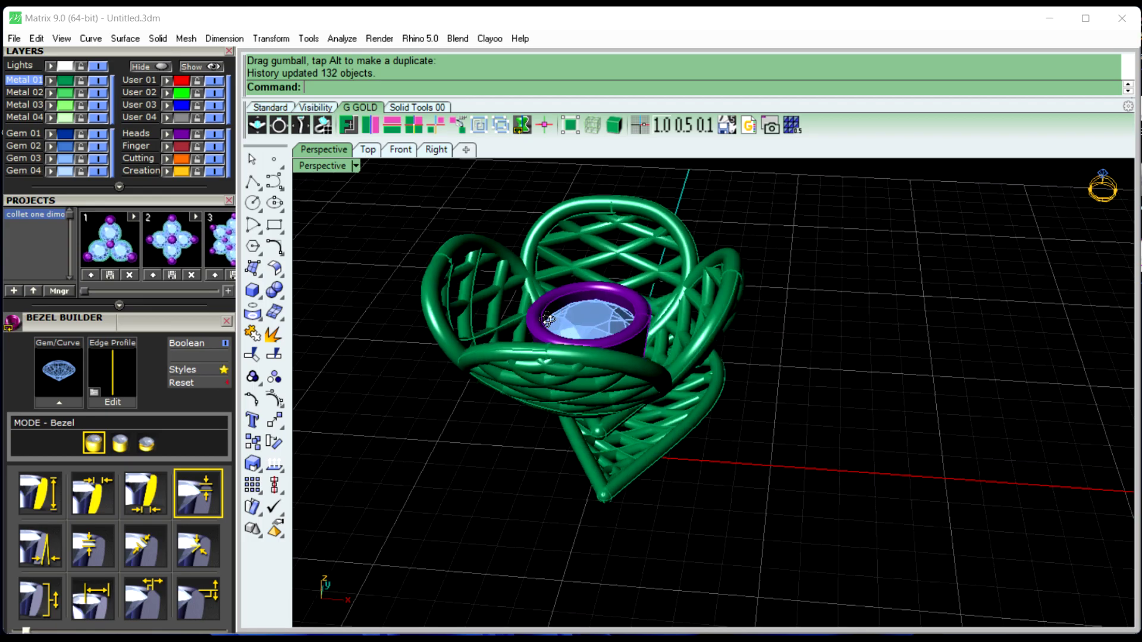
Orbit around the ring and select the diamond and its bezel
mouse_move(590, 355)
right_down()
mouse_move(583, 363)
mouse_move(683, 382)
mouse_move(640, 387)
mouse_move(641, 400)
mouse_move(599, 356)
right_up()
scroll(581, 365, down, 3)
scroll(579, 368, down, 3)
scroll(600, 356, up, 5)
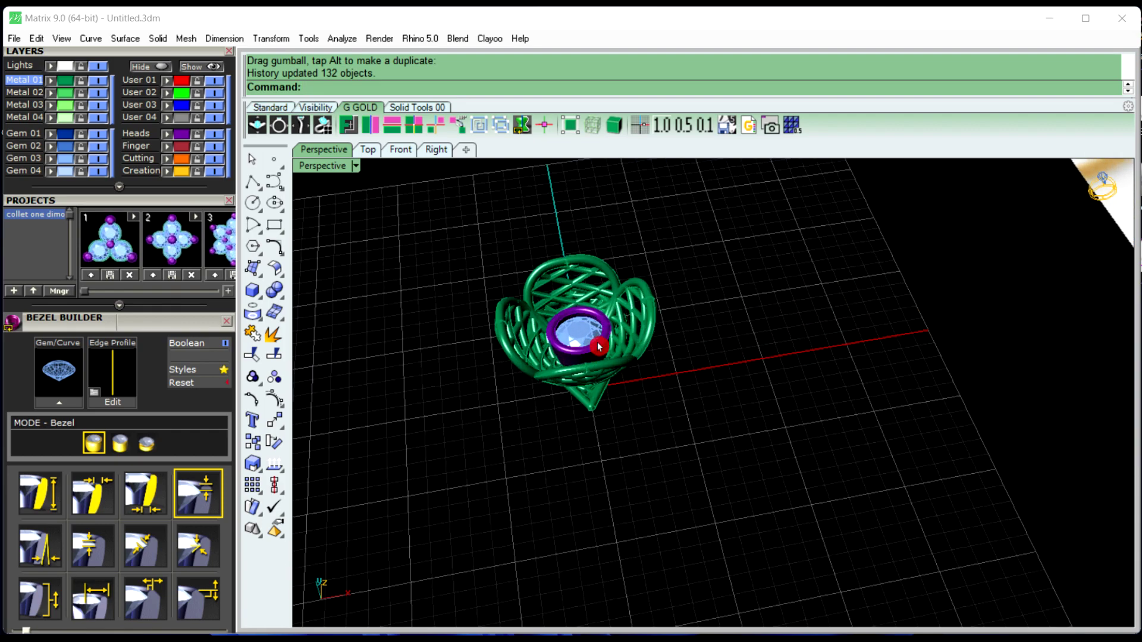
scroll(559, 329, up, 2)
scroll(591, 339, up, 3)
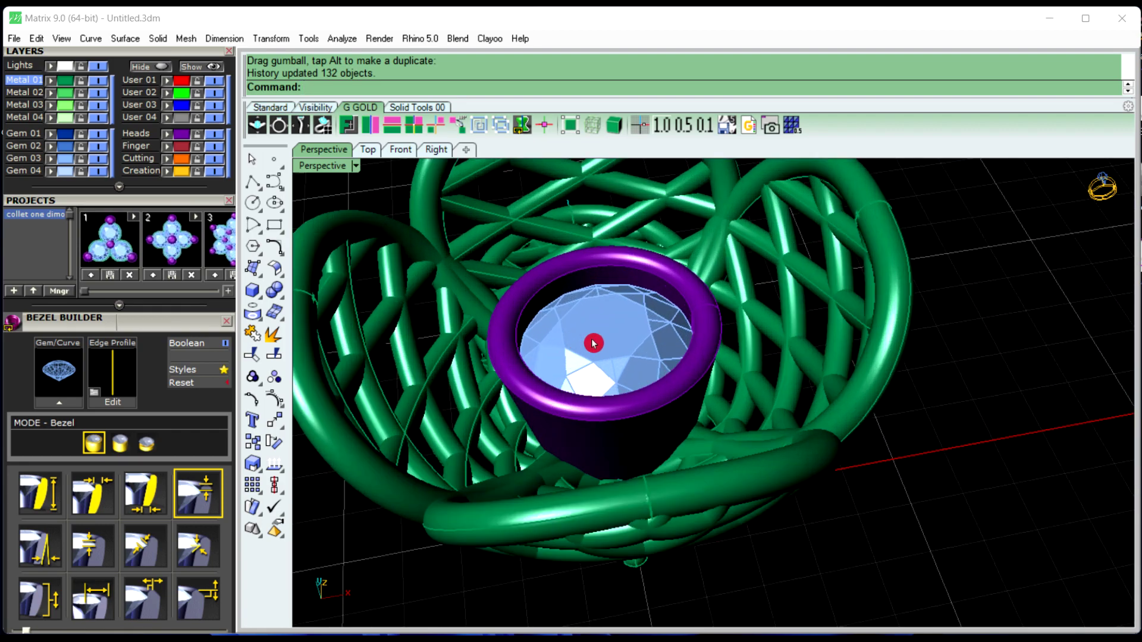
click(593, 343)
Delete the diamond and its bezel from the flower
key(Delete)
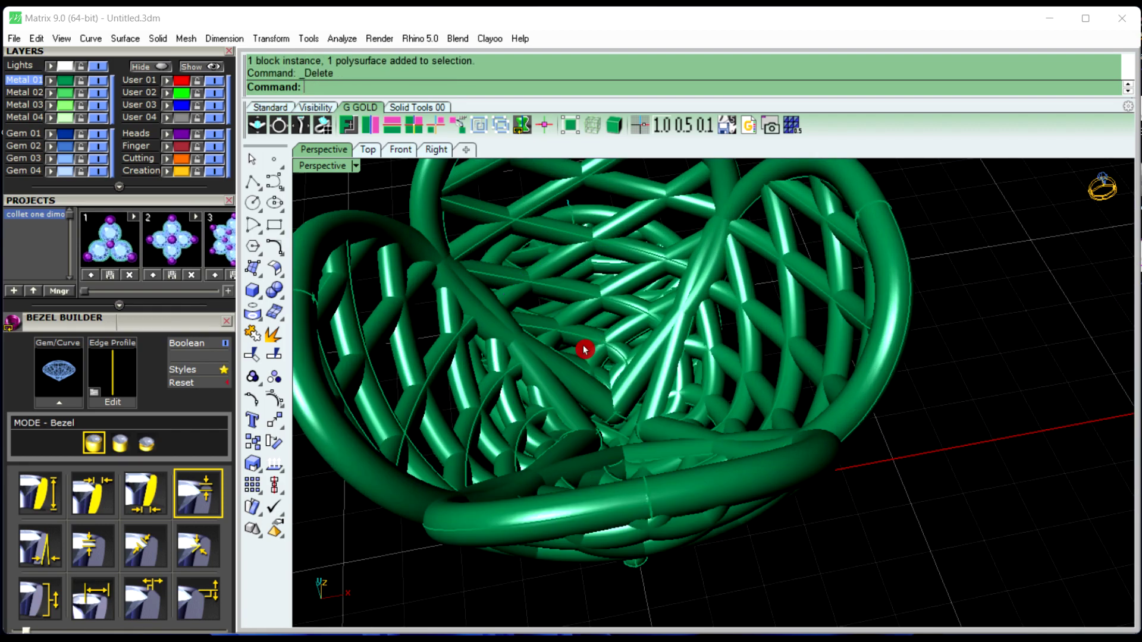
scroll(584, 349, down, 5)
click(1062, 546)
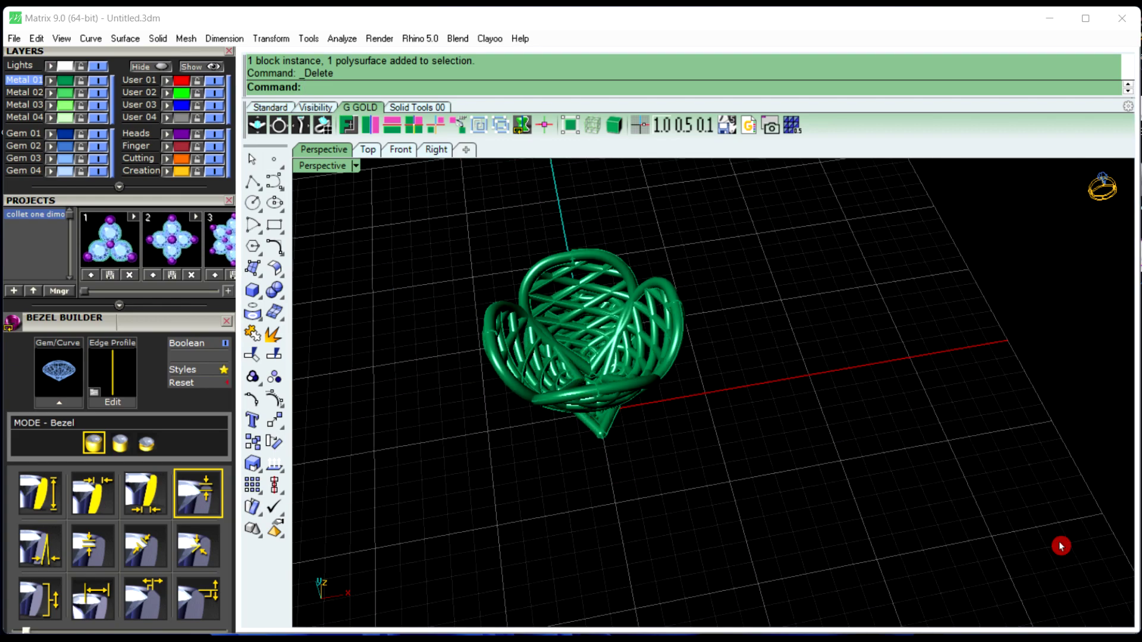
scroll(724, 397, down, 5)
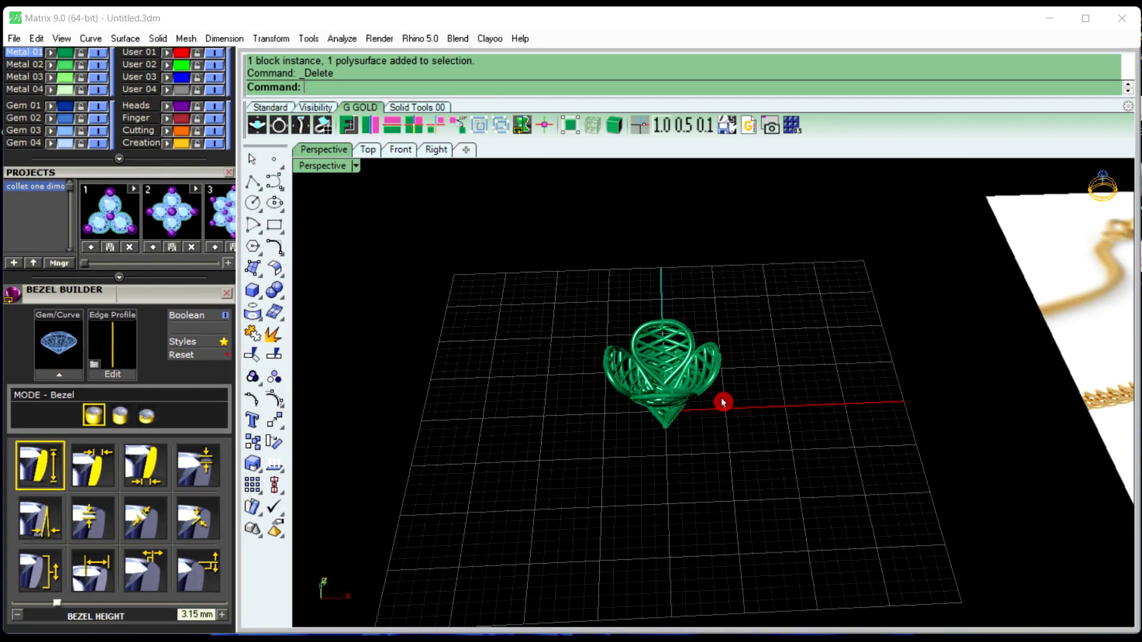
Tilt the view down onto the pendant and switch to the Top view
right_drag(724, 400, 692, 427)
scroll(675, 423, up, 2)
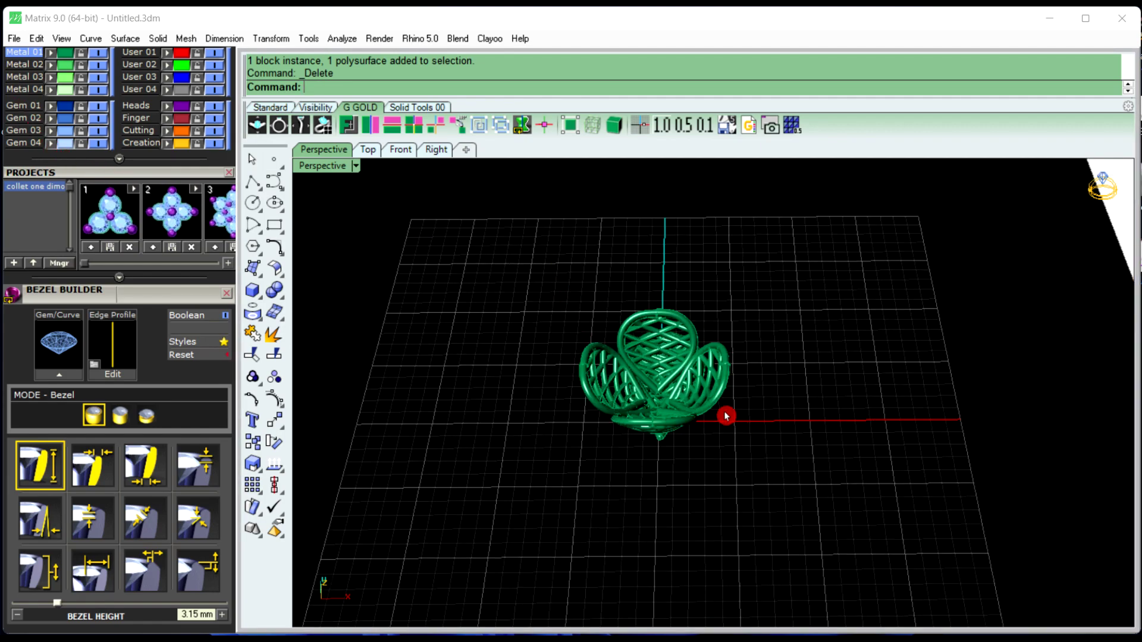
scroll(723, 414, up, 3)
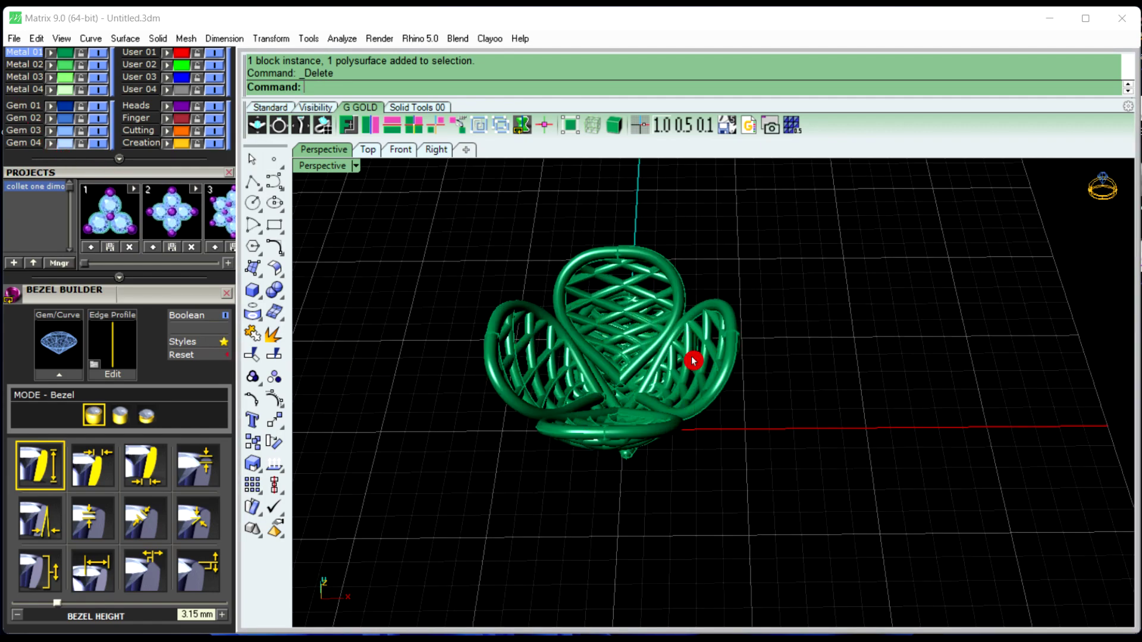
right_drag(716, 392, 709, 466)
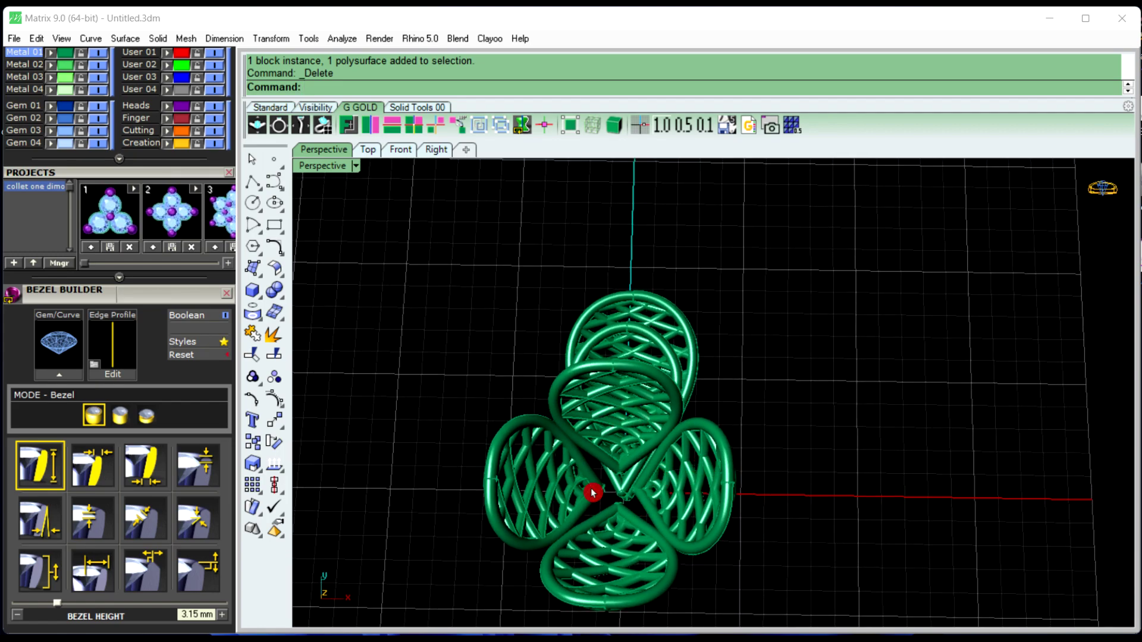
click(368, 149)
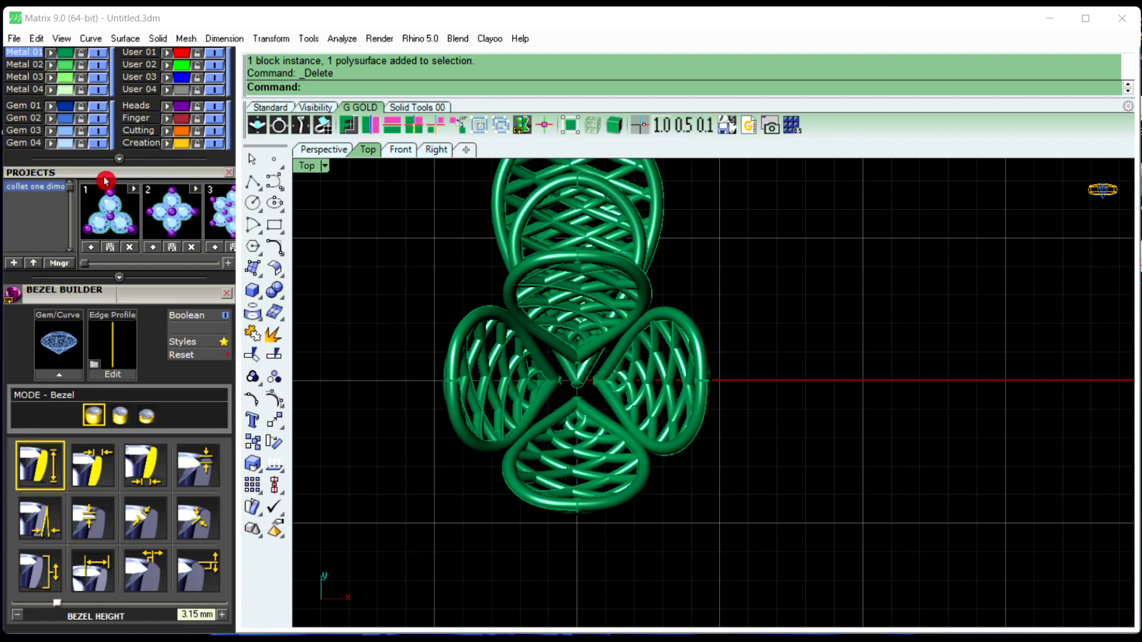
Import the 'collet one dimonad_1.3dm' project and reveal the display, snaps and layers panels
click(105, 222)
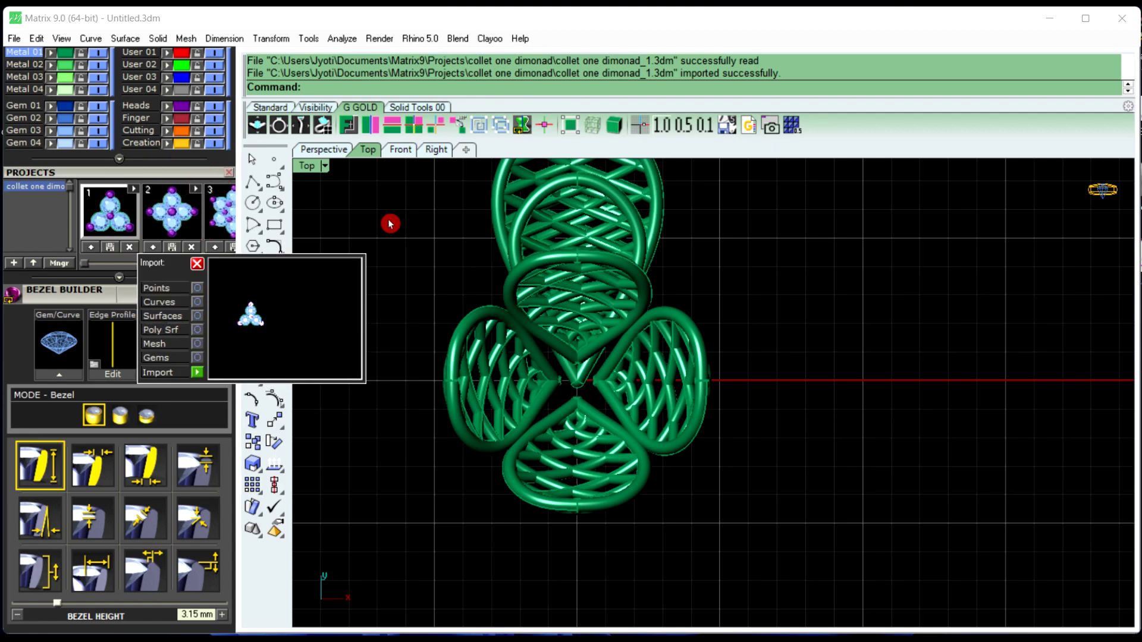
click(199, 267)
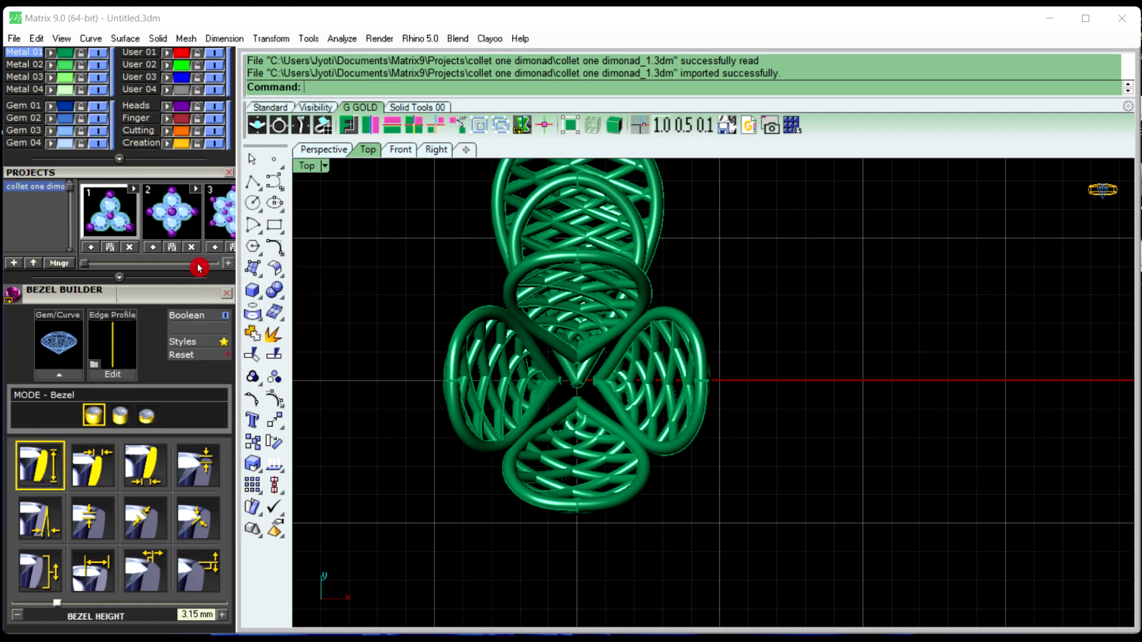
scroll(202, 220, down, 5)
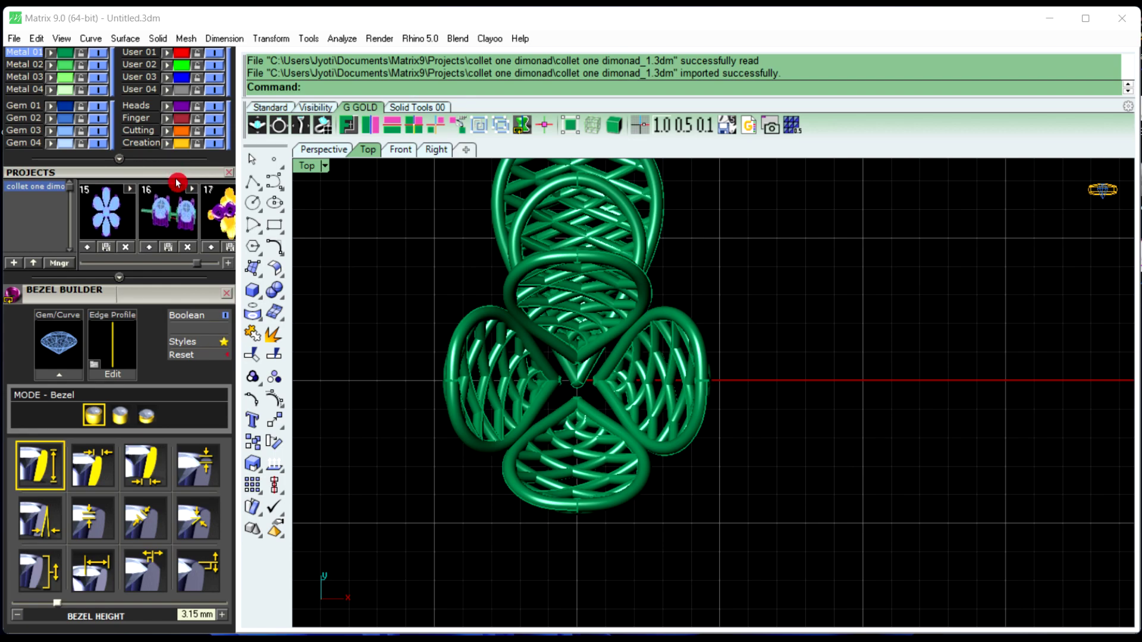
drag(178, 182, 208, 455)
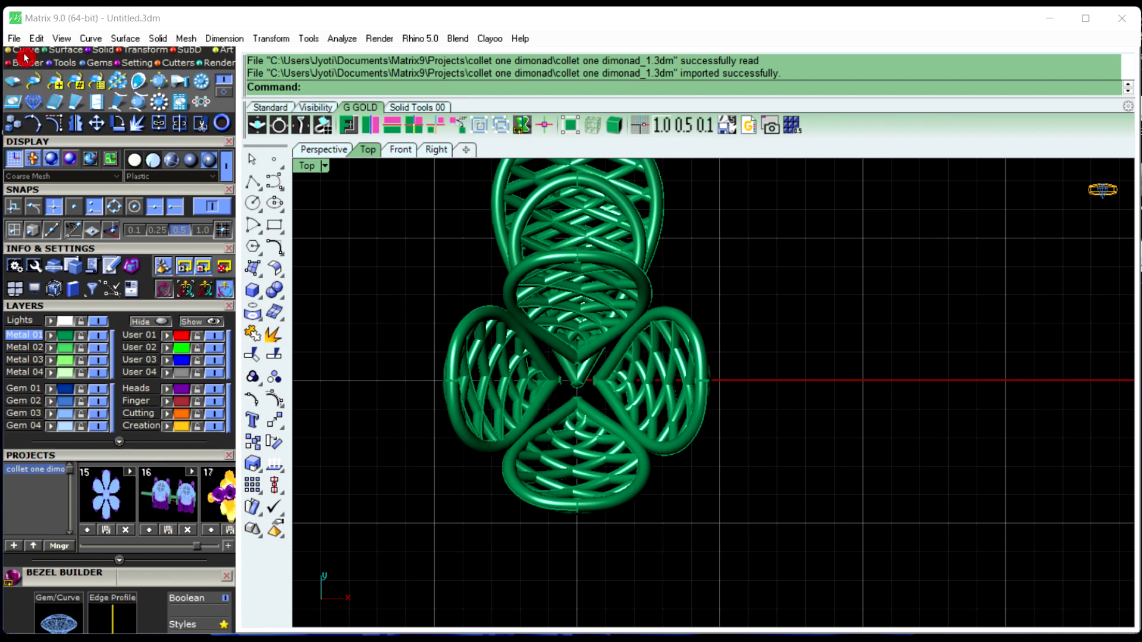
Place a 5.0 mm, 0.47 ct round diamond from the Gem Loader
click(20, 85)
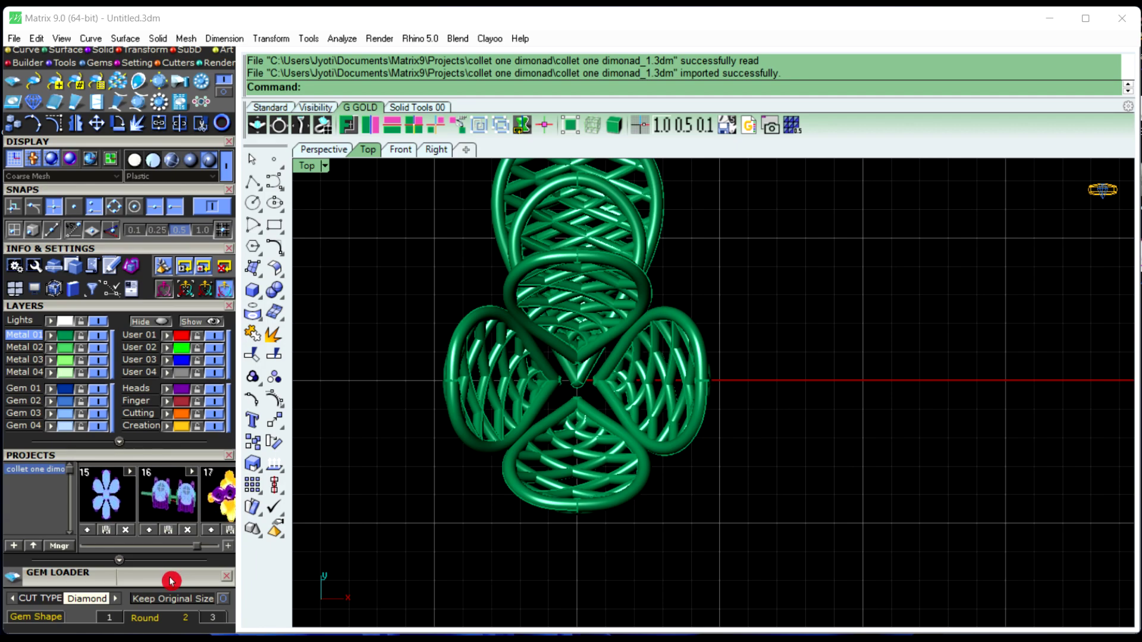
drag(171, 581, 174, 318)
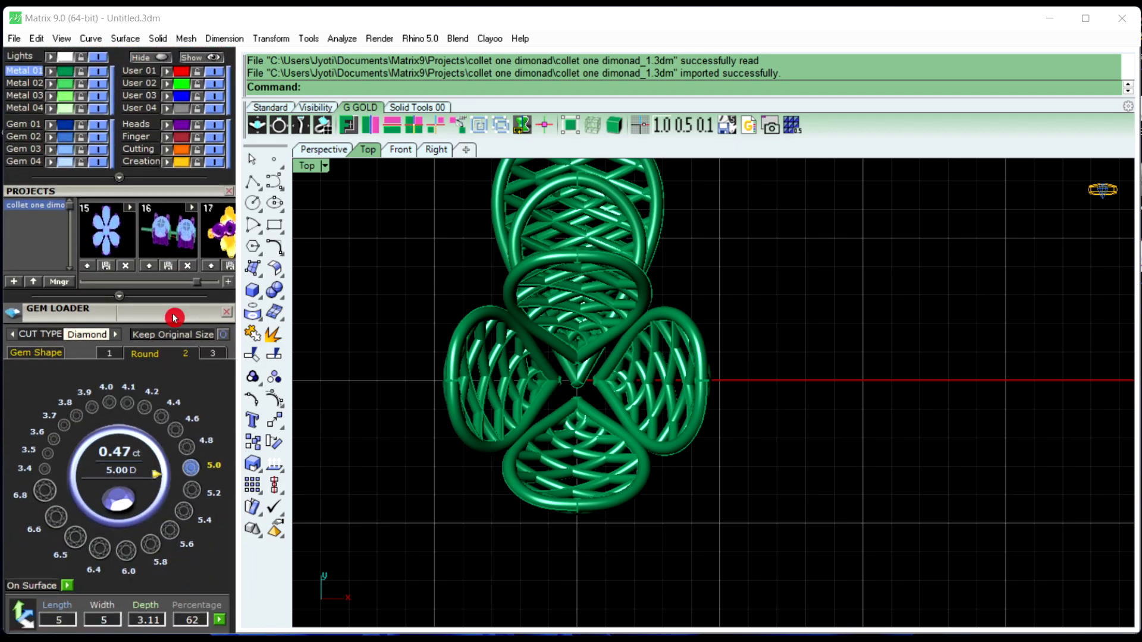
click(192, 470)
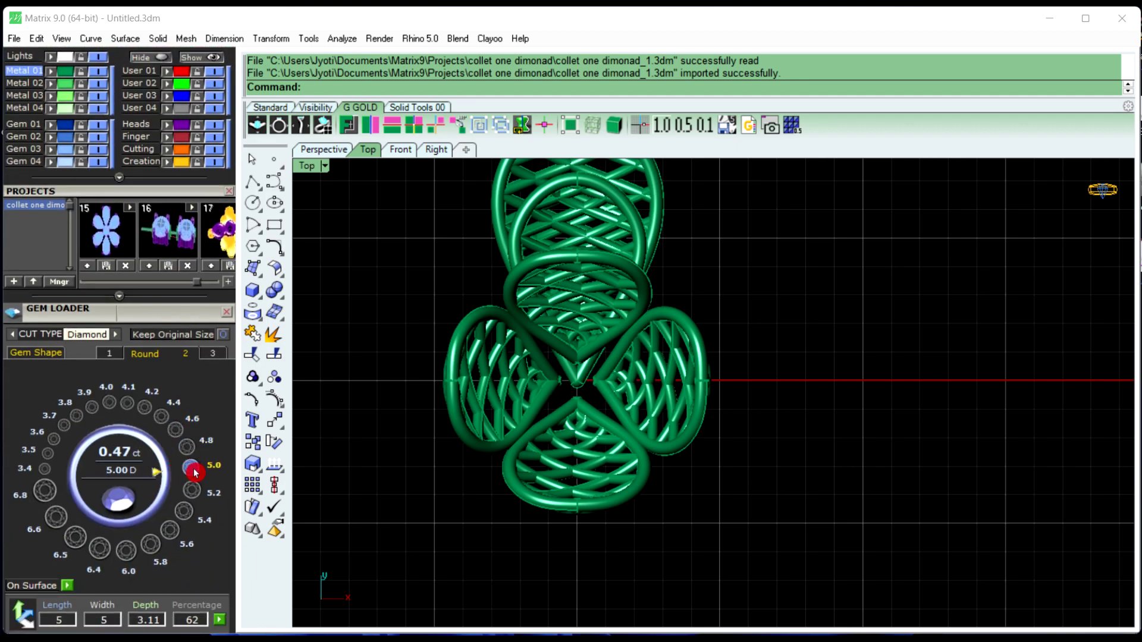
click(420, 476)
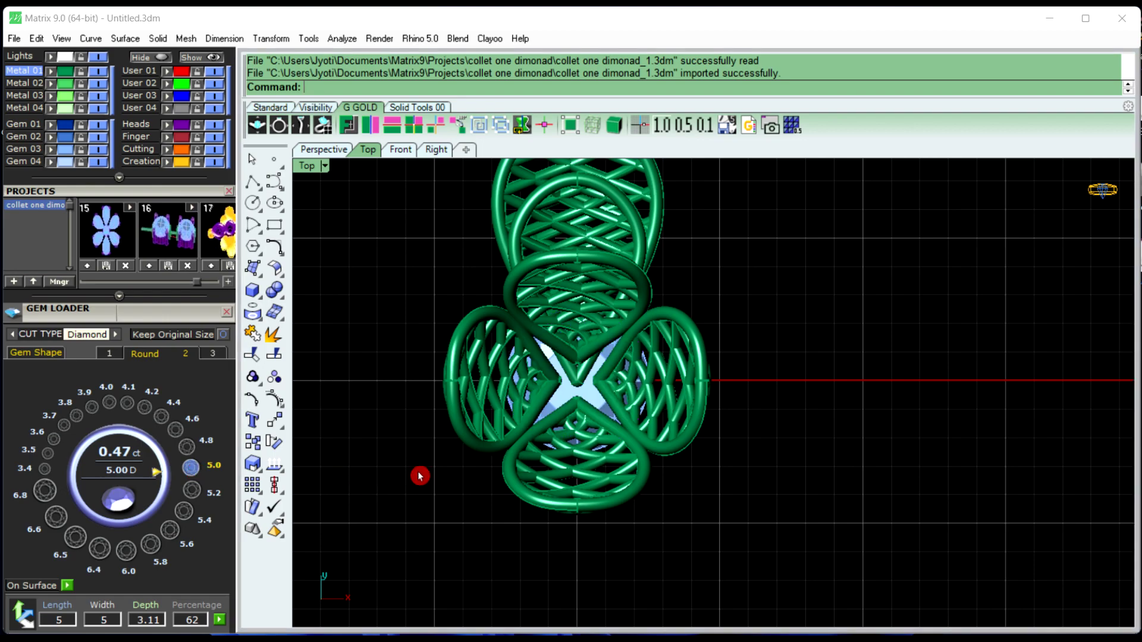
Check the right clover petal, then select the new diamond in Perspective view
click(593, 393)
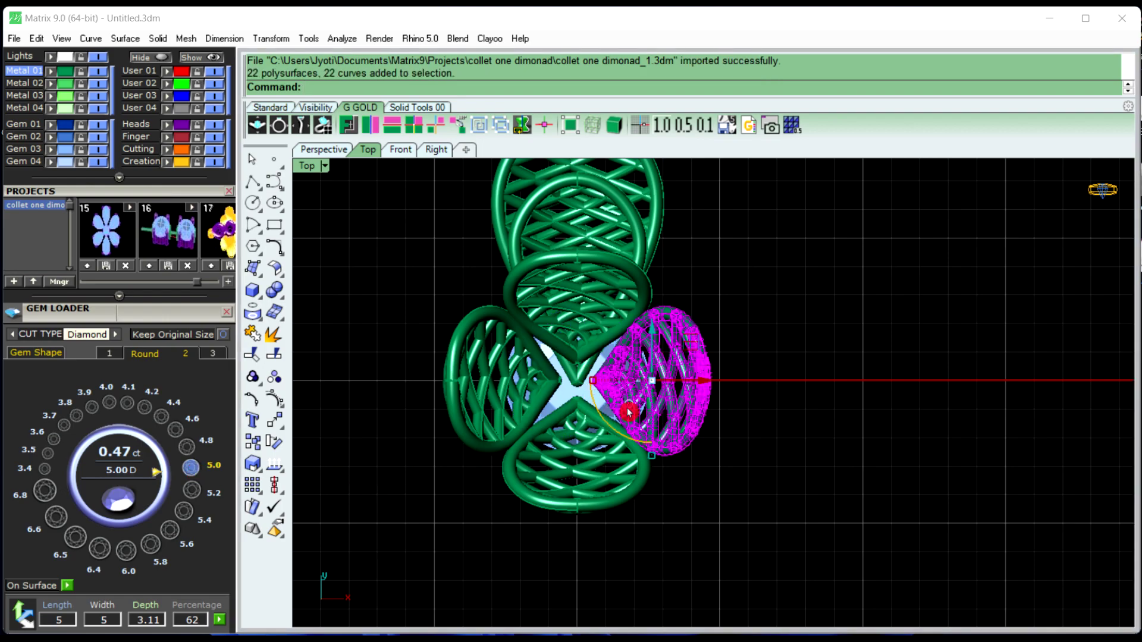
key(Escape)
click(589, 389)
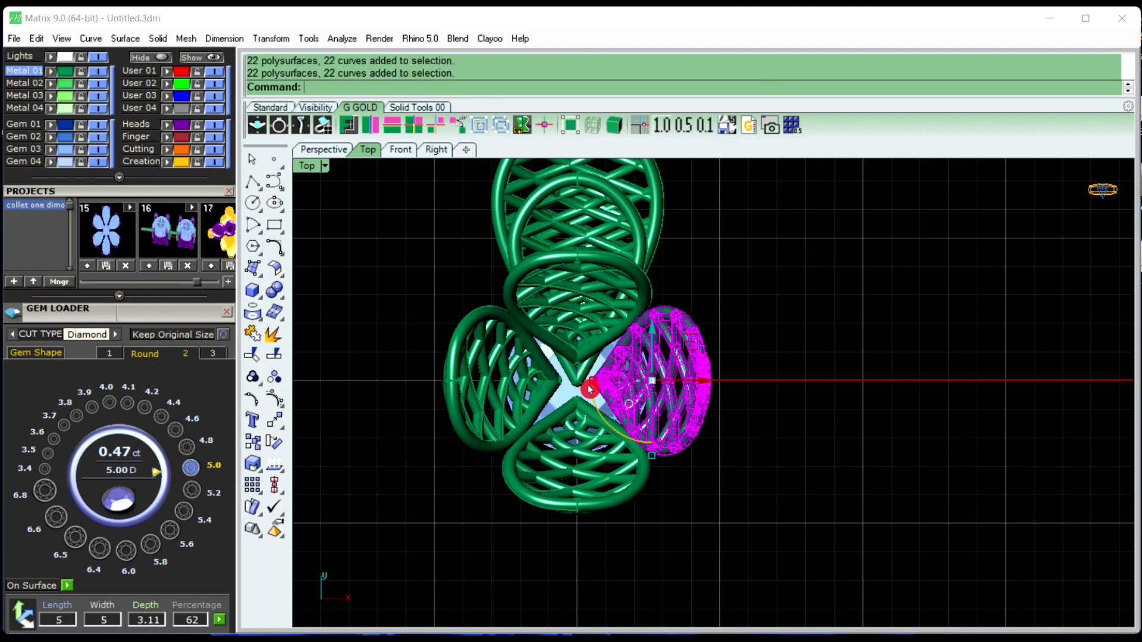
click(809, 423)
click(332, 155)
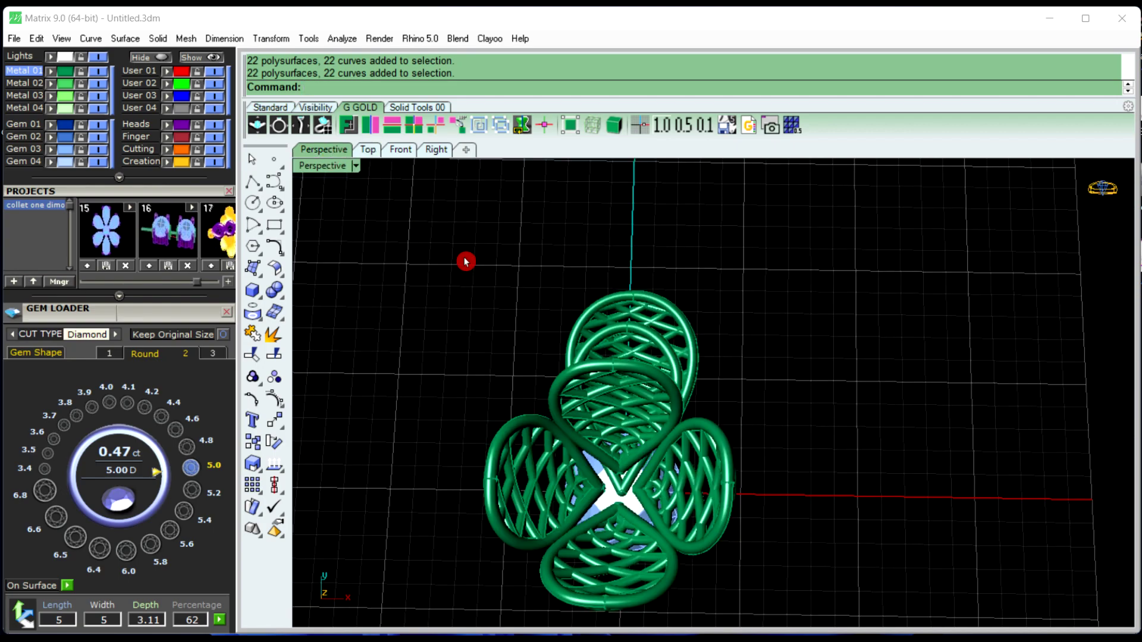
right_drag(466, 262, 569, 367)
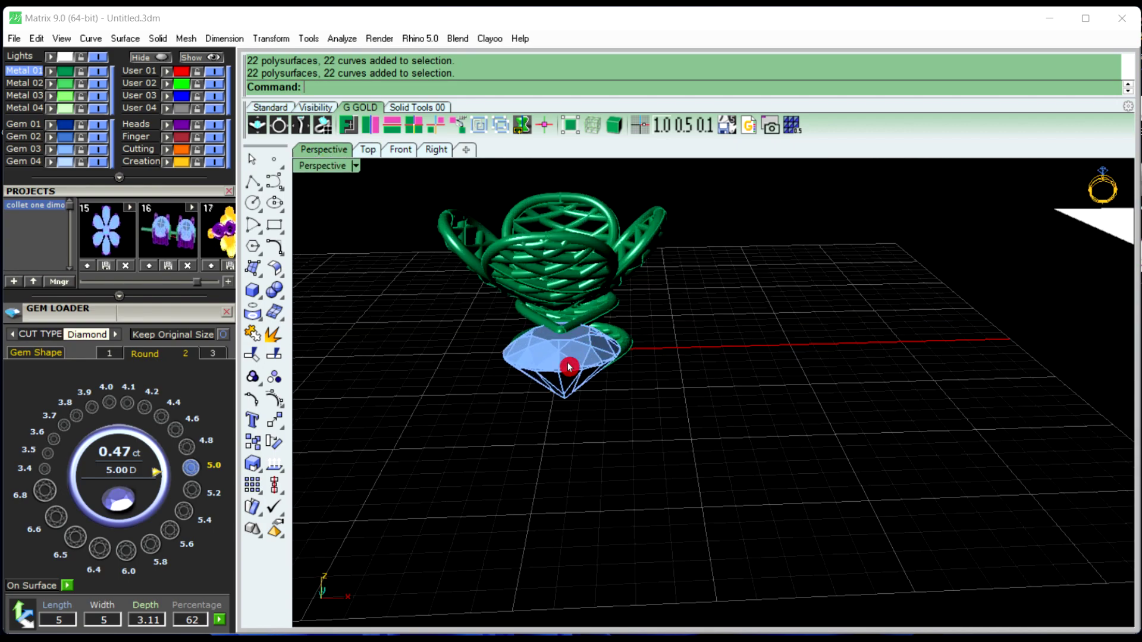
click(569, 367)
key(F6)
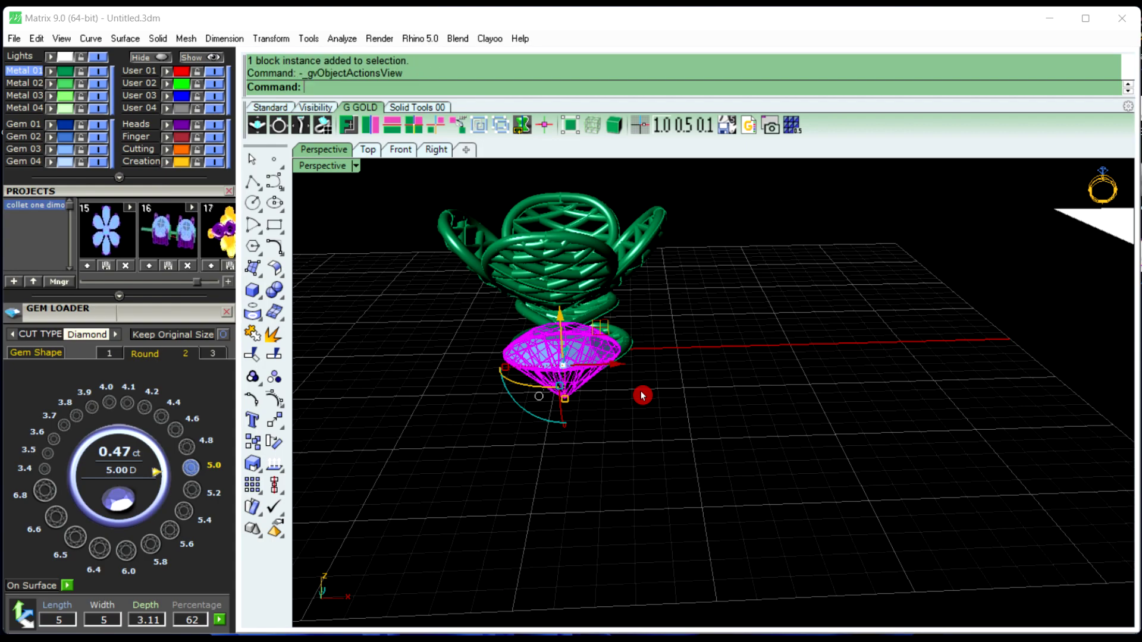
Build a bezel setting around the 5 mm diamond and accept it
click(683, 359)
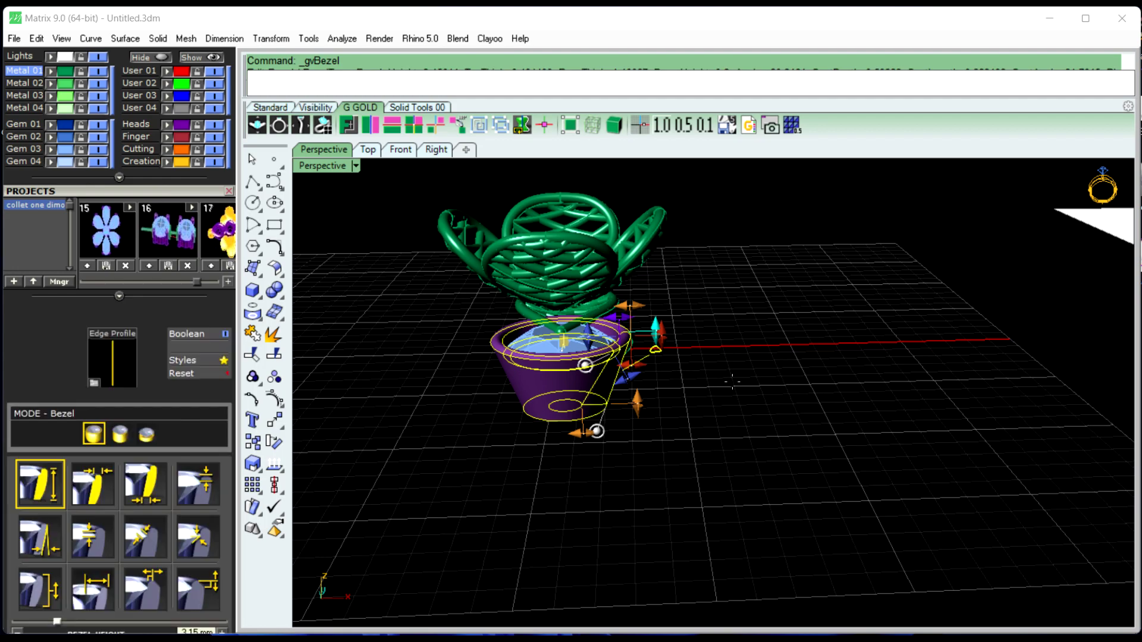
right_drag(654, 392, 714, 395)
scroll(714, 395, up, 3)
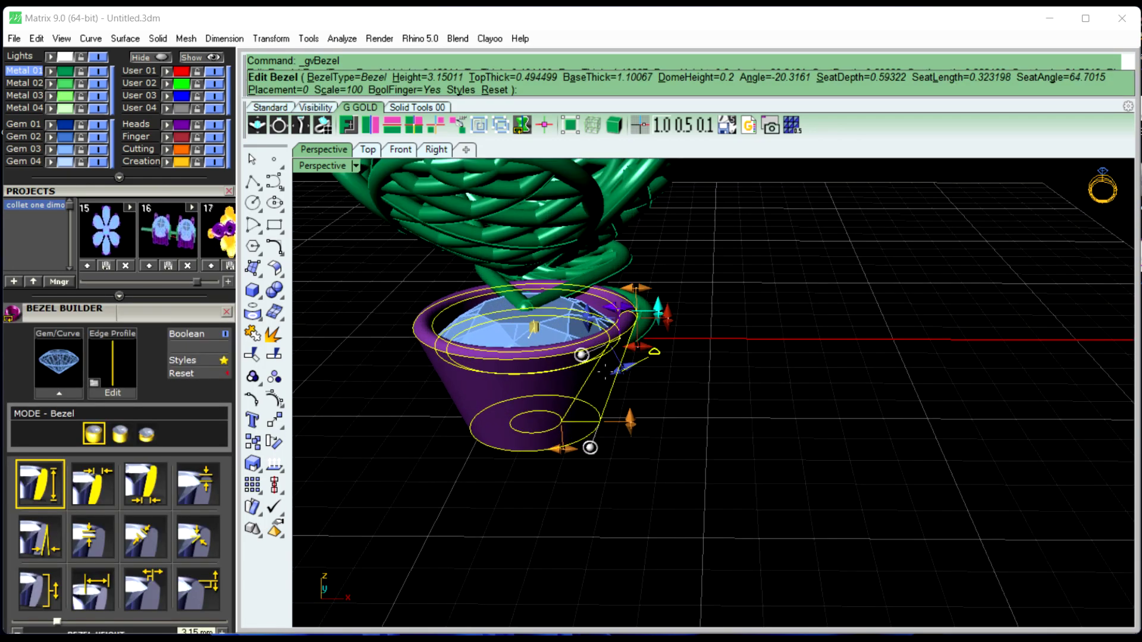
scroll(719, 403, up, 3)
right_click(730, 404)
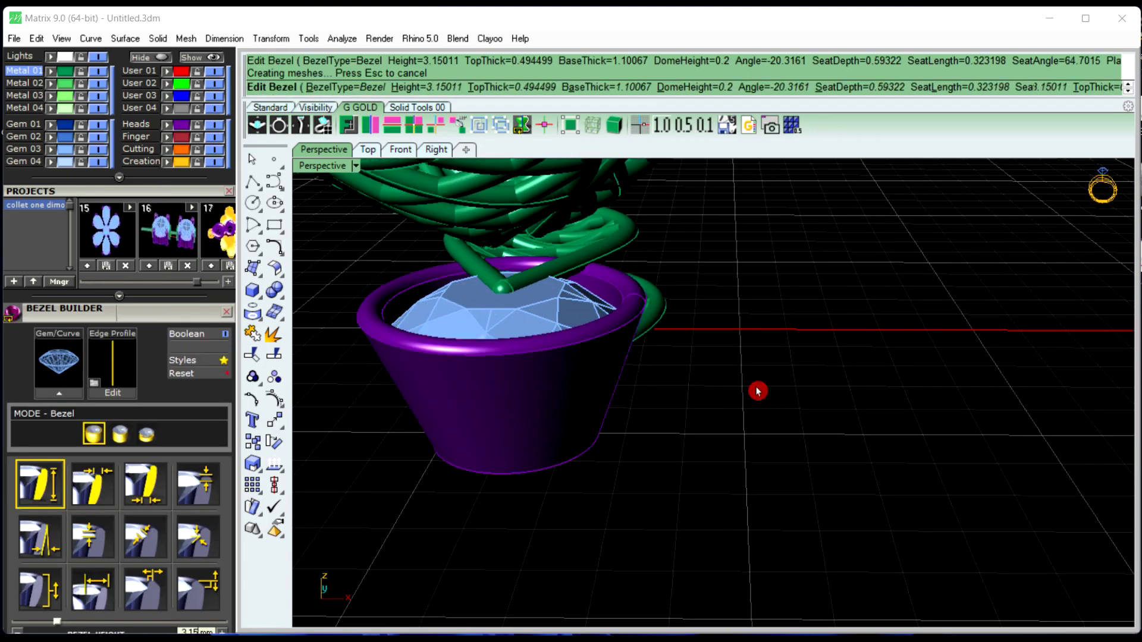
mouse_move(758, 390)
right_down()
mouse_move(811, 373)
mouse_move(769, 408)
right_up()
Group the diamond with its bezel and select the group
scroll(662, 395, up, 3)
scroll(663, 375, up, 2)
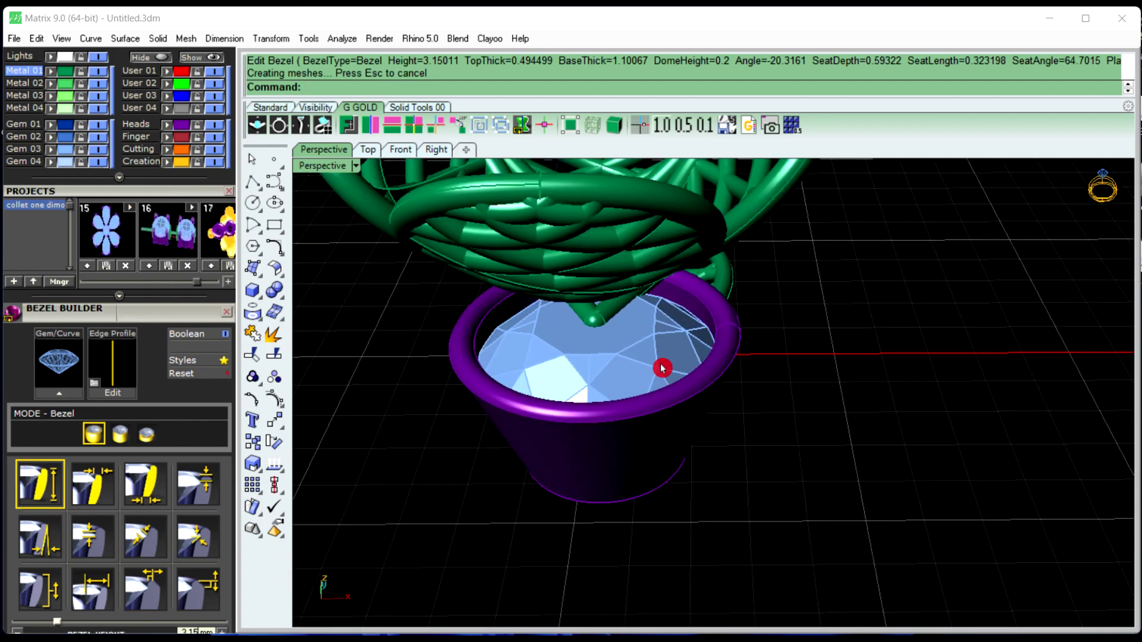
click(663, 366)
shift+click(650, 463)
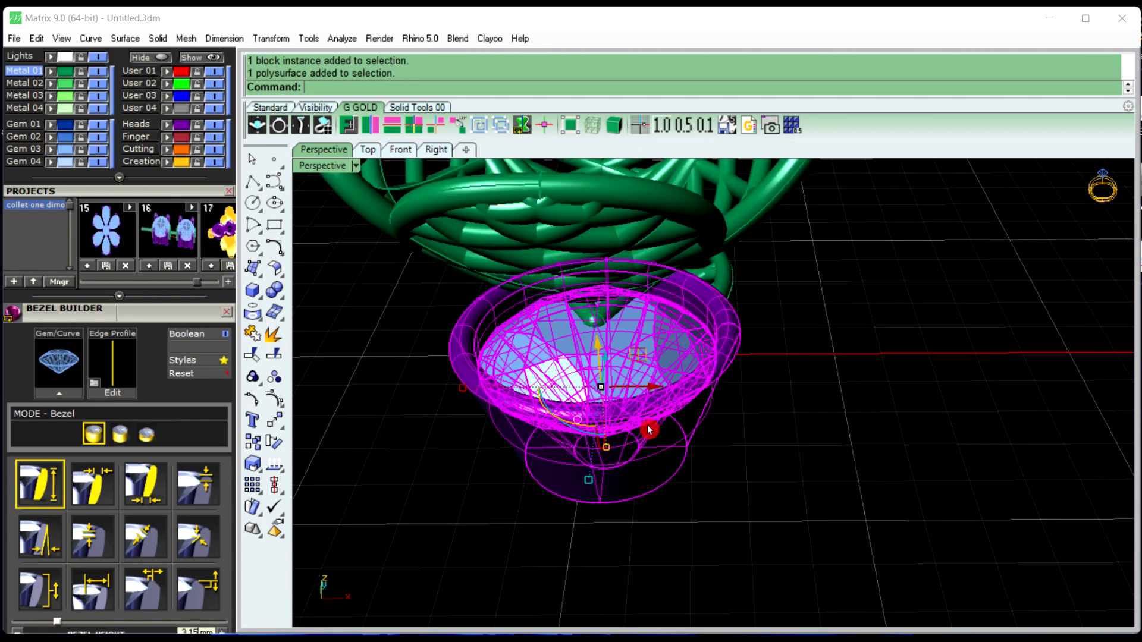
click(255, 381)
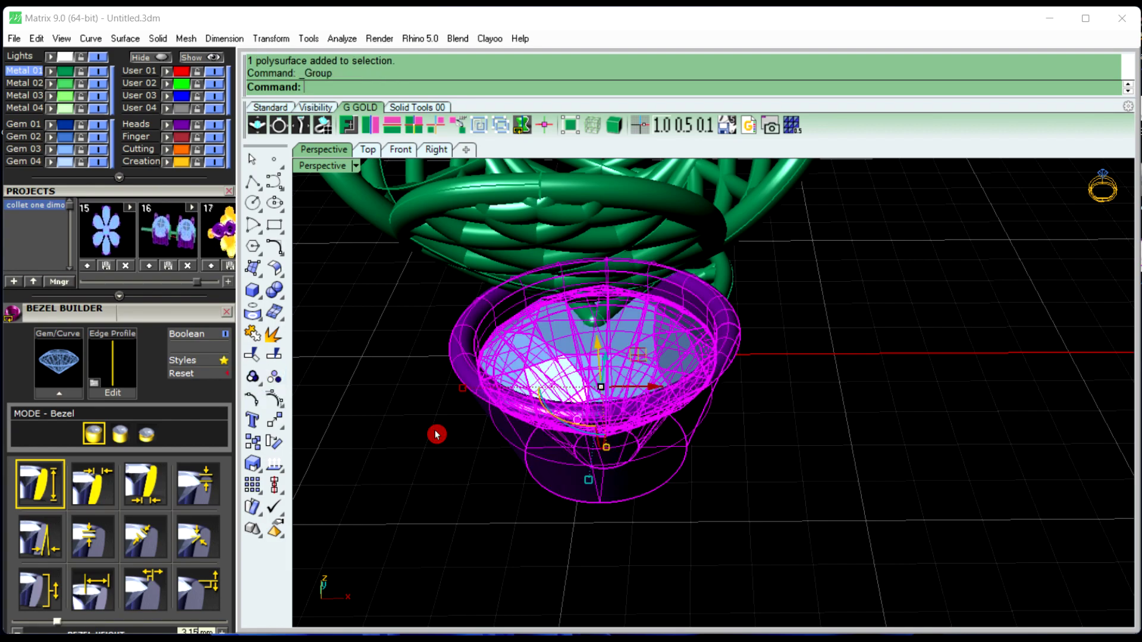
click(587, 408)
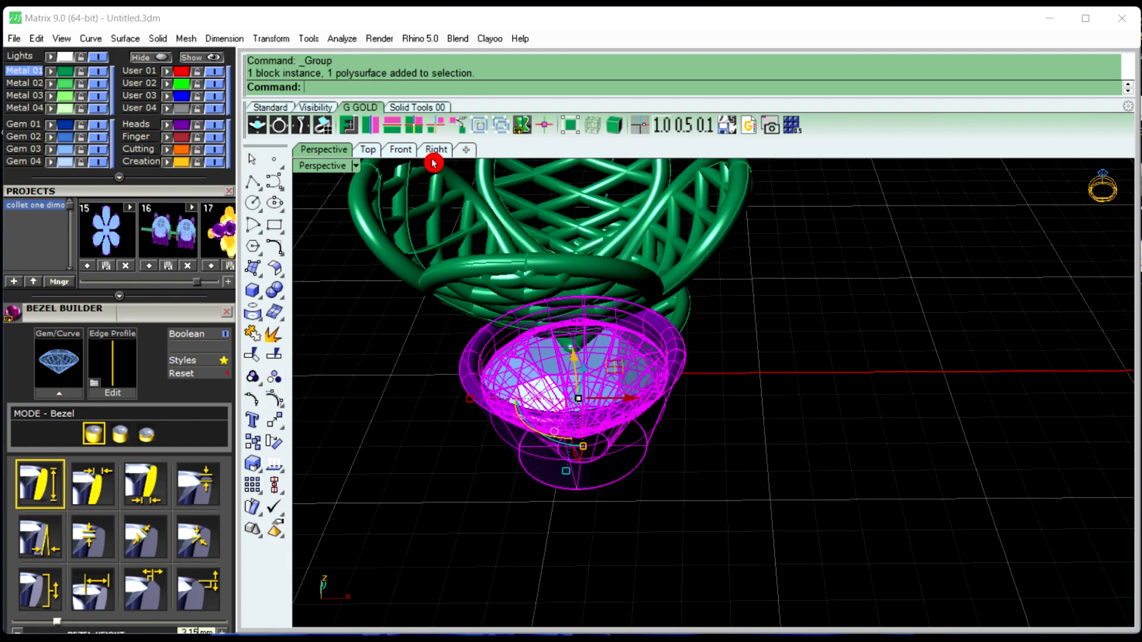
In the Front view, lift the 5 mm diamond and purple bezel group up into the clover's centre
click(400, 150)
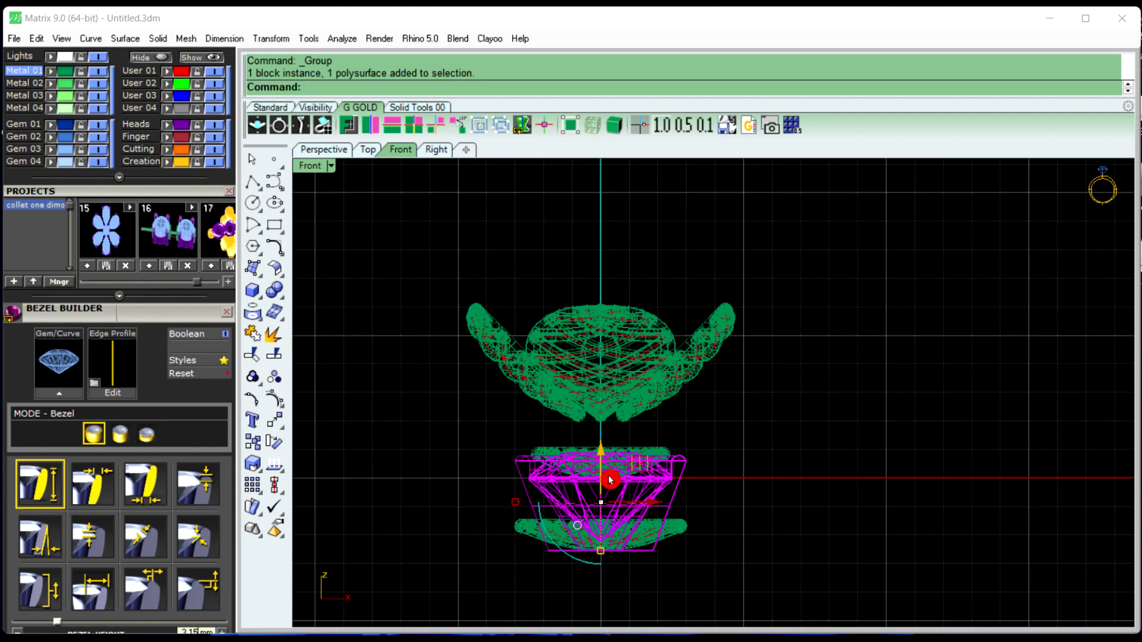
drag(602, 462, 589, 344)
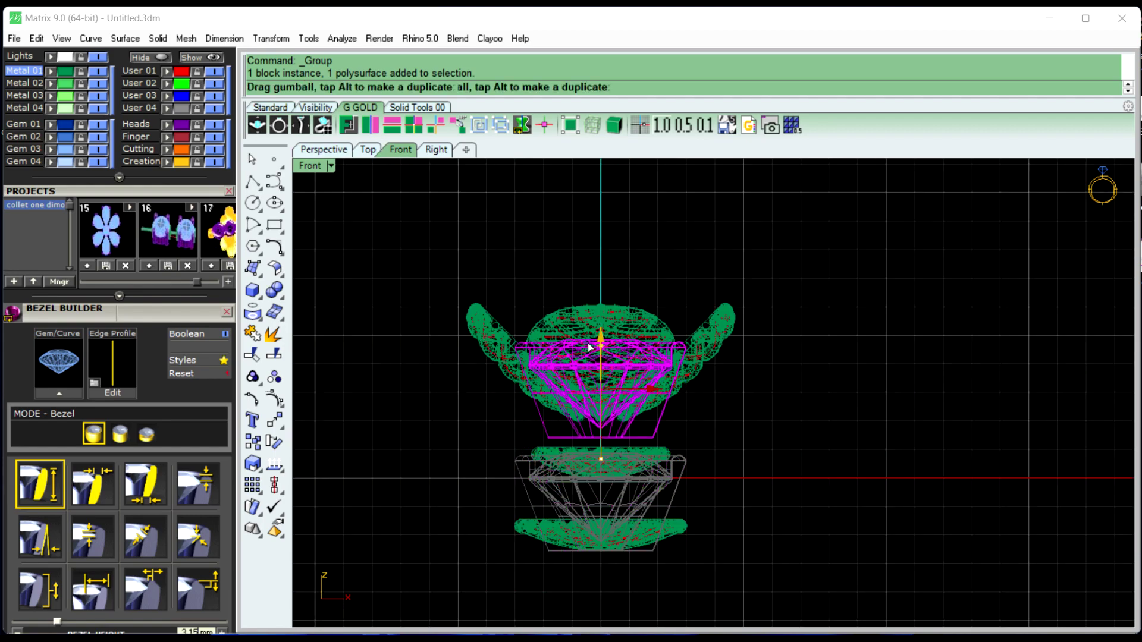
drag(589, 343, 589, 344)
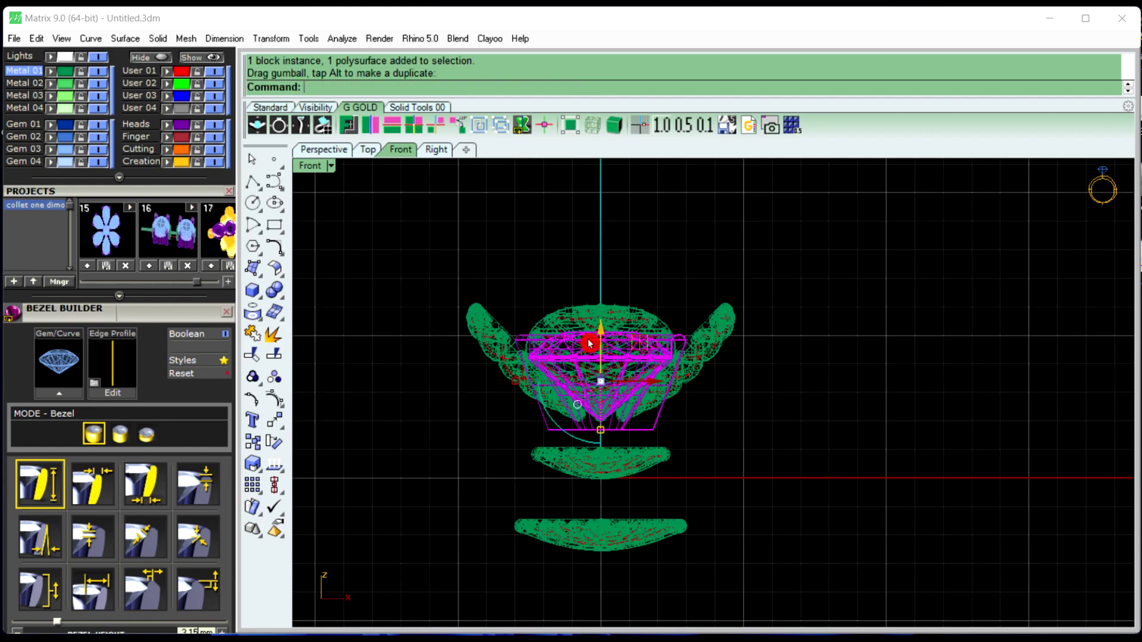
click(566, 274)
Orbit and zoom in Perspective to inspect how high the bezel sits in the flower
click(329, 158)
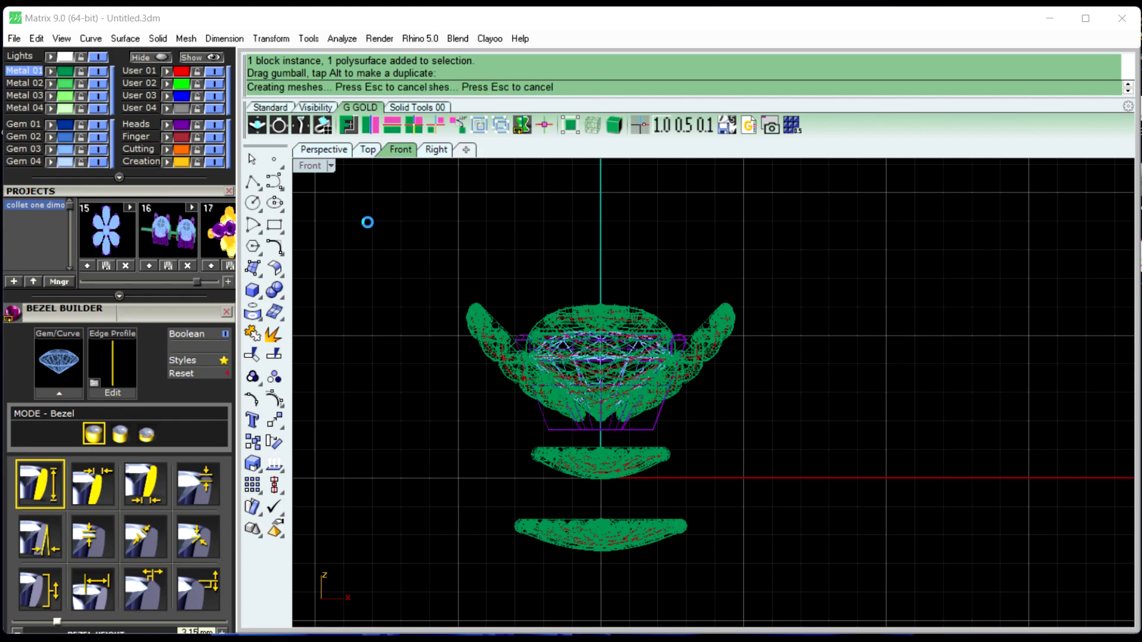
mouse_move(602, 318)
right_down()
mouse_move(737, 327)
mouse_move(773, 309)
mouse_move(765, 299)
right_up()
scroll(627, 323, up, 5)
scroll(765, 299, down, 3)
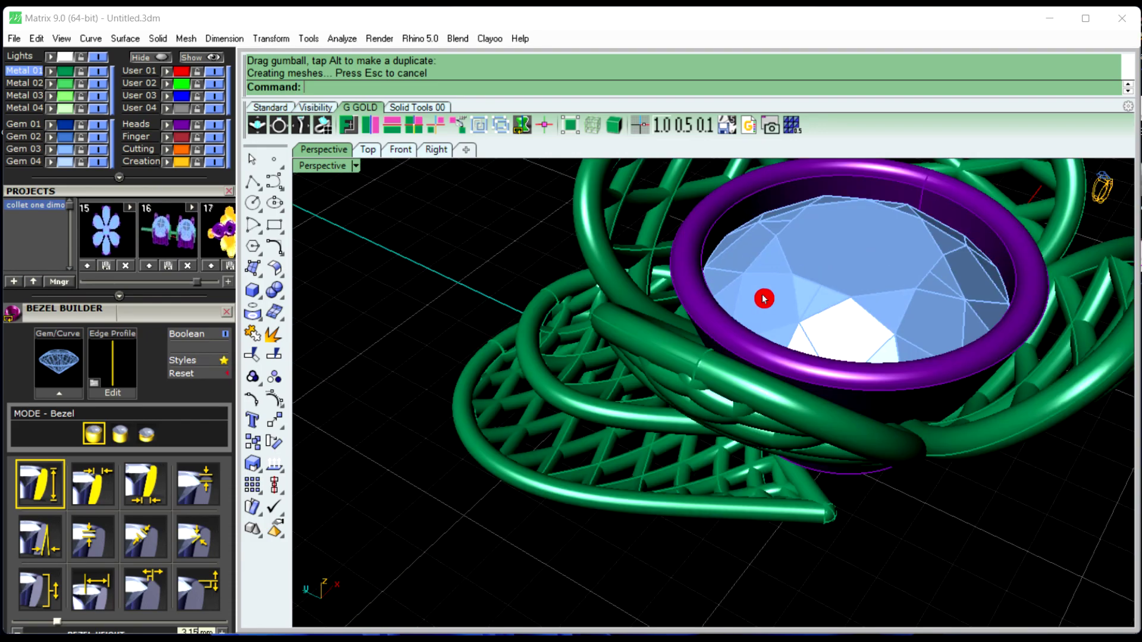
scroll(764, 299, down, 3)
scroll(743, 299, up, 2)
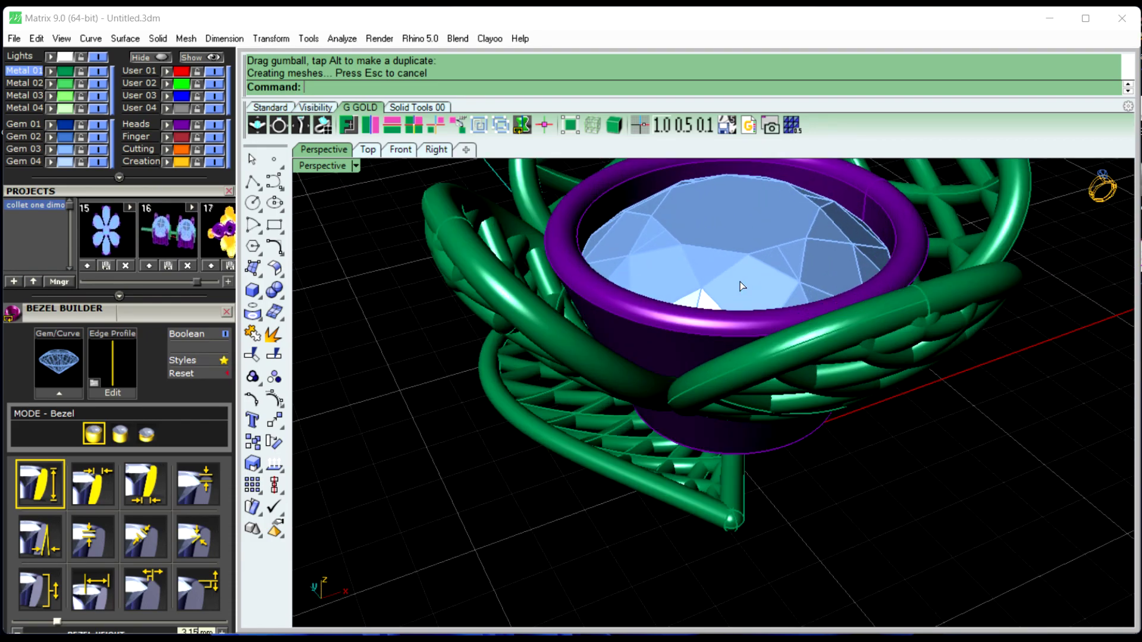
Fine-tune the bezel and diamond position, then check it from a low front angle
click(745, 262)
drag(739, 263, 595, 366)
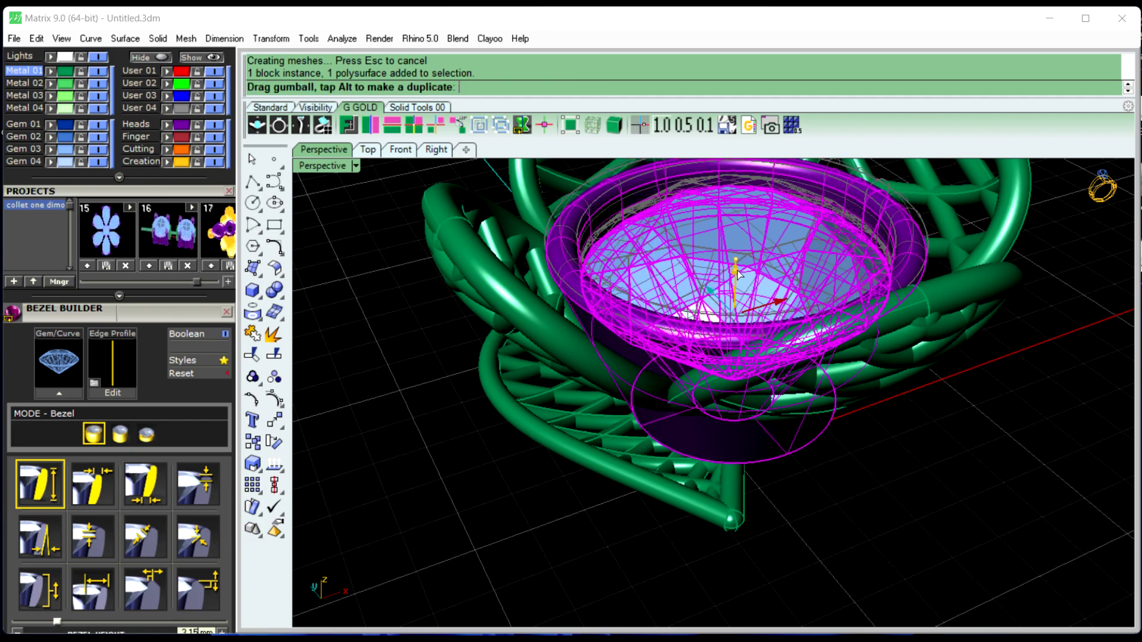
click(456, 440)
mouse_move(708, 291)
right_down()
mouse_move(639, 388)
mouse_move(582, 324)
right_up()
scroll(701, 307, down, 5)
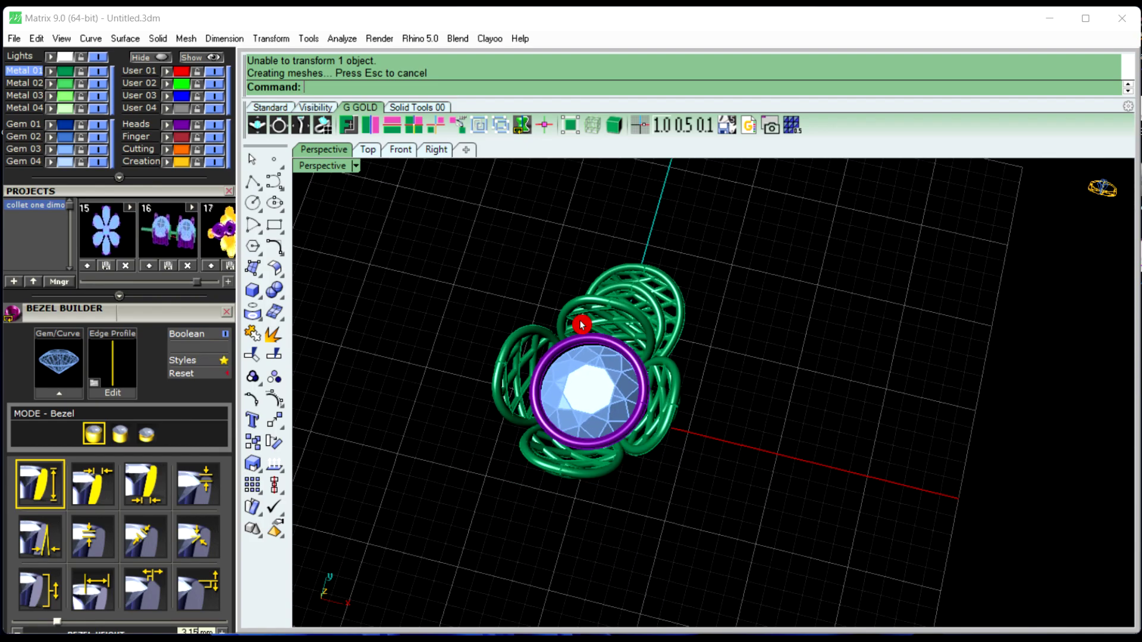
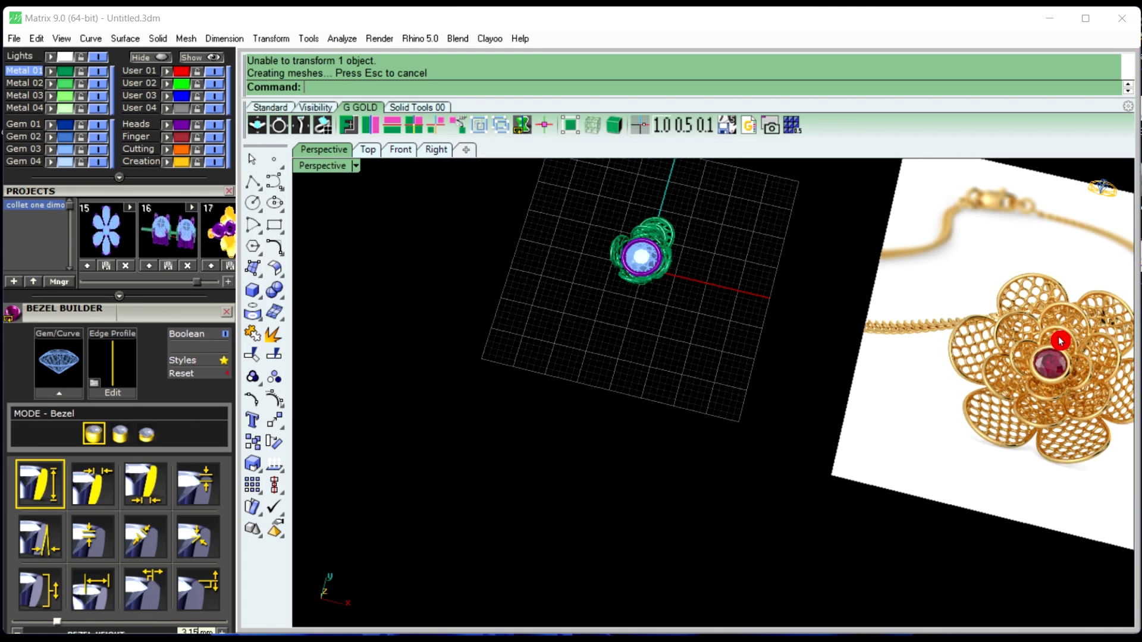
Move the bezel setting vertically with the gumball so the gem sits among the petals
scroll(665, 262, up, 2)
scroll(614, 226, up, 2)
scroll(541, 227, up, 2)
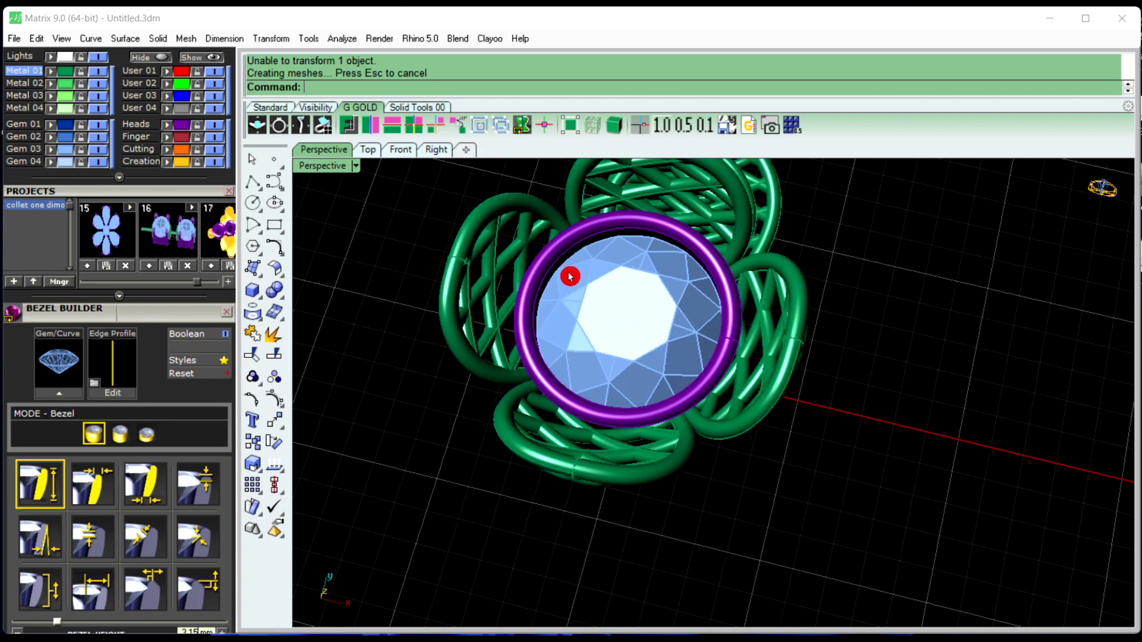
scroll(571, 273, up, 2)
mouse_move(669, 273)
right_down()
mouse_move(726, 234)
mouse_move(722, 173)
mouse_move(609, 174)
mouse_move(579, 187)
mouse_move(599, 301)
mouse_move(632, 226)
mouse_move(601, 316)
right_up()
click(601, 317)
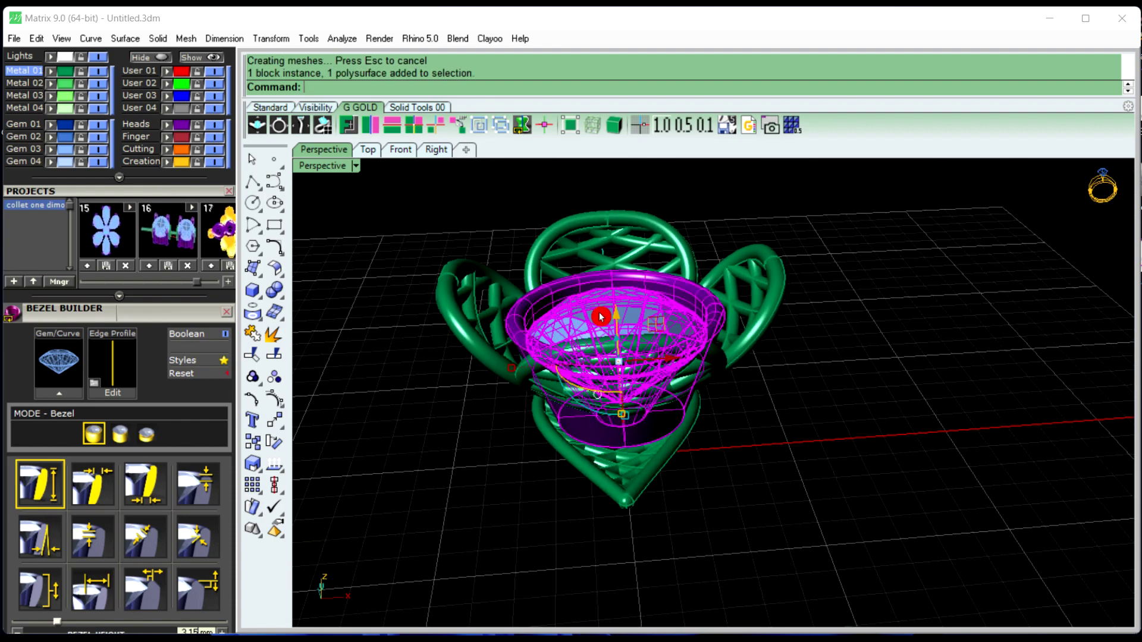
drag(614, 319, 856, 294)
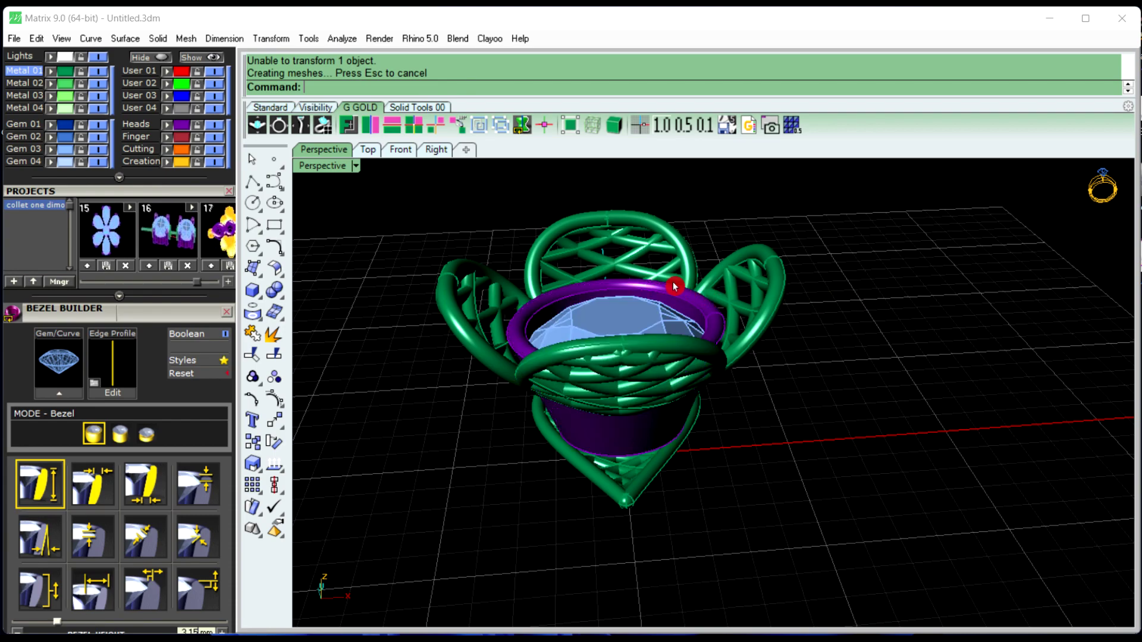
Orbit and zoom around the model to compare it with the gold flower reference photo
mouse_move(675, 286)
right_down()
mouse_move(658, 414)
mouse_move(690, 278)
right_up()
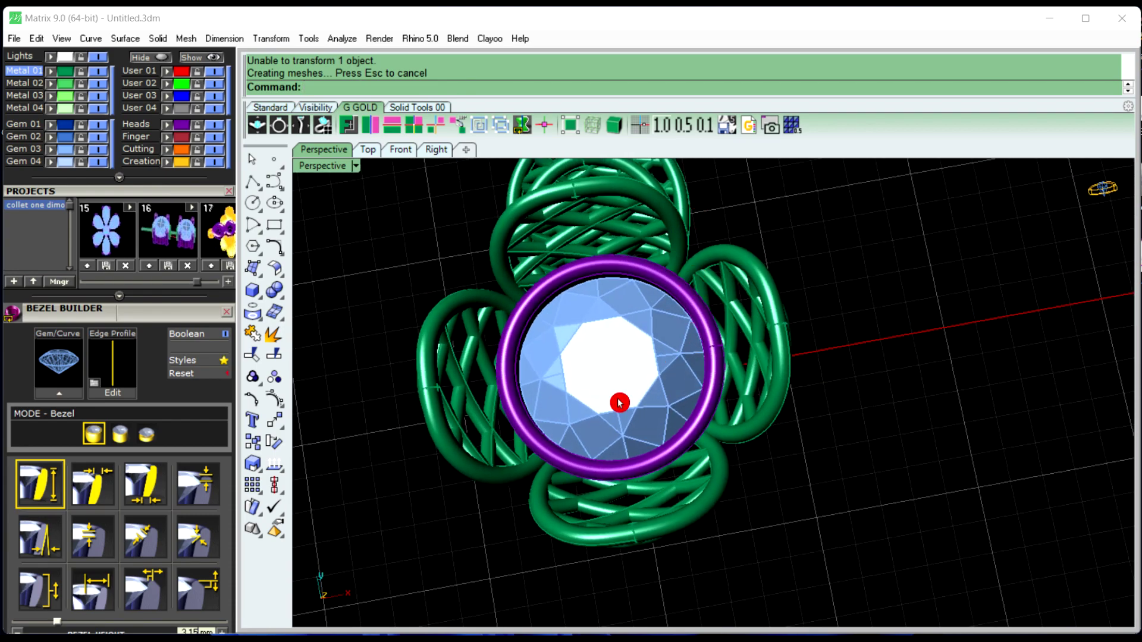
mouse_move(619, 403)
right_down()
mouse_move(571, 439)
mouse_move(558, 434)
mouse_move(571, 416)
mouse_move(690, 400)
mouse_move(621, 391)
right_up()
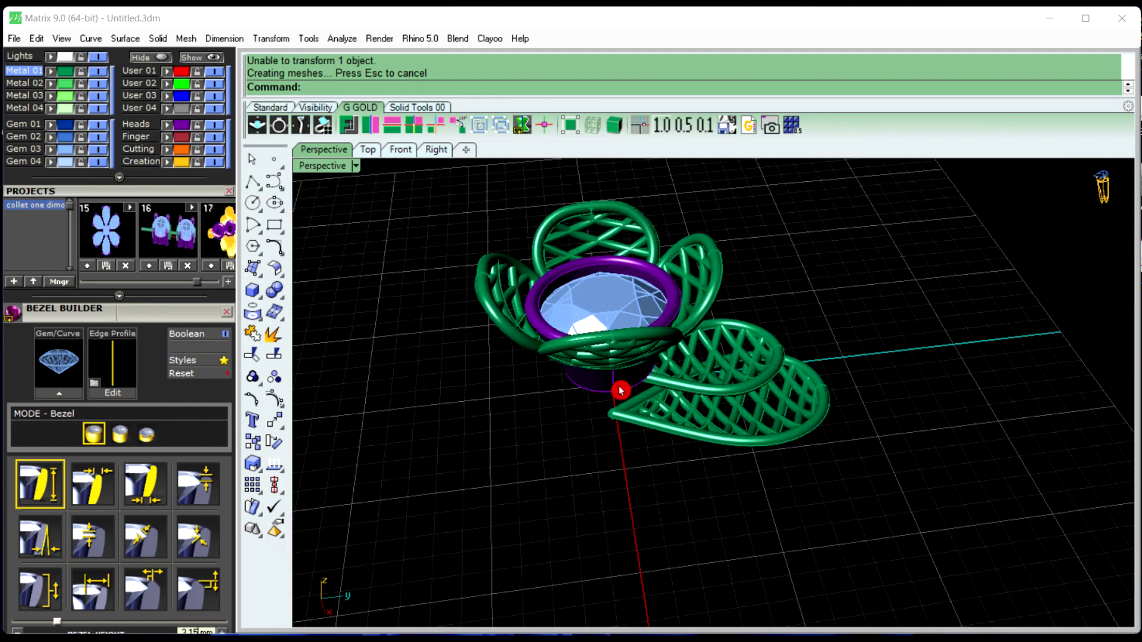
scroll(507, 375, down, 2)
scroll(508, 375, down, 4)
scroll(510, 372, down, 3)
scroll(522, 474, down, 2)
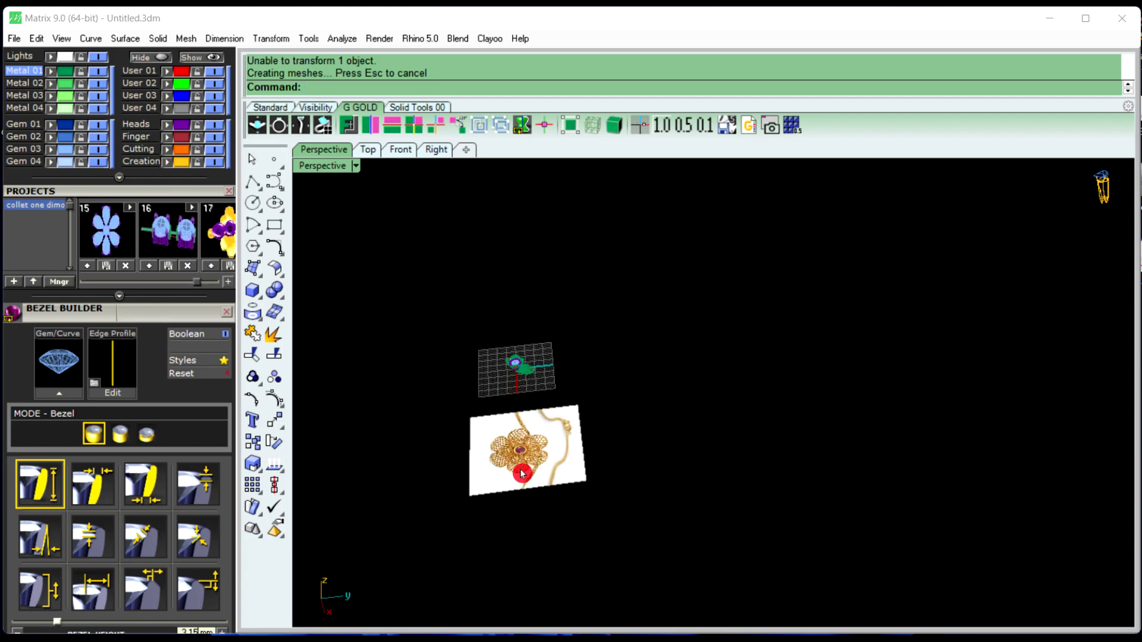
scroll(521, 474, up, 3)
scroll(518, 450, up, 4)
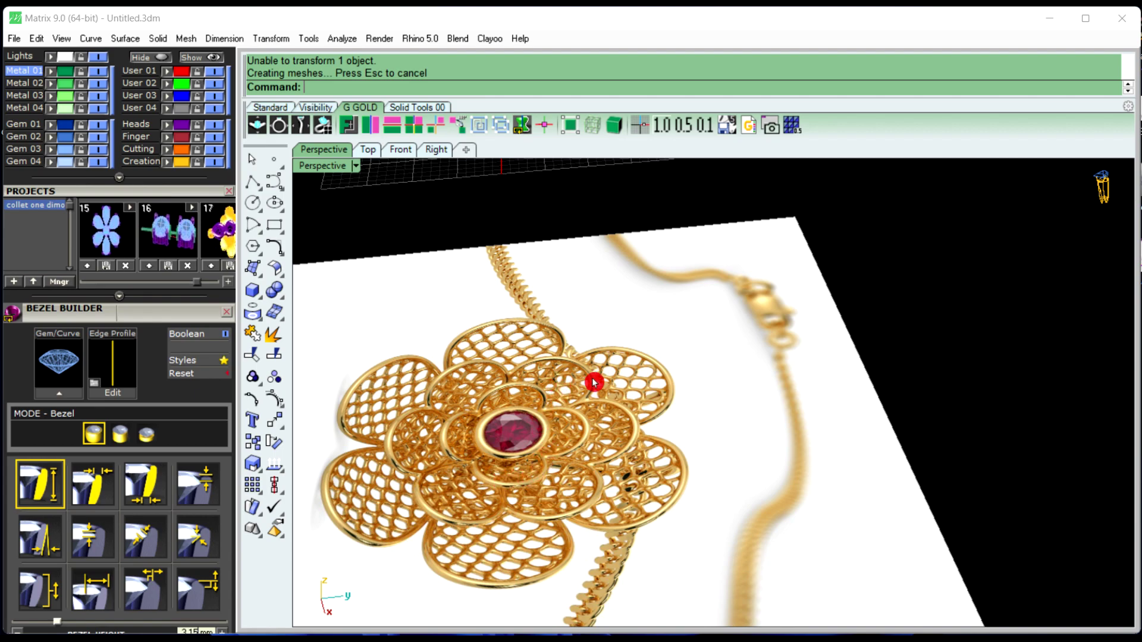
scroll(650, 459, down, 3)
scroll(607, 352, down, 2)
scroll(605, 249, up, 2)
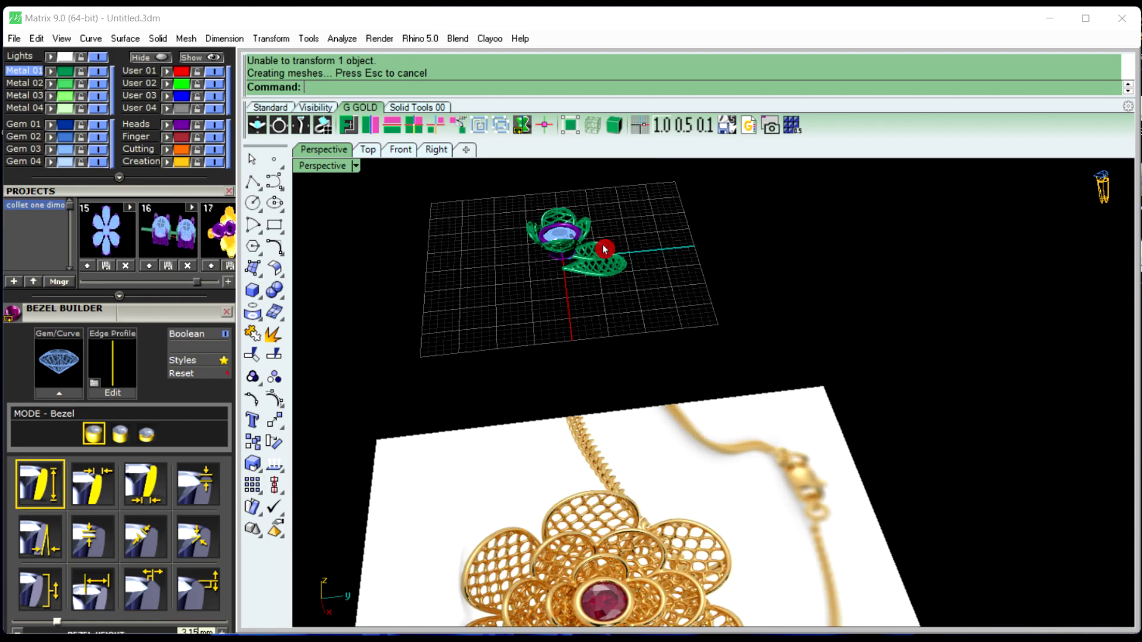
In the Right view, Rotate 2-D the flat lattice petal about centre 0 so it tilts upward
click(604, 251)
click(436, 150)
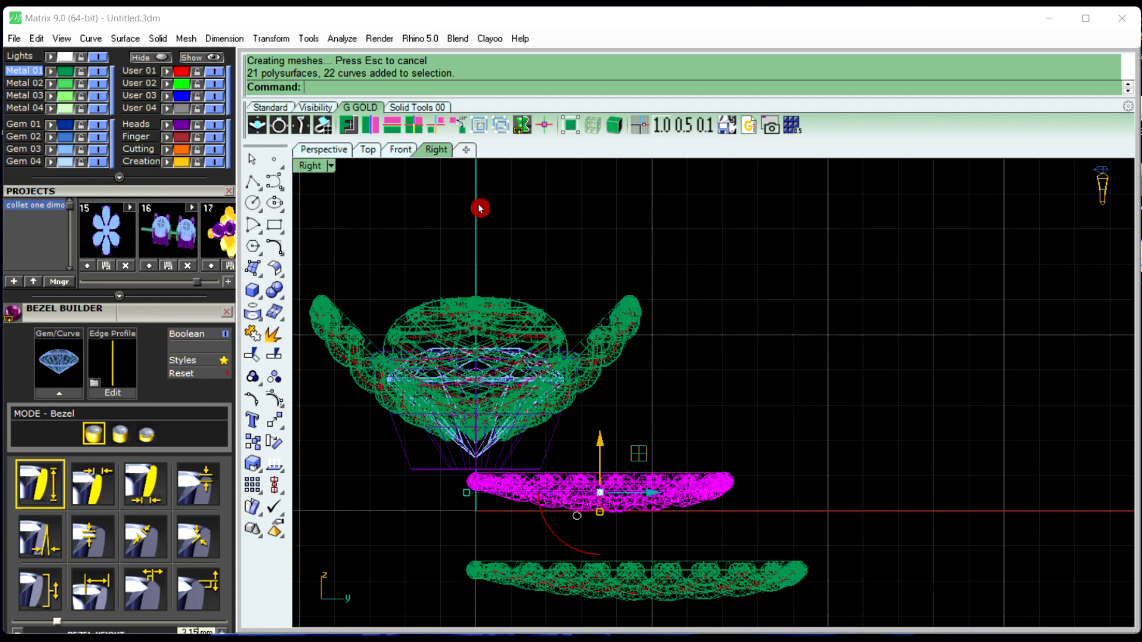
scroll(704, 400, down, 3)
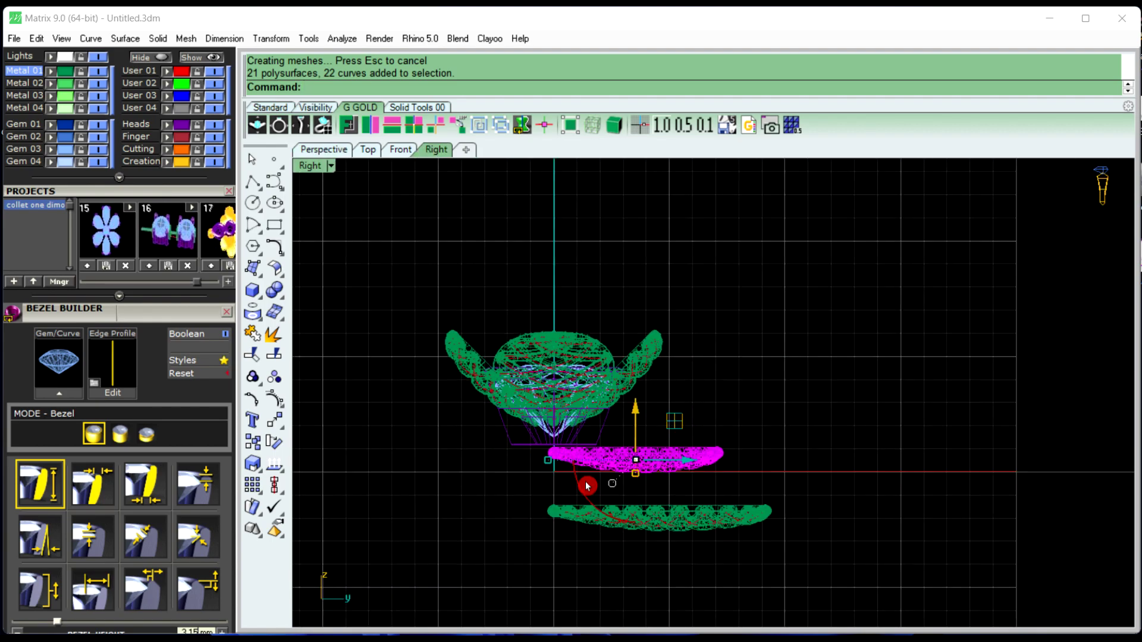
click(276, 442)
text(0)
key(Return)
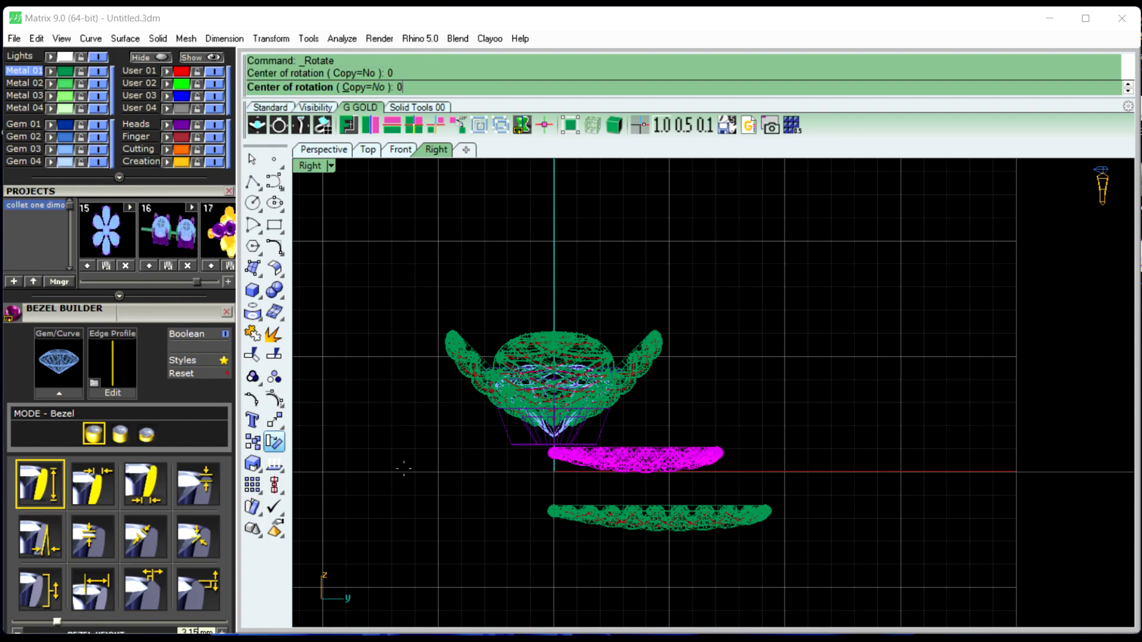
click(818, 473)
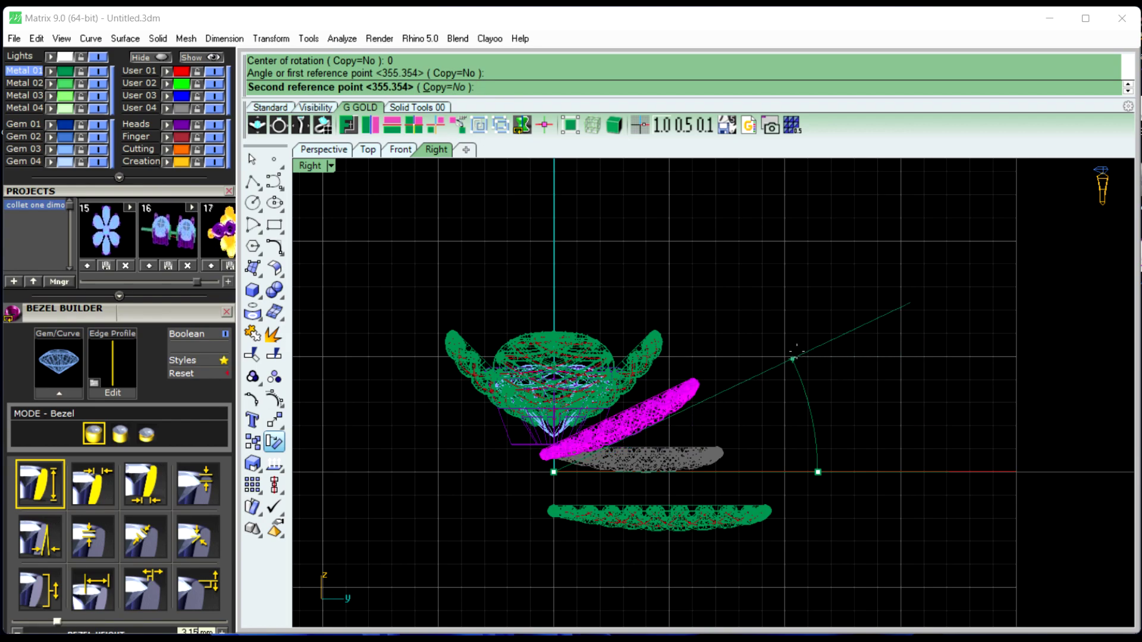
click(794, 352)
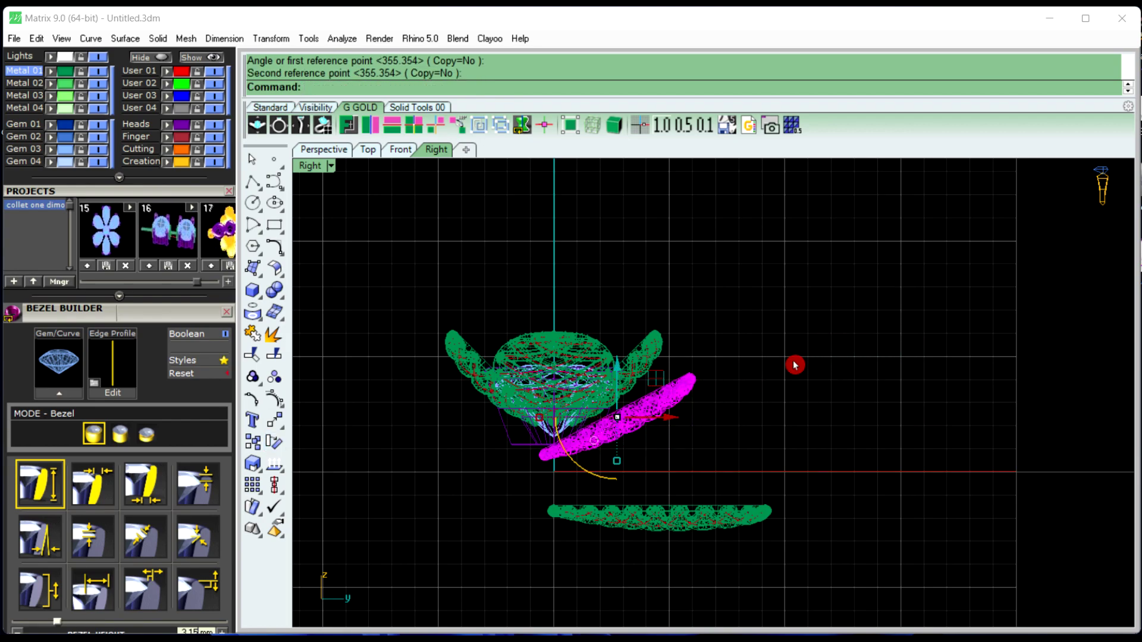
key(Escape)
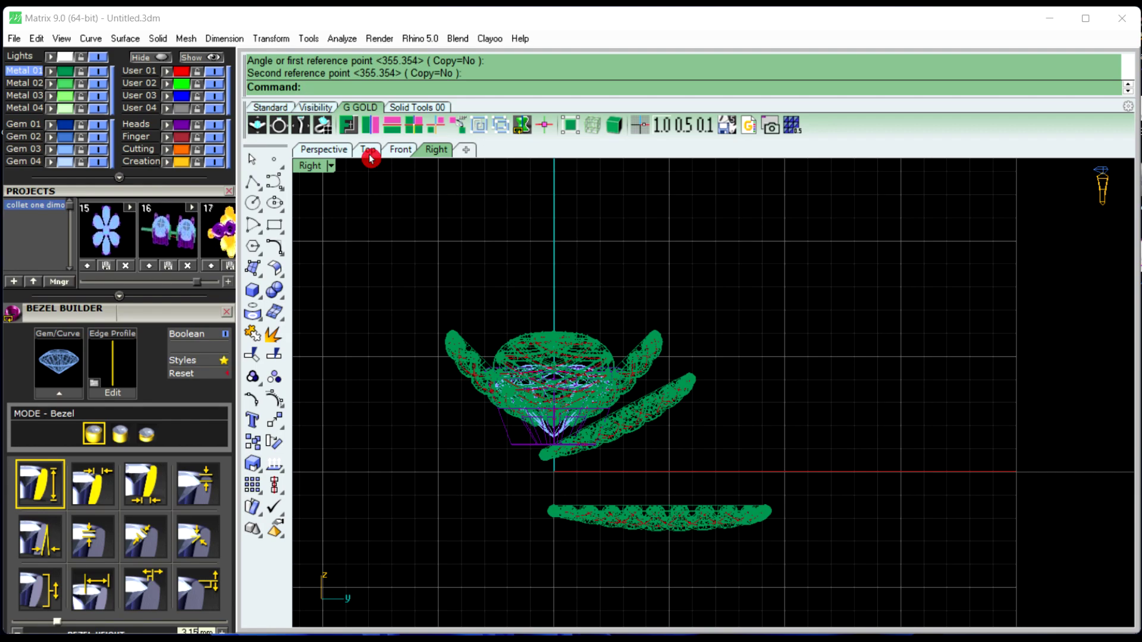
click(369, 151)
scroll(518, 324, down, 2)
Hide the old upper lattice petal from the Layers panel
scroll(566, 268, up, 1)
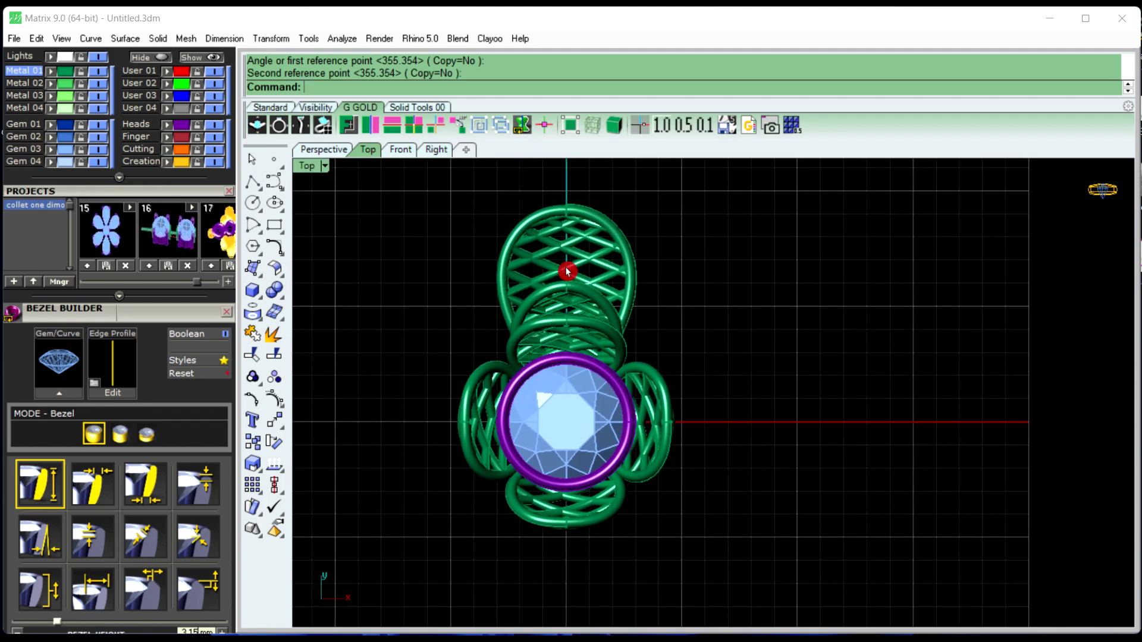
click(593, 230)
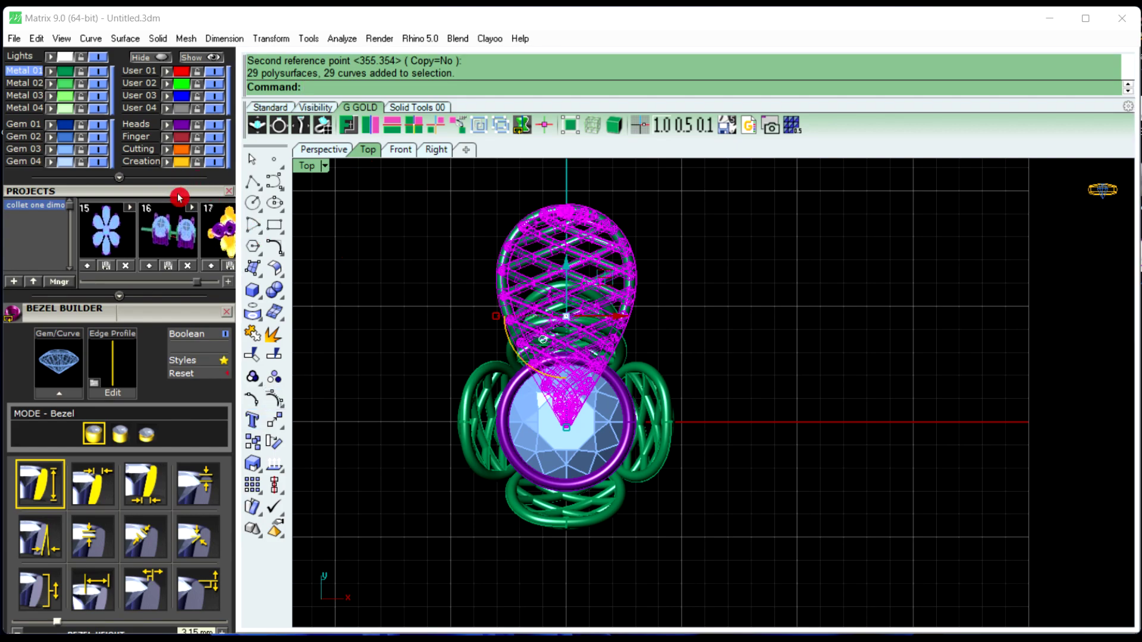
scroll(178, 194, up, 3)
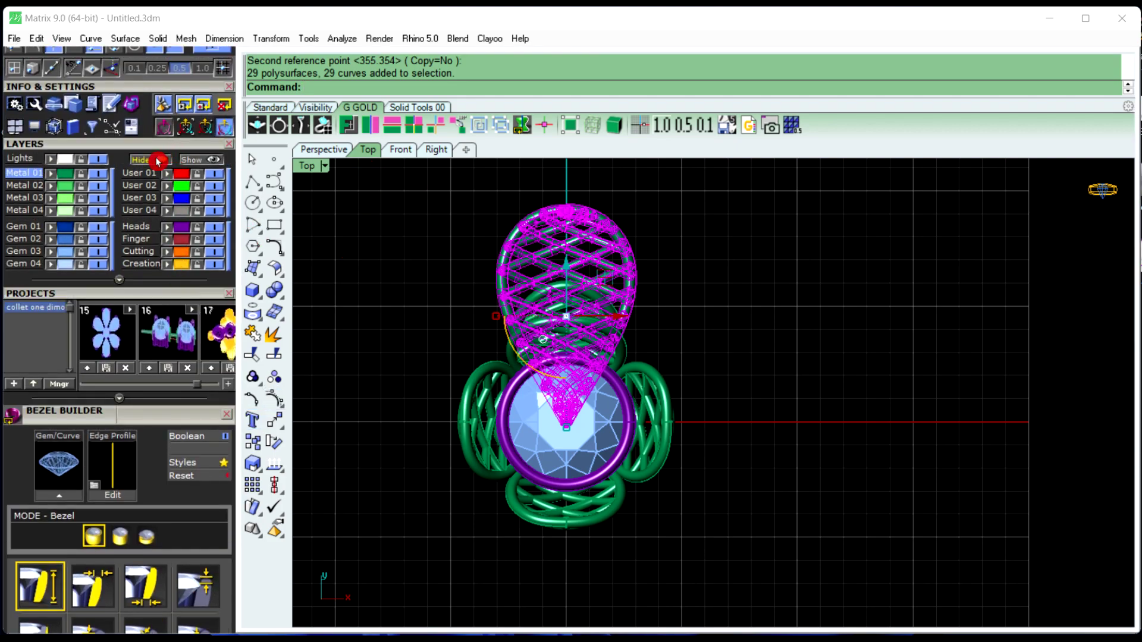
click(158, 161)
Drag the tilted petal outward in the Top view so it extends above the bezel
click(335, 154)
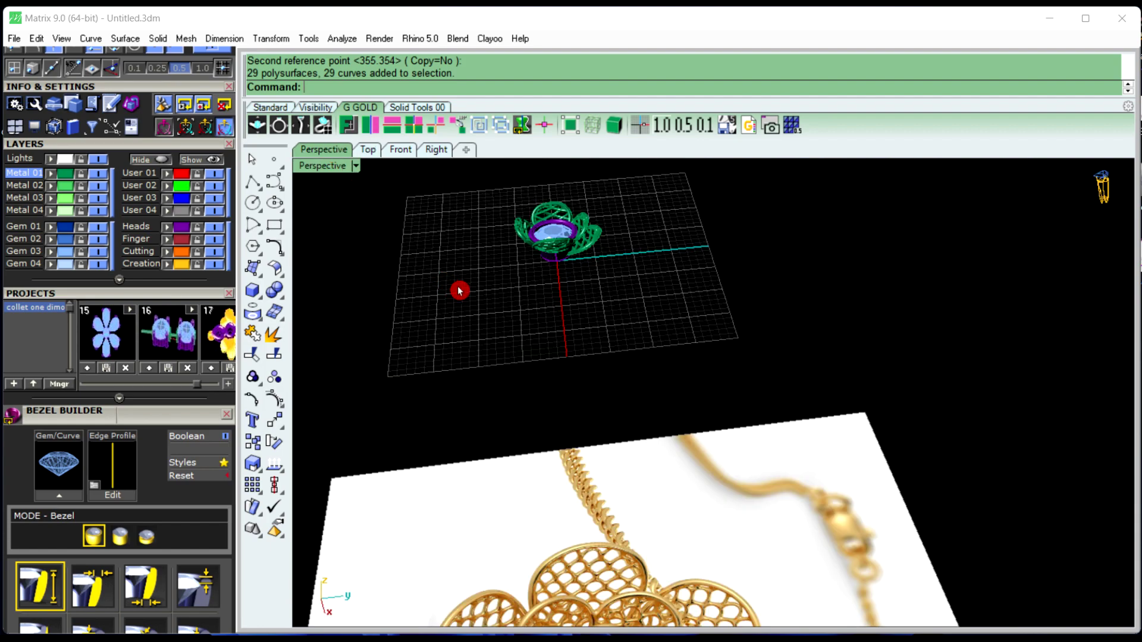
right_drag(673, 329, 612, 350)
scroll(522, 338, up, 5)
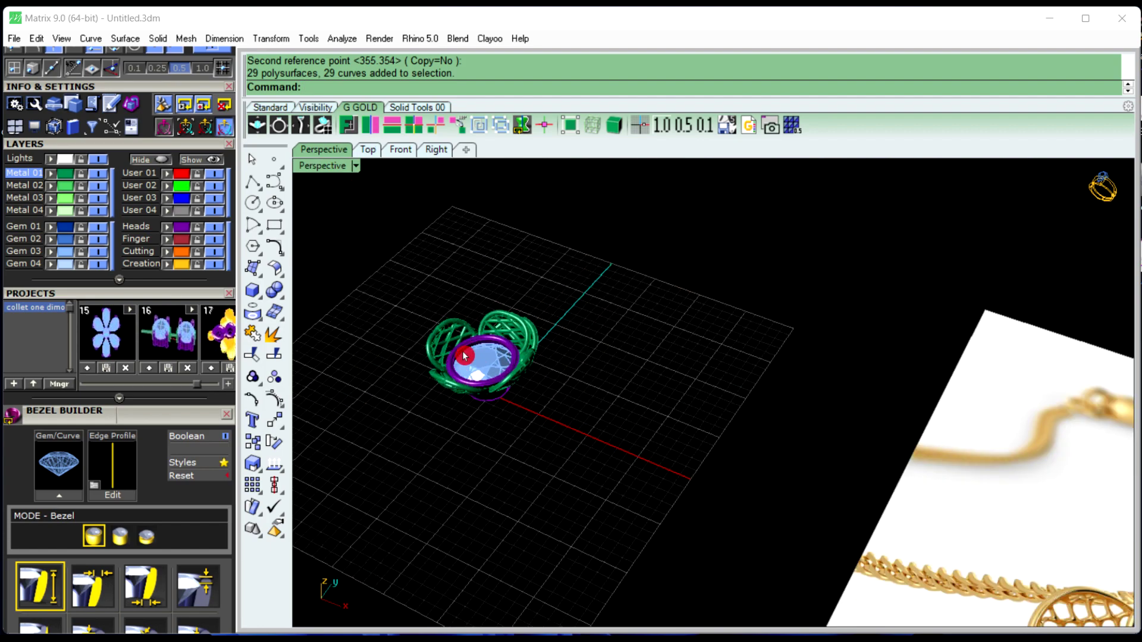
right_drag(523, 338, 617, 407)
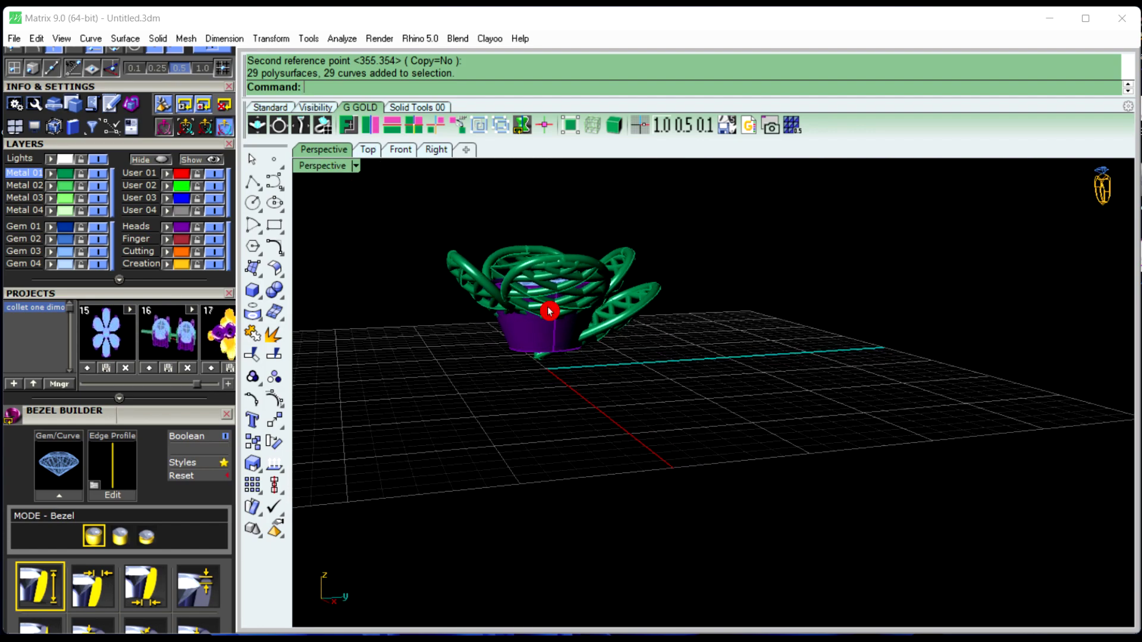
scroll(637, 298, up, 3)
scroll(642, 301, up, 2)
click(642, 301)
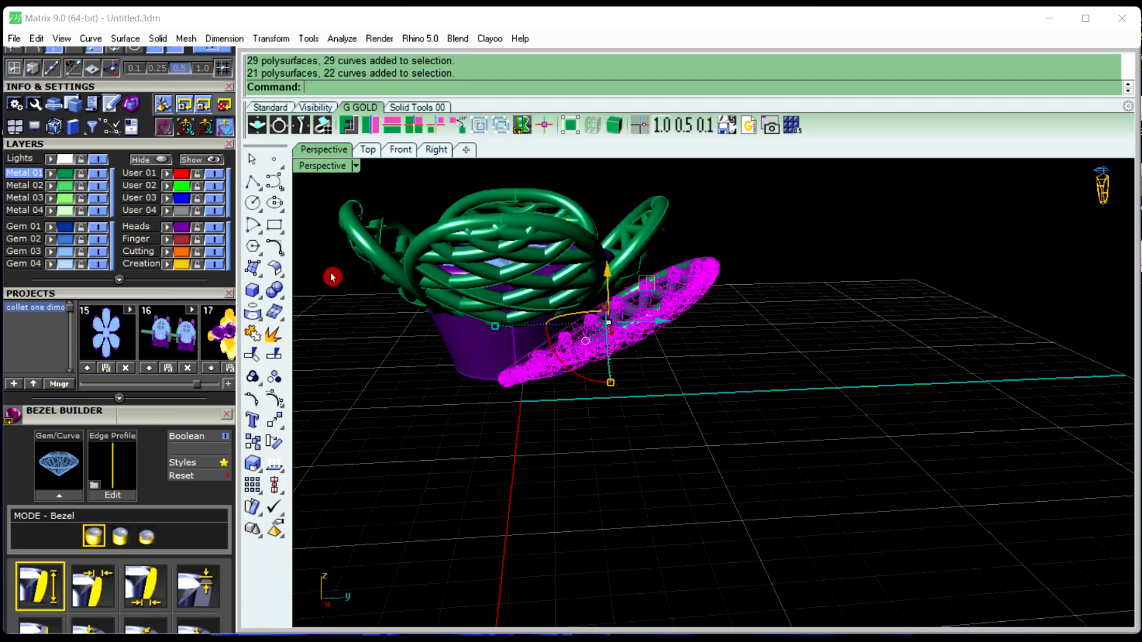
click(368, 150)
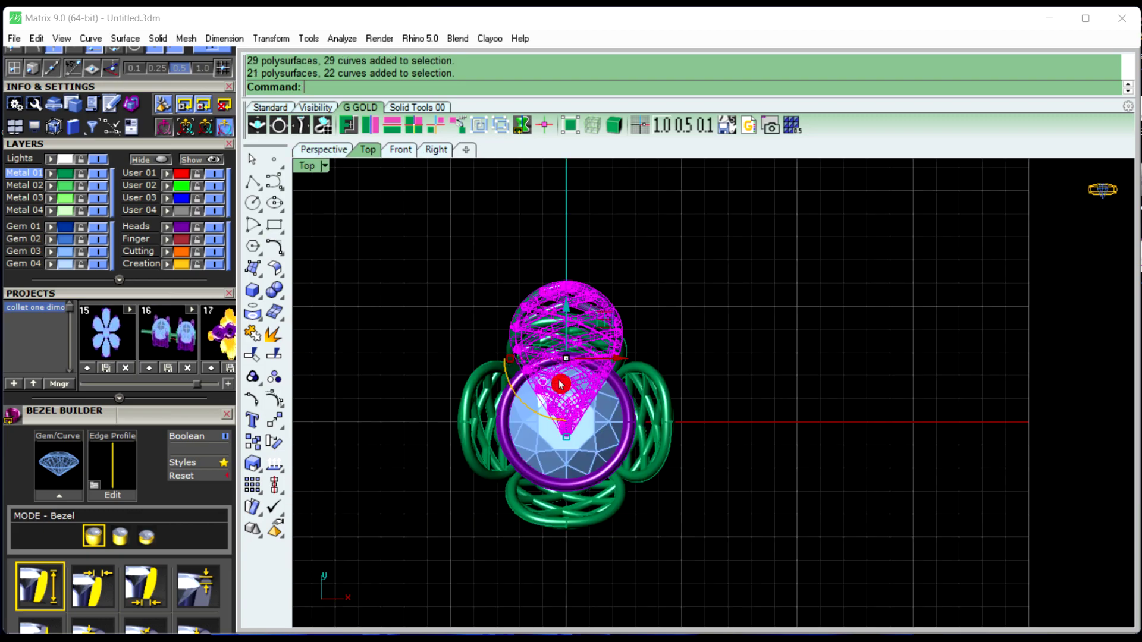
scroll(561, 385, up, 2)
mouse_move(569, 309)
mouse_down()
mouse_move(569, 257)
mouse_move(740, 311)
mouse_up()
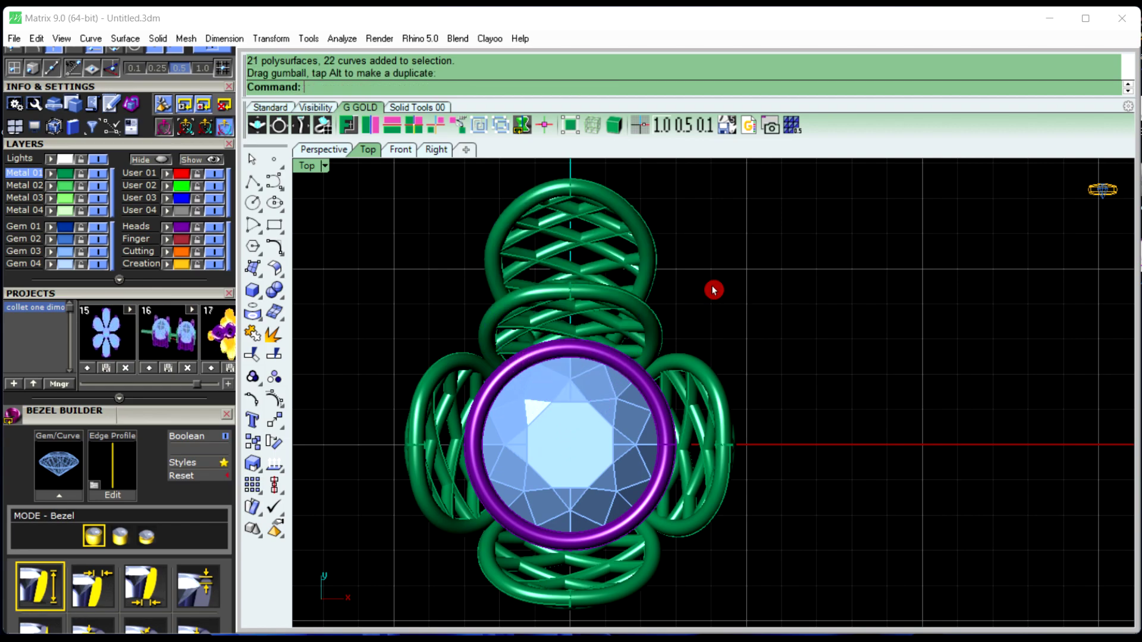
Polar-array the tilted petal around the origin into six copies over 360°
click(261, 38)
mouse_move(294, 303)
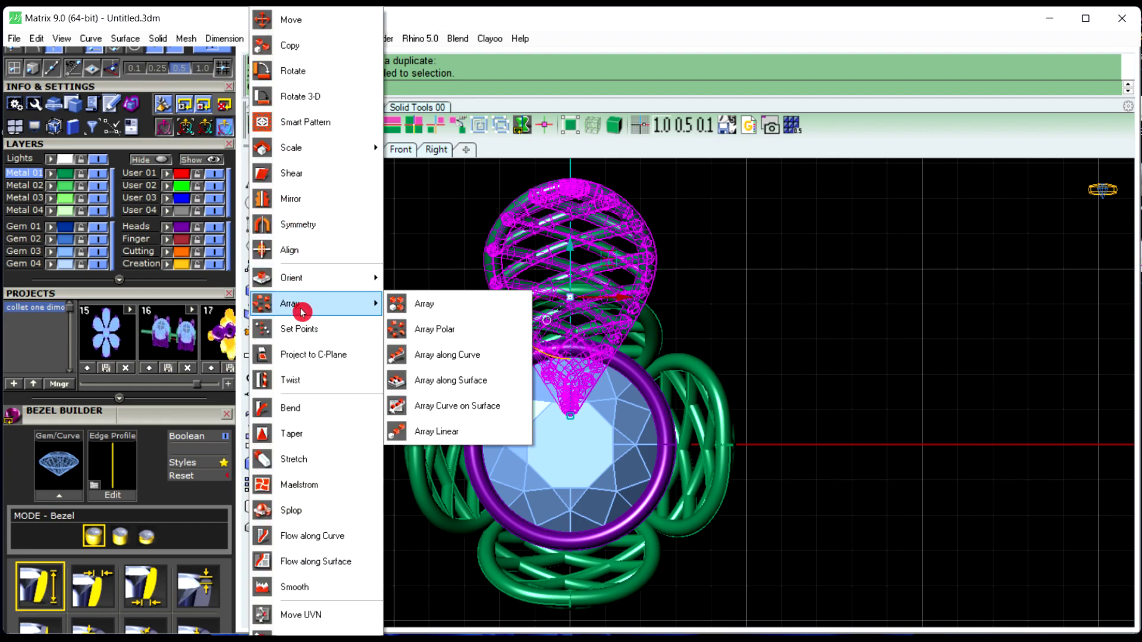
click(419, 333)
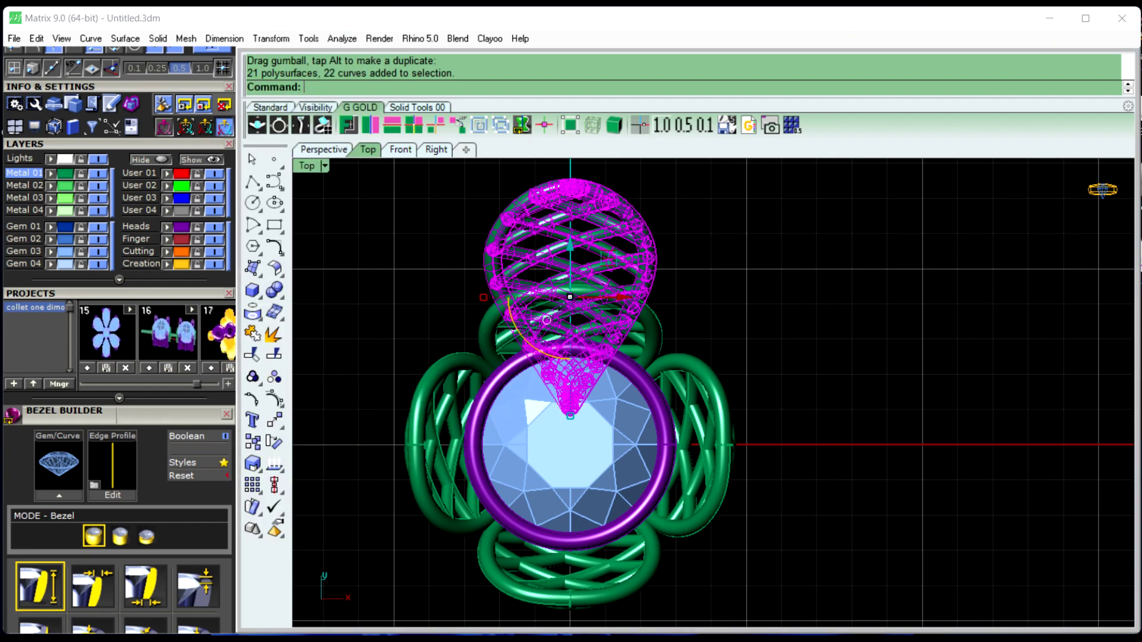
text(0)
key(Return)
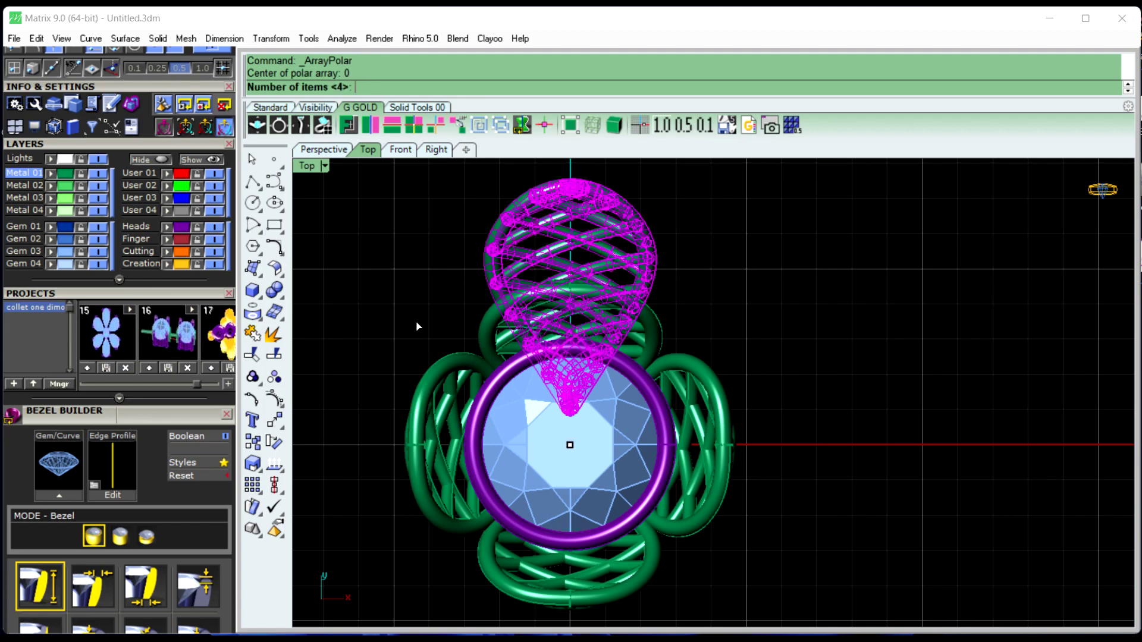
text(6)
key(Return)
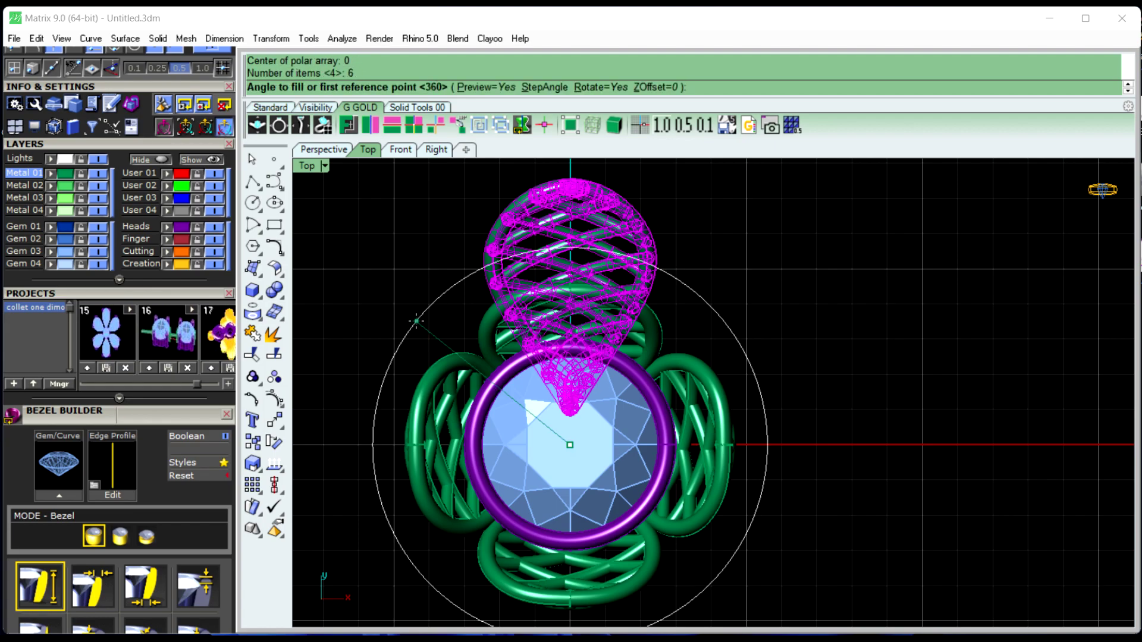
text(360)
key(Return)
key(Return)
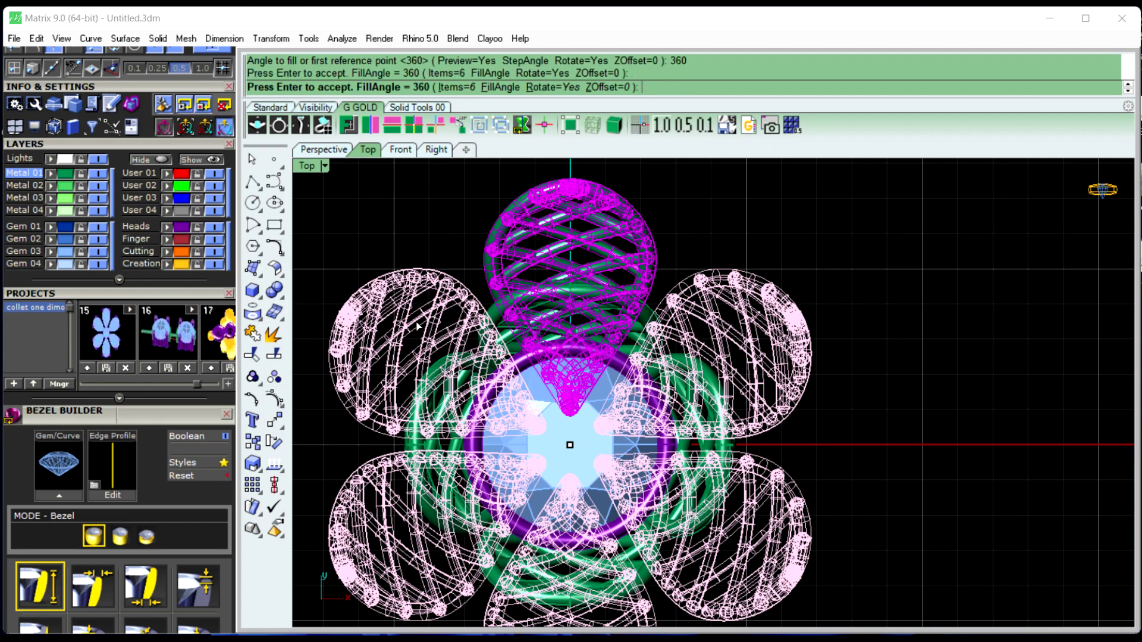
click(880, 454)
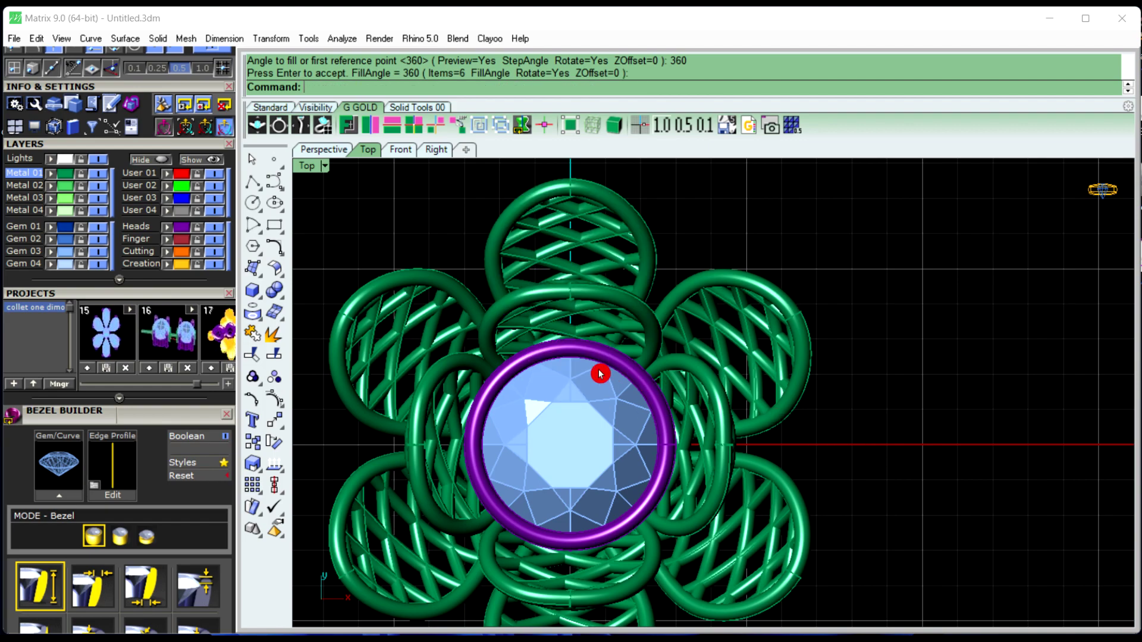
Drag the top petal group's Y arrow down toward the bezel
scroll(601, 374, down, 4)
scroll(600, 374, down, 3)
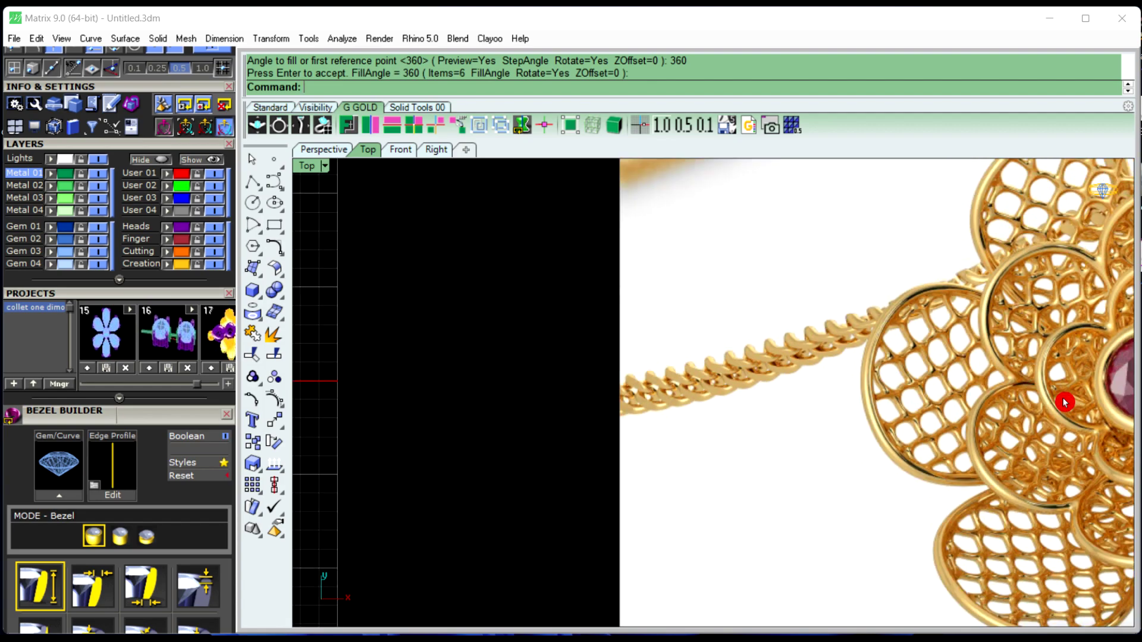
scroll(622, 351, up, 3)
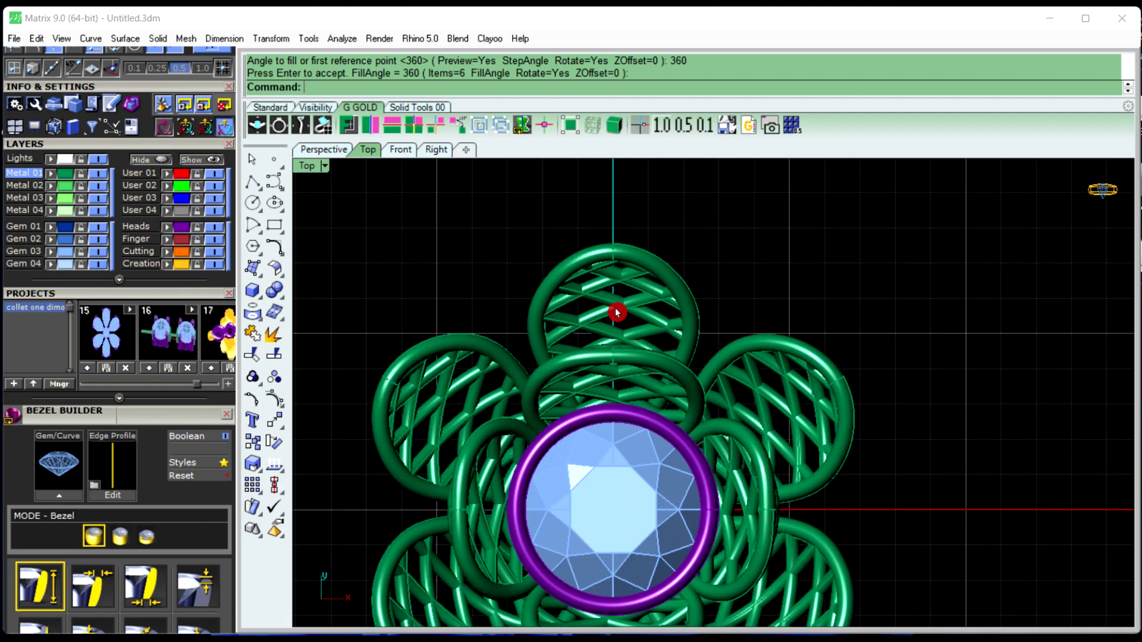
click(617, 312)
drag(615, 318, 616, 330)
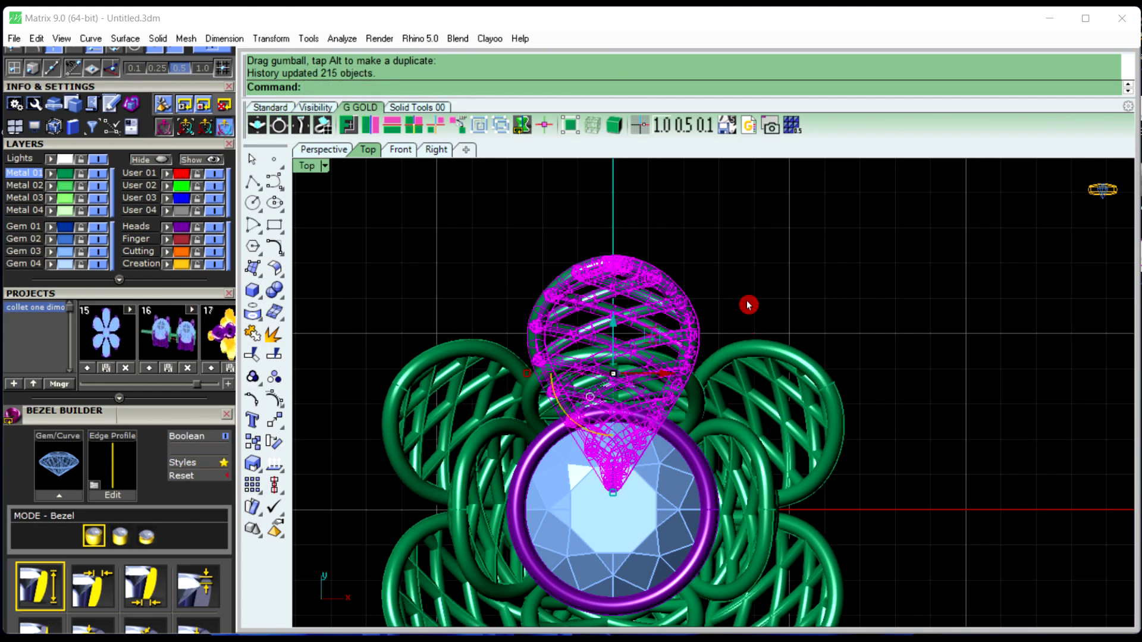
Nudge the top petal group further toward the gem and check the result in Perspective
click(747, 306)
click(631, 343)
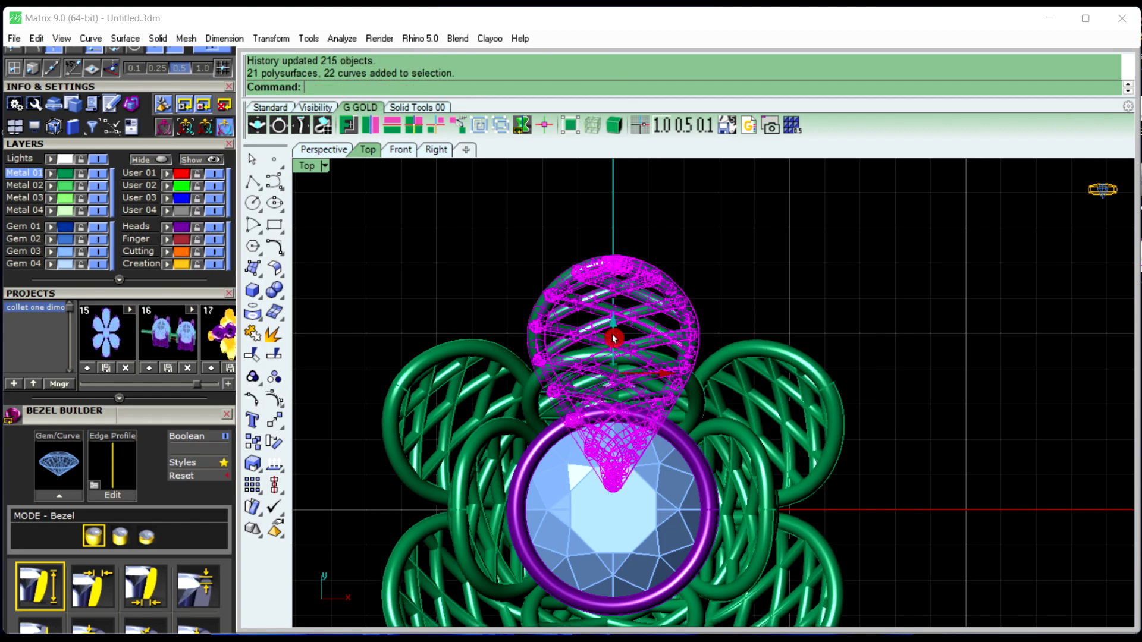
drag(613, 334, 613, 340)
click(764, 288)
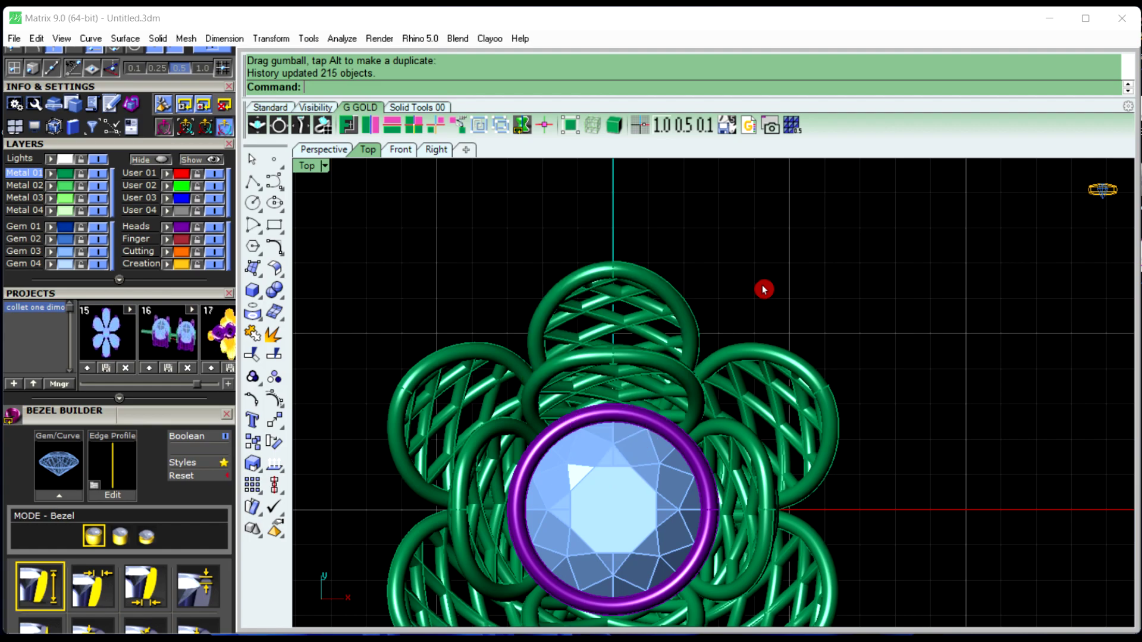
scroll(693, 366, up, 3)
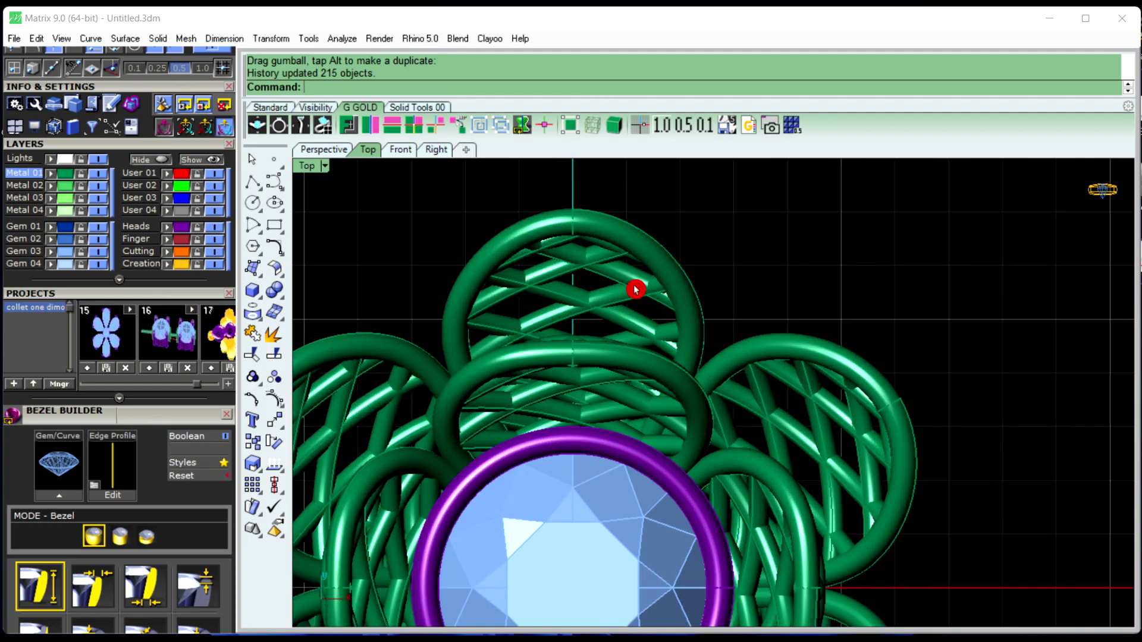
scroll(636, 290, down, 4)
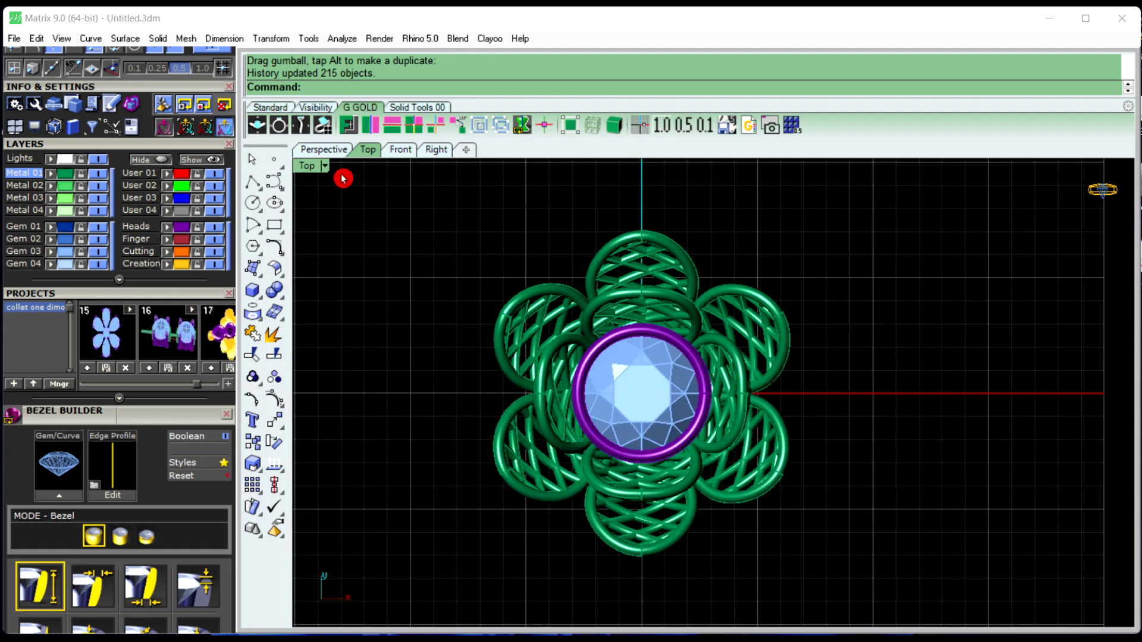
click(340, 158)
mouse_move(624, 329)
right_down()
mouse_move(708, 411)
mouse_move(638, 289)
mouse_move(597, 436)
mouse_move(523, 326)
mouse_move(621, 325)
mouse_move(638, 382)
mouse_move(622, 365)
right_up()
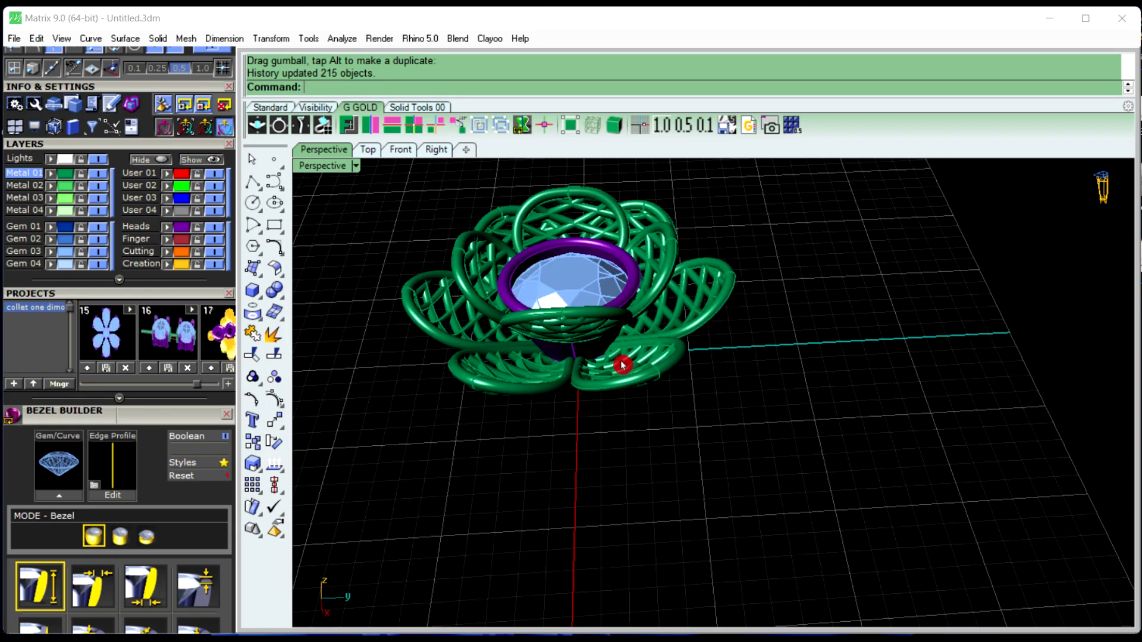
click(375, 155)
Raise the top petal group upward with the gumball's Z arrow in Perspective
click(643, 268)
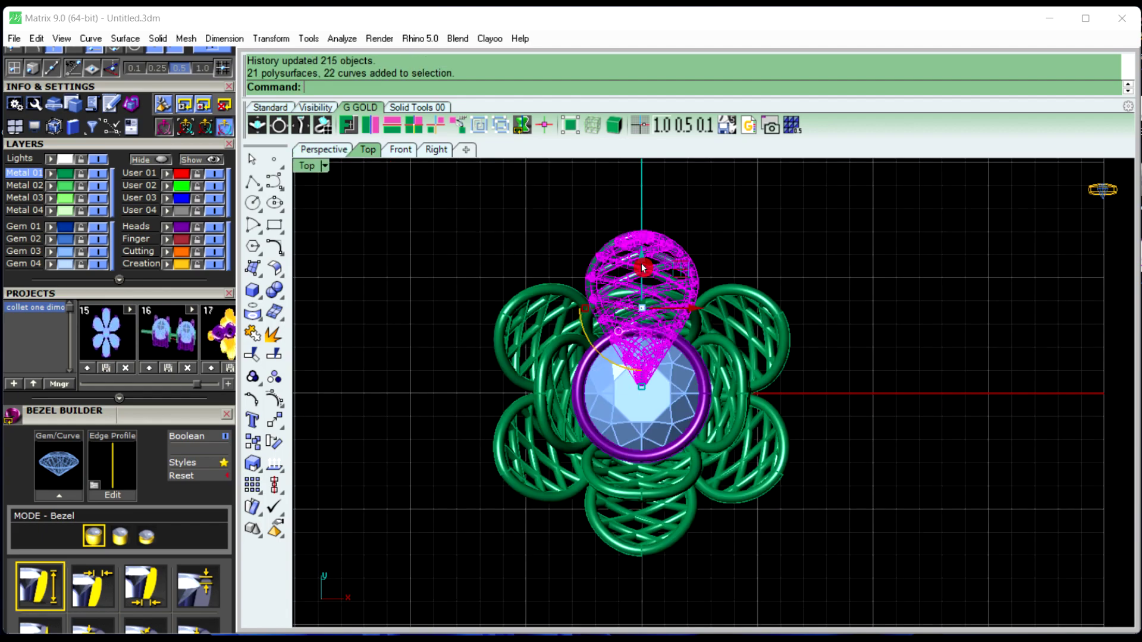
click(327, 152)
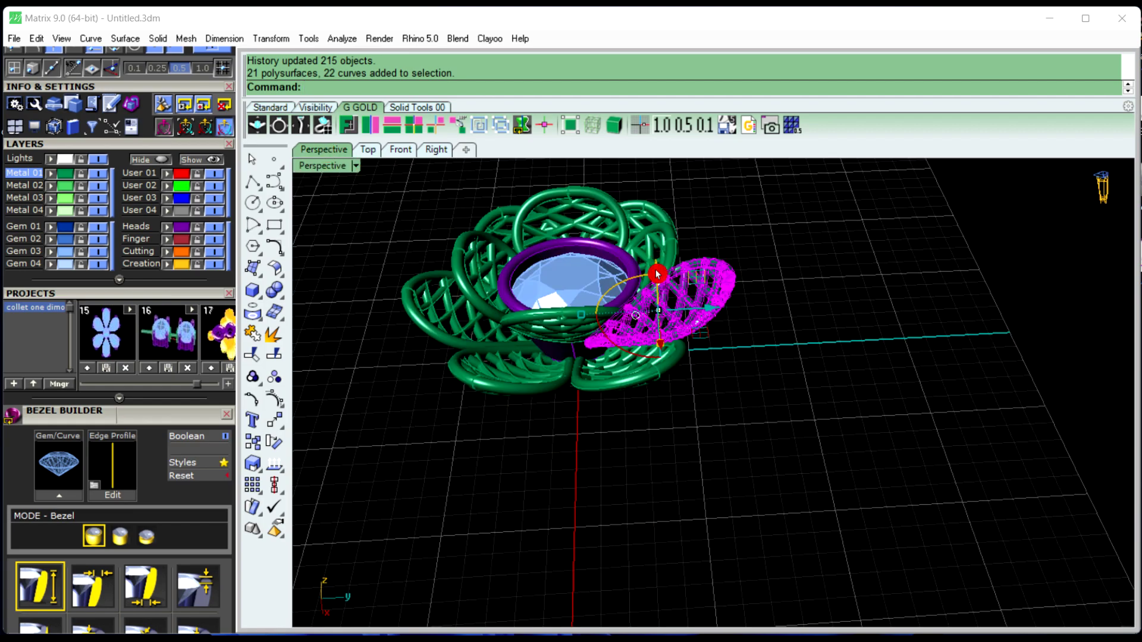
drag(658, 273, 654, 259)
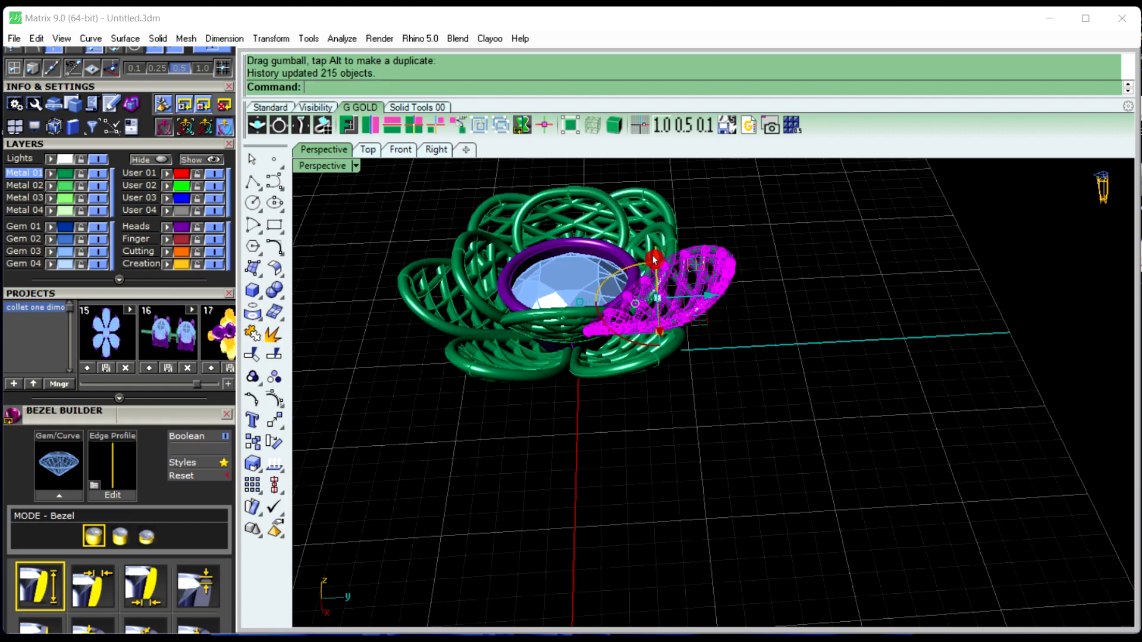
click(748, 308)
mouse_move(783, 331)
right_down()
mouse_move(739, 269)
mouse_move(734, 314)
mouse_move(726, 298)
right_up()
Lift the right petal slightly higher twice so the flower cups around the bezel
click(721, 290)
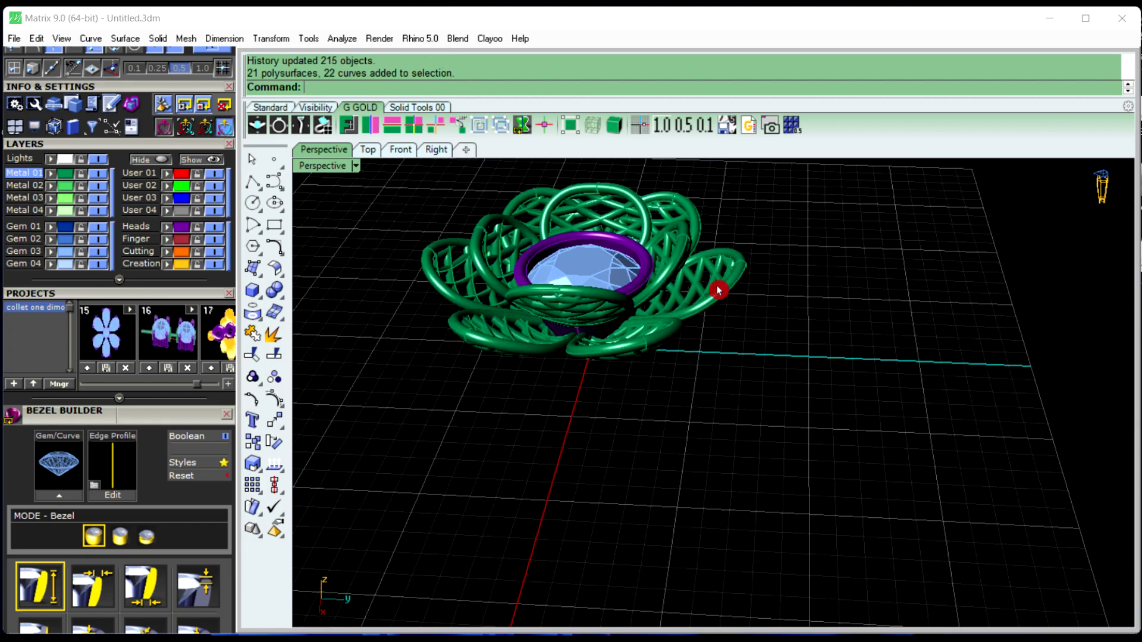
drag(670, 252, 667, 236)
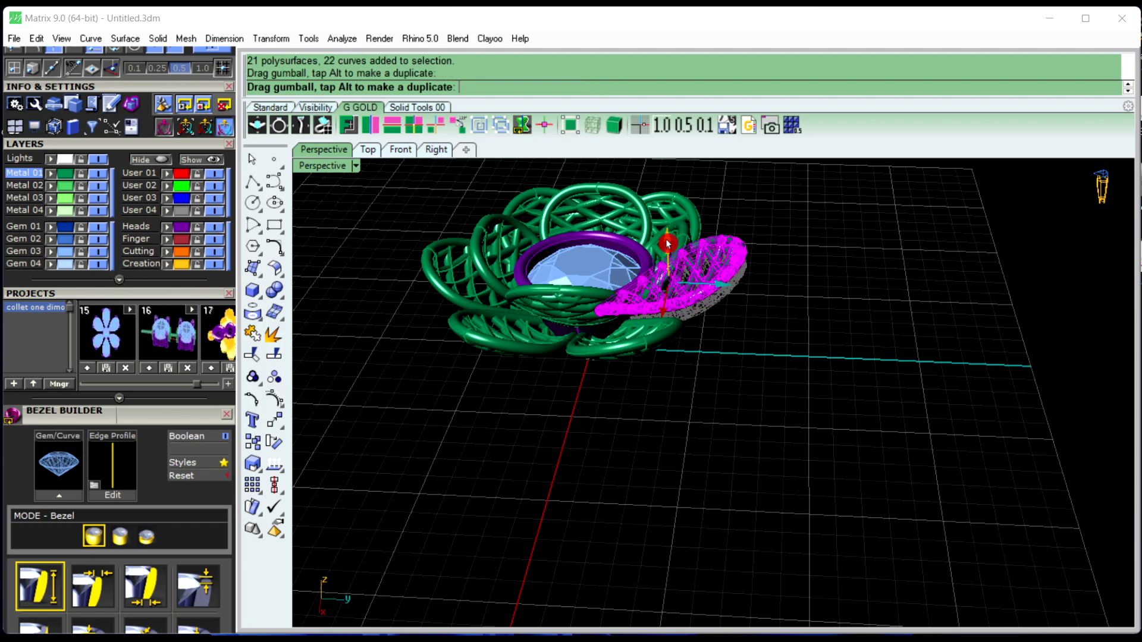
click(851, 296)
mouse_move(805, 331)
right_down()
mouse_move(760, 211)
mouse_move(767, 261)
mouse_move(818, 345)
mouse_move(751, 296)
right_up()
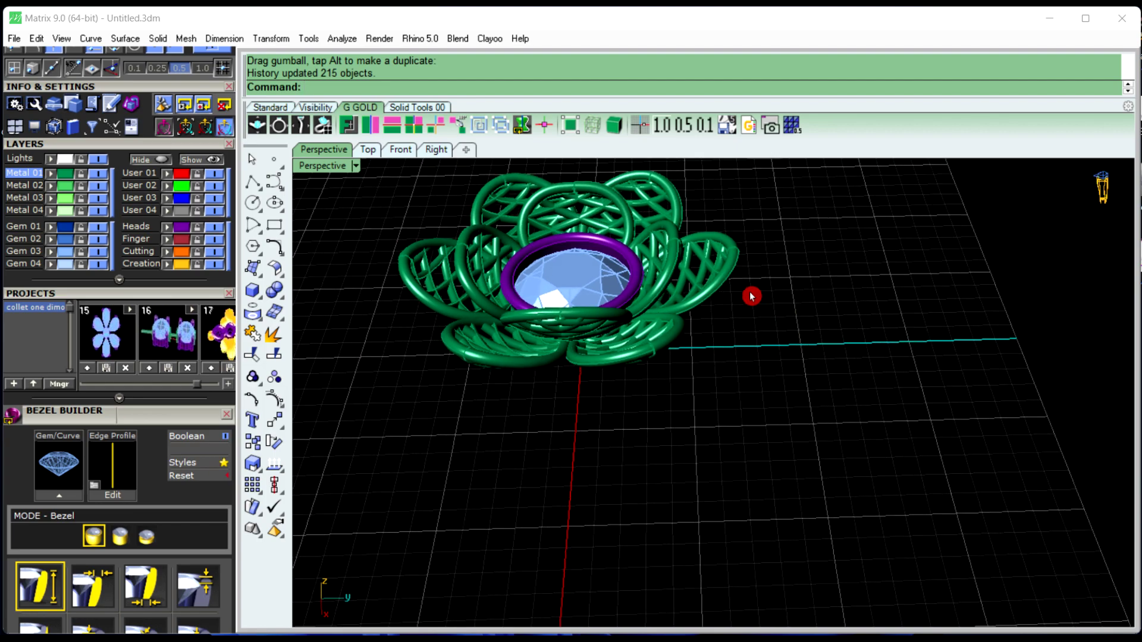
click(720, 281)
drag(660, 249, 656, 237)
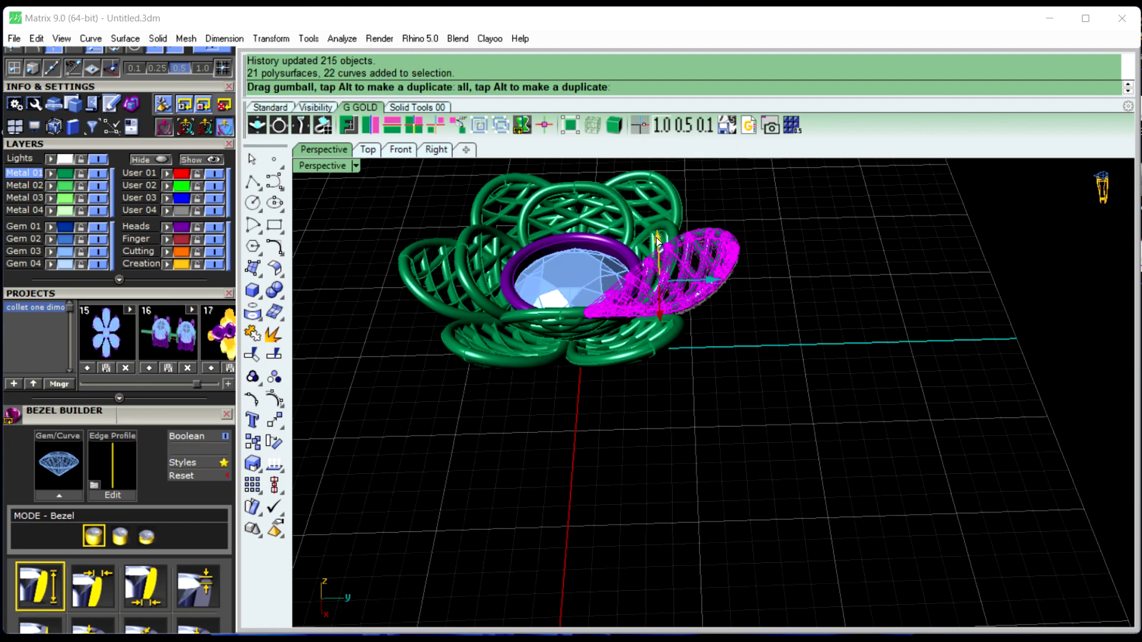
click(795, 310)
mouse_move(795, 310)
right_down()
mouse_move(739, 288)
mouse_move(619, 308)
mouse_move(790, 387)
mouse_move(803, 439)
mouse_move(762, 462)
mouse_move(716, 423)
mouse_move(769, 460)
right_up()
Unhide all 58 hidden objects with Show in the Layers panel
scroll(694, 493, down, 4)
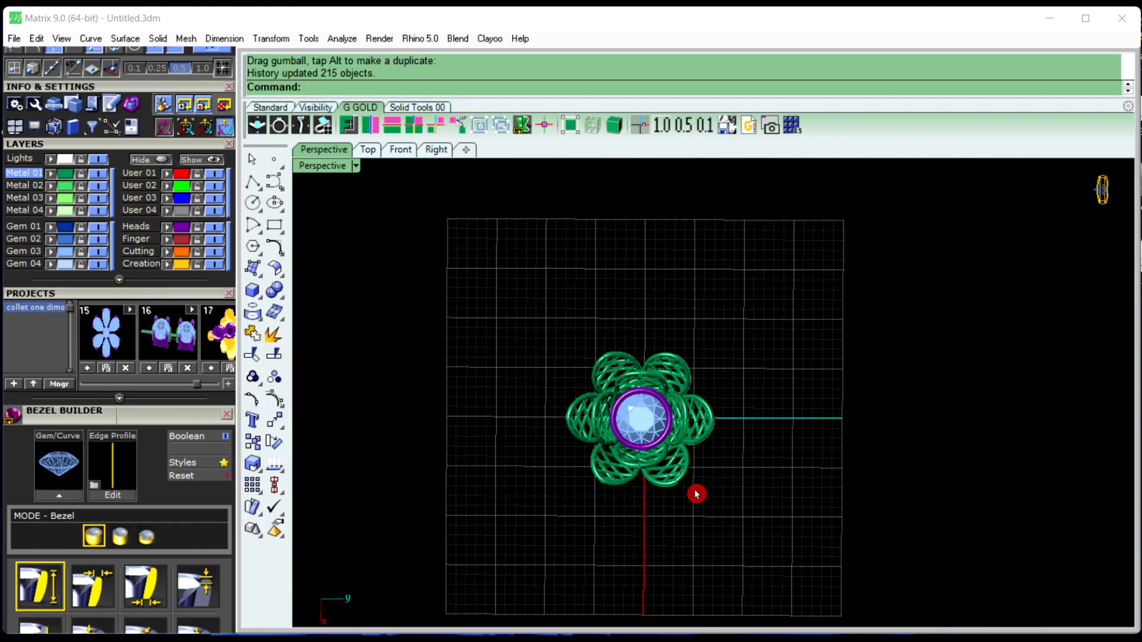
scroll(593, 354, down, 2)
scroll(594, 353, down, 4)
scroll(595, 356, down, 2)
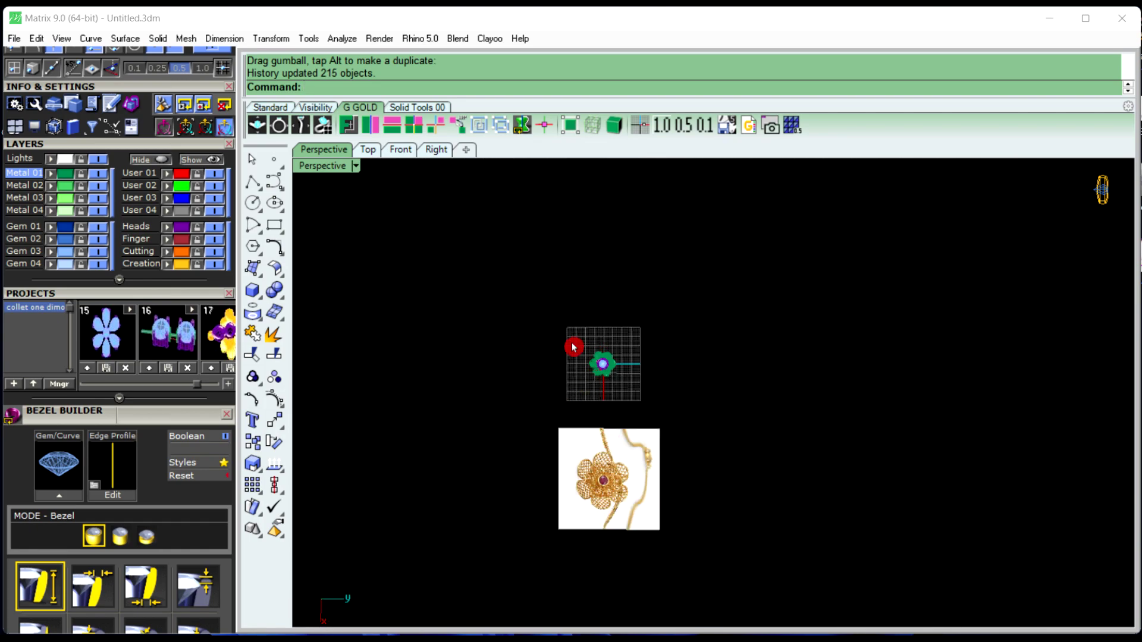
scroll(573, 347, up, 1)
scroll(528, 216, up, 4)
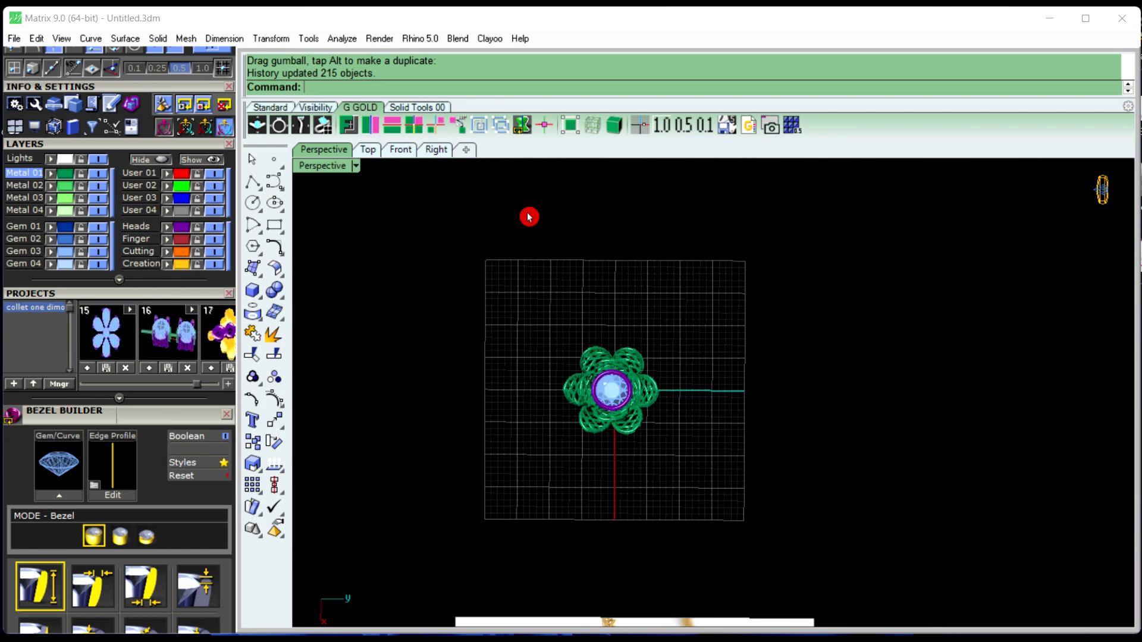
click(192, 164)
scroll(671, 405, up, 2)
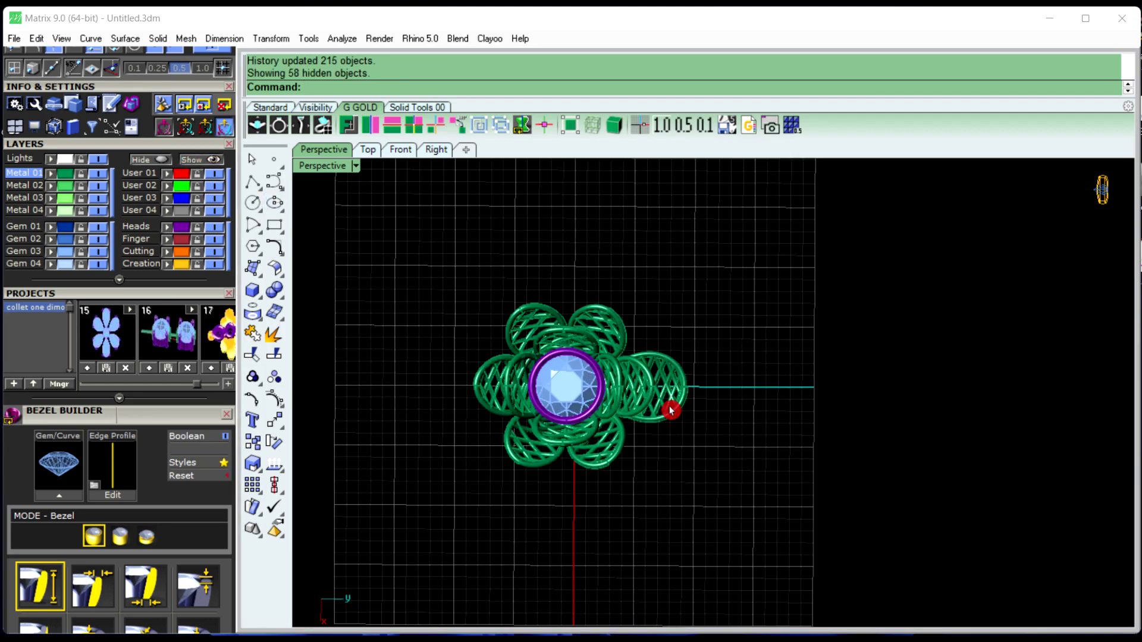
scroll(674, 410, up, 3)
click(674, 411)
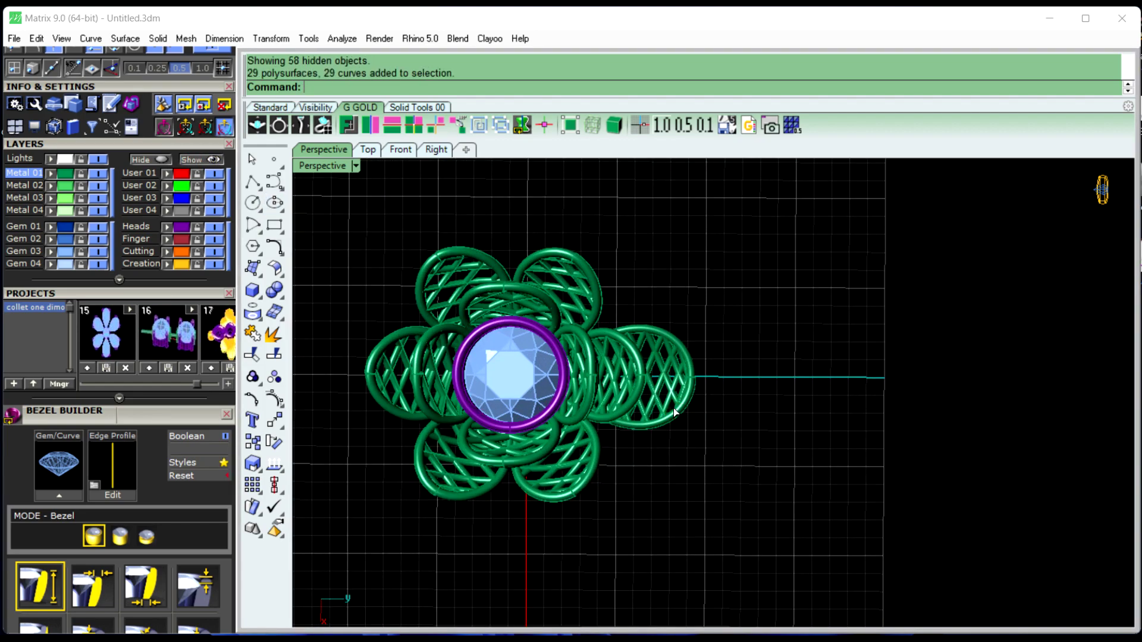
click(766, 304)
Zoom in the Top view to compare the flower with the gold filigree reference photo
scroll(629, 323, down, 4)
scroll(630, 323, down, 2)
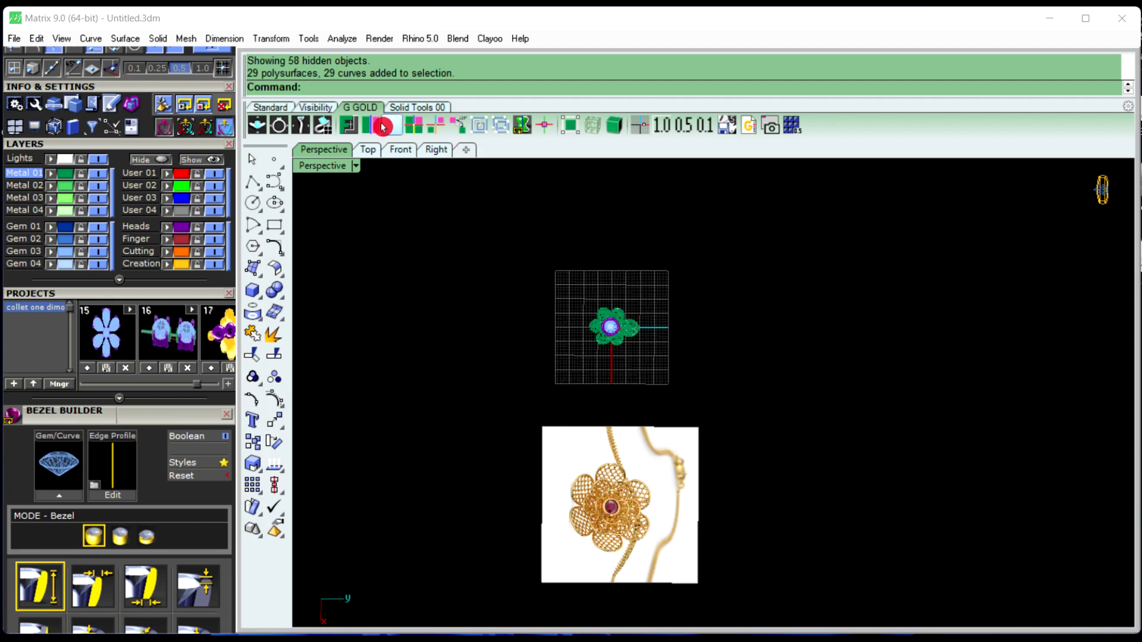
click(368, 150)
scroll(524, 305, down, 3)
scroll(535, 320, down, 2)
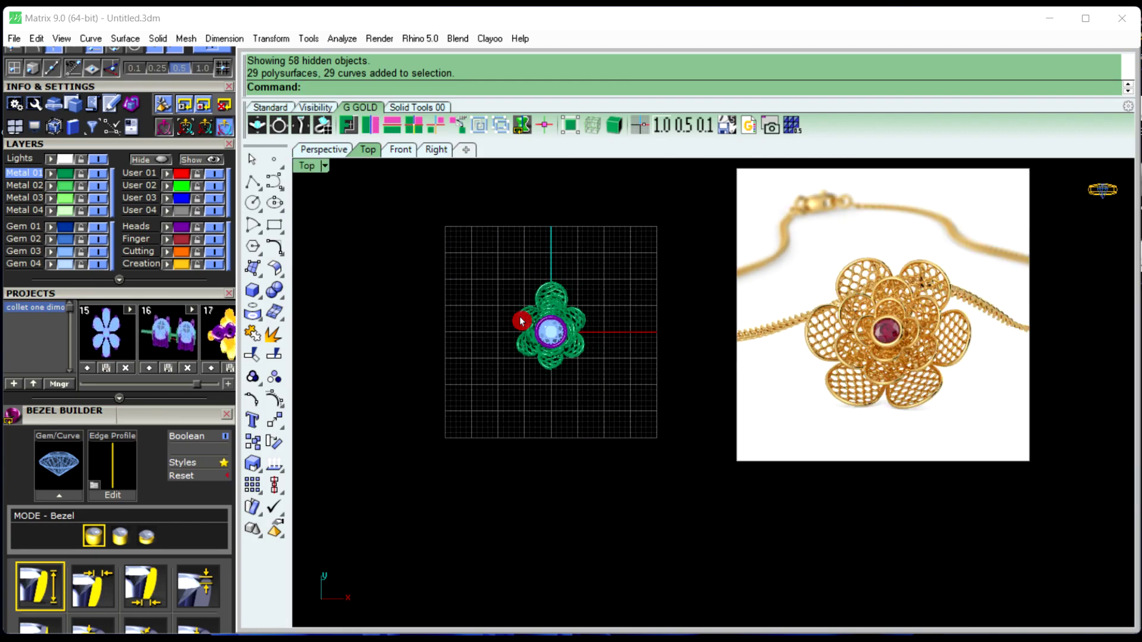
scroll(892, 302, up, 5)
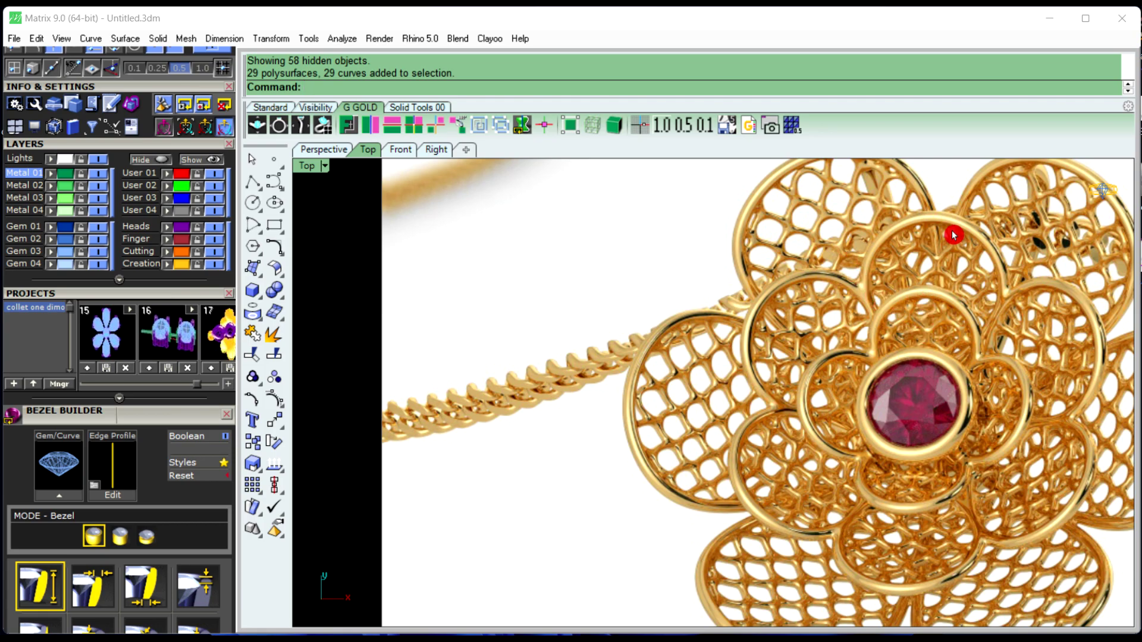
scroll(910, 238, down, 3)
scroll(926, 245, down, 3)
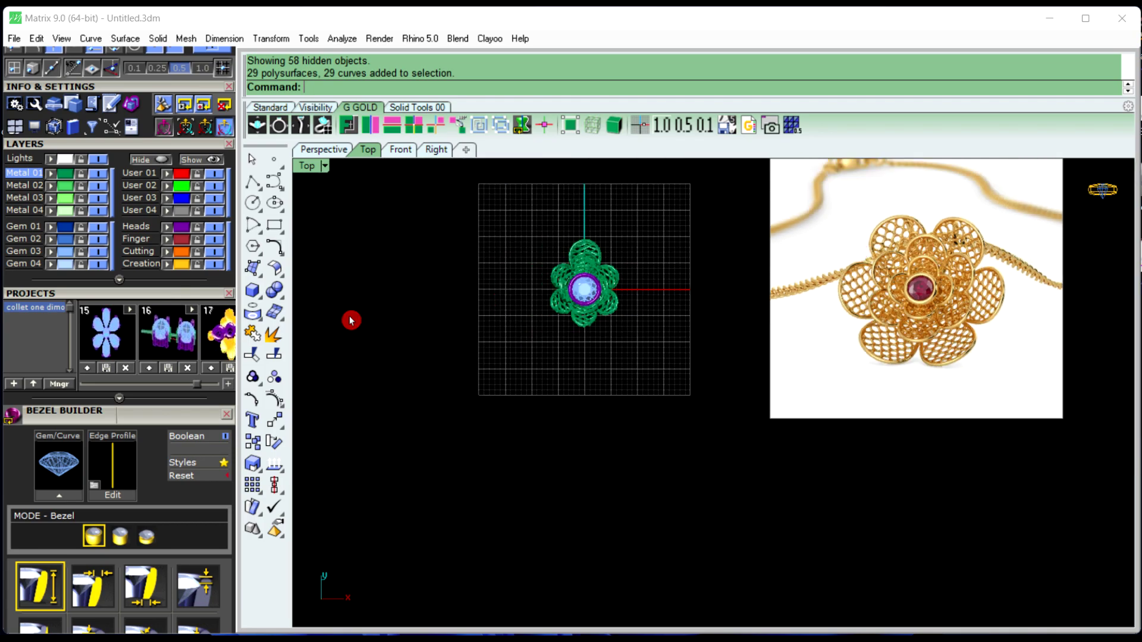
scroll(523, 247, up, 2)
scroll(535, 250, up, 2)
scroll(632, 255, up, 1)
scroll(577, 284, up, 2)
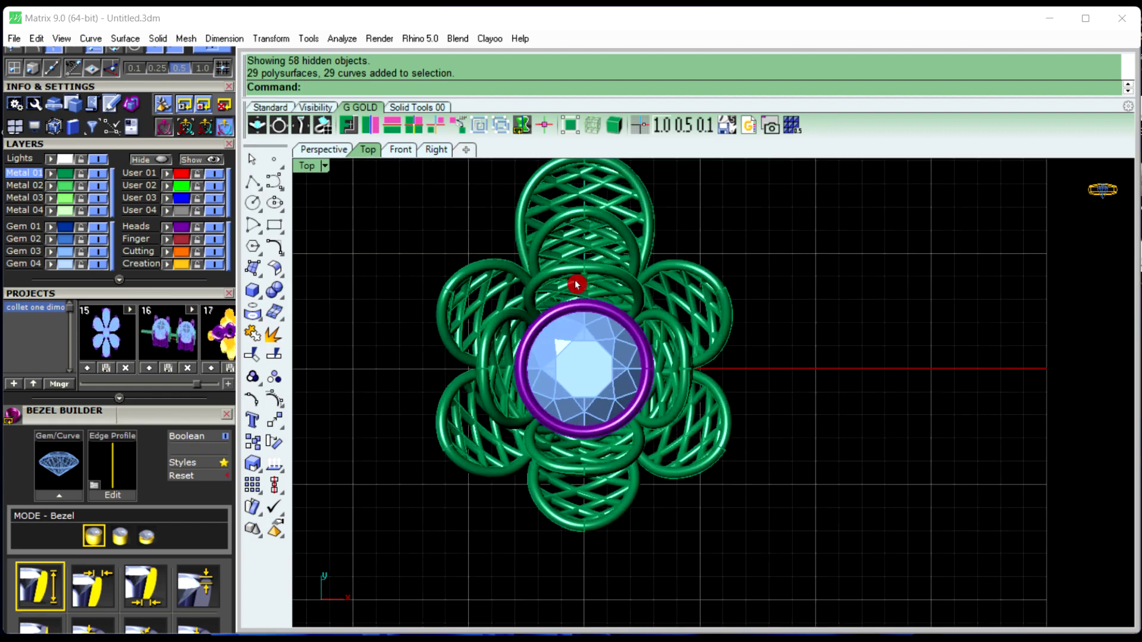
Draw a vertical polyline guide line starting at the origin
click(252, 182)
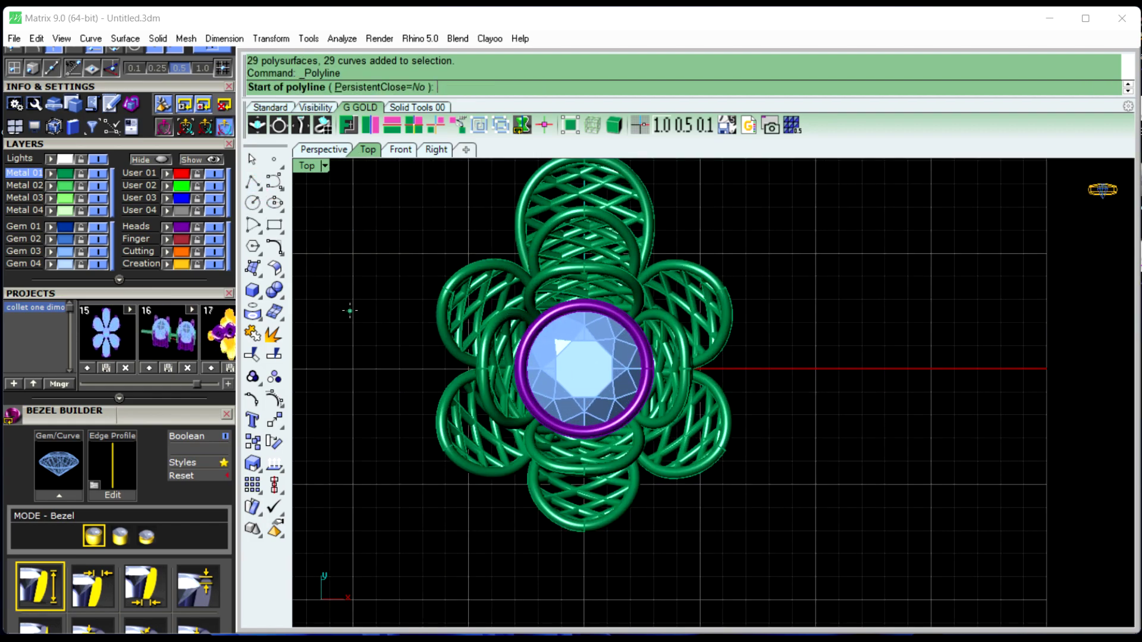
text(0)
key(Return)
scroll(350, 312, down, 1)
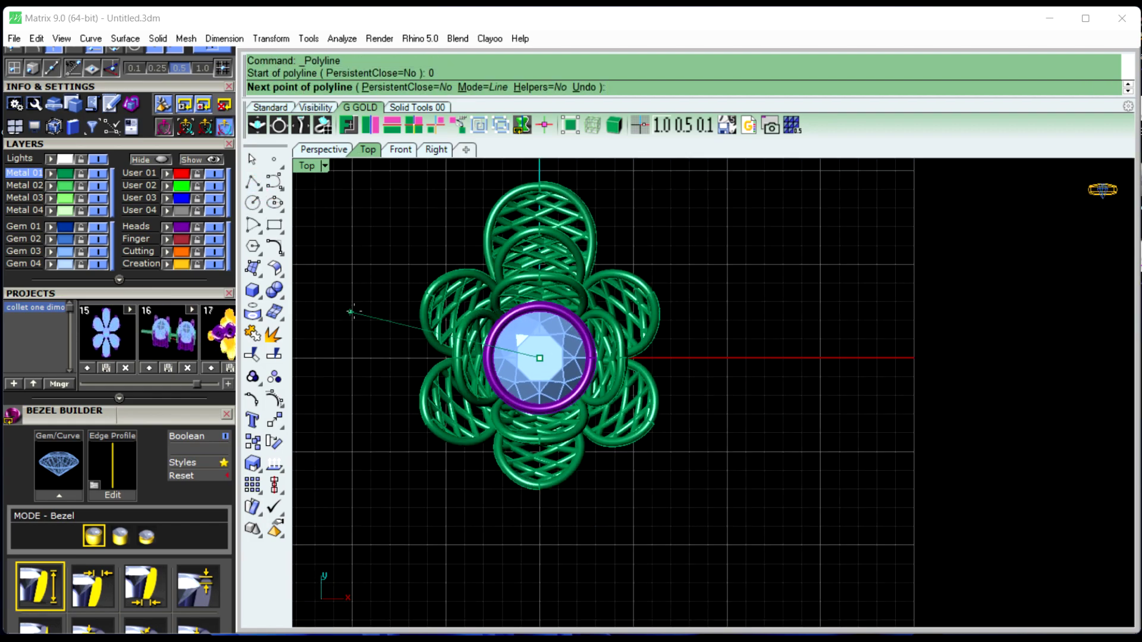
scroll(351, 312, down, 1)
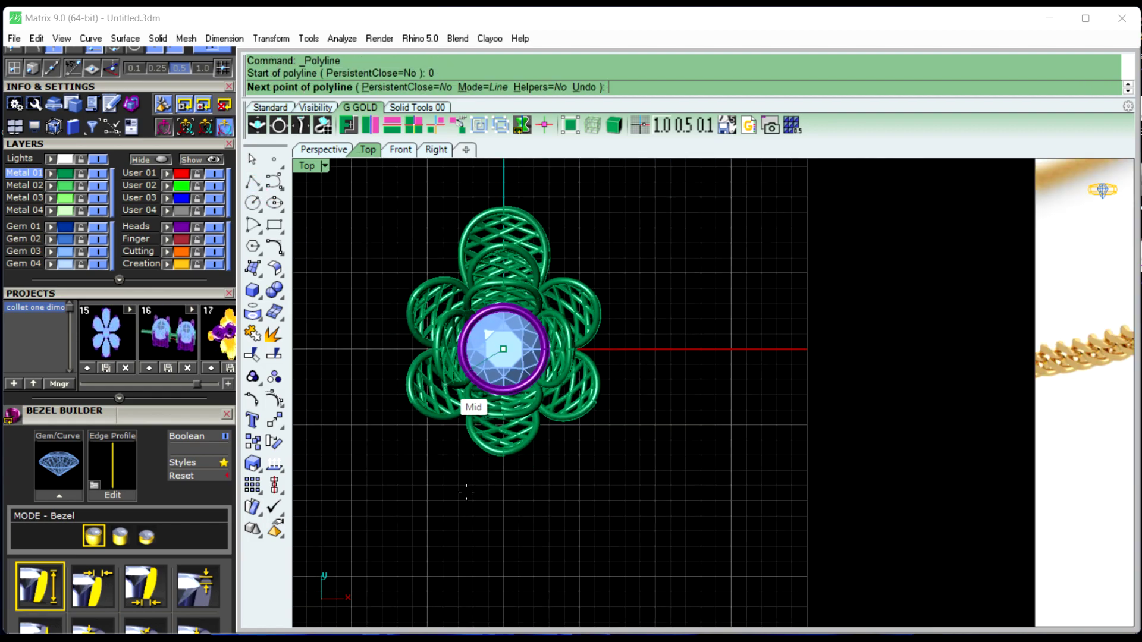
click(505, 583)
right_click(512, 556)
click(512, 556)
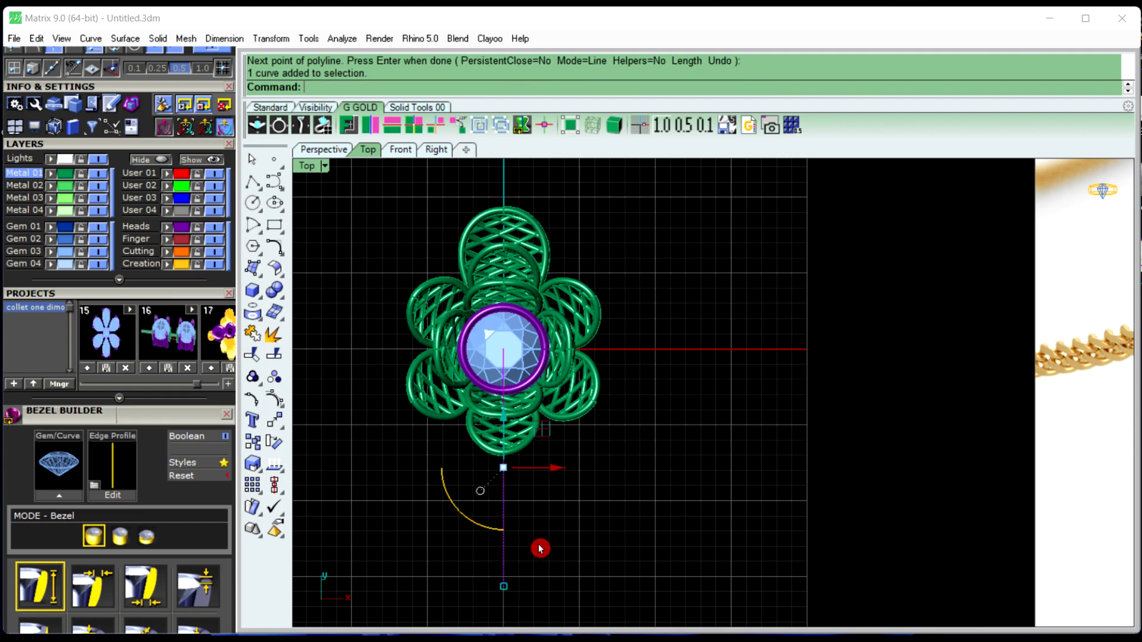
Array Polar the guide line around centre 0 with 12 items over 360 degrees
click(272, 38)
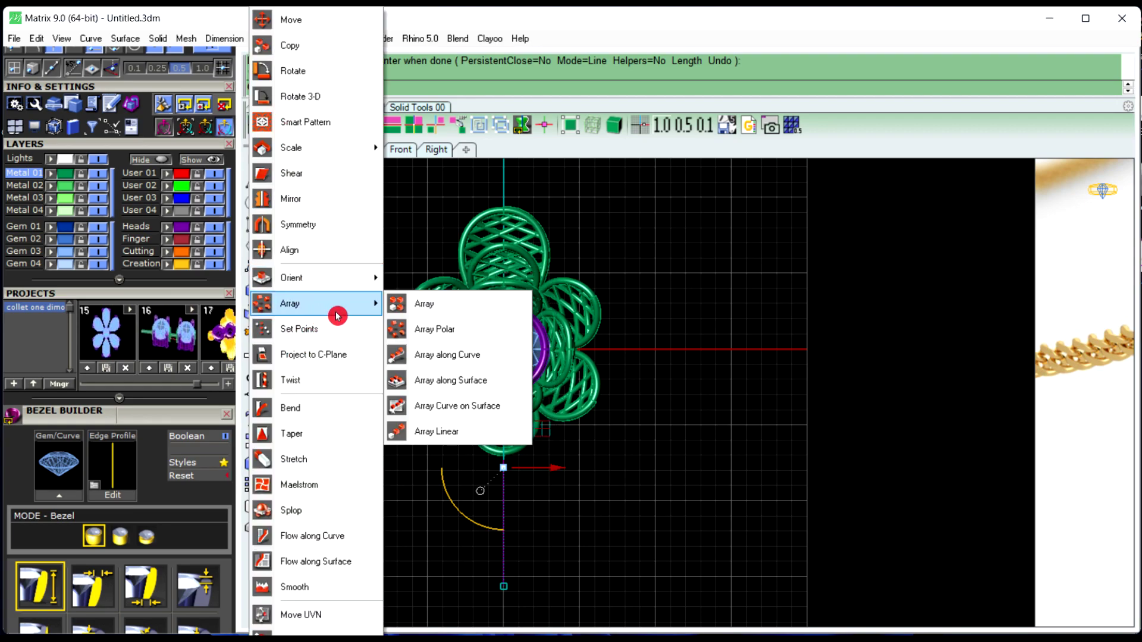
click(408, 397)
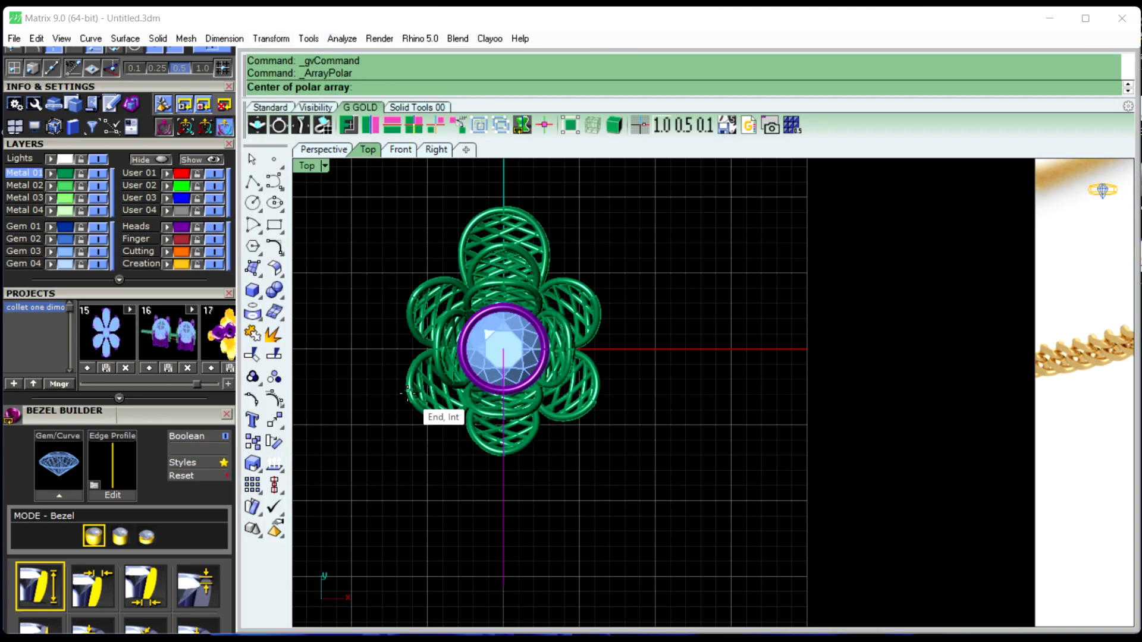
text(0)
key(Return)
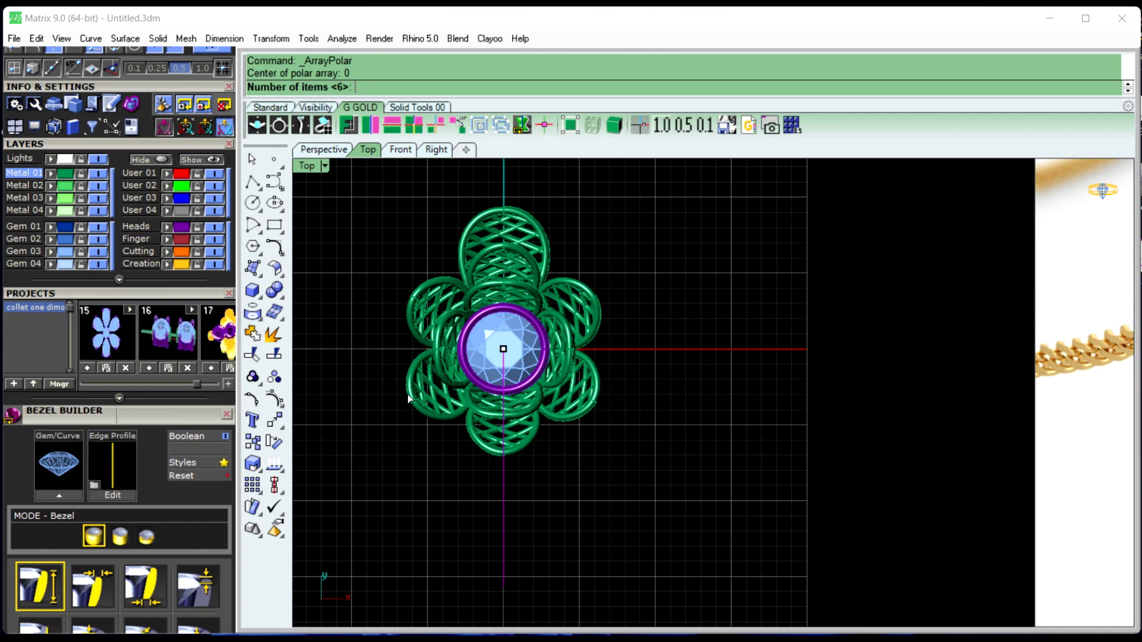
key(Return)
text(360)
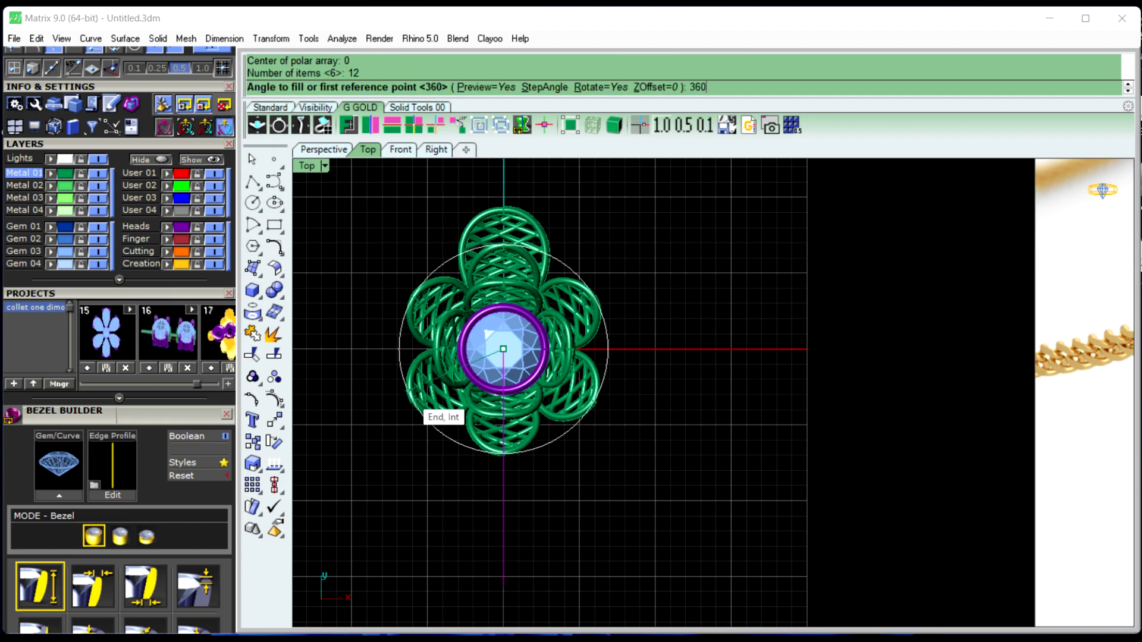
key(Return)
right_click(410, 399)
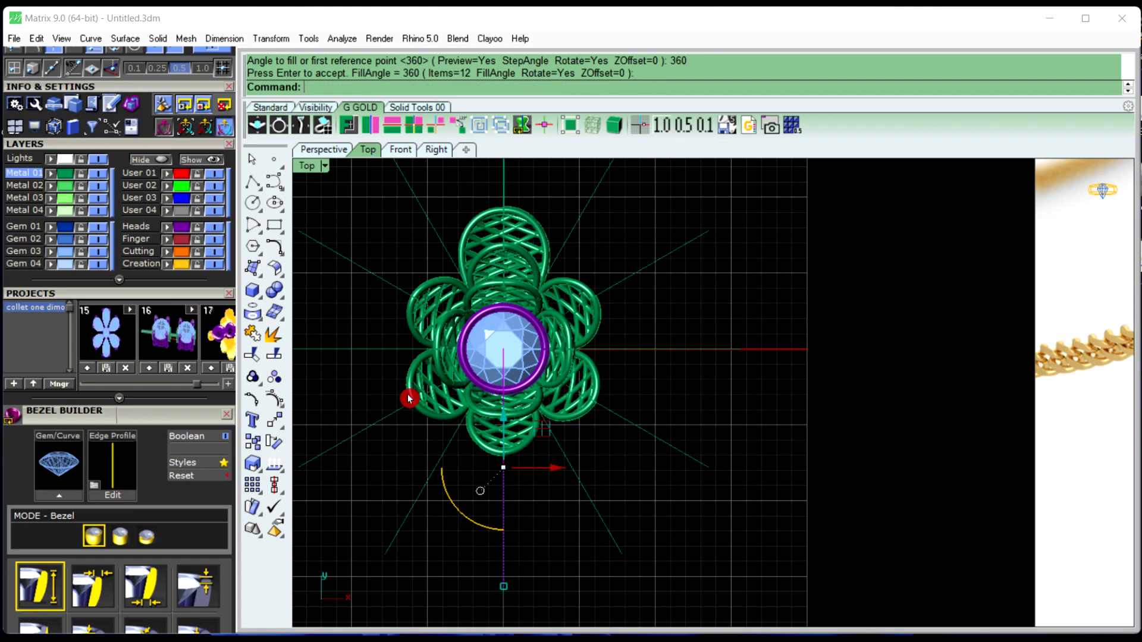
key(Escape)
scroll(684, 345, down, 2)
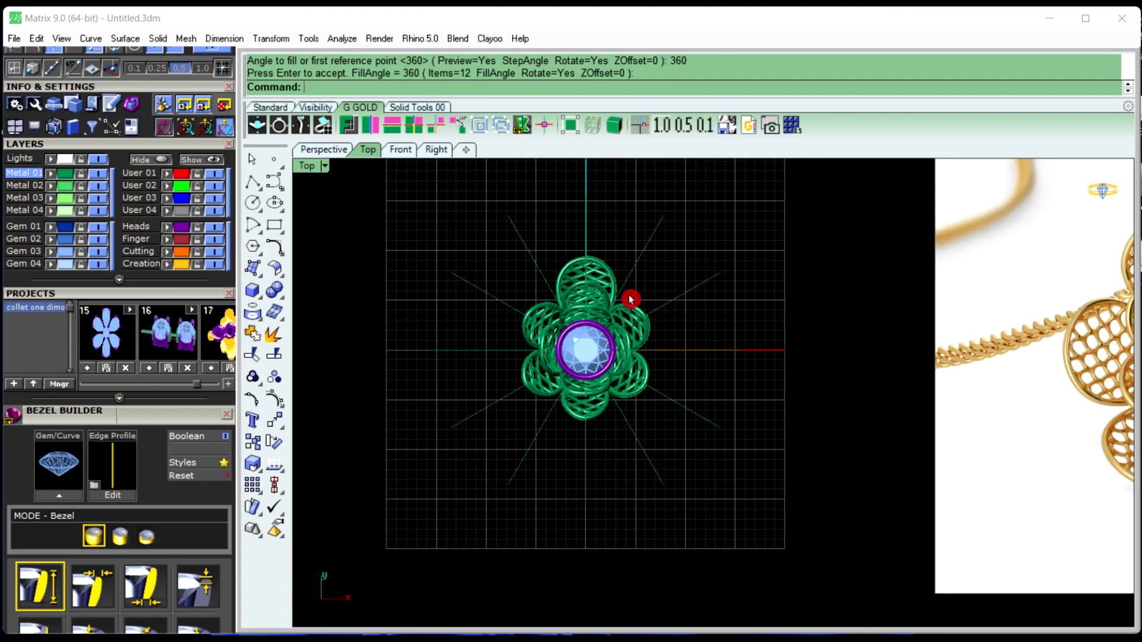
scroll(595, 278, up, 2)
click(595, 278)
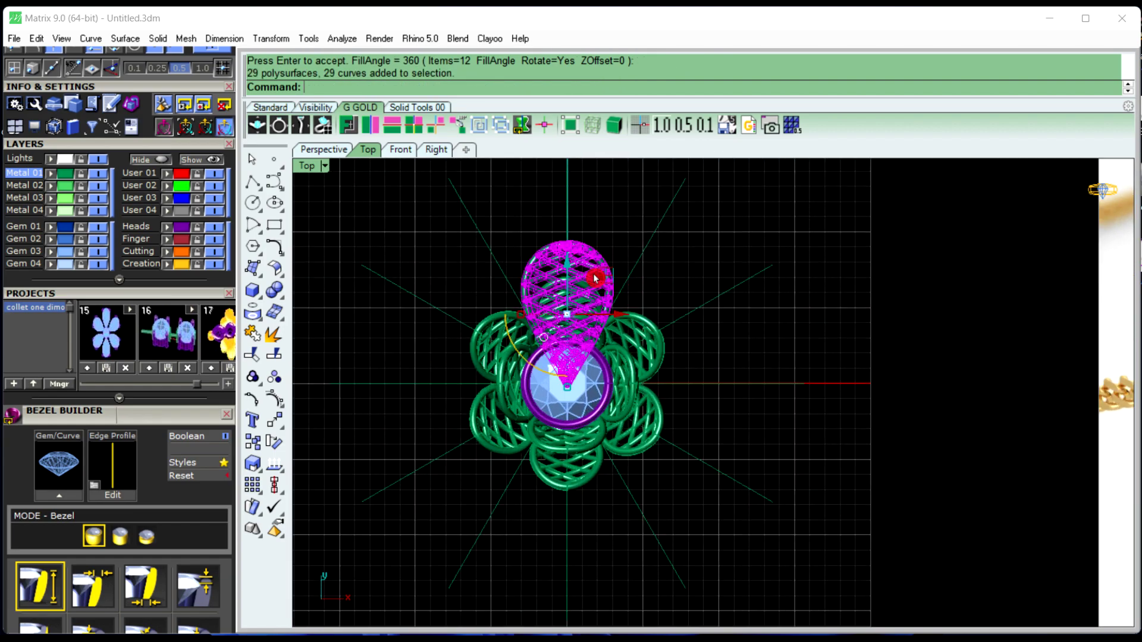
Rotate the top teardrop petal about the origin onto a radiating guide line
click(267, 431)
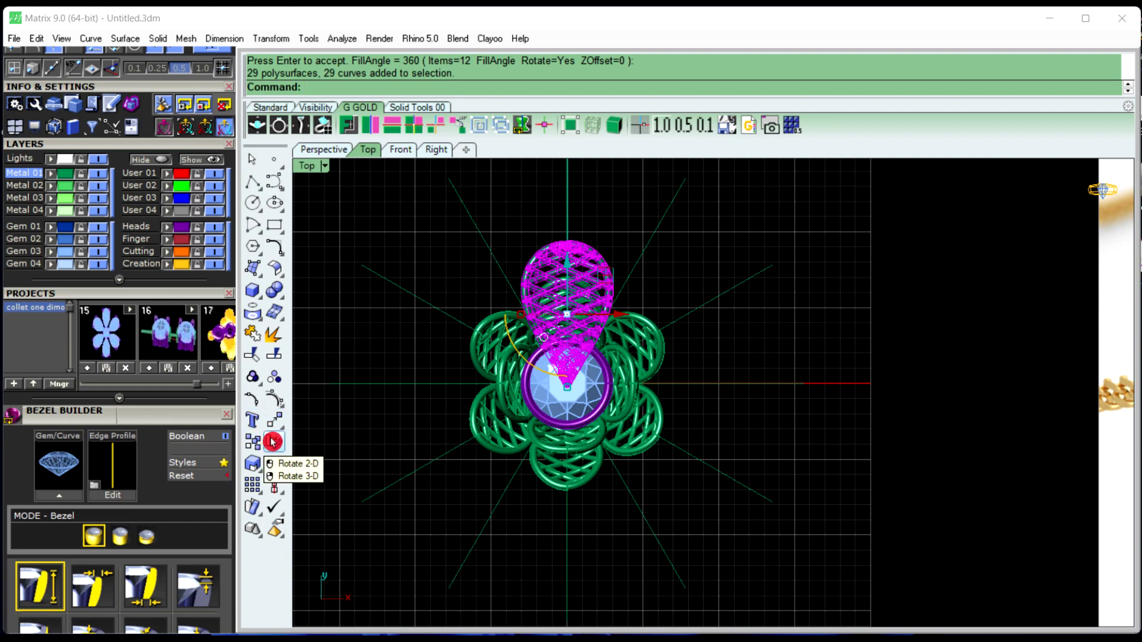
click(292, 462)
text(0)
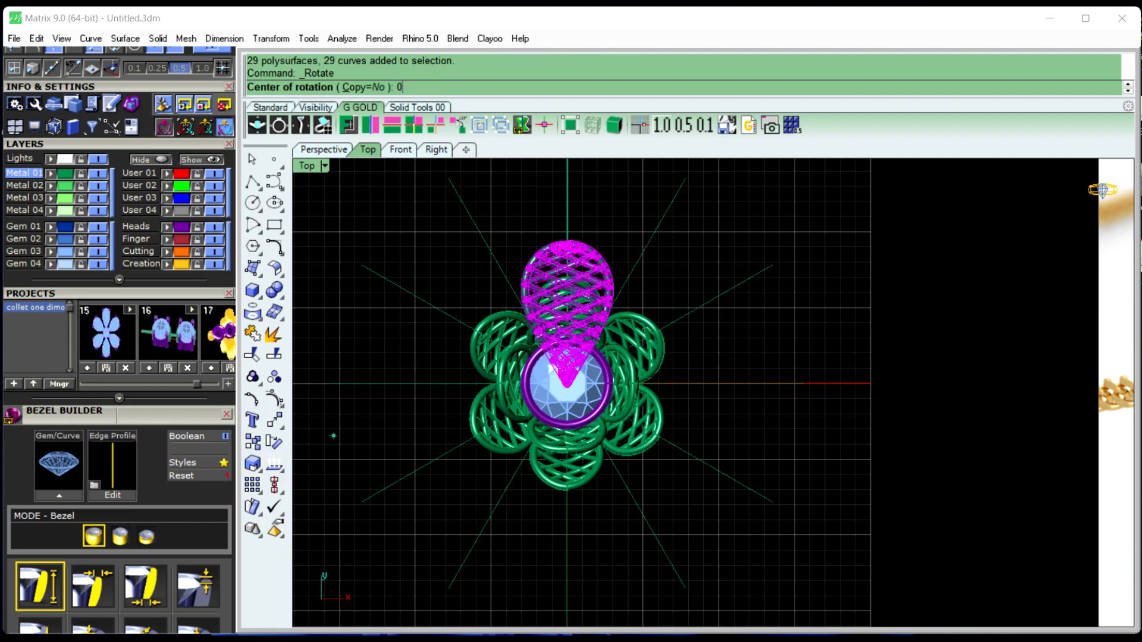
key(Return)
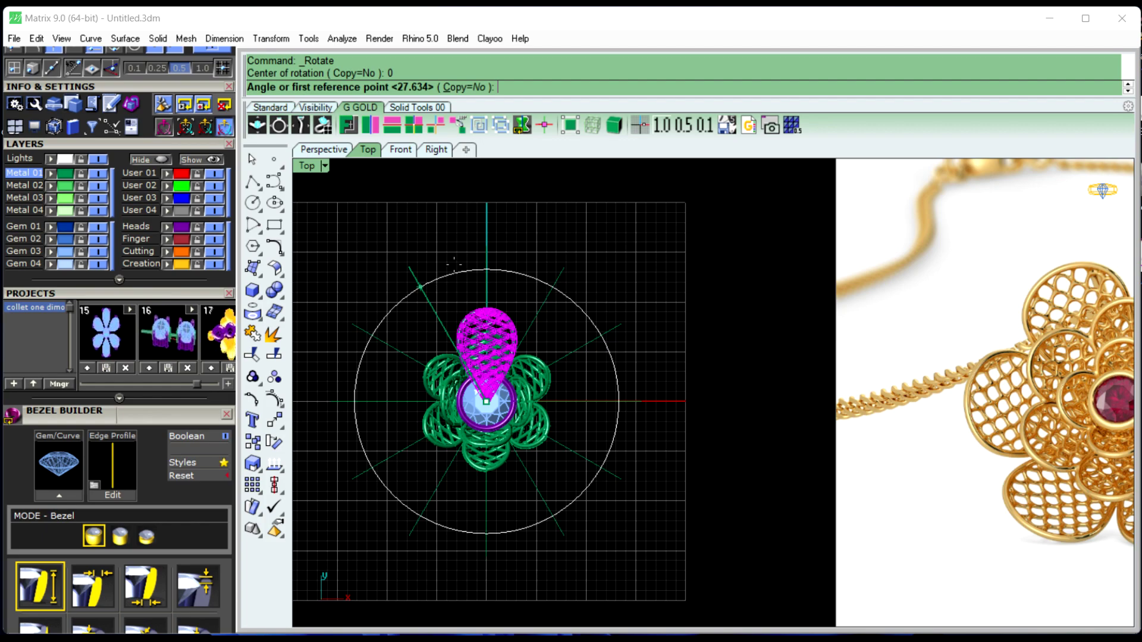
click(485, 245)
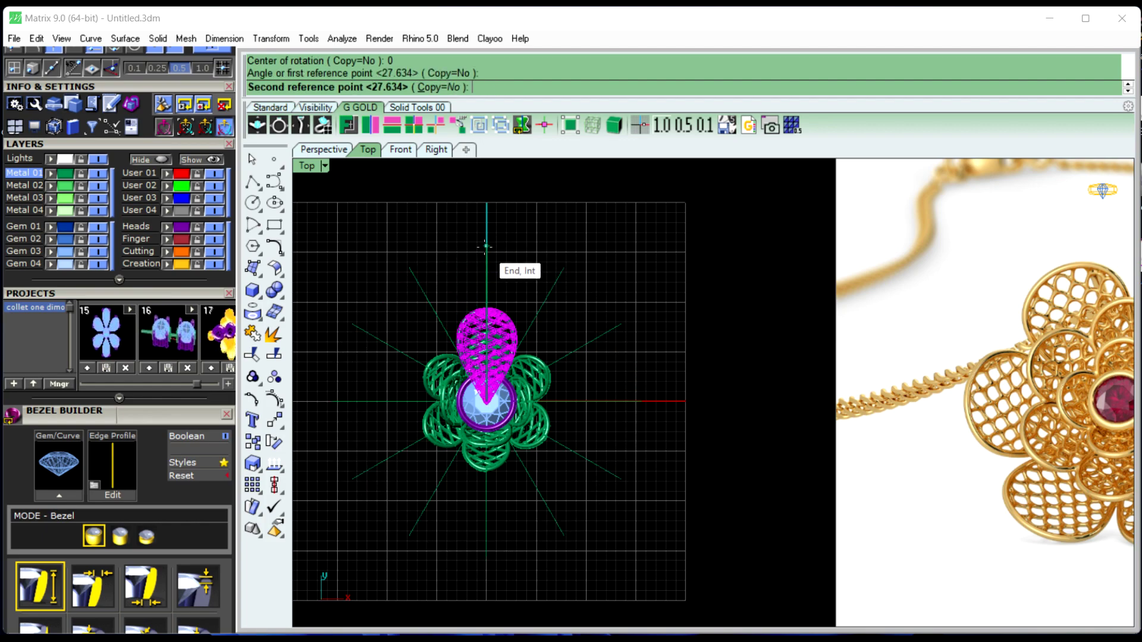
click(409, 266)
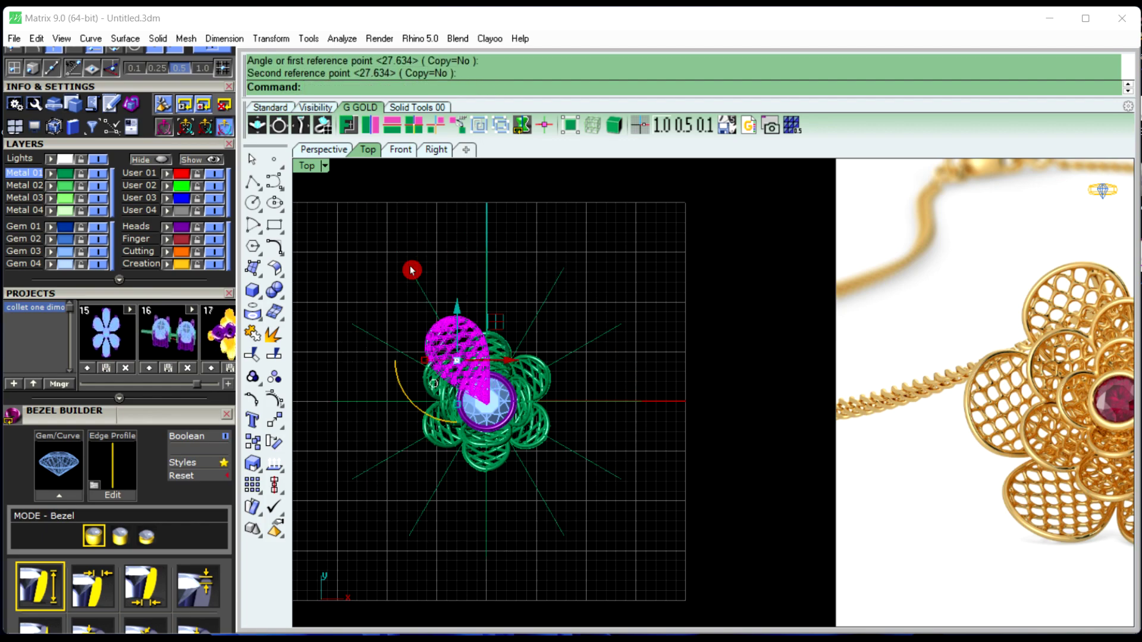
click(349, 310)
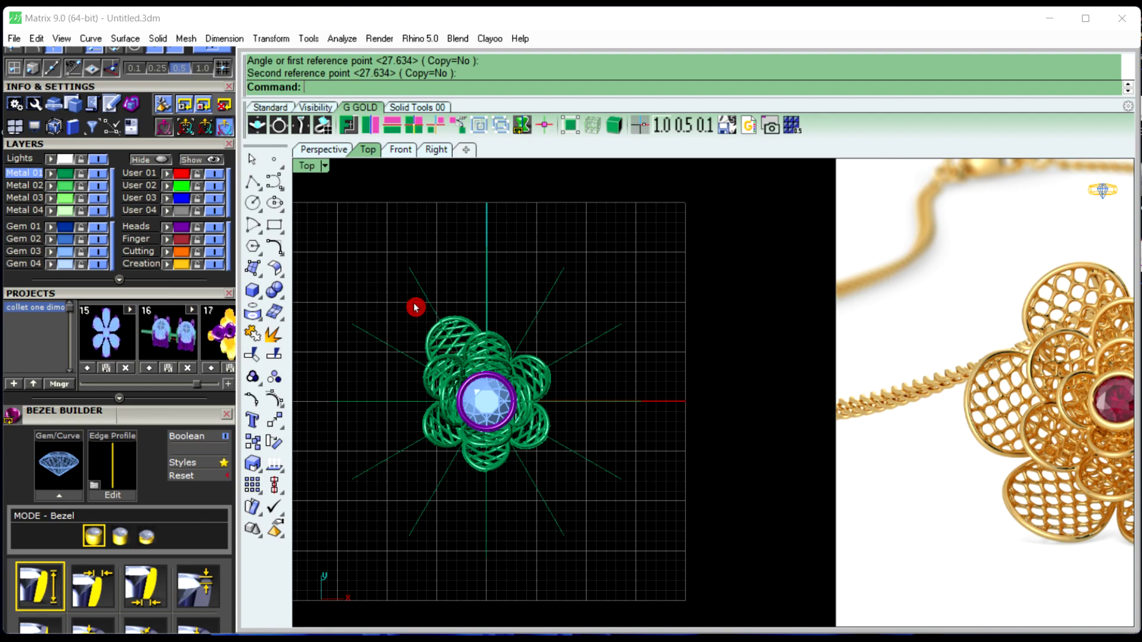
Undo that petal rotation and reselect the top petal
scroll(452, 348, up, 3)
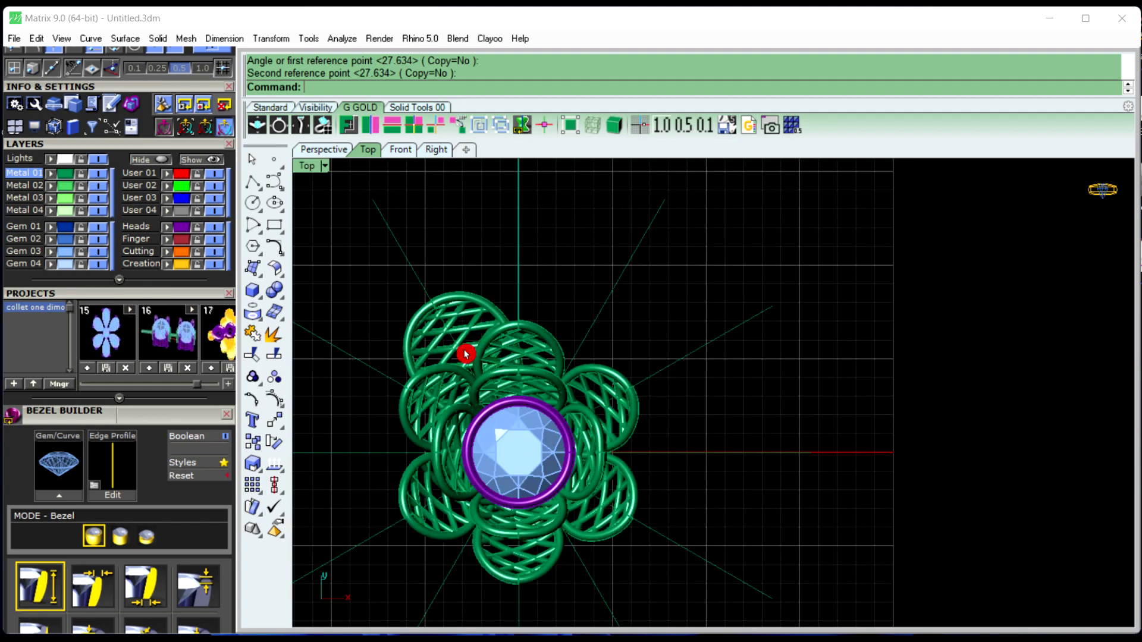
click(460, 321)
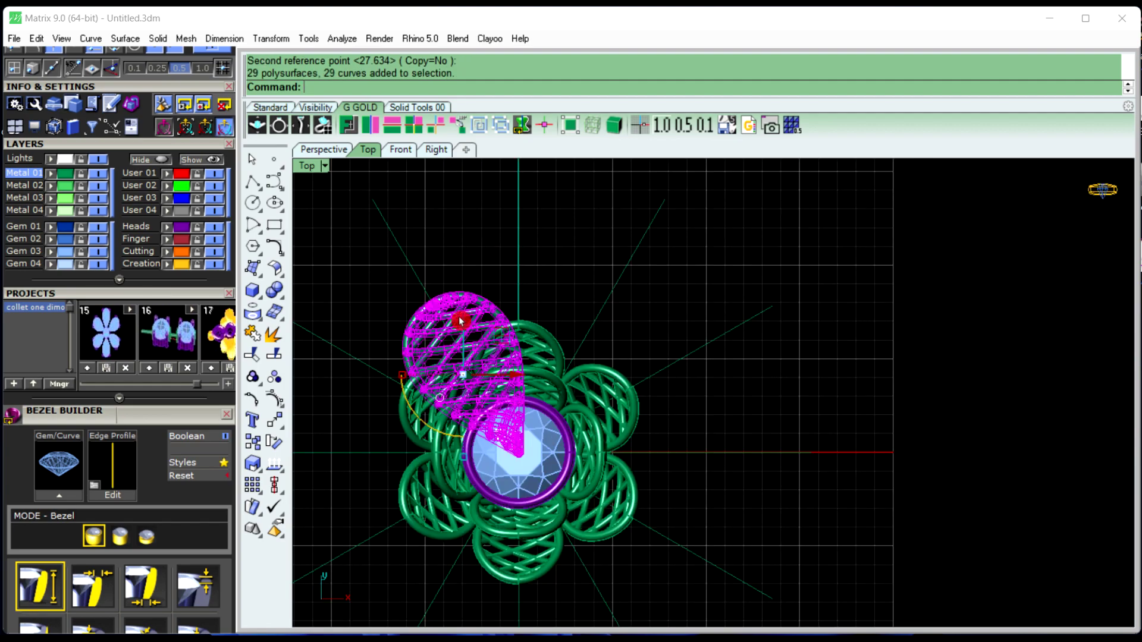
key(Escape)
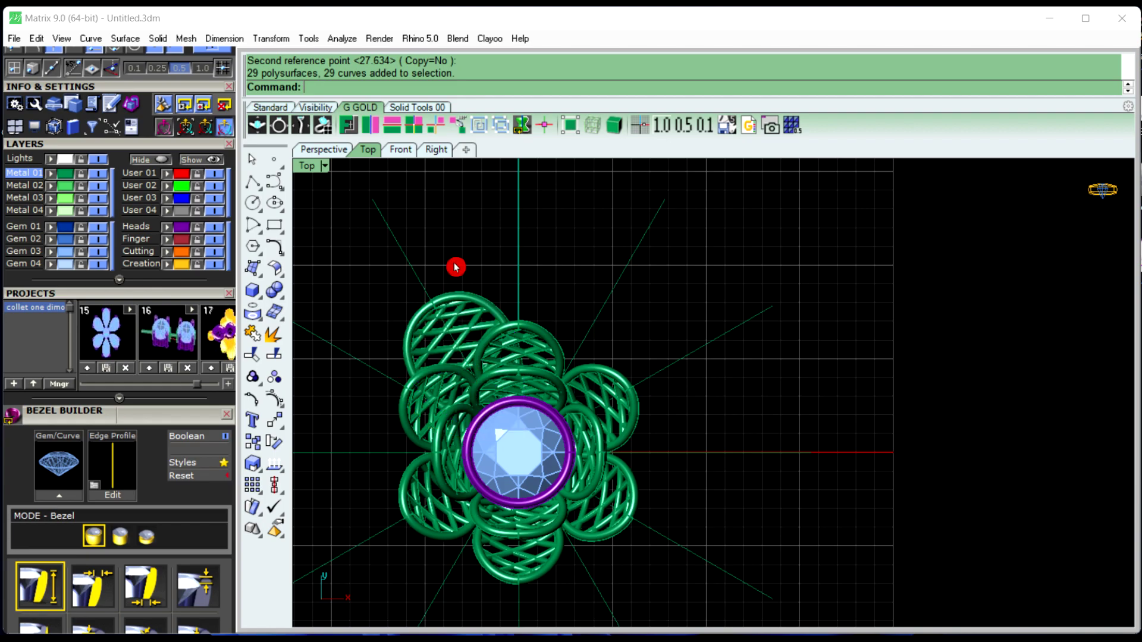
key(ctrl+z)
key(Escape)
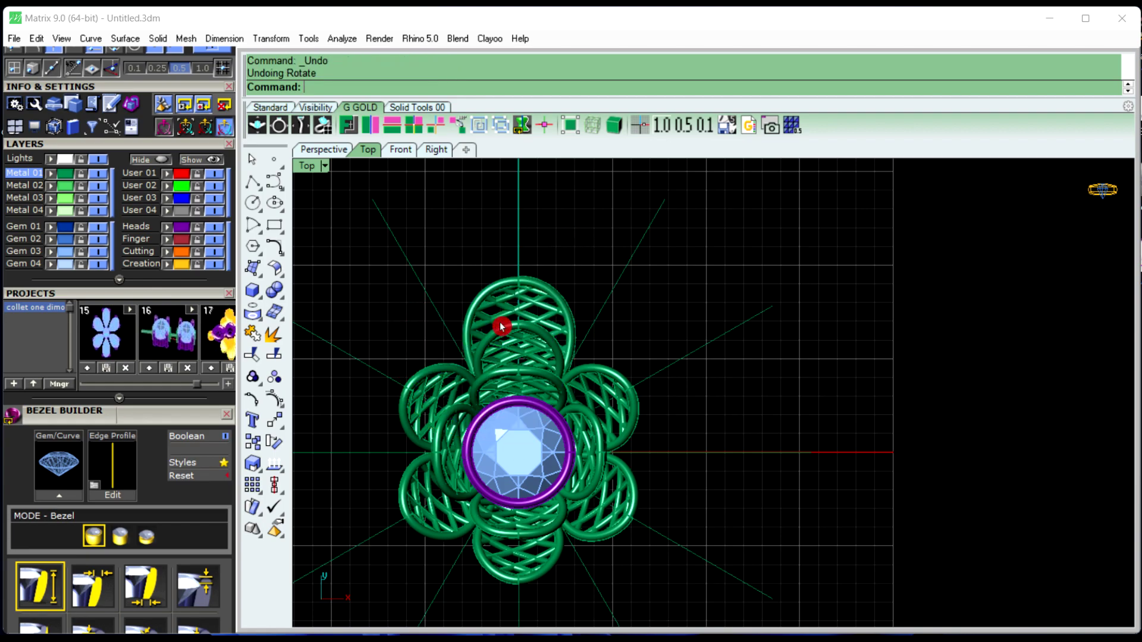
click(541, 298)
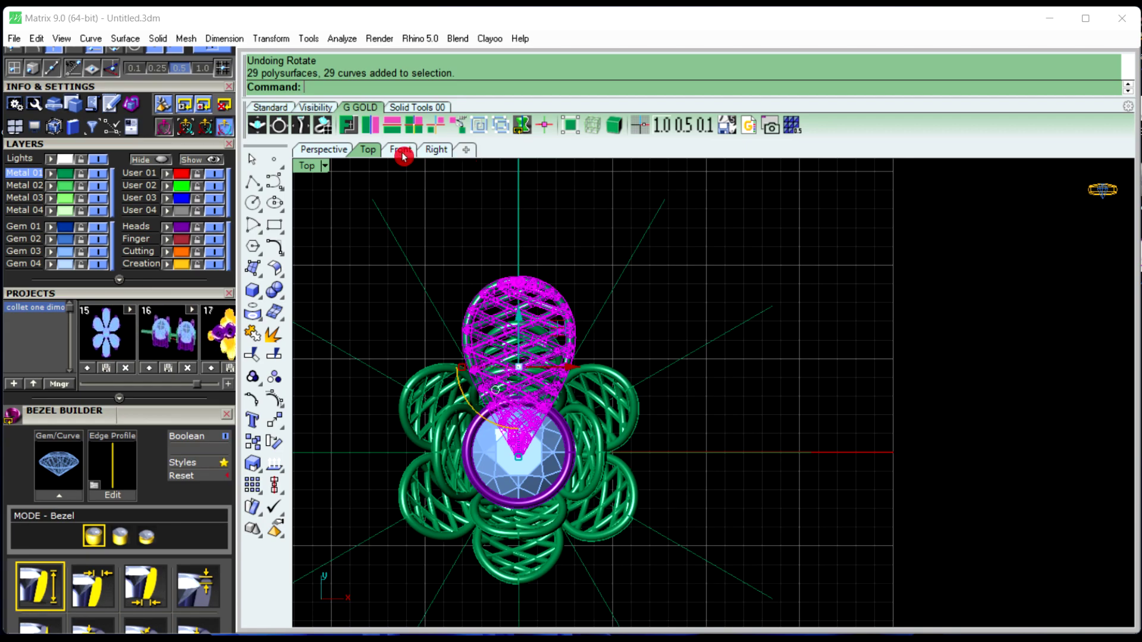
In Right view, tilt the top petal upward 30 degrees about the origin
click(433, 154)
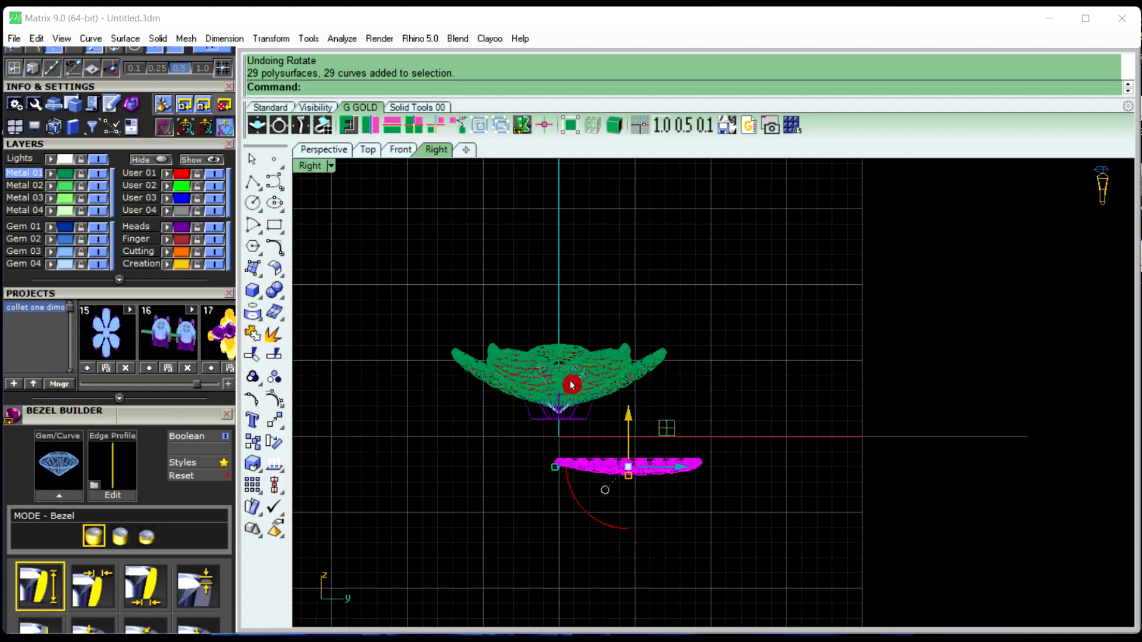
click(274, 441)
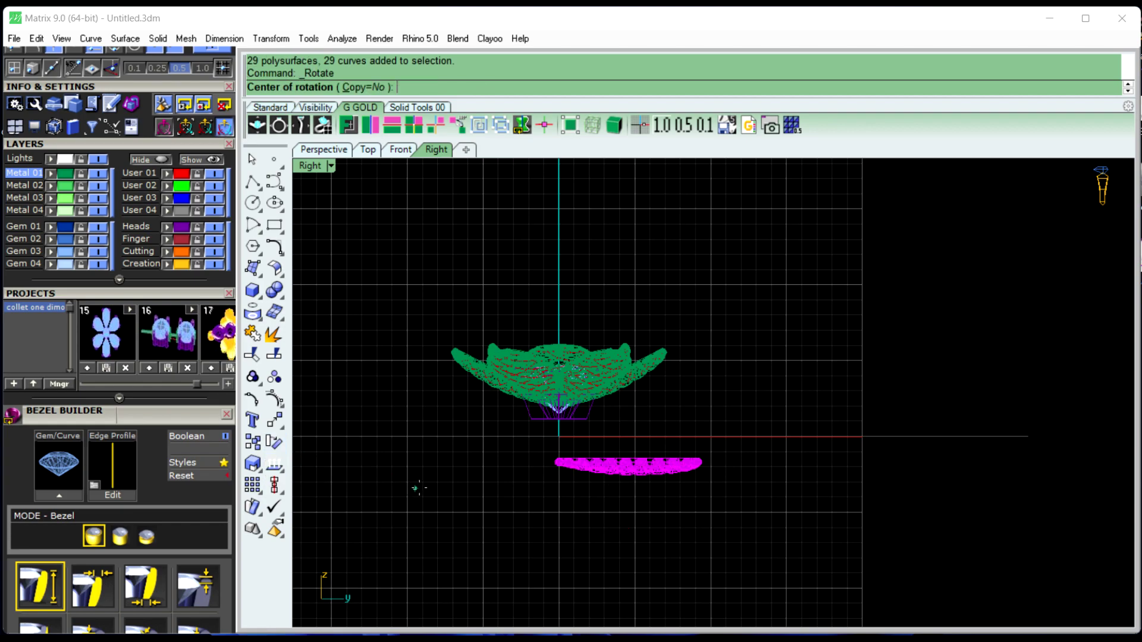
text(0)
key(Return)
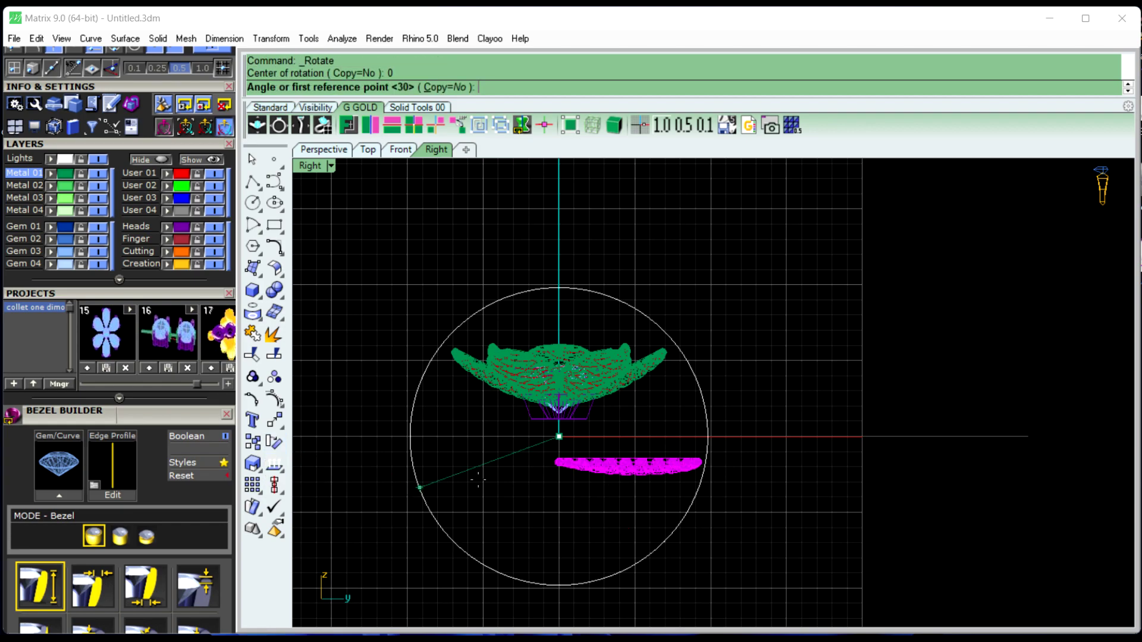
click(765, 437)
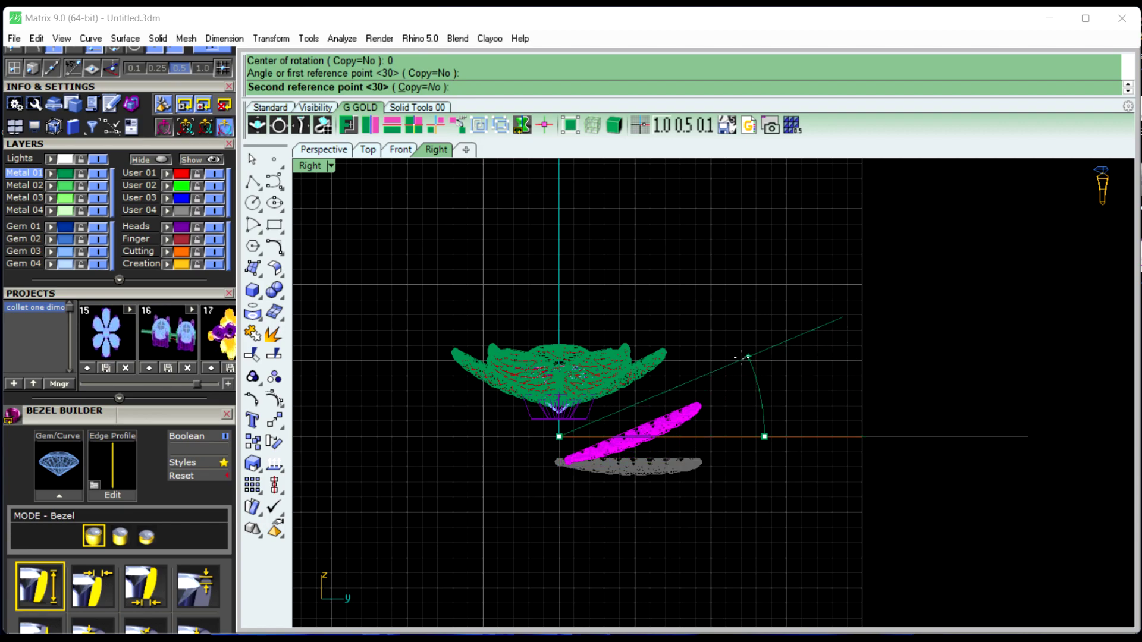
click(744, 362)
click(730, 474)
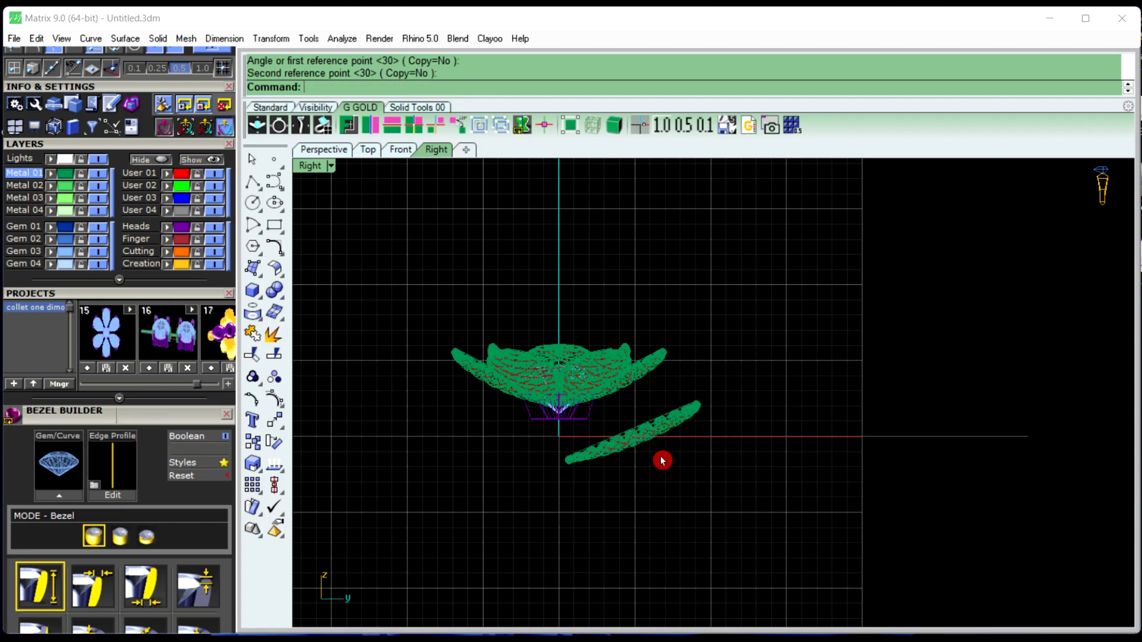
In Top view, rotate the petal 23.3977° about the origin to stagger it among the petals
click(365, 152)
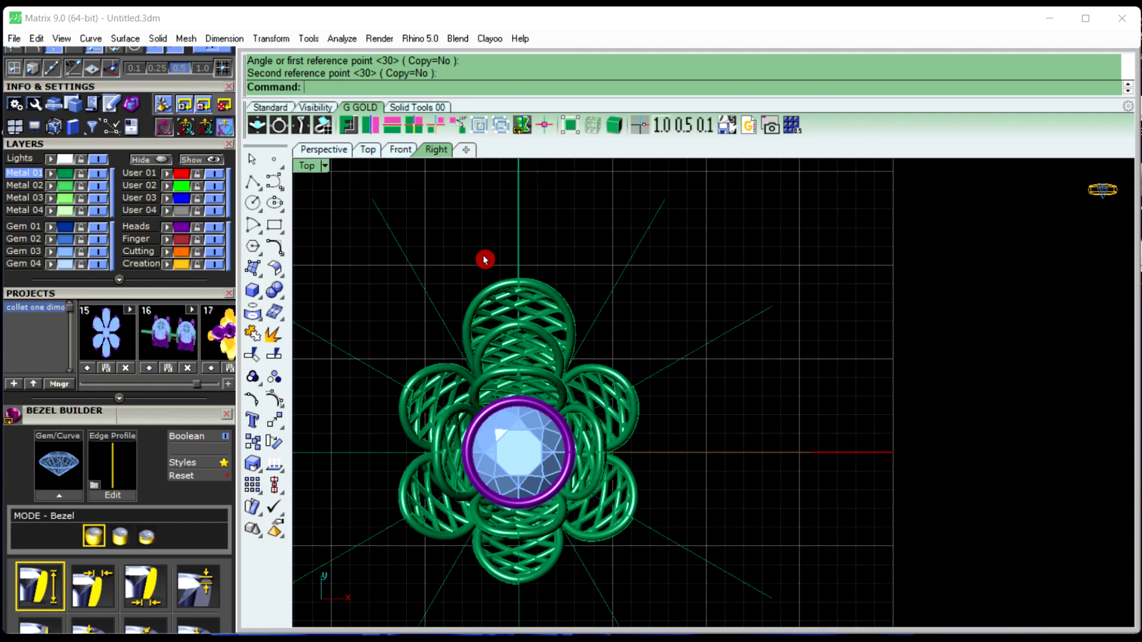
click(537, 295)
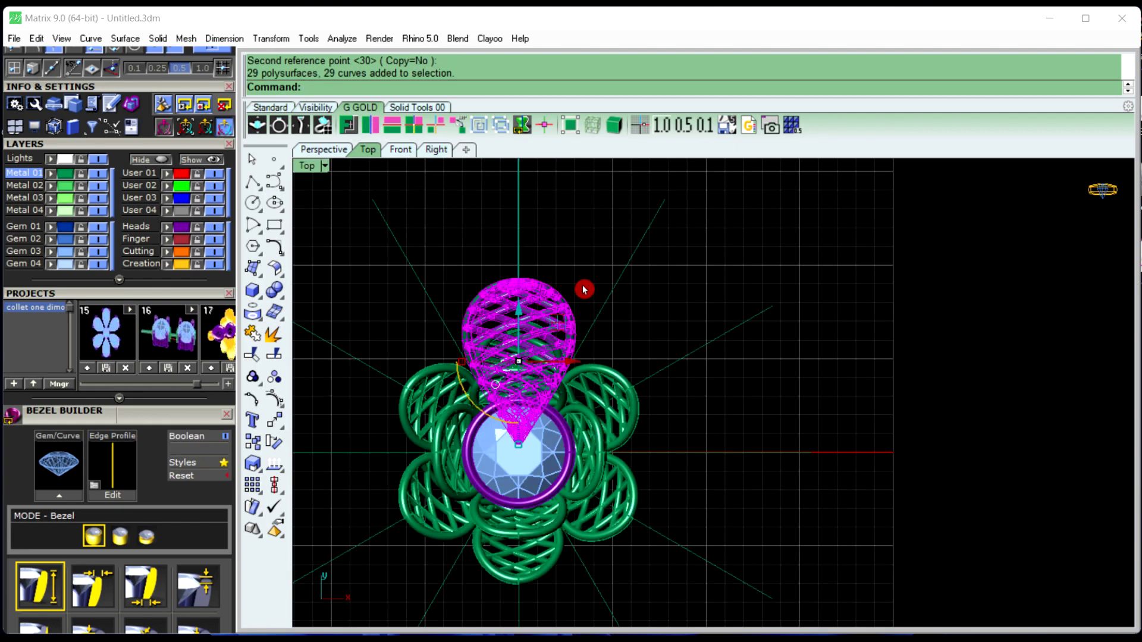
scroll(584, 289, down, 3)
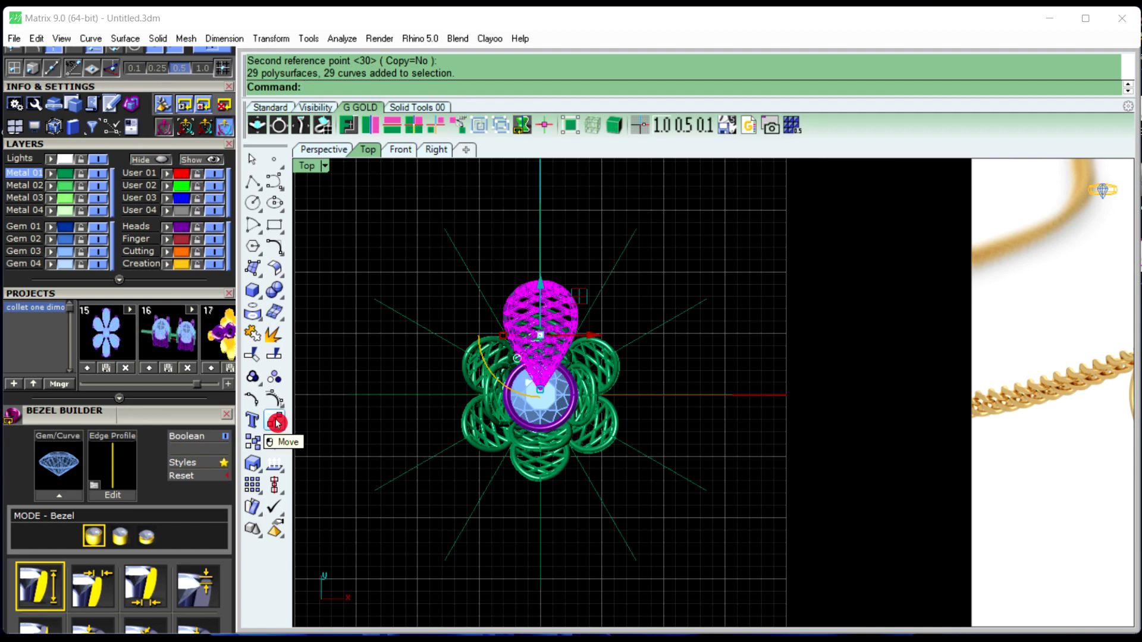
click(274, 443)
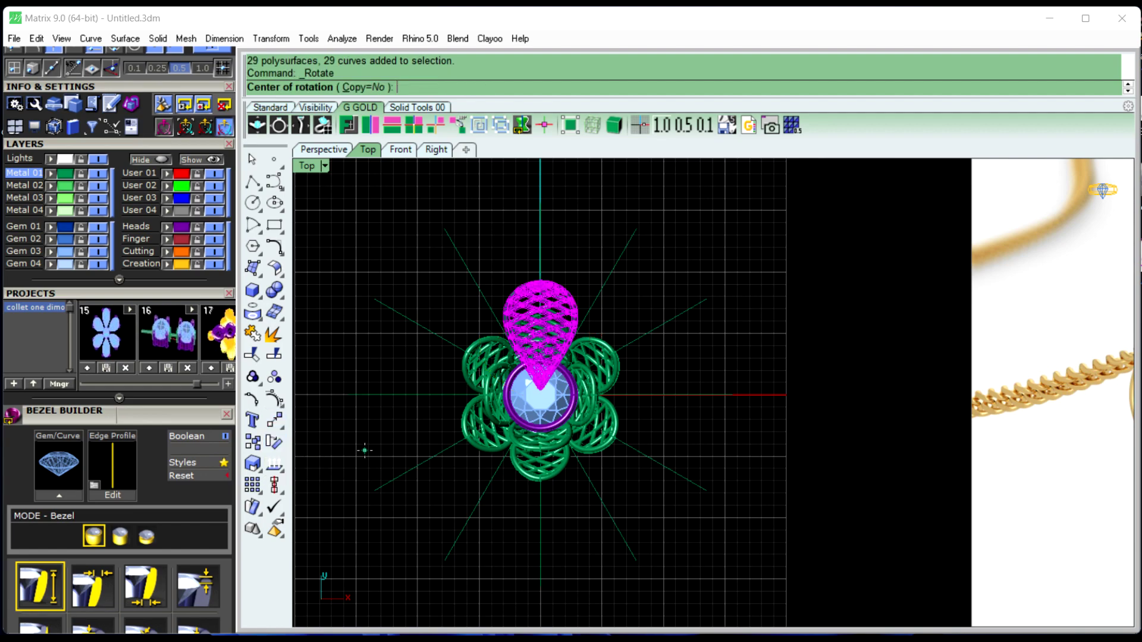
text(0)
key(Return)
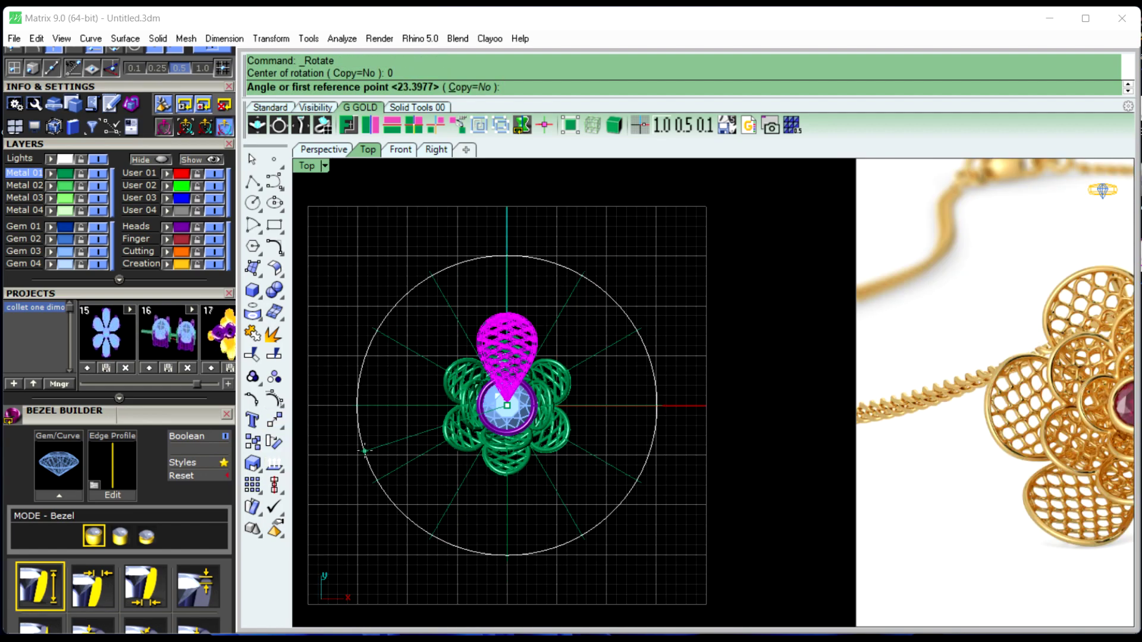
scroll(480, 410, down, 4)
scroll(480, 289, up, 3)
click(481, 289)
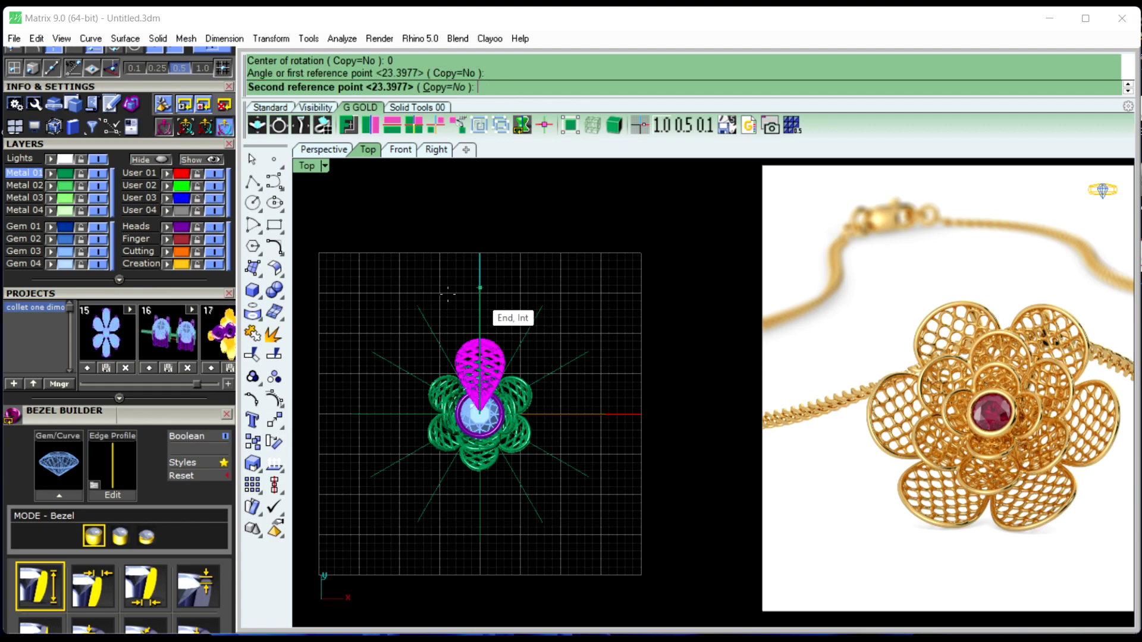
click(415, 304)
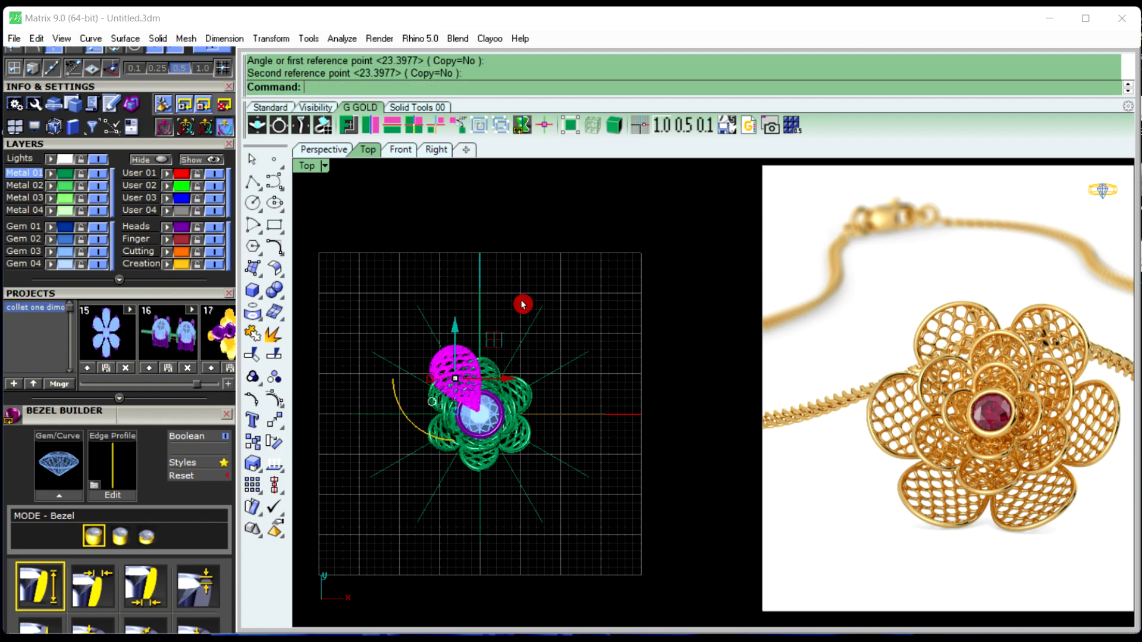
key(Escape)
scroll(475, 351, up, 2)
scroll(458, 363, up, 3)
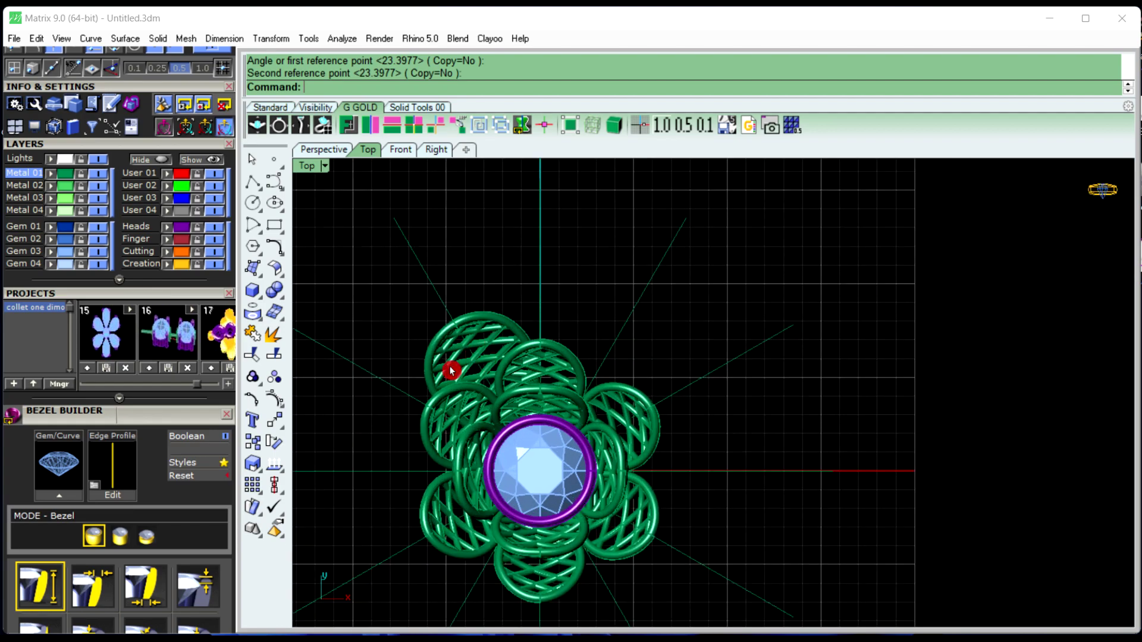
In Perspective view, select all 261 curves including the radiating guide lines and delete them
click(324, 152)
mouse_move(517, 293)
right_down()
mouse_move(564, 311)
mouse_move(581, 349)
mouse_move(613, 270)
mouse_move(582, 395)
mouse_move(696, 370)
right_up()
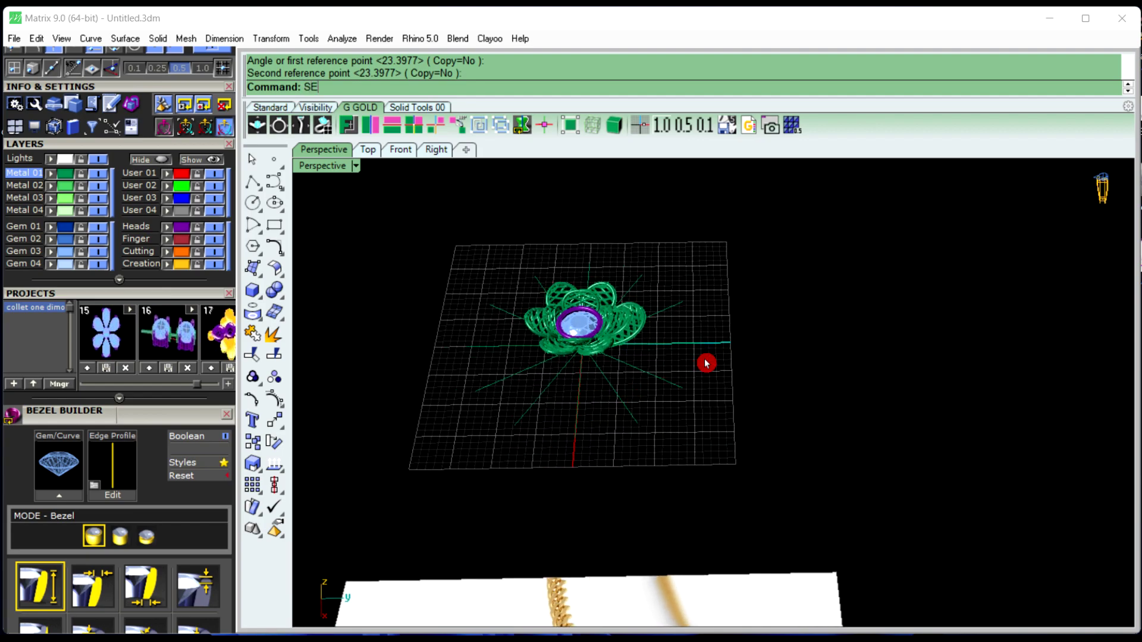
text(Cu)
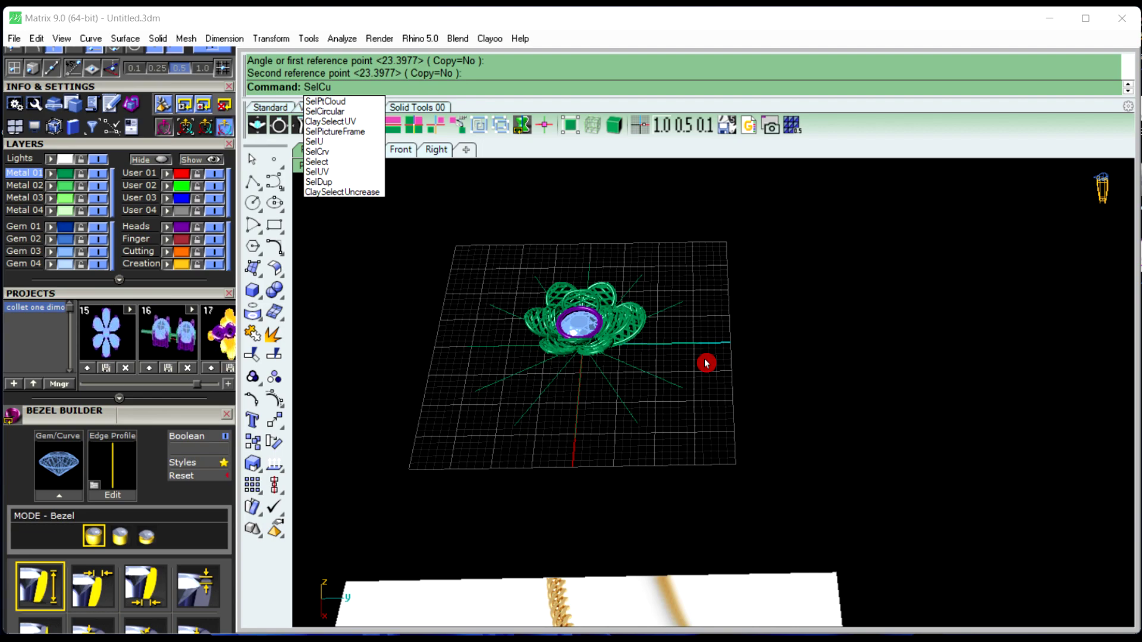
click(338, 152)
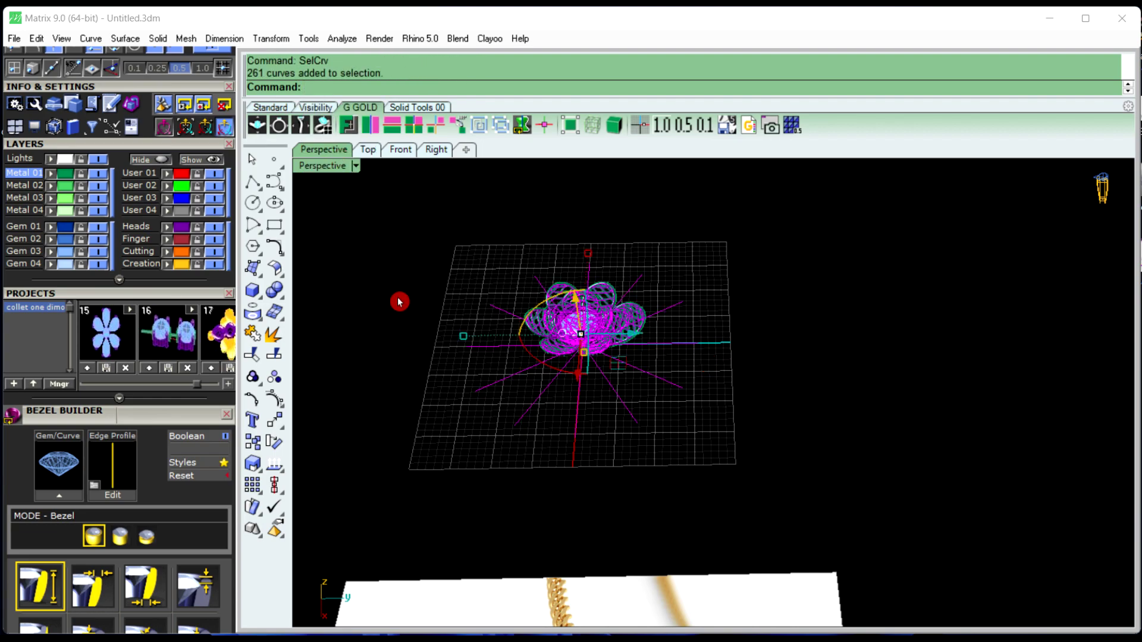
key(Delete)
mouse_move(581, 339)
right_down()
mouse_move(601, 362)
mouse_move(592, 296)
mouse_move(697, 423)
right_up()
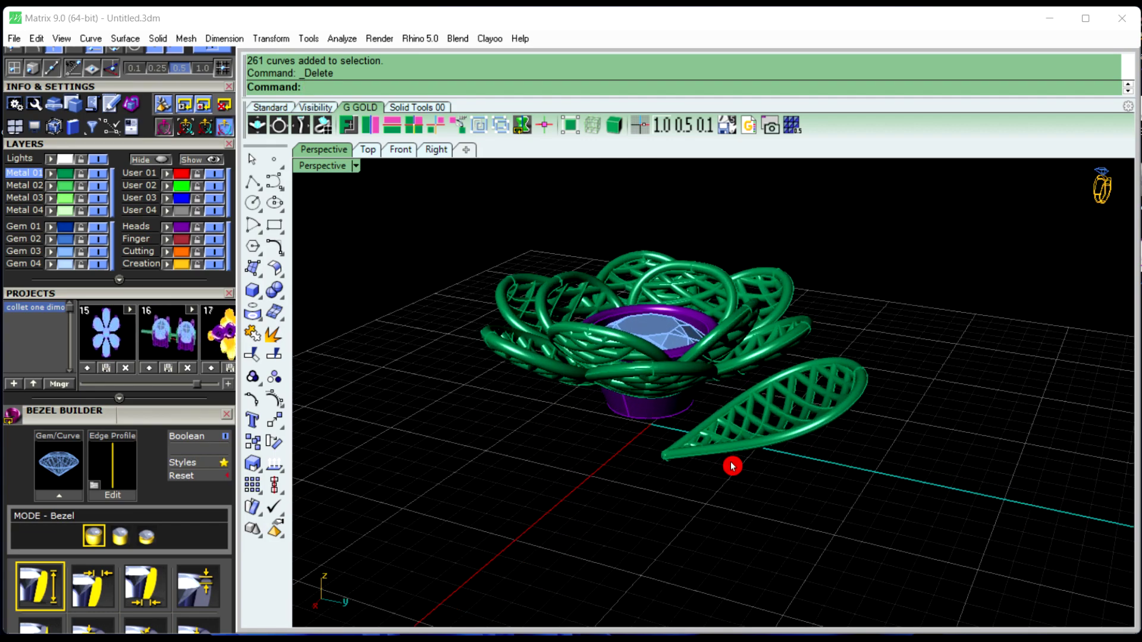
Raise the loose lattice petal upward with the gumball Z arrow
right_drag(737, 467, 659, 535)
click(670, 517)
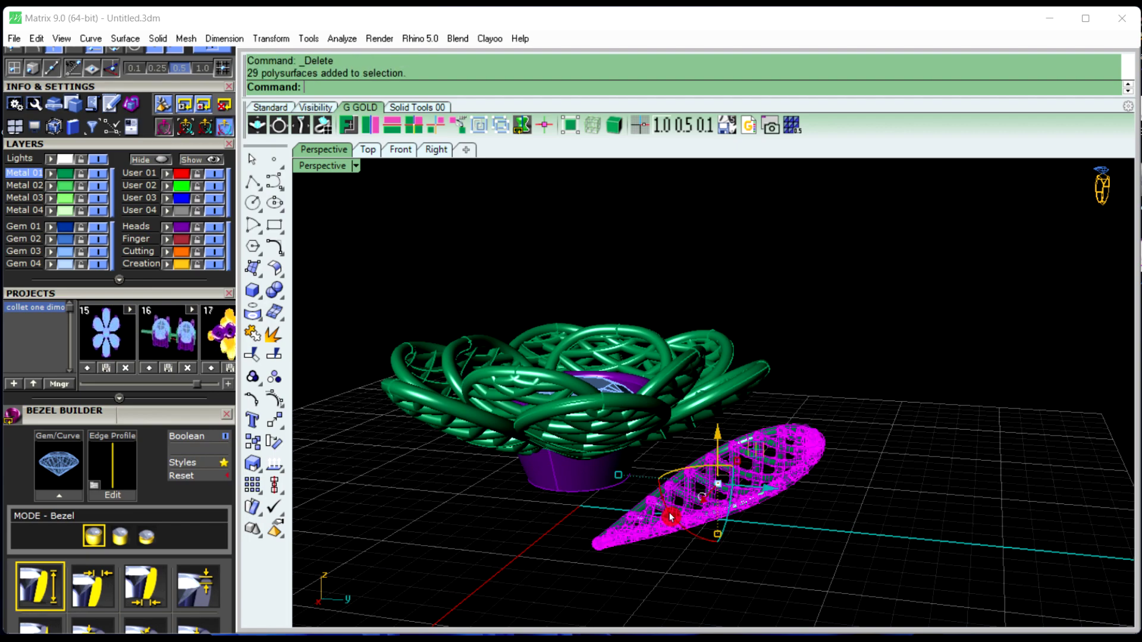
drag(725, 441, 718, 387)
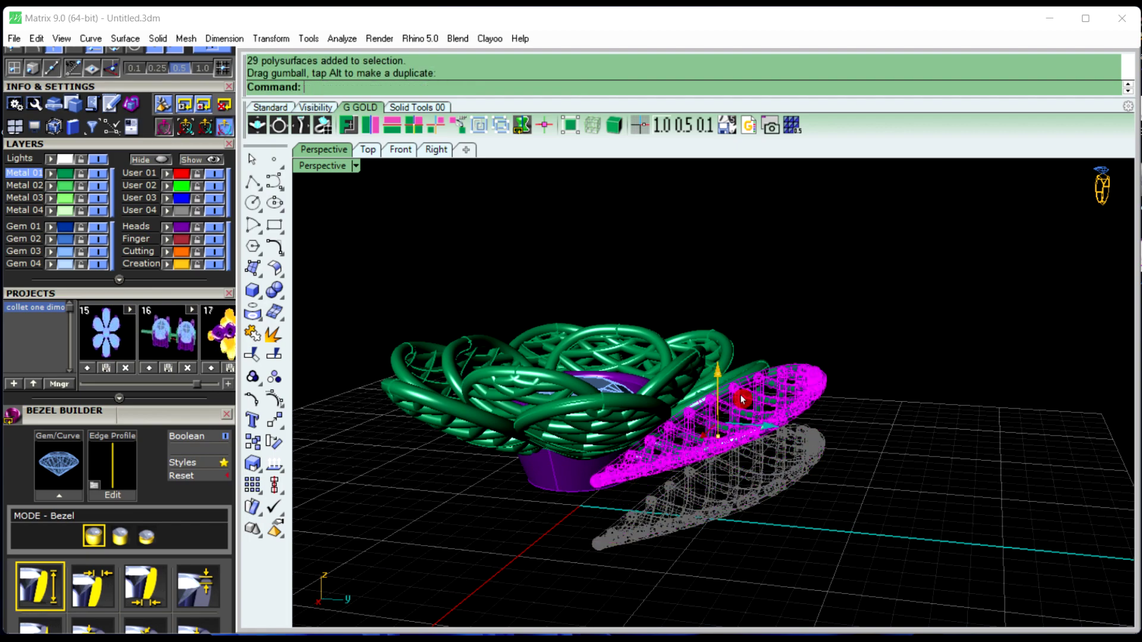
click(907, 459)
mouse_move(906, 459)
right_down()
mouse_move(801, 473)
mouse_move(776, 489)
right_up()
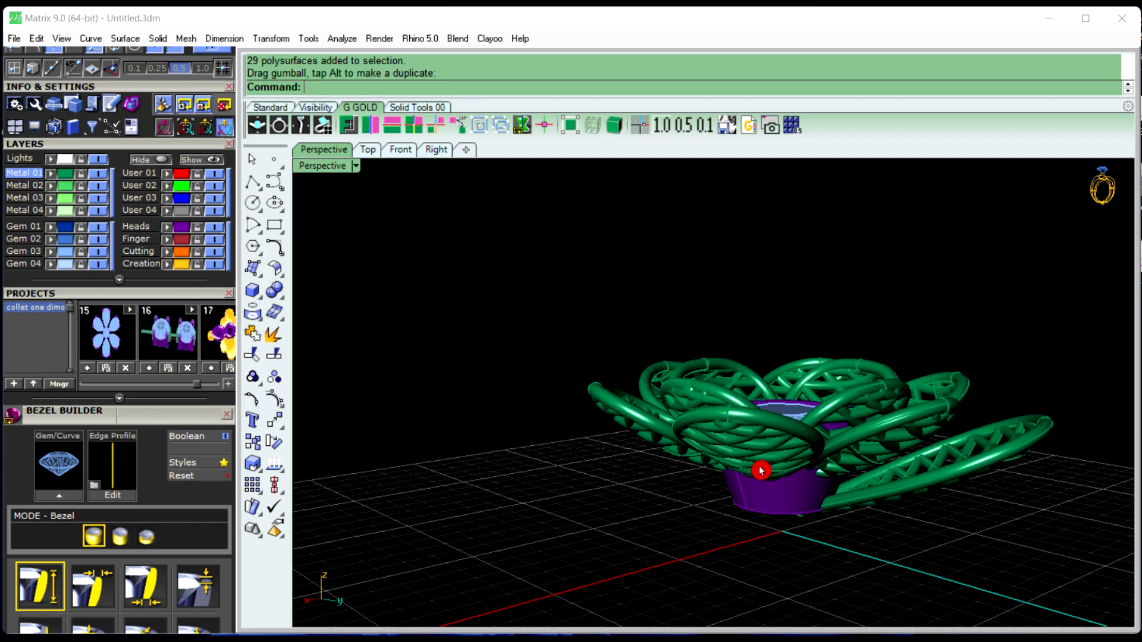
right_drag(860, 539, 795, 552)
scroll(948, 512, up, 3)
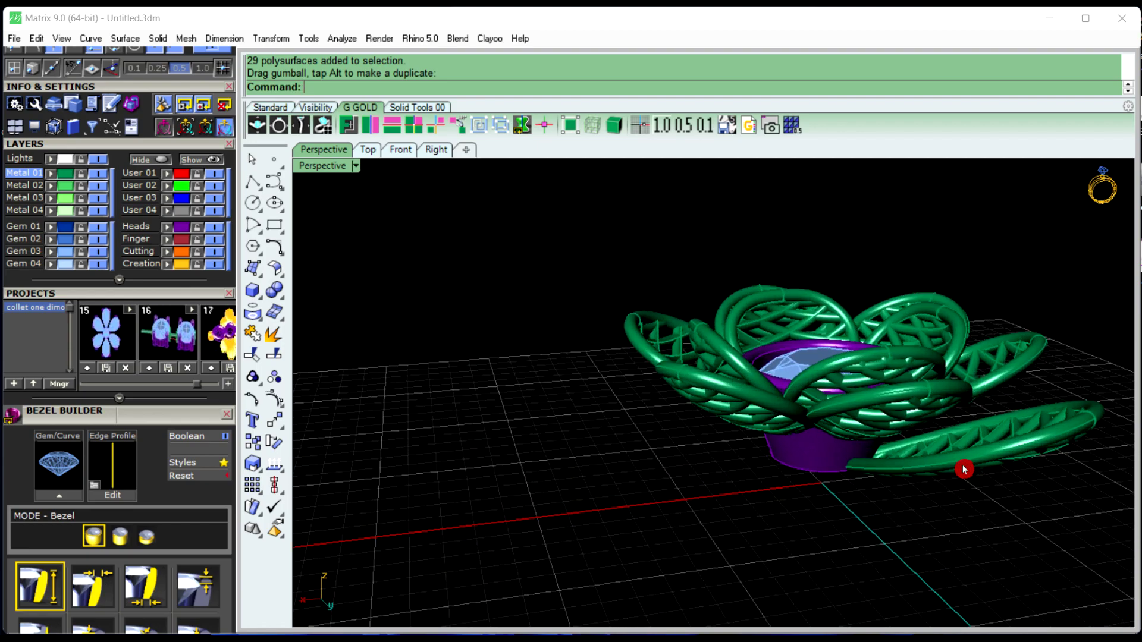
scroll(963, 469, up, 3)
click(969, 426)
drag(977, 390, 976, 384)
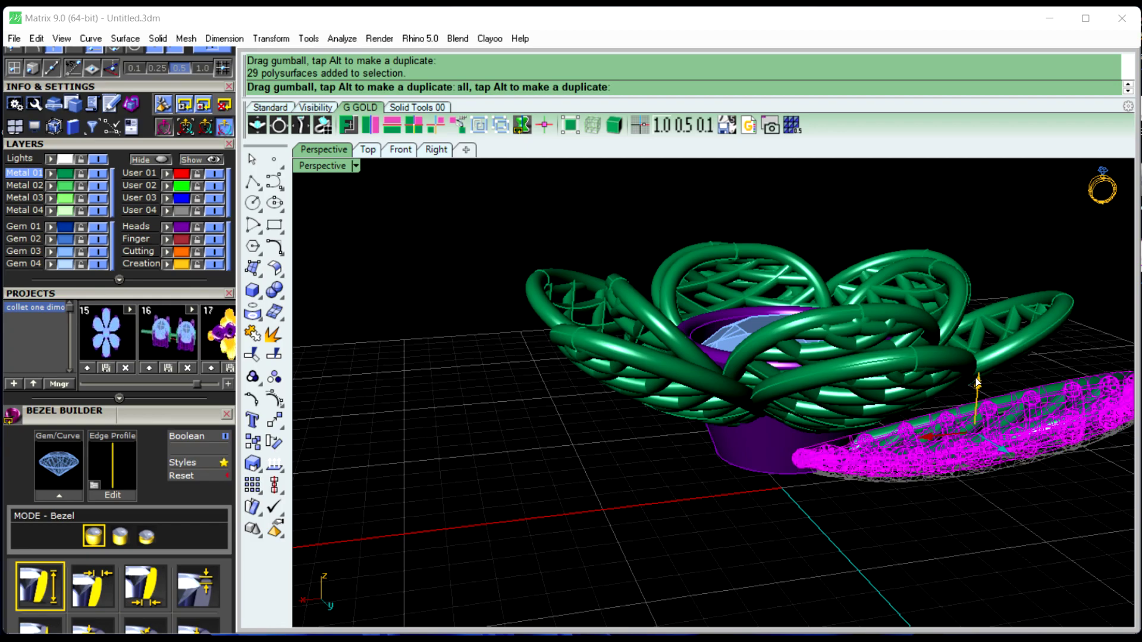
click(704, 558)
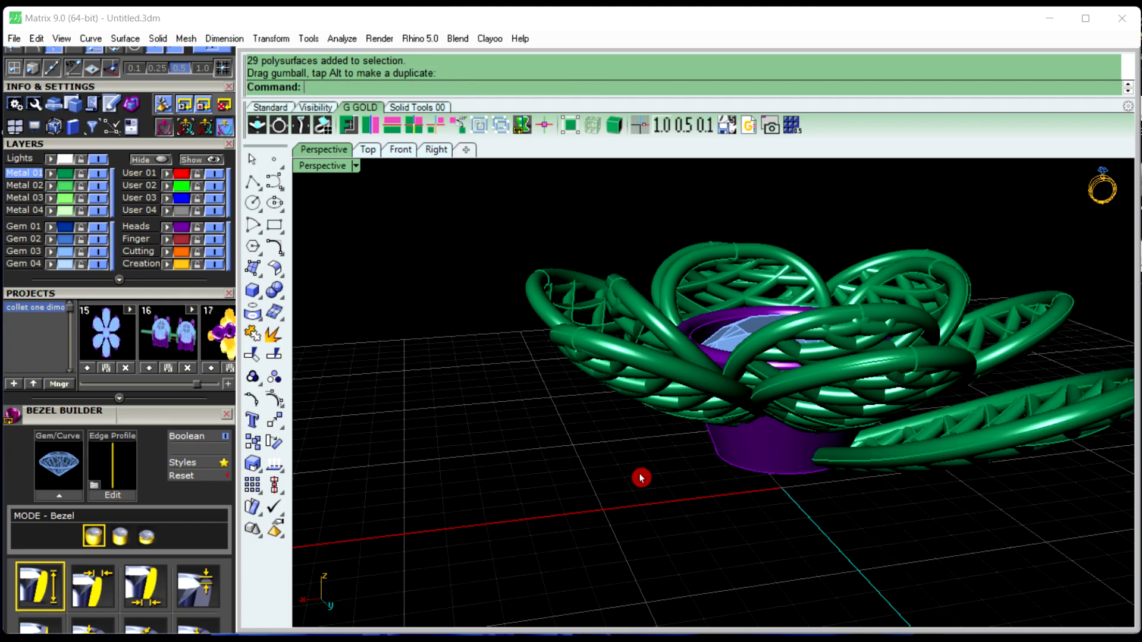
Tilt the raised petal up against the flower with a gumball rotation arc and check its placement
mouse_move(642, 477)
right_down()
mouse_move(737, 595)
mouse_move(692, 511)
right_up()
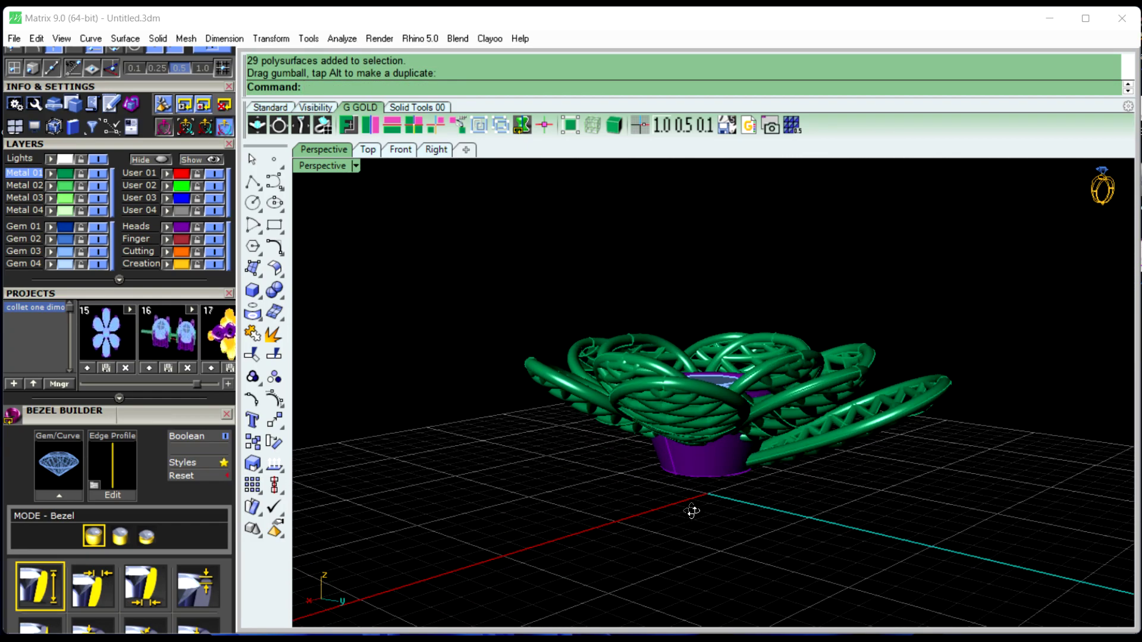
click(882, 424)
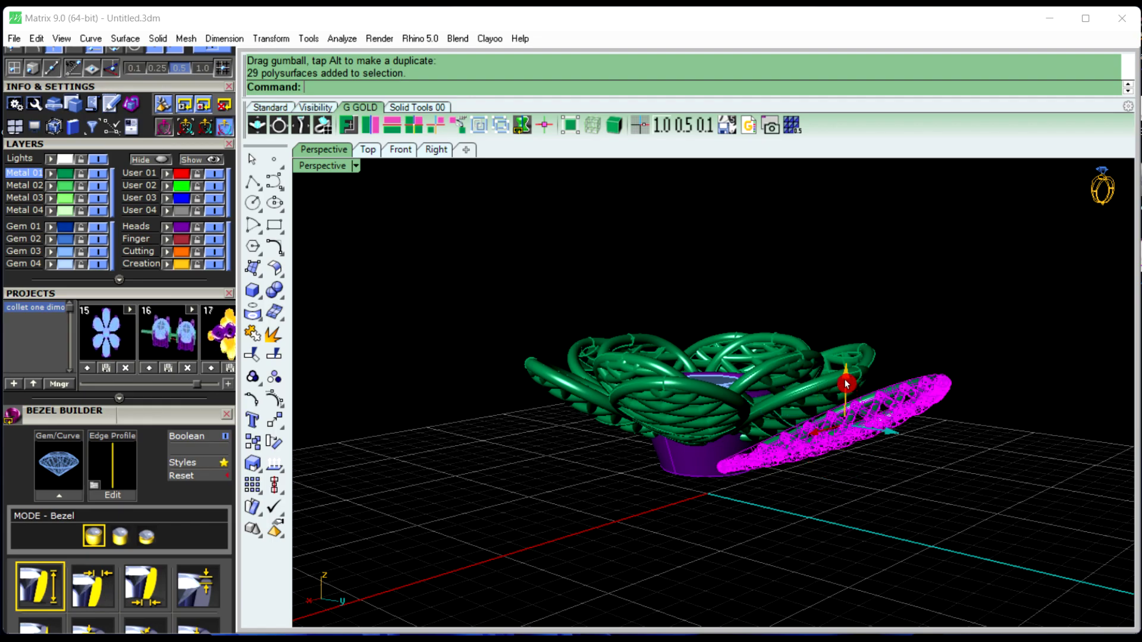
drag(846, 384, 852, 403)
mouse_move(890, 511)
right_down()
mouse_move(716, 566)
mouse_move(625, 523)
mouse_move(556, 530)
mouse_move(518, 566)
mouse_move(755, 492)
mouse_move(854, 538)
mouse_move(897, 424)
right_up()
click(897, 424)
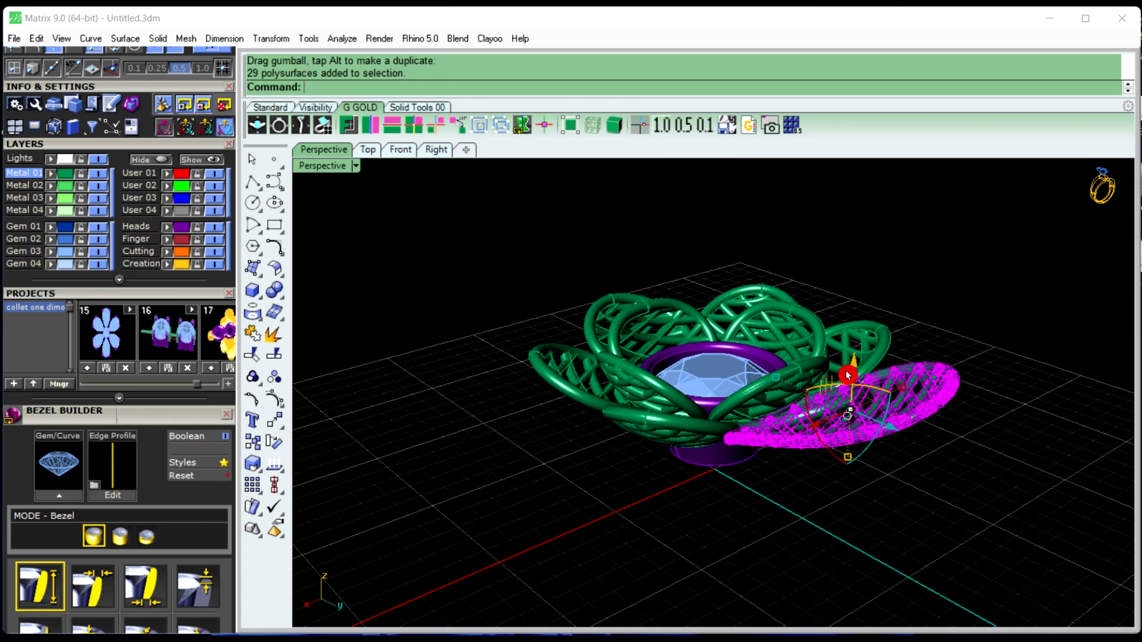
click(853, 369)
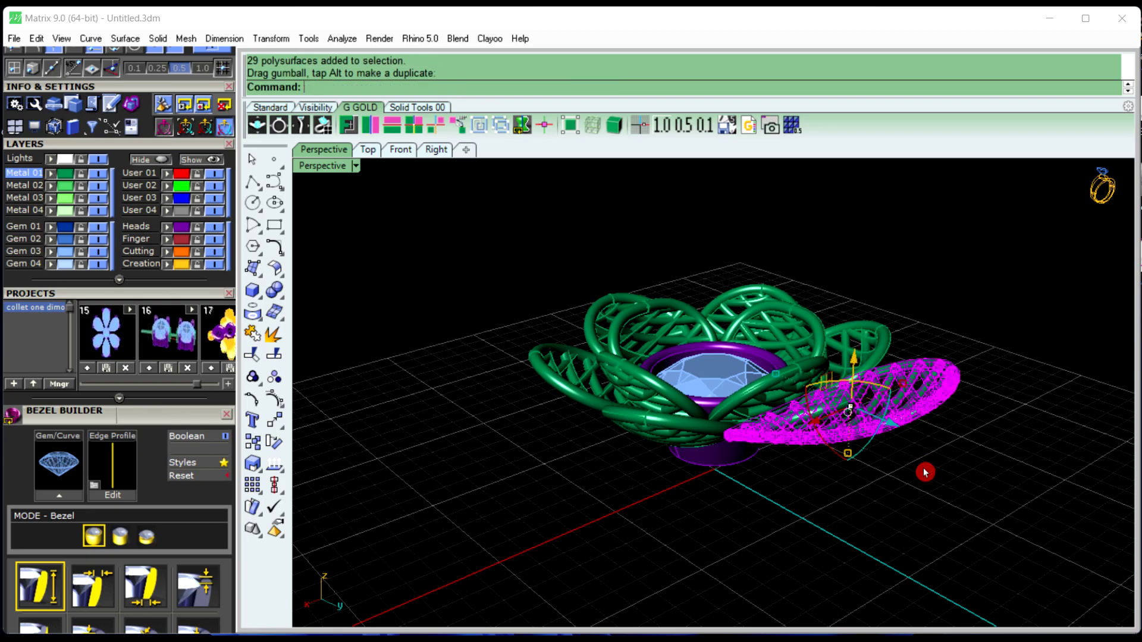
mouse_move(934, 479)
right_down()
mouse_move(900, 508)
mouse_move(909, 434)
right_up()
scroll(501, 336, down, 3)
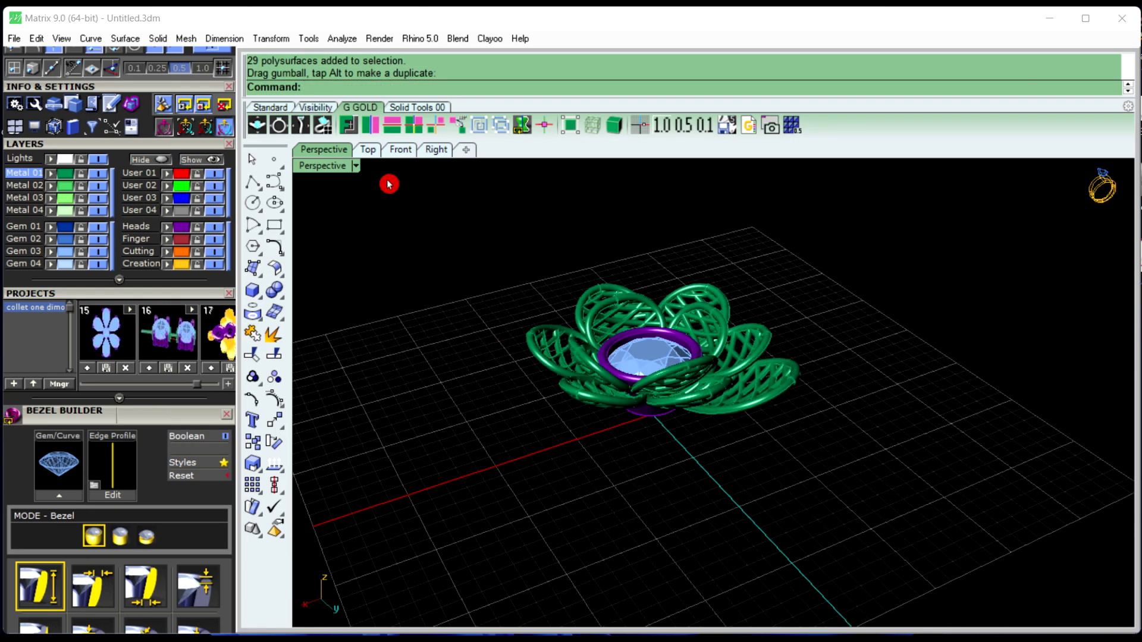
click(370, 153)
Polar-array the tilted petal about the origin: 6 copies over 360 degrees
scroll(493, 355, up, 2)
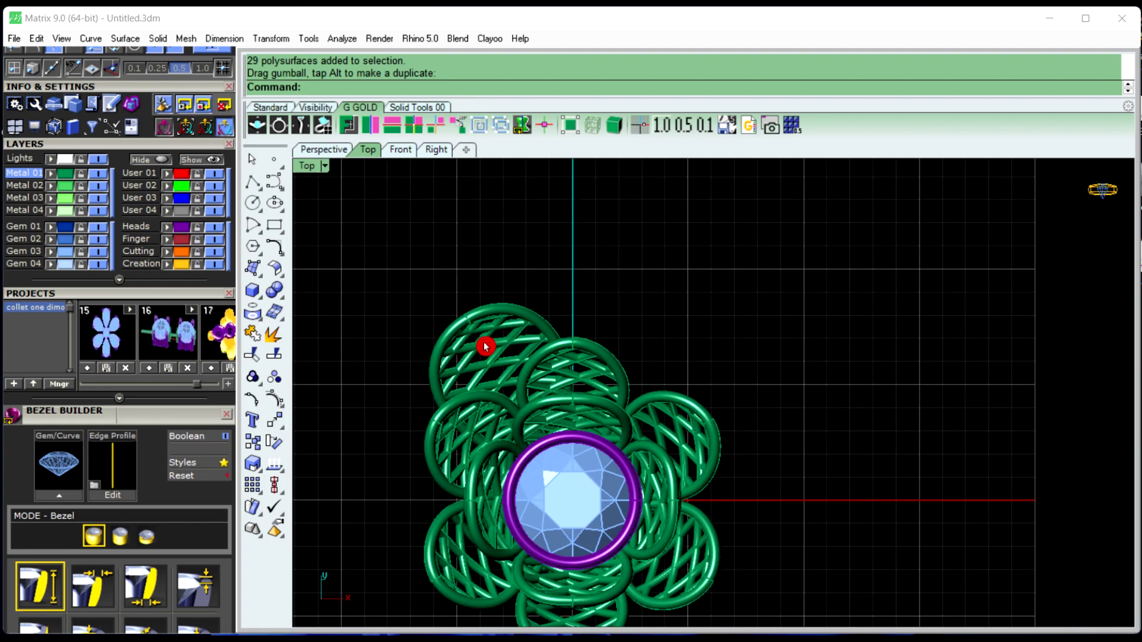
click(485, 346)
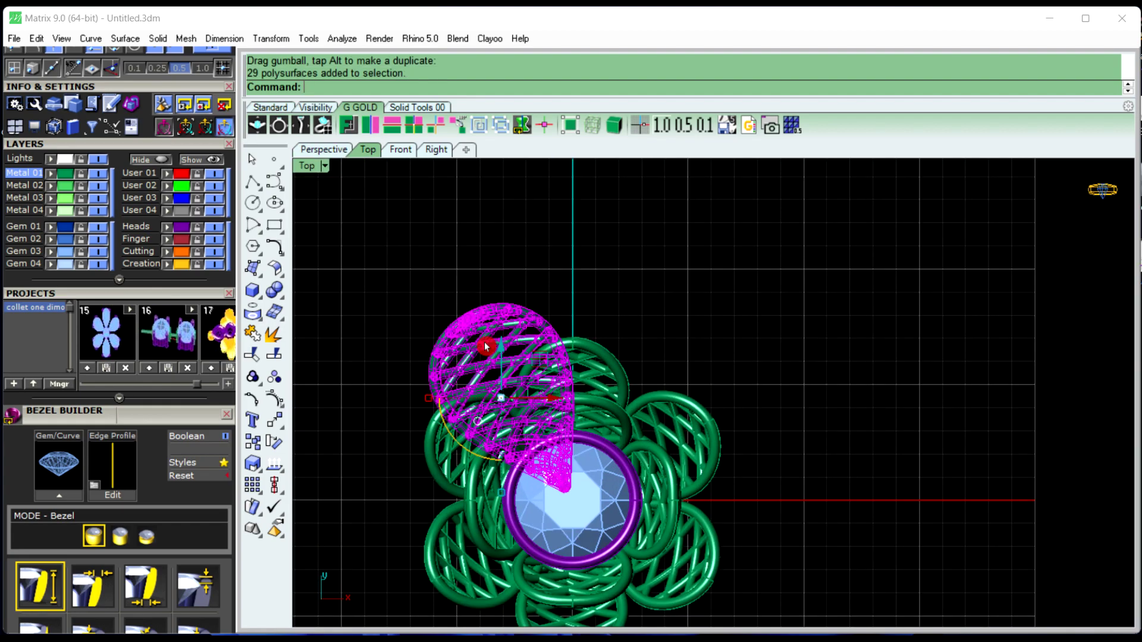
click(274, 38)
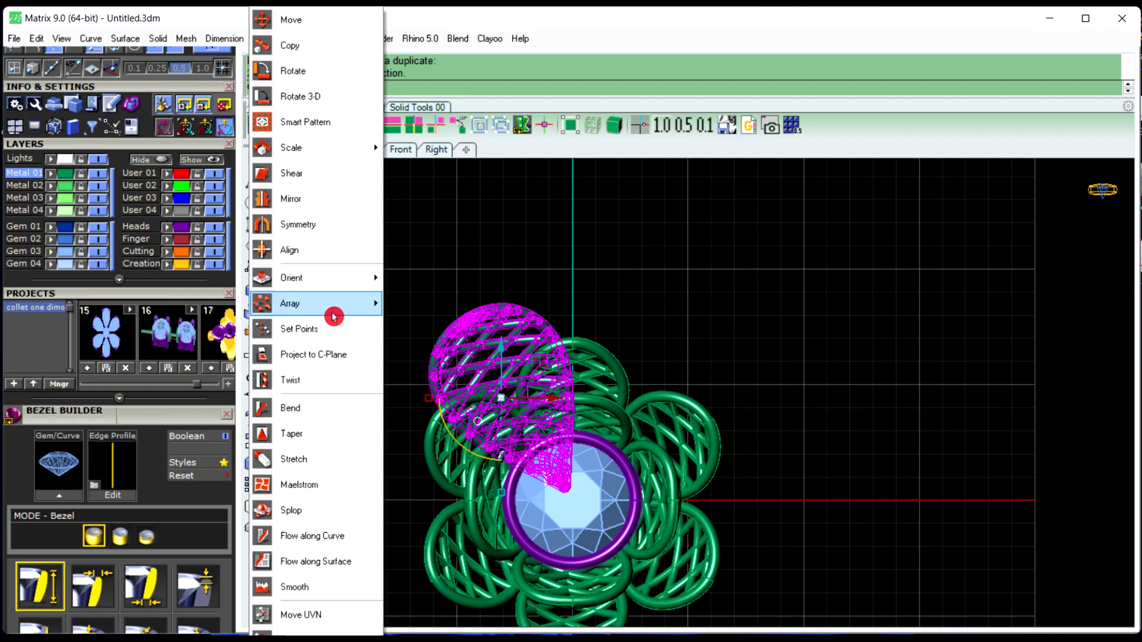
mouse_move(291, 304)
click(422, 338)
text(0)
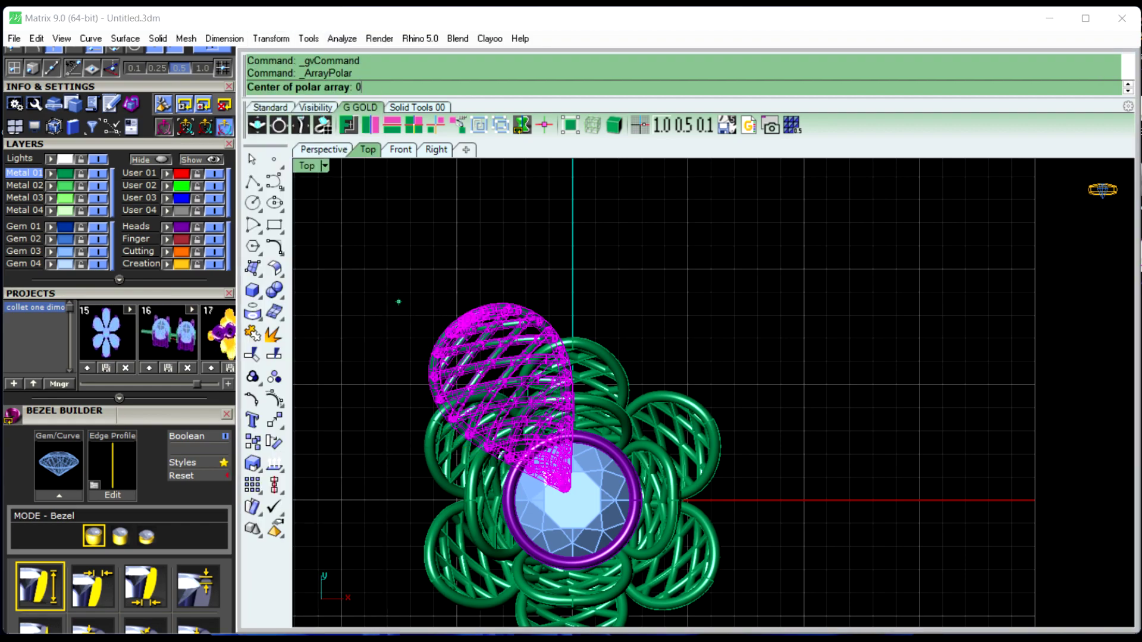
key(Return)
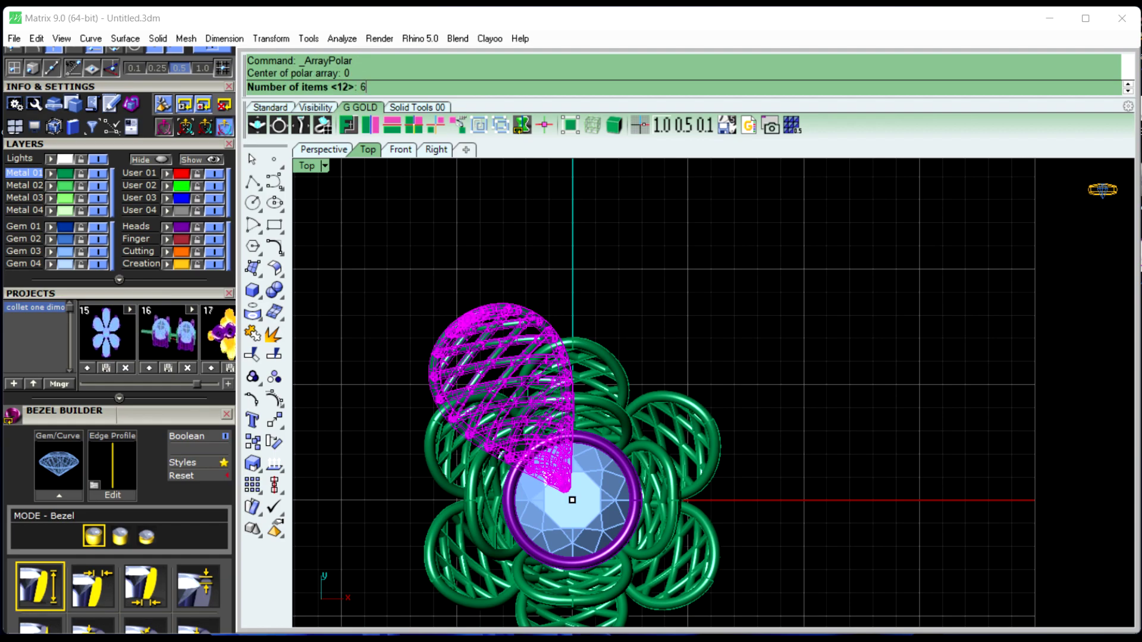
key(Return)
text(360)
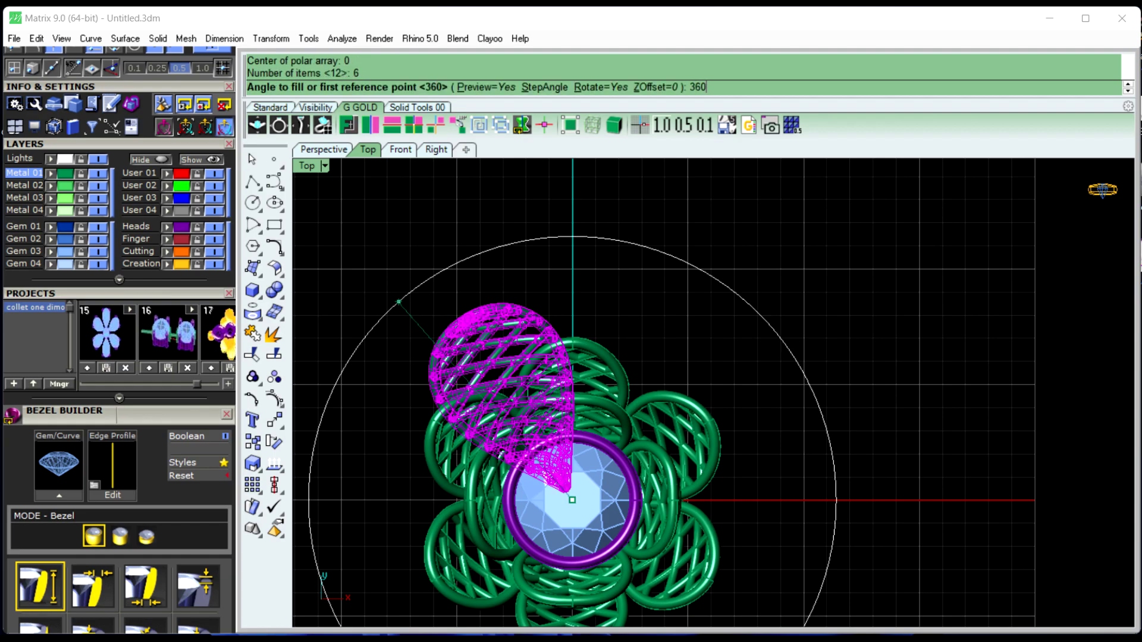
key(Return)
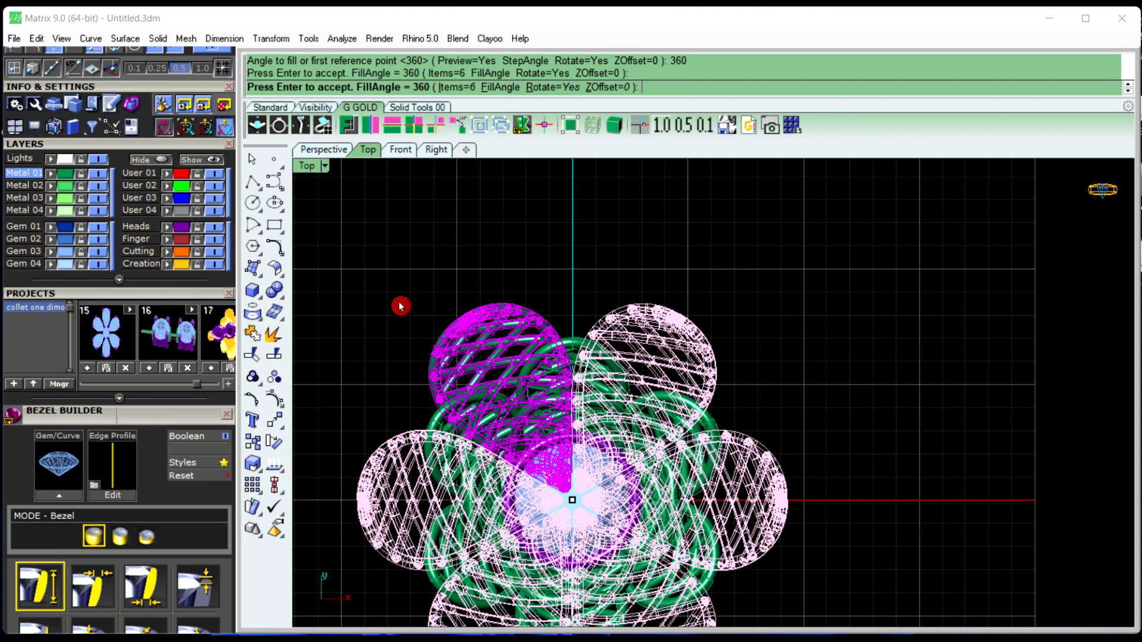
key(Return)
click(377, 273)
Orbit and zoom in Perspective to inspect the flower's bezel and gem from low angles
scroll(377, 273, down, 3)
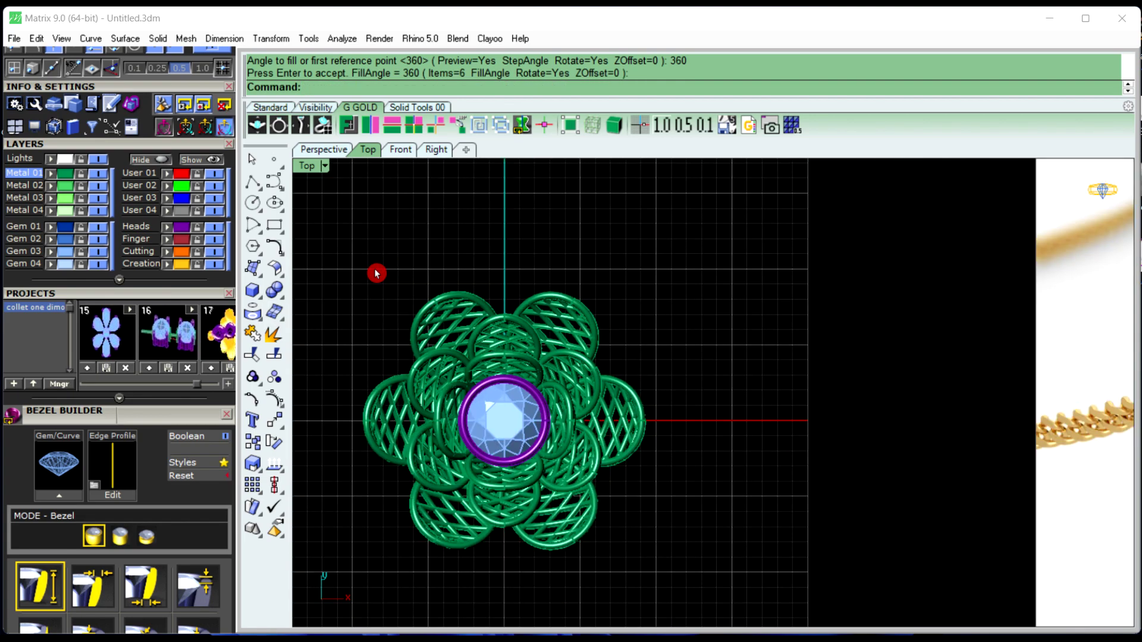
scroll(377, 273, down, 2)
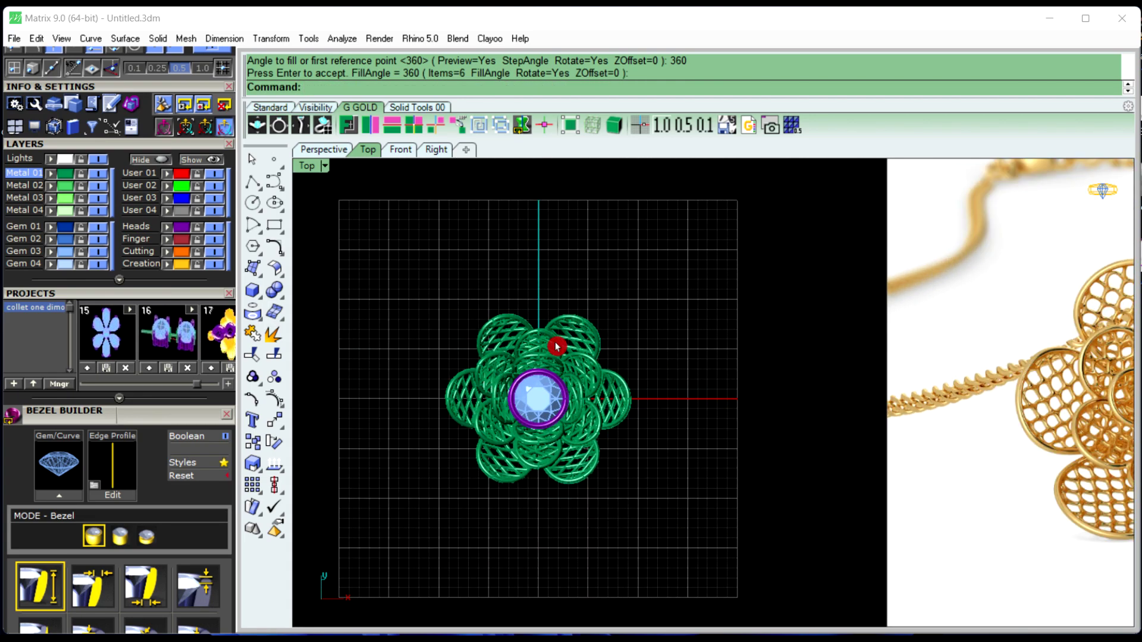
scroll(624, 374, up, 2)
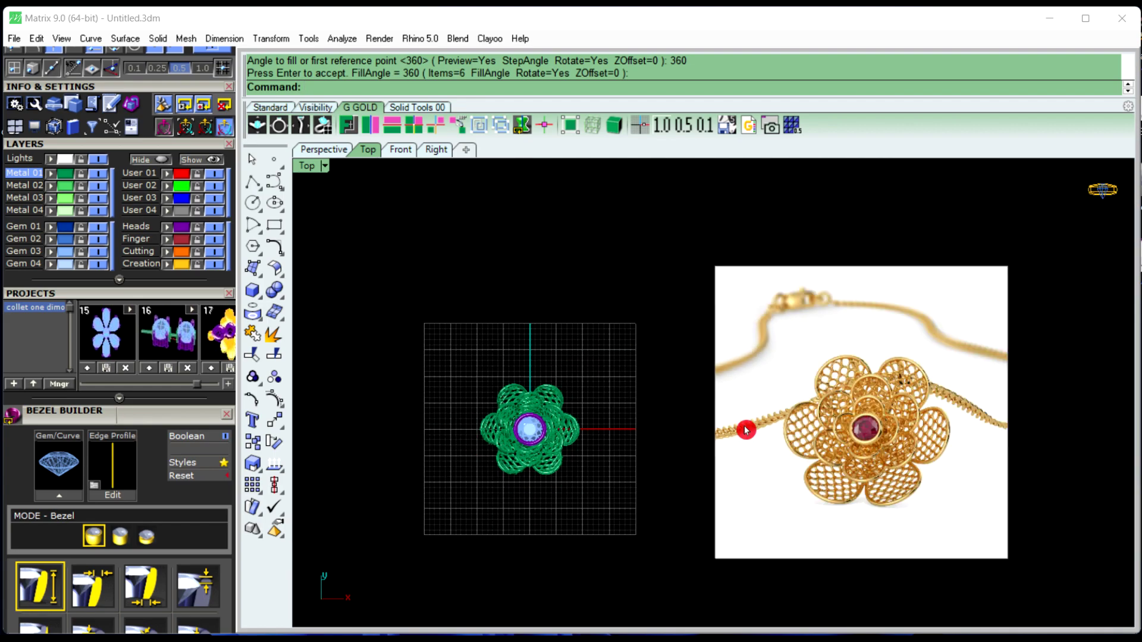
scroll(790, 390, up, 3)
scroll(827, 417, up, 2)
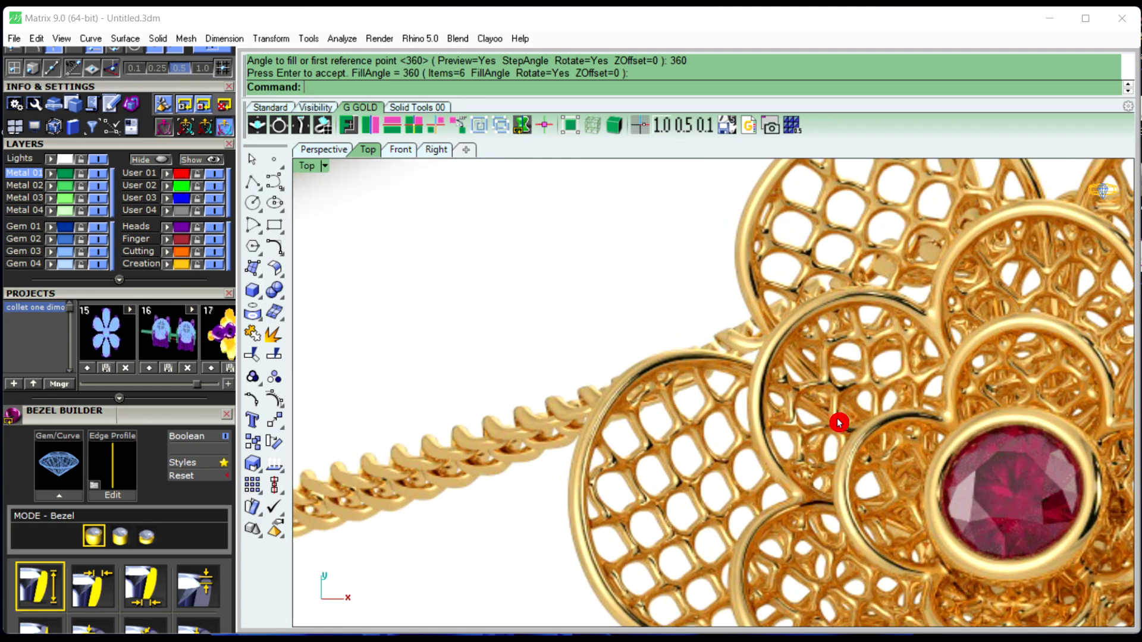
scroll(942, 373, down, 5)
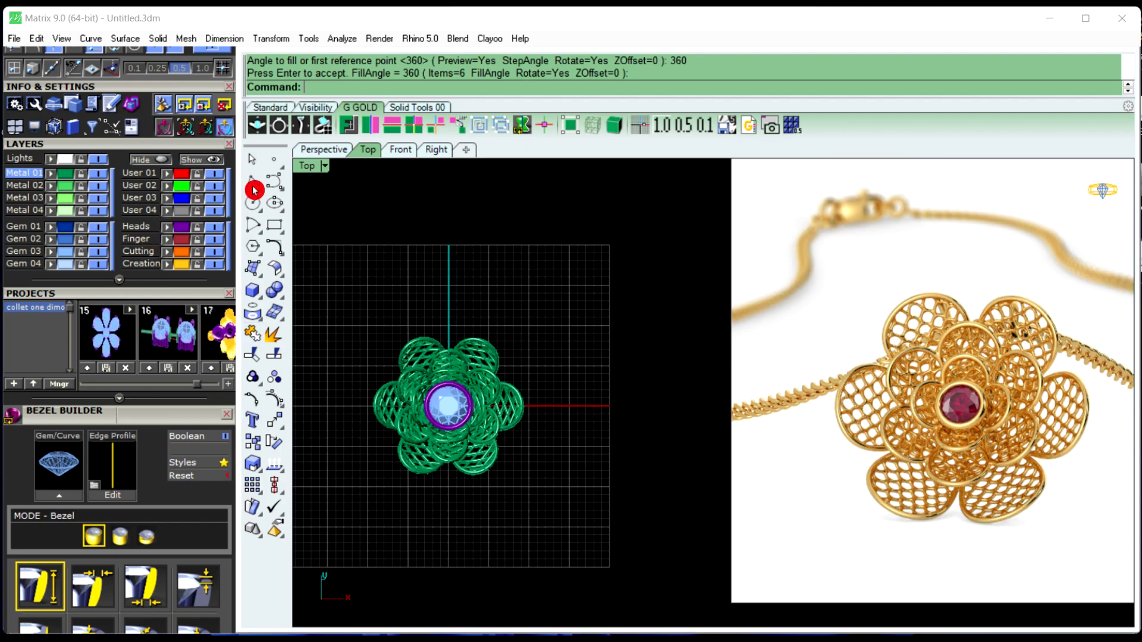
click(327, 153)
right_drag(510, 433, 667, 346)
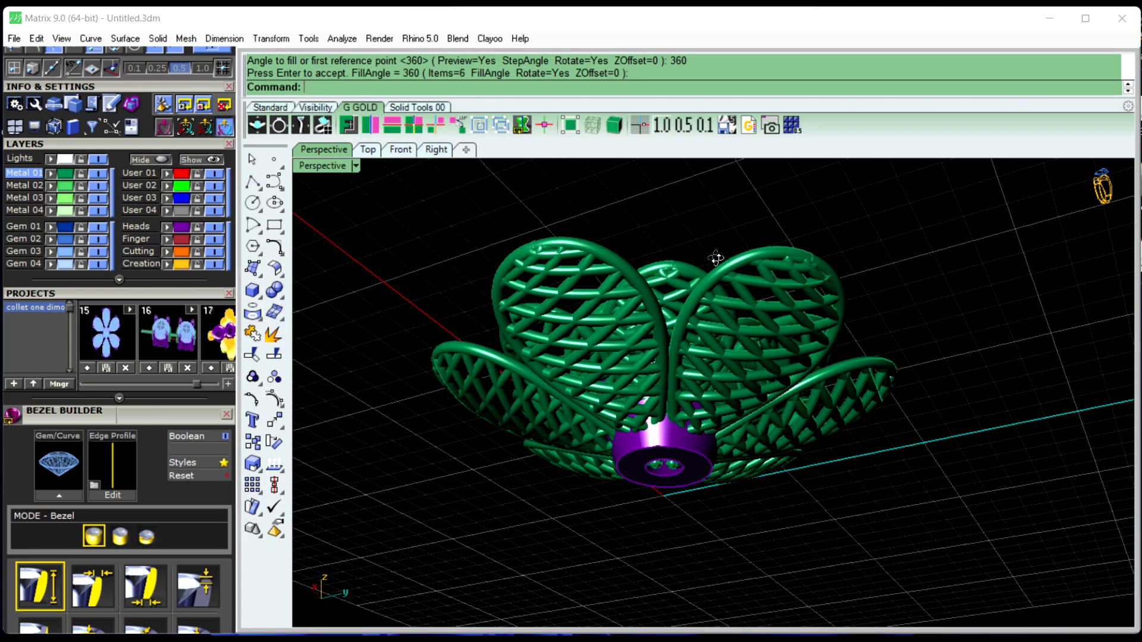
mouse_move(667, 346)
right_down()
mouse_move(693, 416)
mouse_move(747, 439)
mouse_move(669, 484)
mouse_move(512, 505)
mouse_move(475, 446)
right_up()
scroll(671, 413, up, 3)
scroll(678, 440, up, 3)
scroll(659, 424, up, 2)
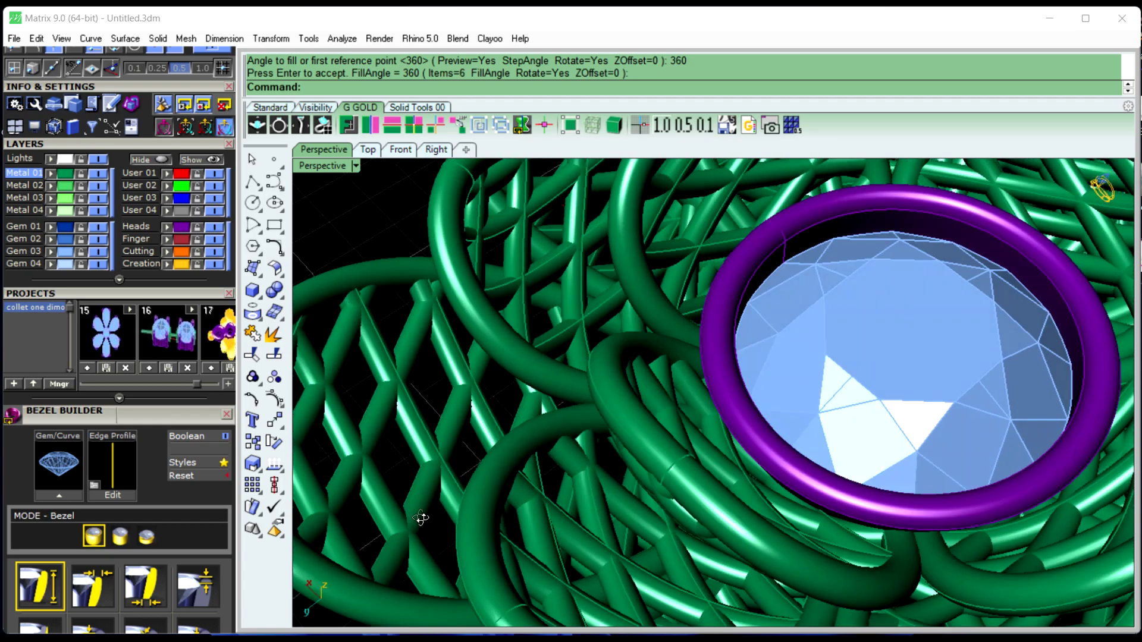
scroll(546, 429, down, 5)
mouse_move(547, 429)
right_down()
mouse_move(650, 379)
mouse_move(765, 404)
mouse_move(721, 292)
right_up()
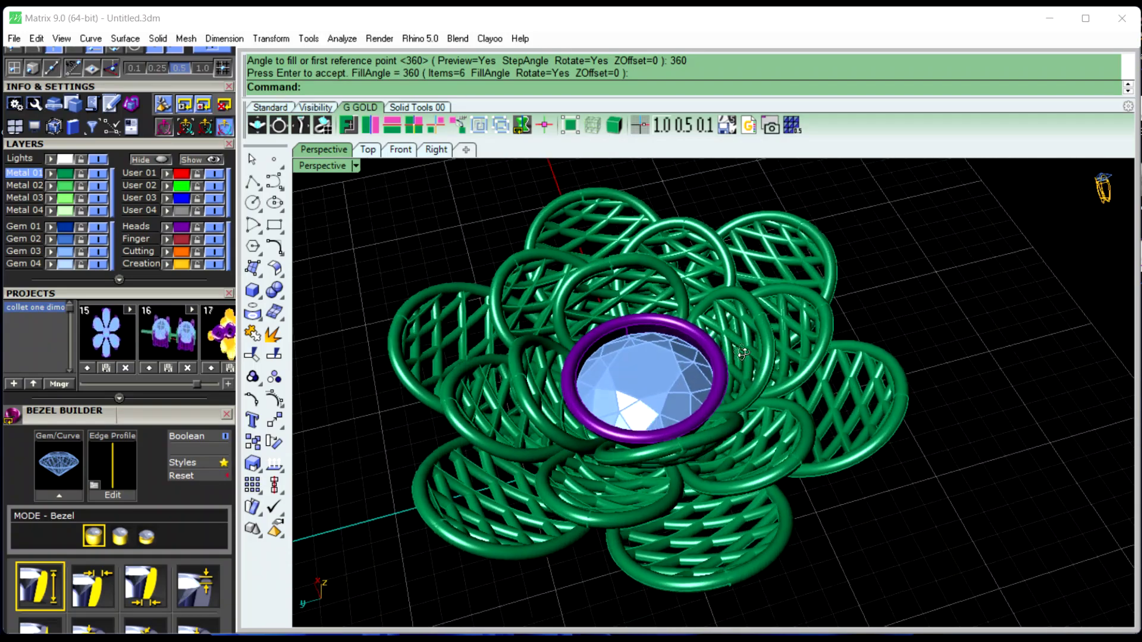
mouse_move(691, 397)
right_down()
mouse_move(717, 469)
mouse_move(673, 416)
mouse_move(619, 510)
mouse_move(720, 353)
right_up()
scroll(719, 352, up, 2)
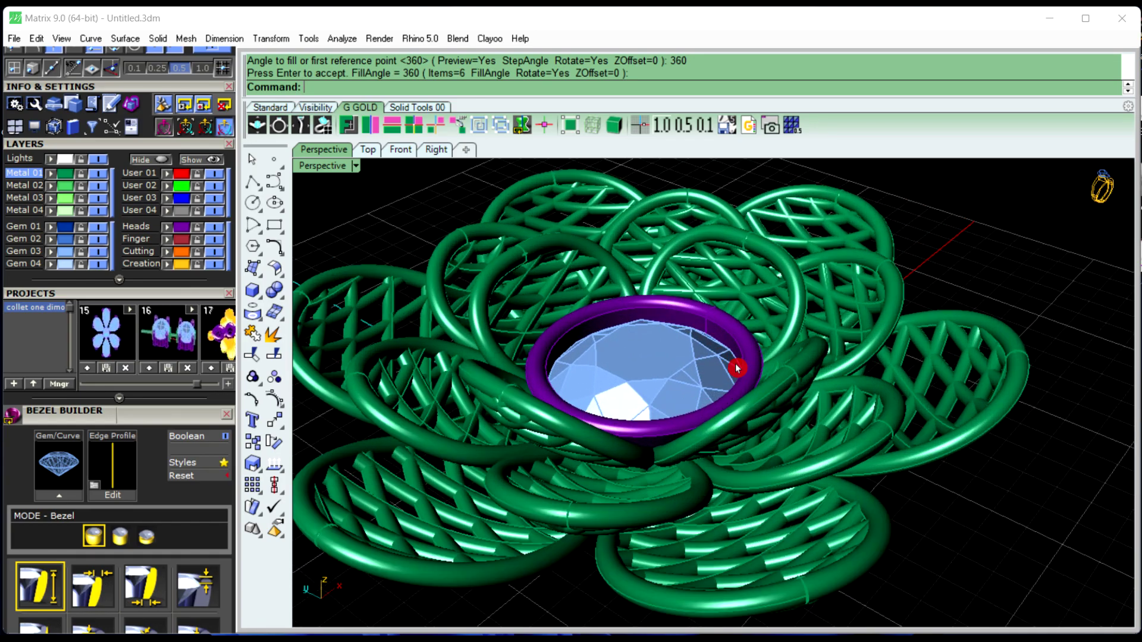
scroll(666, 391, down, 3)
right_drag(666, 391, 655, 489)
Ungroup the bezel from the gem and reselect only the bezel polysurface
click(655, 487)
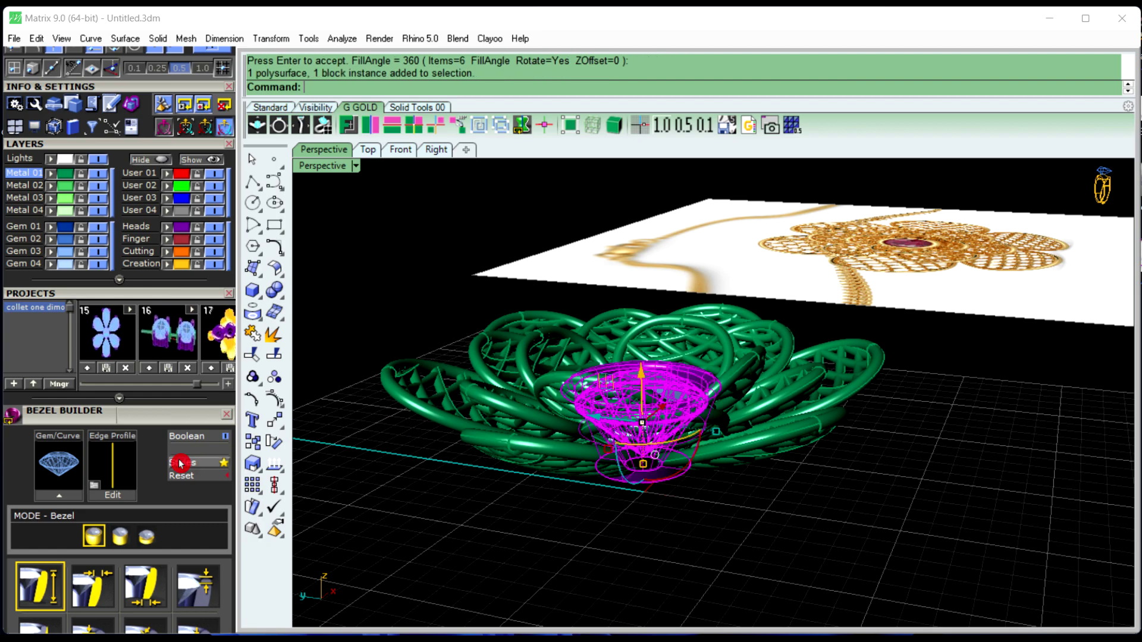
click(284, 380)
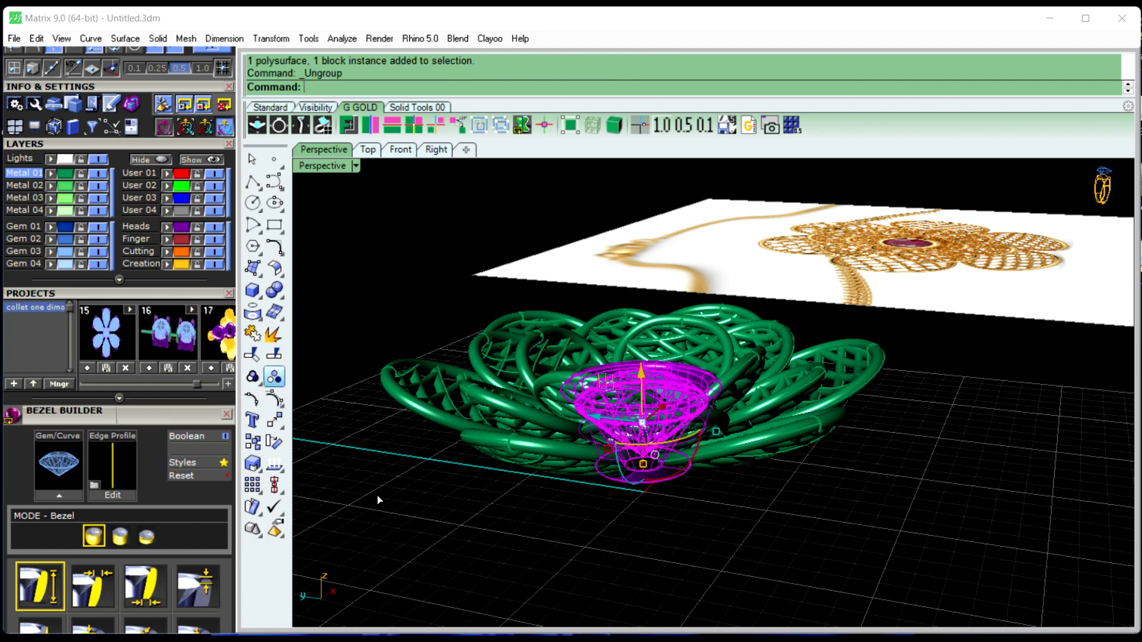
click(377, 497)
right_click(662, 484)
click(664, 487)
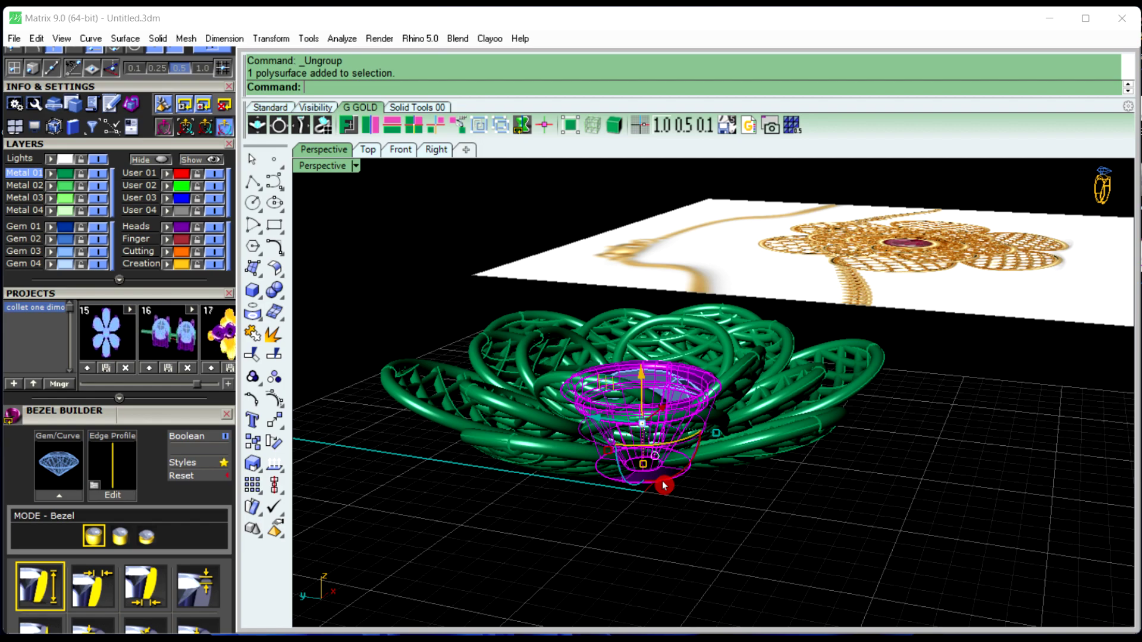
Load the bezel into Edit Bezel and, in Front view, reduce its height to about 2.92
click(66, 499)
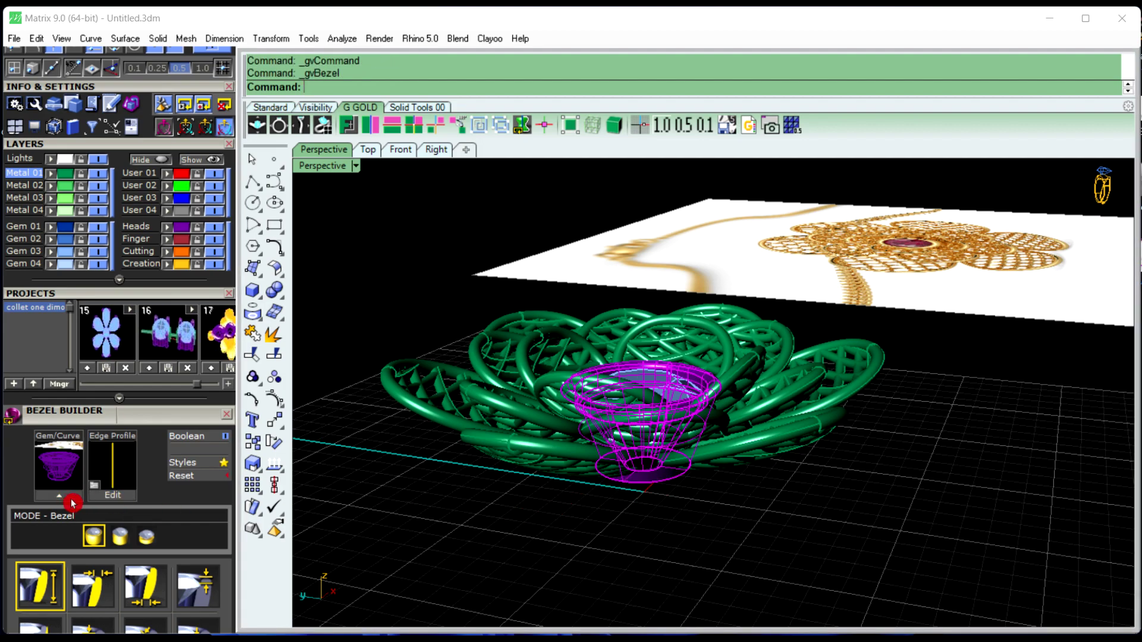
scroll(674, 489, up, 3)
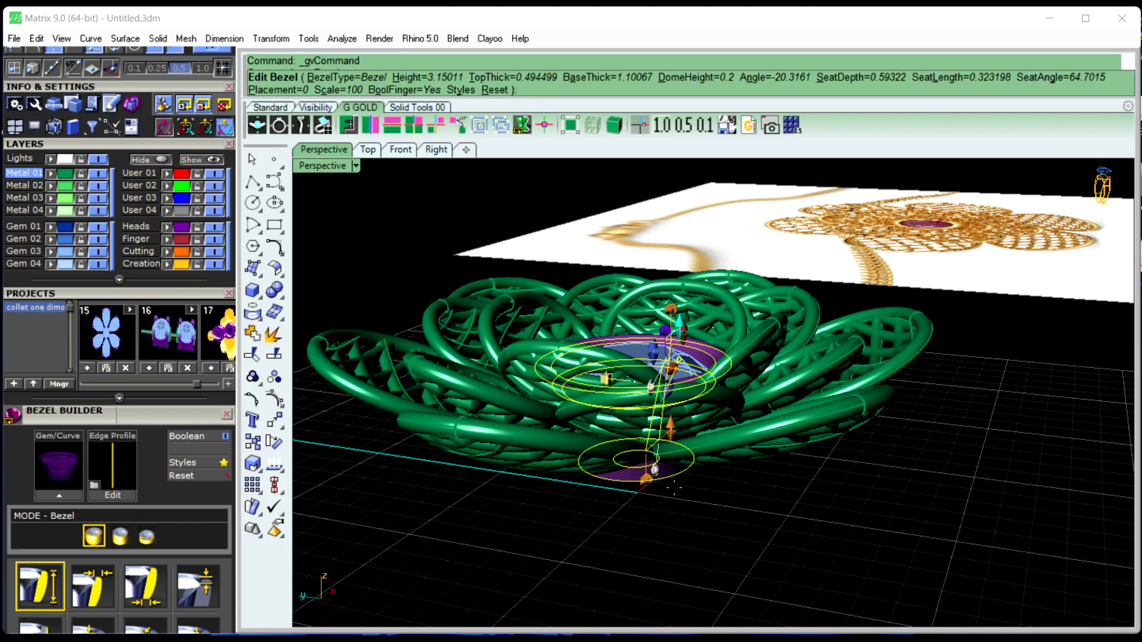
scroll(674, 489, up, 3)
mouse_move(674, 489)
right_down()
mouse_move(735, 456)
mouse_move(445, 175)
right_up()
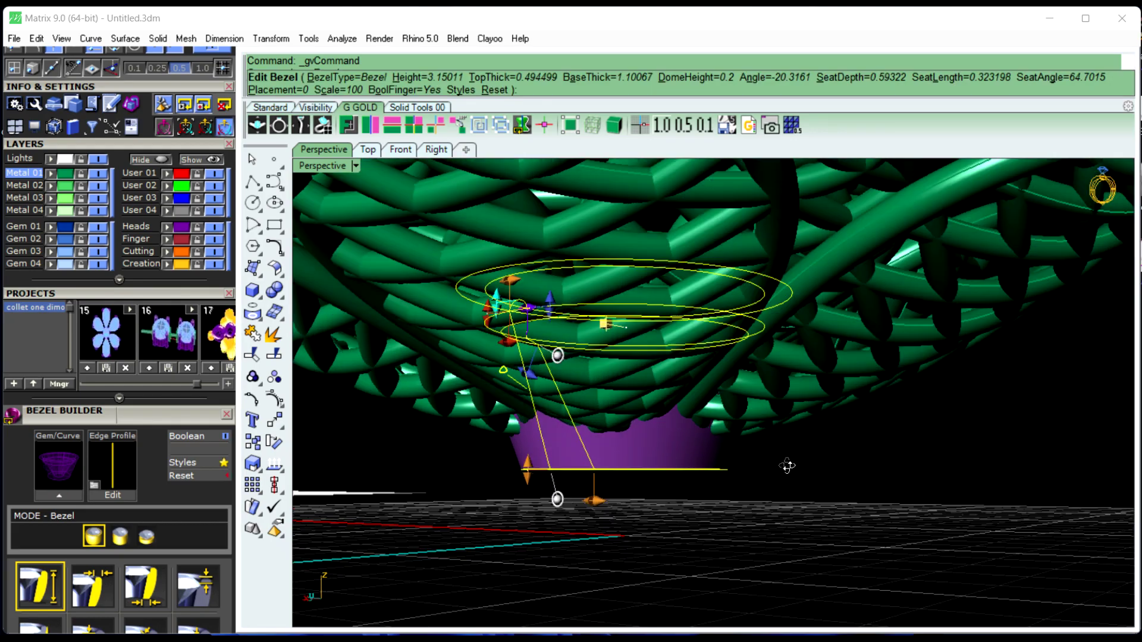
click(397, 155)
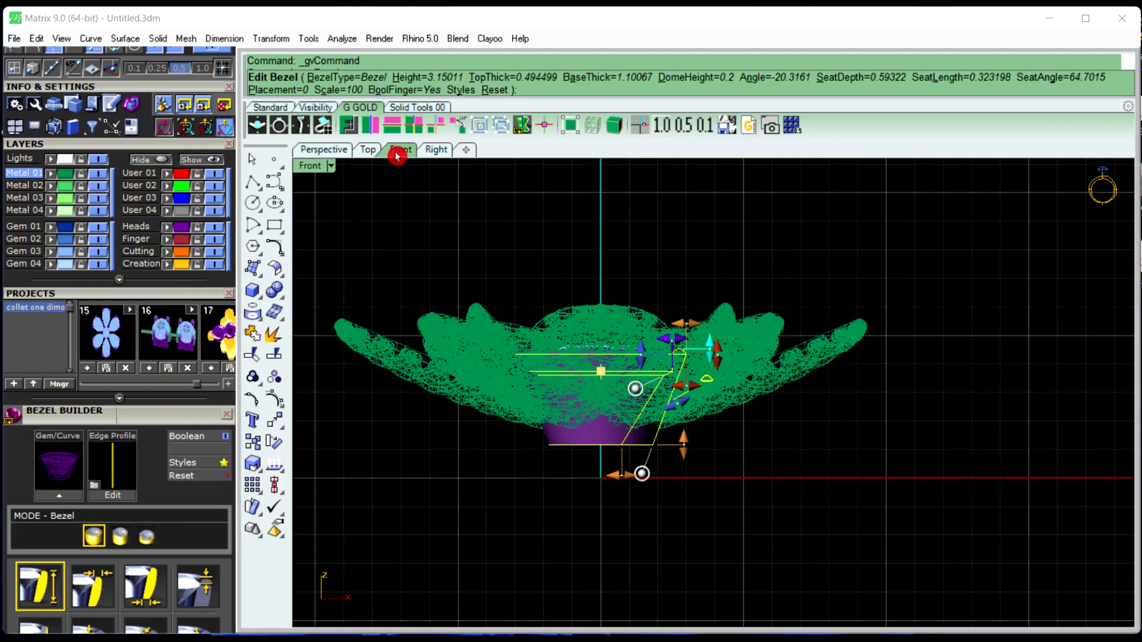
scroll(654, 443, up, 2)
scroll(654, 443, up, 2)
scroll(652, 442, up, 2)
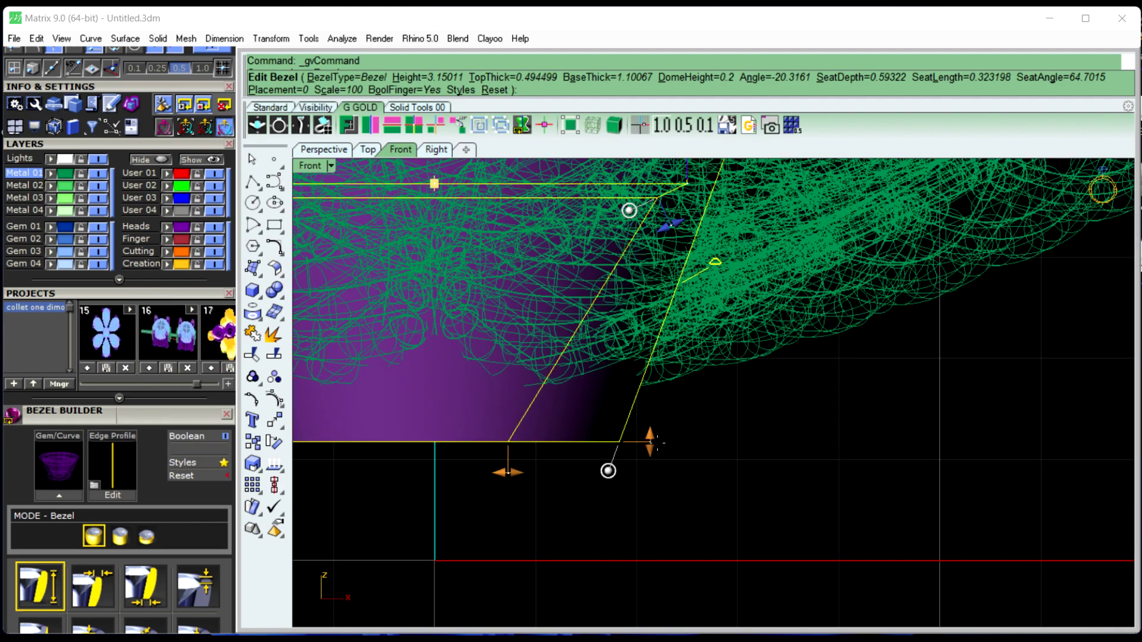
mouse_move(650, 442)
mouse_down()
mouse_move(668, 386)
mouse_move(648, 417)
mouse_up()
scroll(546, 266, down, 2)
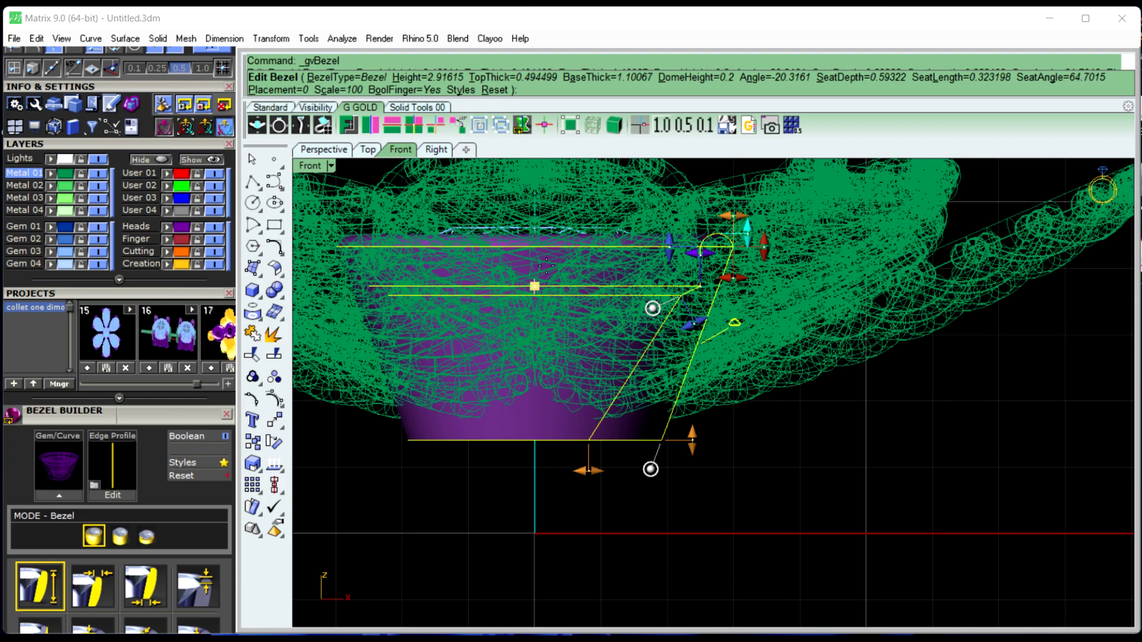
Back in Perspective, set the bezel wall angle to -27.4 and accept the edit
click(332, 155)
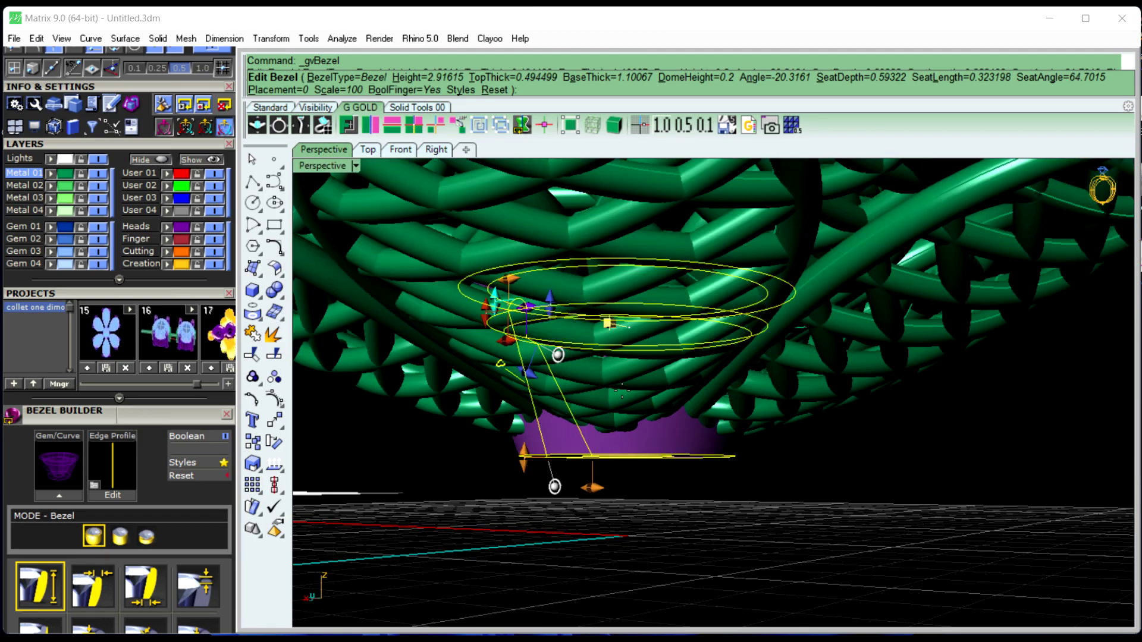
mouse_move(579, 532)
right_down()
mouse_move(658, 550)
mouse_move(662, 528)
mouse_move(646, 503)
mouse_move(603, 510)
mouse_move(589, 486)
right_up()
drag(590, 488, 618, 487)
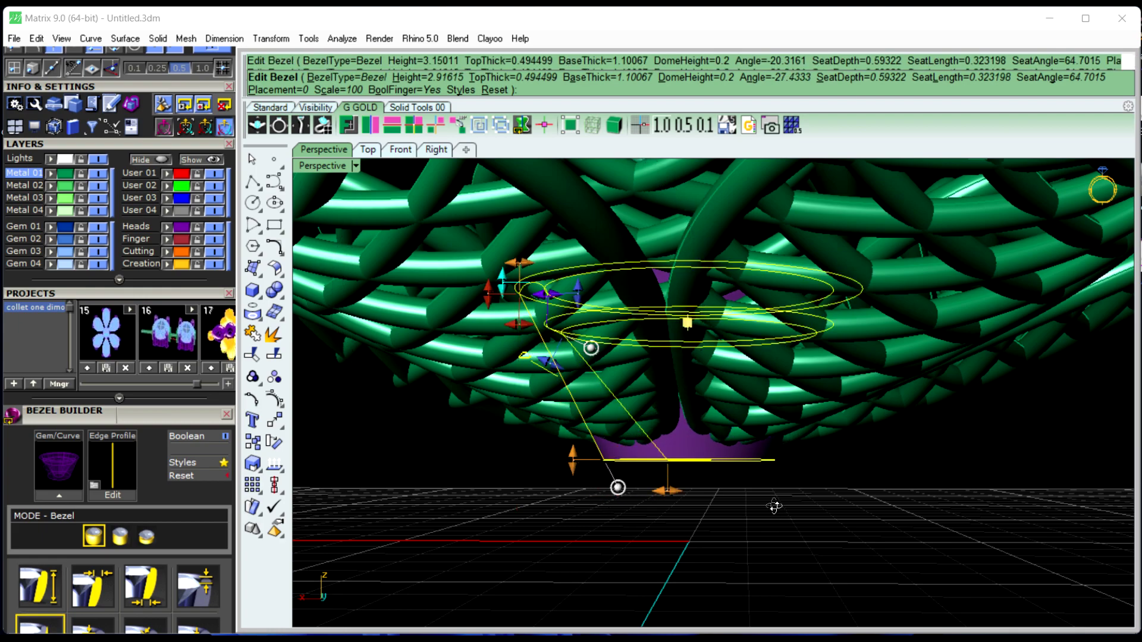
mouse_move(618, 487)
right_down()
mouse_move(688, 388)
mouse_move(746, 539)
right_up()
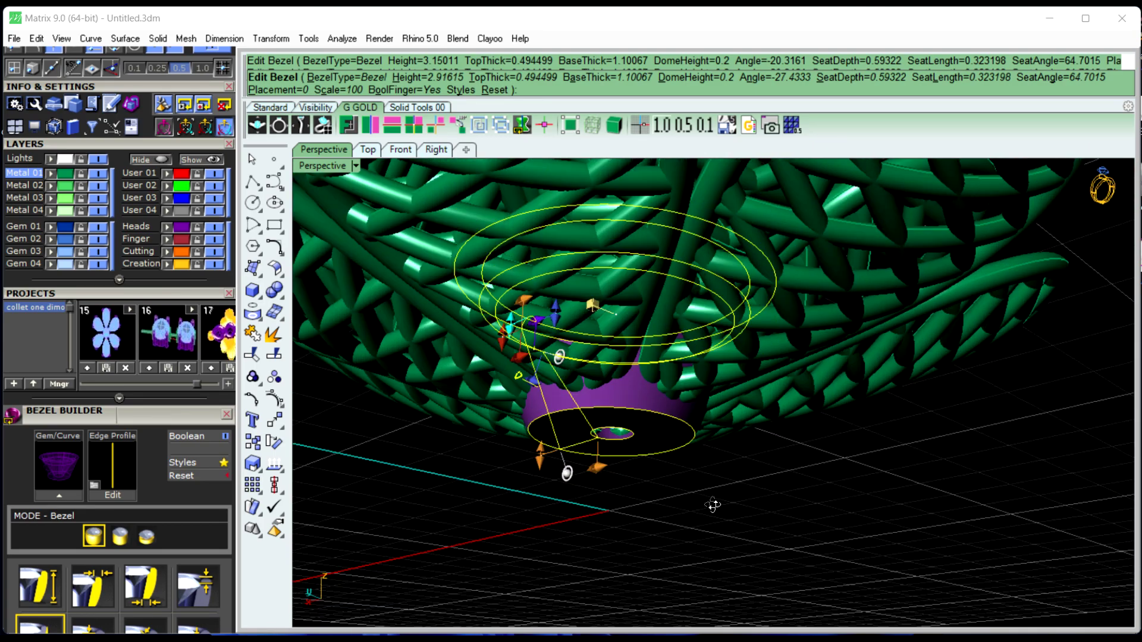
right_click(746, 538)
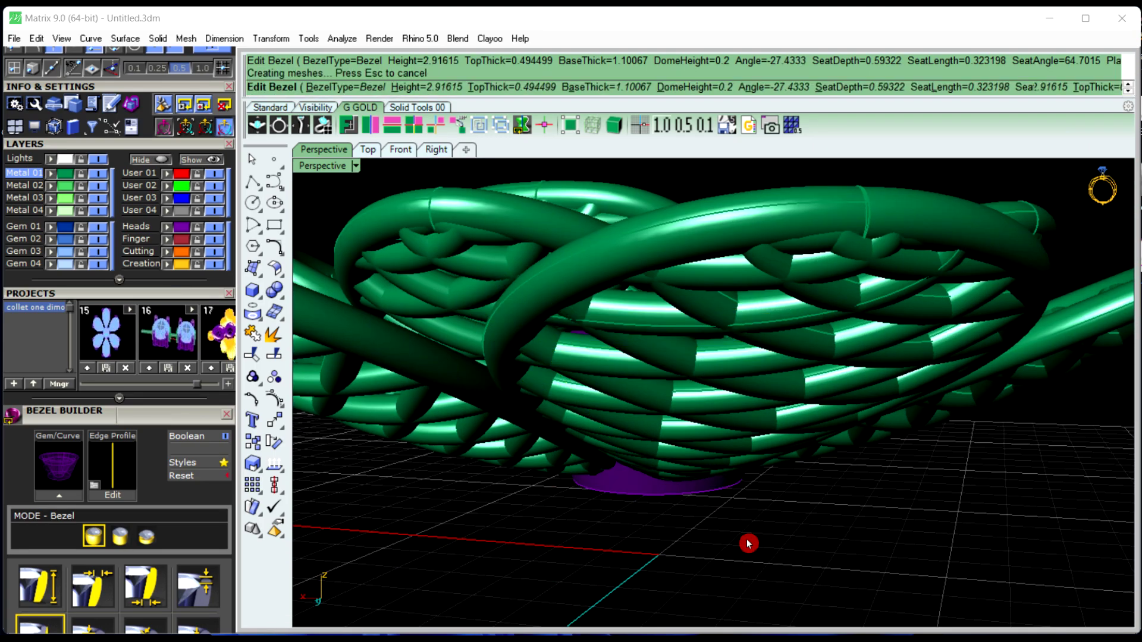
mouse_move(747, 538)
right_down()
mouse_move(632, 411)
mouse_move(809, 309)
mouse_move(730, 336)
mouse_move(676, 306)
mouse_move(613, 510)
mouse_move(625, 557)
mouse_move(757, 379)
mouse_move(579, 459)
right_up()
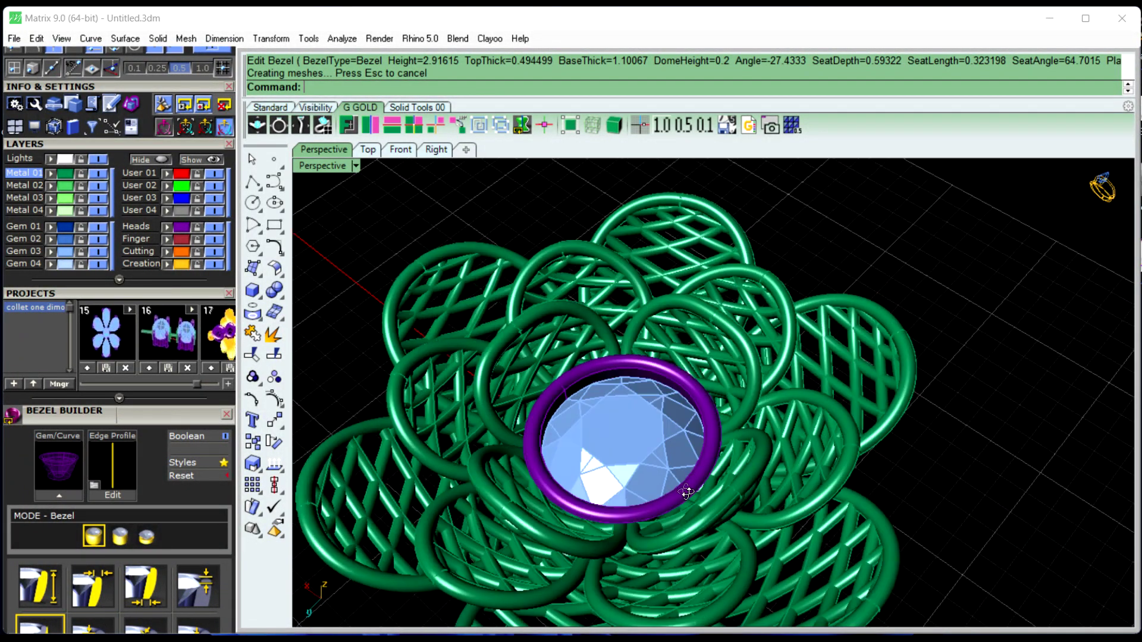
Zoom and orbit in Perspective to compare the flower with the gold reference photo
scroll(579, 459, down, 2)
scroll(583, 511, down, 2)
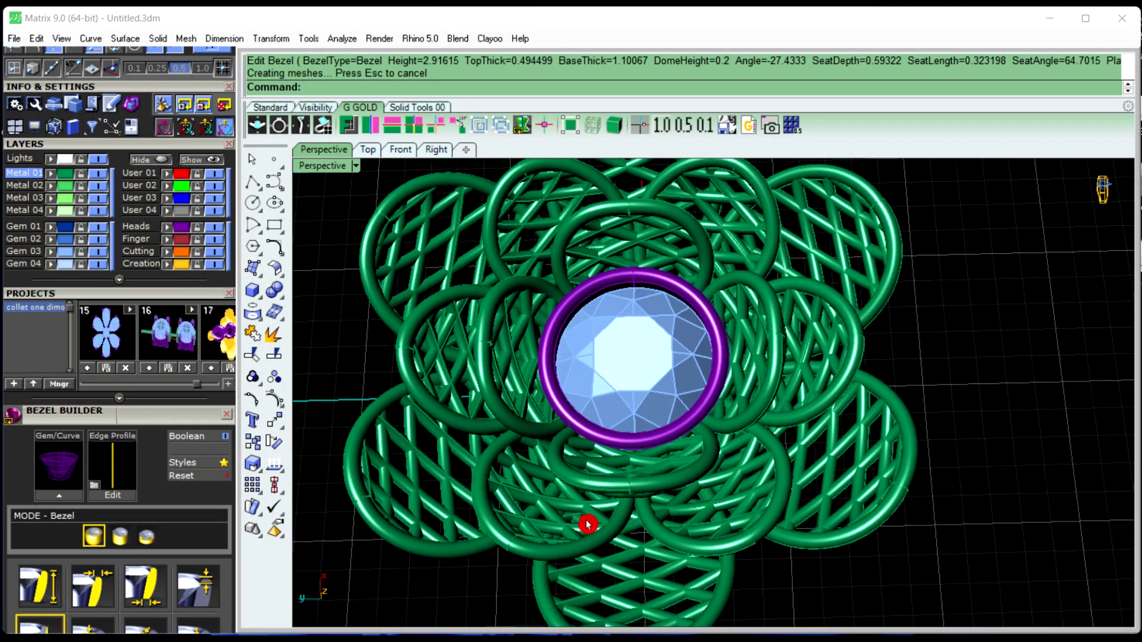
scroll(584, 523, down, 2)
scroll(567, 508, down, 1)
scroll(571, 482, up, 2)
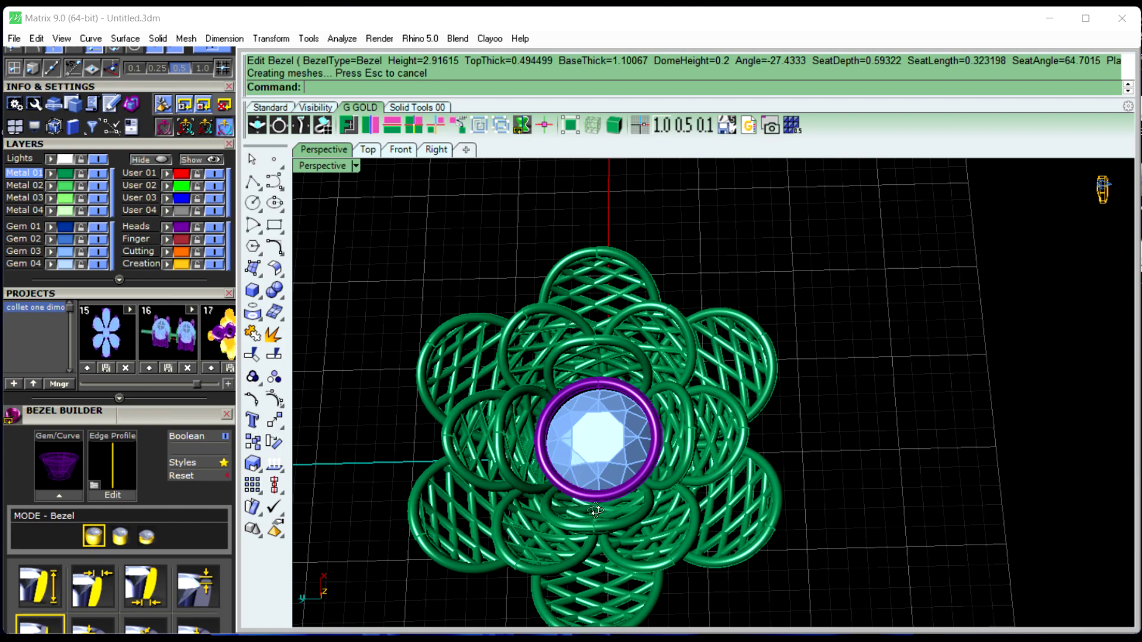
mouse_move(596, 510)
right_down()
mouse_move(535, 475)
mouse_move(581, 492)
mouse_move(476, 521)
mouse_move(459, 512)
mouse_move(602, 510)
mouse_move(515, 500)
right_up()
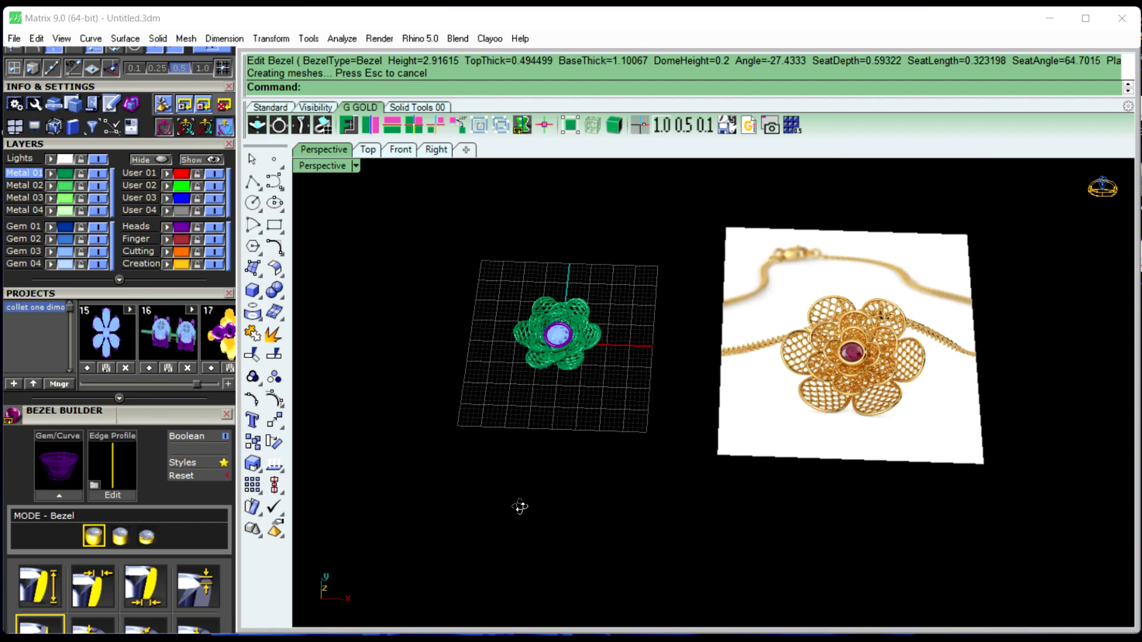
scroll(885, 315, up, 5)
scroll(881, 342, up, 4)
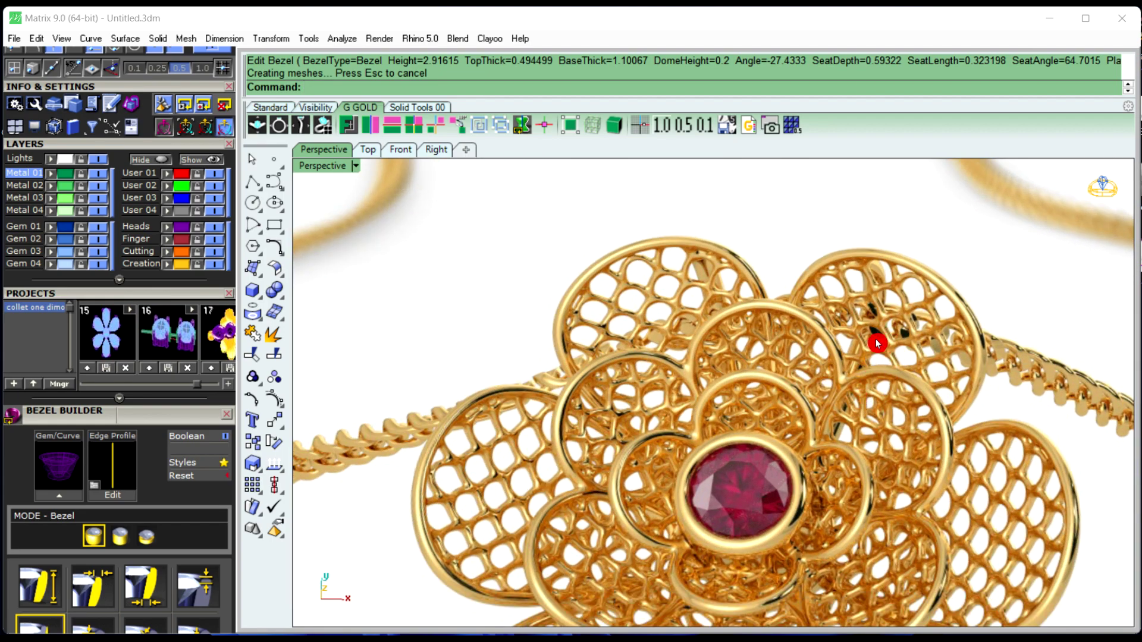
scroll(876, 276, up, 3)
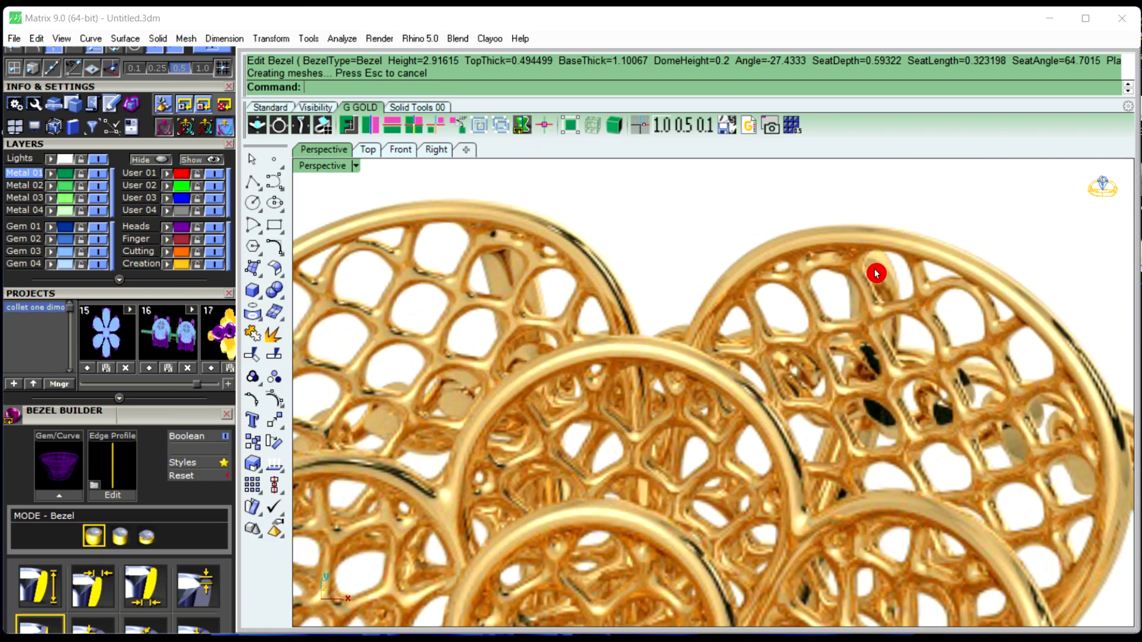
scroll(883, 277, up, 3)
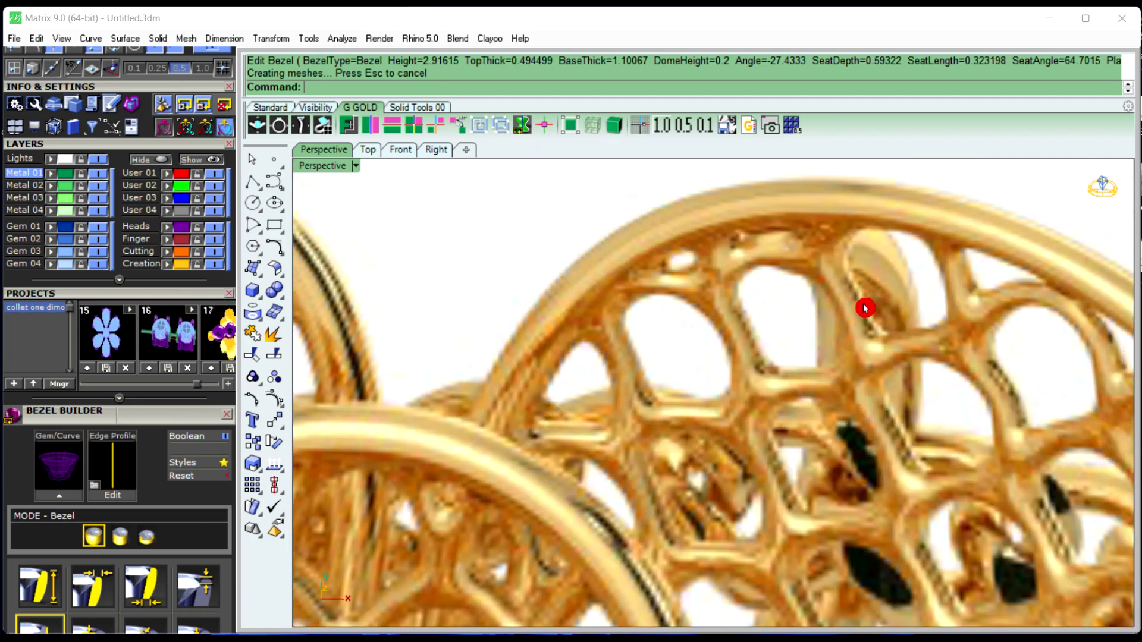
scroll(865, 308, down, 6)
scroll(774, 302, down, 2)
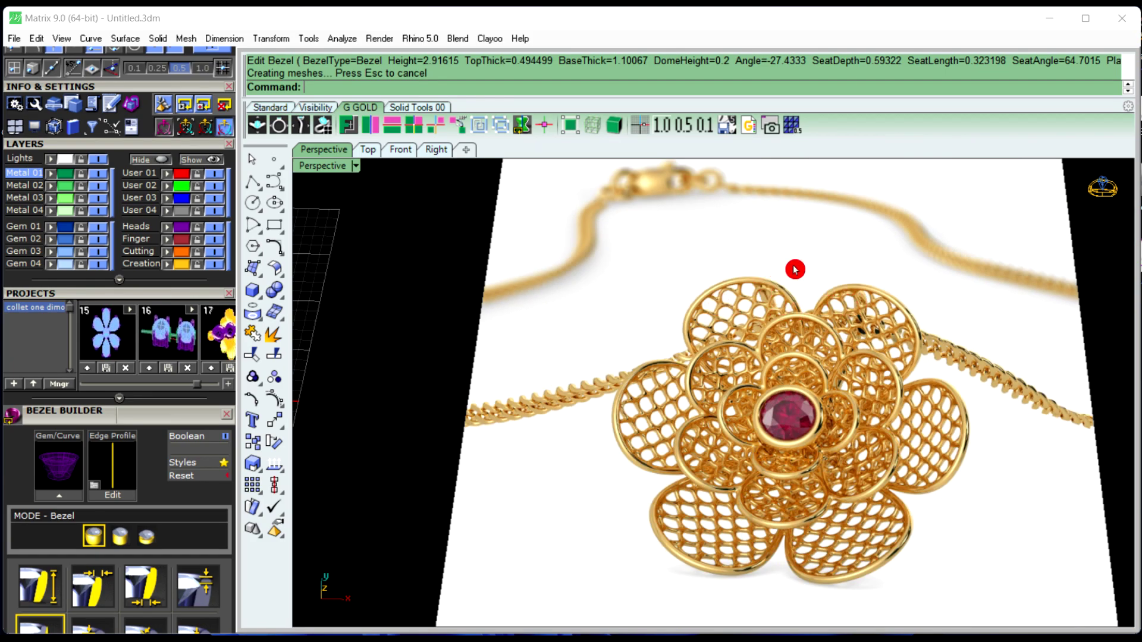
scroll(795, 270, down, 5)
scroll(800, 273, down, 2)
Switch to Top view and zoom and pan to frame the flower beside the photo
click(372, 156)
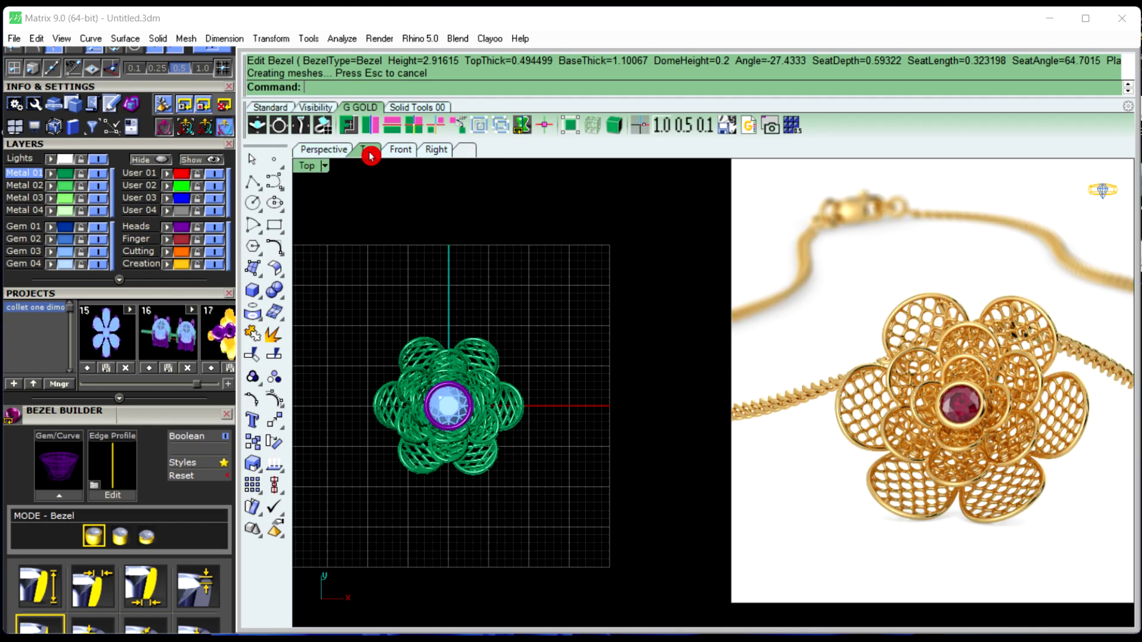
scroll(459, 314, up, 3)
scroll(472, 357, up, 1)
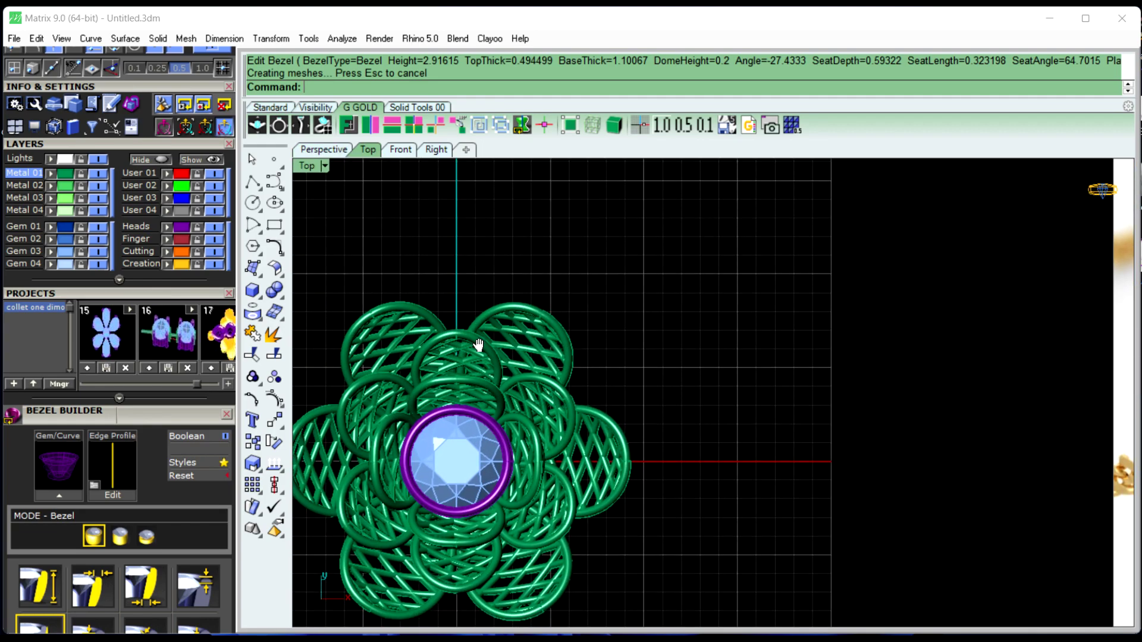
scroll(480, 333, down, 2)
right_drag(479, 332, 468, 310)
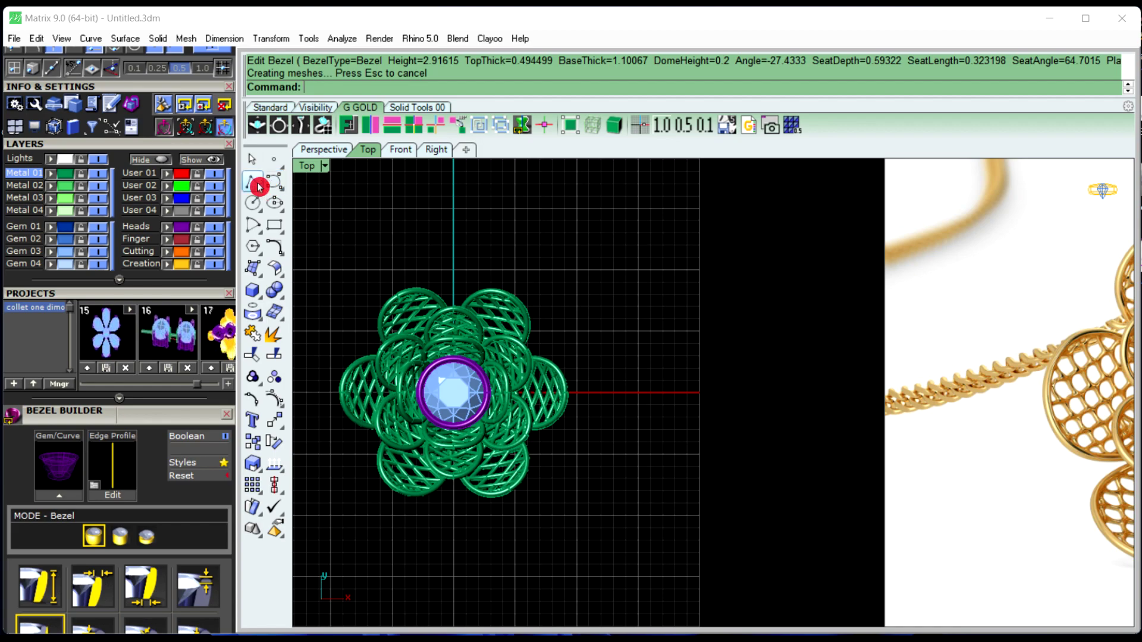
Draw a 5-unit vertical polyline to the right of the flower and select it
click(258, 187)
scroll(622, 328, up, 1)
scroll(622, 328, up, 1)
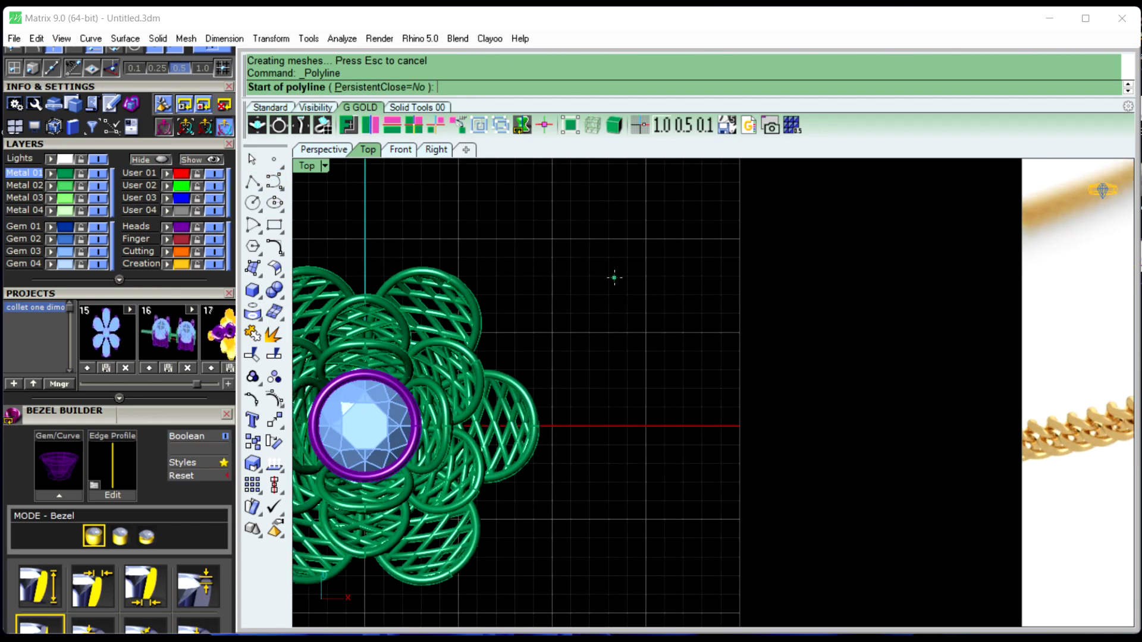
text(0)
key(Return)
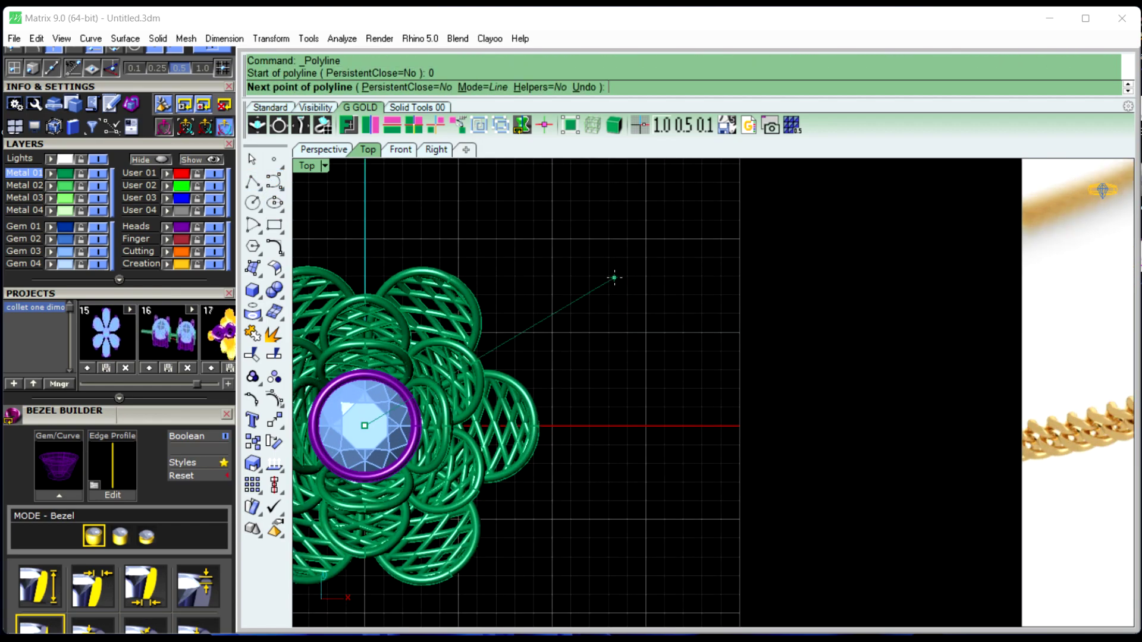
right_click(605, 298)
right_click(603, 271)
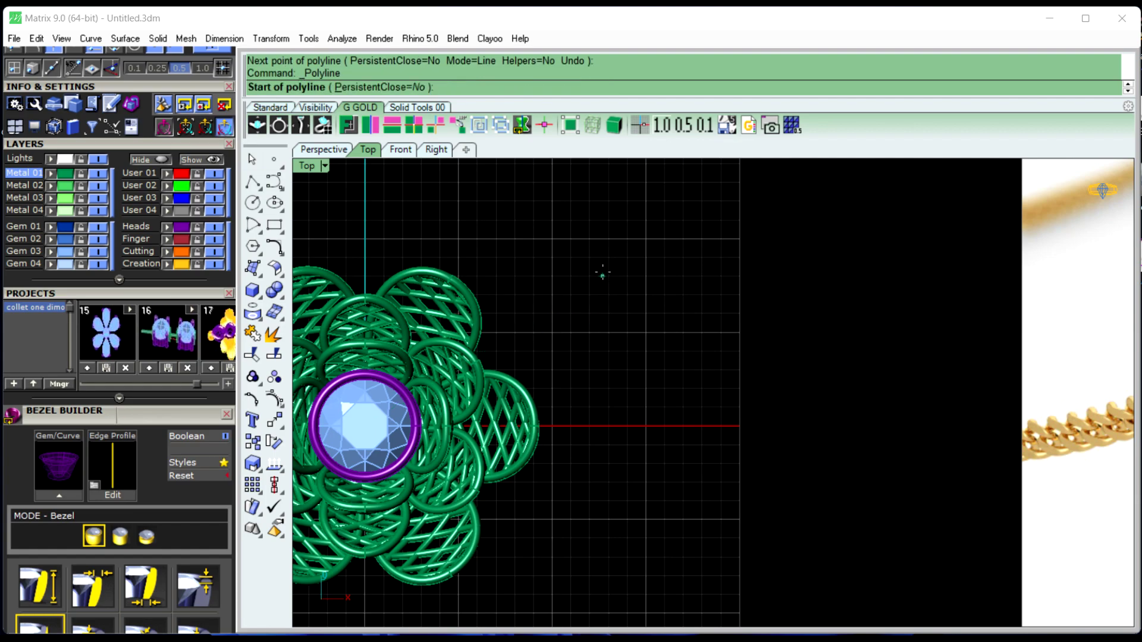
click(603, 272)
text(5)
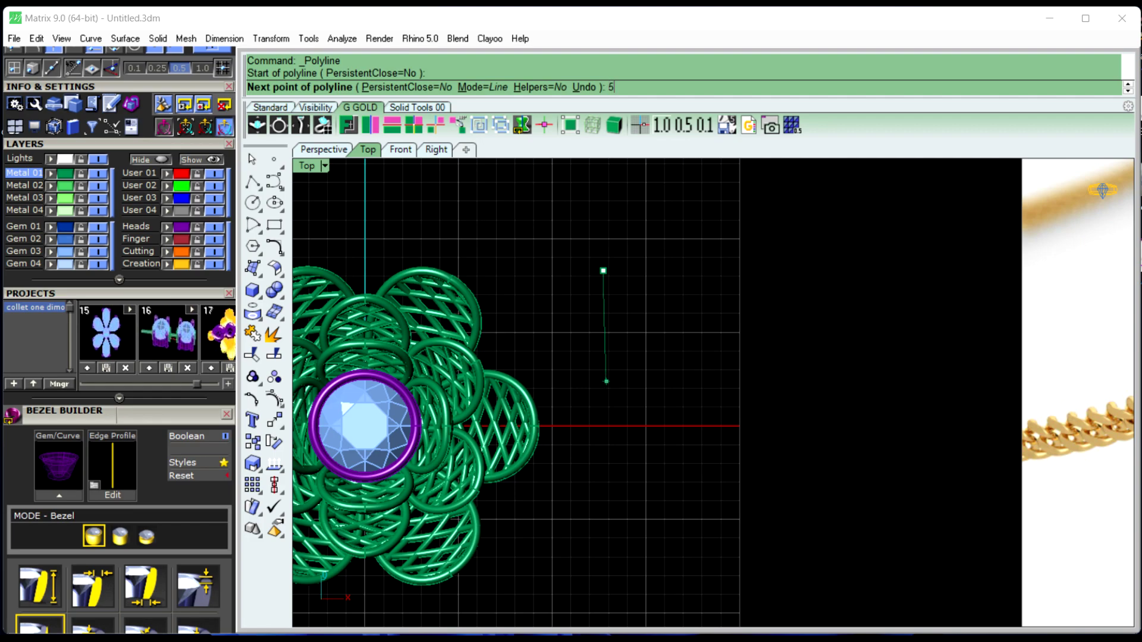
key(Return)
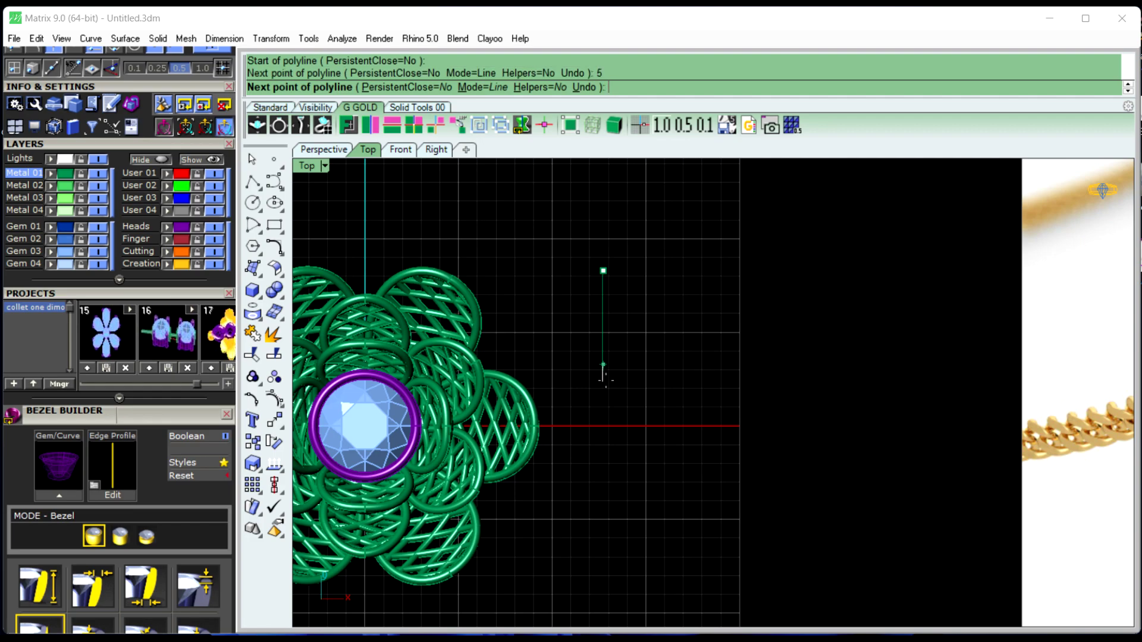
click(603, 365)
right_click(569, 311)
click(603, 329)
text(RE)
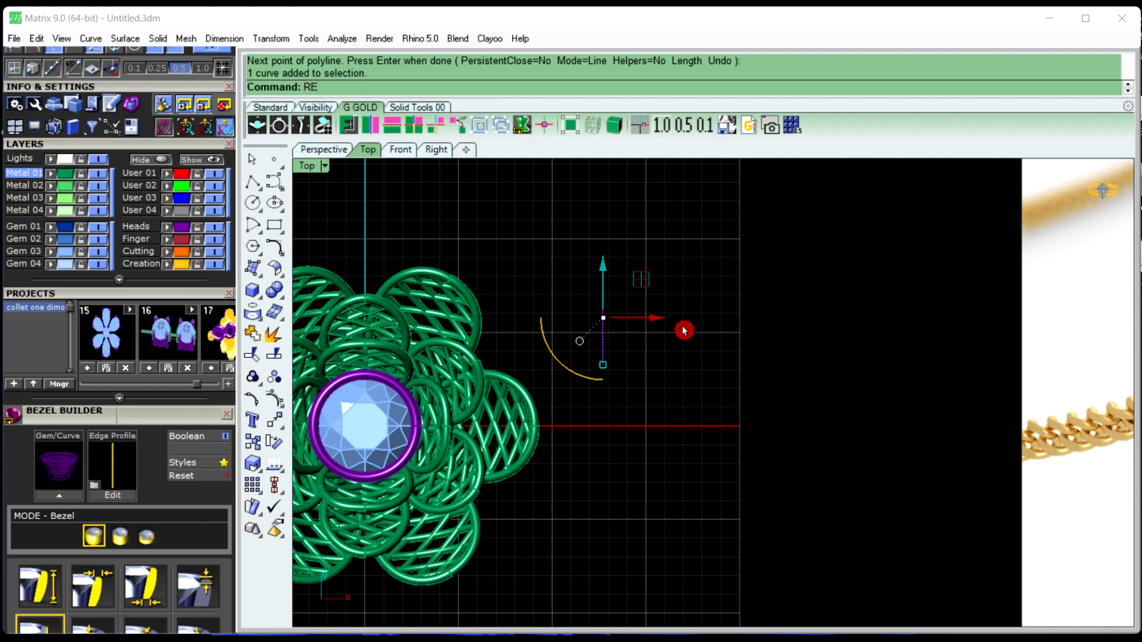
Rebuild the vertical line as a degree-3 curve with 4 points and reselect it
text(b)
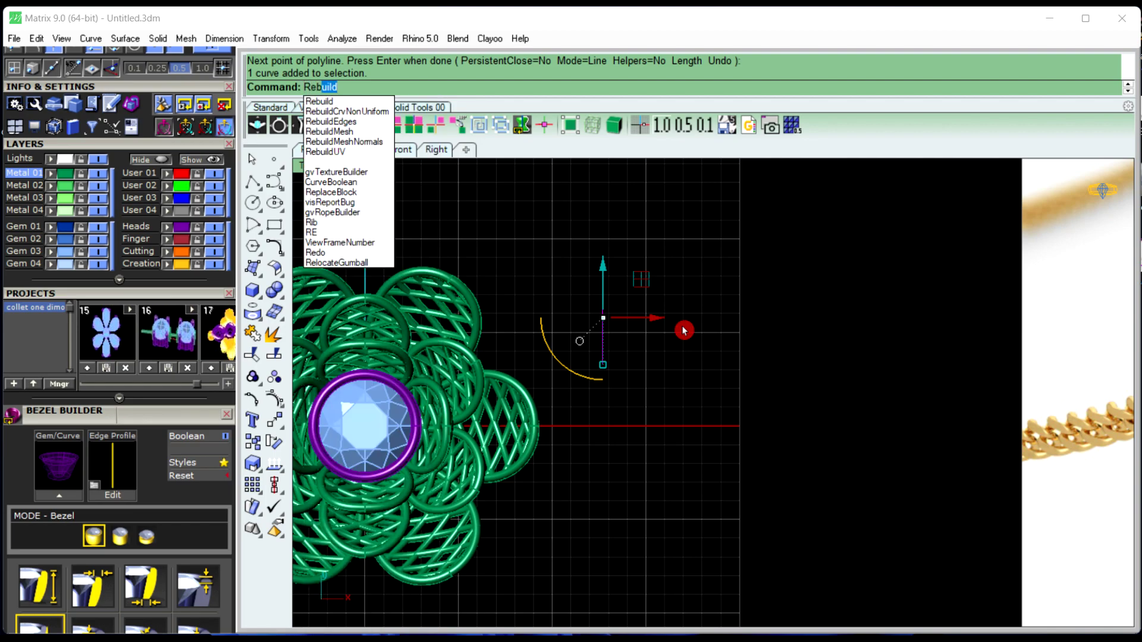
key(Return)
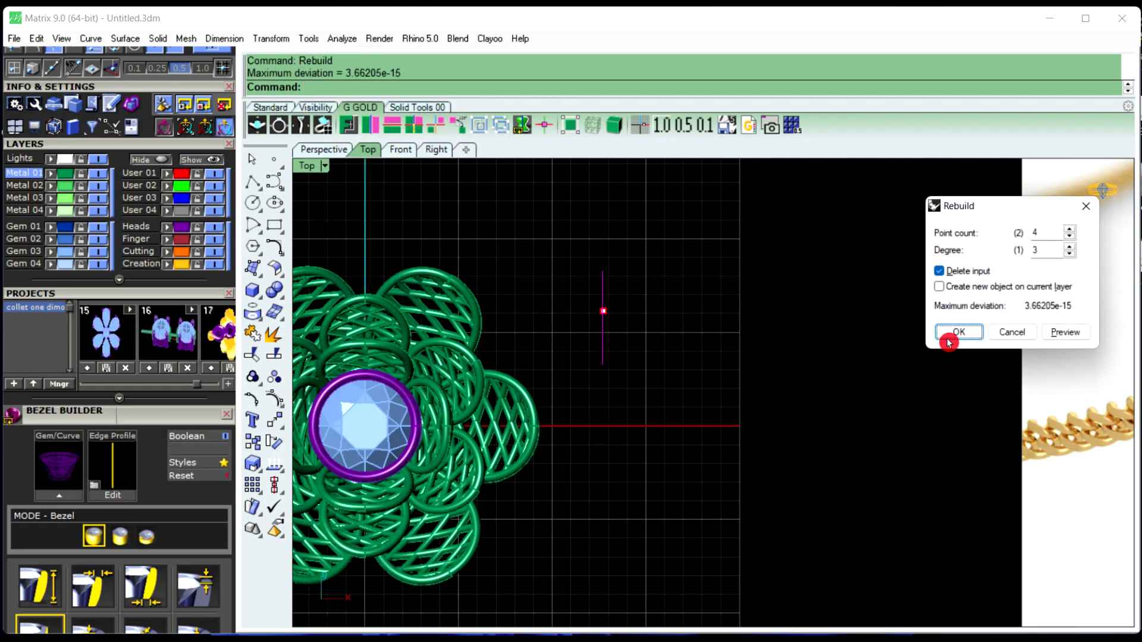
click(956, 334)
click(403, 182)
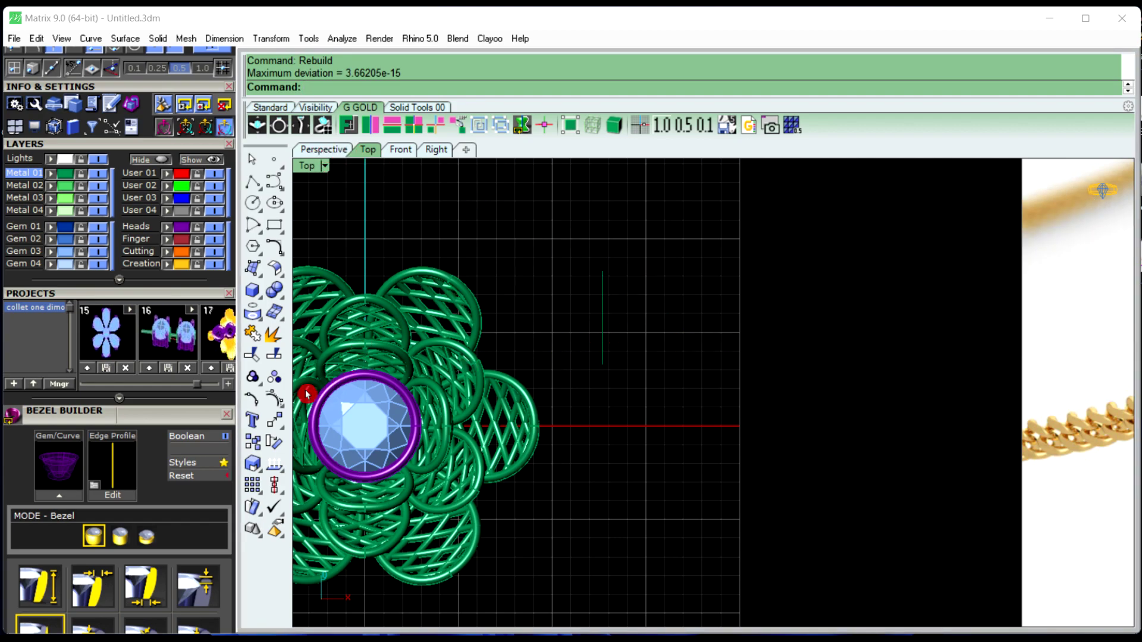
click(605, 356)
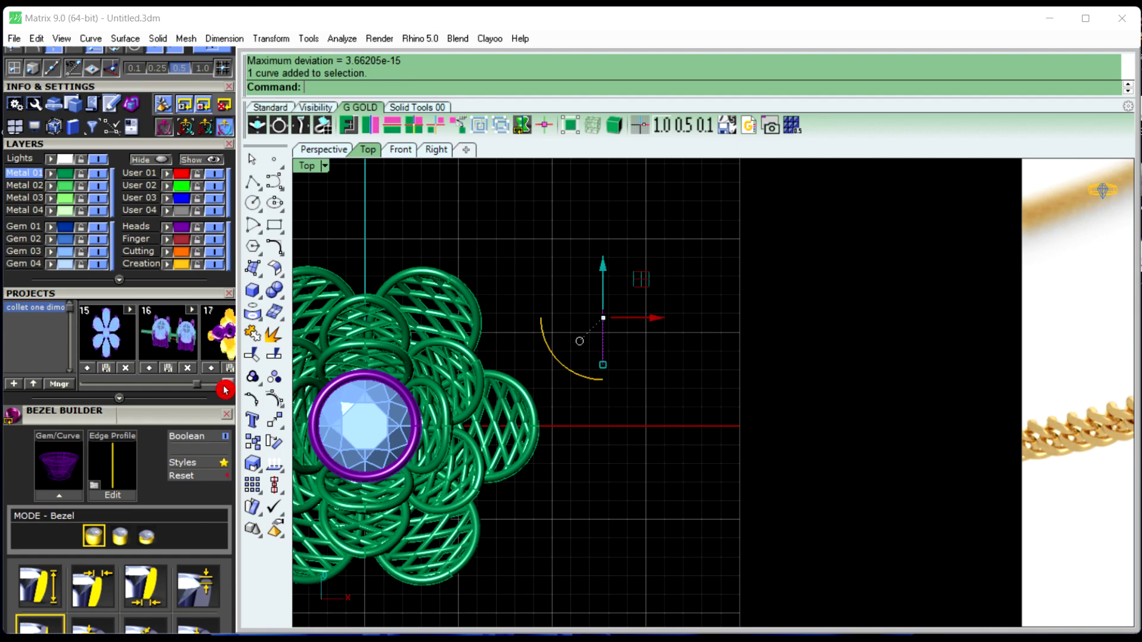
Show the vertical curve's edit points and window-select its two middle points
click(252, 398)
drag(596, 292, 655, 344)
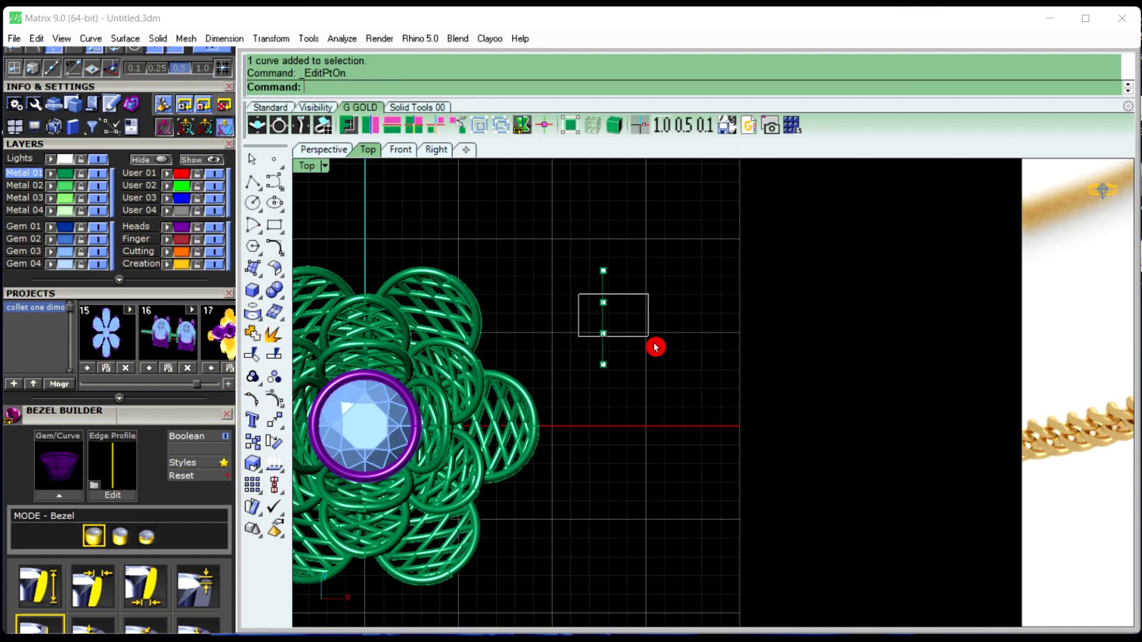
scroll(640, 365, down, 3)
scroll(630, 454, down, 3)
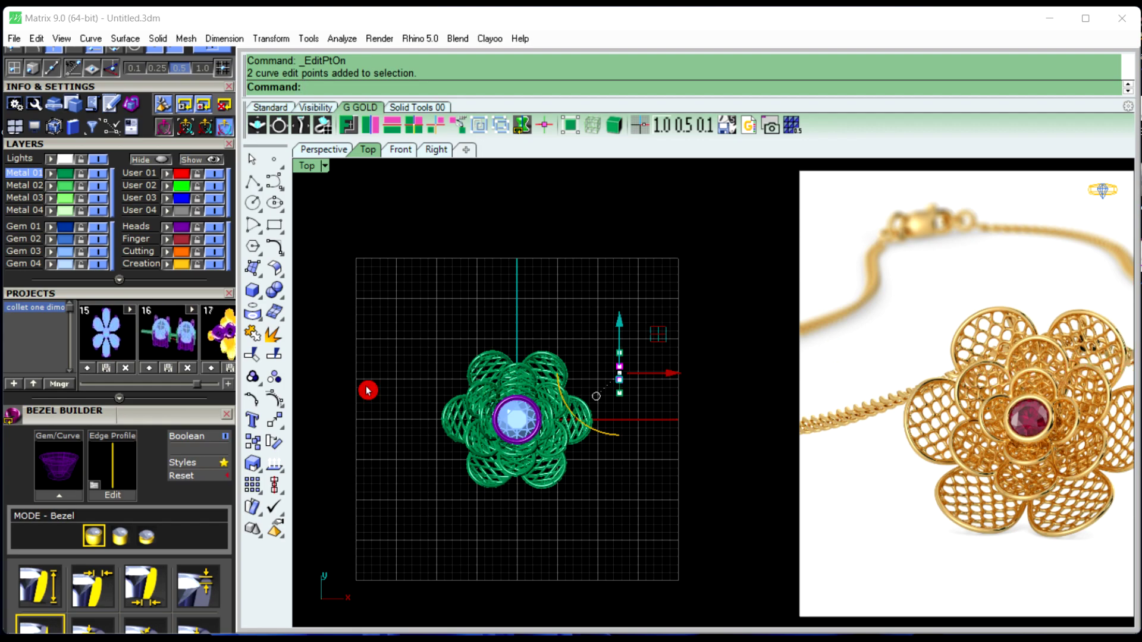
In Perspective, lower the two selected middle points by 2 units along Z using the gumball
click(332, 154)
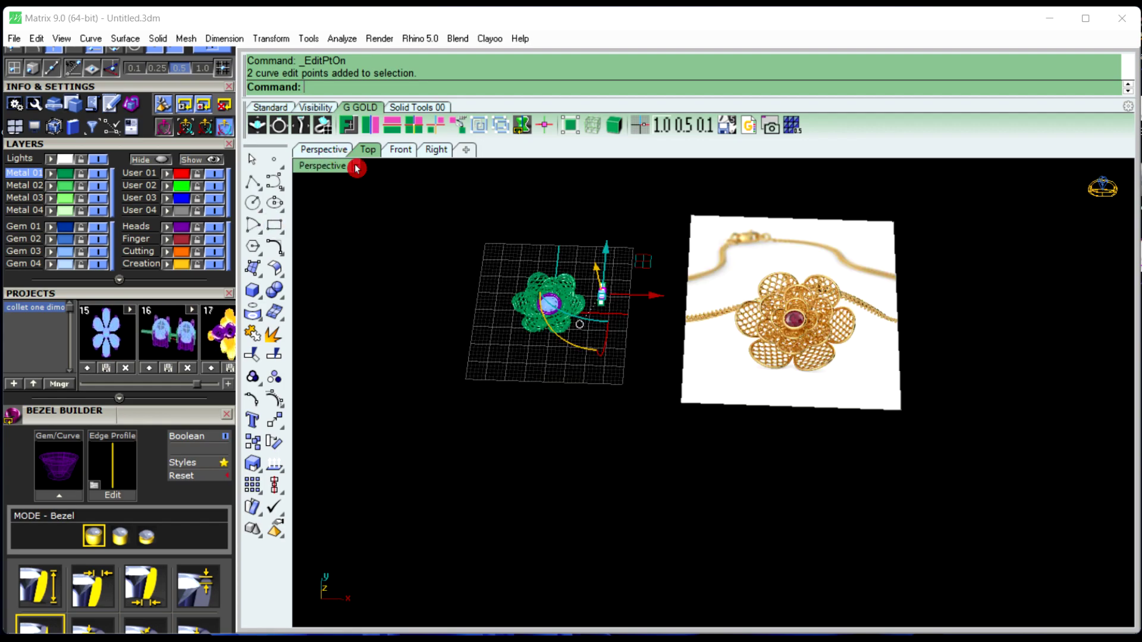
mouse_move(571, 380)
right_down()
mouse_move(500, 332)
mouse_move(675, 256)
right_up()
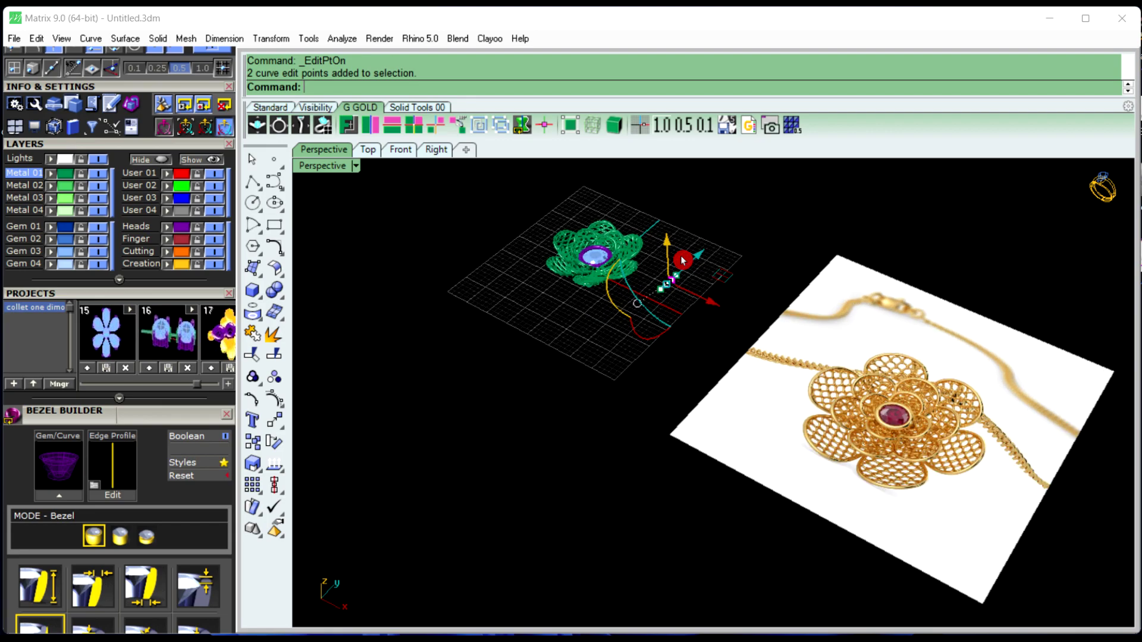
scroll(676, 256, up, 3)
scroll(660, 286, up, 3)
scroll(637, 313, up, 2)
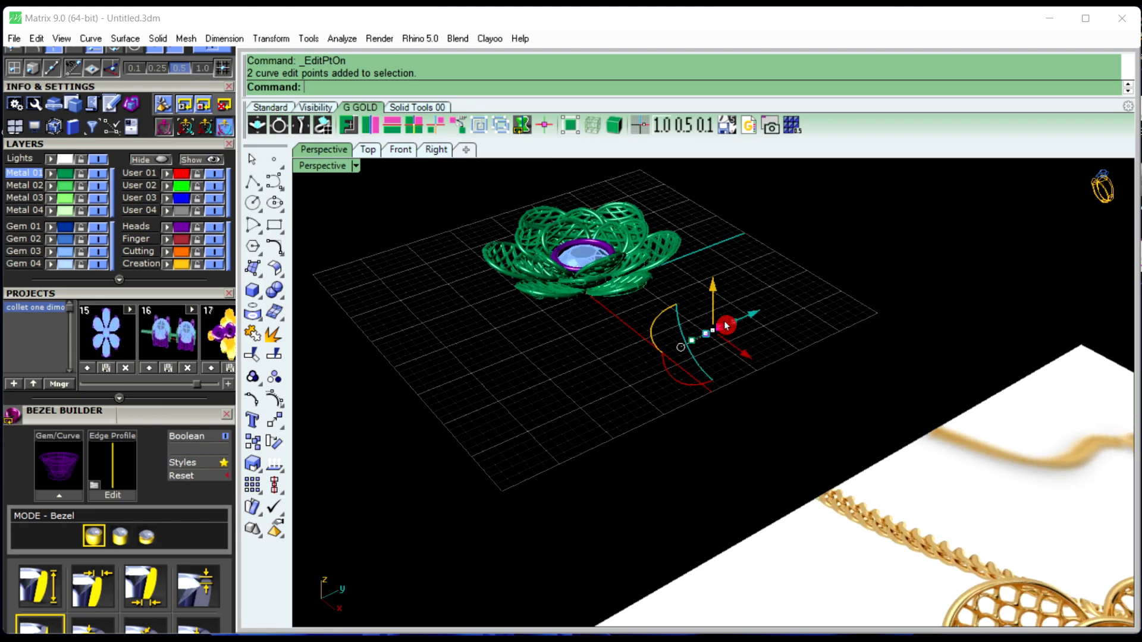
scroll(714, 336, up, 3)
scroll(709, 342, up, 2)
scroll(732, 351, up, 2)
click(748, 357)
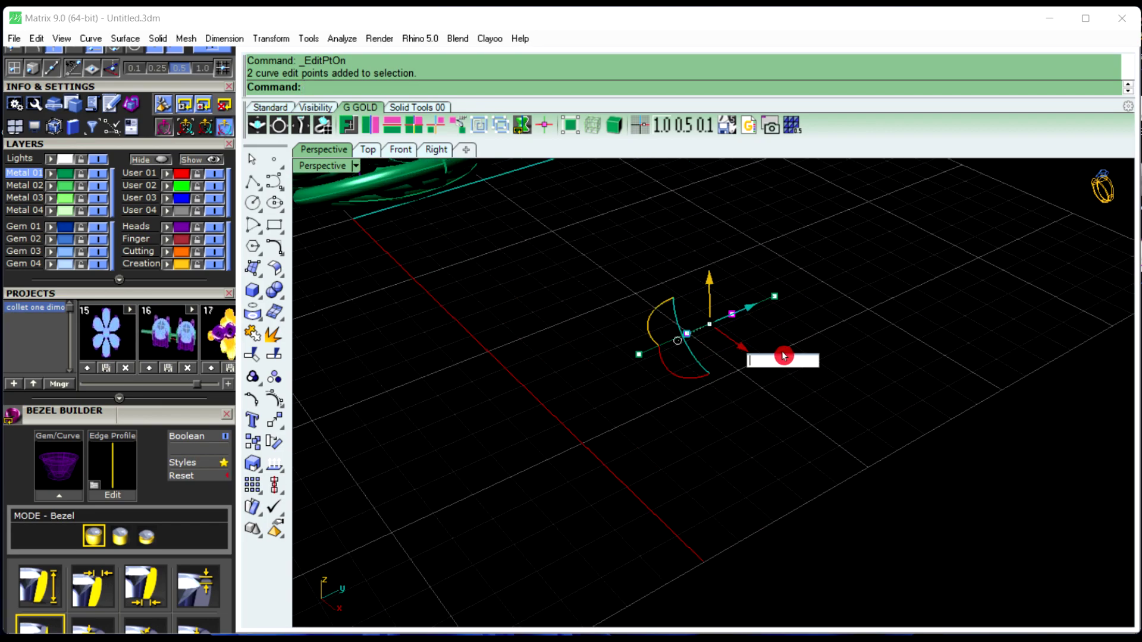
click(713, 296)
text(-2)
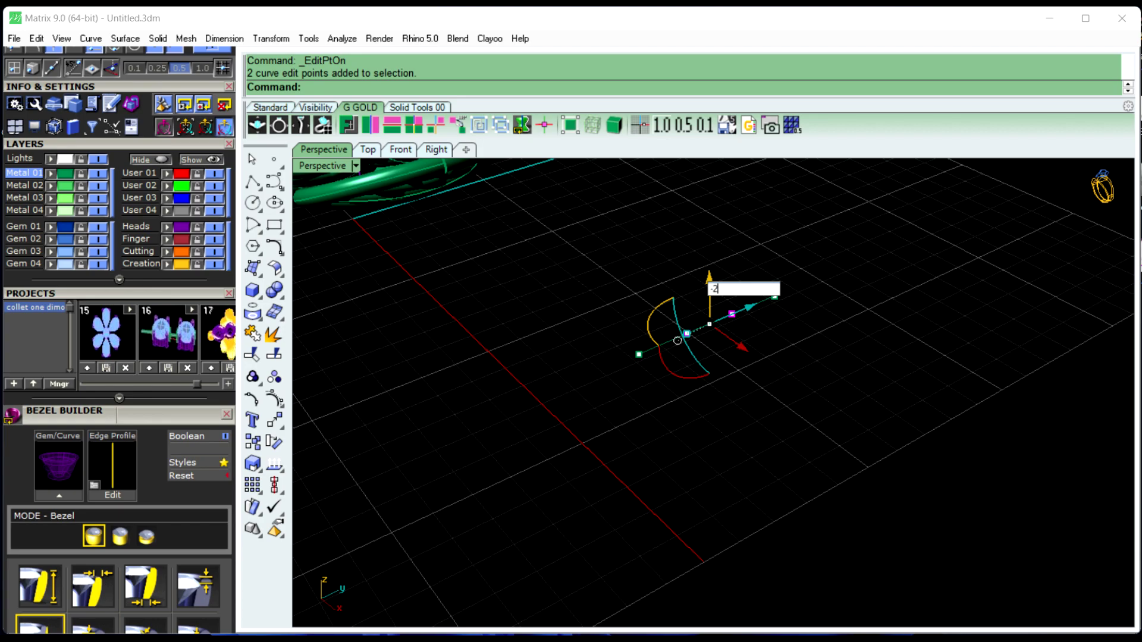
key(Return)
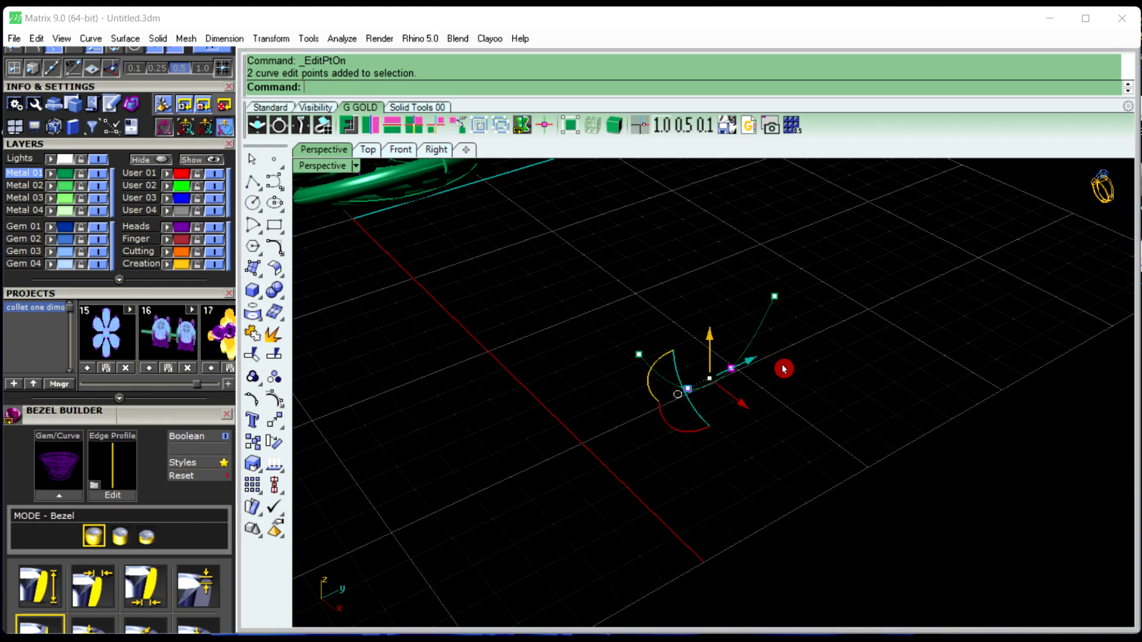
Deselect, inspect the U-shaped curve from several angles, and turn the edit points off
click(784, 369)
right_drag(772, 372, 740, 445)
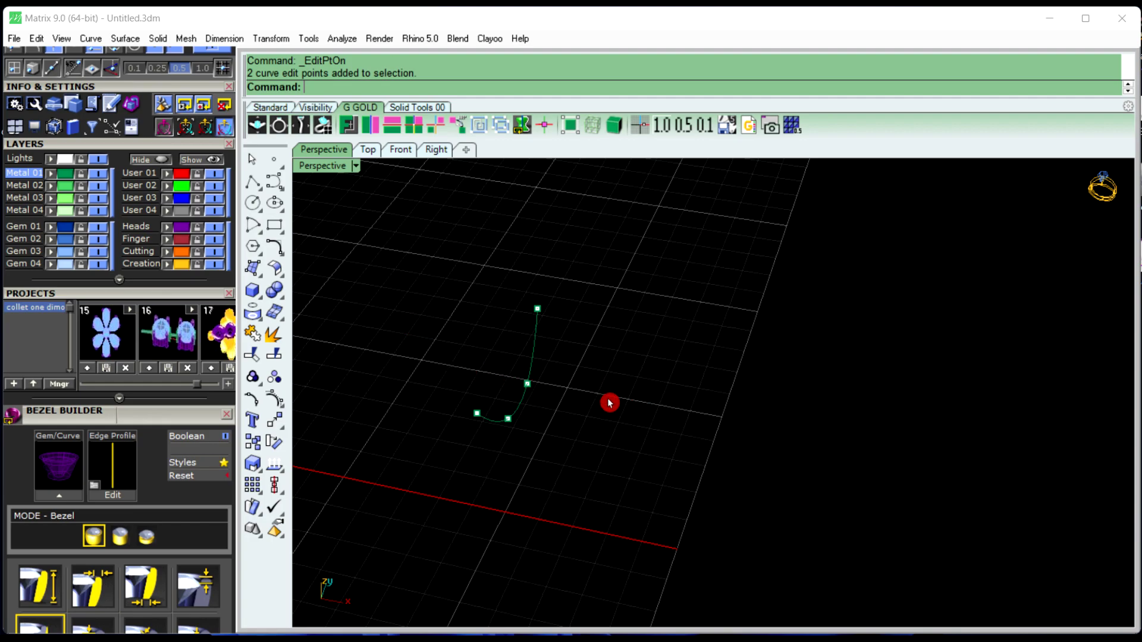
mouse_move(609, 403)
right_down()
mouse_move(537, 434)
mouse_move(439, 395)
mouse_move(443, 365)
mouse_move(505, 408)
mouse_move(494, 420)
right_up()
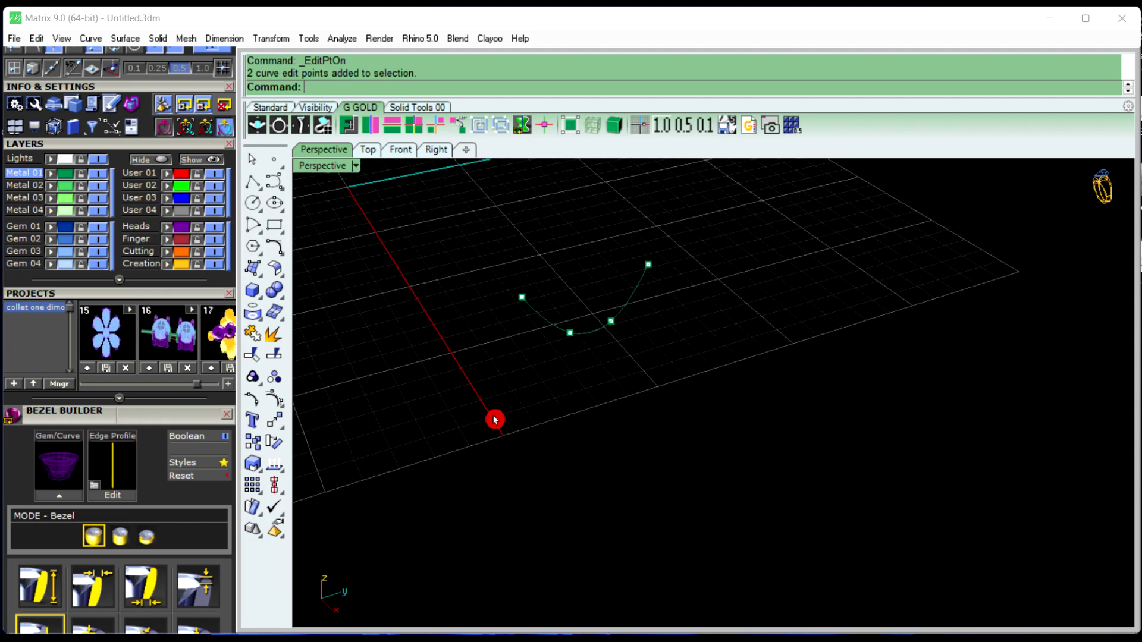
click(249, 407)
mouse_move(655, 409)
right_down()
mouse_move(592, 396)
mouse_move(611, 412)
mouse_move(625, 365)
right_up()
Pipe the U-shaped curve into a round tube, 0.7 diameter at start and end, and select it
click(624, 365)
text(Pipe)
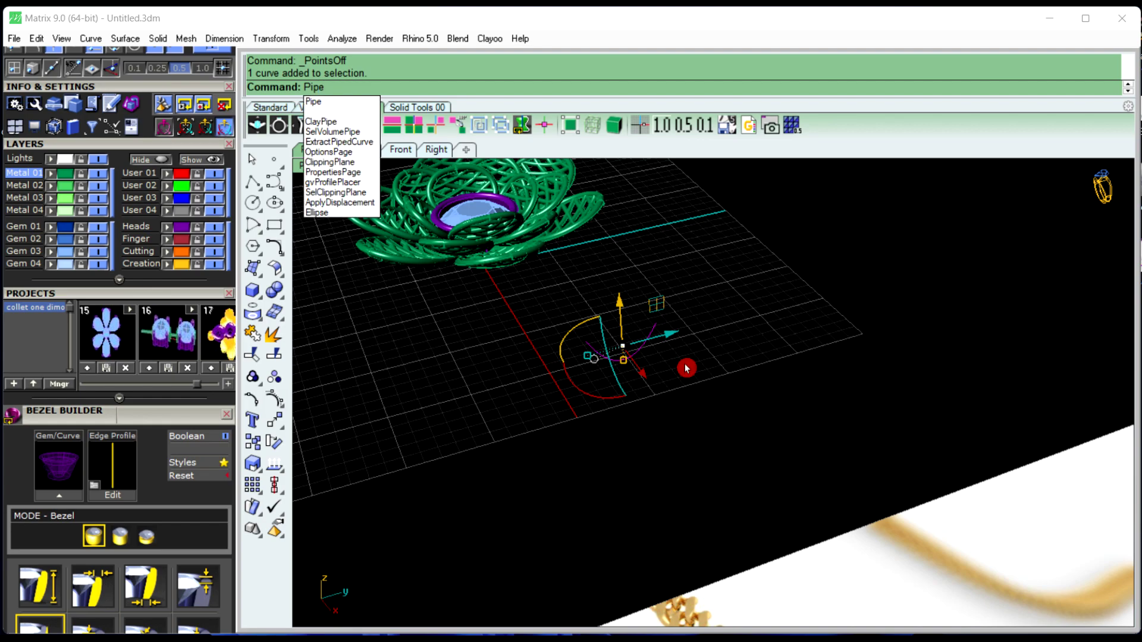
key(Return)
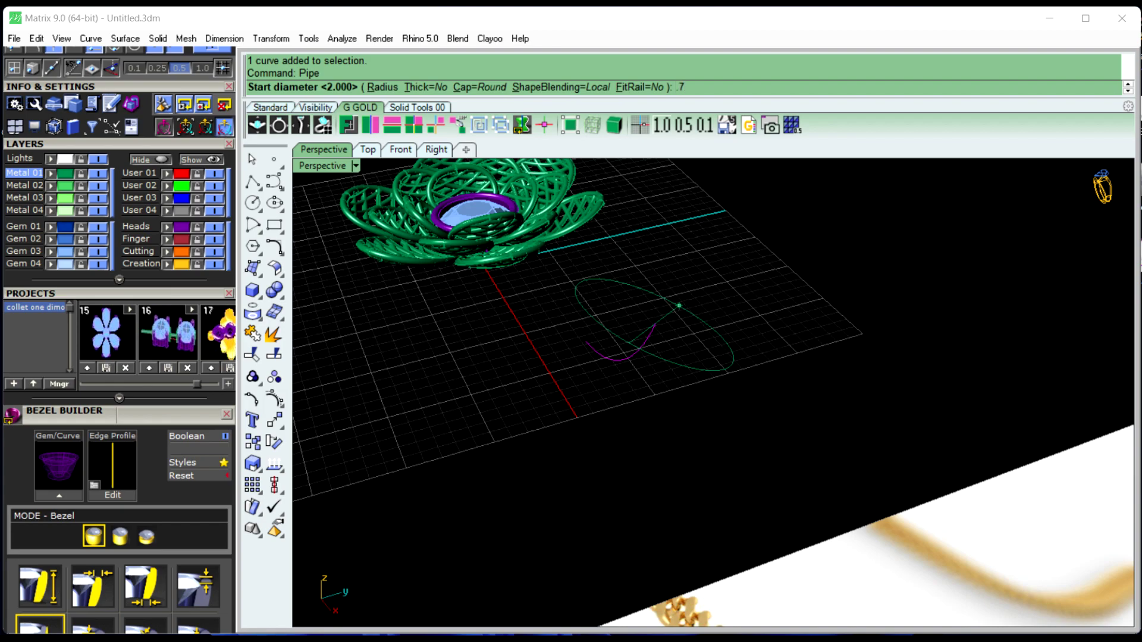
key(Return)
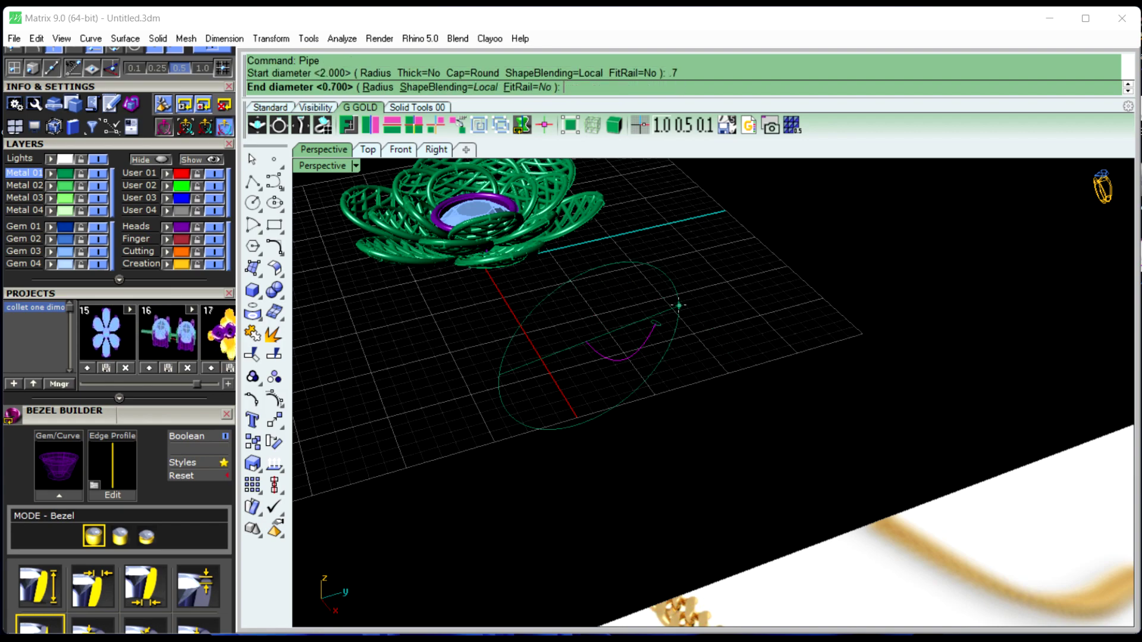
text(.7)
key(Return)
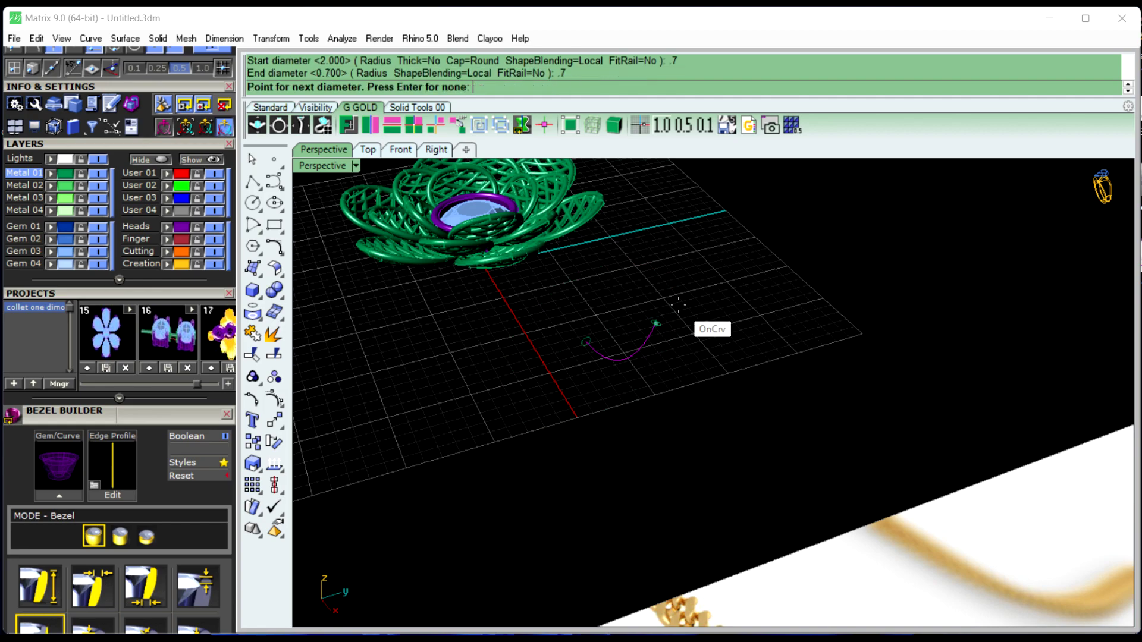
right_click(679, 307)
mouse_move(680, 309)
right_down()
mouse_move(696, 369)
mouse_move(566, 355)
mouse_move(577, 340)
mouse_move(632, 370)
mouse_move(666, 351)
right_up()
click(676, 344)
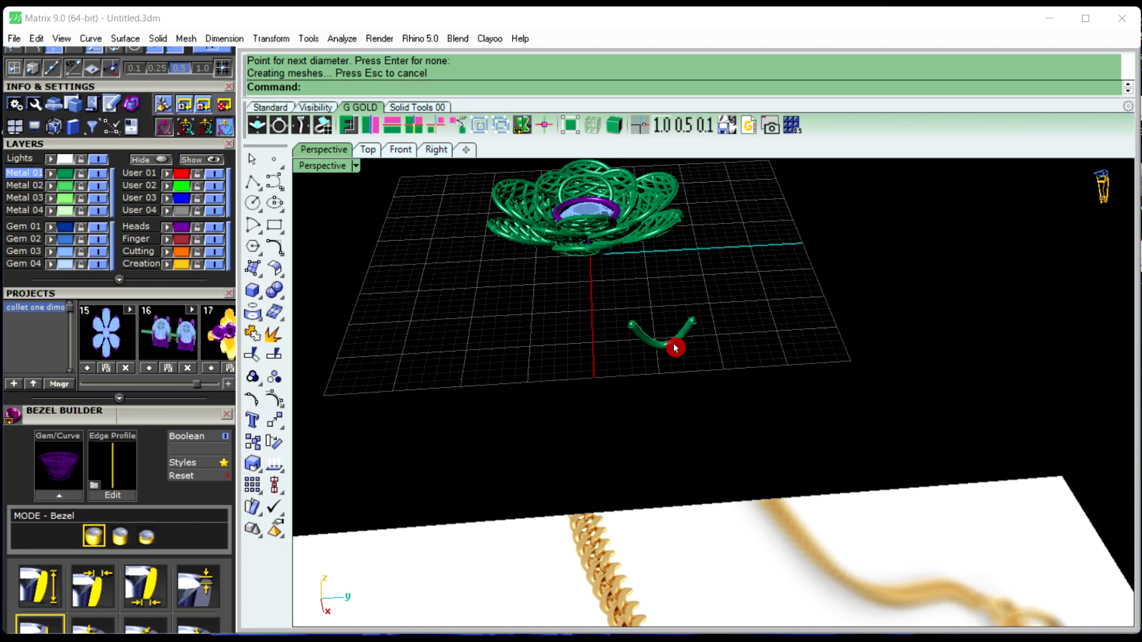
In the Right view, rotate the tube about the origin so it swings up against the flower's back
click(437, 150)
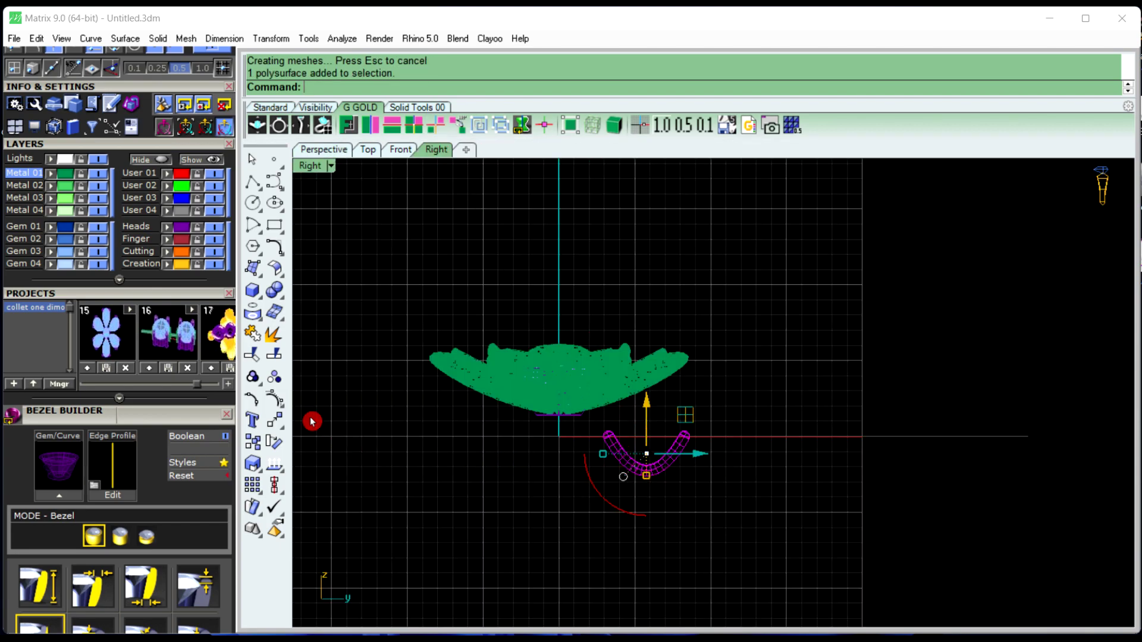
click(277, 443)
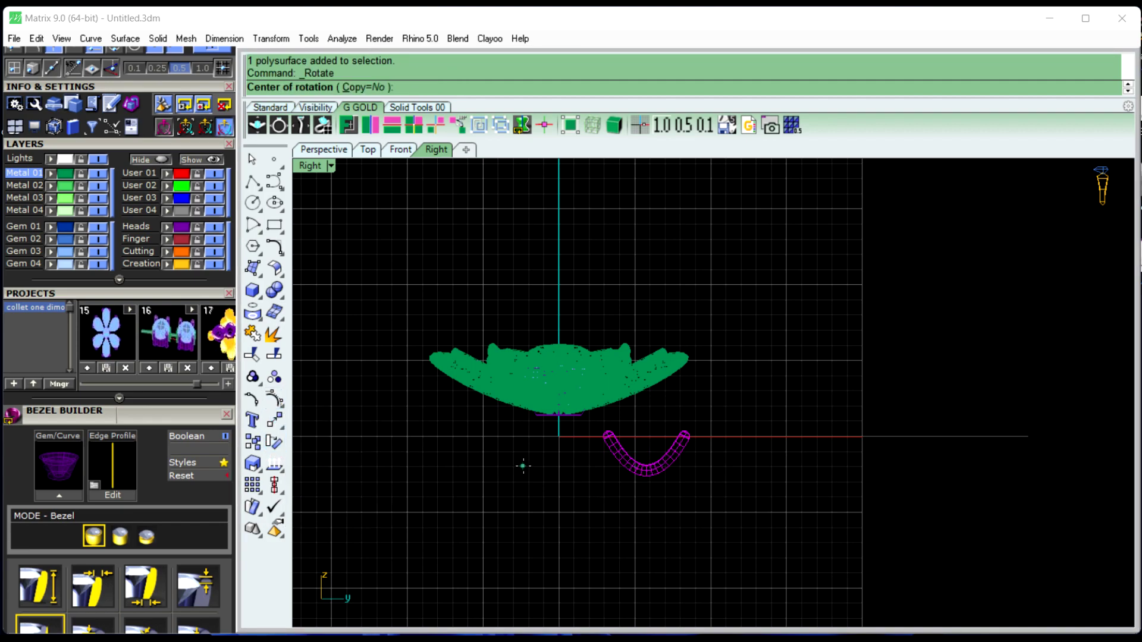
text(0)
key(Return)
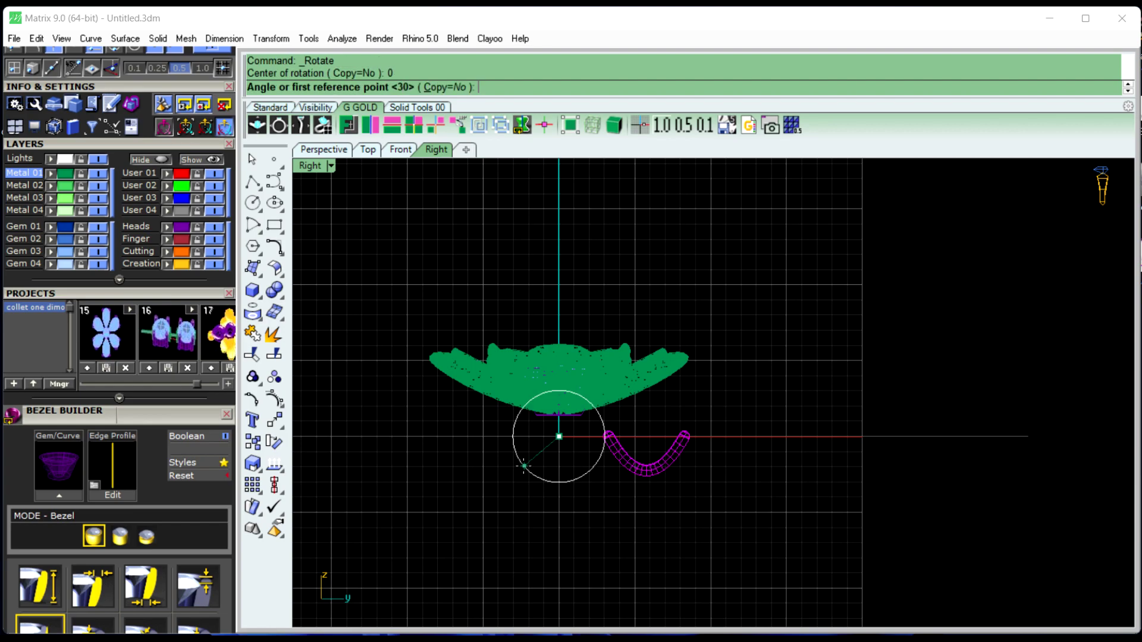
click(741, 436)
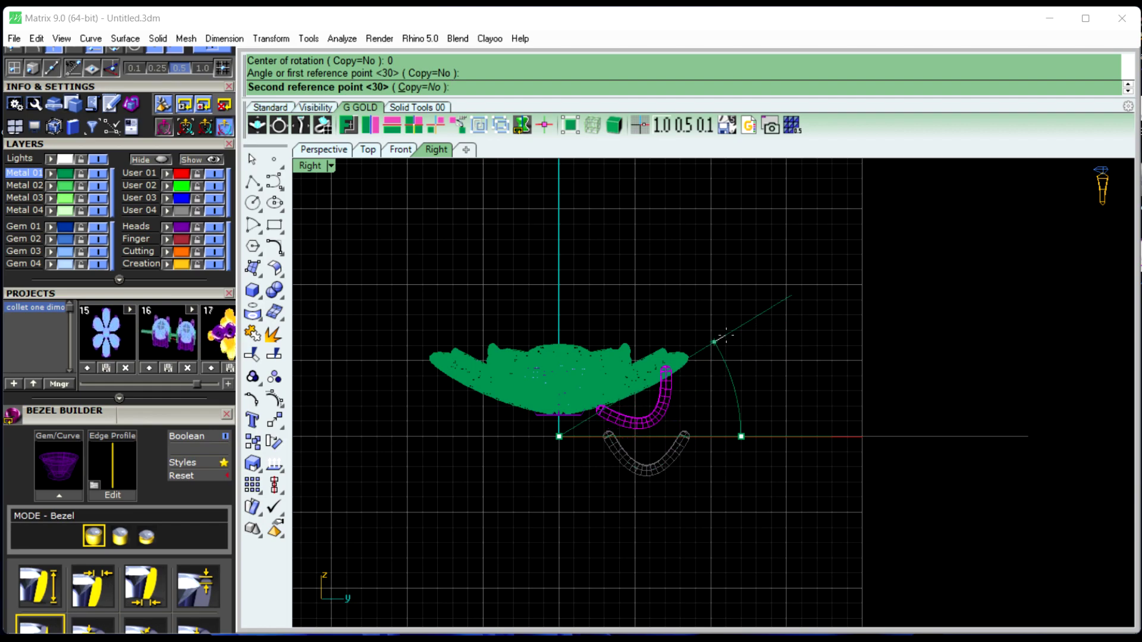
click(726, 337)
Delete the leftover arc curve and return to the Perspective view
click(654, 474)
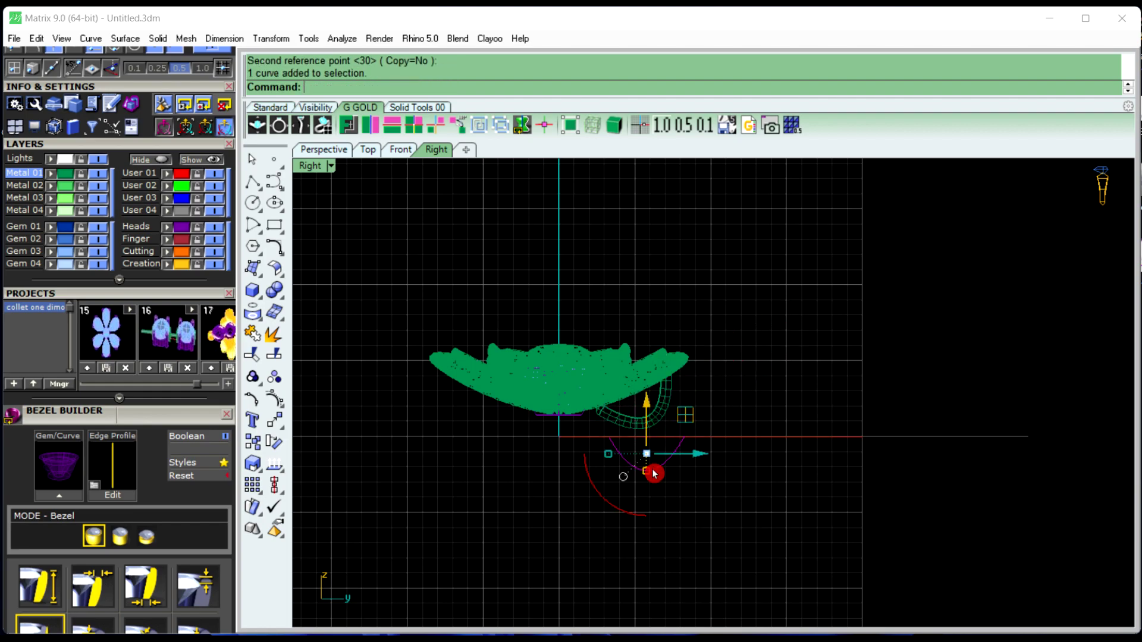
key(Delete)
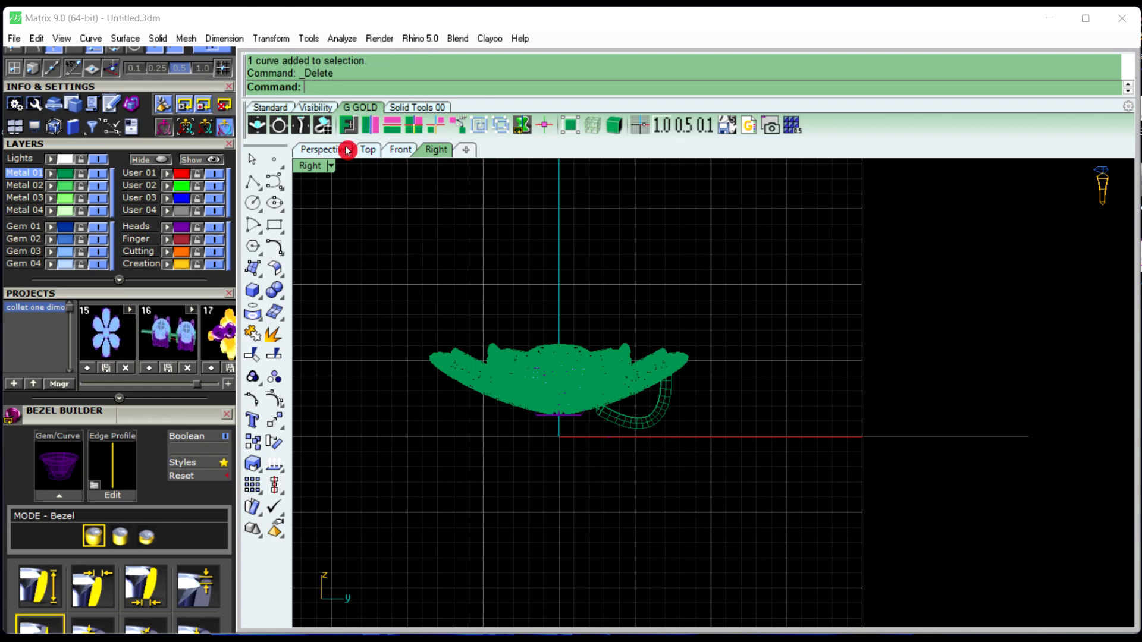
click(345, 150)
In Top view, move the small tube onto the flower above the gem
scroll(653, 286, down, 2)
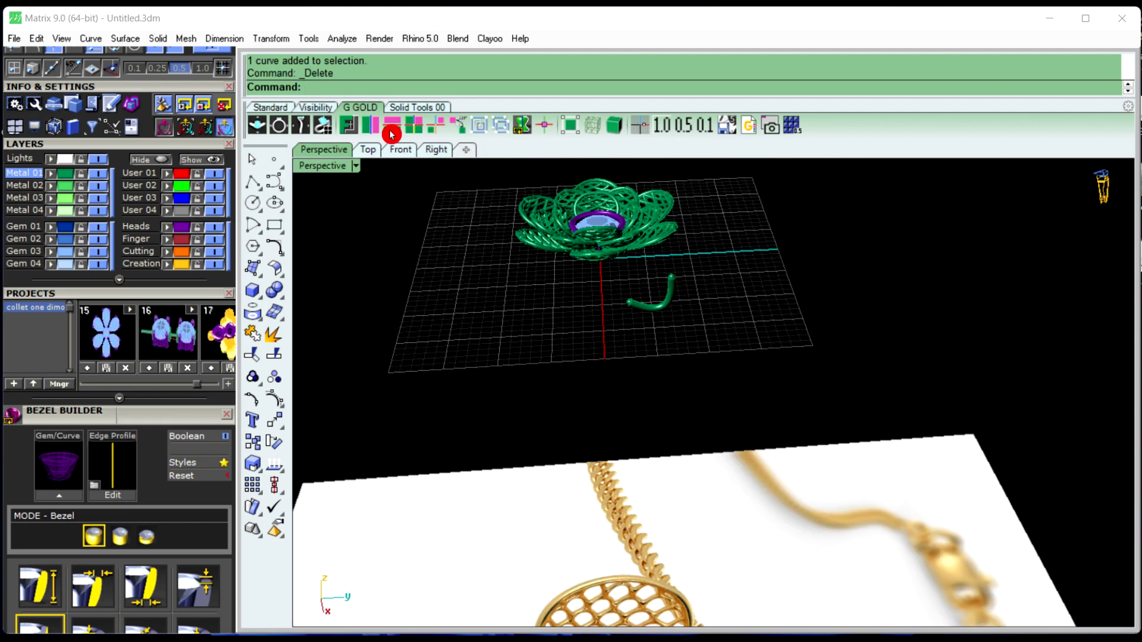
click(370, 152)
scroll(606, 383, up, 3)
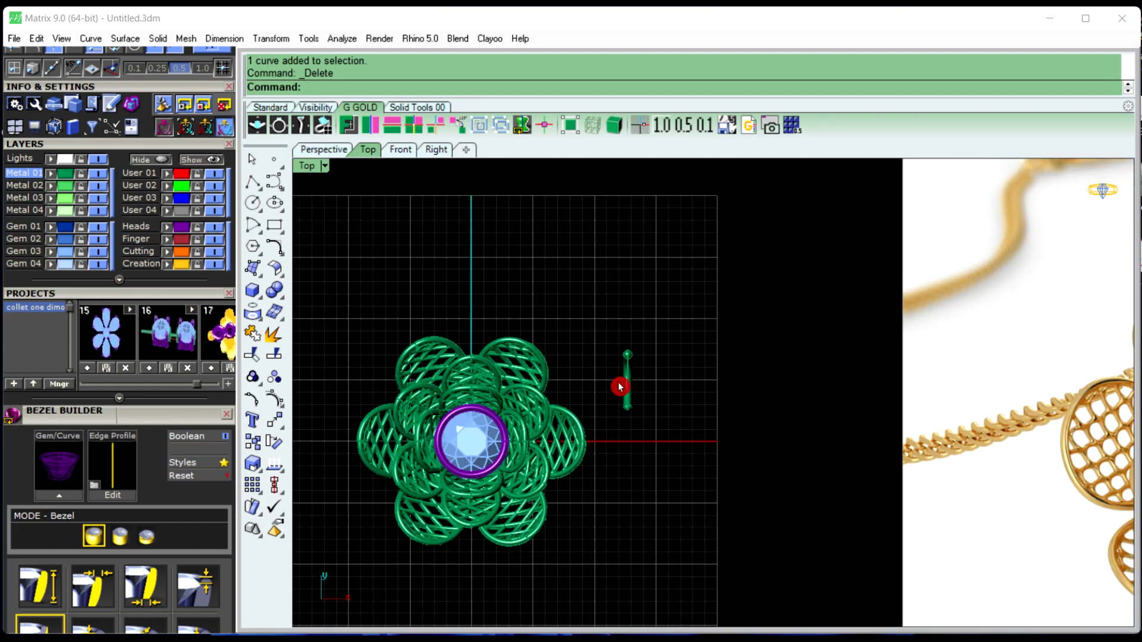
click(630, 396)
drag(681, 380, 539, 365)
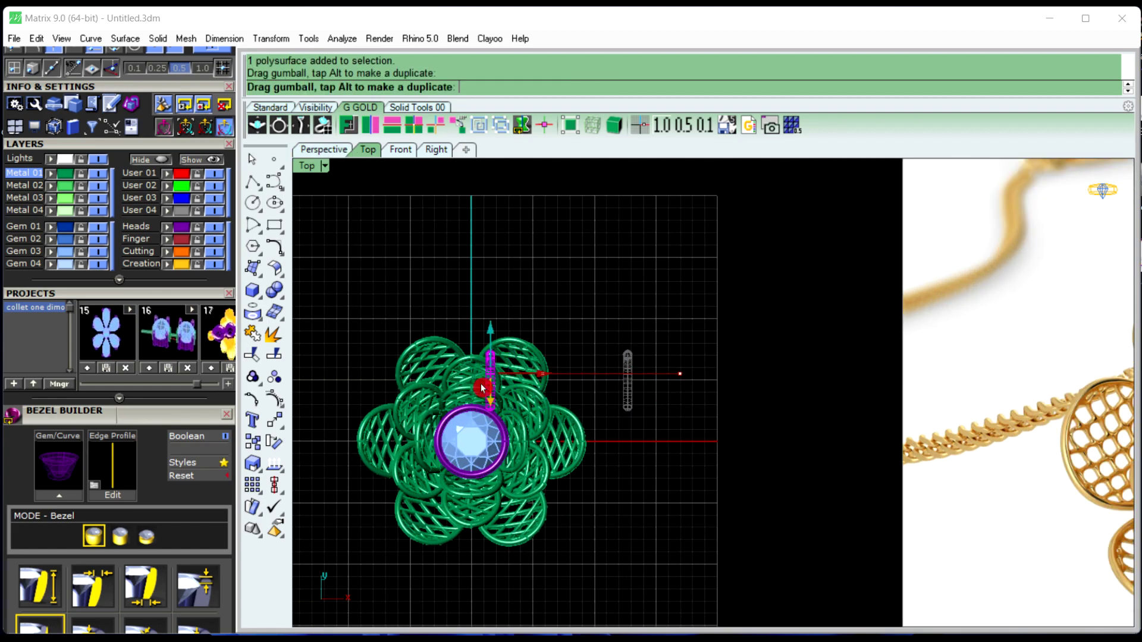
scroll(535, 366, up, 2)
scroll(524, 366, up, 2)
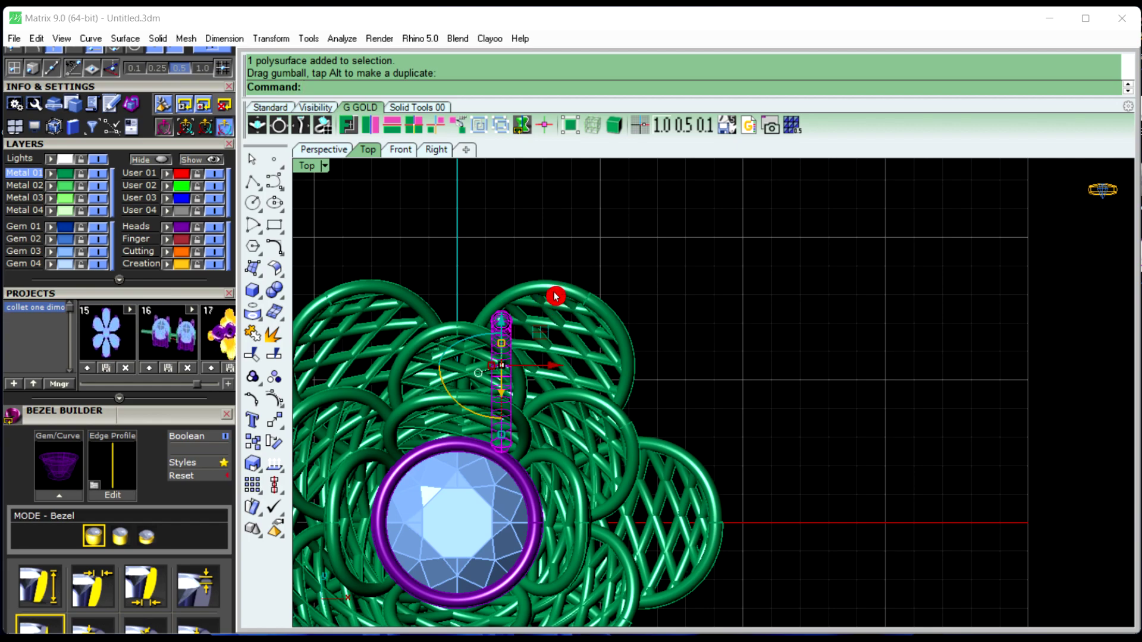
click(710, 327)
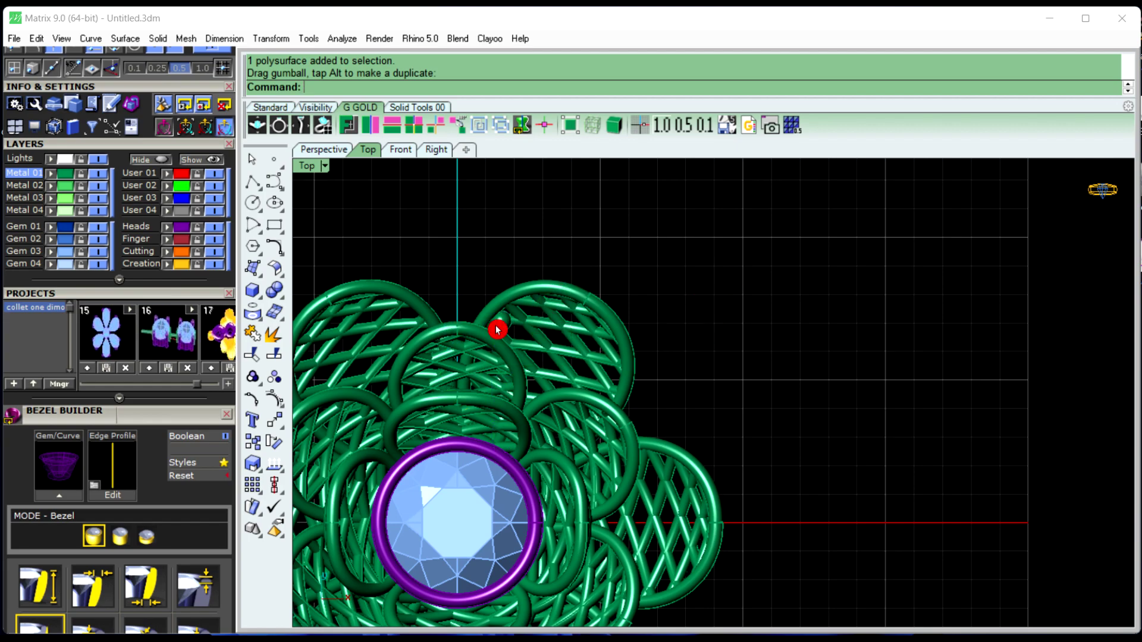
In Perspective, rotate the curved tube upward into a bail-like position under the flower
click(336, 149)
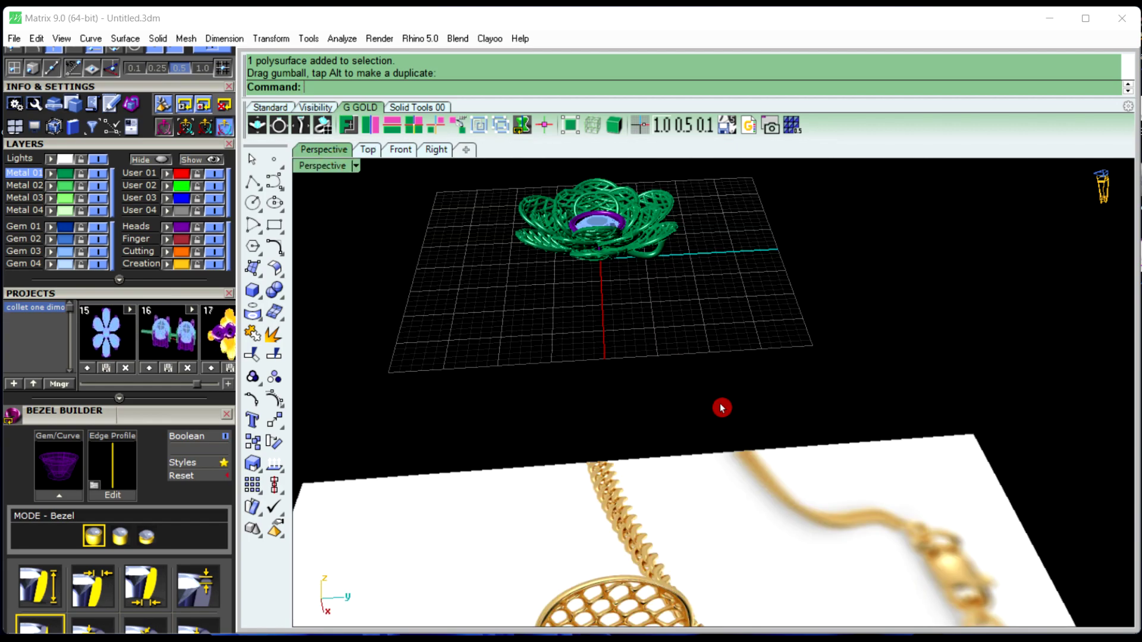
scroll(673, 298, up, 3)
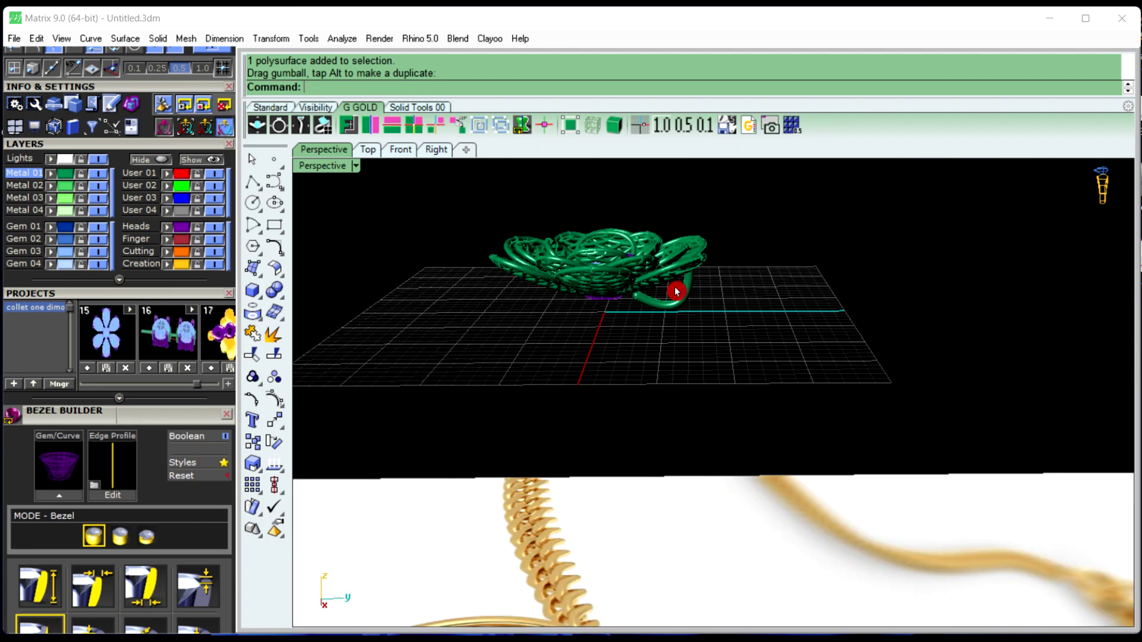
scroll(678, 298, up, 3)
scroll(678, 298, up, 2)
scroll(684, 305, up, 2)
scroll(683, 319, up, 2)
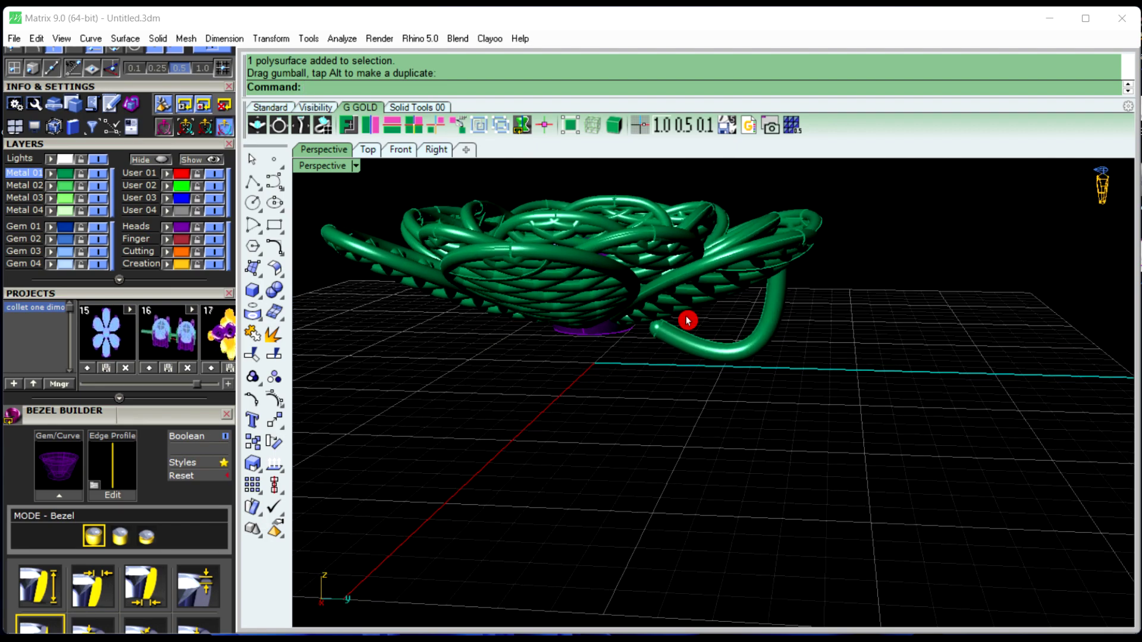
scroll(692, 337, up, 2)
scroll(692, 338, up, 2)
click(721, 370)
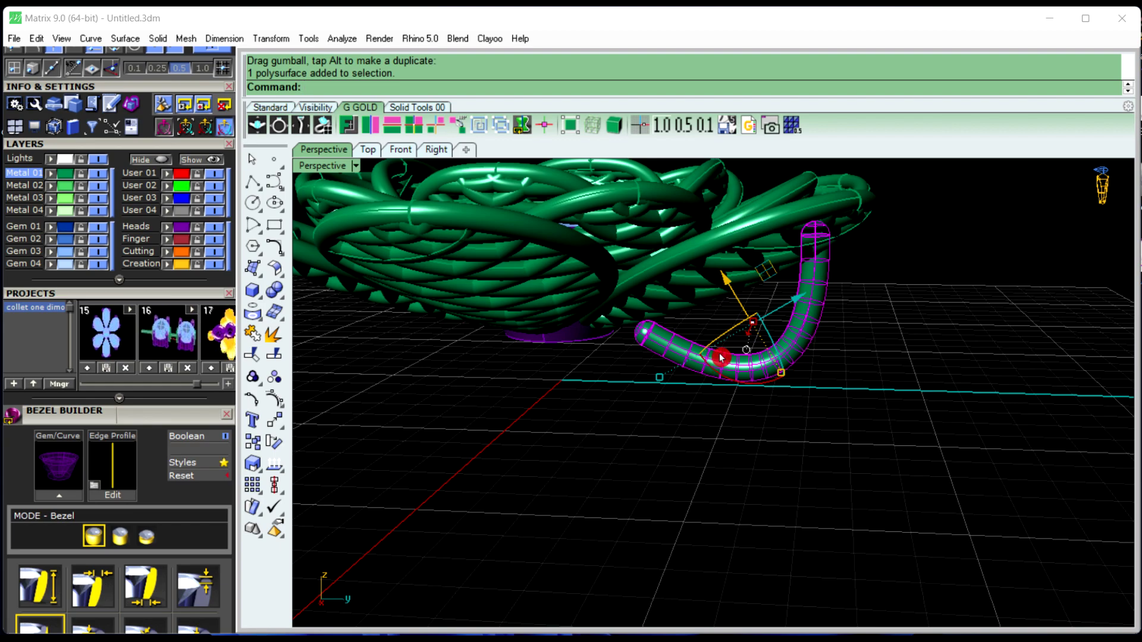
drag(754, 383, 745, 384)
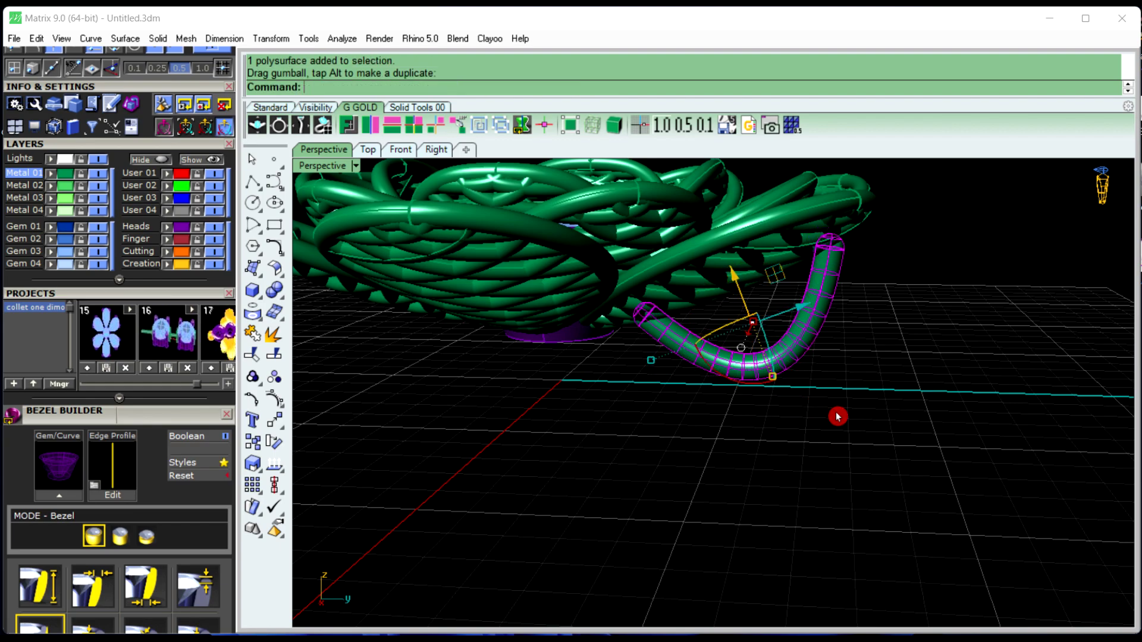
mouse_move(837, 416)
right_down()
mouse_move(690, 337)
mouse_move(861, 319)
mouse_move(724, 361)
mouse_move(828, 352)
mouse_move(805, 388)
mouse_move(821, 429)
mouse_move(849, 438)
mouse_move(923, 363)
mouse_move(896, 277)
right_up()
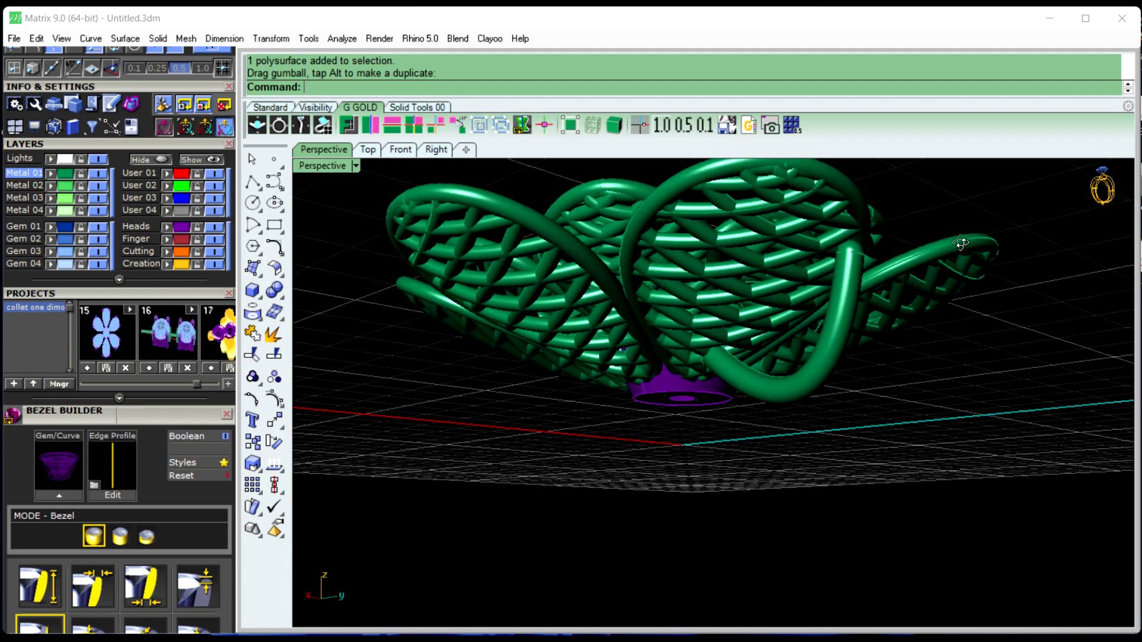
Nudge the tube slightly into place beneath the petals, then orbit to a frontal view
click(839, 320)
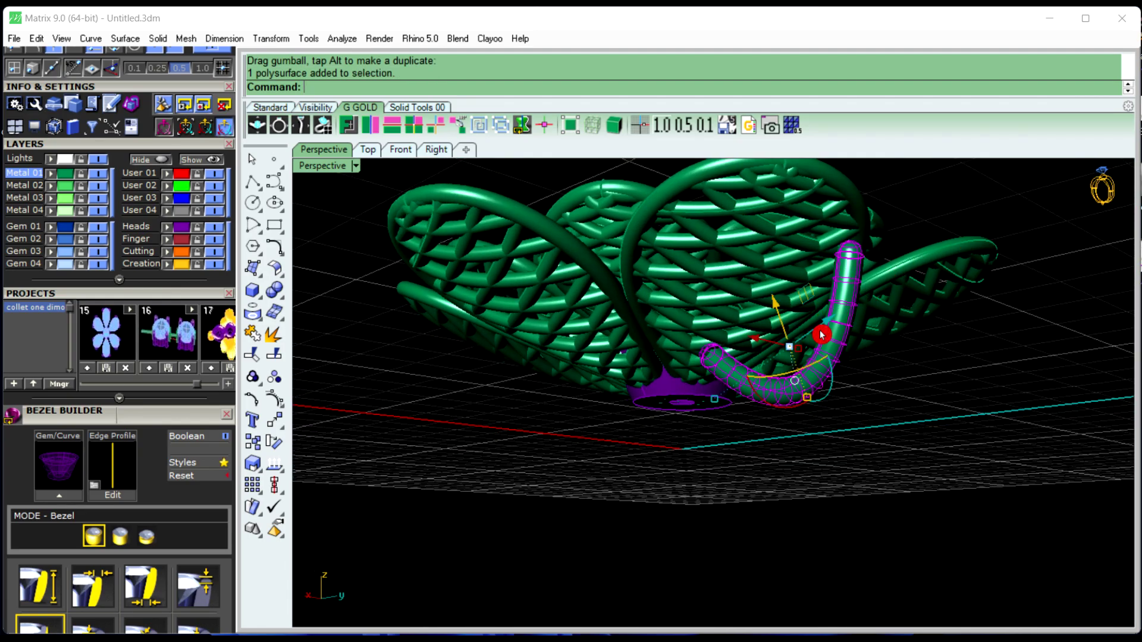
mouse_move(754, 396)
right_down()
mouse_move(887, 385)
mouse_move(839, 408)
mouse_move(765, 403)
right_up()
drag(758, 418, 759, 416)
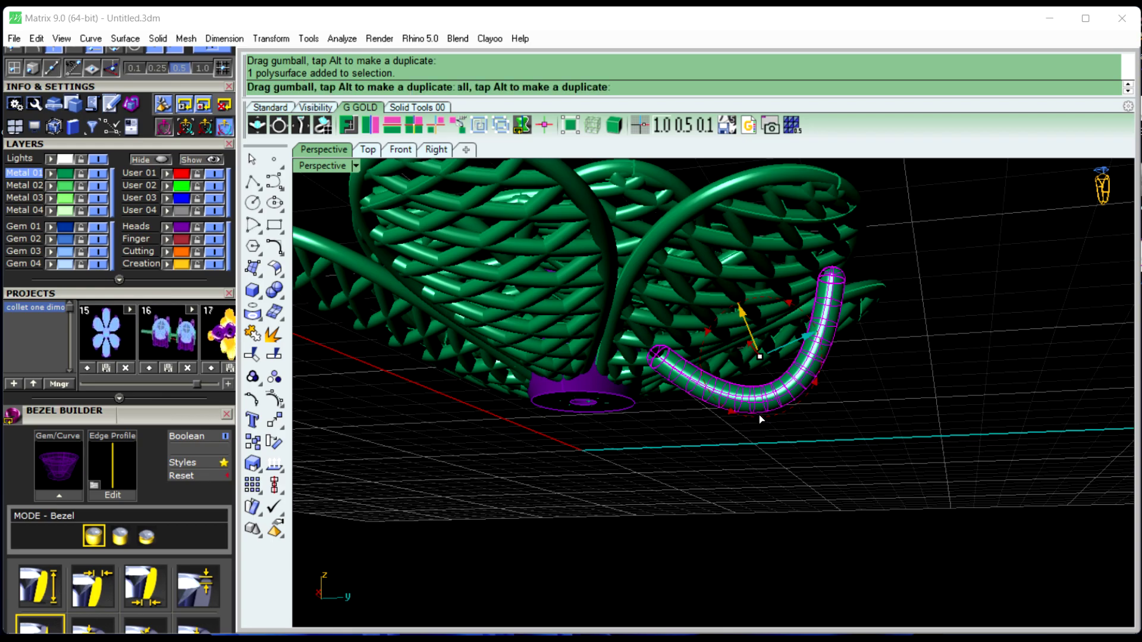
click(919, 418)
mouse_move(919, 419)
right_down()
mouse_move(890, 390)
mouse_move(831, 437)
mouse_move(867, 474)
mouse_move(918, 482)
mouse_move(668, 393)
mouse_move(639, 433)
mouse_move(655, 448)
right_up()
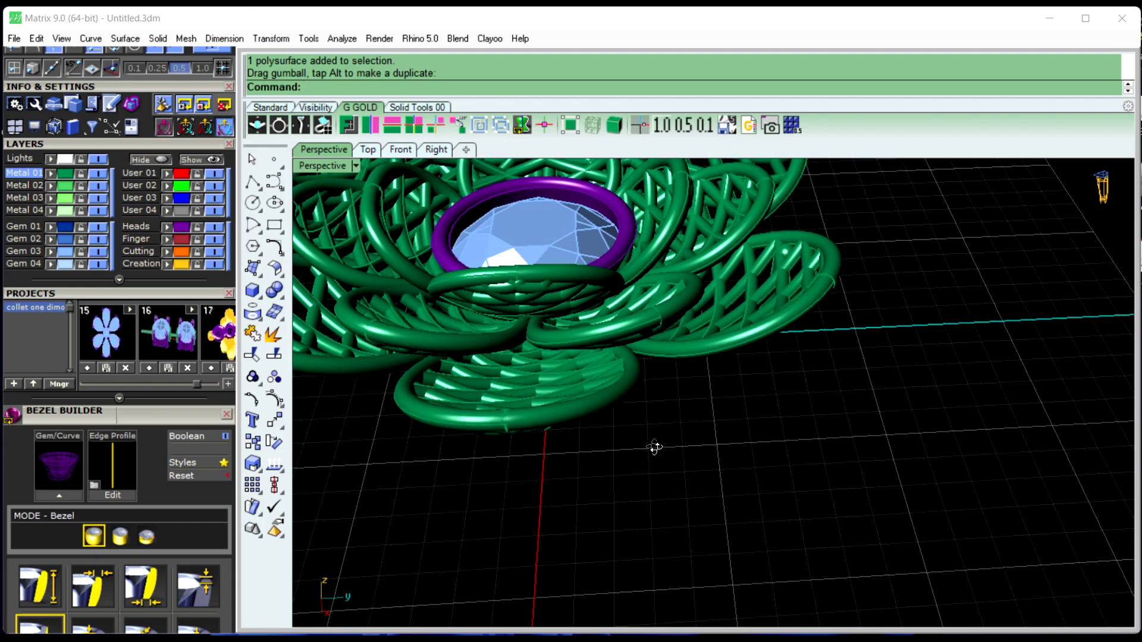
Hide the curved tube using the G GOLD toolbar button
scroll(791, 403, up, 3)
scroll(696, 376, up, 2)
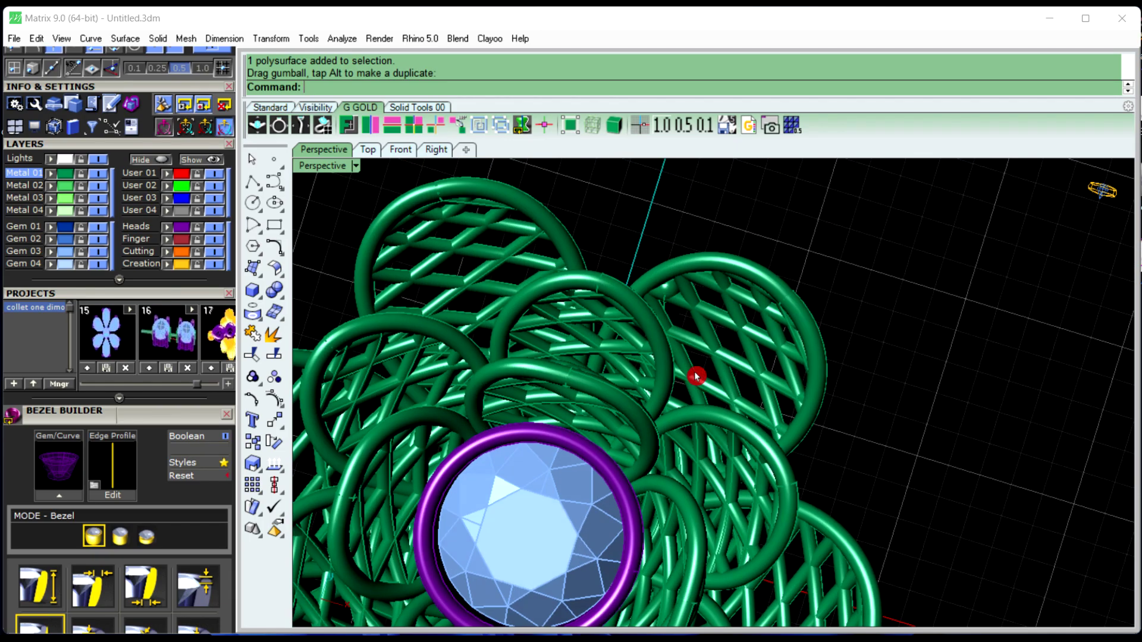
scroll(666, 303, up, 2)
click(674, 292)
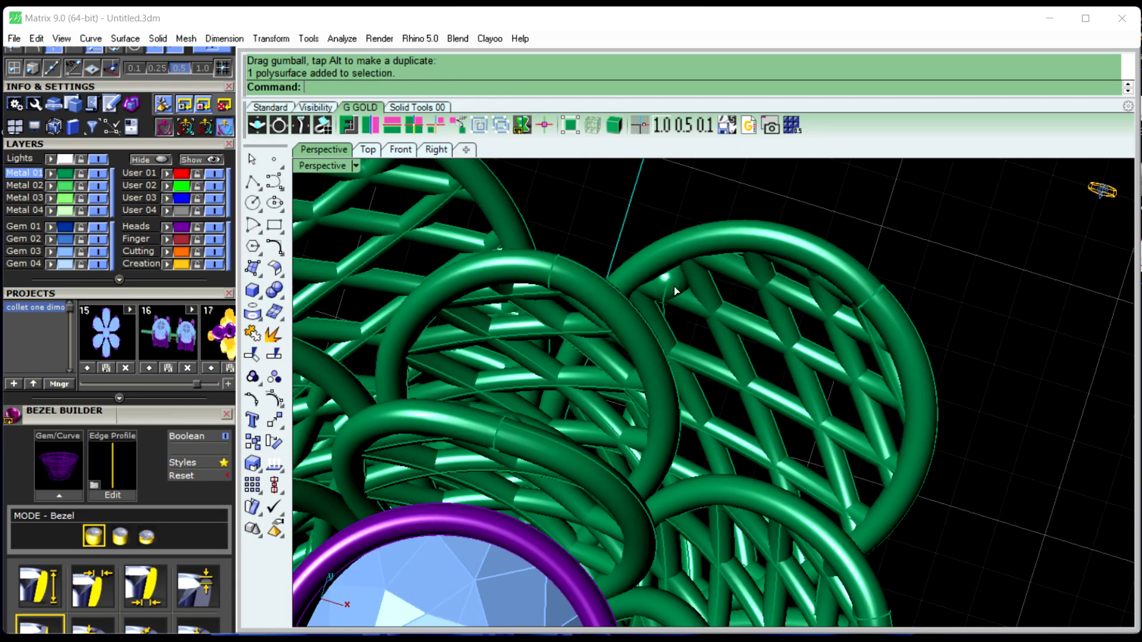
click(368, 129)
Orbit and zoom the Perspective view to compare the lattice flower with the gold reference pendant
scroll(582, 281, down, 3)
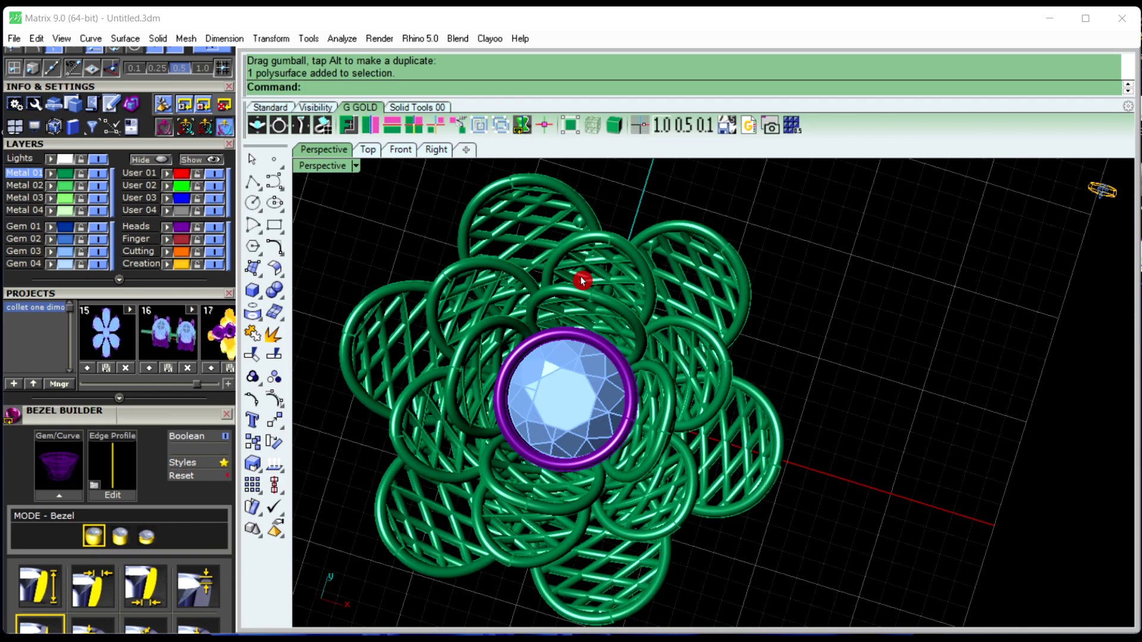
mouse_move(581, 281)
right_down()
mouse_move(754, 279)
mouse_move(673, 383)
mouse_move(752, 262)
mouse_move(713, 438)
mouse_move(674, 371)
mouse_move(571, 429)
mouse_move(576, 306)
right_up()
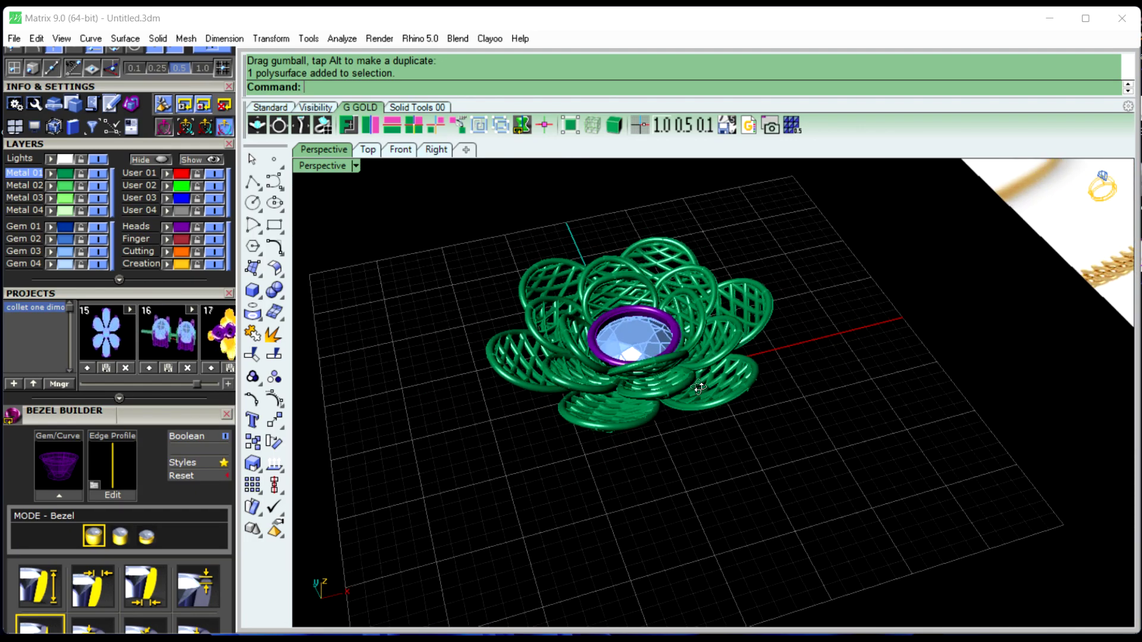
right_drag(699, 388, 666, 397)
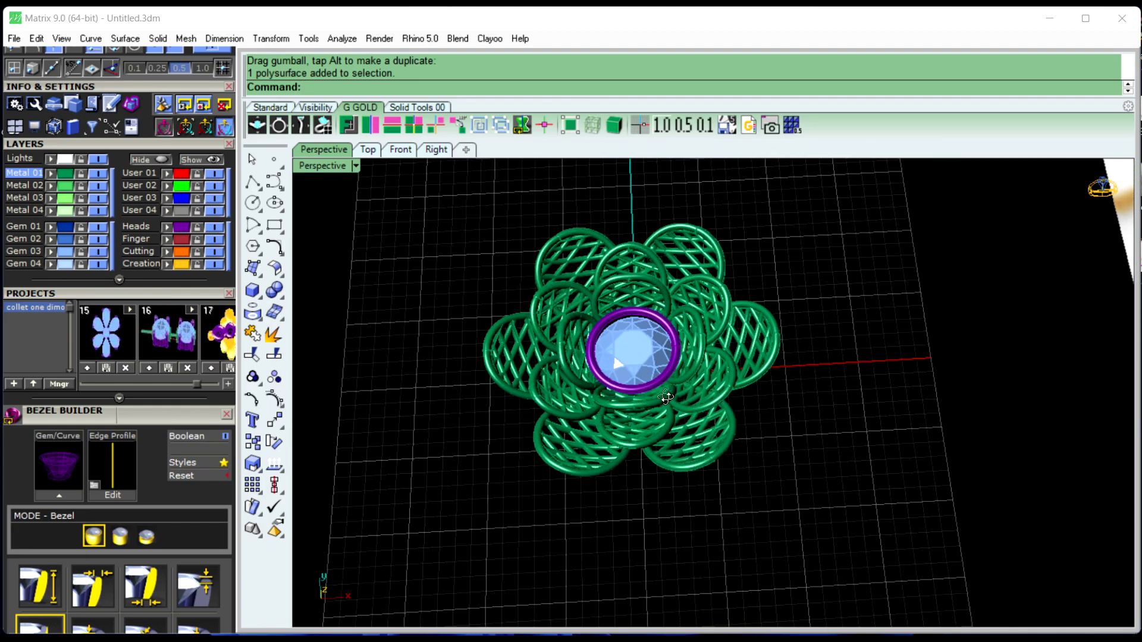
scroll(554, 405, down, 3)
scroll(554, 404, down, 3)
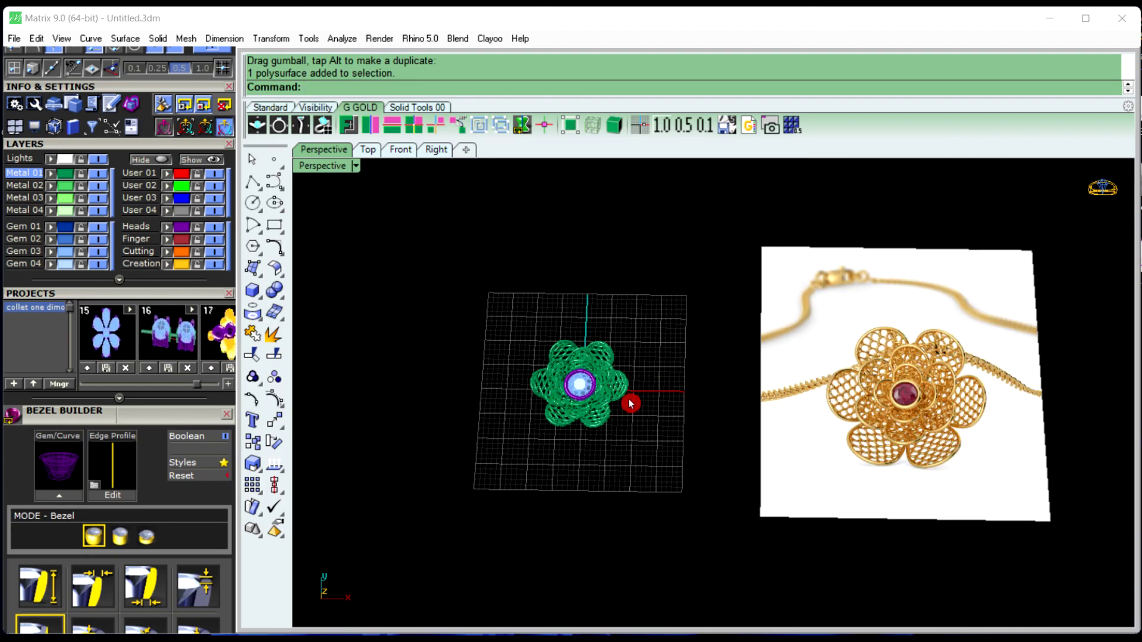
scroll(630, 403, down, 2)
mouse_move(630, 400)
right_down()
mouse_move(625, 446)
mouse_move(593, 402)
right_up()
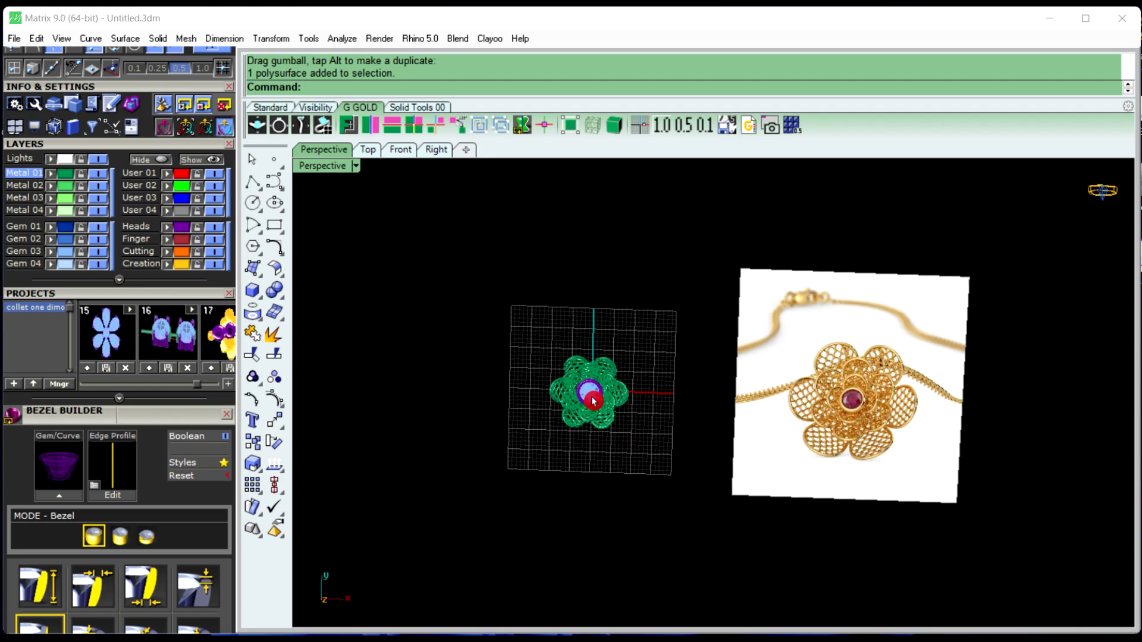
scroll(593, 402, up, 2)
scroll(655, 410, up, 3)
scroll(711, 408, up, 1)
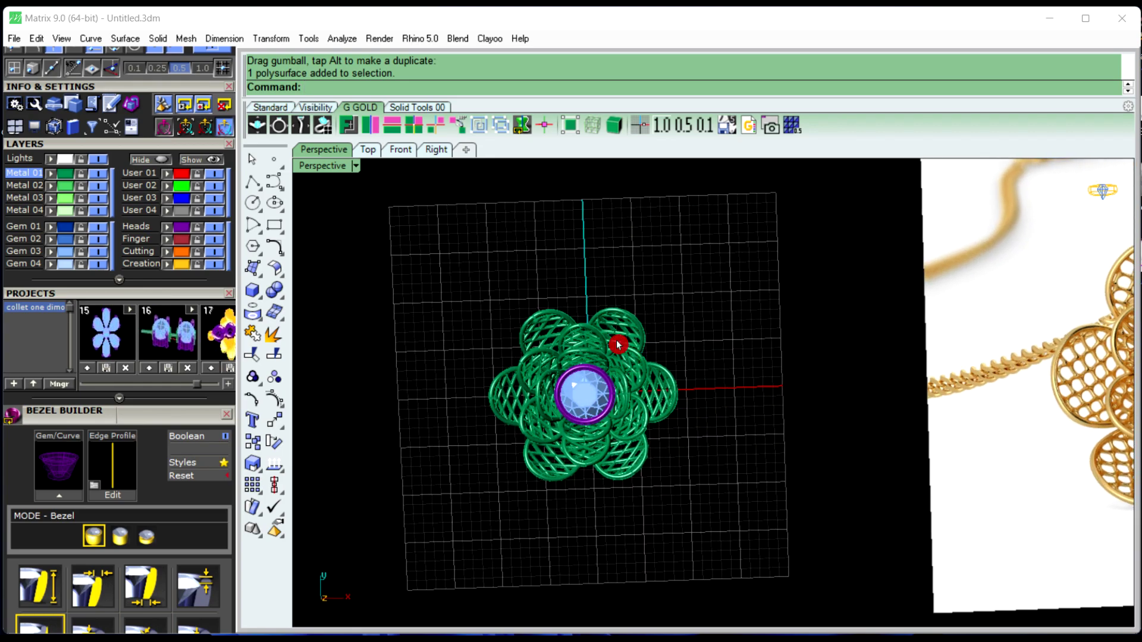
scroll(619, 345, up, 2)
scroll(586, 358, down, 3)
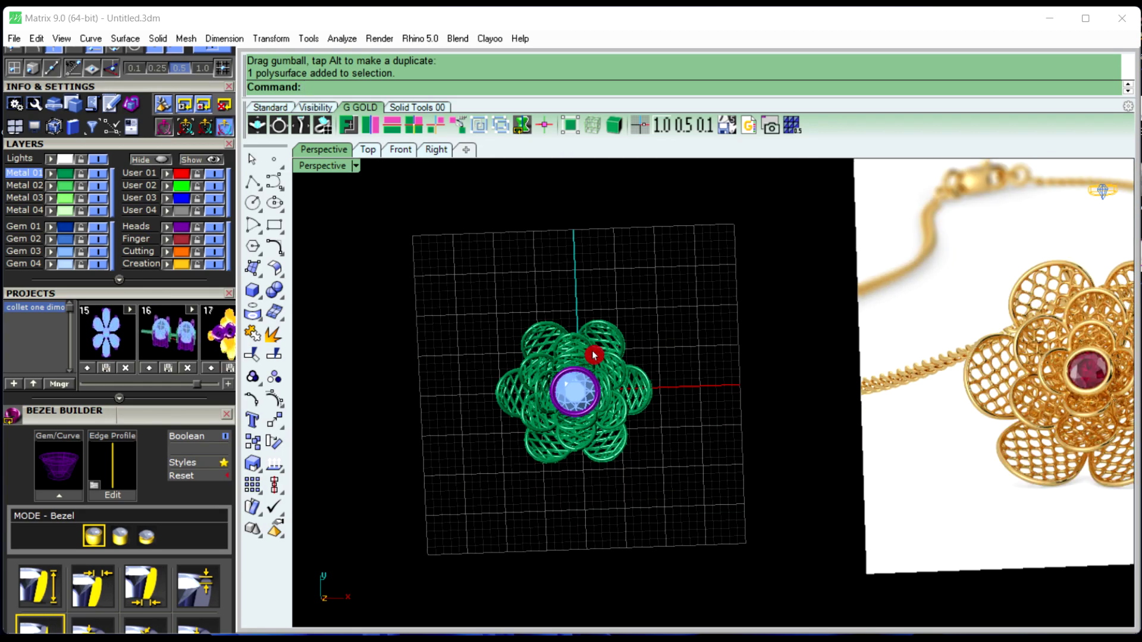